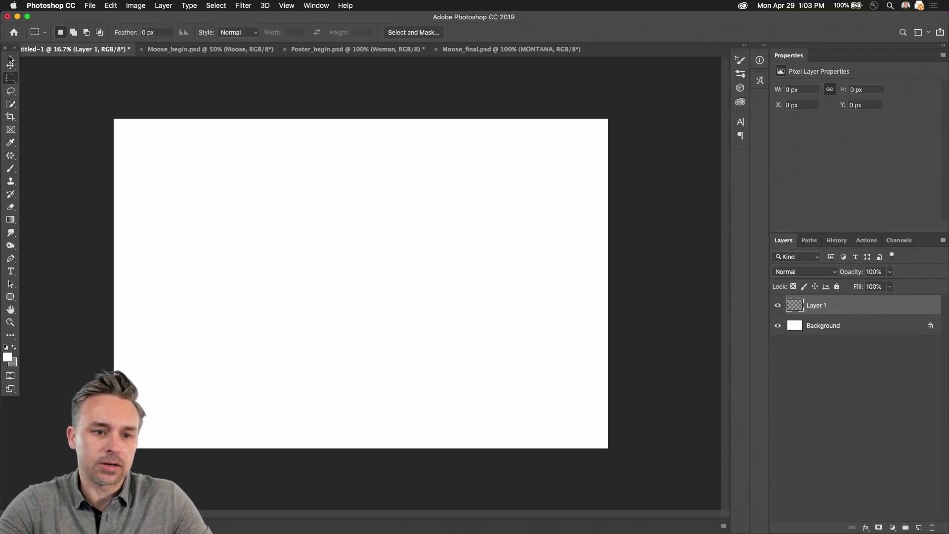
Step: Dock the tools panel and look over the open moose, poster and Untitled-1 documents
left_click_drag(9, 55, 4, 83)
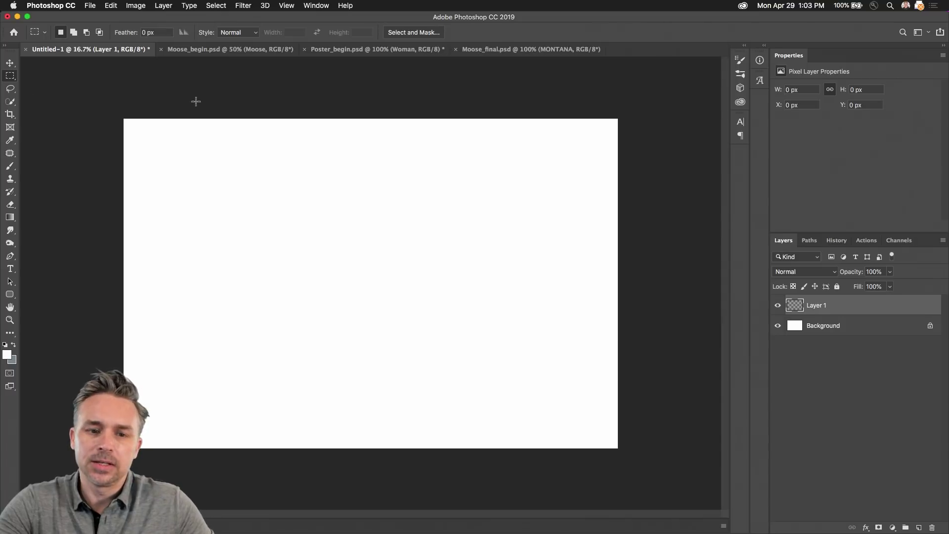
key("super+plus")
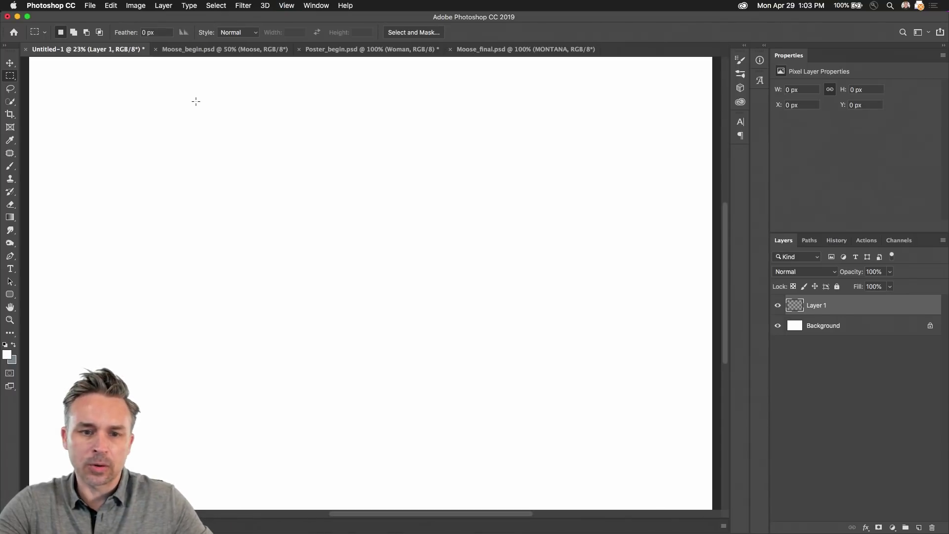
left_click(213, 49)
left_click(322, 49)
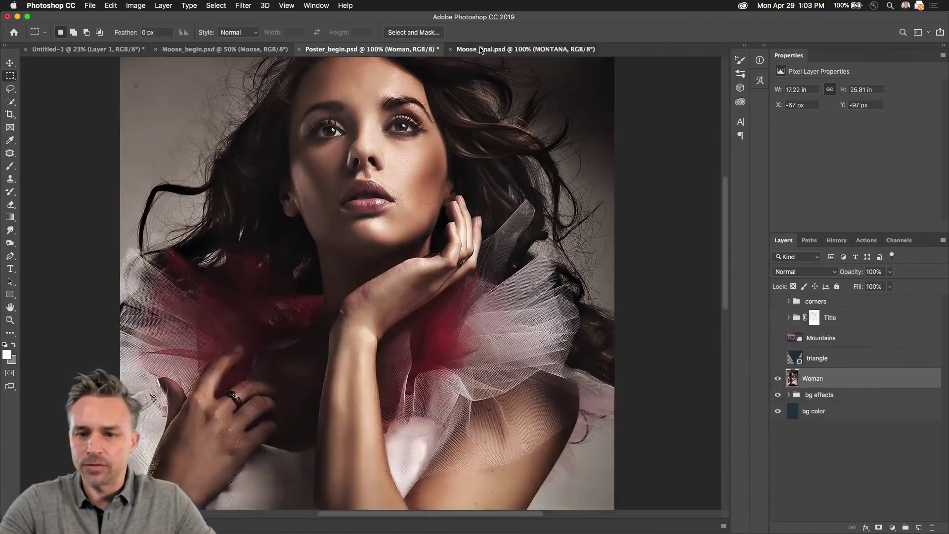
left_click(480, 49)
left_click(350, 52)
left_click(261, 49)
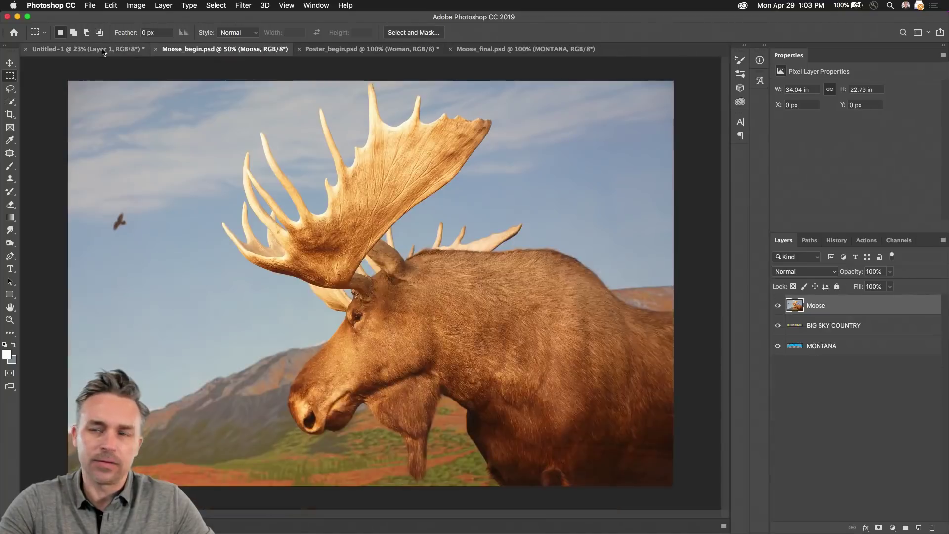
left_click(103, 49)
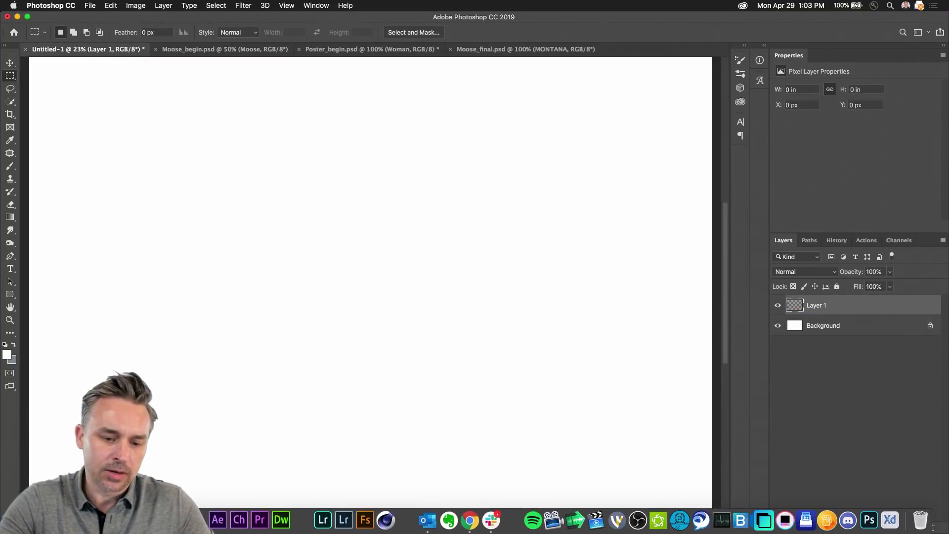
left_click(197, 519)
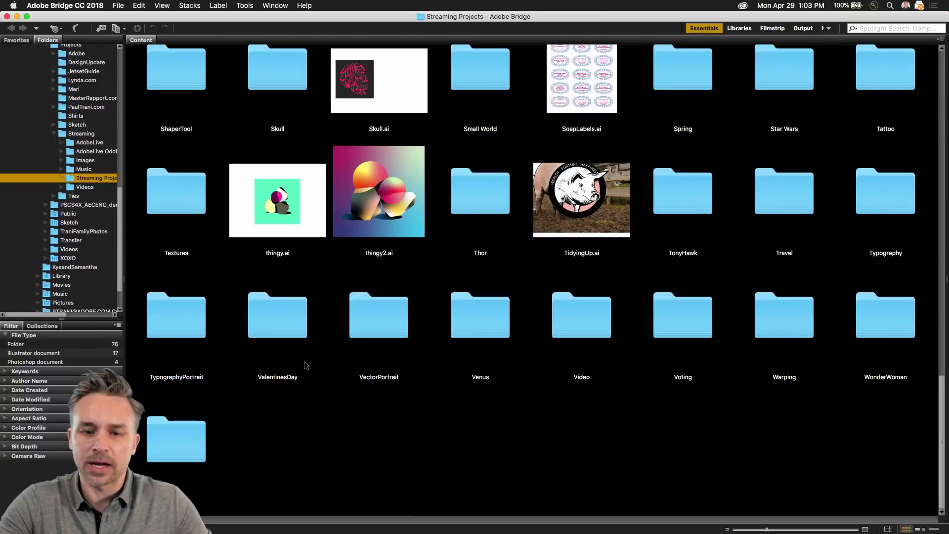
left_click(17, 17)
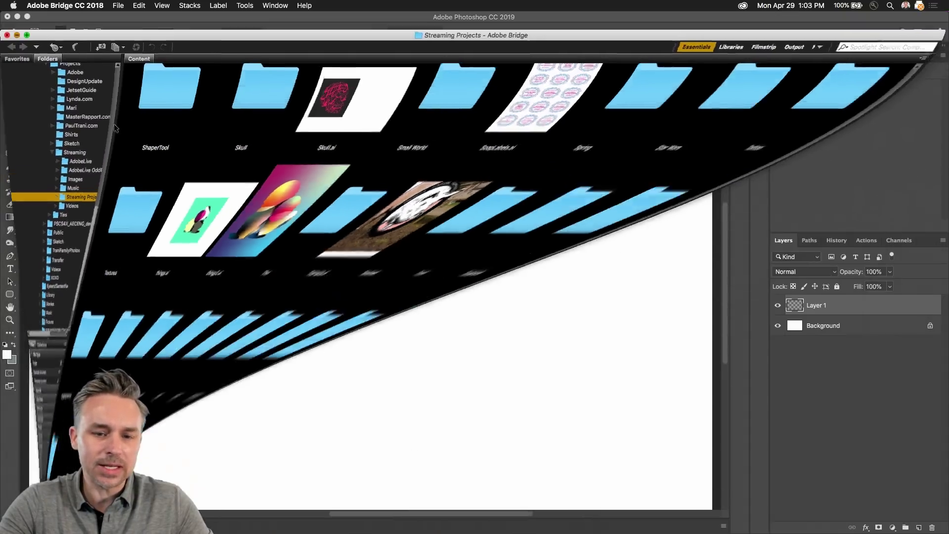
key("super+minus")
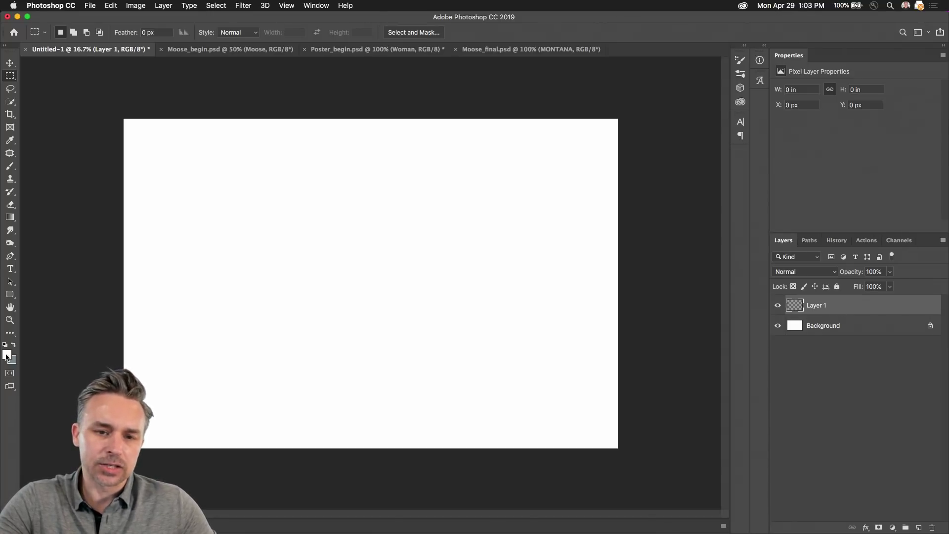
Step: Set Untitled-1's image size to 6000 px wide at 72 pixels per inch
left_click(810, 332)
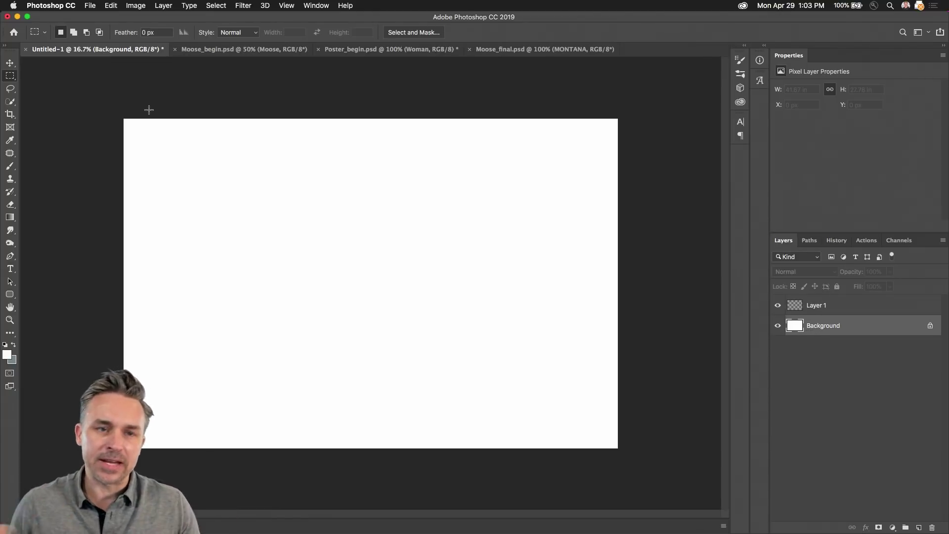
left_click(136, 5)
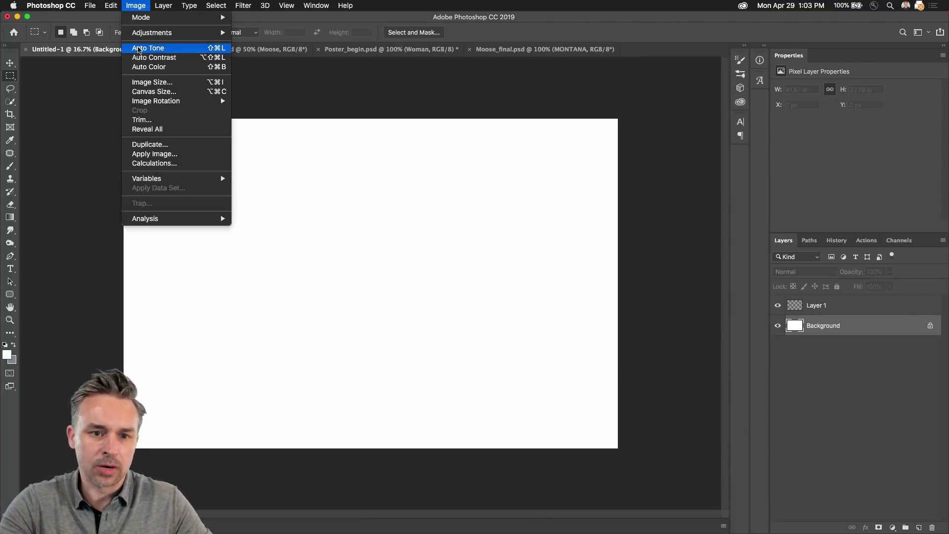
left_click(143, 82)
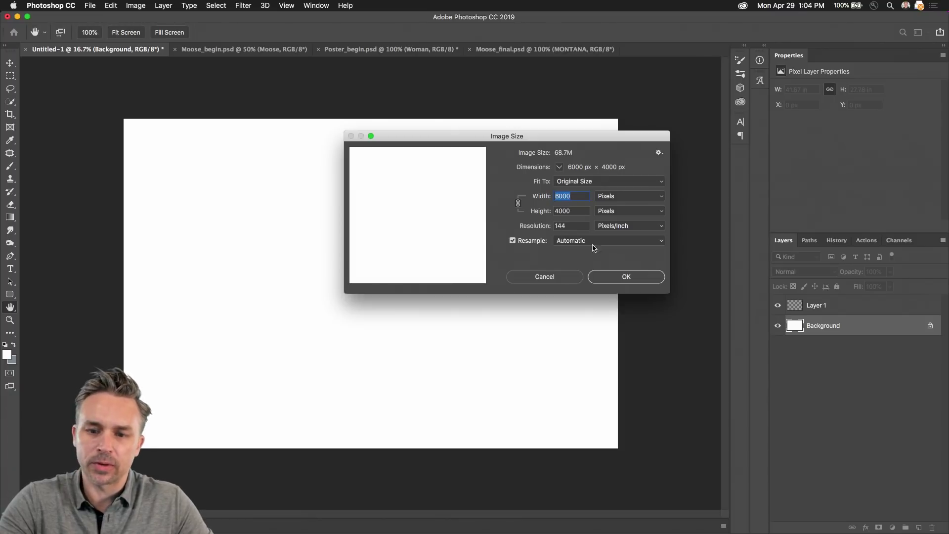
key("Tab")
key("Tab")
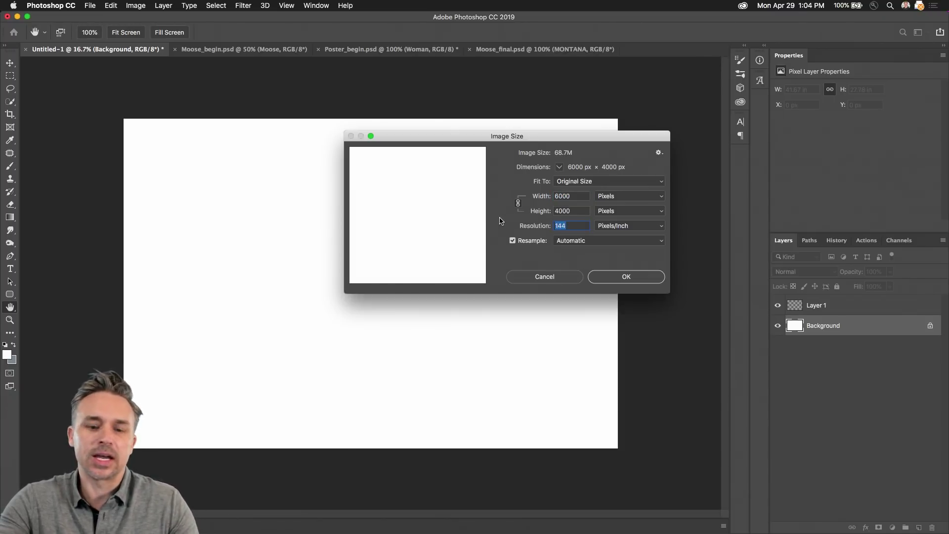
type("72")
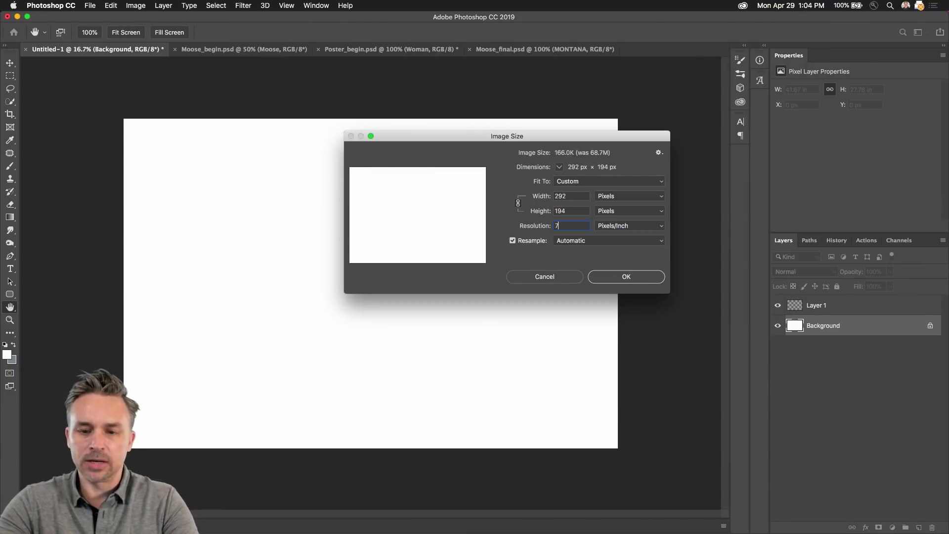
key("shift+Tab")
key("shift+Tab")
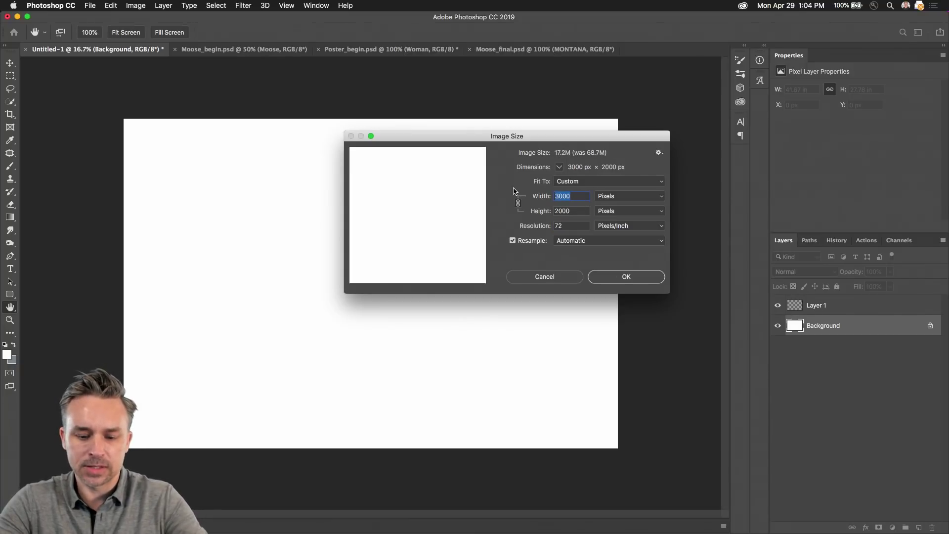
type("6000")
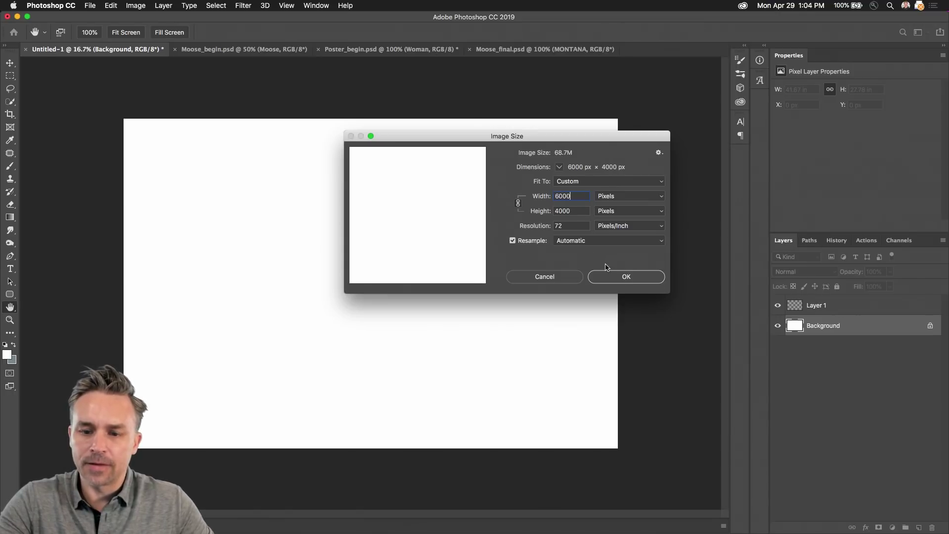
left_click(609, 280)
key("m")
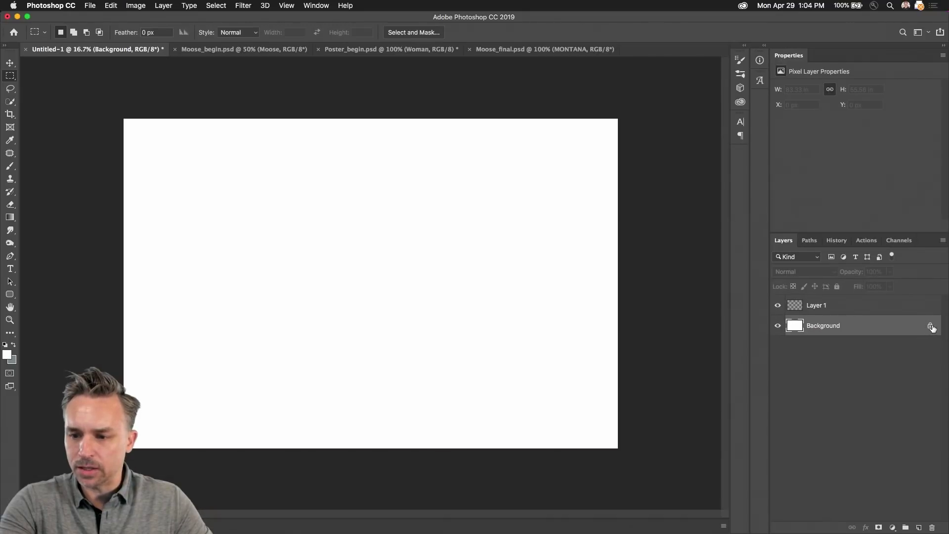
Step: Unlock the Background as Layer 0 and crop the canvas out to a 6000 px square
left_click(930, 326)
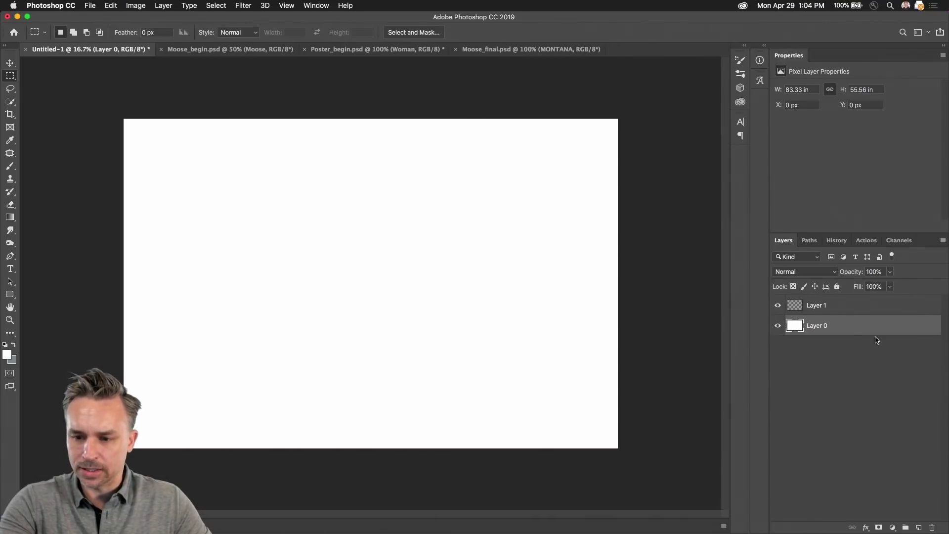
left_click(129, 4)
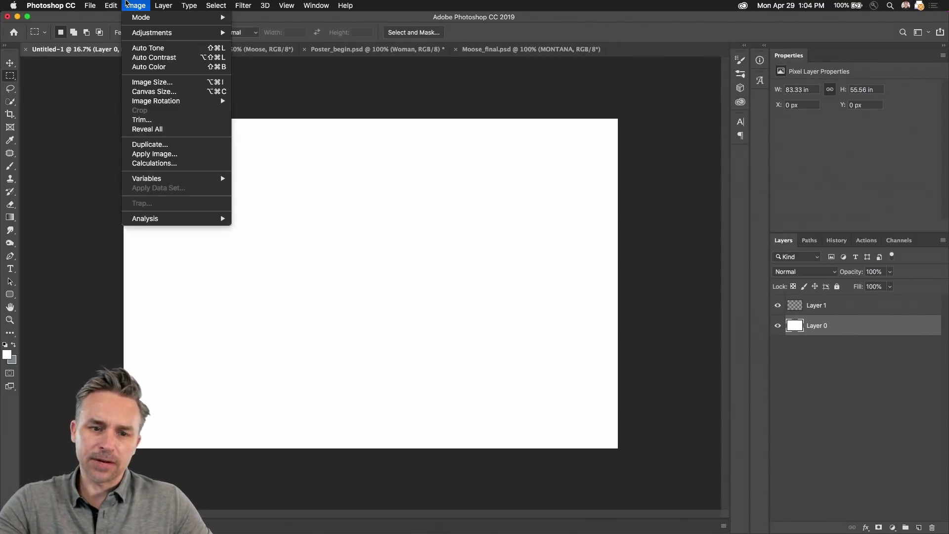
left_click(127, 5)
left_click(10, 128)
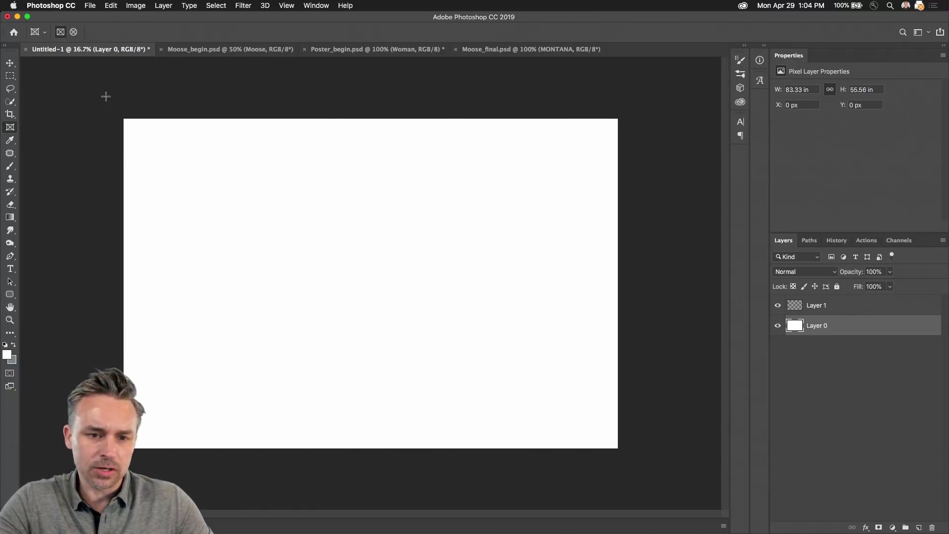
left_click(9, 115)
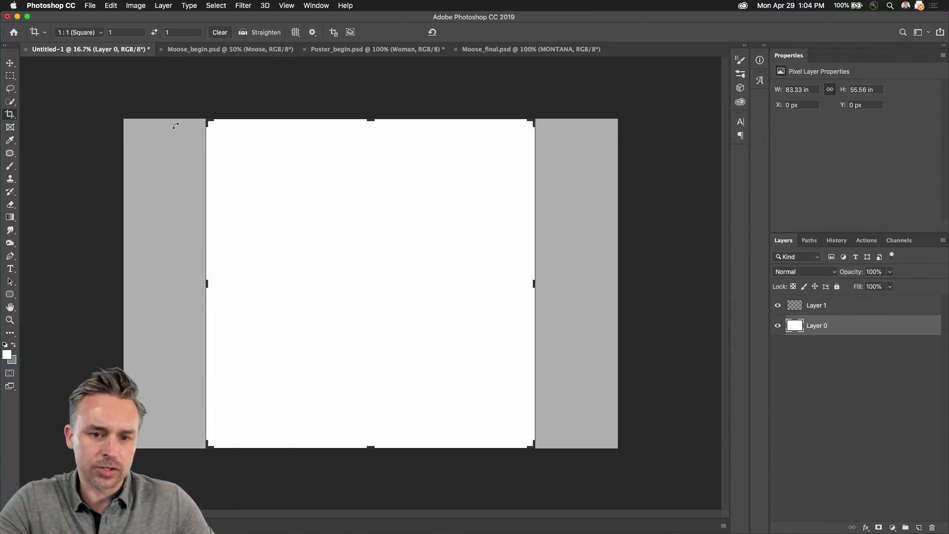
left_click_drag(200, 119, 139, 104)
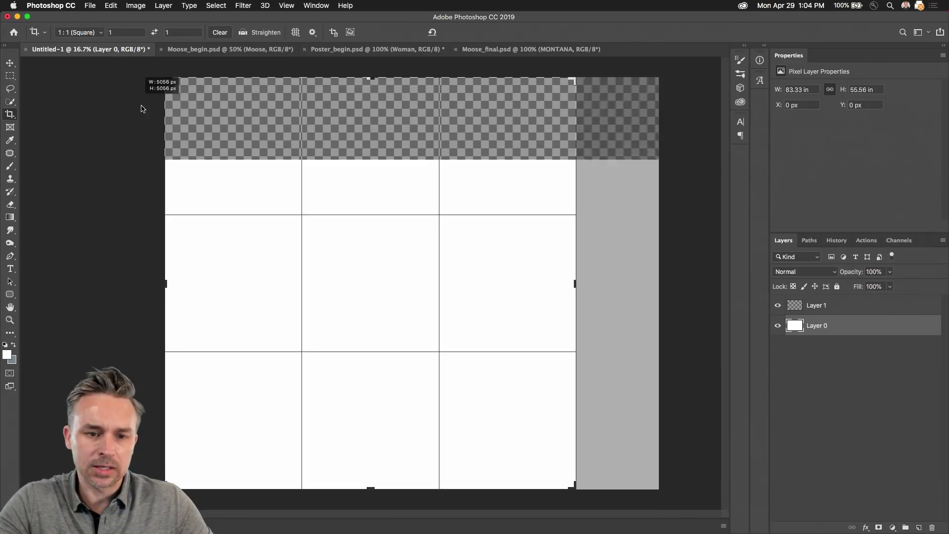
left_click_drag(572, 488, 653, 493)
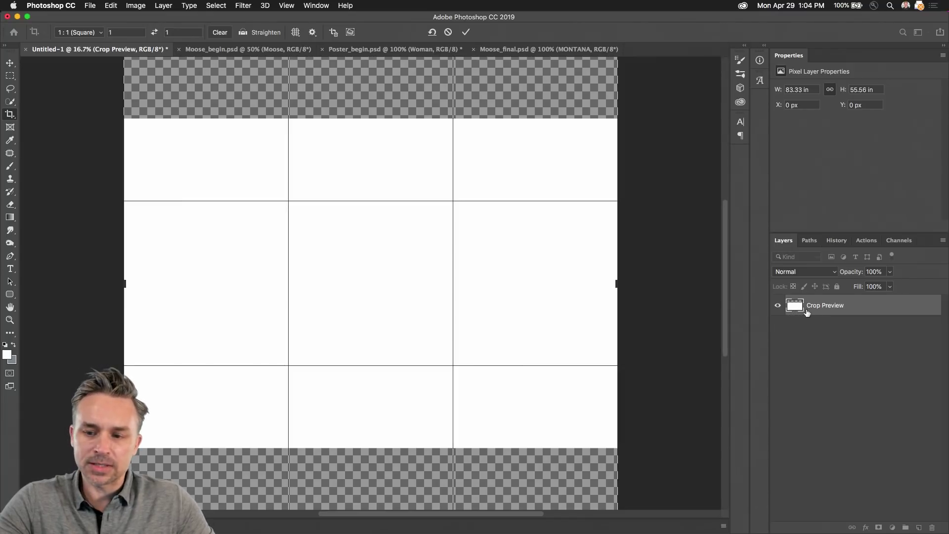
key("Return")
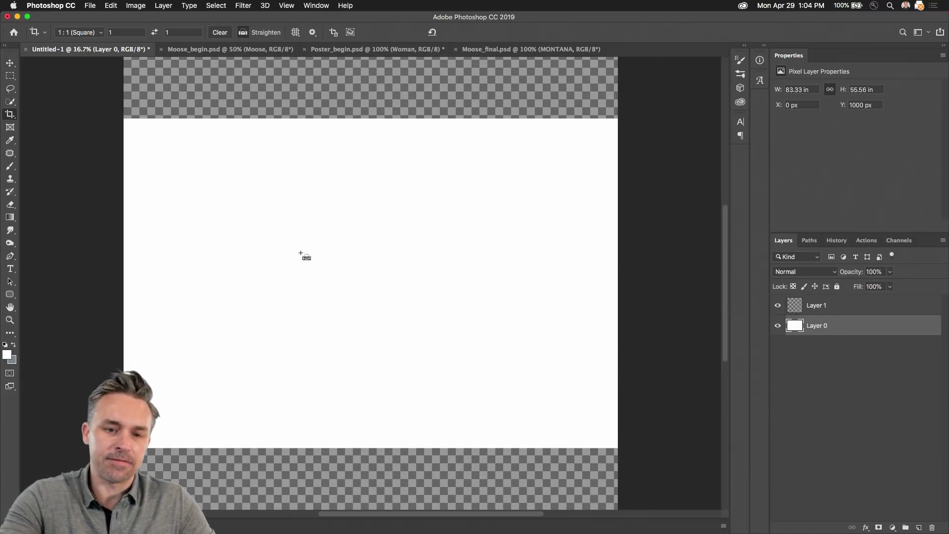
Step: Select the whole canvas and shift Layer 0 down, leaving a transparent band above
key("super+a")
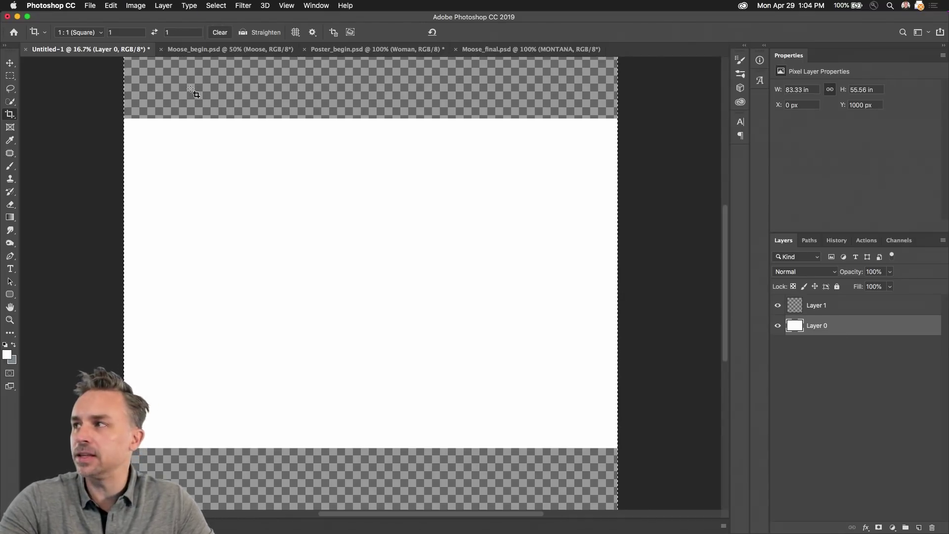
left_click_drag(220, 128, 221, 148)
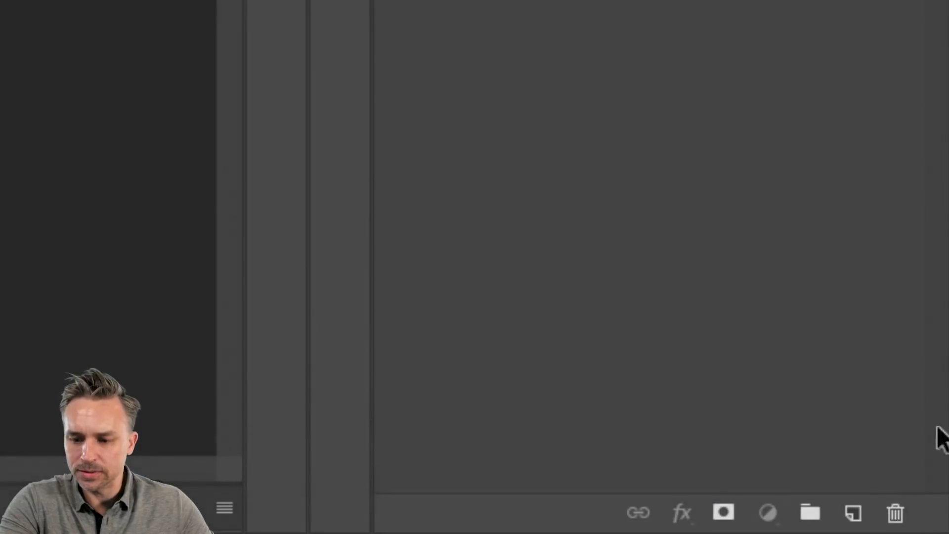
left_click(766, 515)
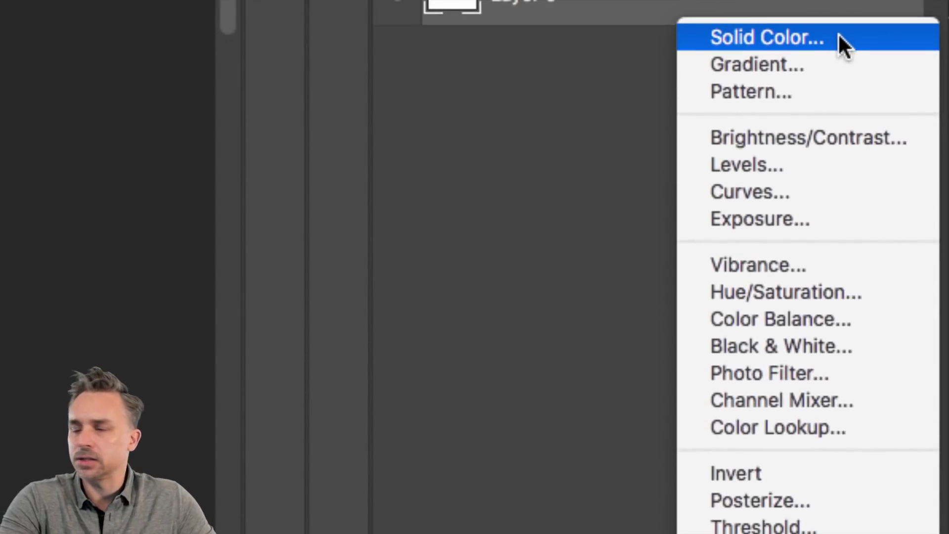
Step: Add a dusty red (954b4b) Solid Color fill layer above Layer 0
left_click(838, 32)
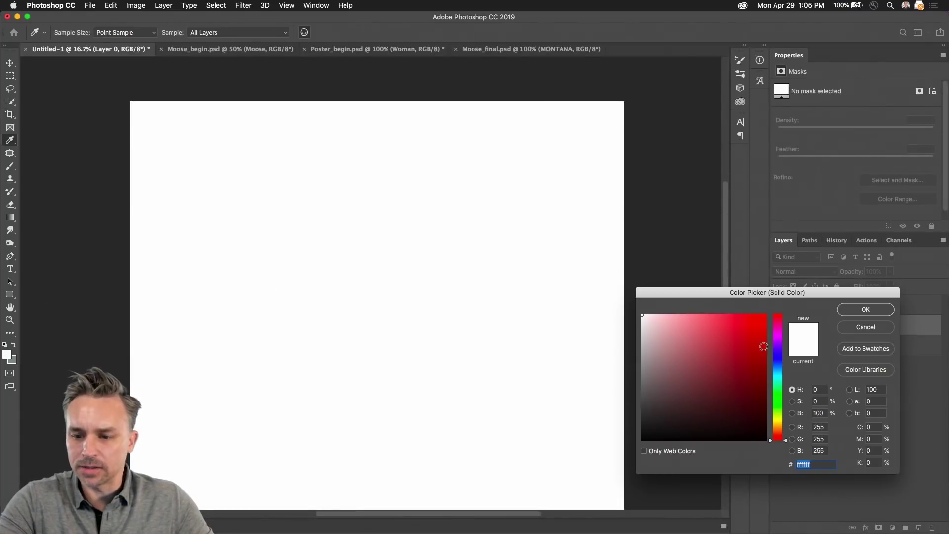
left_click(703, 366)
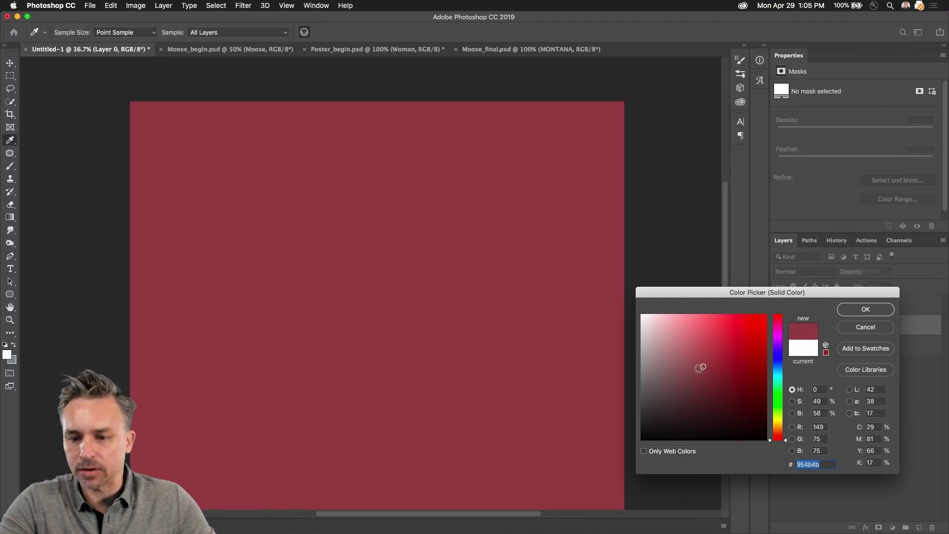
left_click(867, 309)
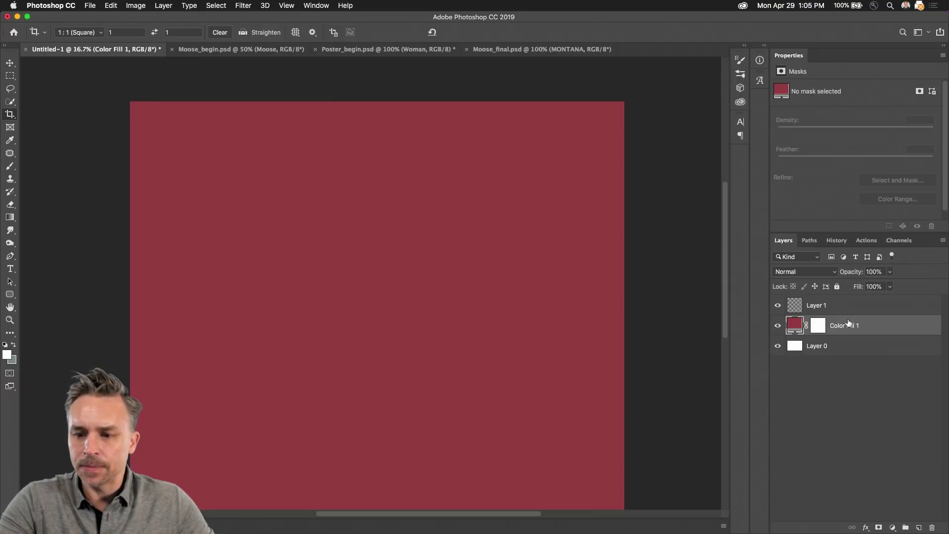
mouse_move(850, 324)
left_mouse_down()
mouse_move(851, 363)
mouse_move(849, 330)
left_mouse_up()
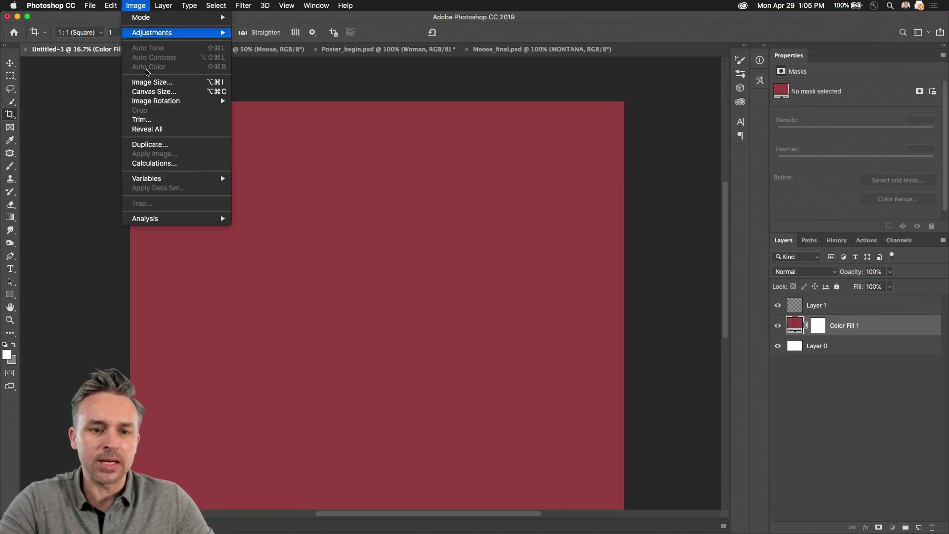
Step: Widen the canvas to 8000 px in Canvas Size
left_click(135, 6)
left_click(146, 83)
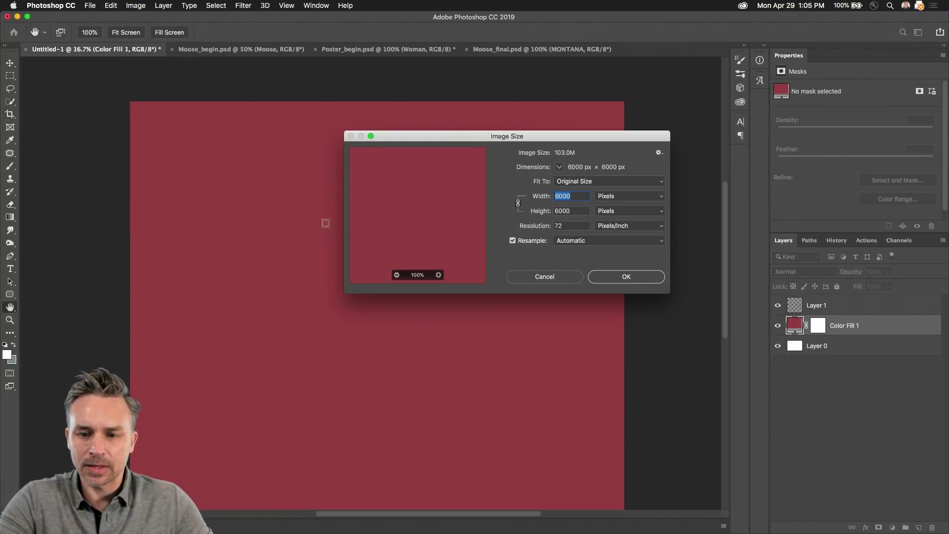
left_click(527, 280)
left_click(131, 5)
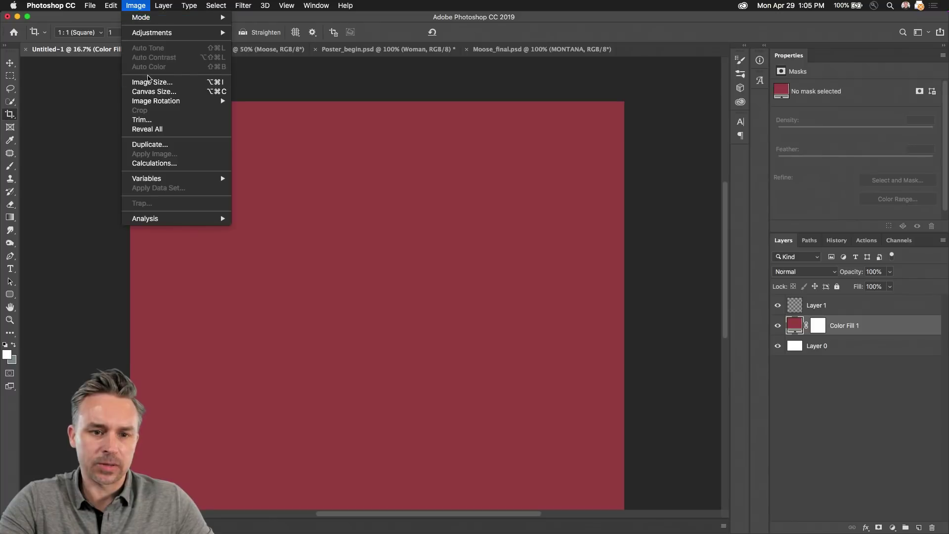
left_click(142, 93)
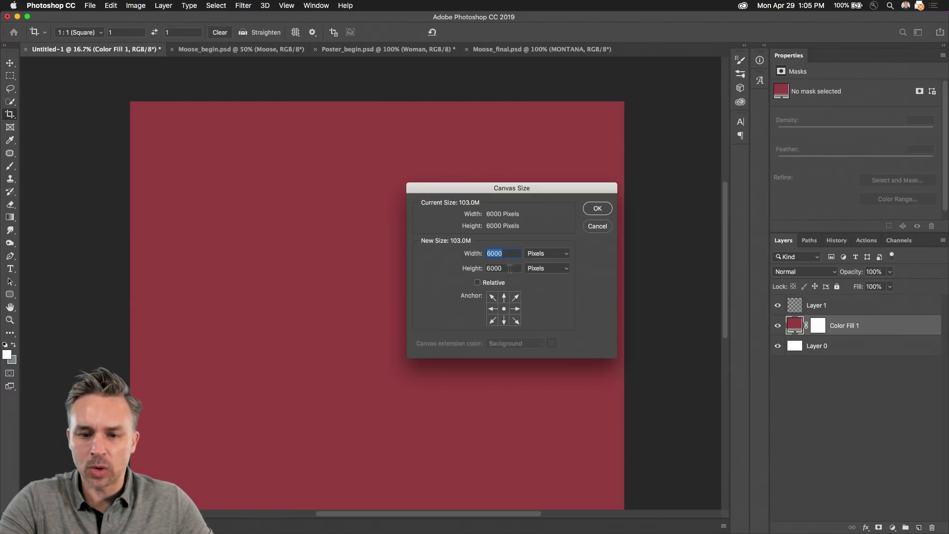
type("8000")
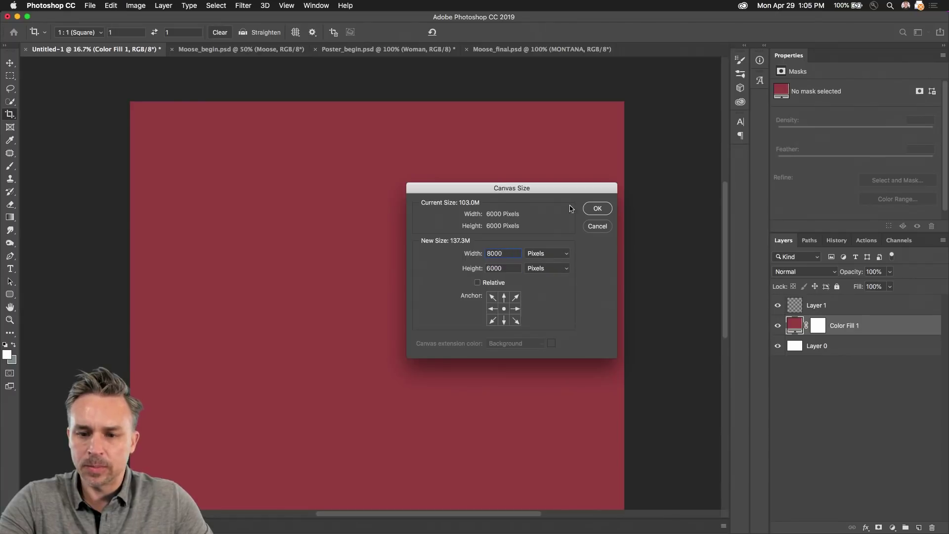
left_click(597, 208)
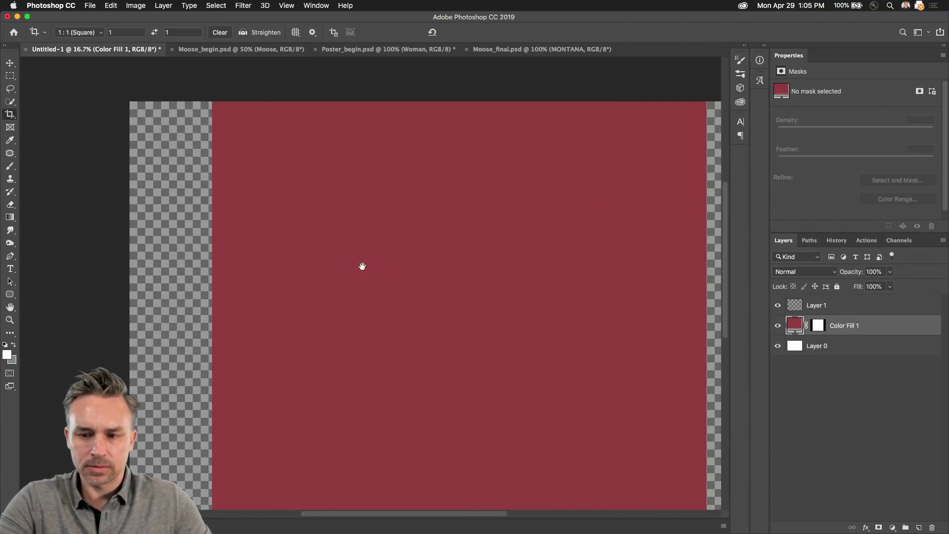
Step: Delete Color Fill 1's layer mask so the red covers the entire canvas
scroll(380, 274, "right", 2)
right_click(814, 324)
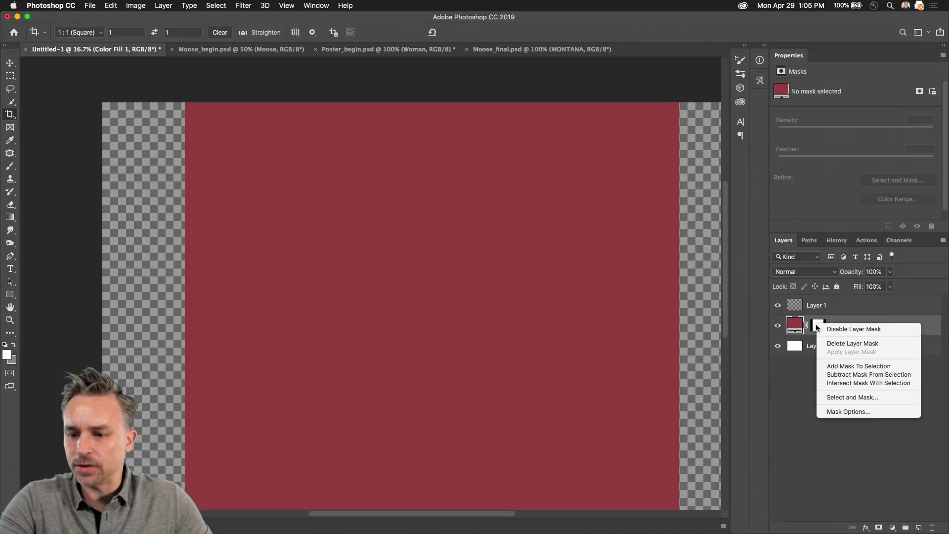
left_click(853, 343)
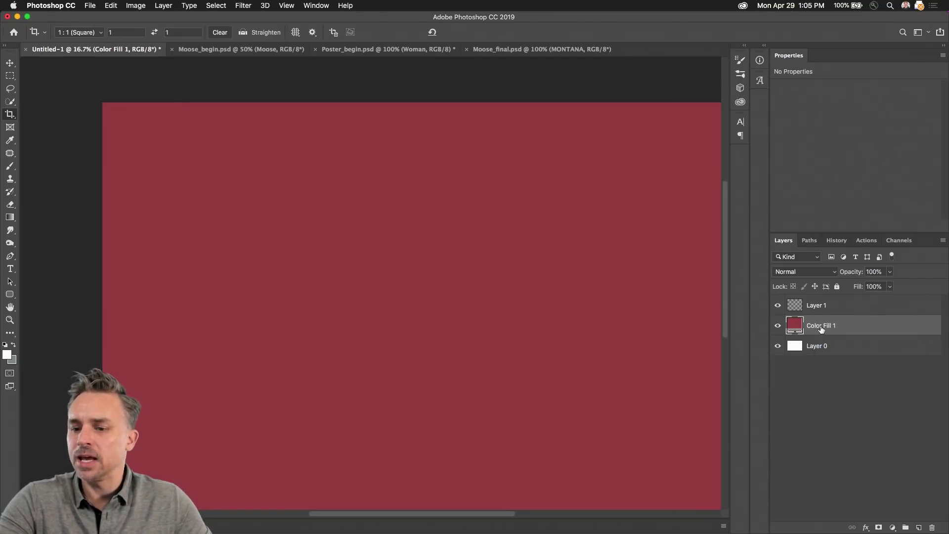
left_click_drag(366, 257, 292, 215)
Step: Enlarge the canvas to 9000 × 7000 px and fit it in the window
left_click(135, 5)
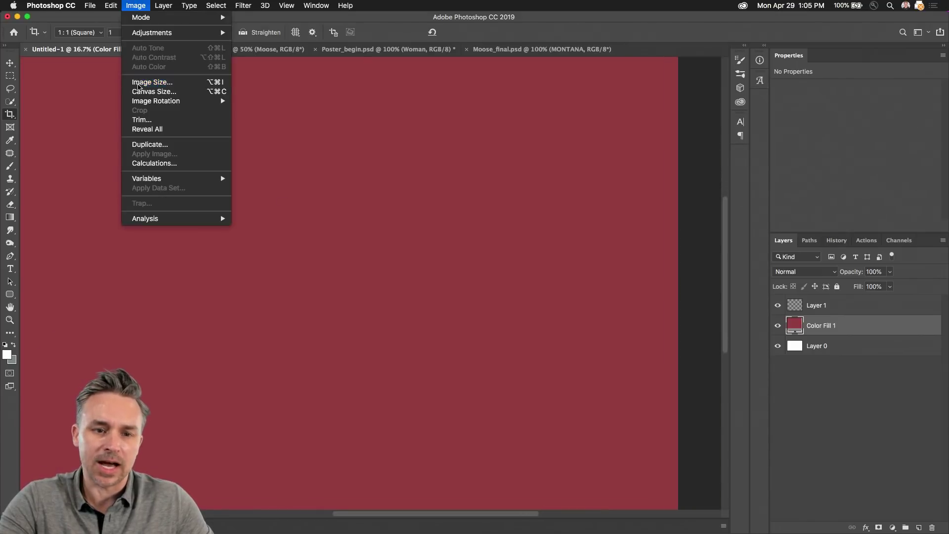
left_click(139, 82)
left_click(543, 277)
key("c")
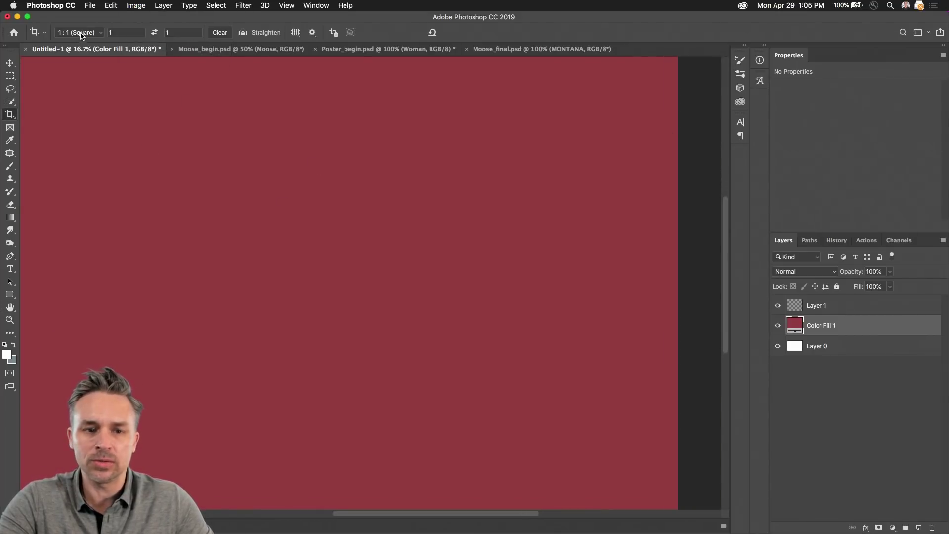
left_click(136, 5)
left_click(147, 92)
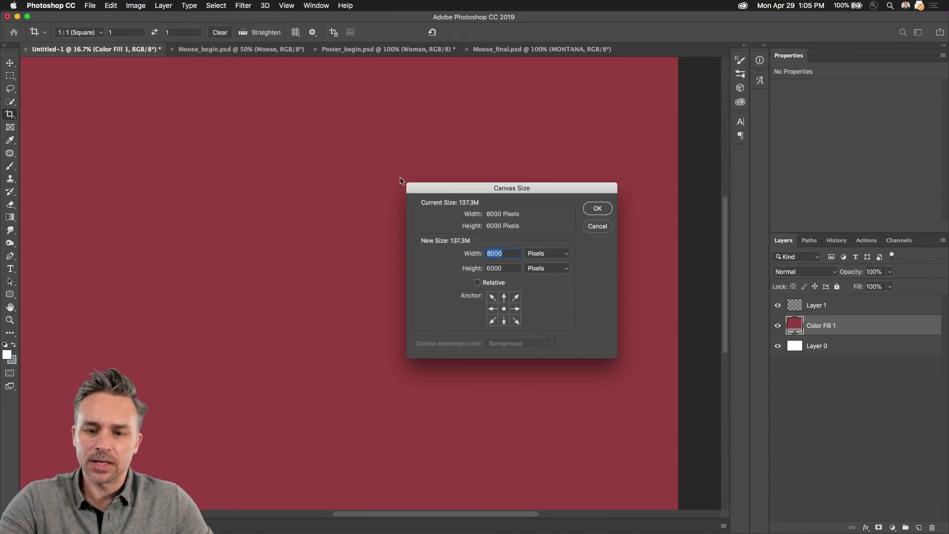
type("9000")
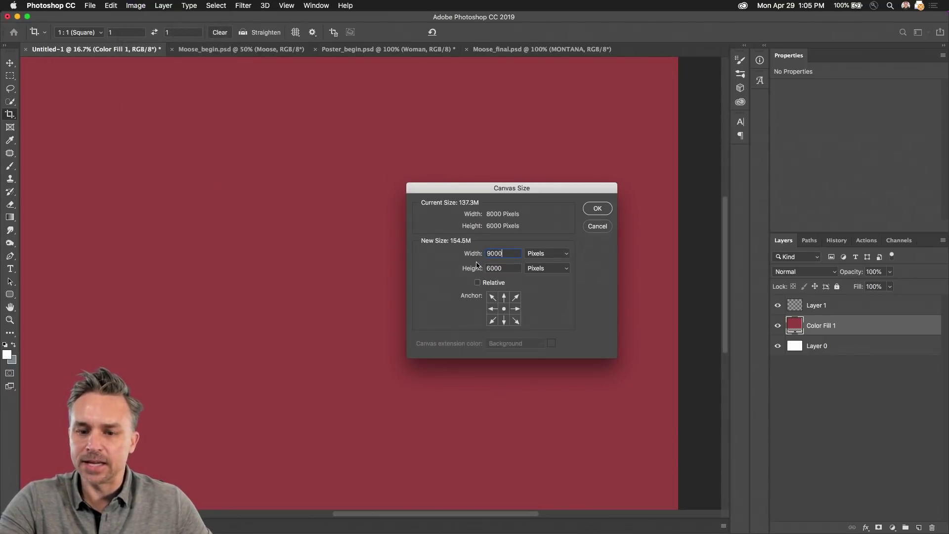
key("Tab")
type("7000")
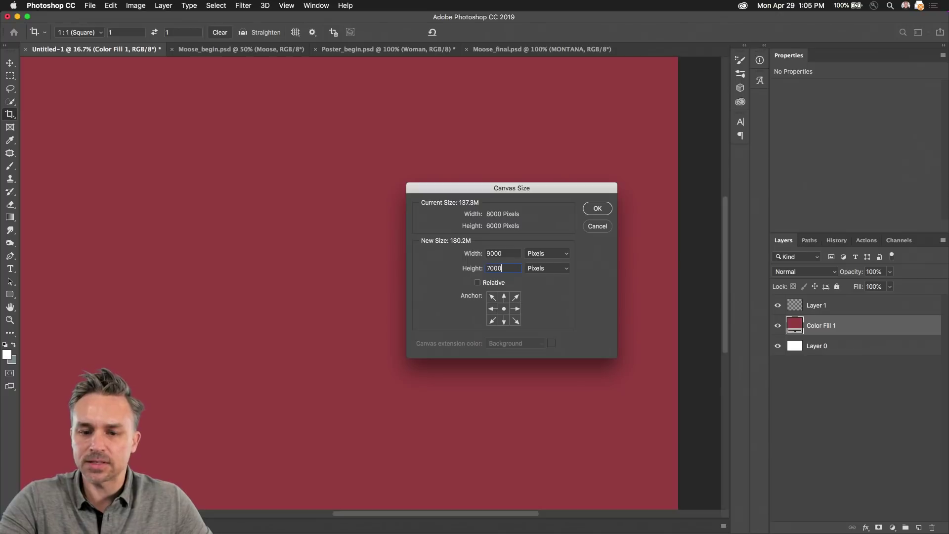
key("Return")
key("super+0")
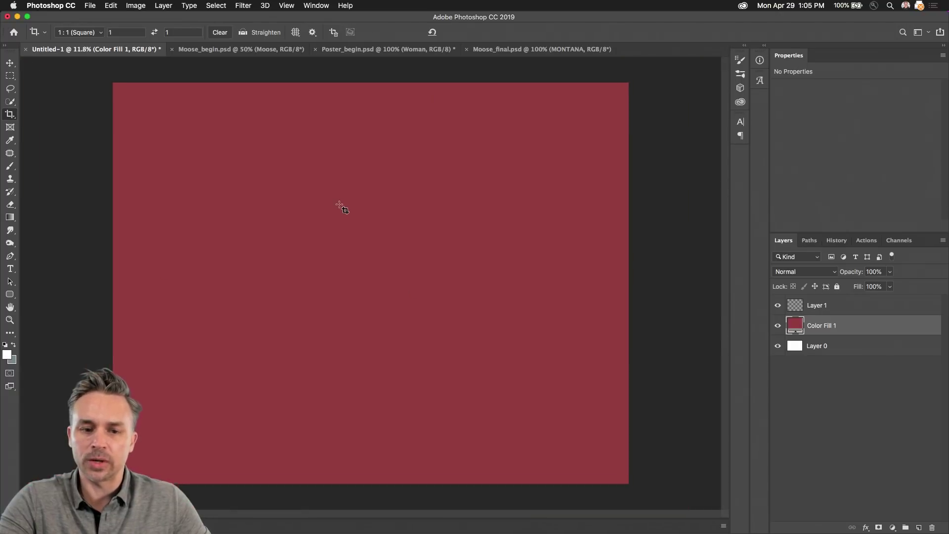
left_click(847, 346)
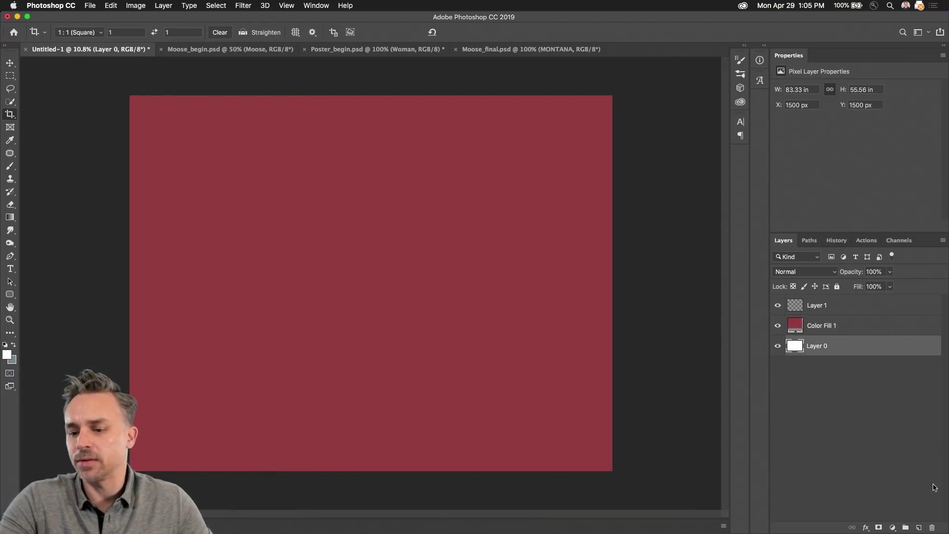
Step: Delete the white Layer 0, leaving Layer 1 above the red fill
left_click(932, 528)
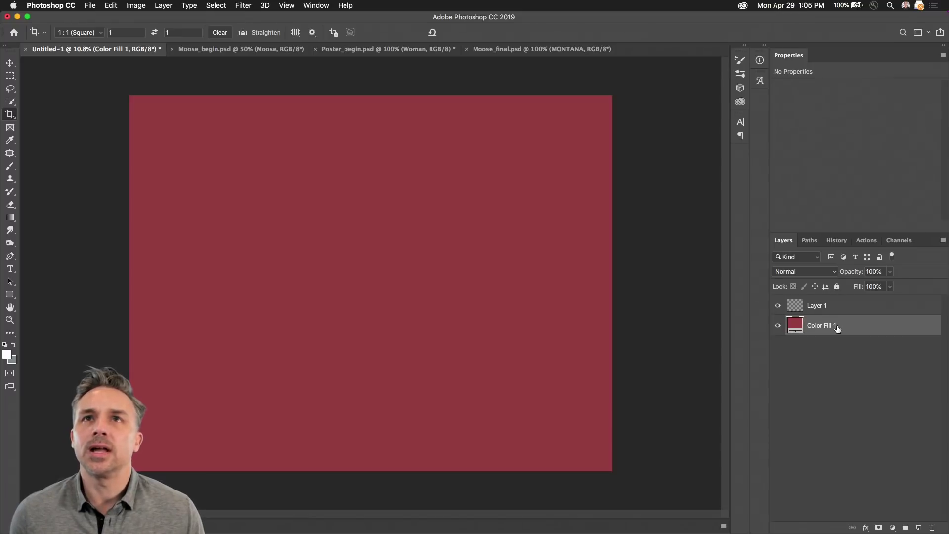
left_click(9, 269)
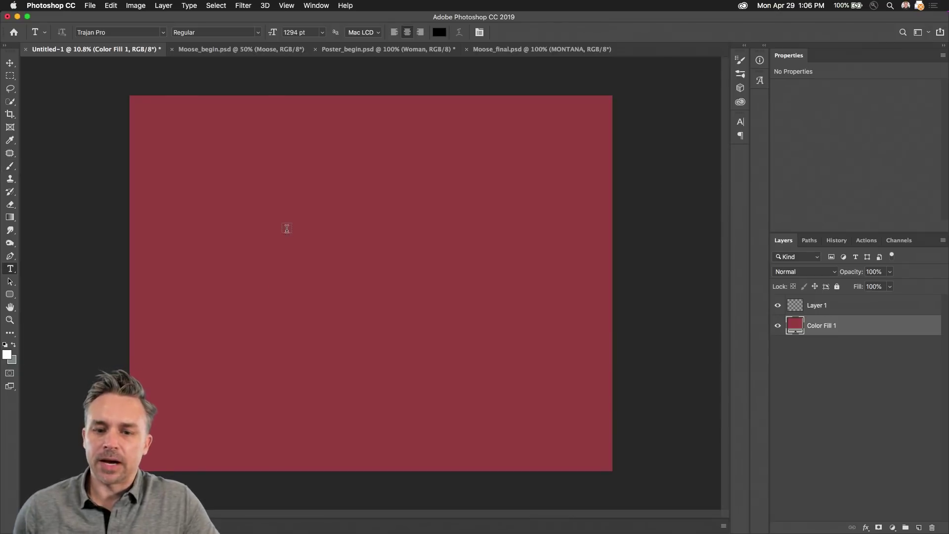
Step: Type the word 'One' as a new text layer on the red canvas
left_click(289, 280)
type("No")
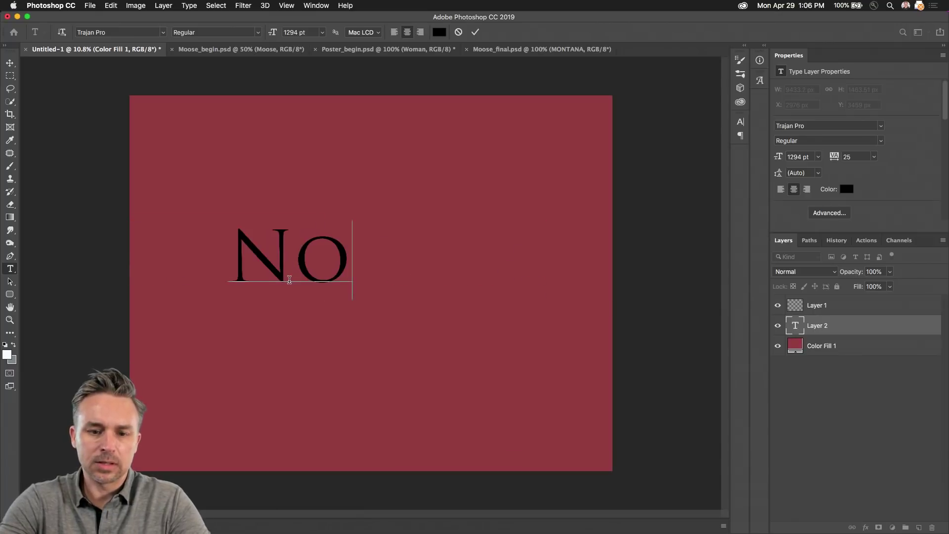
key("BackSpace")
key("BackSpace")
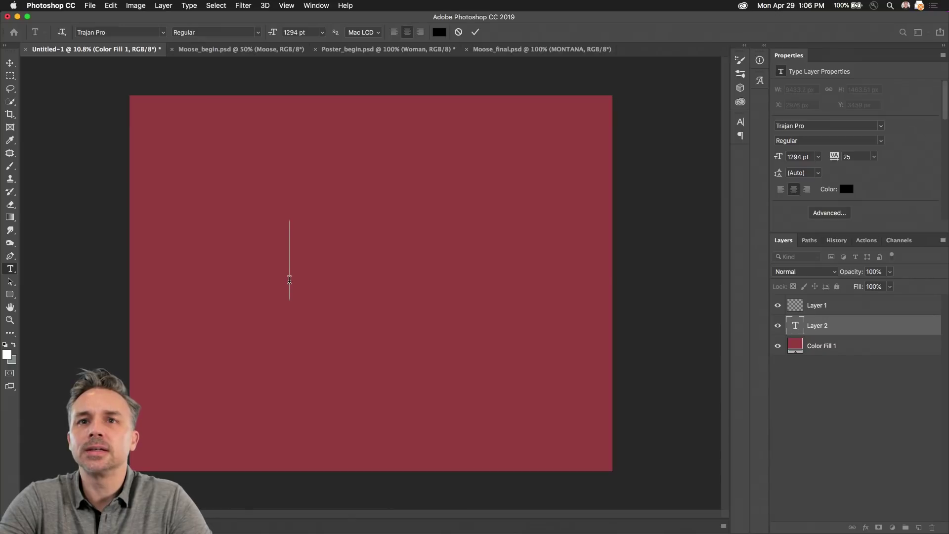
type("DA")
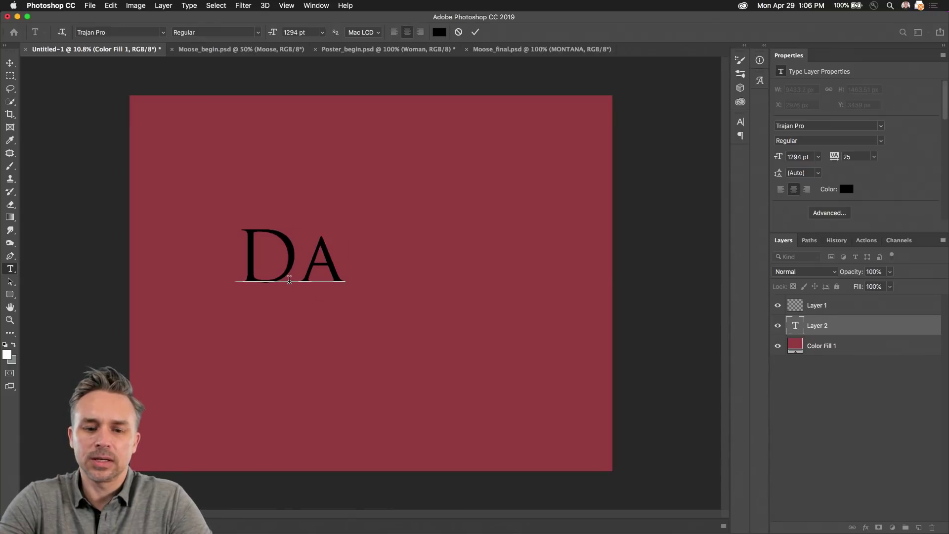
type("min")
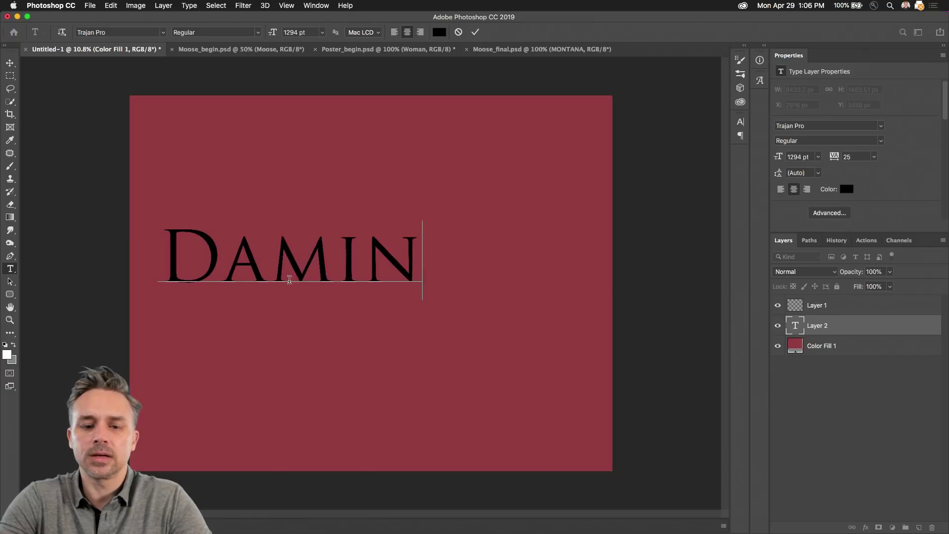
key("BackSpace")
key("BackSpace")
key("BackSpace")
key("BackSpace")
key("BackSpace")
type("ON")
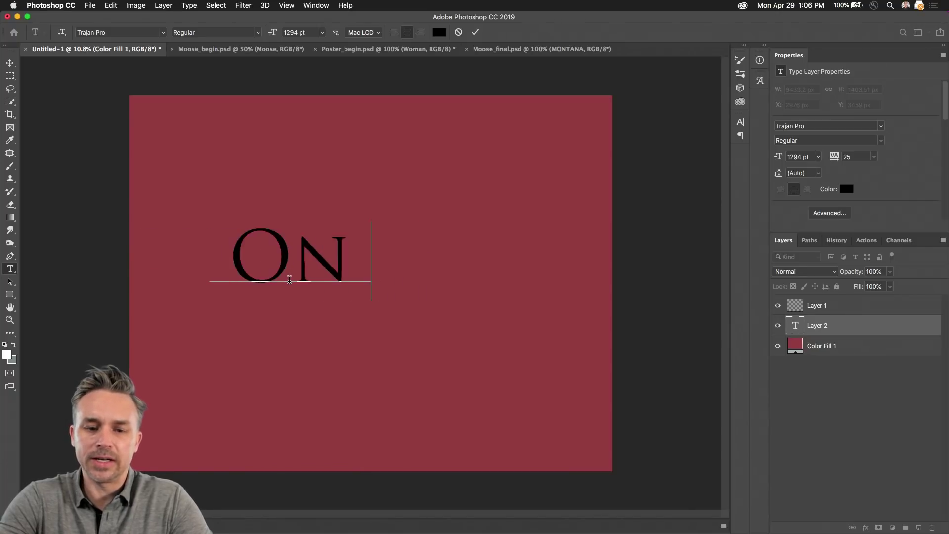
type("e")
left_click(10, 76)
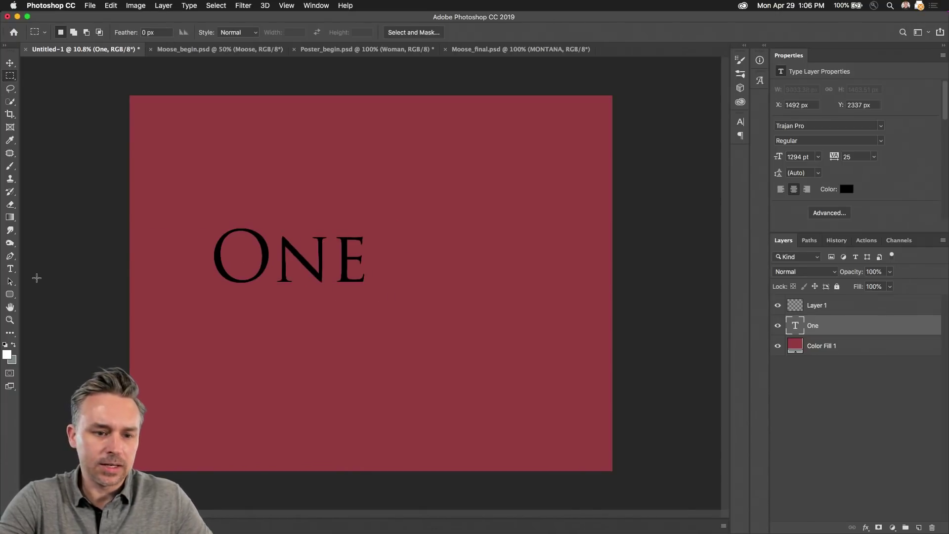
Step: Add a name text line below One, shift it right, hide it, and stack One above it
left_click(10, 269)
left_click(212, 372)
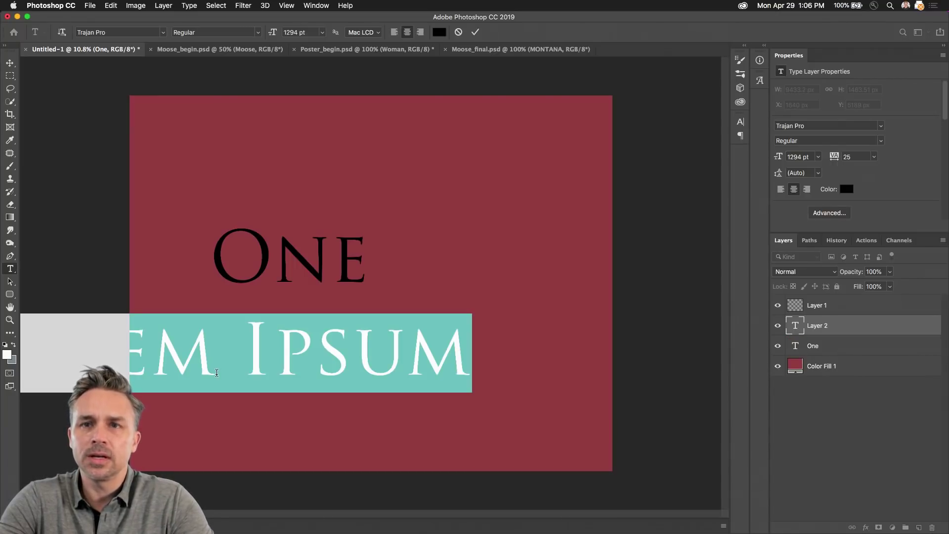
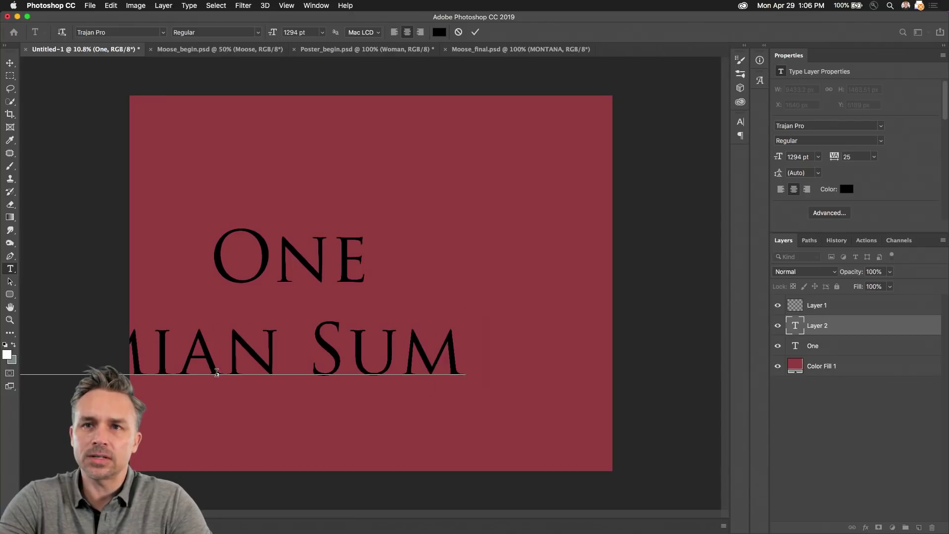
left_click(10, 63)
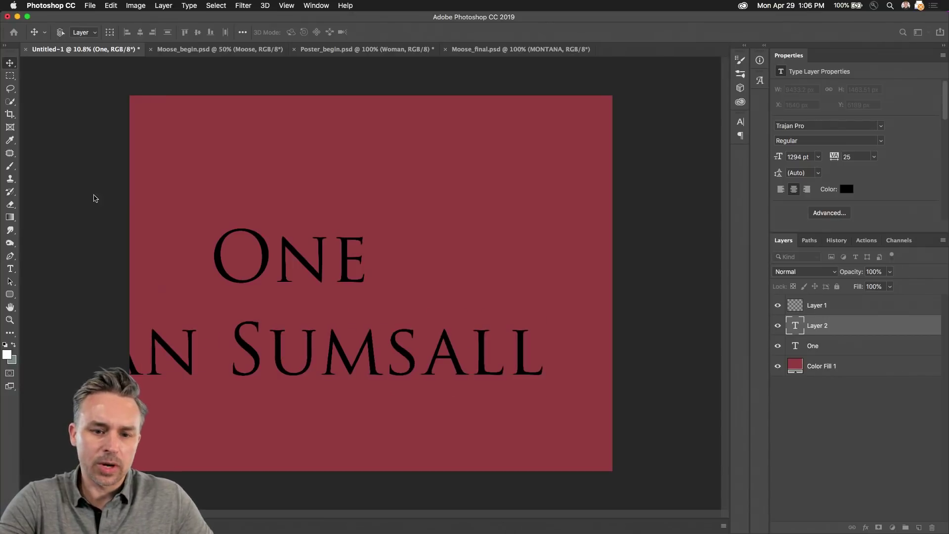
left_click_drag(83, 307, 343, 308)
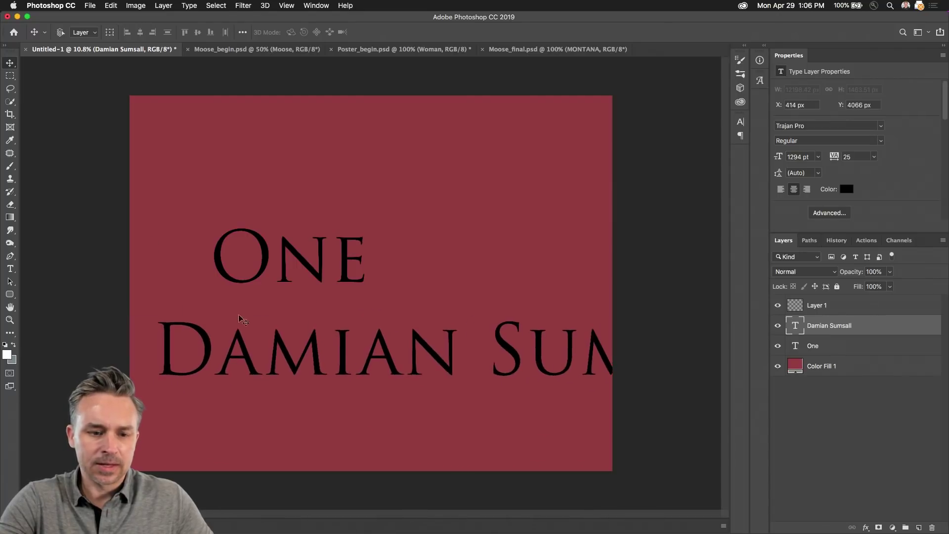
left_click(9, 271)
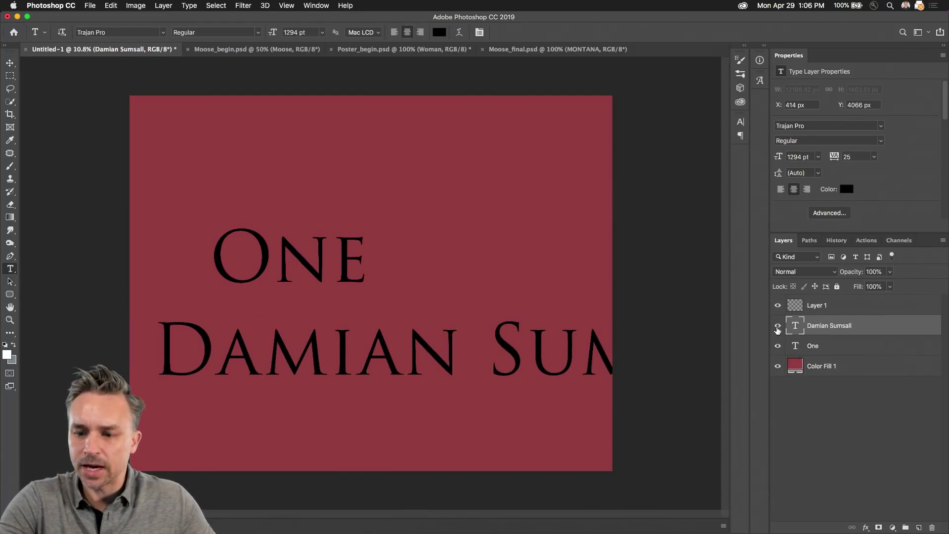
left_click(777, 328)
left_click_drag(821, 349, 868, 316)
Step: Delete empty Layer 1, resize One to about 1195 pt, and move it toward the centre
left_click(868, 311)
left_click(932, 526)
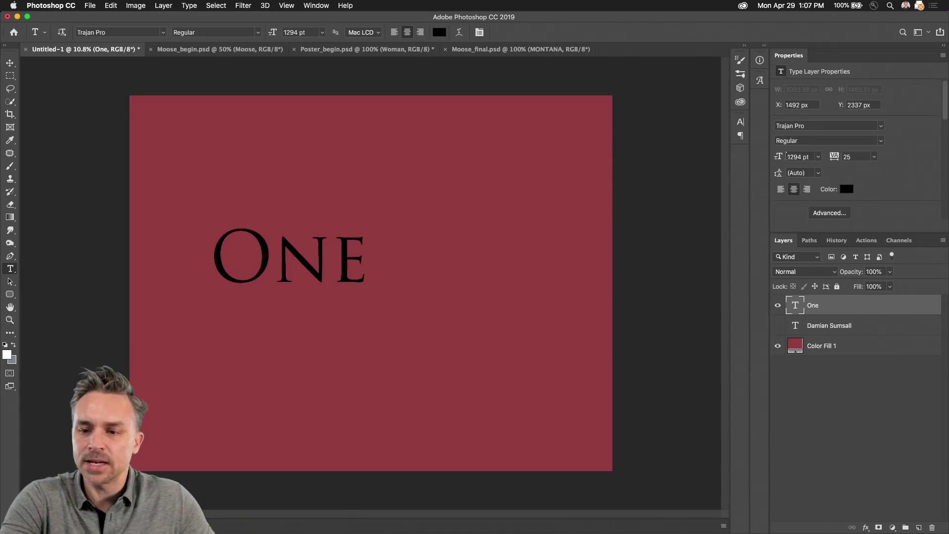
left_click_drag(780, 157, 680, 154)
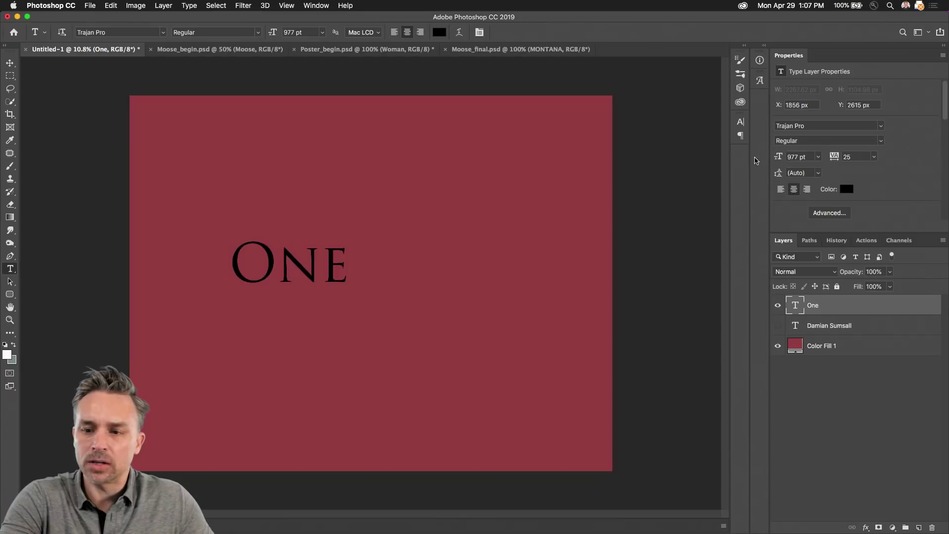
left_click_drag(779, 157, 895, 164)
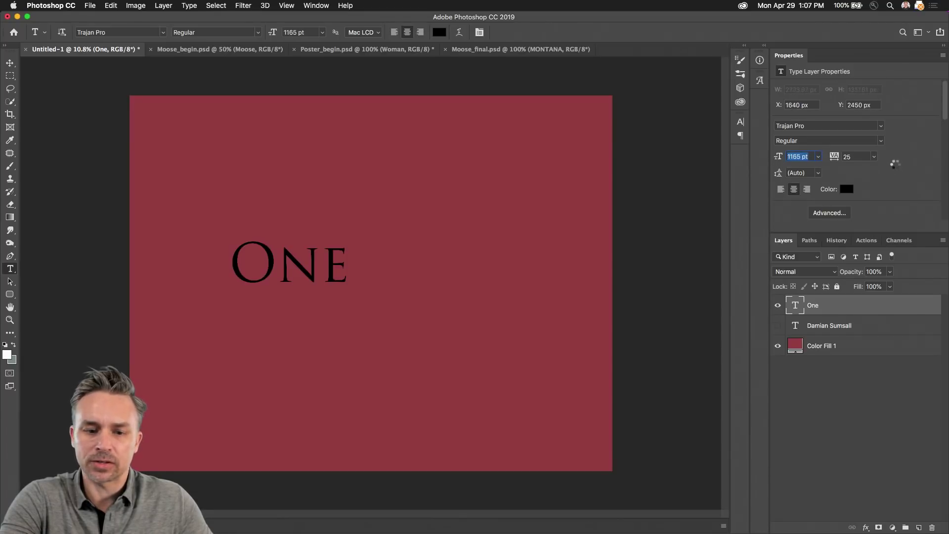
left_click(9, 63)
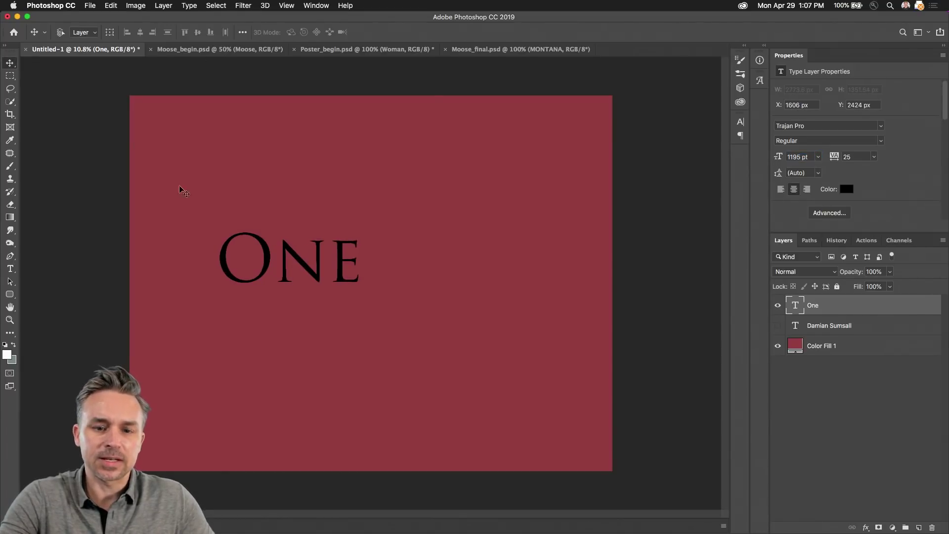
left_click_drag(181, 192, 290, 218)
left_click(136, 6)
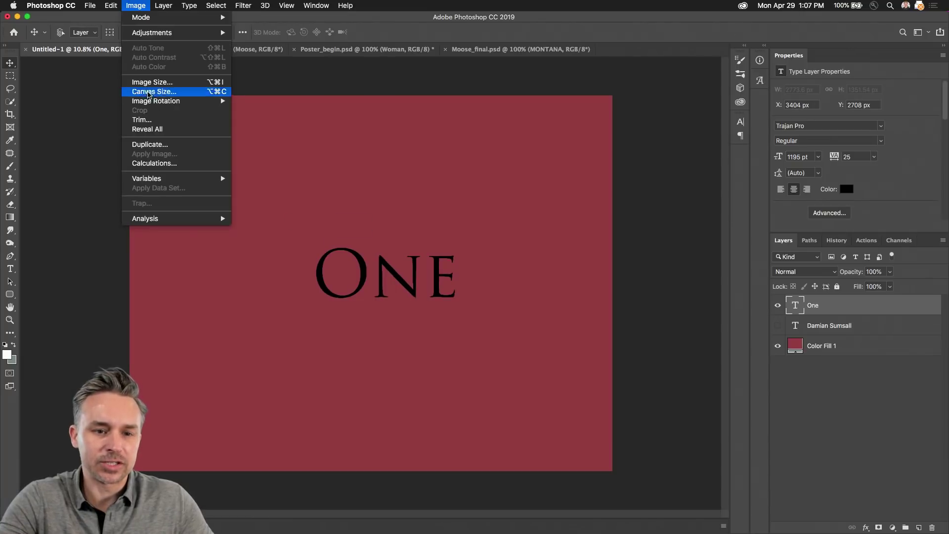
Step: Crop the canvas to a 5000 × 7000 px portrait and fit it on screen
left_click(149, 91)
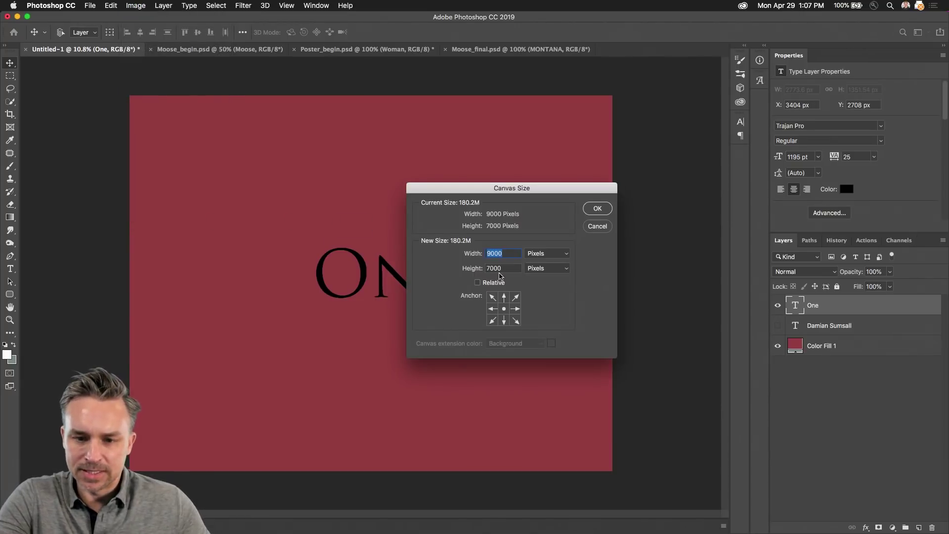
type("500")
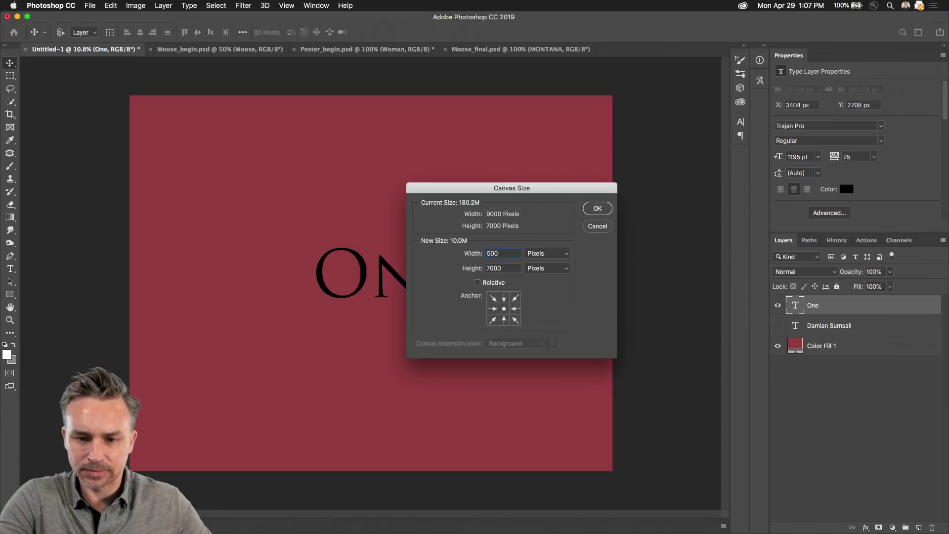
type("0")
key("Tab")
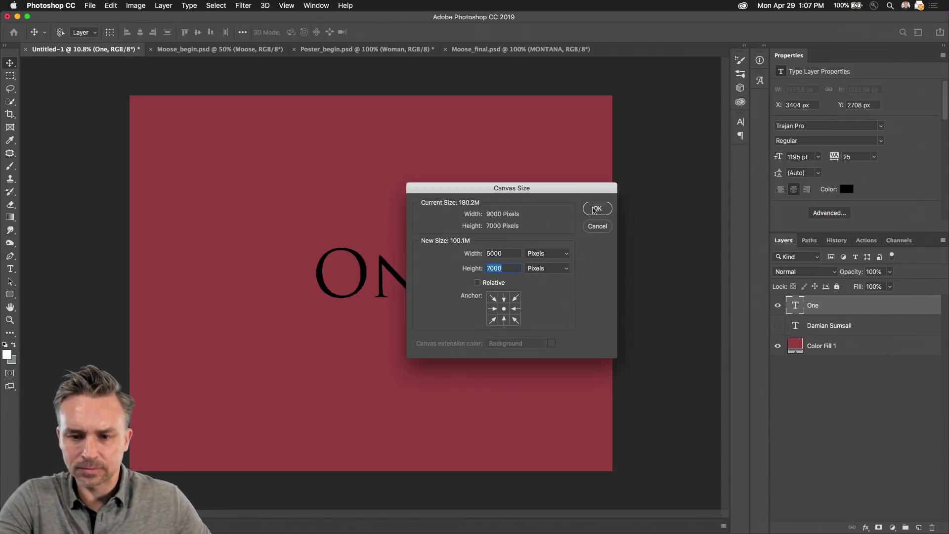
left_click(587, 209)
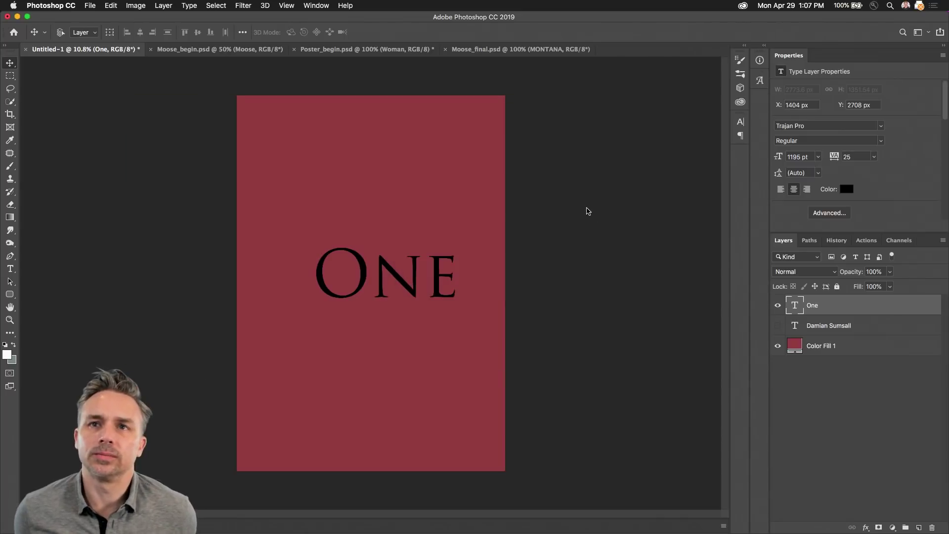
key("super+0")
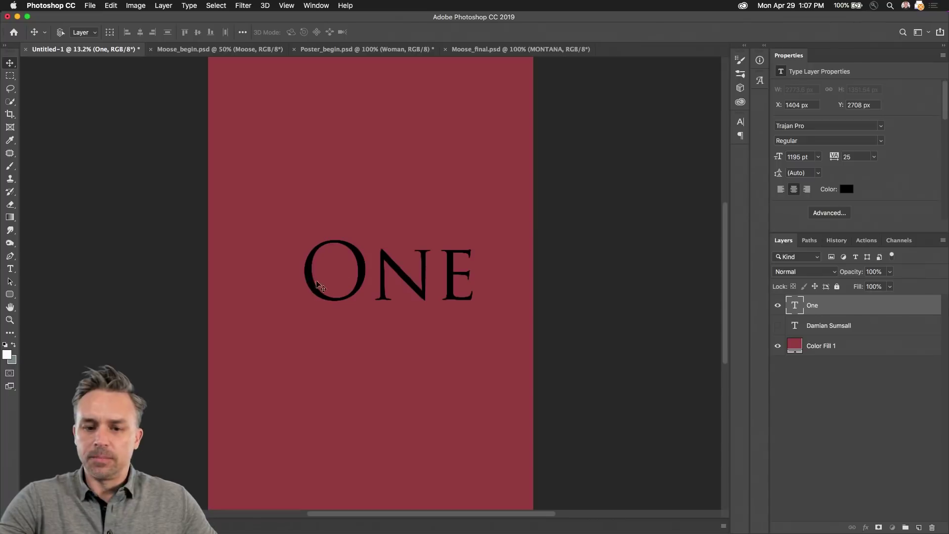
Step: Raise One, show the name line at 403 pt, and place it bottom centre with 0 tracking
left_click_drag(341, 291, 298, 219)
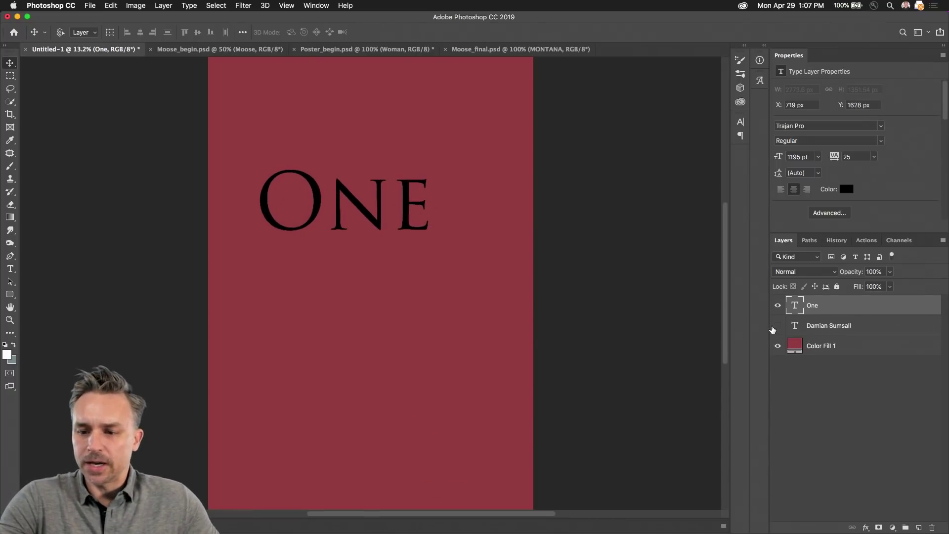
left_click(778, 325)
left_click(831, 327)
left_click(779, 158)
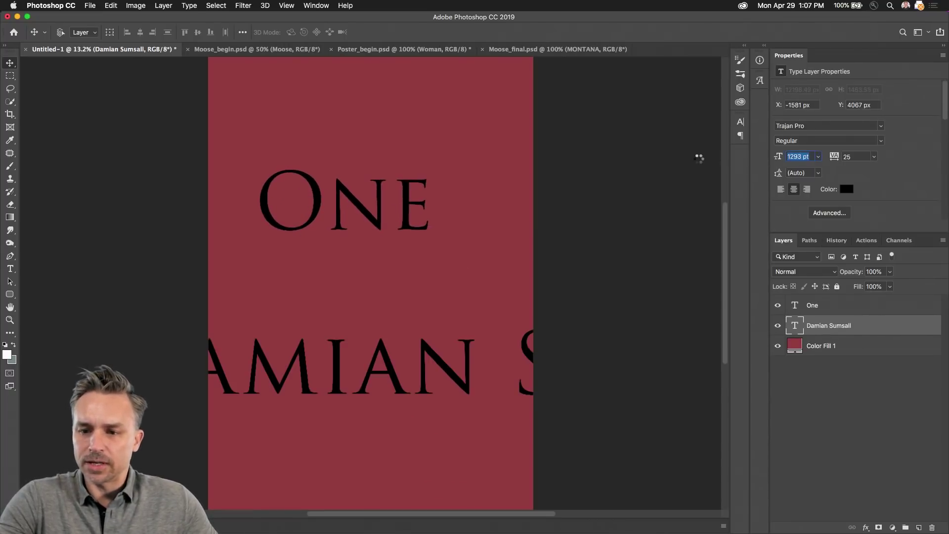
type("245")
key("Return")
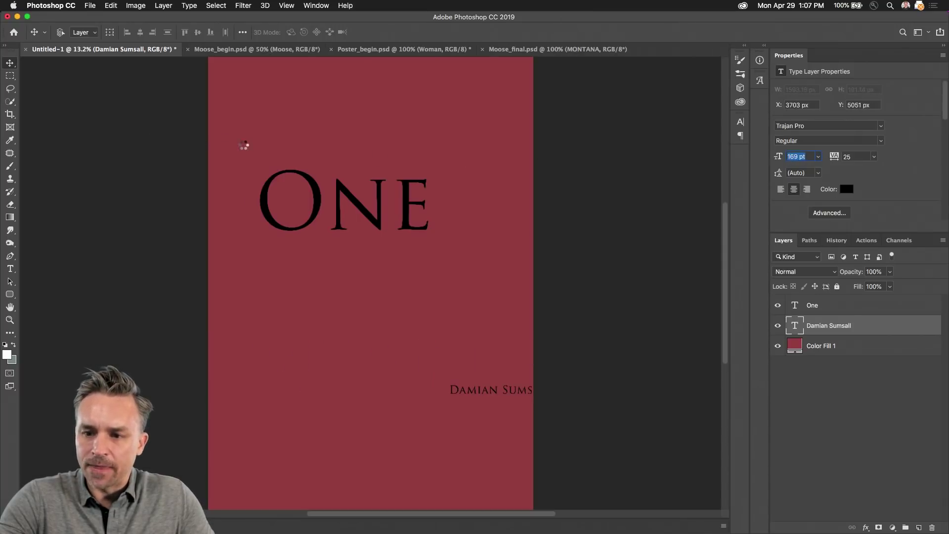
key("shift+Up")
key("shift+Up")
key("shift+Up")
key("shift+Up")
key("shift+Up")
key("shift+Up")
key("shift+Up")
key("shift+Up")
key("shift+Up")
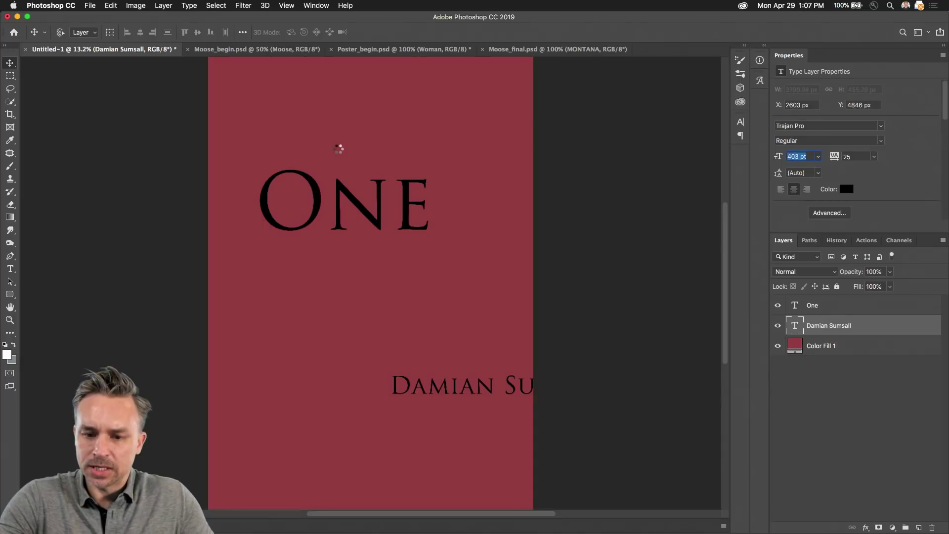
left_click(796, 169)
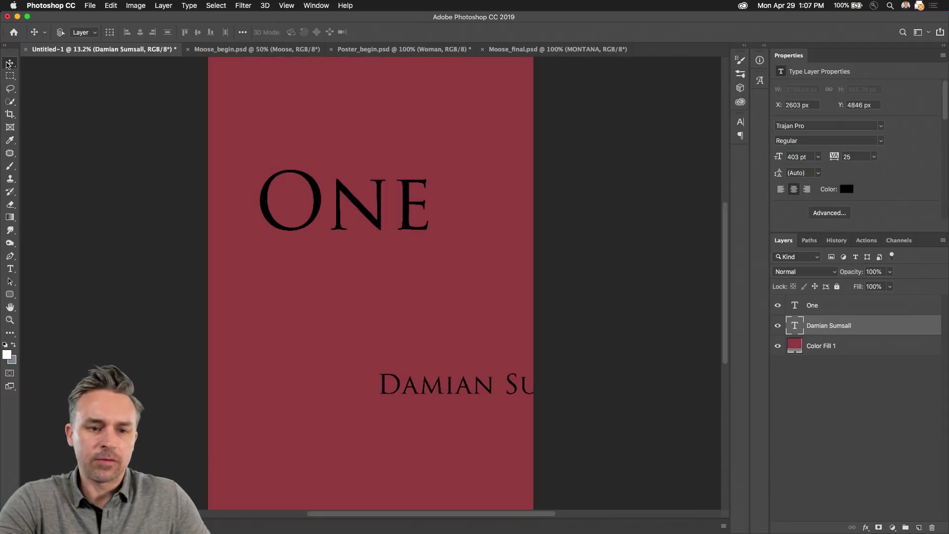
left_click_drag(444, 400, 312, 483)
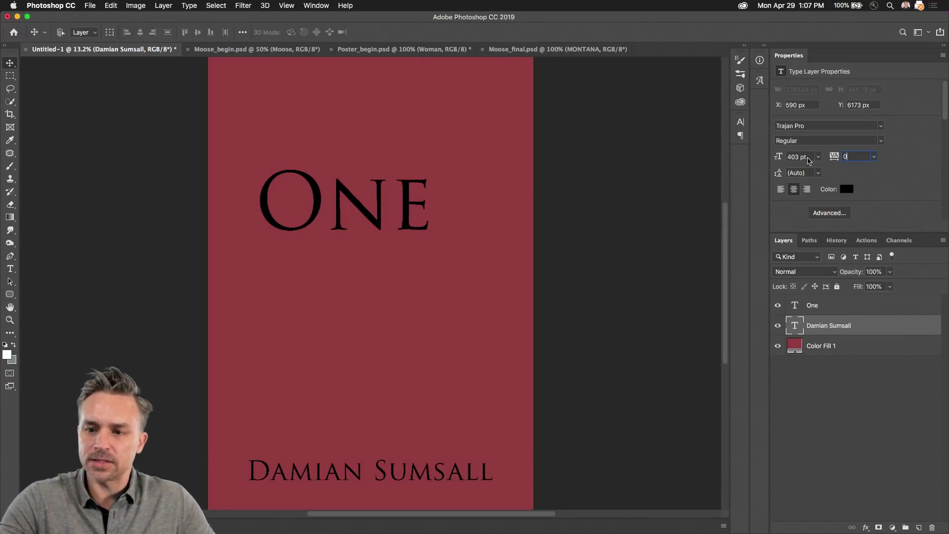
key("Return")
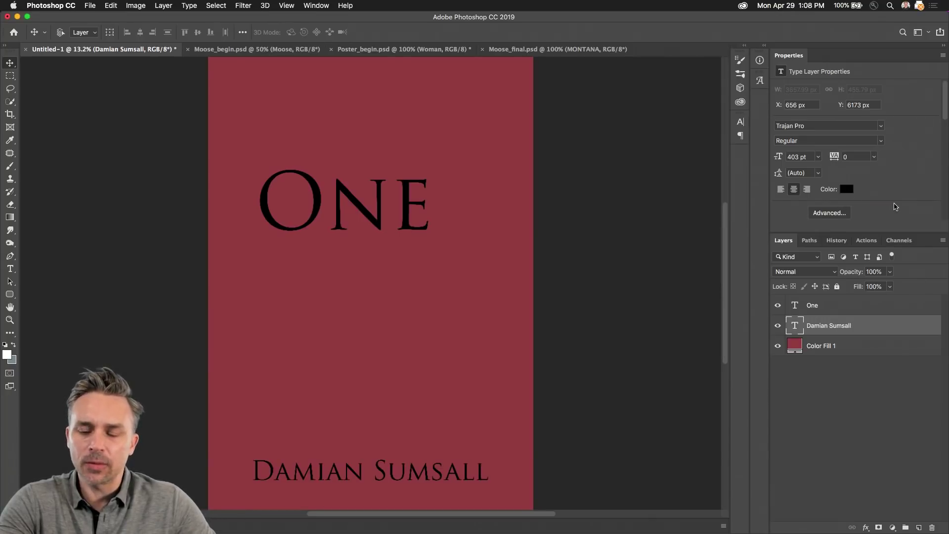
Step: Colour the One text white and move it down toward the poster's middle
left_click(825, 312)
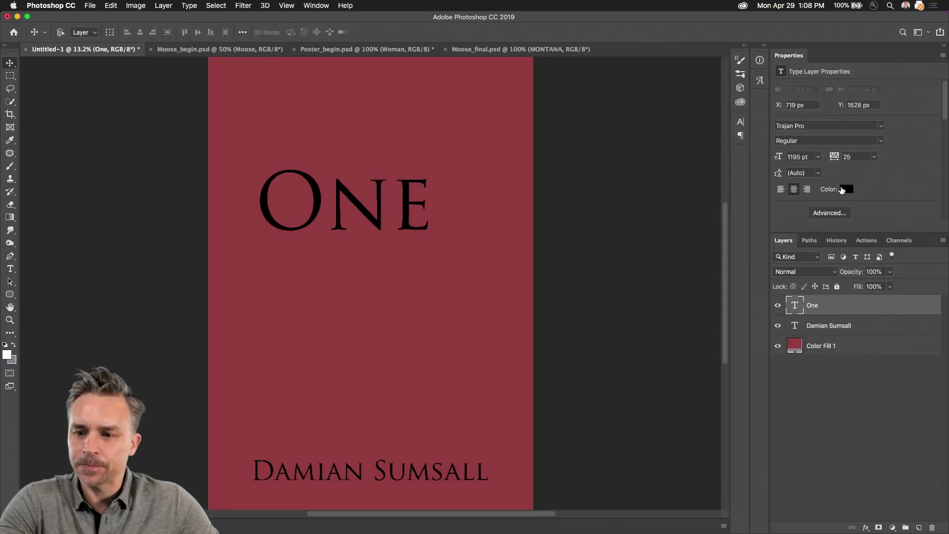
left_click(842, 189)
left_click_drag(654, 348, 621, 300)
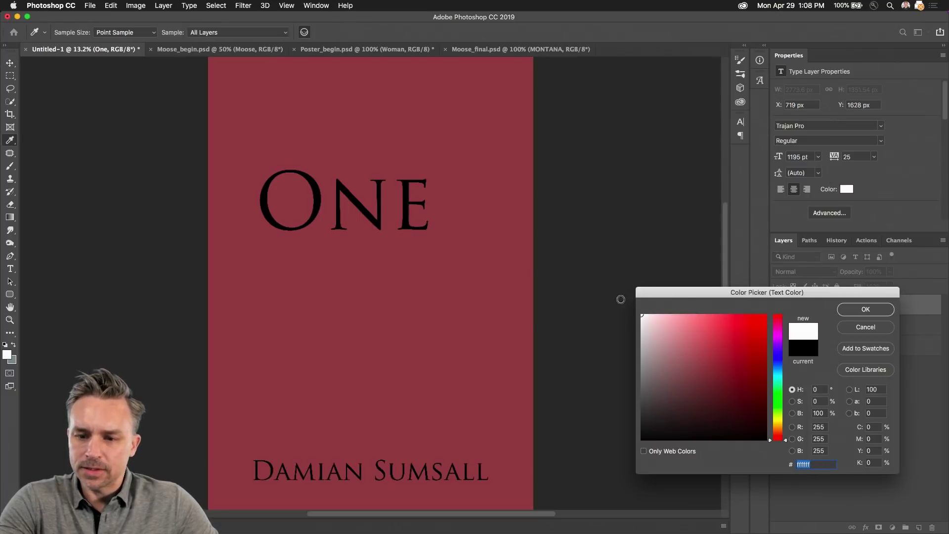
left_click(866, 309)
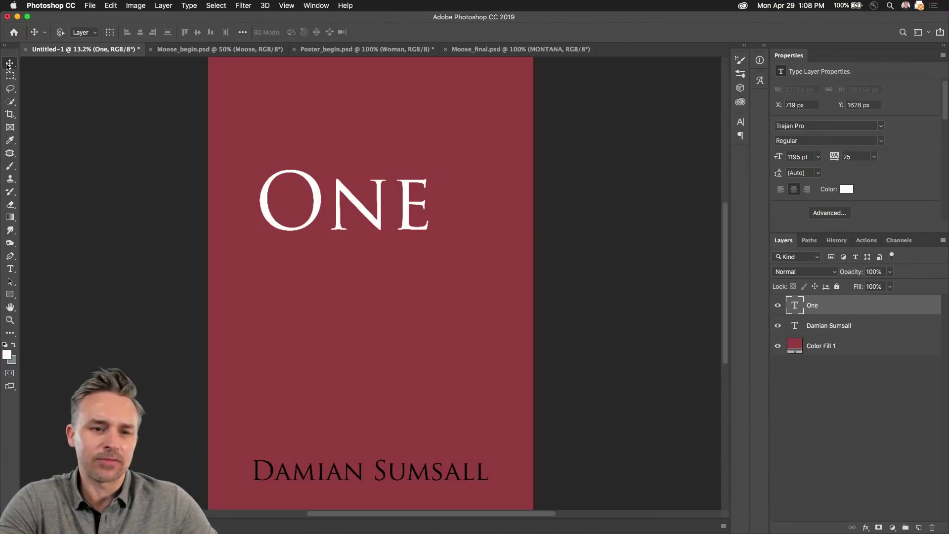
left_click_drag(336, 228, 342, 261)
key("t")
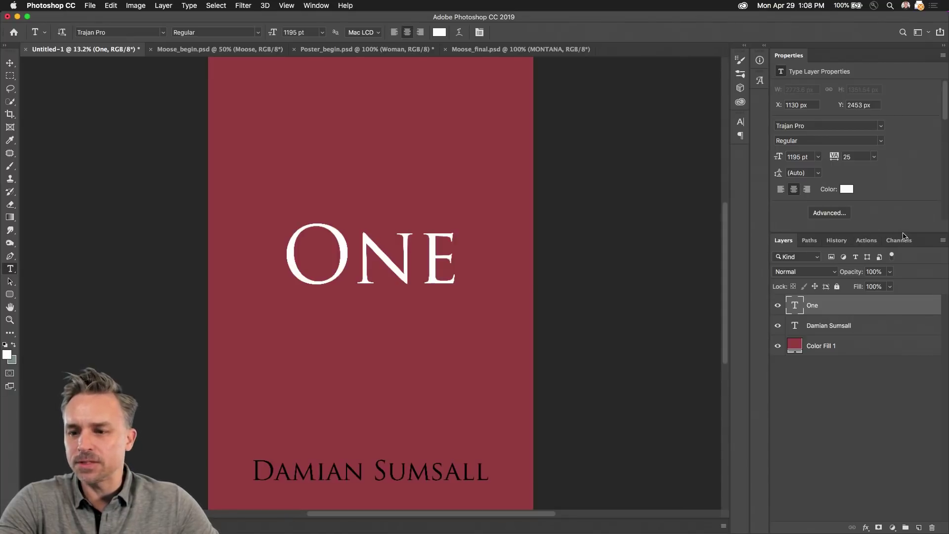
left_click_drag(903, 232, 914, 303)
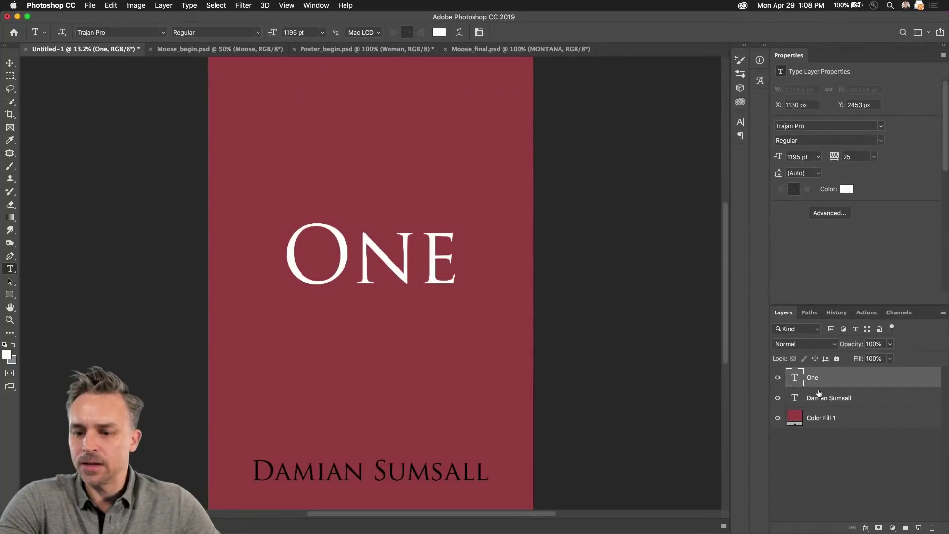
left_click(835, 401)
Step: Copy the whole woman photo from Poster_begin.psd and paste it above One in Untitled-1
left_click(869, 423)
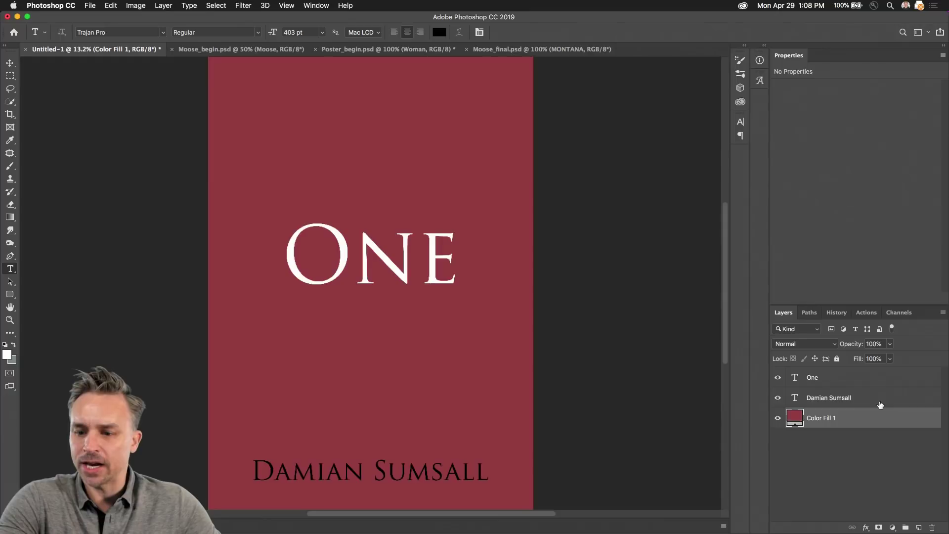
left_click(879, 402)
left_click(876, 378)
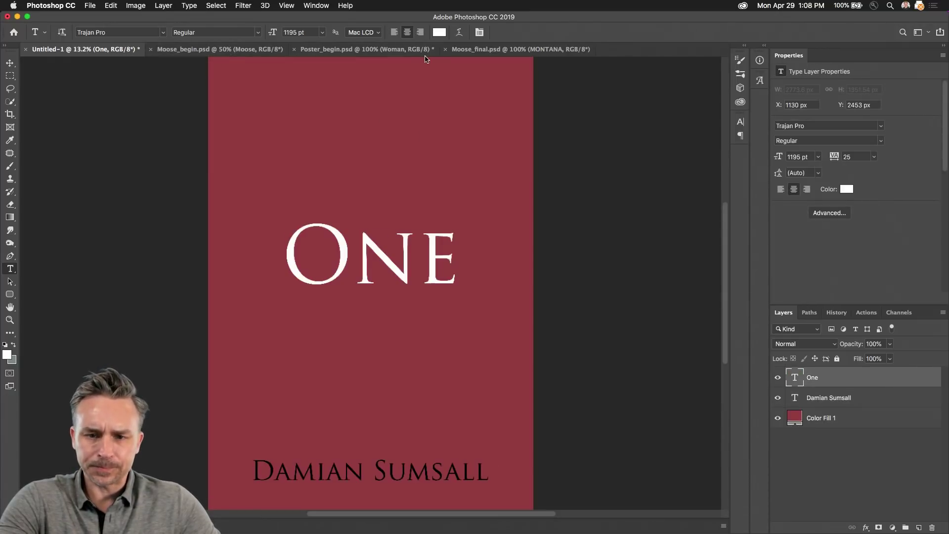
left_click(333, 49)
key("super+a")
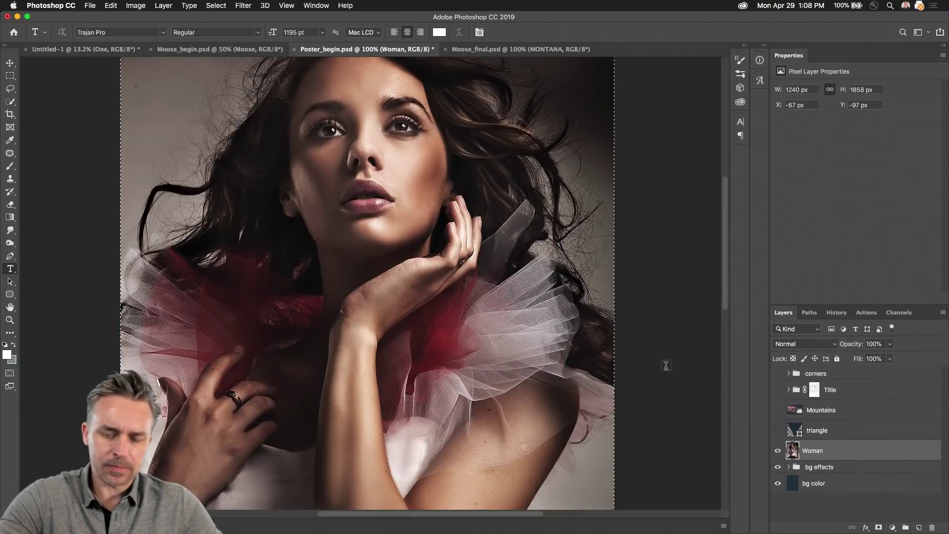
left_click(77, 50)
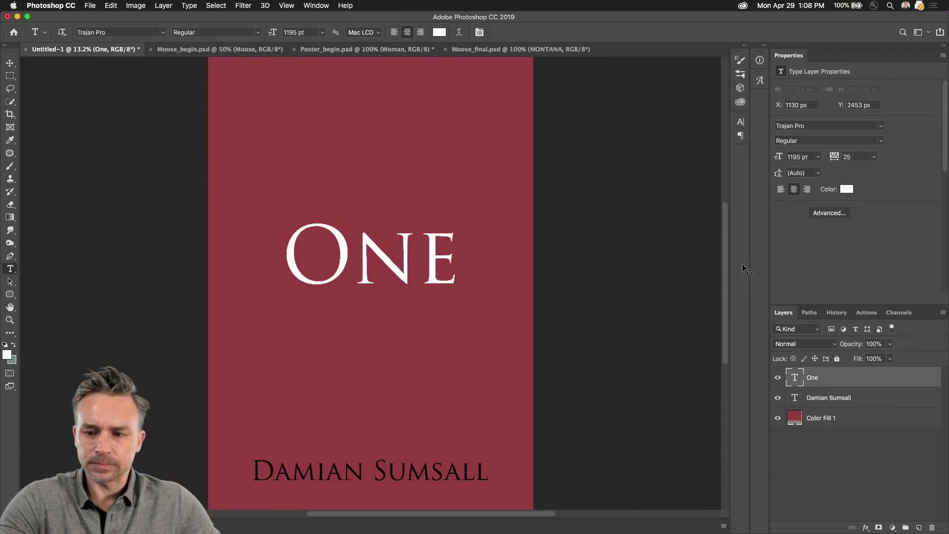
key("super+v")
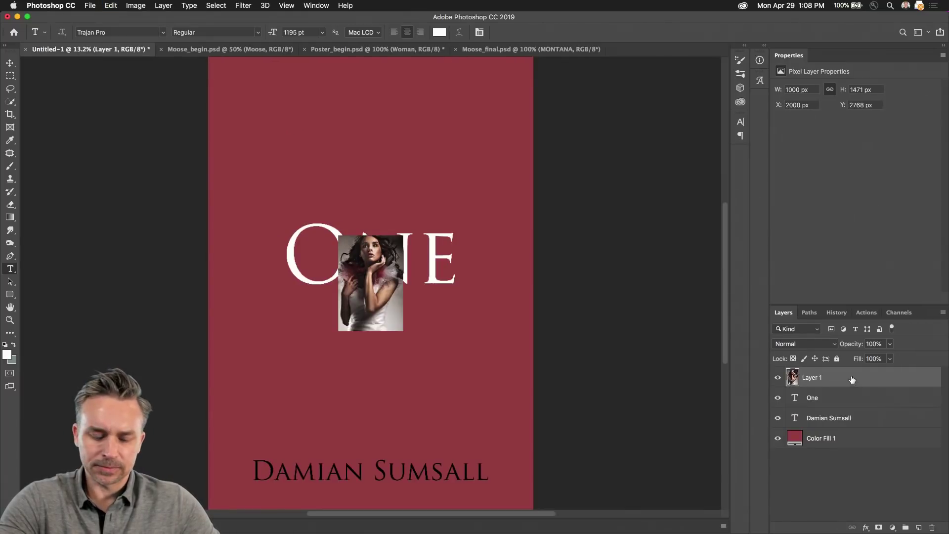
Step: Check the poster's Canvas Size and Image Size, cancelling both without changes
left_click(9, 61)
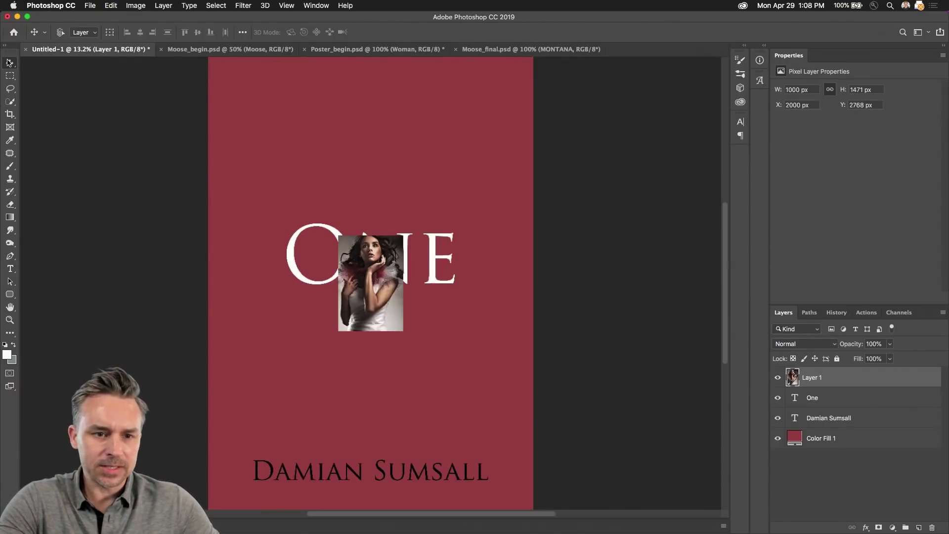
left_click(135, 6)
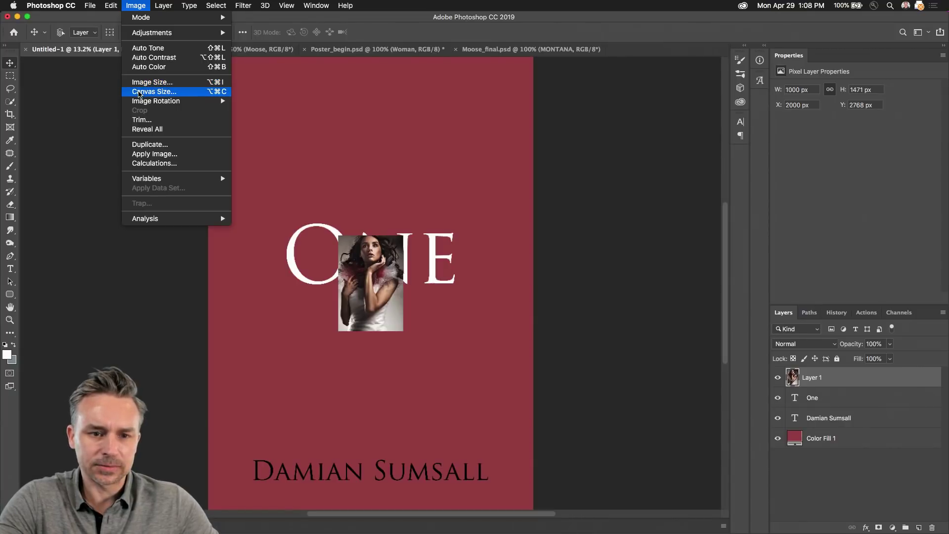
left_click(138, 94)
left_click(598, 227)
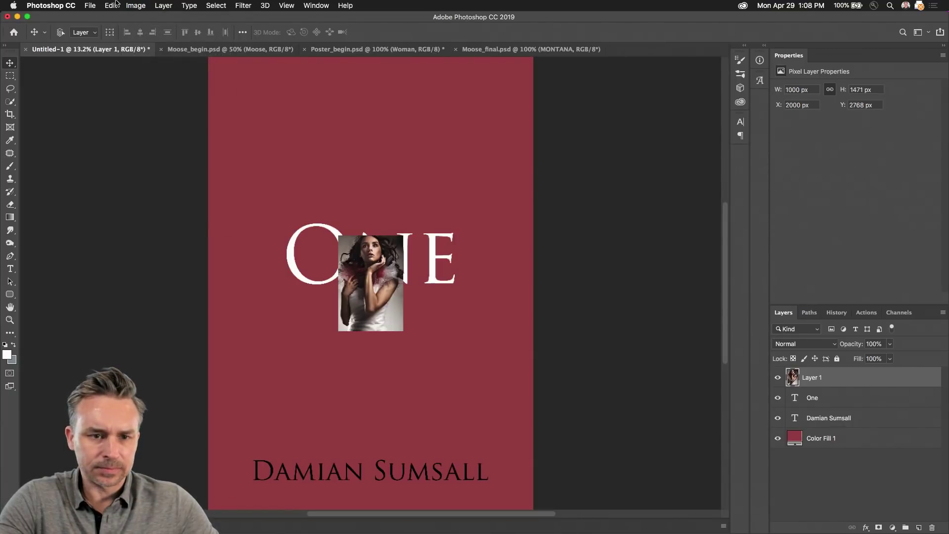
left_click(135, 5)
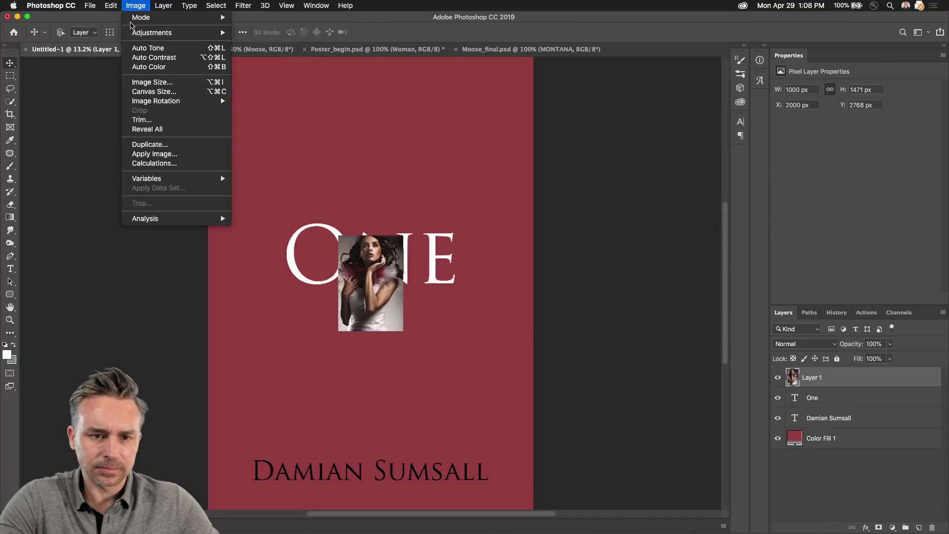
mouse_move(131, 24)
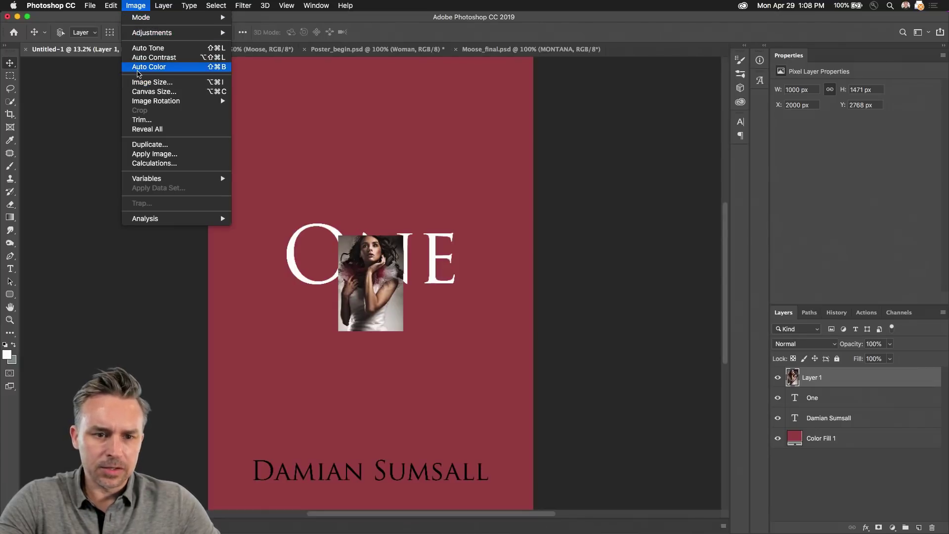
key("Return")
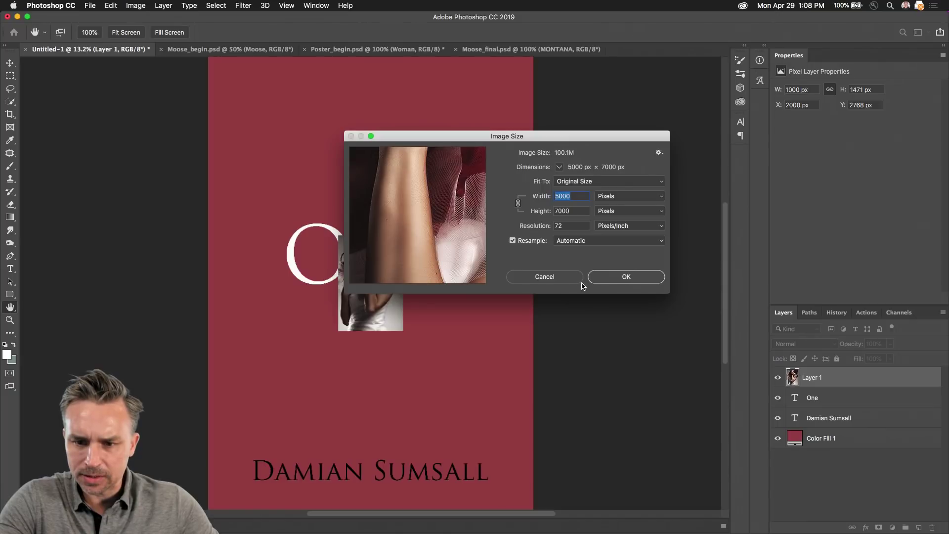
left_click(534, 280)
left_click(347, 49)
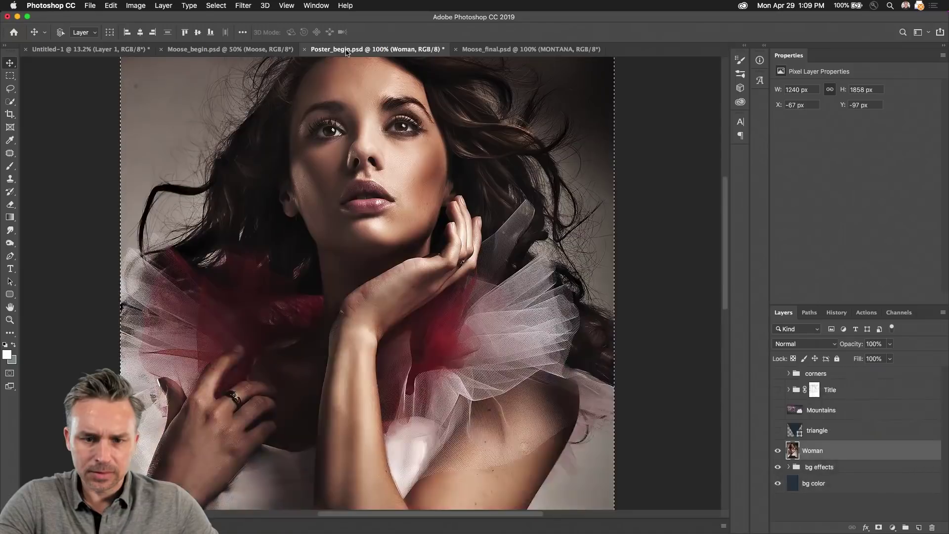
left_click(43, 50)
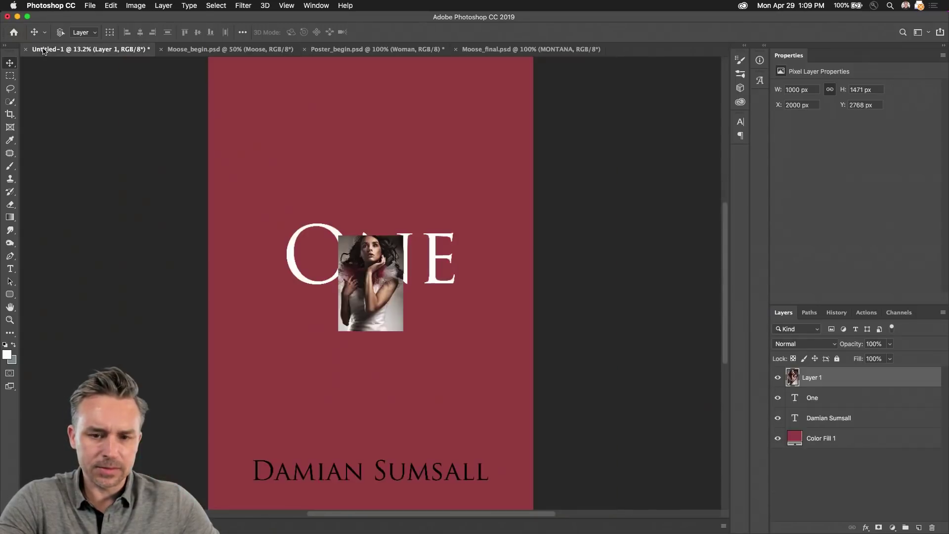
Step: Select the One and name text layers, show rulers, and scale both down together
left_click(849, 421)
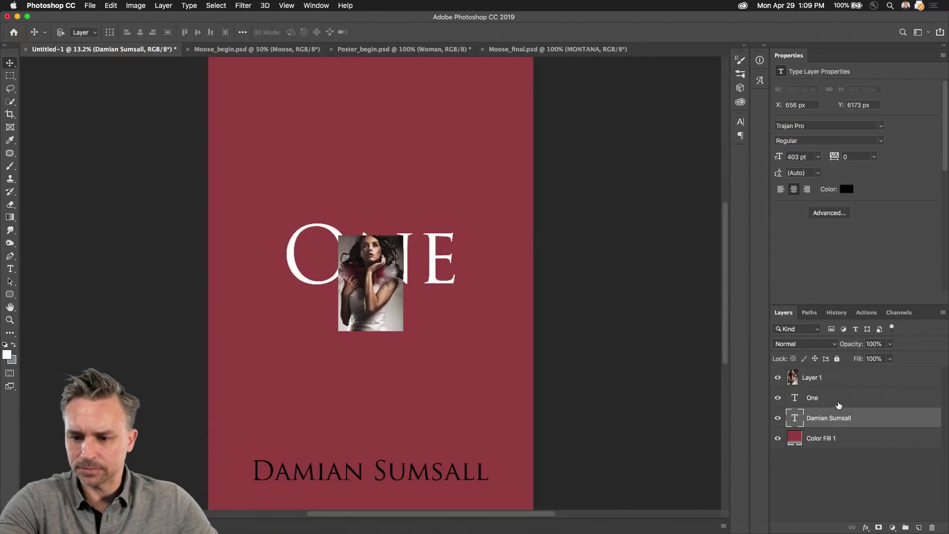
left_click(839, 402, "shift")
key("super+r")
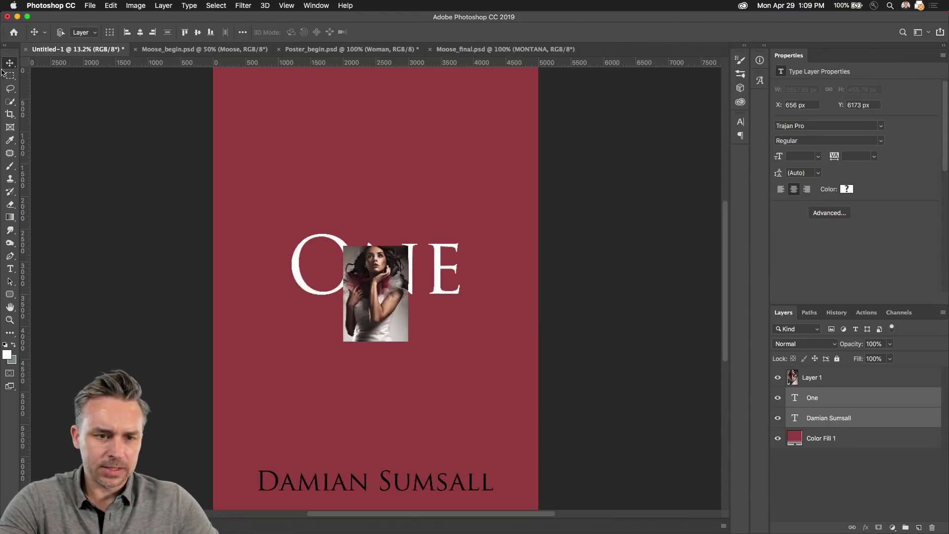
key("super+t")
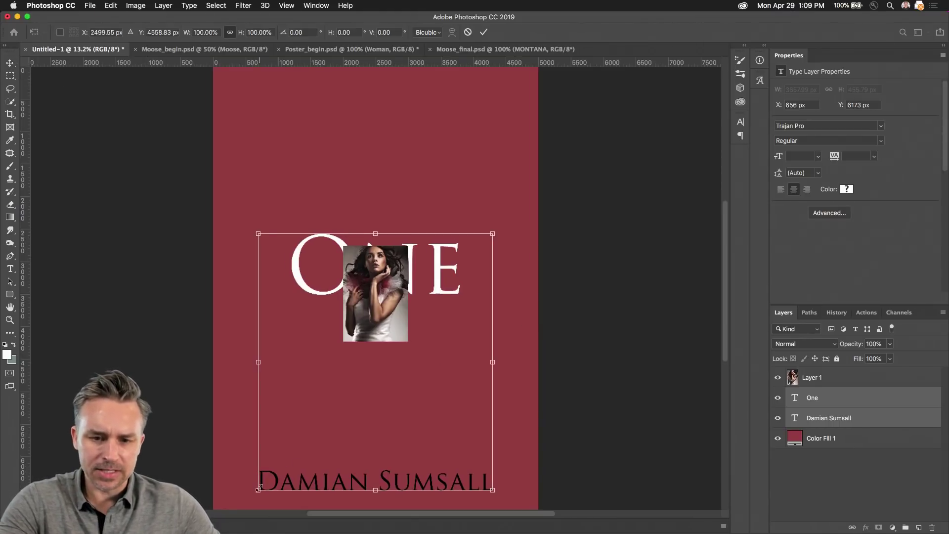
left_click_drag(258, 488, 376, 301)
Step: Commit the scaling, move the text layers above the photo, and load the photo's outline as a selection
key("Return")
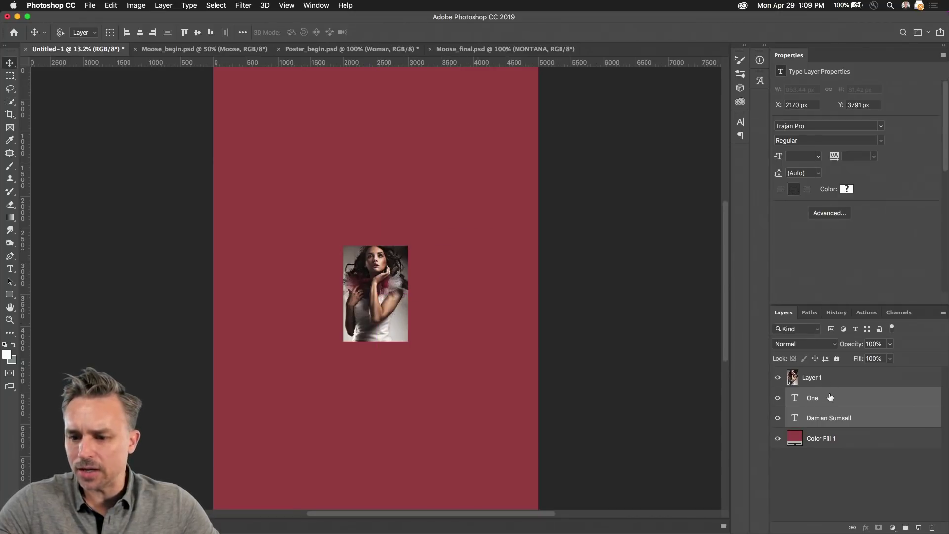
left_click_drag(830, 398, 830, 370)
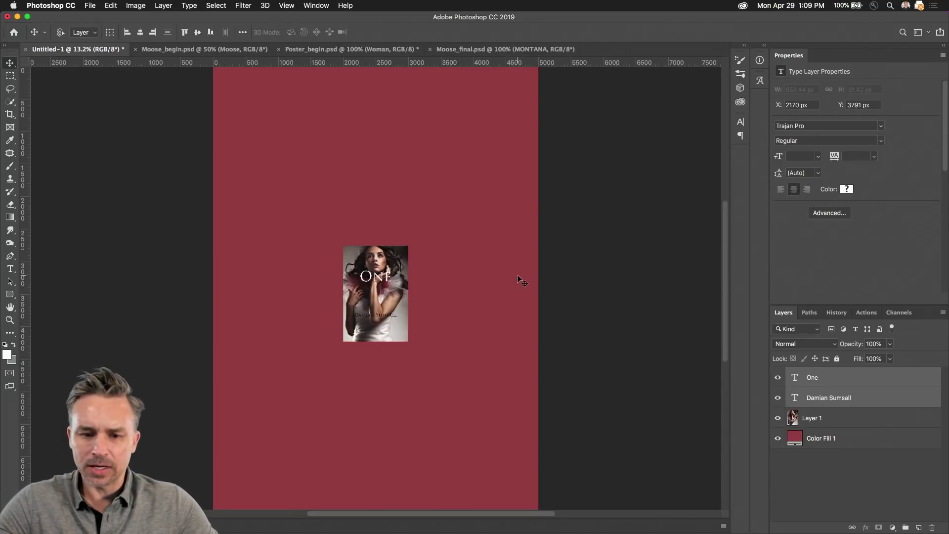
left_click(858, 445)
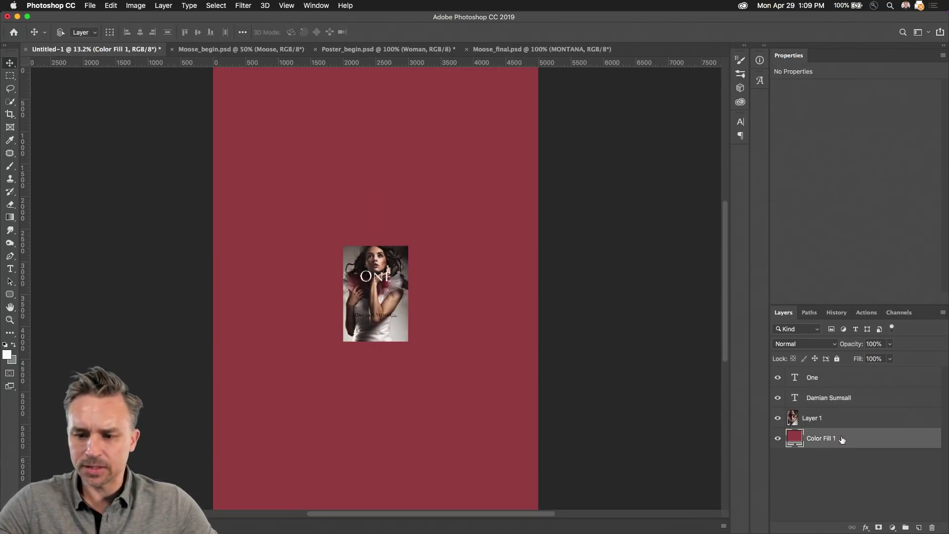
left_click(793, 419)
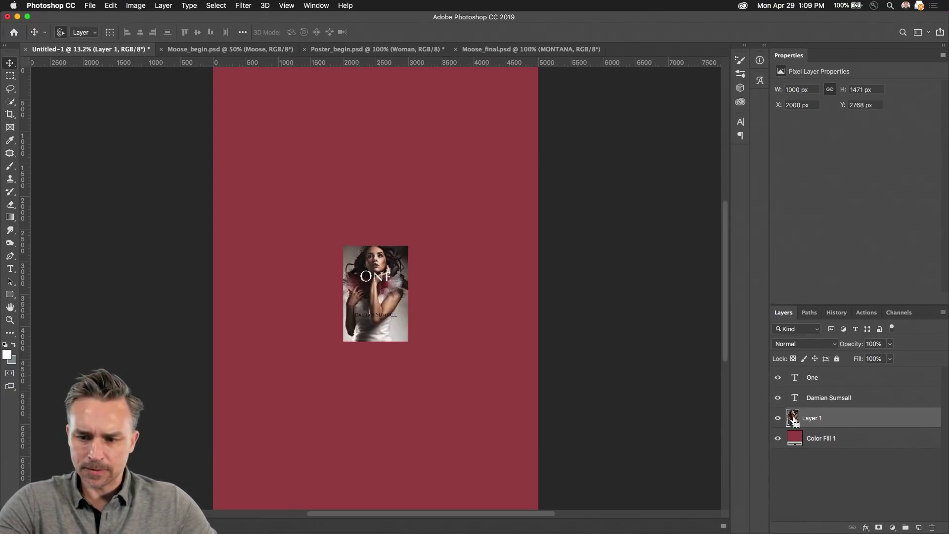
left_click(793, 420, "super")
Step: Crop the canvas to the photo selection, deselect, and hide the name text layer
left_click(135, 5)
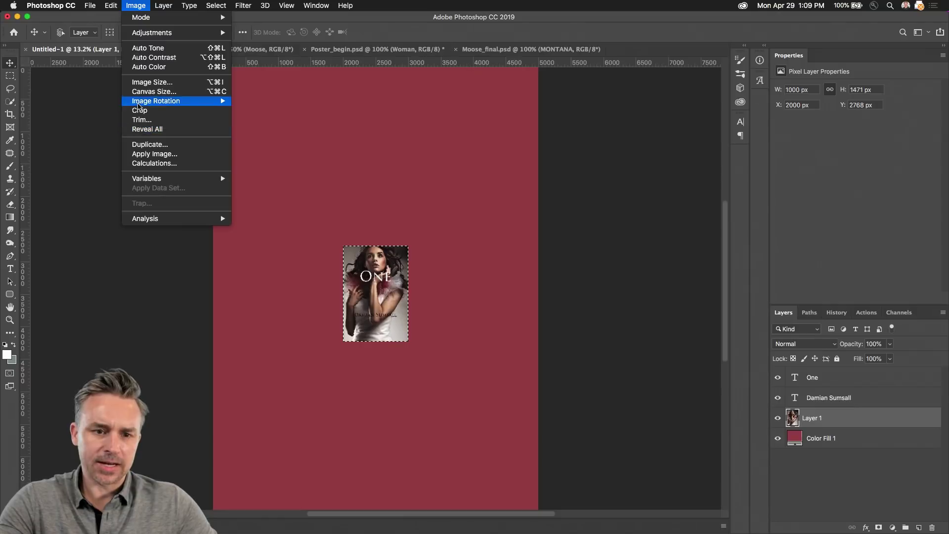
left_click(140, 110)
key("super+0")
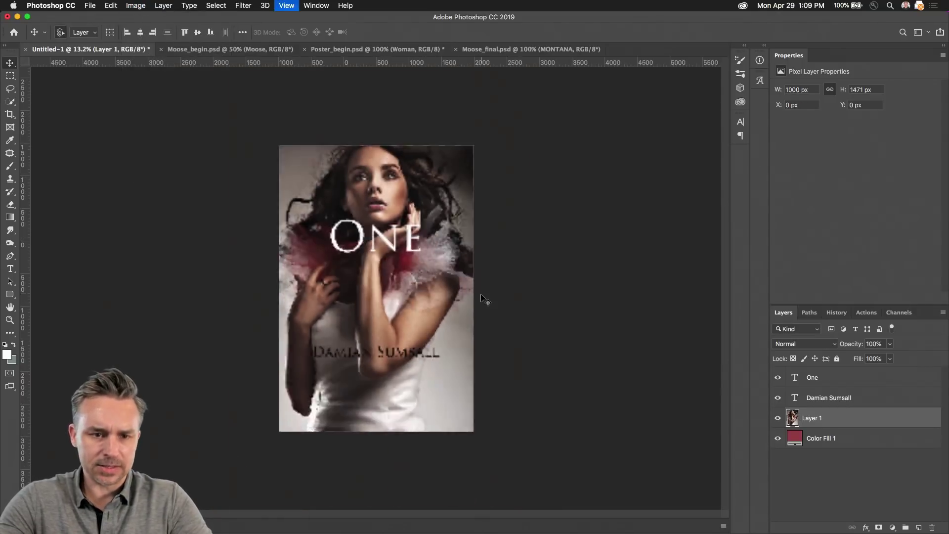
key("super+d")
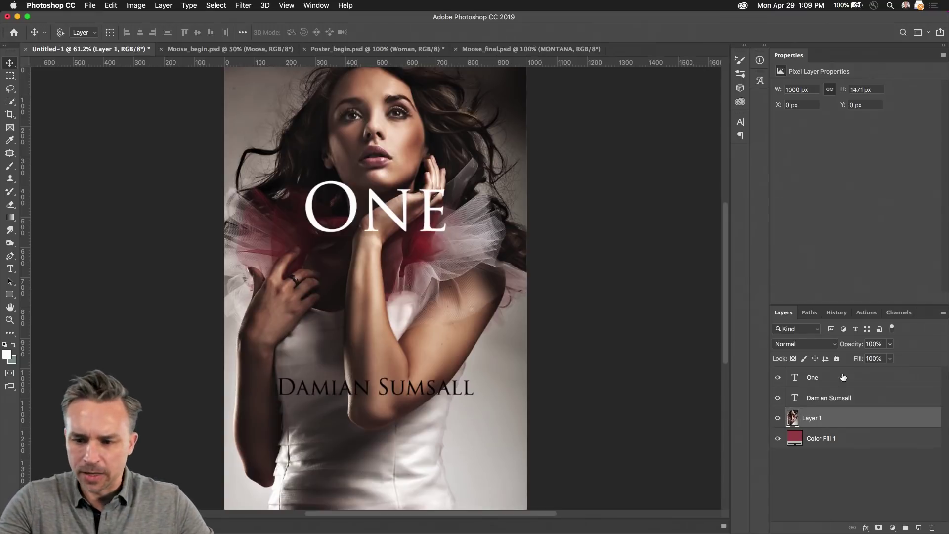
left_click(825, 401)
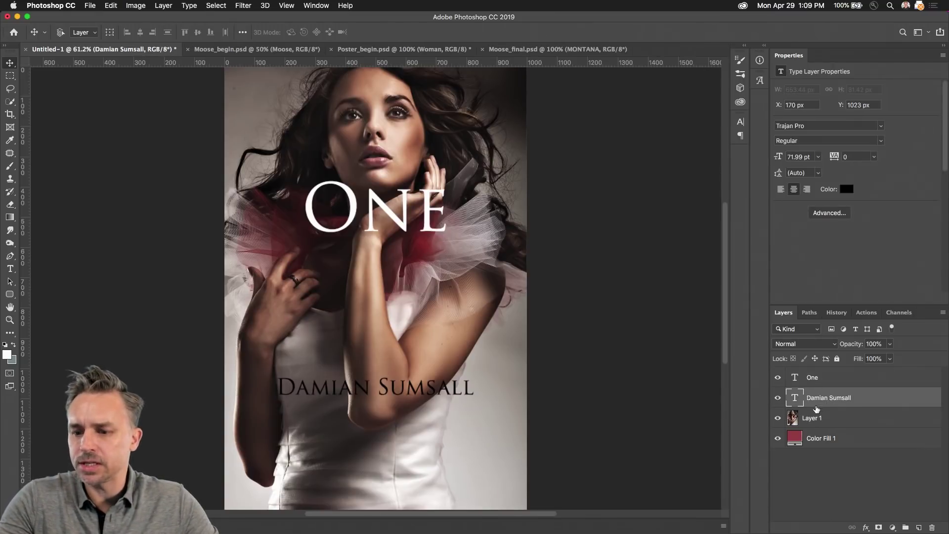
left_click(820, 378)
left_click(778, 398)
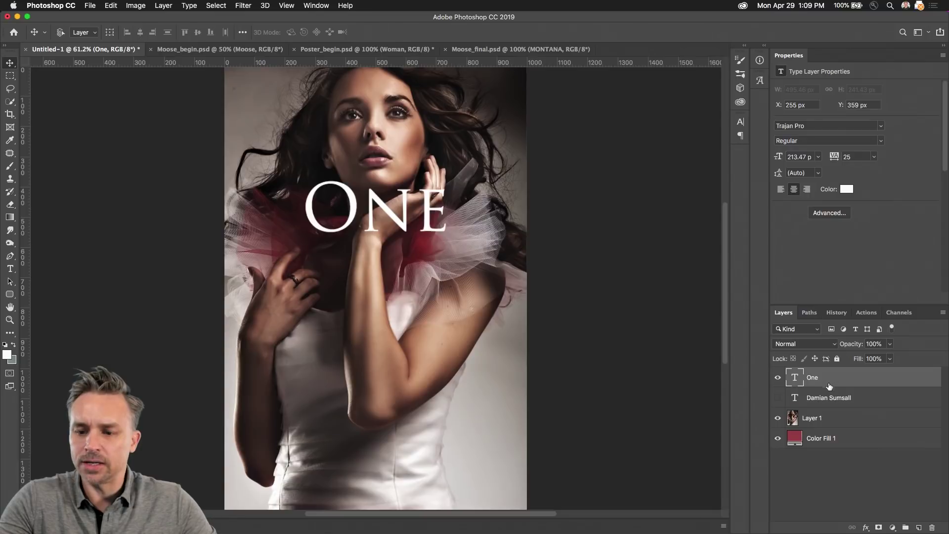
left_click(815, 425)
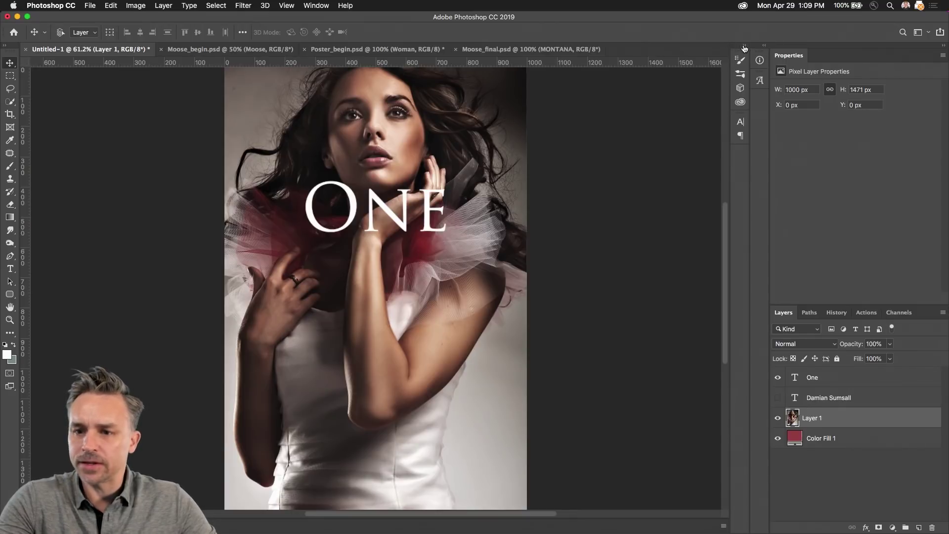
Step: Place the Begonia flower from Libraries, shrink it to about a quarter, move it below One, and hide it
left_click(744, 47)
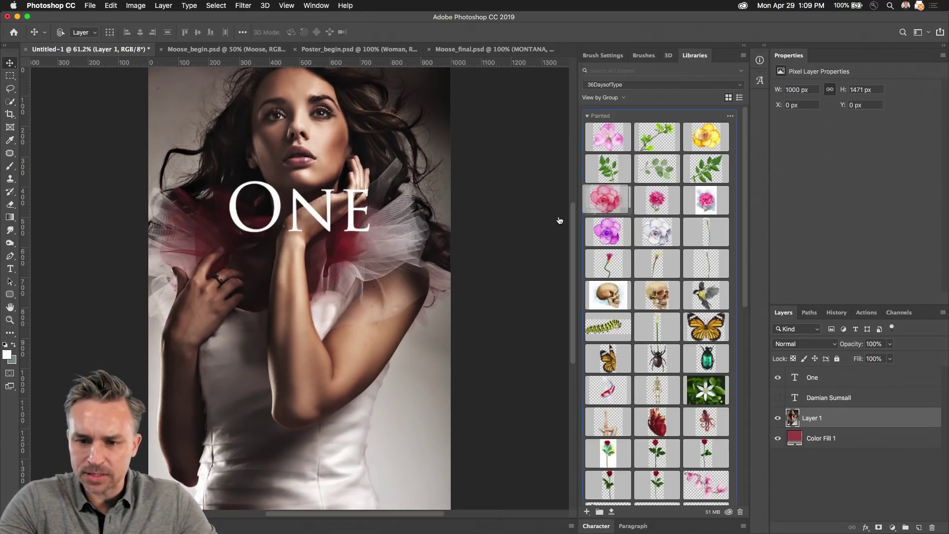
left_click_drag(559, 220, 295, 196)
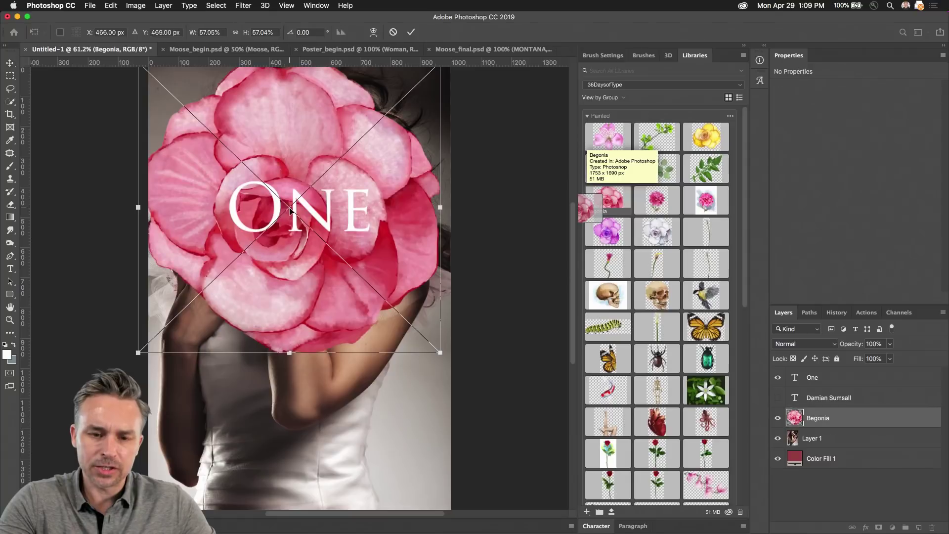
left_click_drag(138, 353, 318, 179)
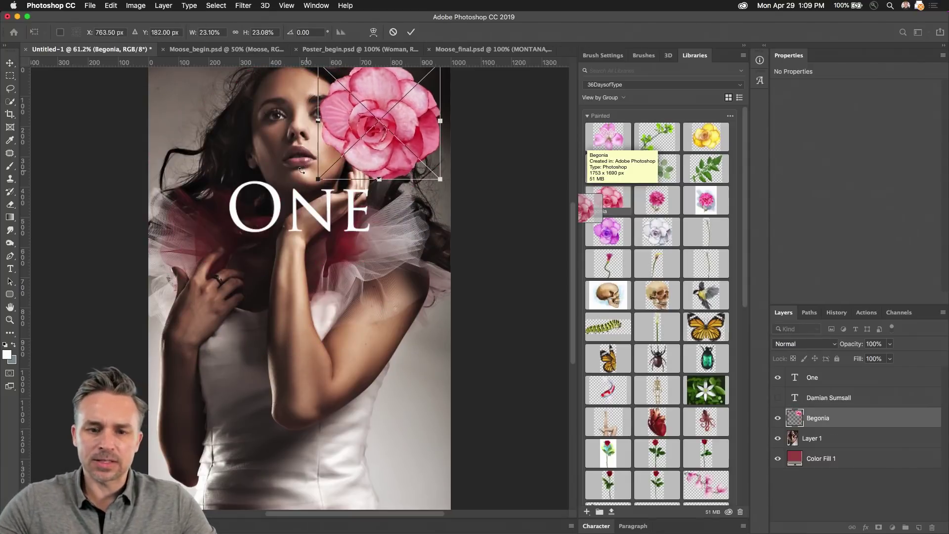
key("Return")
key("v")
left_click_drag(360, 115, 366, 280)
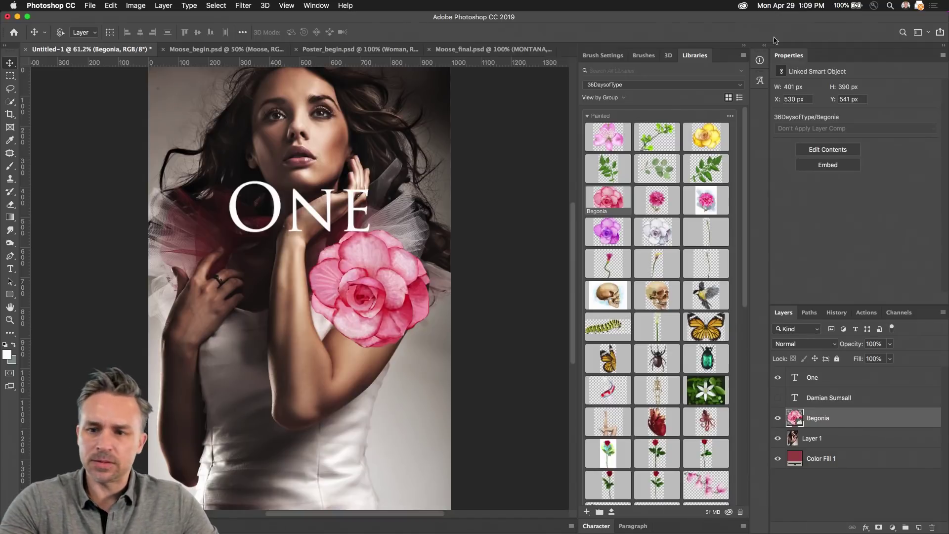
left_click(746, 49)
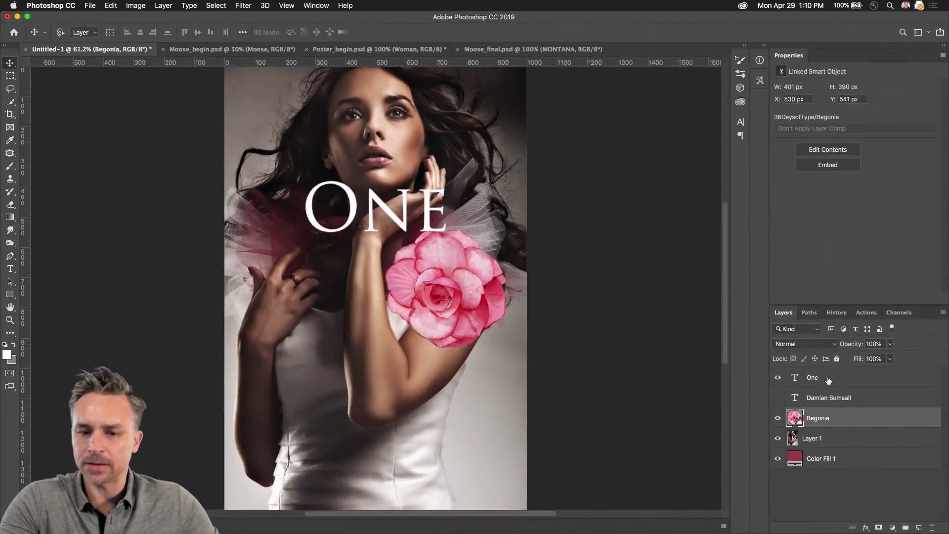
left_click(829, 381)
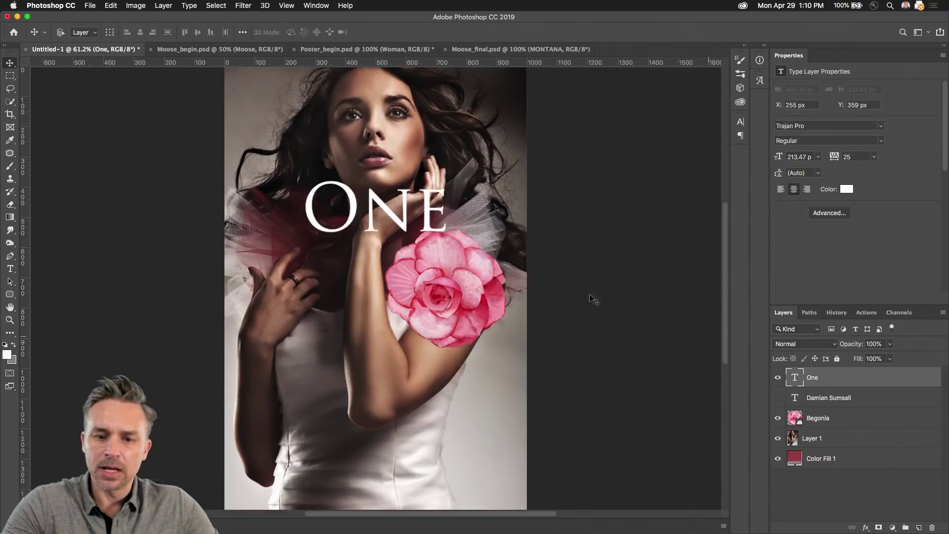
left_click(778, 419)
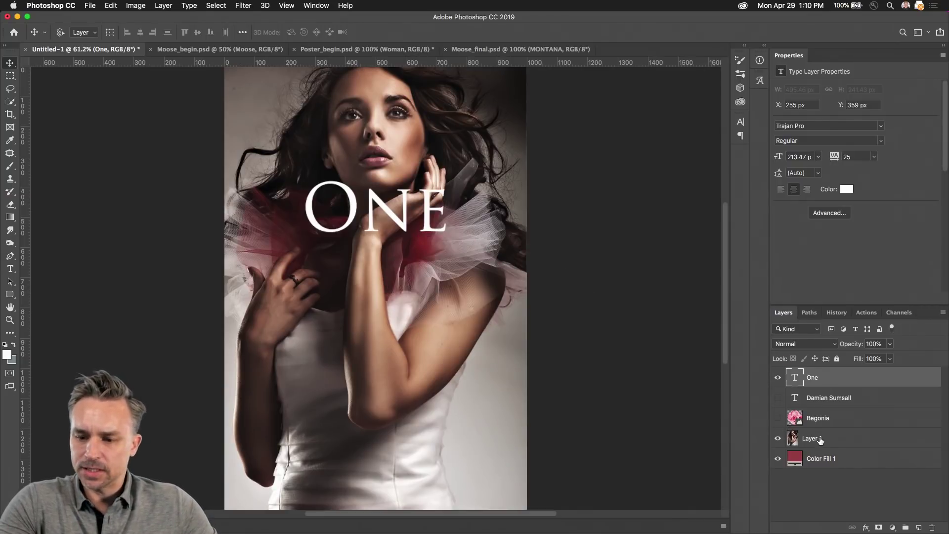
Step: Set the woman photo layer's blend mode to Multiply, then select the One title layer
left_click(820, 439)
left_click(820, 345)
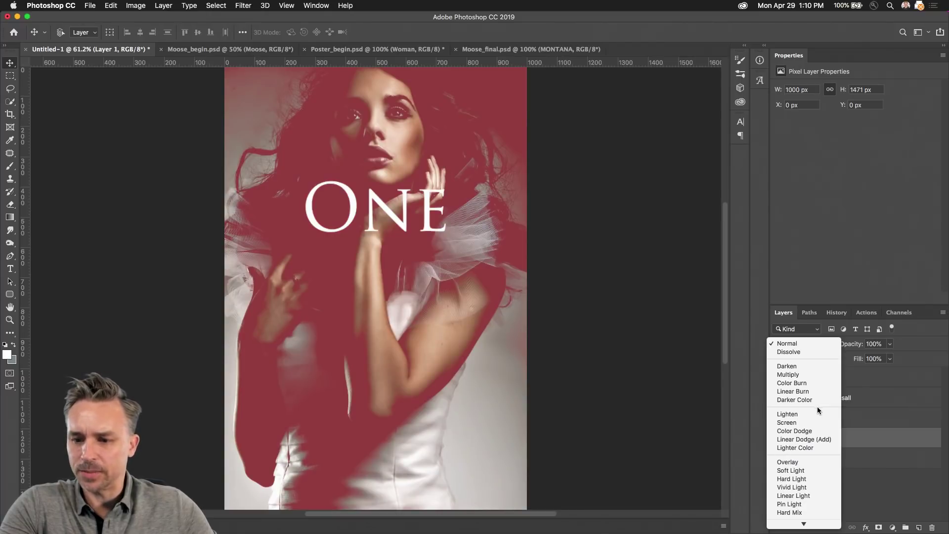
left_click(805, 373)
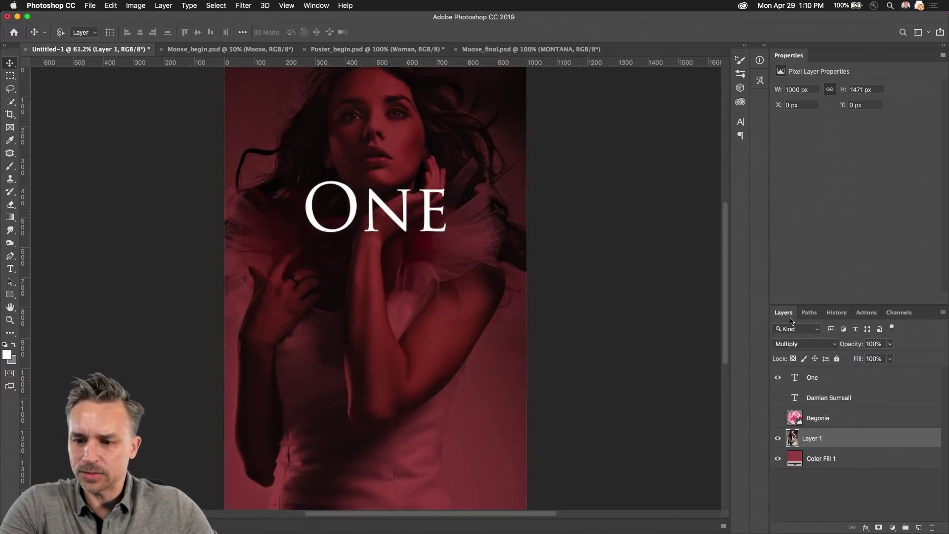
left_click(829, 377)
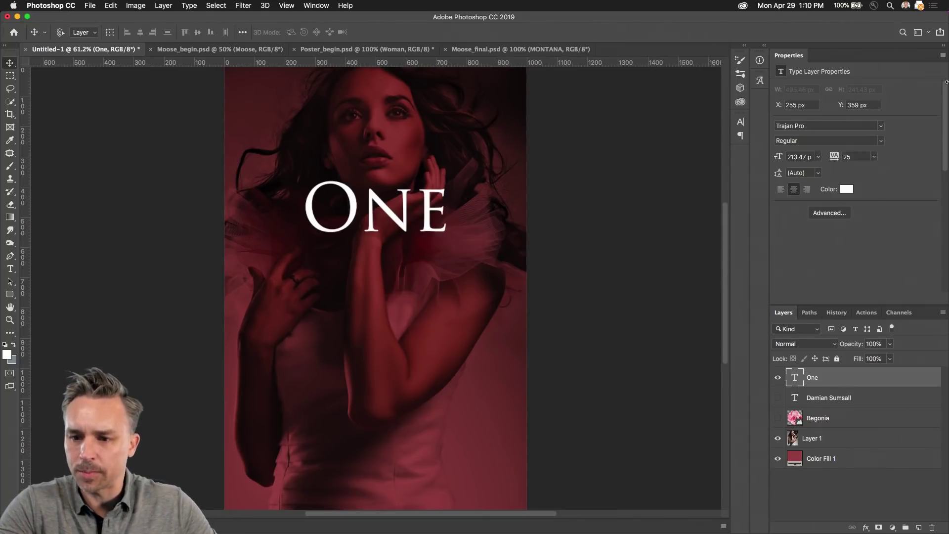
left_click(820, 214)
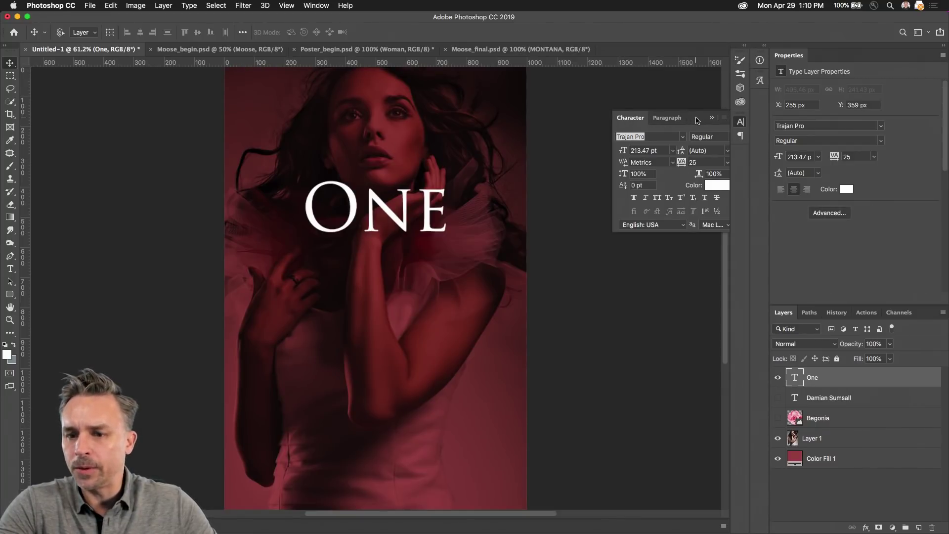
Step: Move the Character panel beside the poster and change One's font from Trajan Pro to Lust Script
left_click_drag(696, 121, 556, 163)
left_click_drag(498, 150, 567, 131)
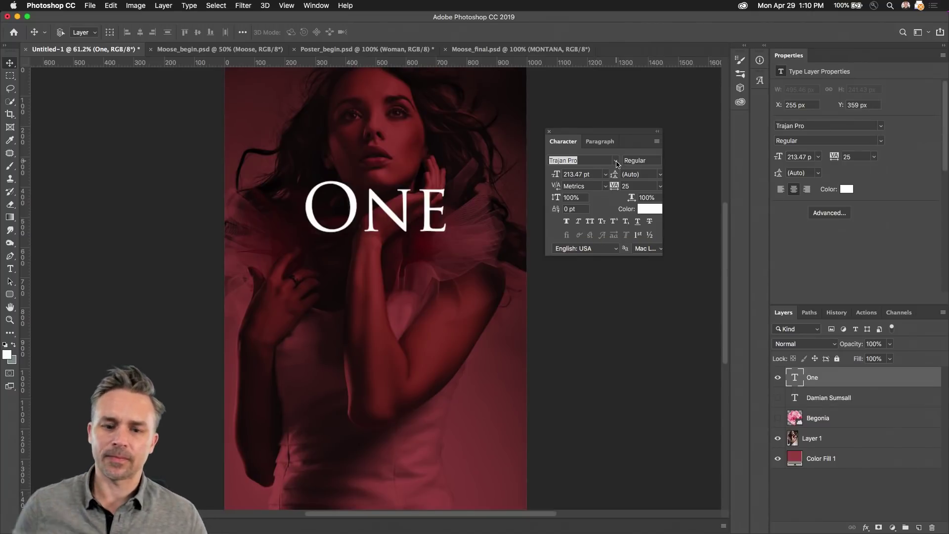
left_click(615, 161)
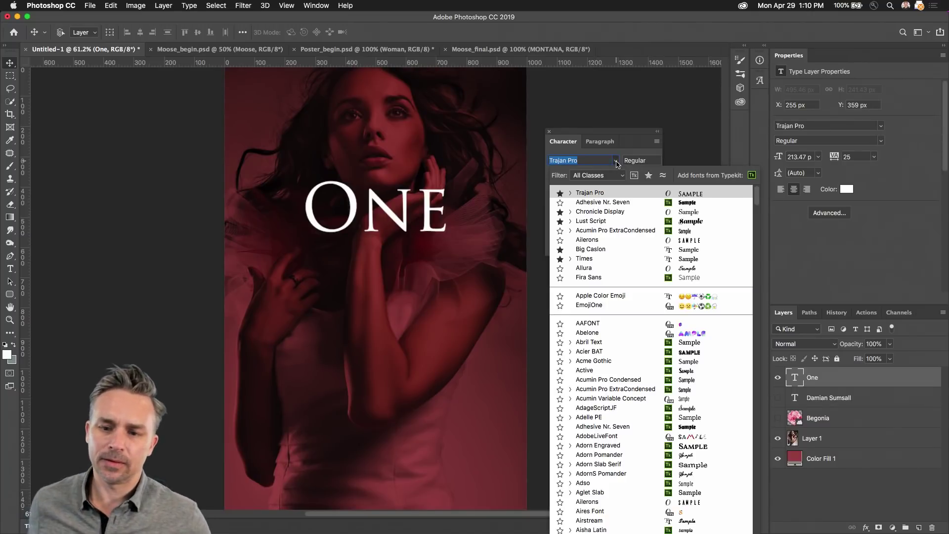
left_click(608, 224)
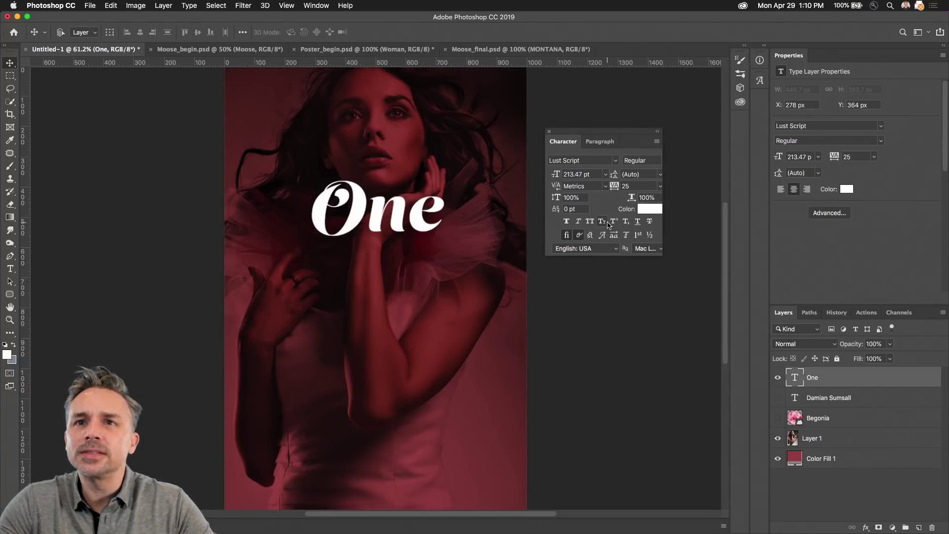
Step: Hide One, show the name layer, insert 'er' into the surname, and close the Character panel
left_click(777, 378)
left_click(777, 397)
left_click(809, 403)
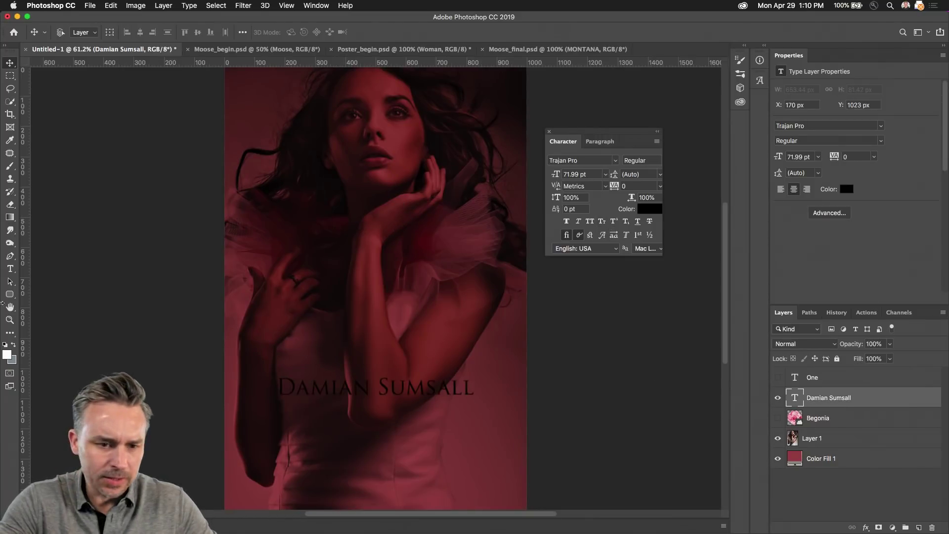
left_click(10, 268)
left_click(425, 386)
type("er")
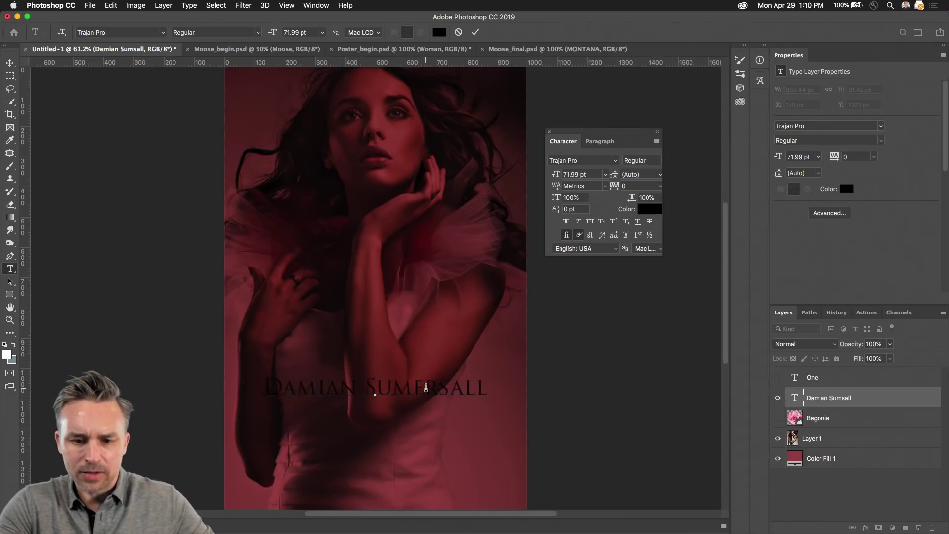
left_click(10, 65)
left_click(10, 268)
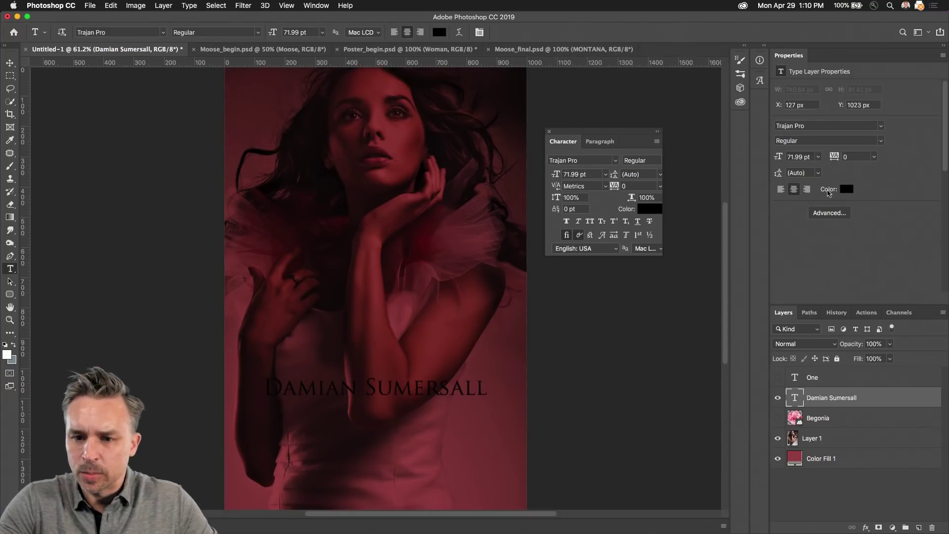
left_click(549, 133)
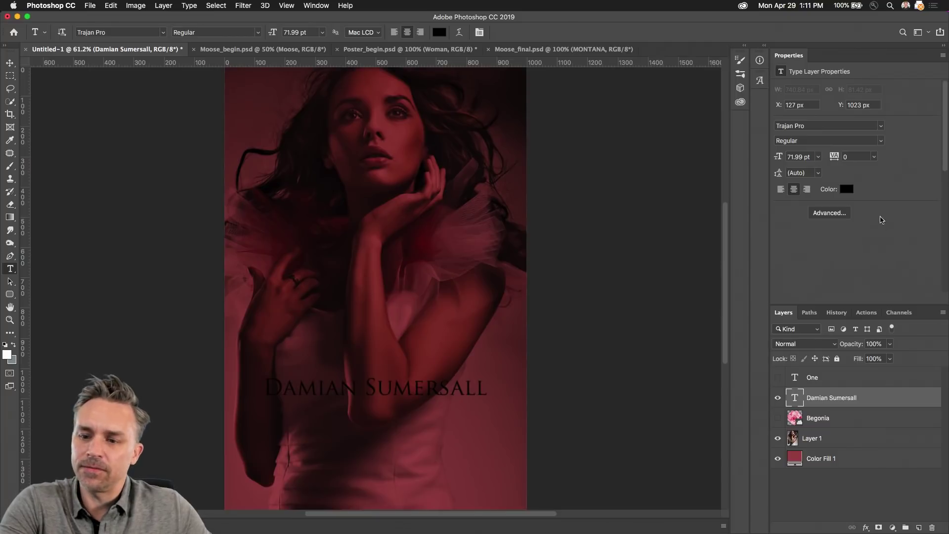
mouse_move(933, 528)
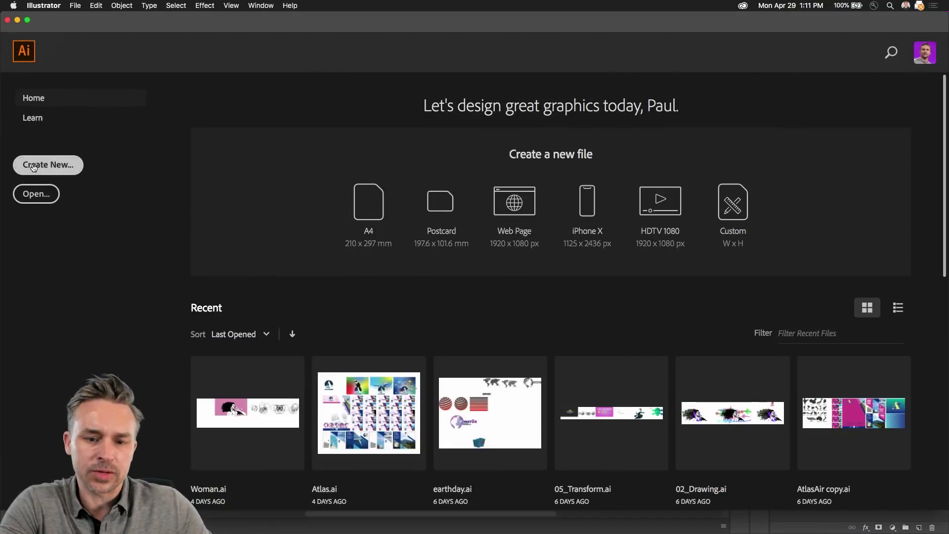
Step: Create a new blank Illustrator document, then bring Photoshop back to the front
left_click(34, 166)
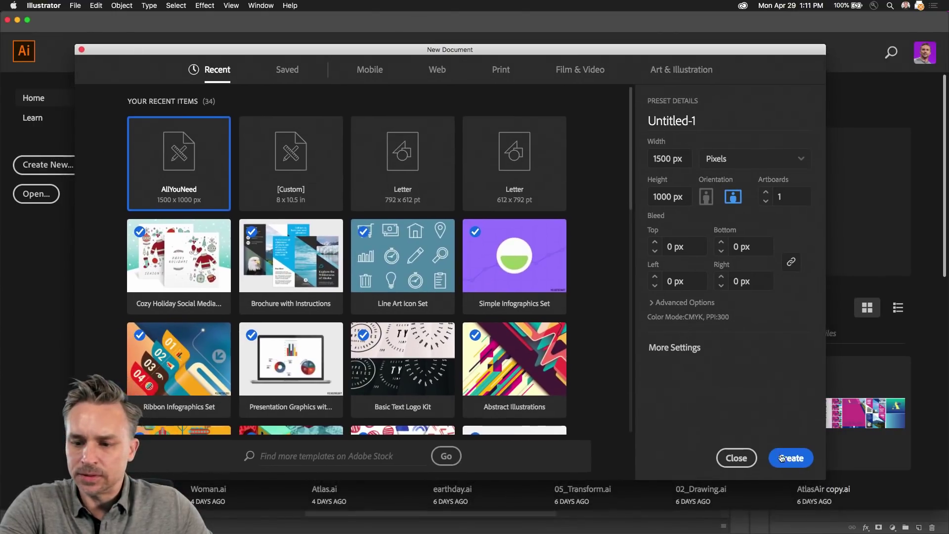
left_click(782, 457)
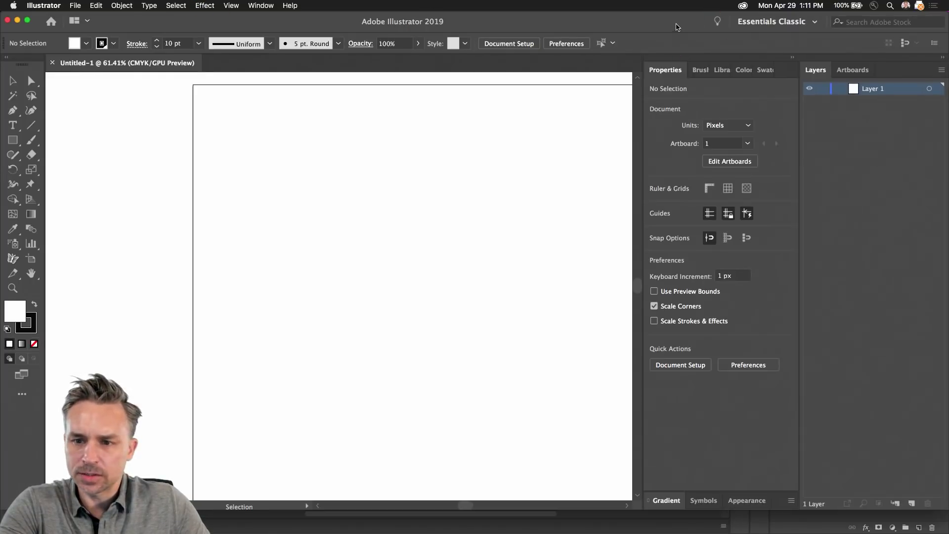
left_click_drag(676, 27, 488, 7)
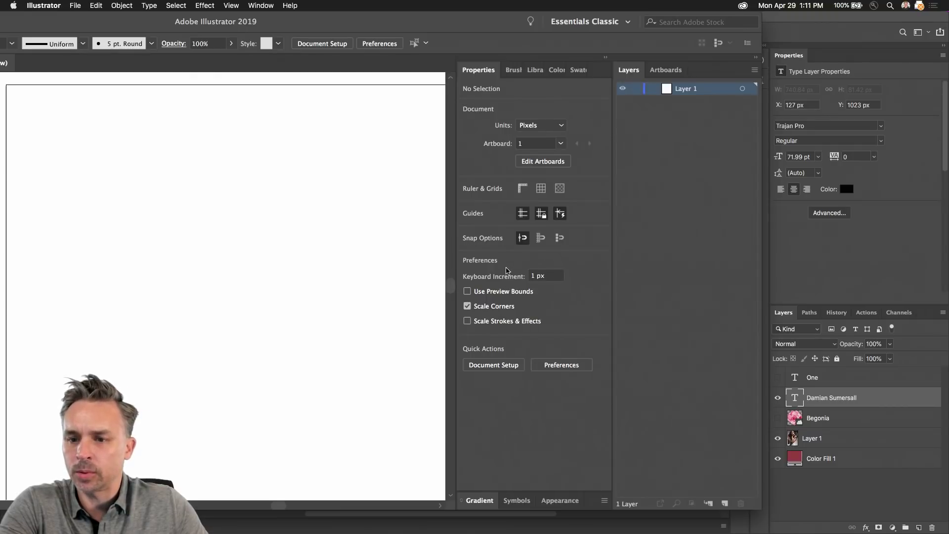
left_click(799, 252)
Step: Change the name text colour to white (ffffff) and make the One title visible and selected
left_click(847, 188)
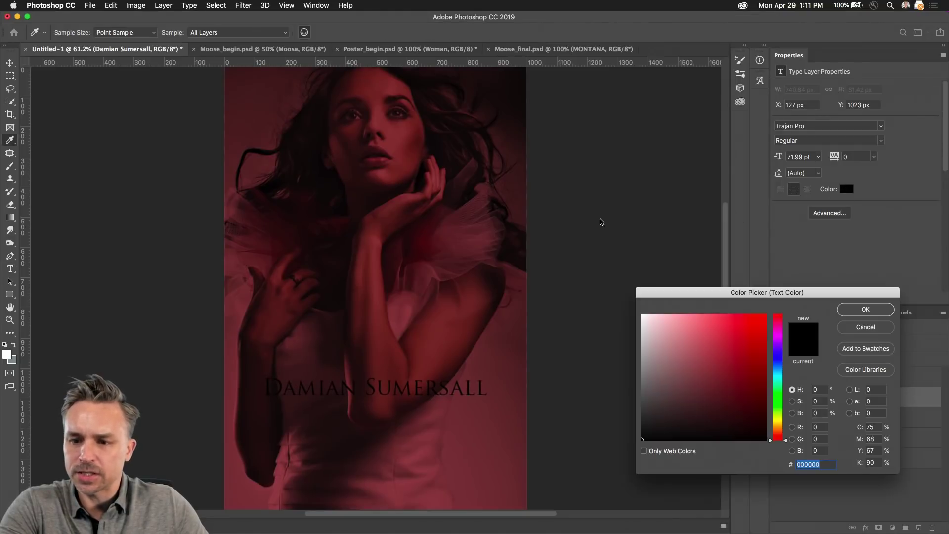
type("ffffff")
key("Return")
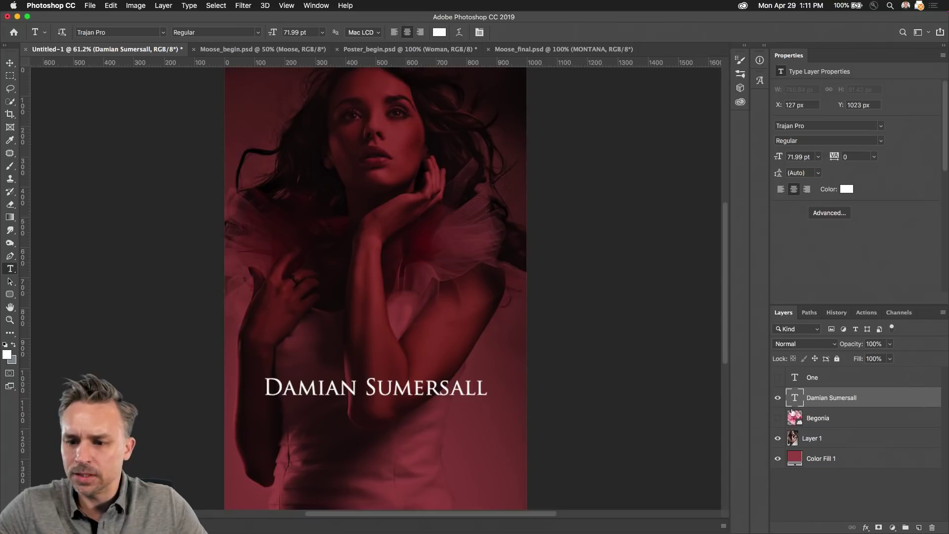
left_click(778, 377)
left_click(821, 378)
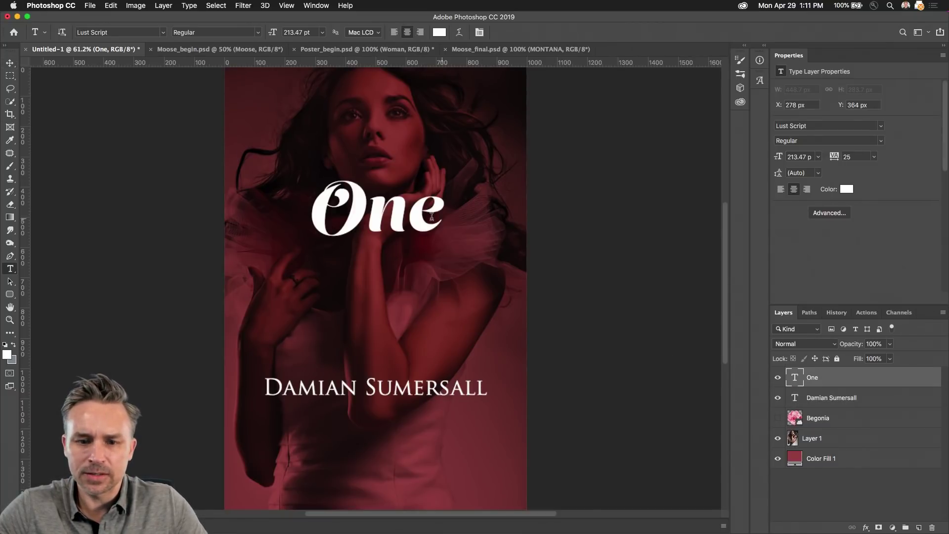
Step: Enlarge the One title with Free Transform and shift it right
left_click(10, 63)
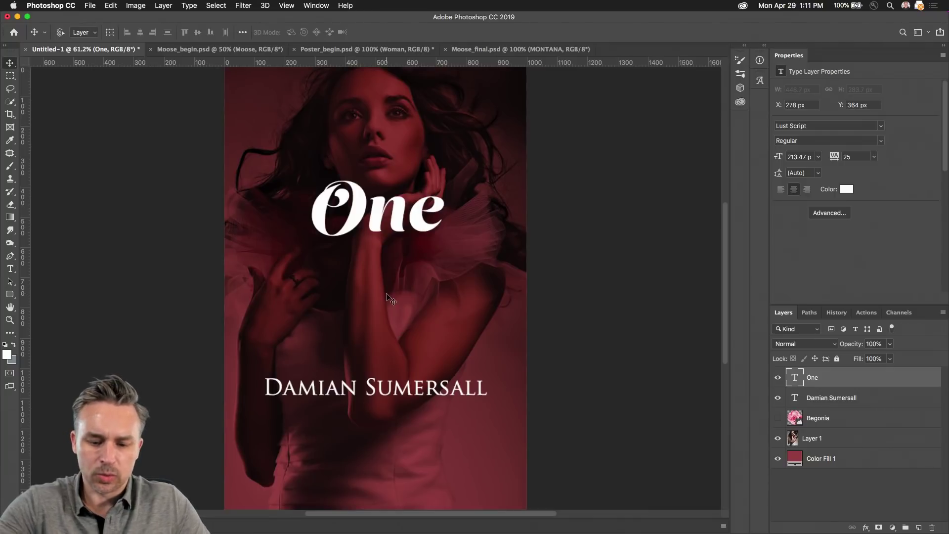
key("super+t")
left_click_drag(312, 262, 265, 328)
key("Return")
Step: Replace the n in One with a swash alternate whose curling tail drops below the baseline
left_click(10, 268)
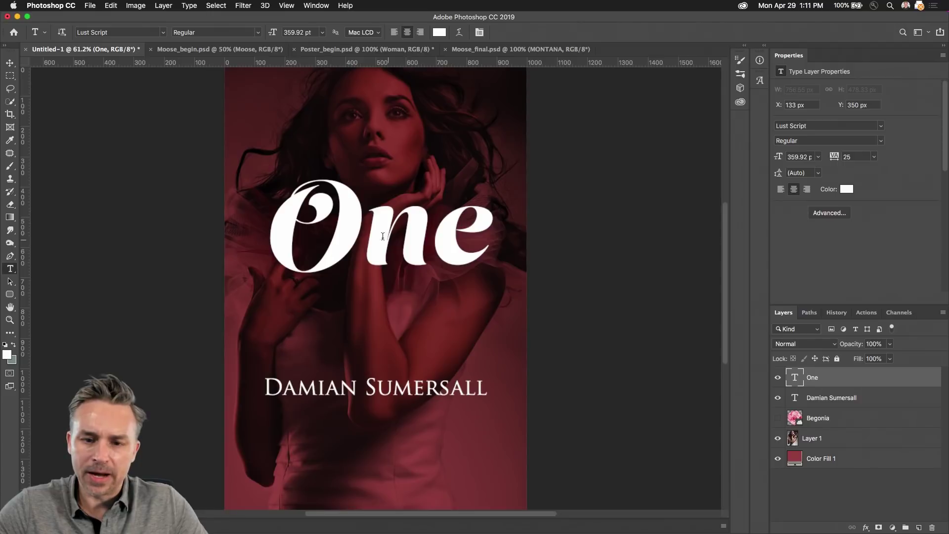
left_click_drag(364, 234, 426, 235)
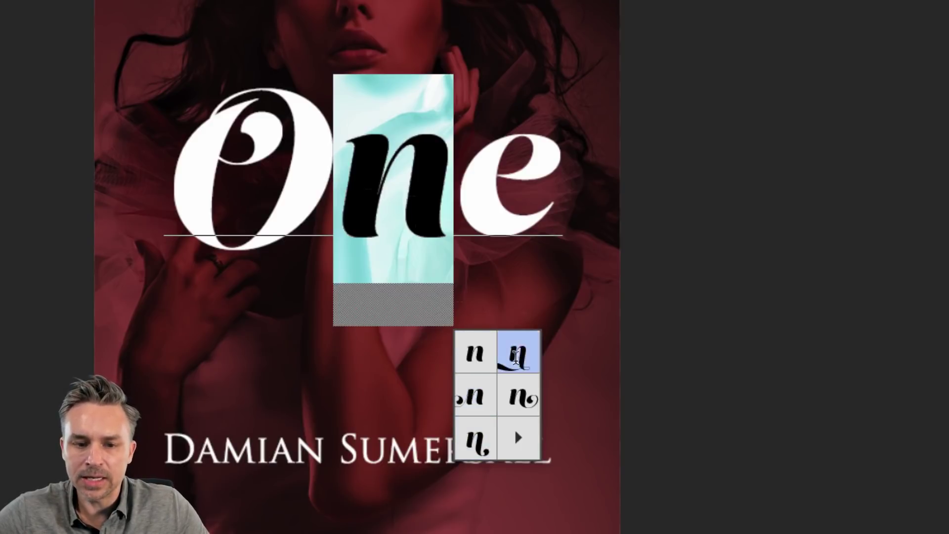
left_click(516, 355)
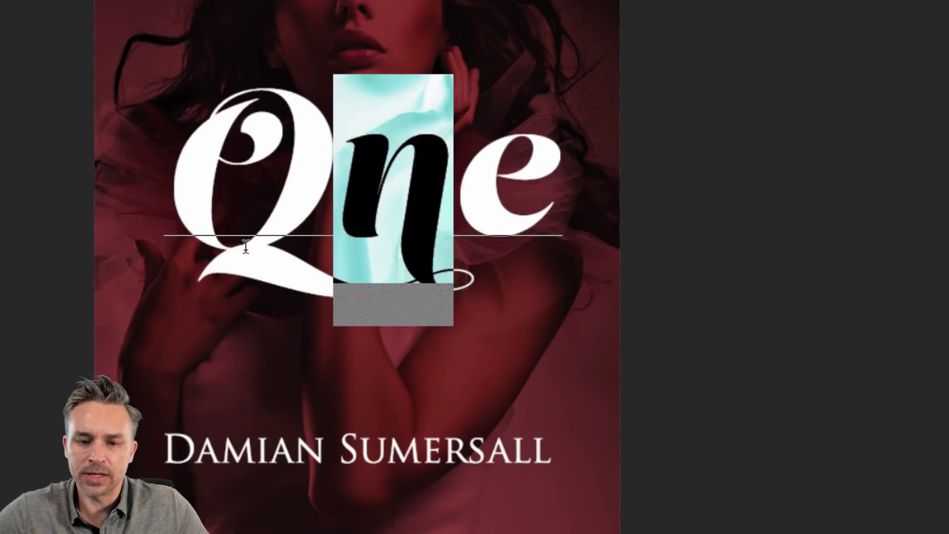
left_click(476, 437)
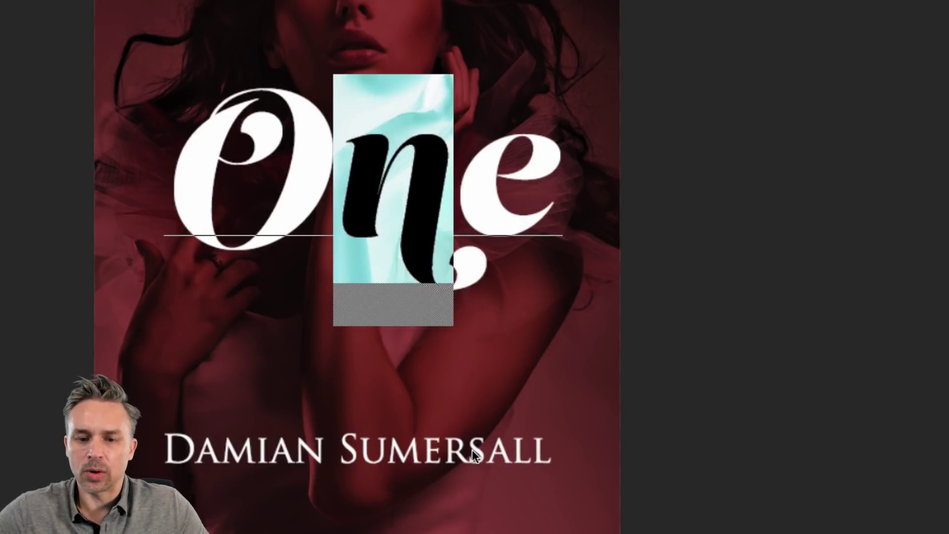
mouse_move(371, 201)
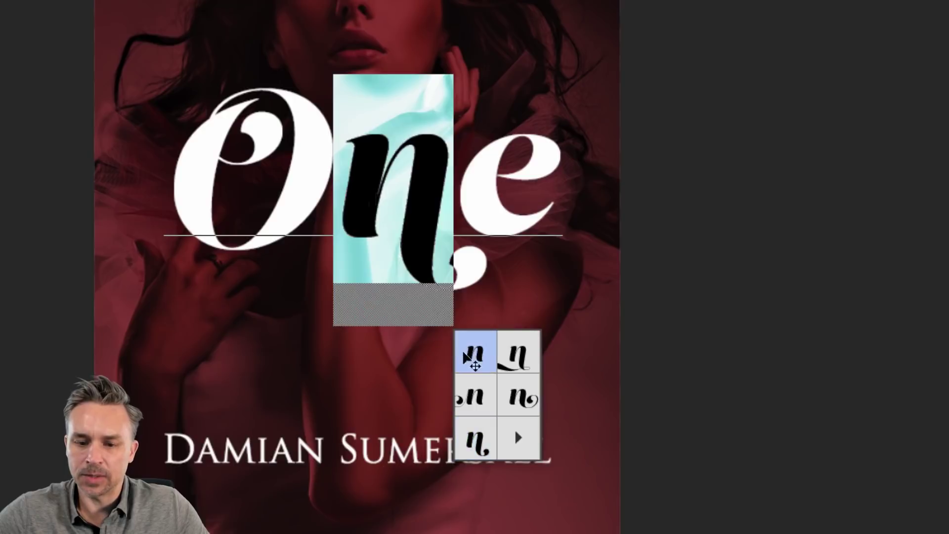
left_click(509, 353)
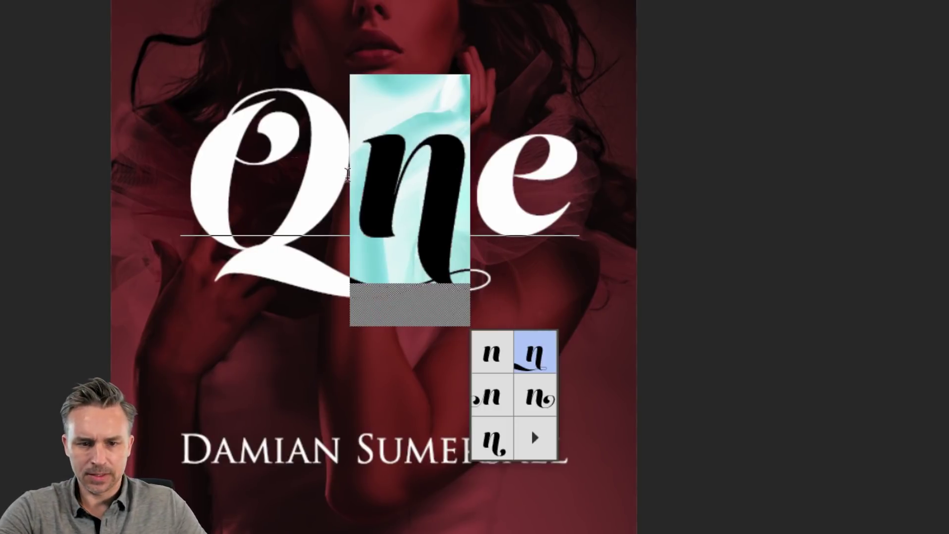
left_click(318, 177)
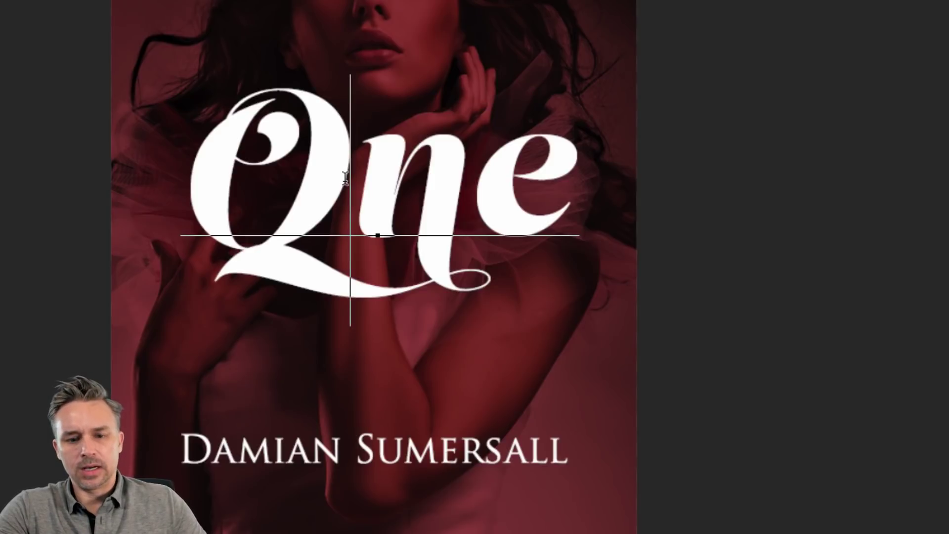
left_click_drag(346, 178, 444, 184)
left_click(494, 435)
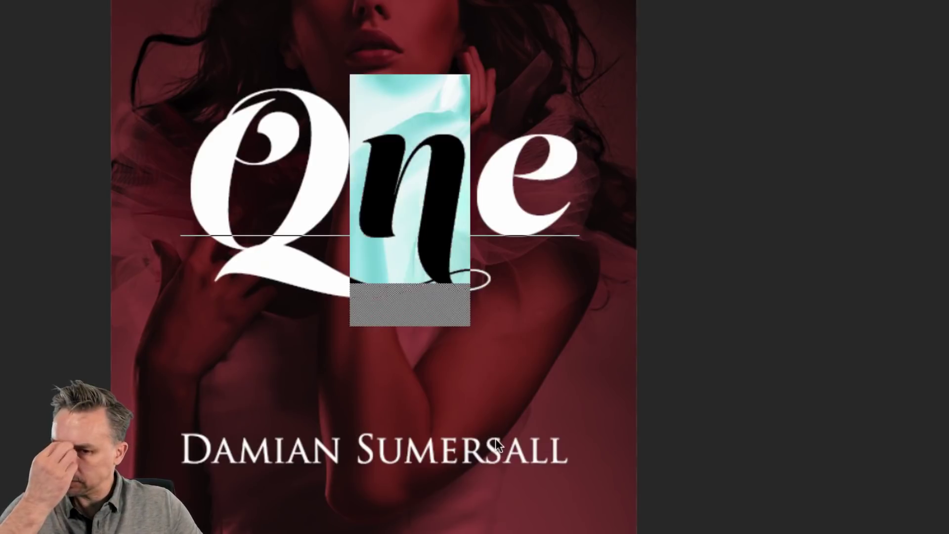
left_click(376, 235)
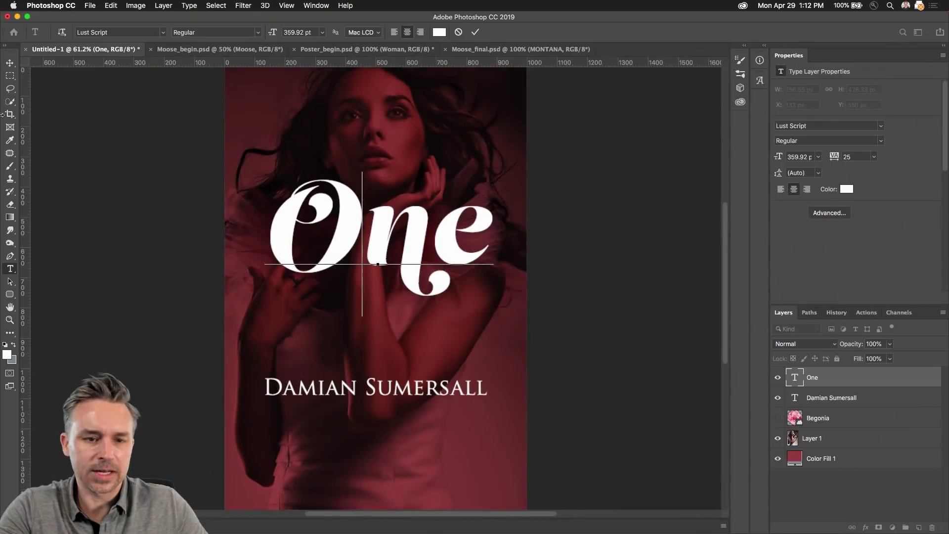
left_click(9, 63)
key("super+r")
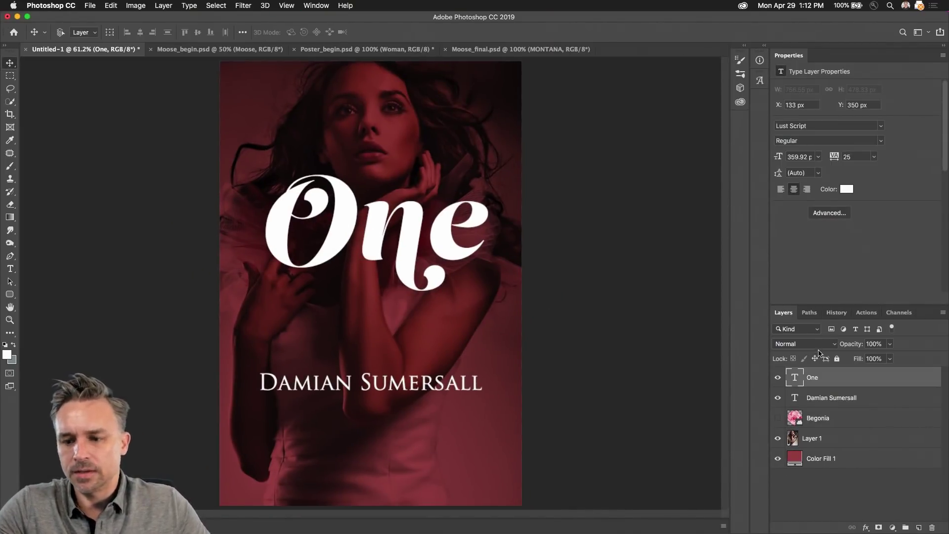
Step: Nudge One slightly left and down, then Save for Web as one.jpg on the Desktop
left_click_drag(350, 218, 337, 227)
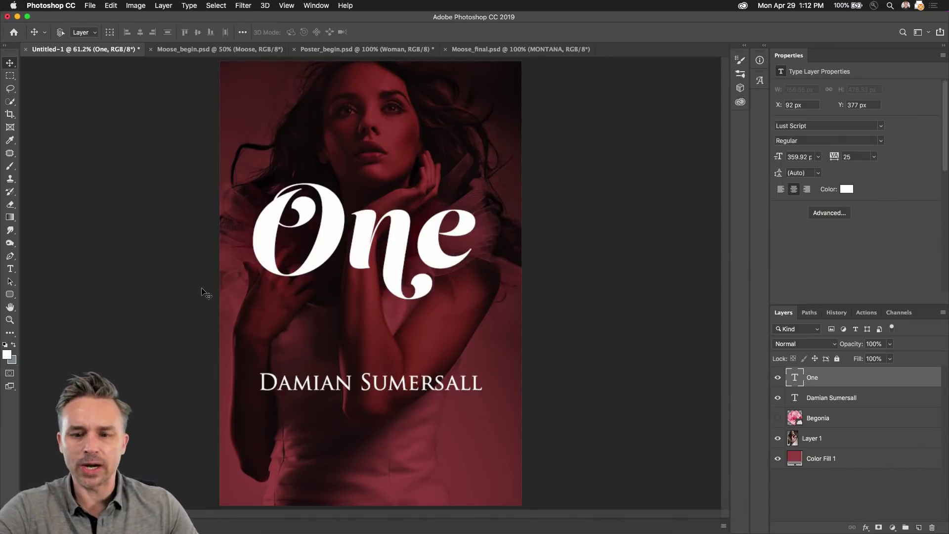
key("alt+shift+super+s")
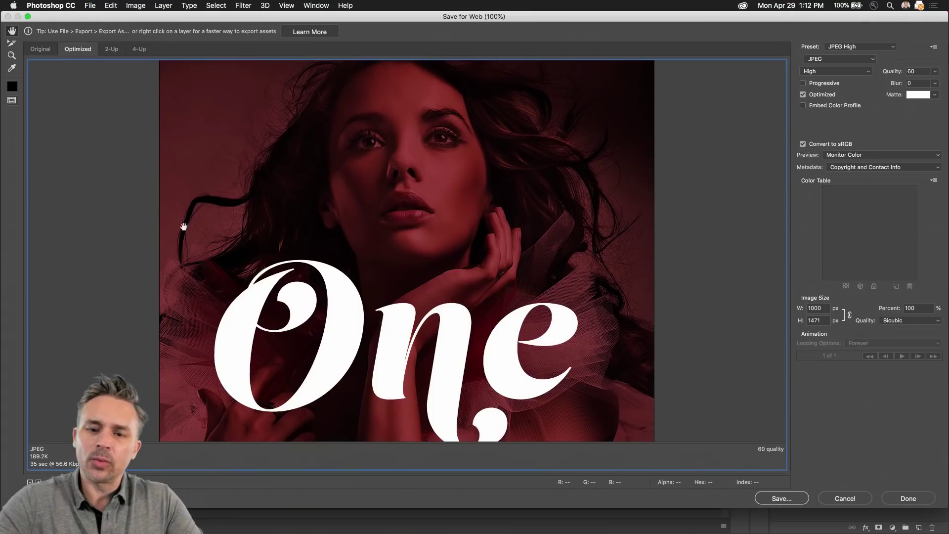
left_click(791, 498)
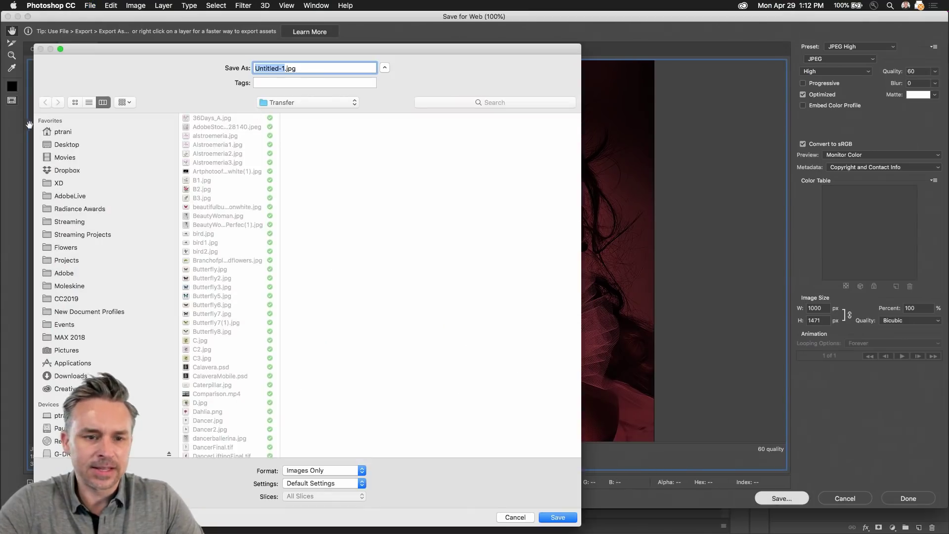
left_click(55, 144)
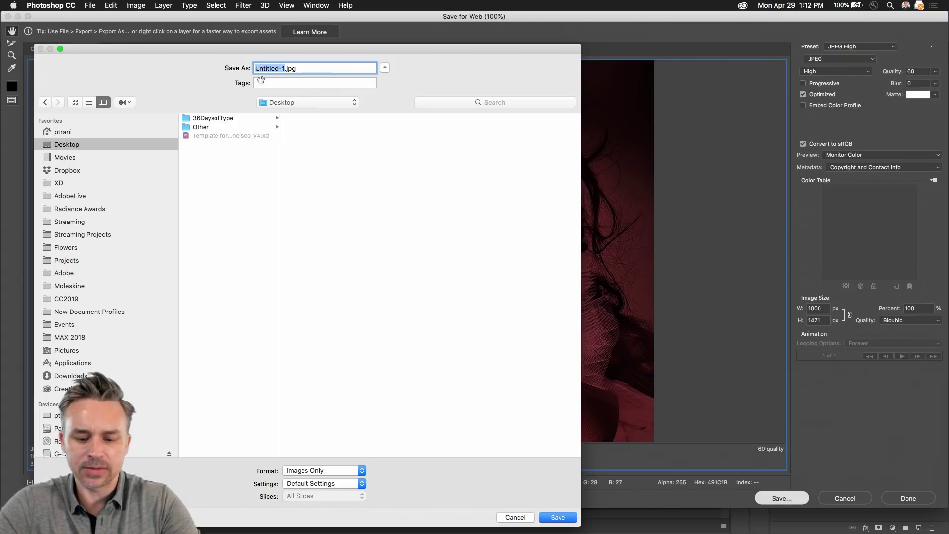
type("one")
key("Return")
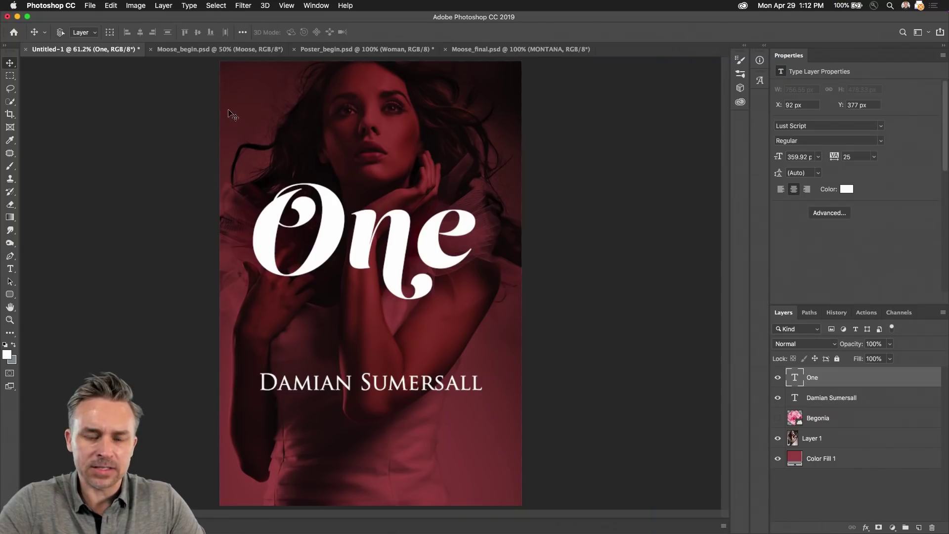
left_click(17, 17)
Step: Minimize the Illustrator window to get it out of the way
left_click(231, 22)
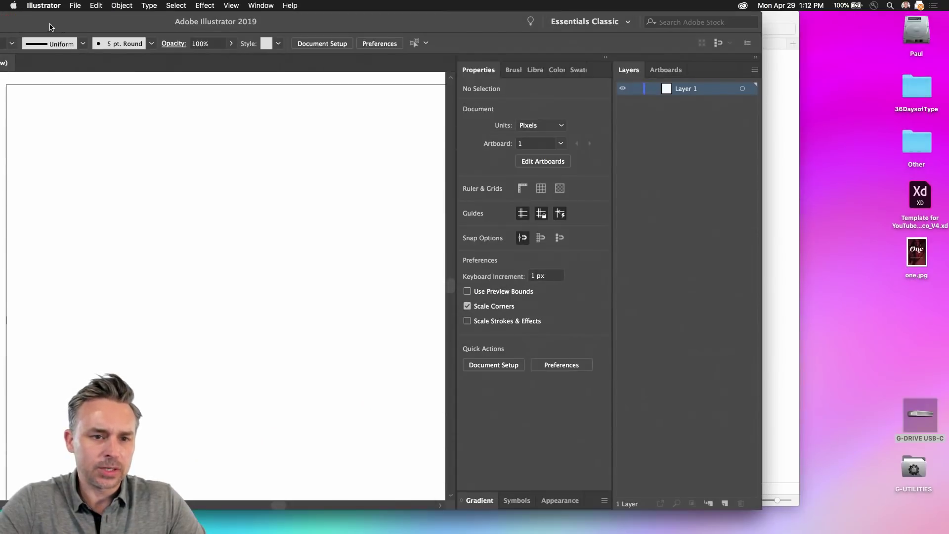
double_click(231, 22)
left_click(19, 20)
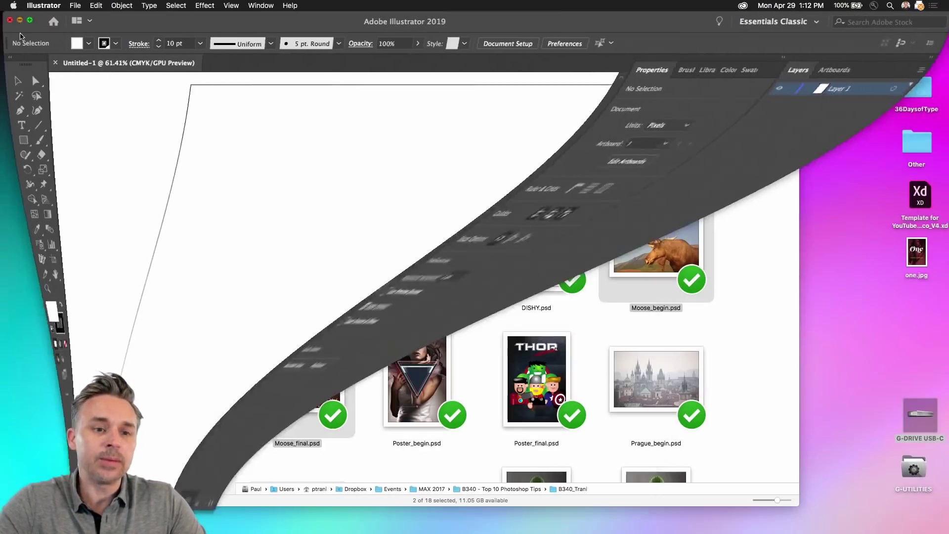
Step: Close the Finder windows and open one.jpg in Photoshop by dragging it from the desktop
left_click(128, 17)
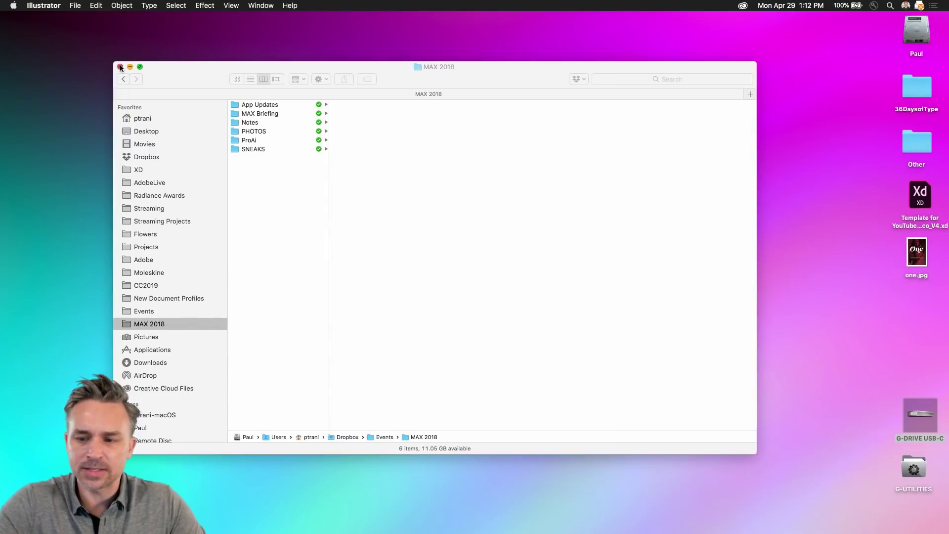
left_click(121, 66)
left_click_drag(924, 260, 650, 160)
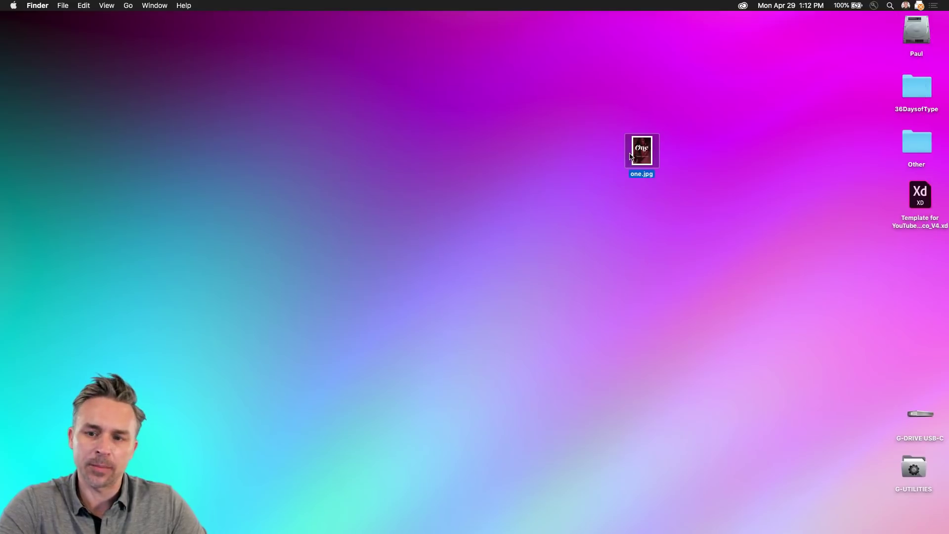
left_click_drag(631, 165, 198, 531)
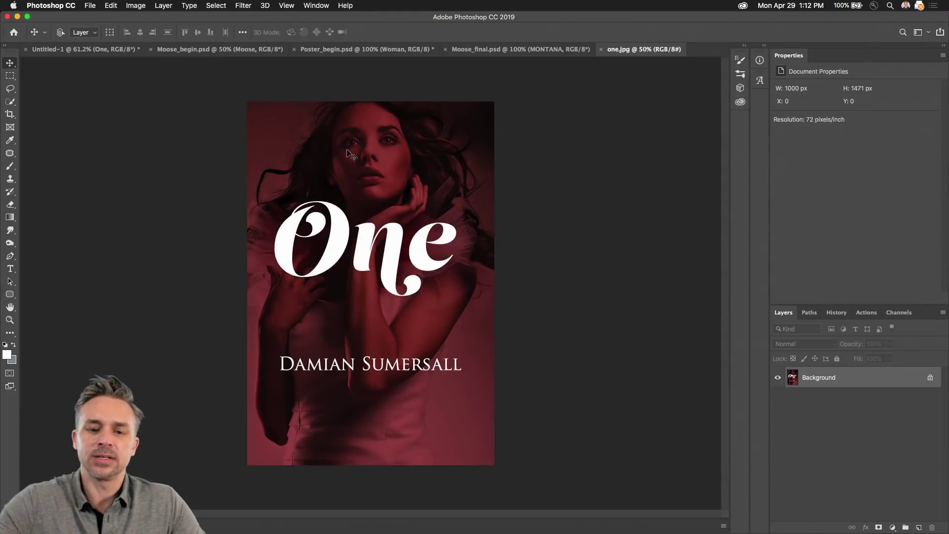
Step: Zoom in on one.jpg and launch Type > Match Font
key("super+plus")
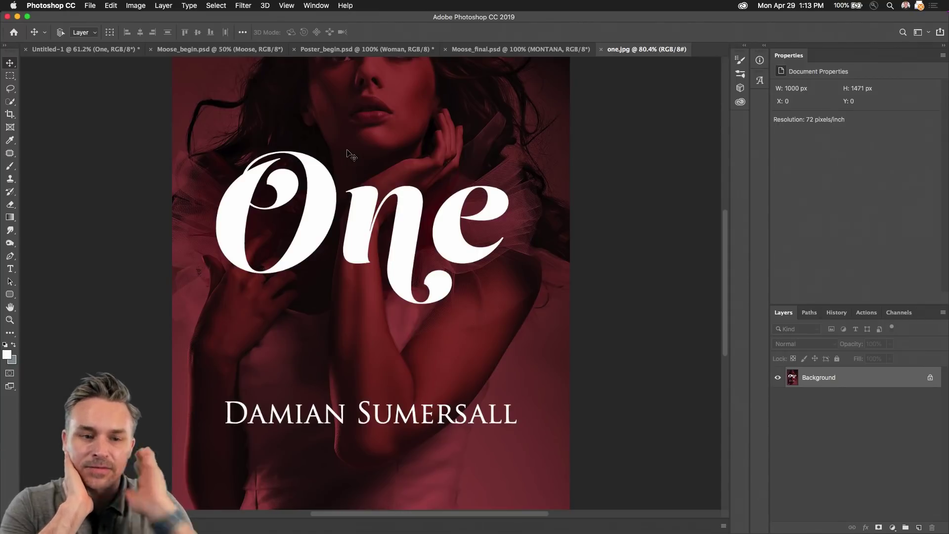
left_click(136, 6)
mouse_move(181, 5)
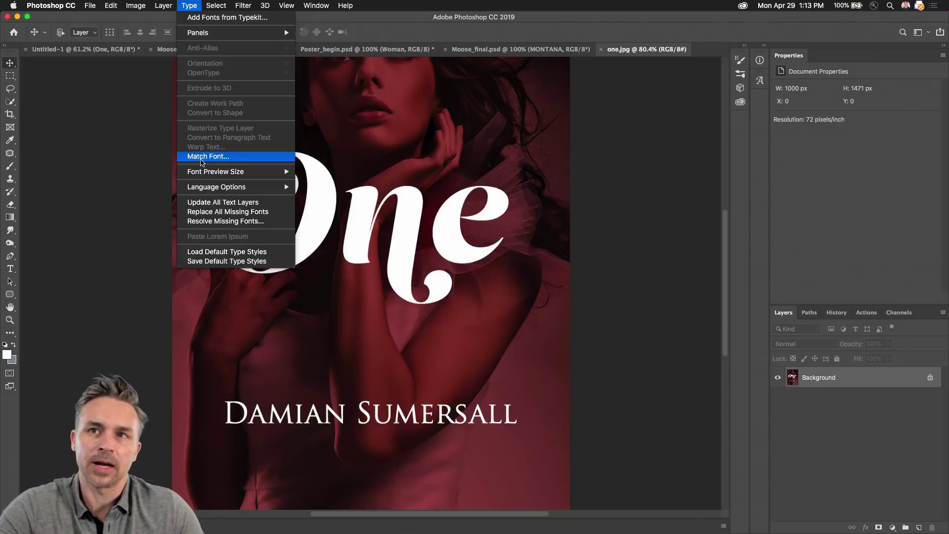
left_click(202, 157)
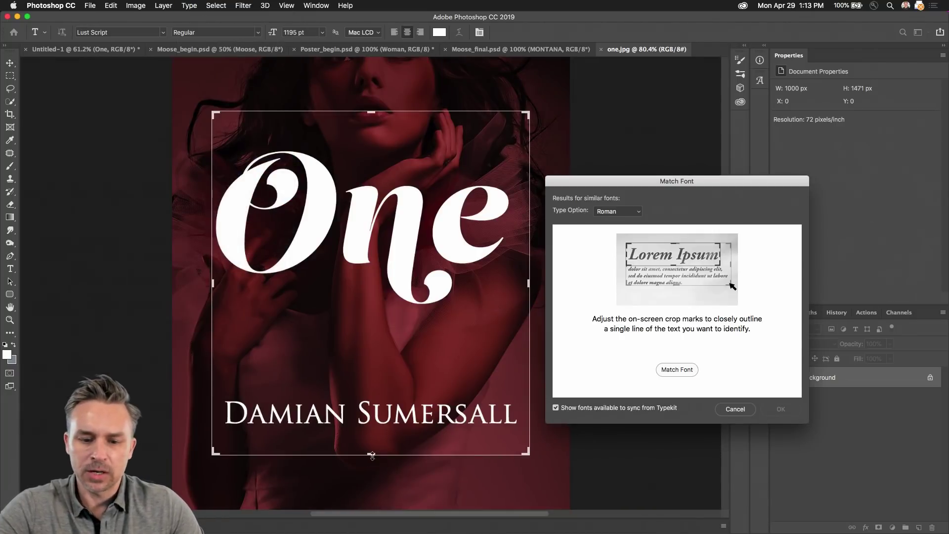
Step: Fit the Match Font sampling box tightly around the 'One' title to identify Lust Script
left_click_drag(372, 454, 376, 314)
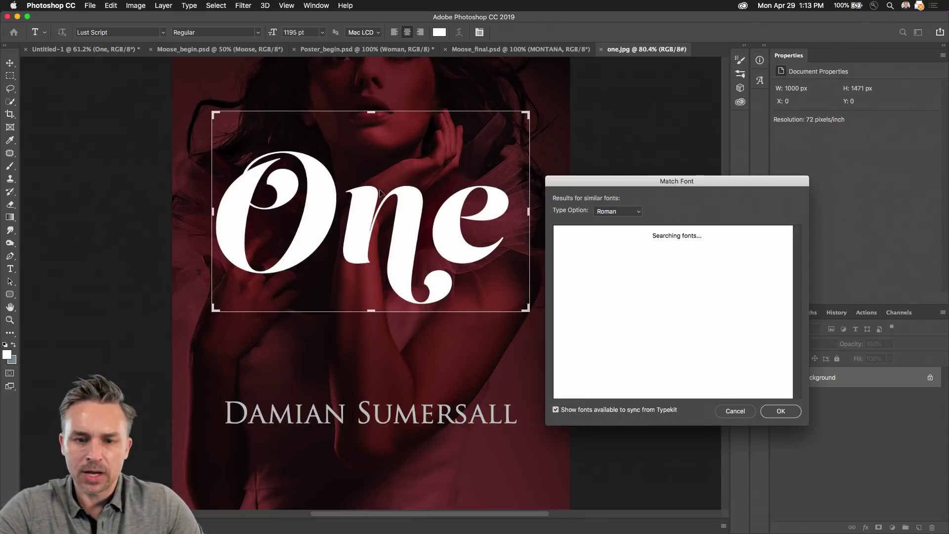
left_click_drag(372, 111, 371, 146)
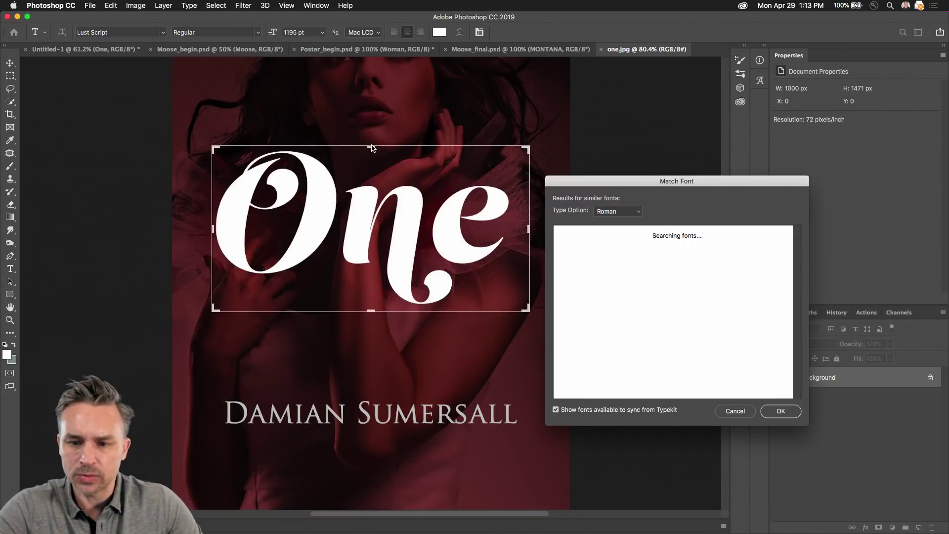
left_click_drag(577, 184, 553, 134)
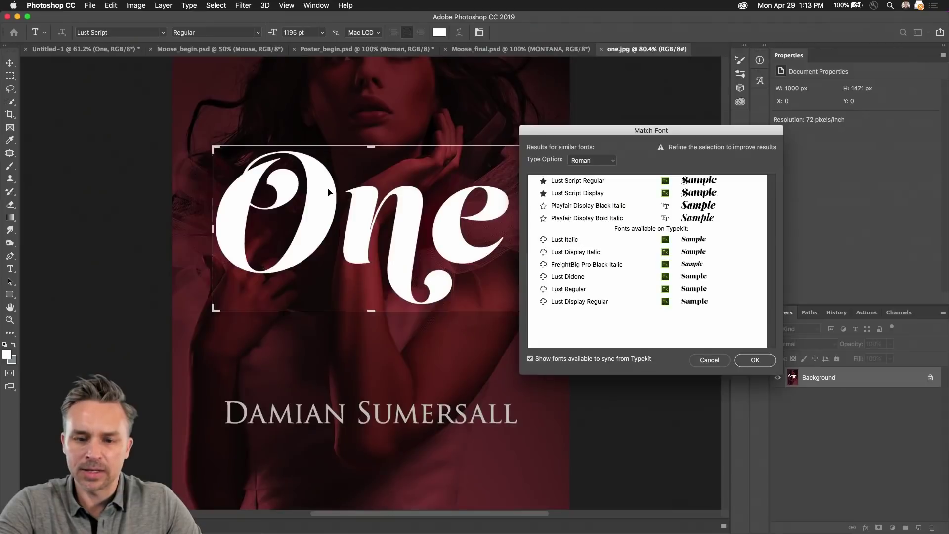
Step: Fit the sampling box over the name line for Trajan Pro matches, then close without applying
left_click_drag(4, 125, 25, 427)
left_click_drag(322, 314, 337, 316)
left_click_drag(379, 269, 401, 396)
left_click_drag(531, 438, 524, 433)
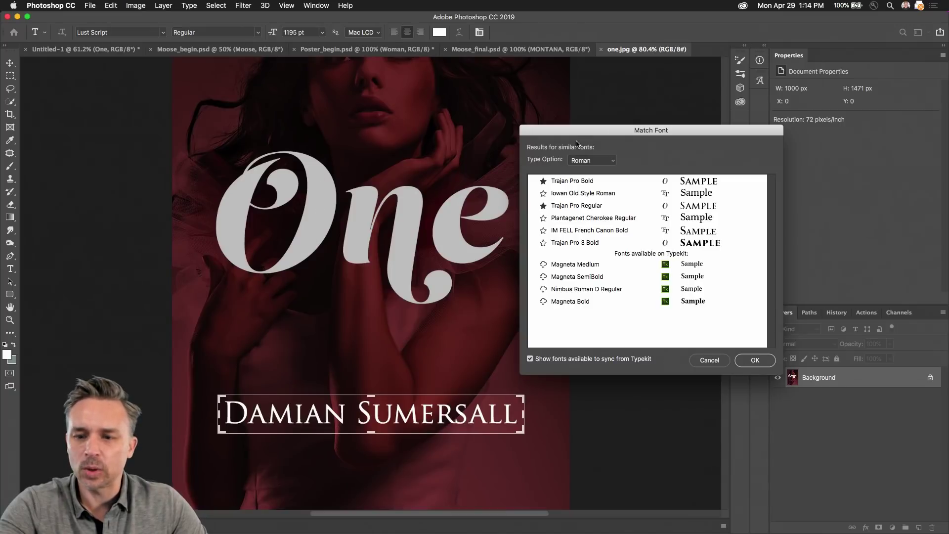
left_click(755, 361)
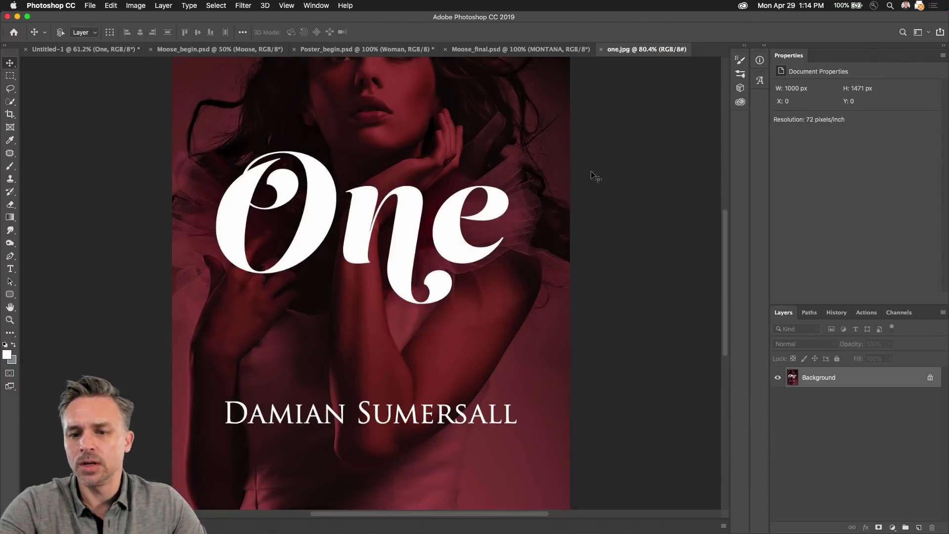
Step: On the Untitled-1 poster, select the woman photo layer and hide the text layers
left_click(9, 268)
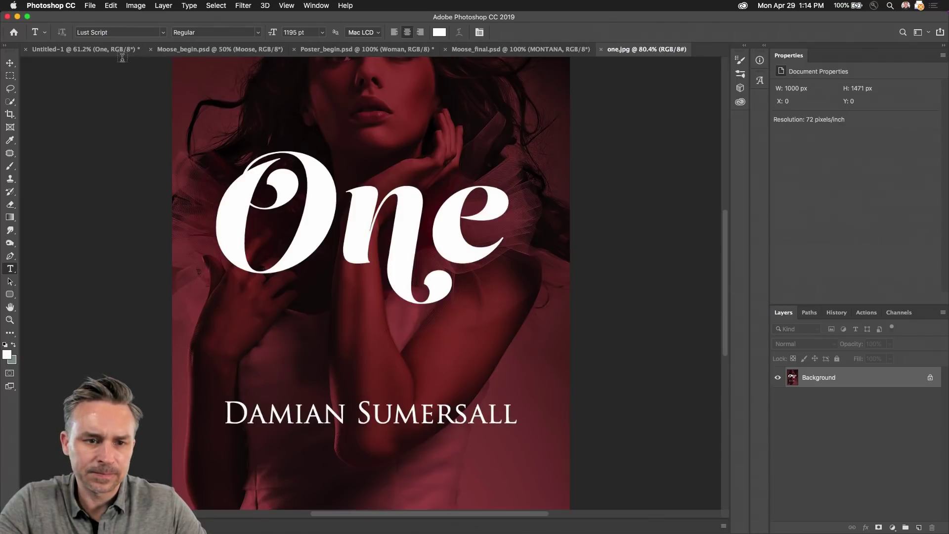
left_click(44, 49)
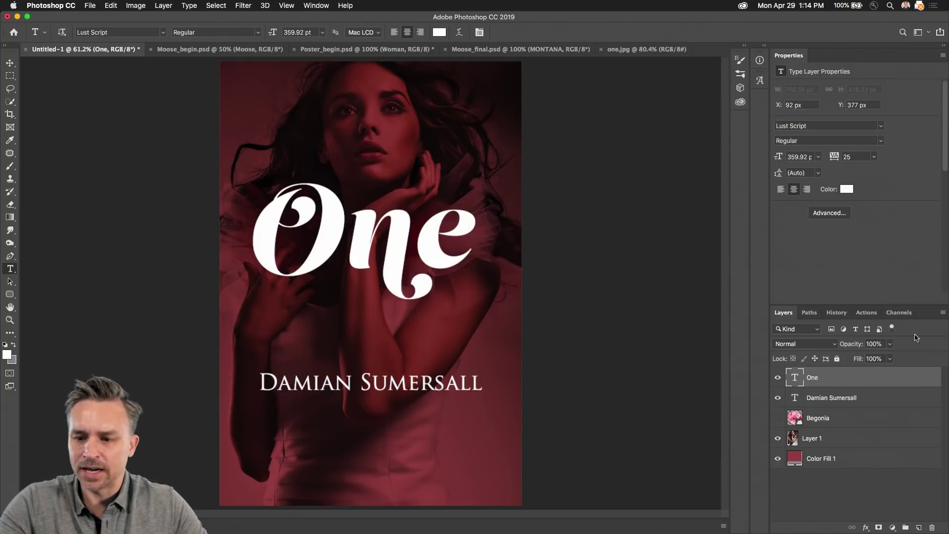
left_click(833, 441)
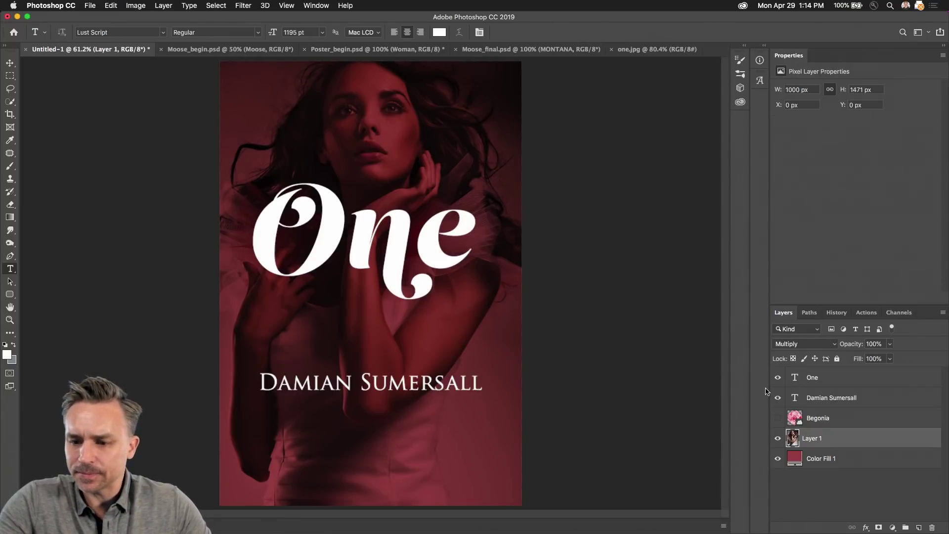
left_click_drag(777, 378, 778, 398)
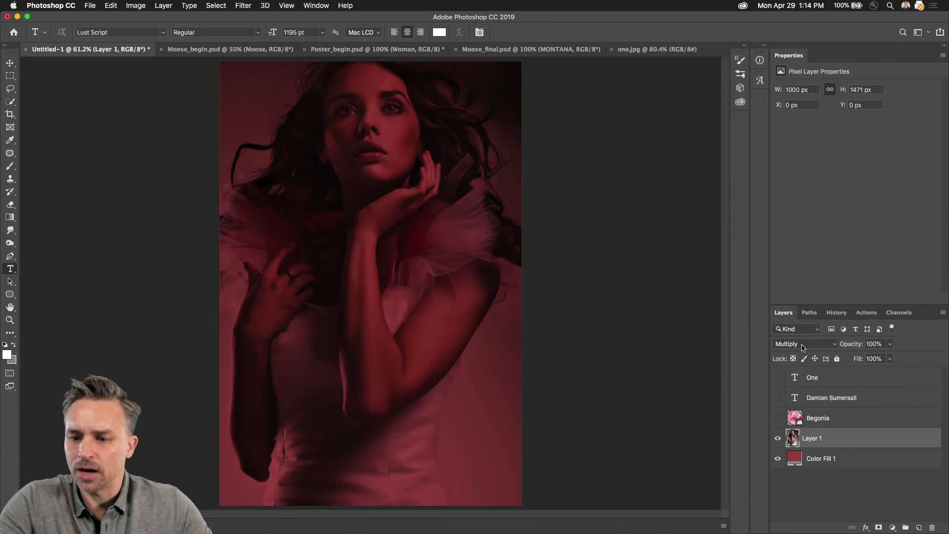
Step: Try Multiply, Overlay, Hard Mix and Color Dodge blend modes on the photo layer
left_click(803, 344)
key("Escape")
double_click(836, 56)
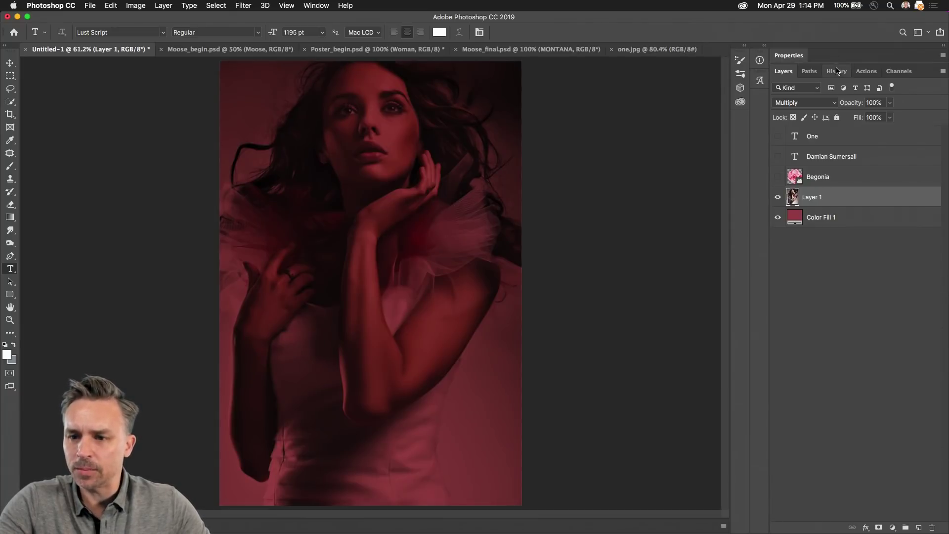
left_click(829, 103)
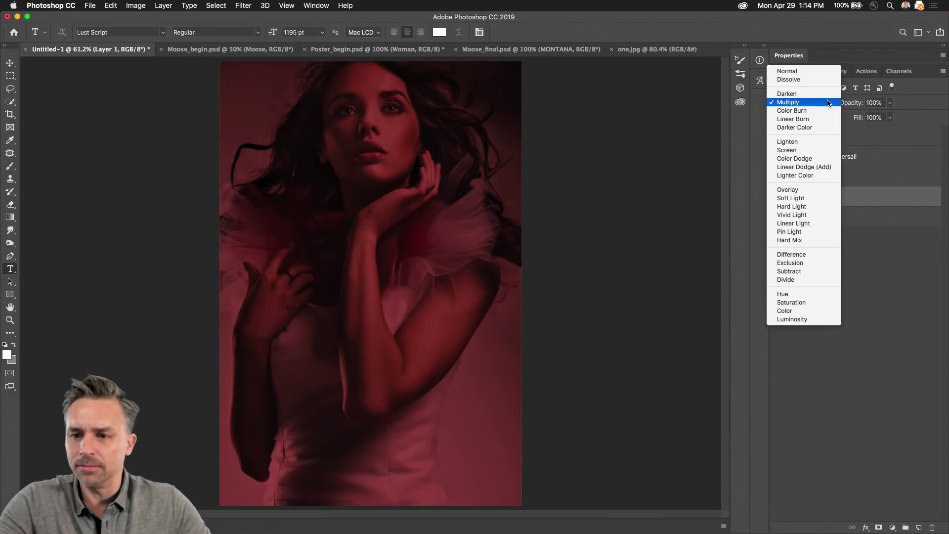
left_click(829, 102)
left_click(829, 103)
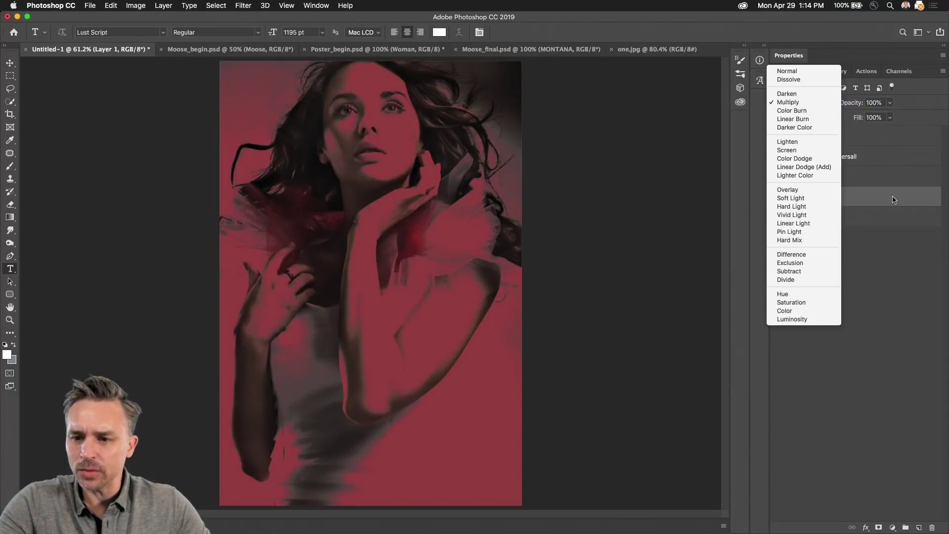
left_click(822, 189)
left_click(824, 103)
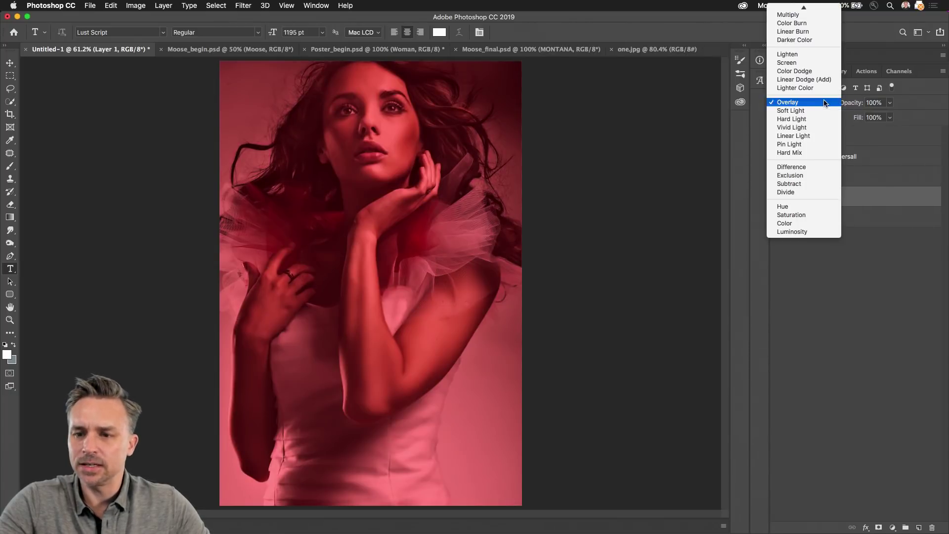
left_click(804, 153)
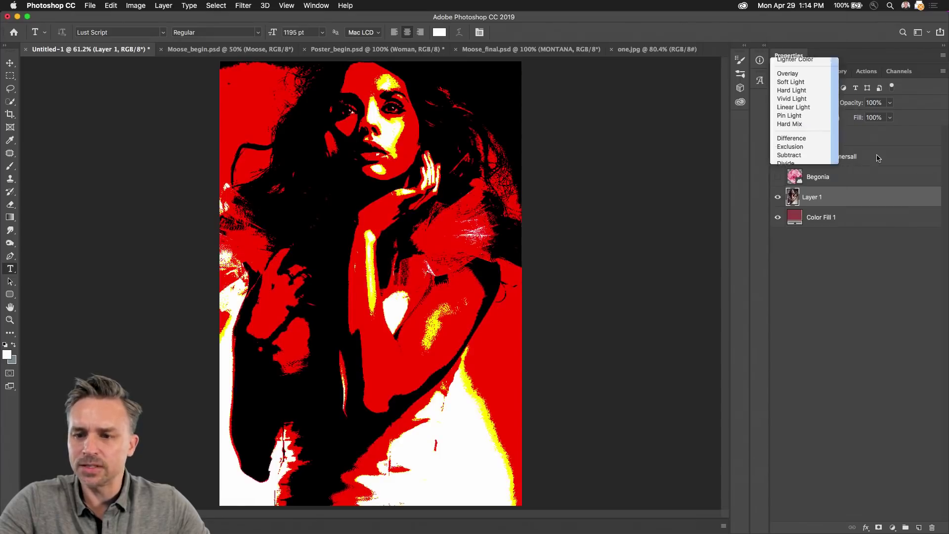
left_click(828, 103)
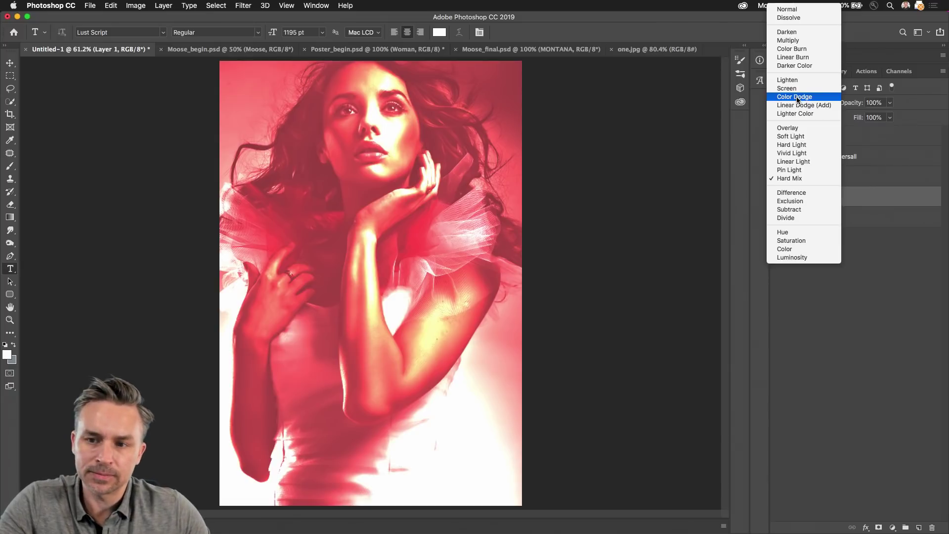
left_click(797, 97)
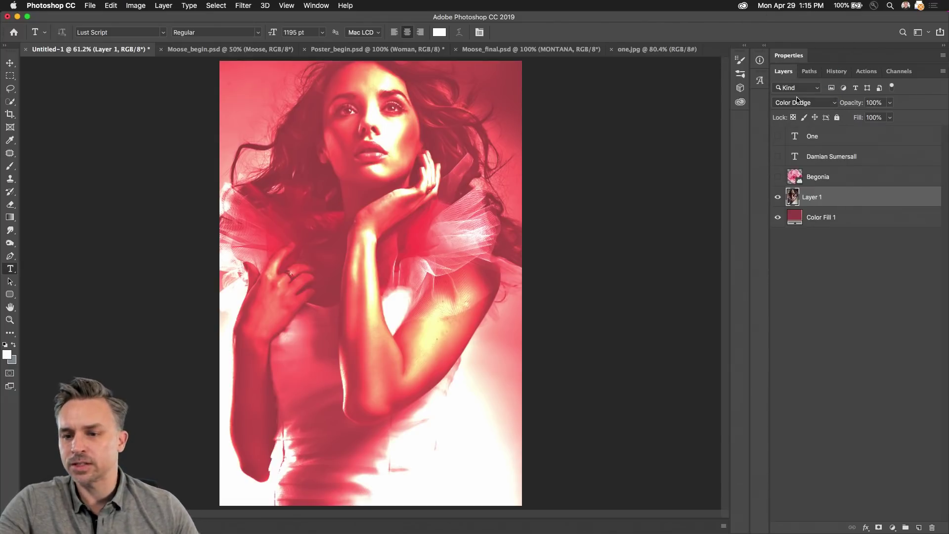
Step: Show the text layers again and set the photo layer to Screen blend mode
left_click_drag(778, 136, 777, 156)
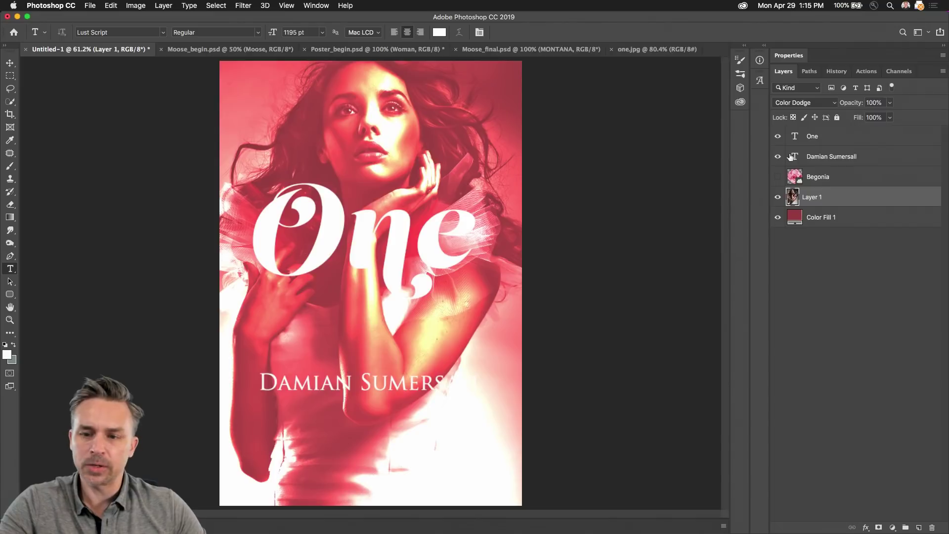
left_click(821, 102)
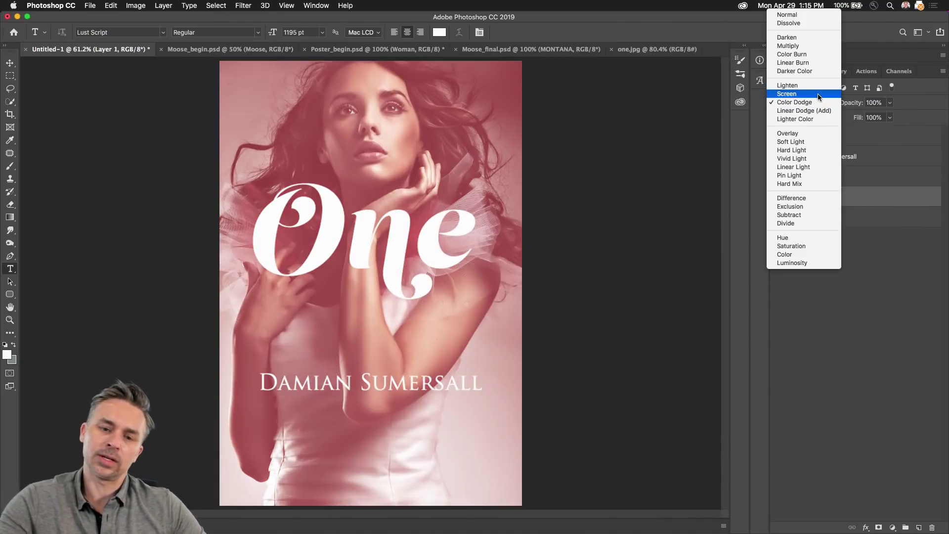
left_click(818, 93)
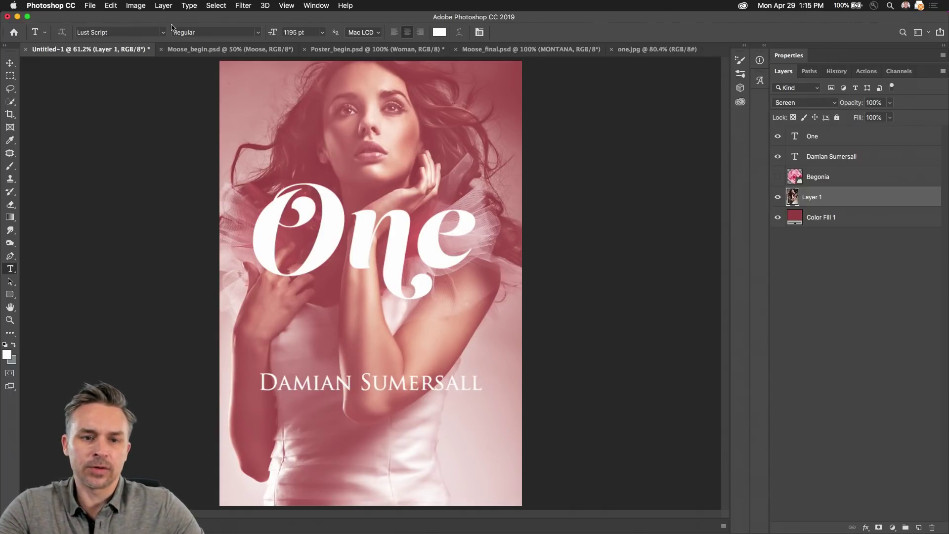
left_click(189, 6)
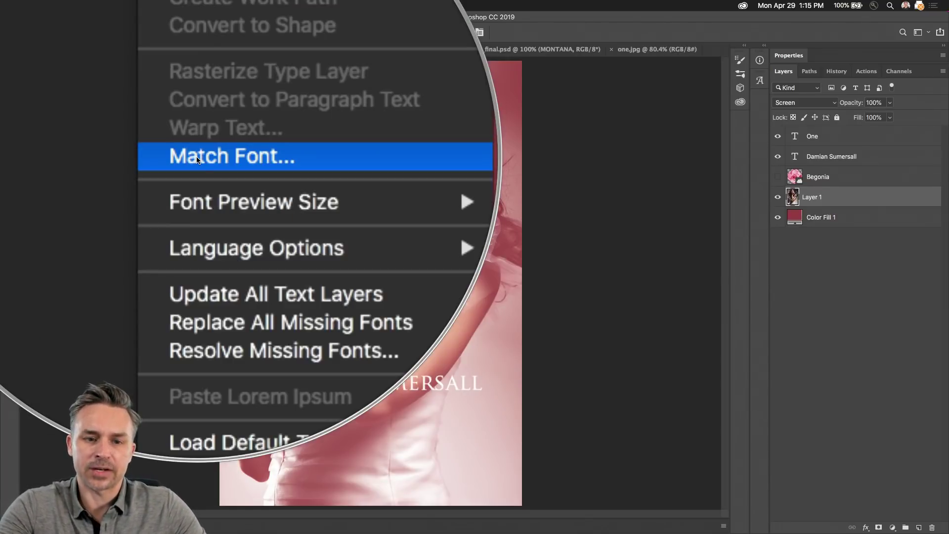
Step: Duplicate the 'One' text layer, hide the original as a backup, and keep Lust Script
left_click(439, 198)
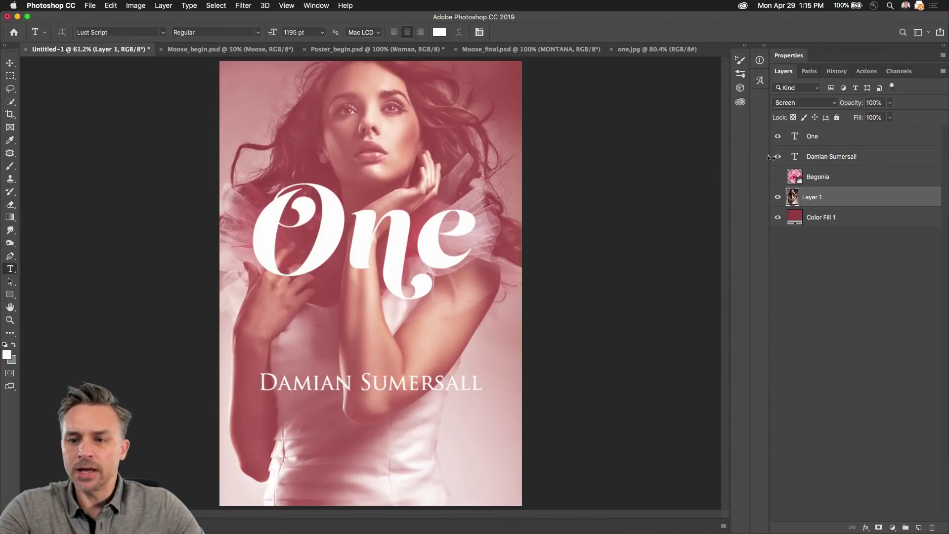
left_click_drag(826, 144, 919, 527)
left_click_drag(778, 157, 779, 176)
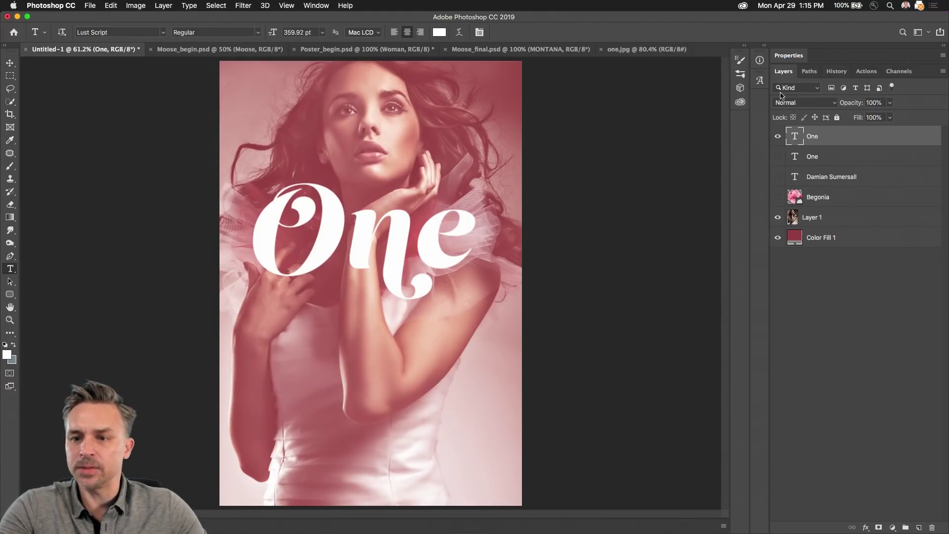
left_click(800, 57)
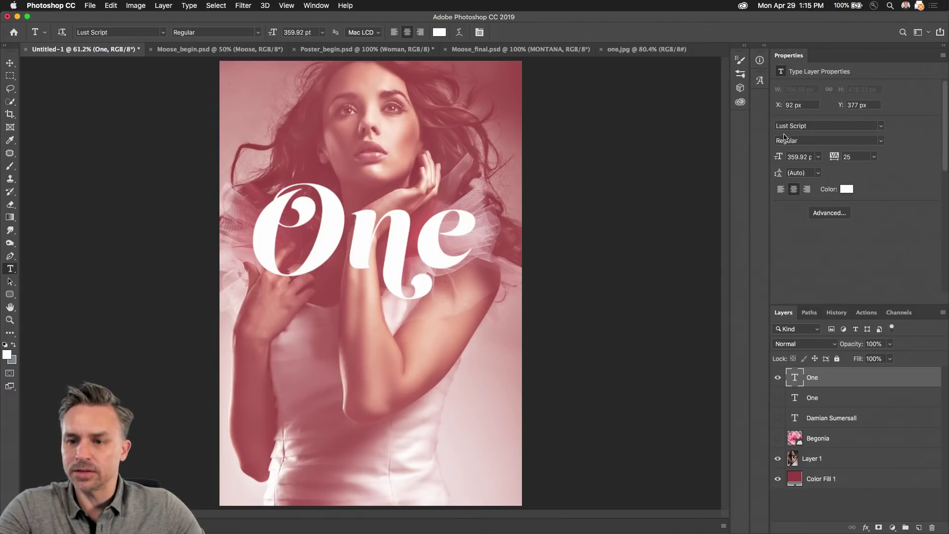
left_click(886, 126)
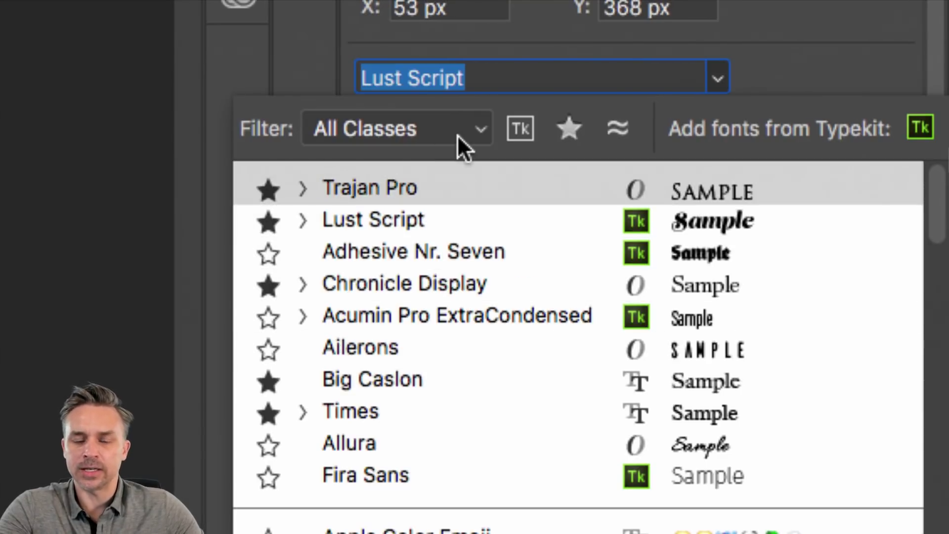
left_click(793, 56)
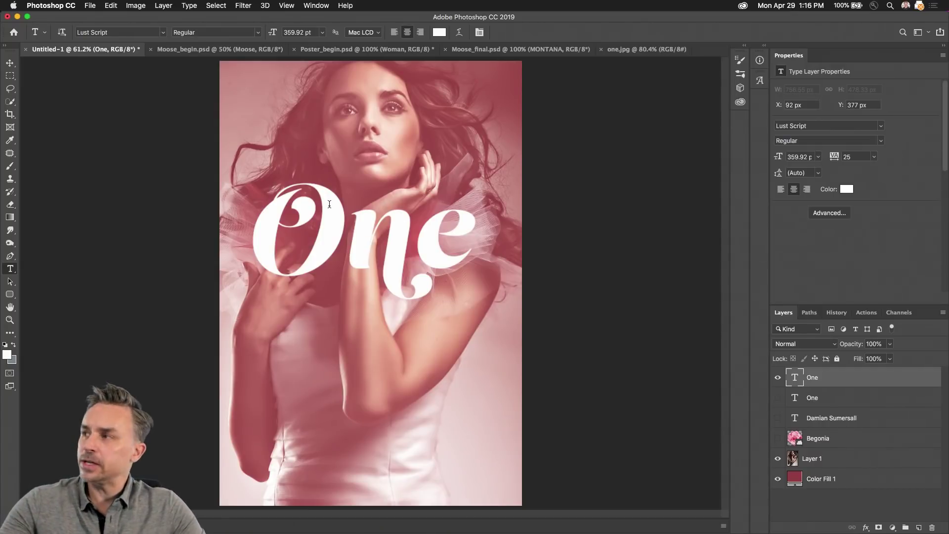
Step: Turn the name text layer back on and select it
left_click(778, 418)
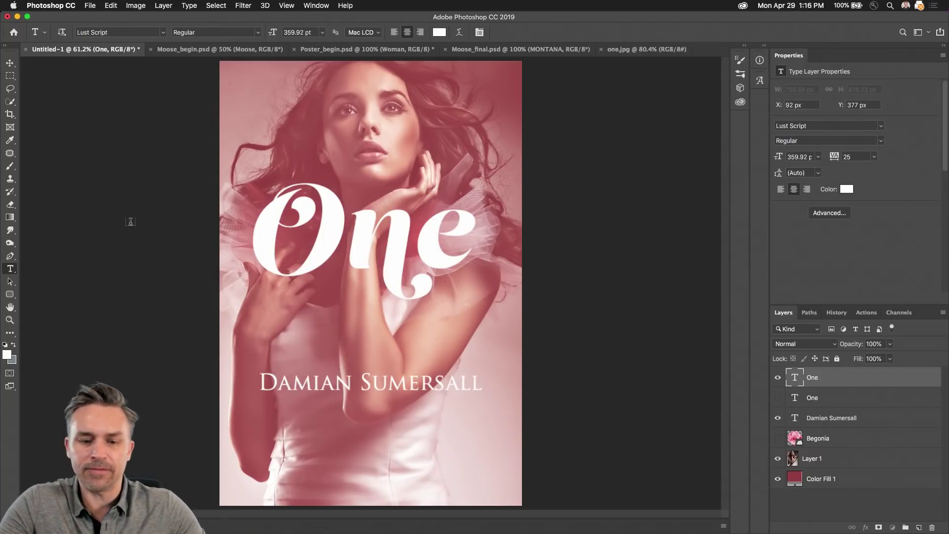
left_click(817, 419)
left_click(9, 63)
Step: Move the name line slightly higher on the poster
left_click_drag(292, 396, 302, 355)
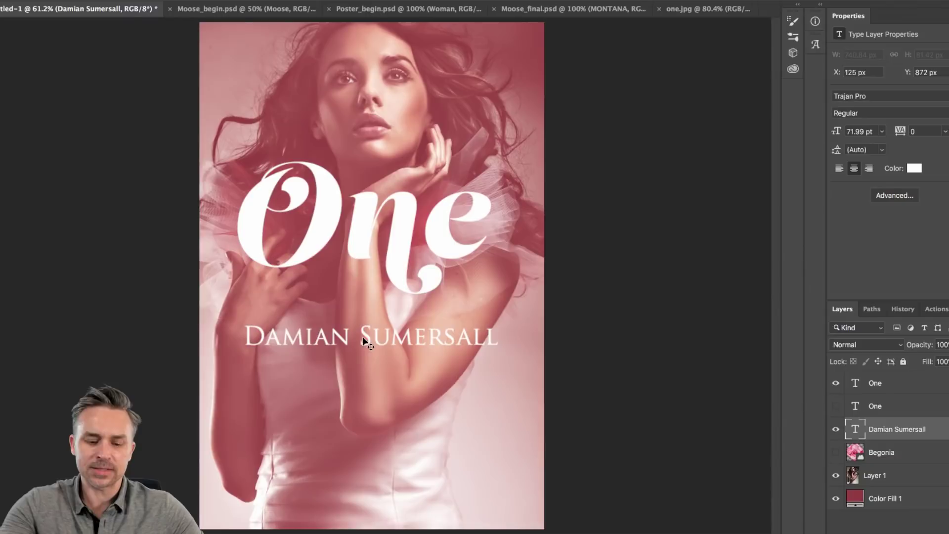
key("super+equal")
key("super+equal")
key("super+equal")
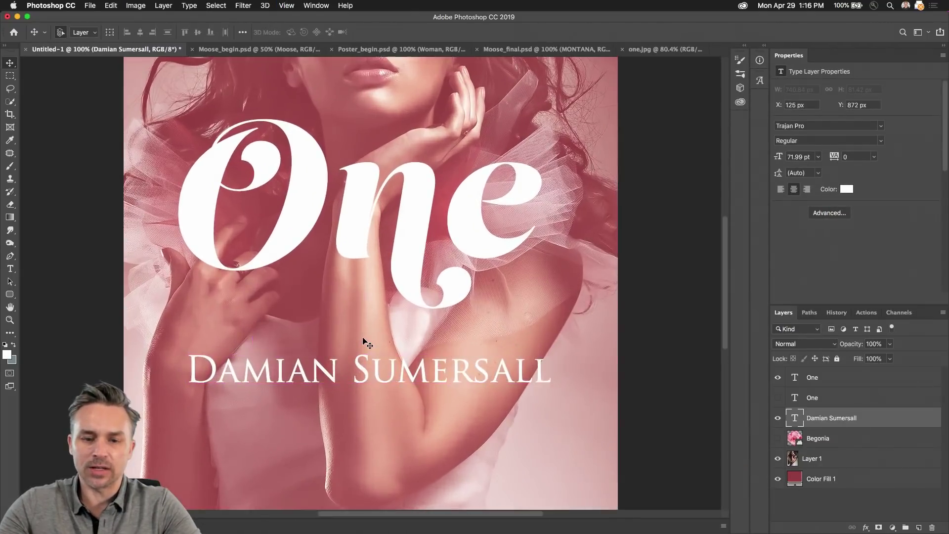
key("super+minus")
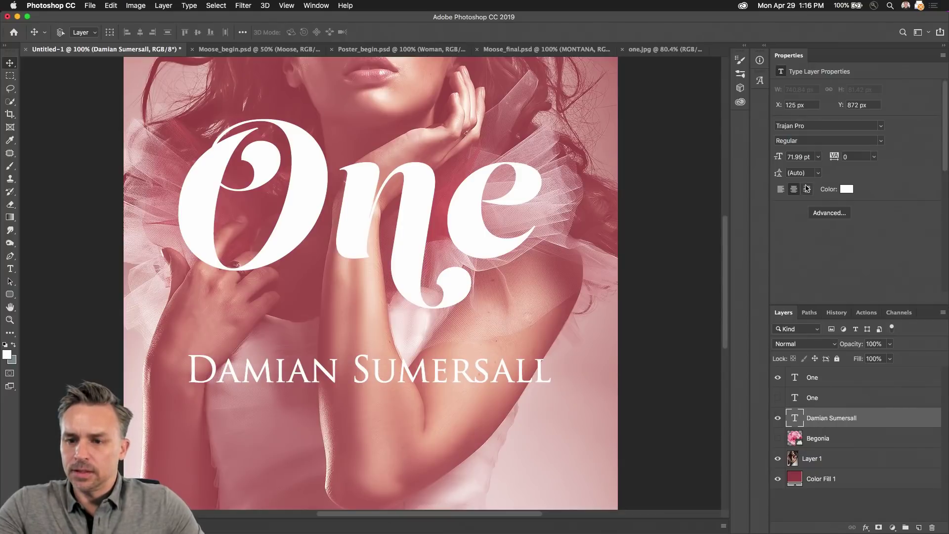
Step: Filter the name's font family list to Sans Serif fonts only
left_click(881, 126)
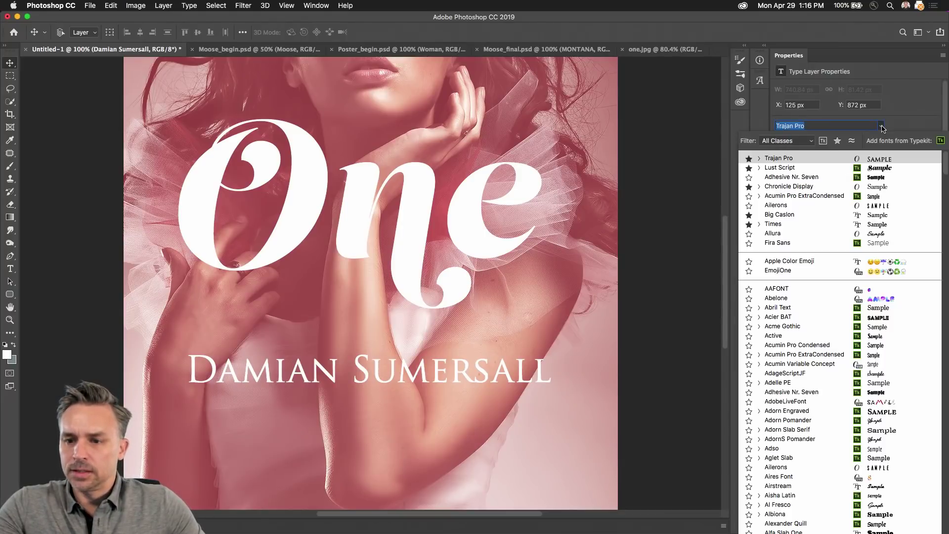
left_click(811, 141)
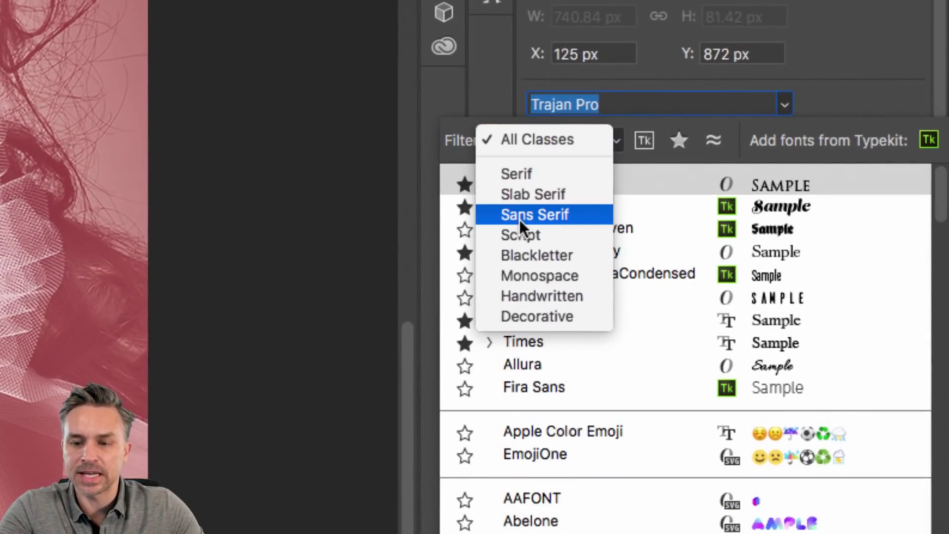
left_click(520, 219)
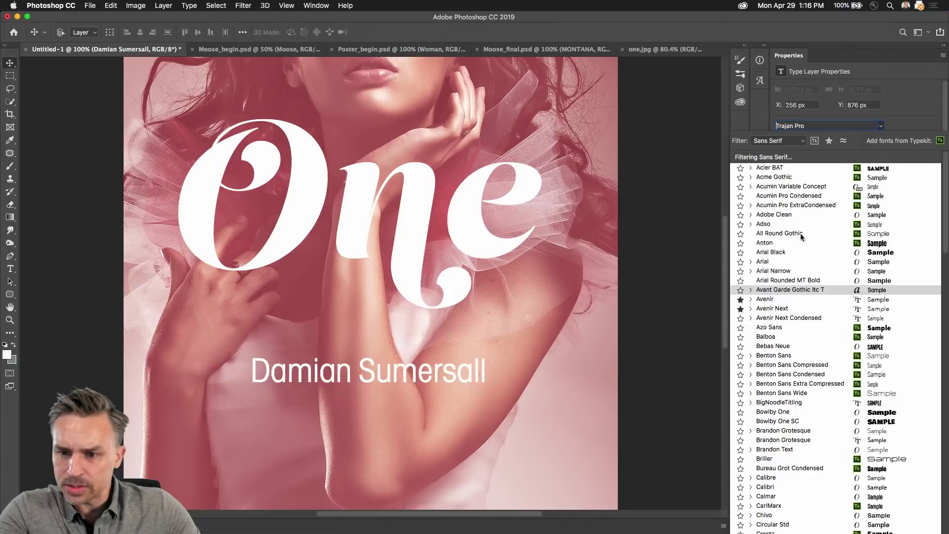
Step: Set the name line in Acumin Variable Concept, keeping the Regular style
left_click(815, 187)
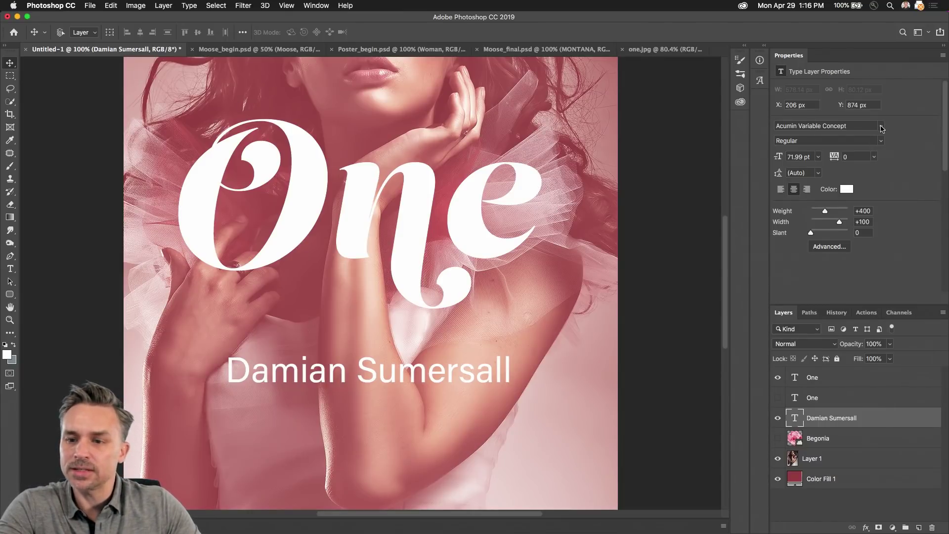
left_click(882, 142)
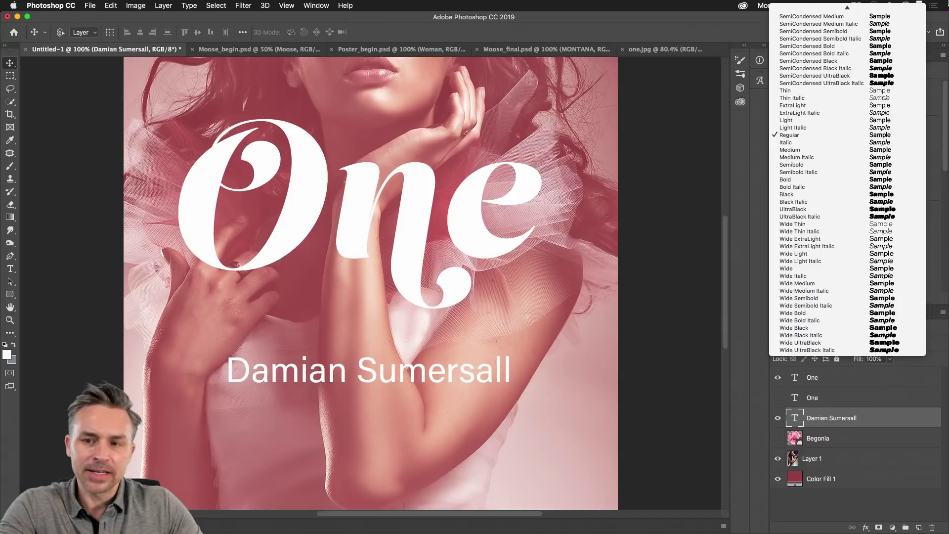
mouse_move(846, 6)
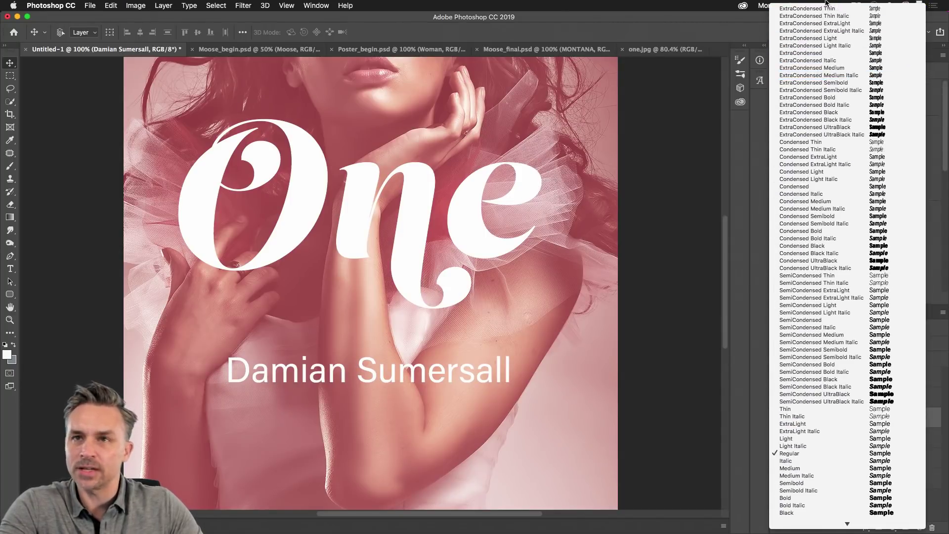
left_click(692, 21)
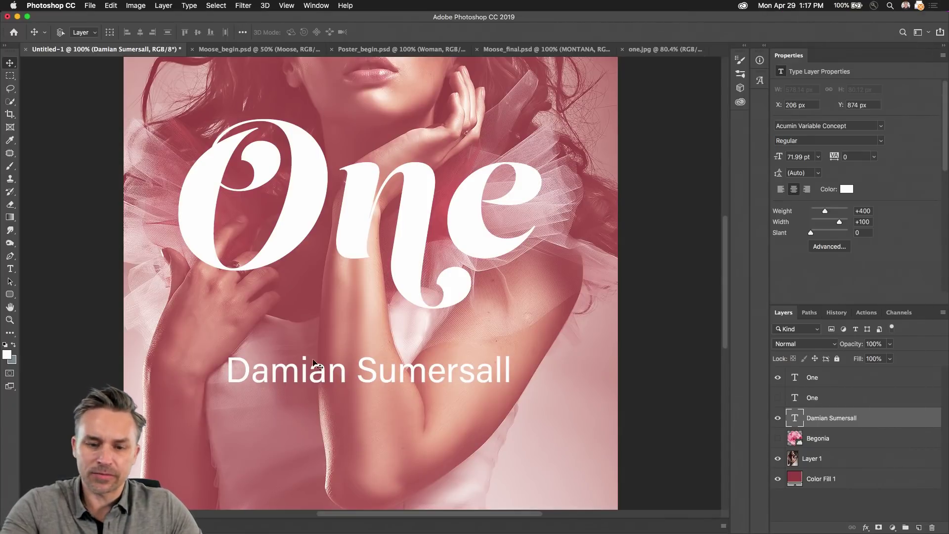
scroll(341, 374, "up", 2)
scroll(341, 373, "down", 3)
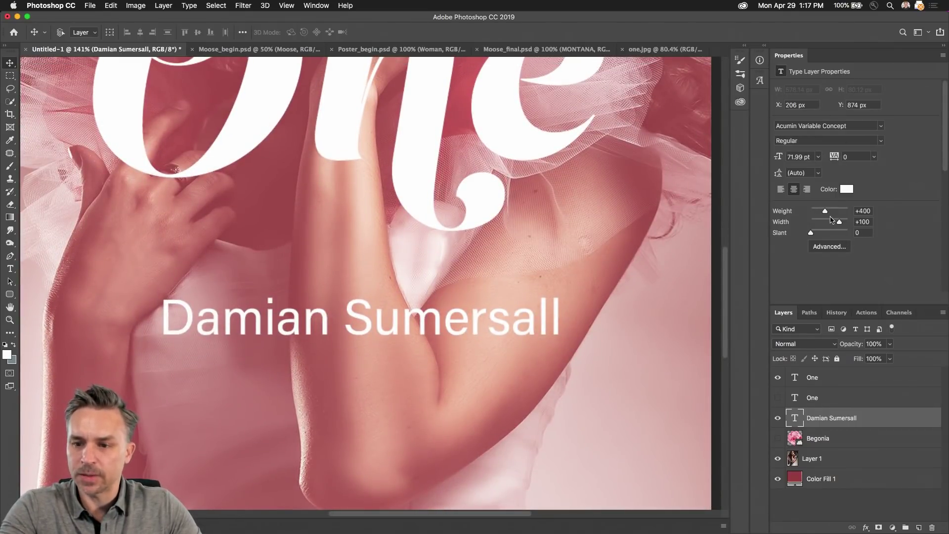
Step: Tune the name's variable font to weight 205, width 103 and slant 0
left_click_drag(825, 212, 848, 223)
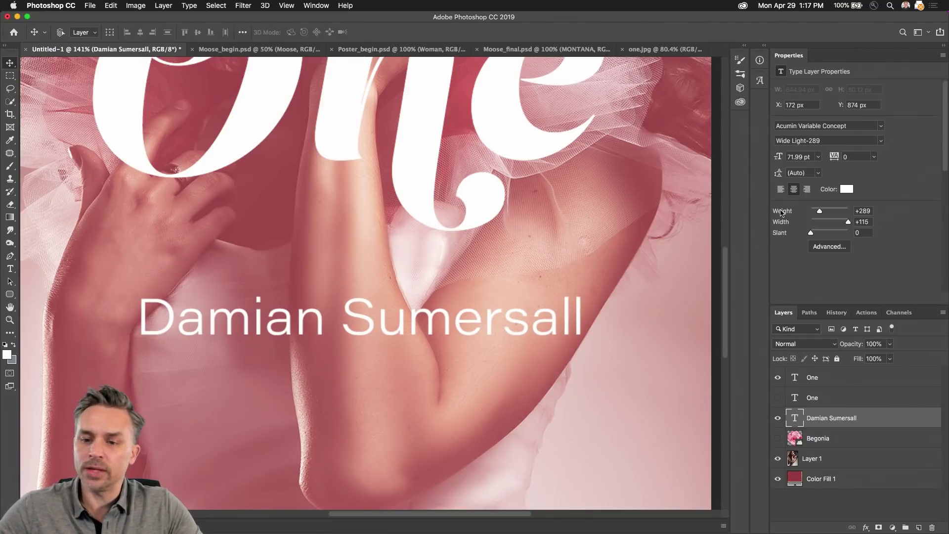
left_click_drag(811, 232, 703, 227)
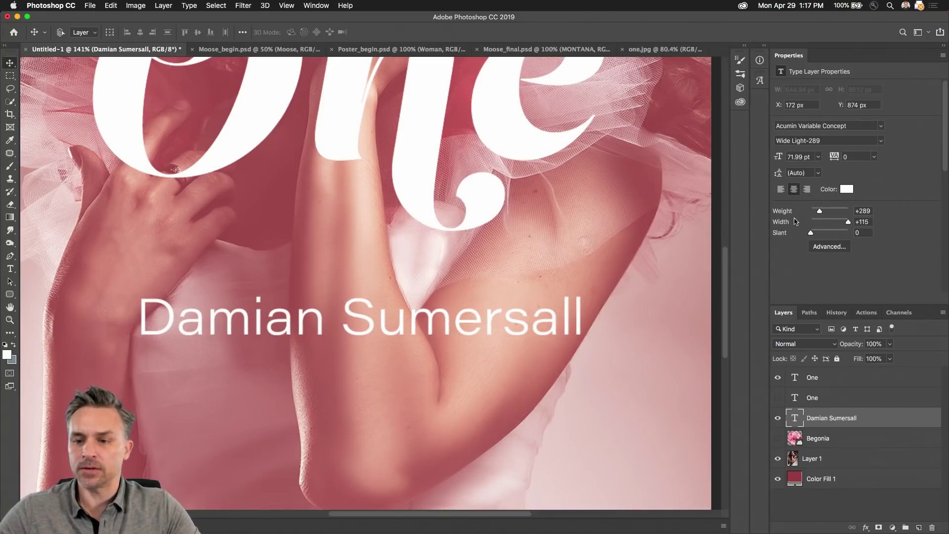
mouse_move(819, 211)
left_mouse_down()
mouse_move(843, 224)
mouse_move(817, 213)
left_mouse_up()
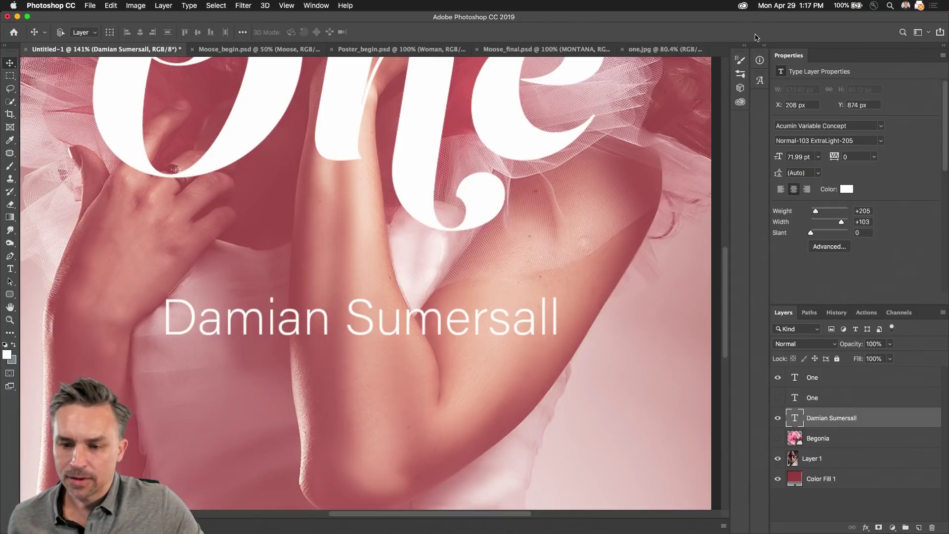
key("super+0")
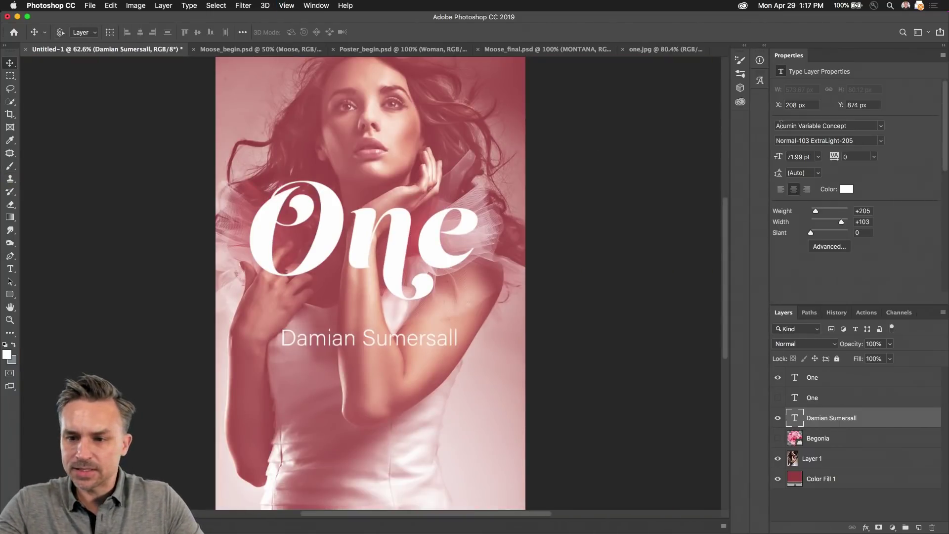
Step: Shrink the name line to 50.99 pt and raise it to X 292, Y 840 px
left_click_drag(780, 157, 769, 155)
key("Return")
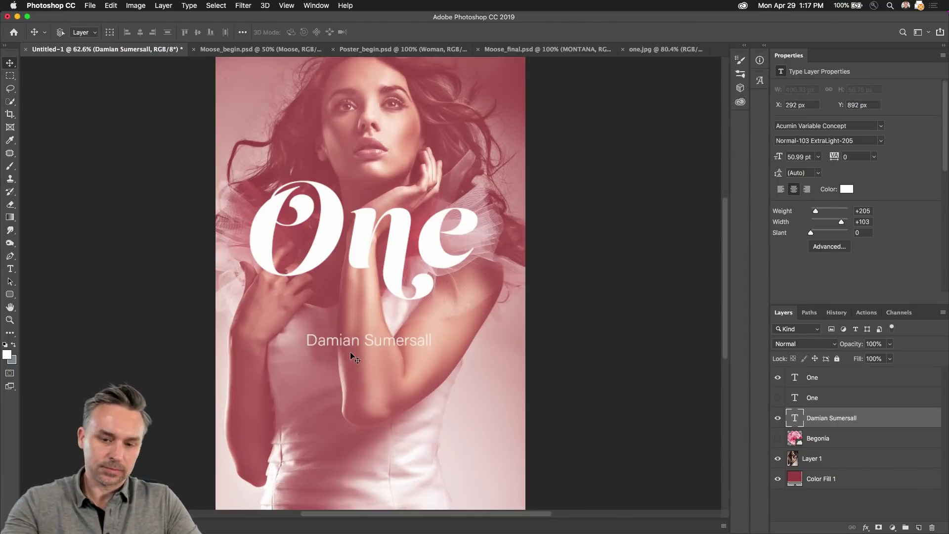
mouse_move(358, 351)
left_mouse_down()
mouse_move(363, 203)
mouse_move(363, 346)
mouse_move(363, 335)
left_mouse_up()
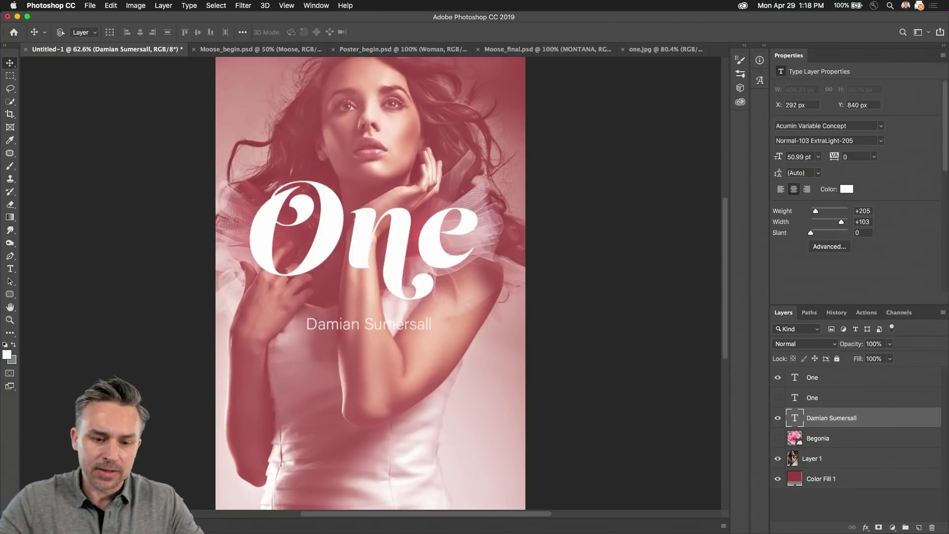
mouse_move(933, 527)
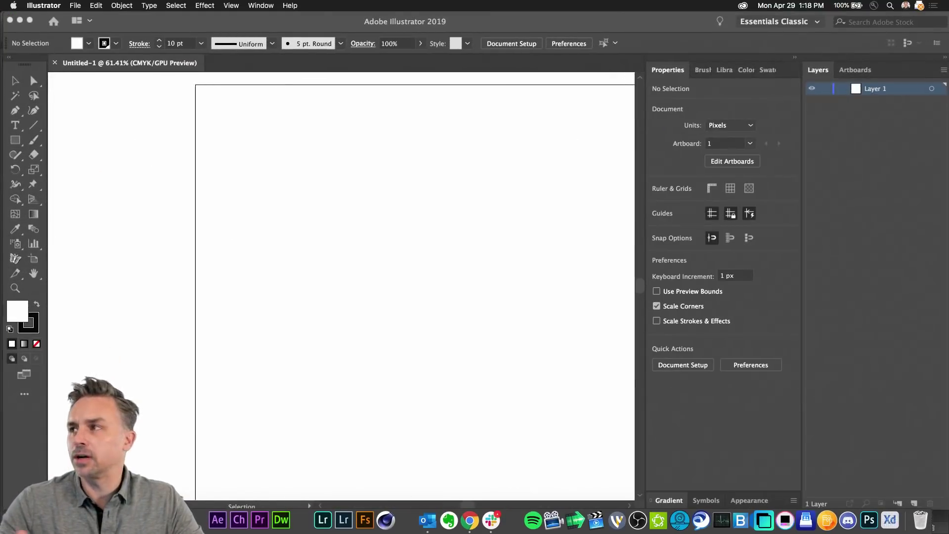
Step: Type 'One' on the Illustrator artboard, scale it to 231.79 pt and move it top-left
scroll(152, 220, "right", 5)
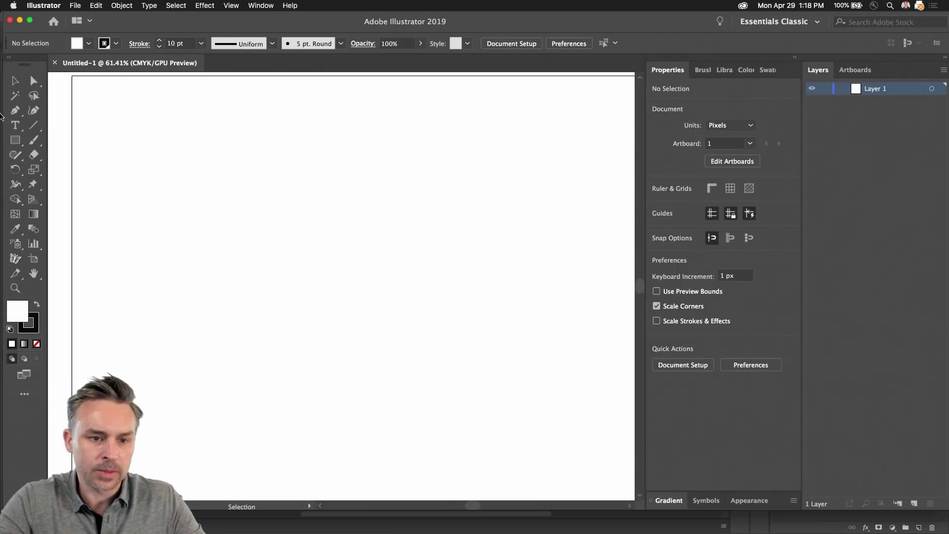
left_click(15, 125)
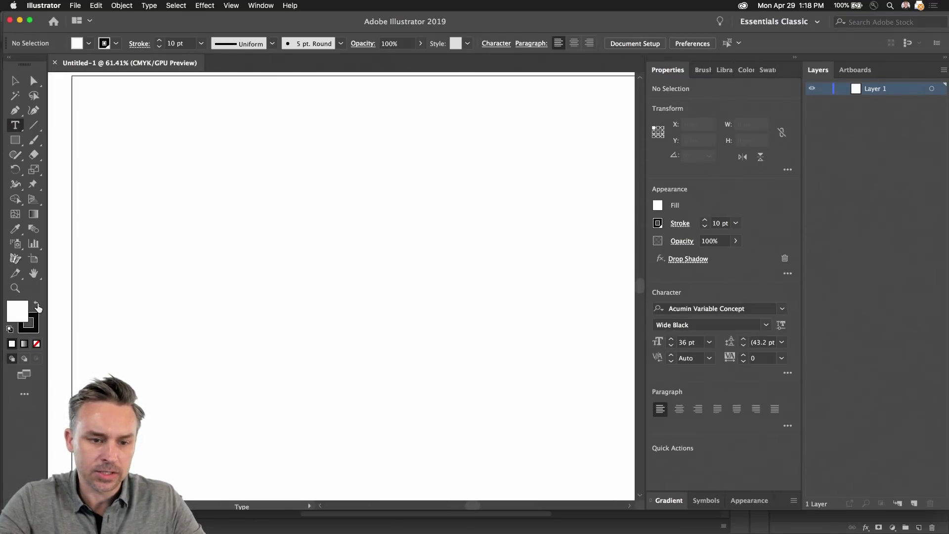
left_click(253, 247)
type("One")
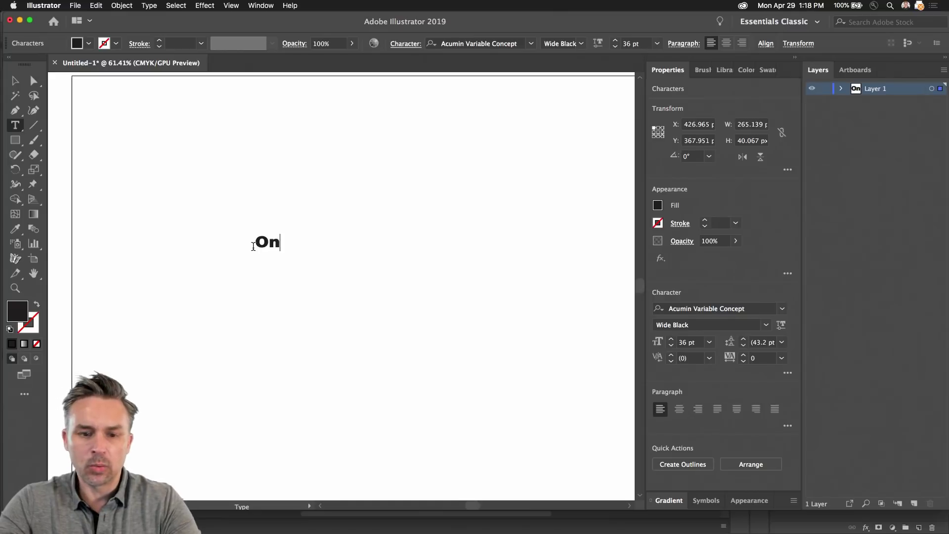
left_click(13, 82)
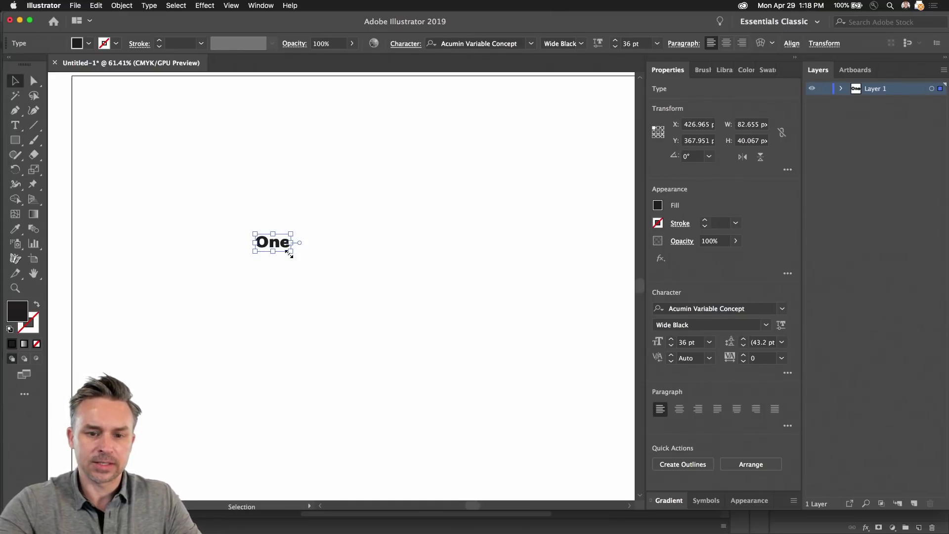
left_click_drag(291, 252, 485, 388)
left_click_drag(365, 284, 271, 144)
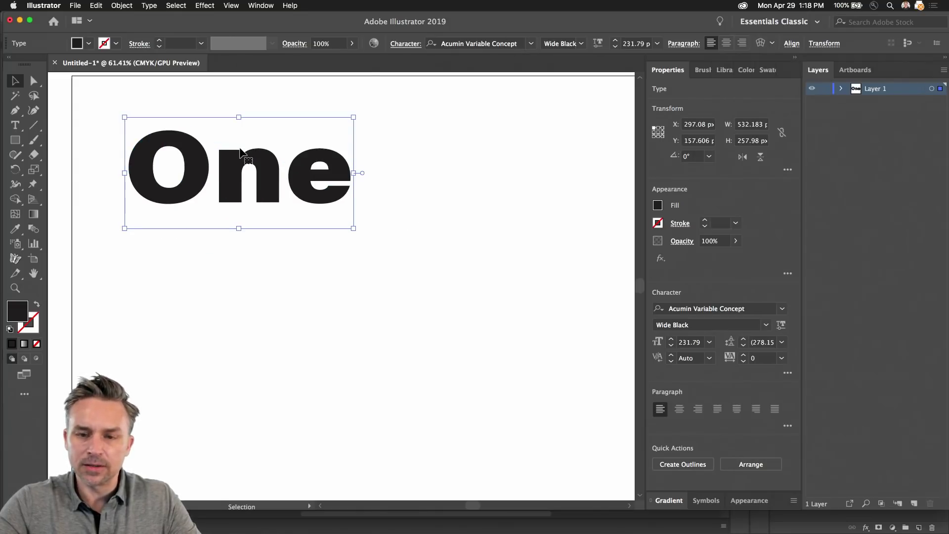
left_click(531, 45)
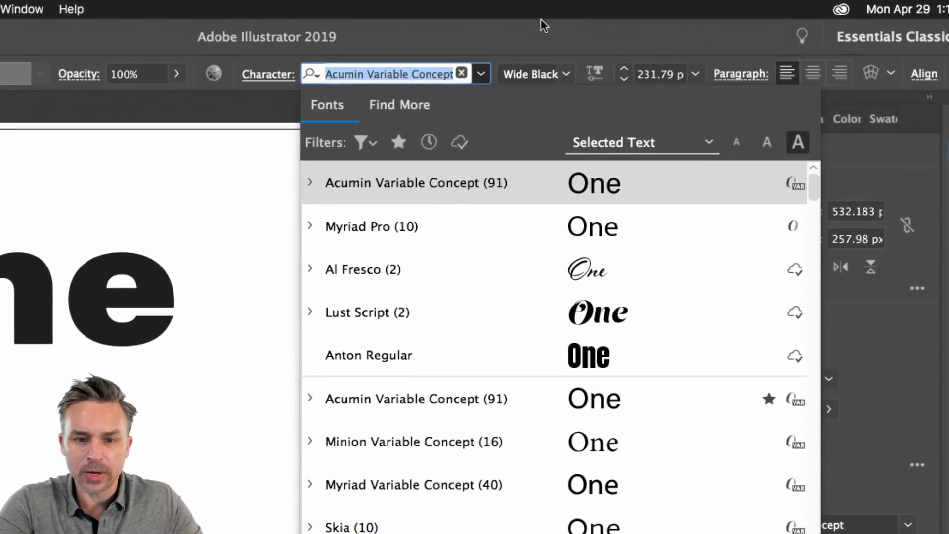
Step: Try filtering the installed font list by Serif, then by Monospace
left_click(364, 143)
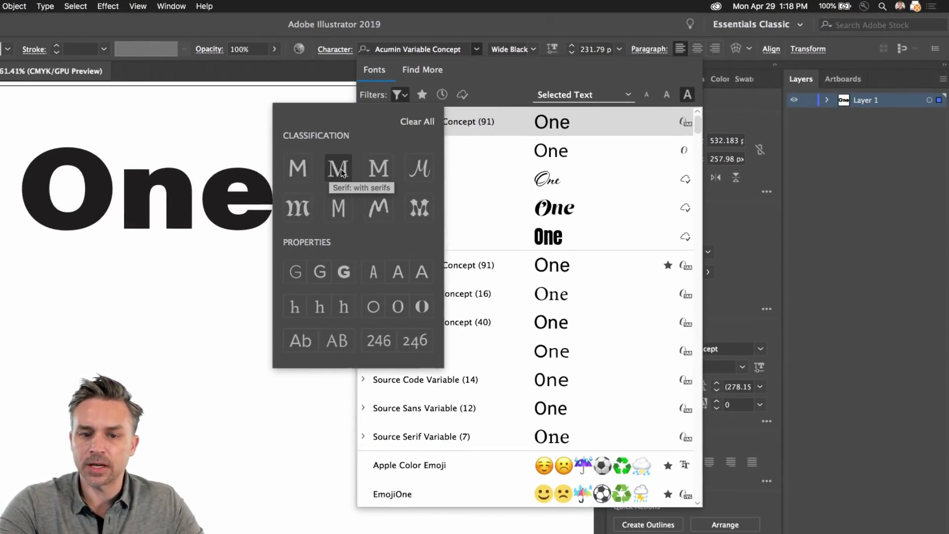
left_click(340, 171)
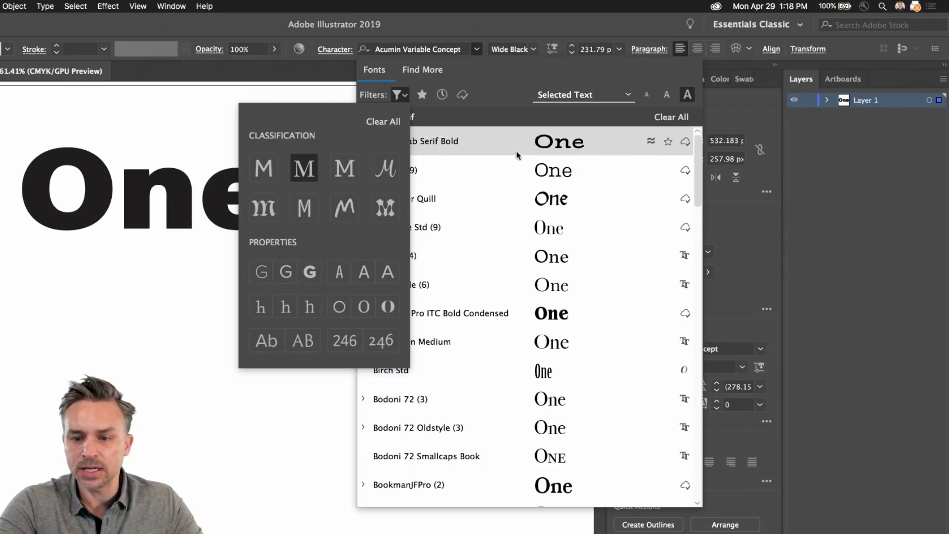
left_click(304, 207)
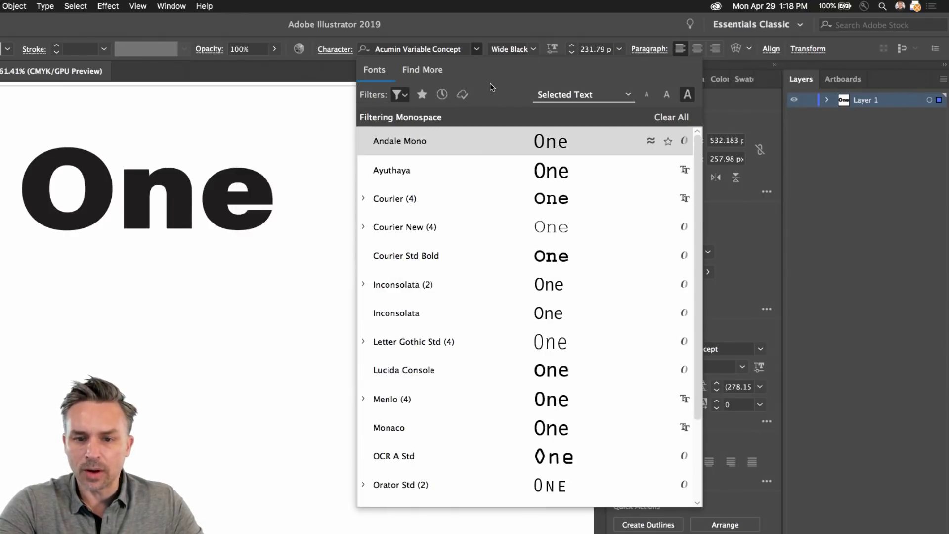
scroll(475, 209, "down", 4)
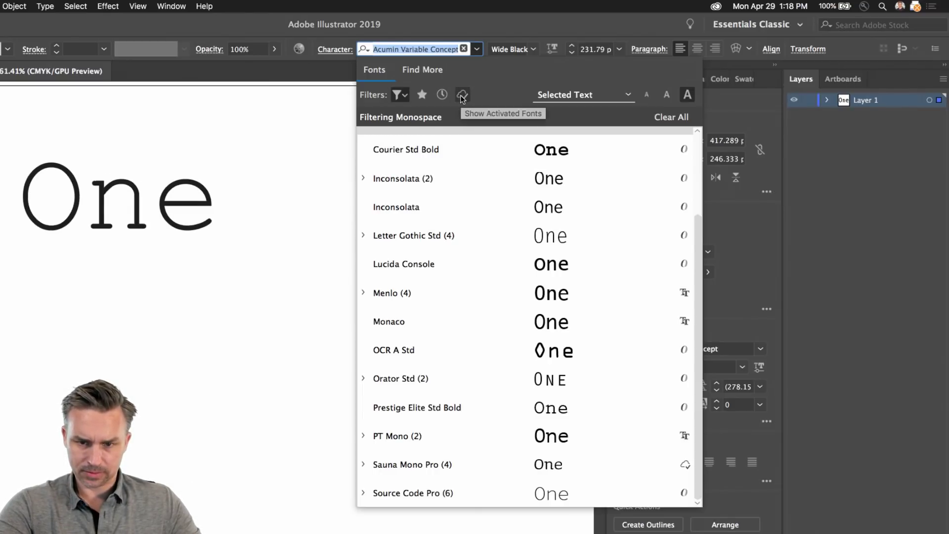
Step: Switch to Find More Adobe Fonts and filter the list to Script fonts
left_click(401, 95)
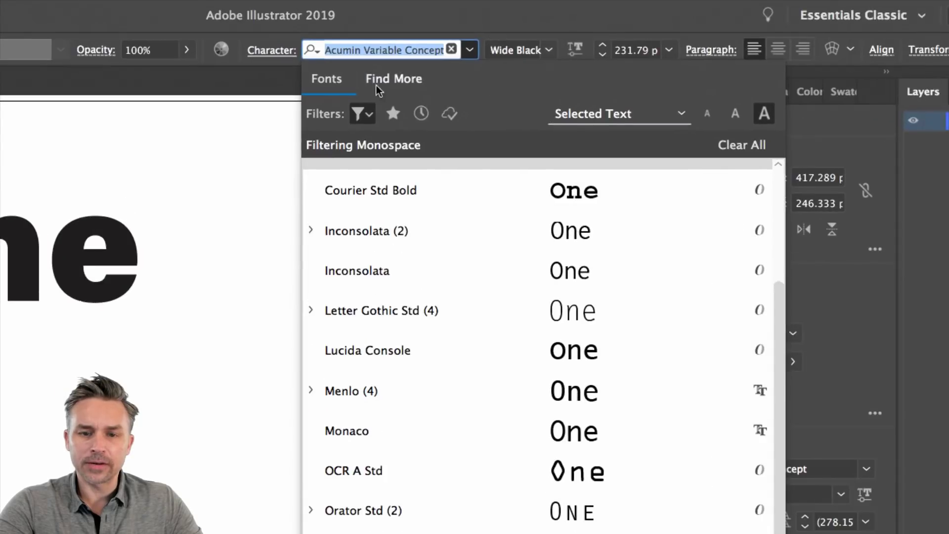
left_click(386, 82)
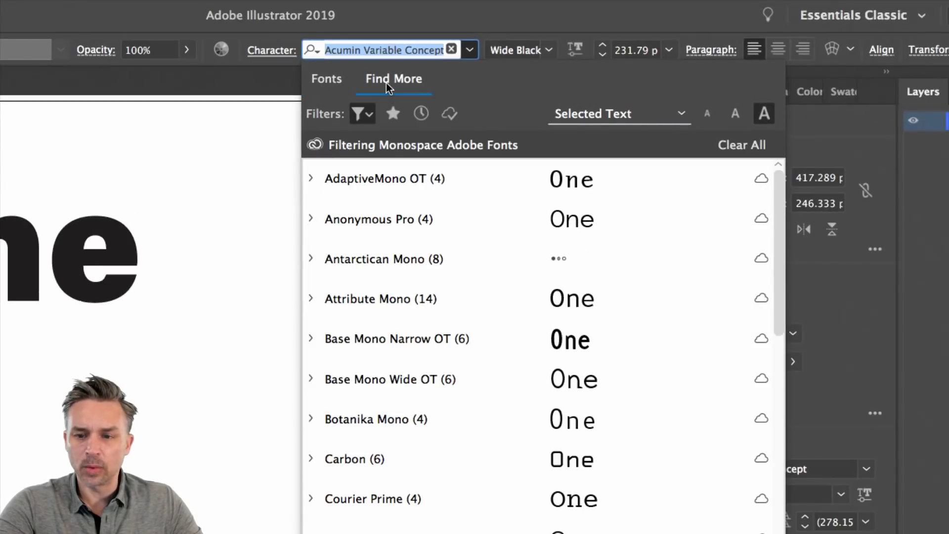
left_click(361, 115)
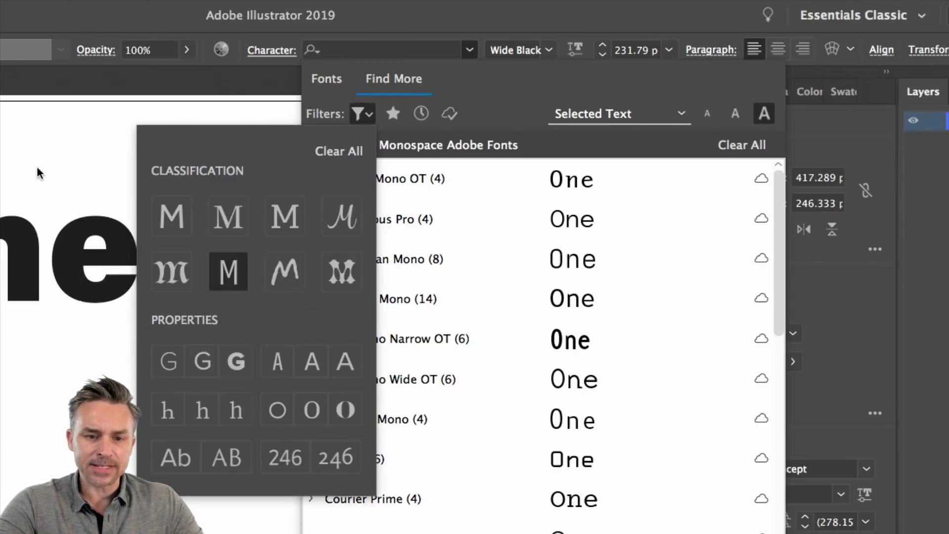
left_click(344, 223)
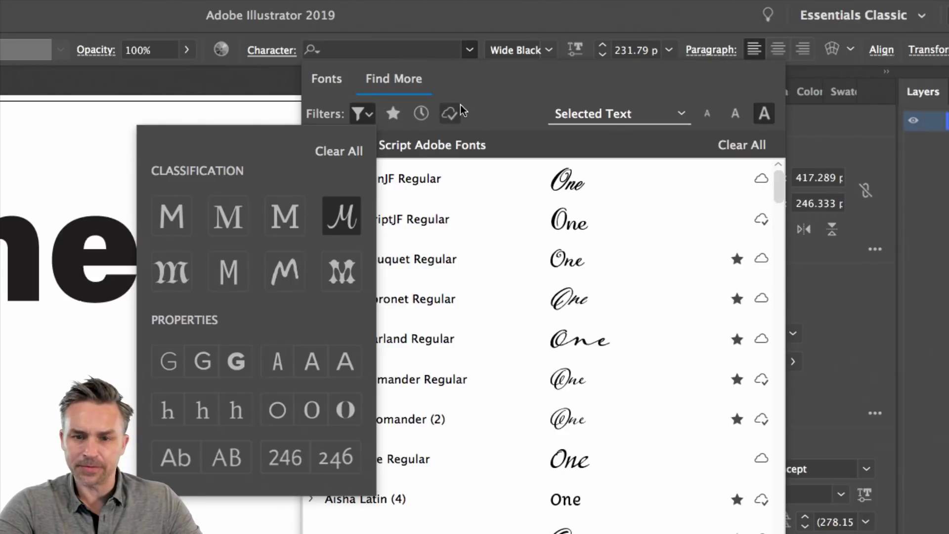
left_click(491, 93)
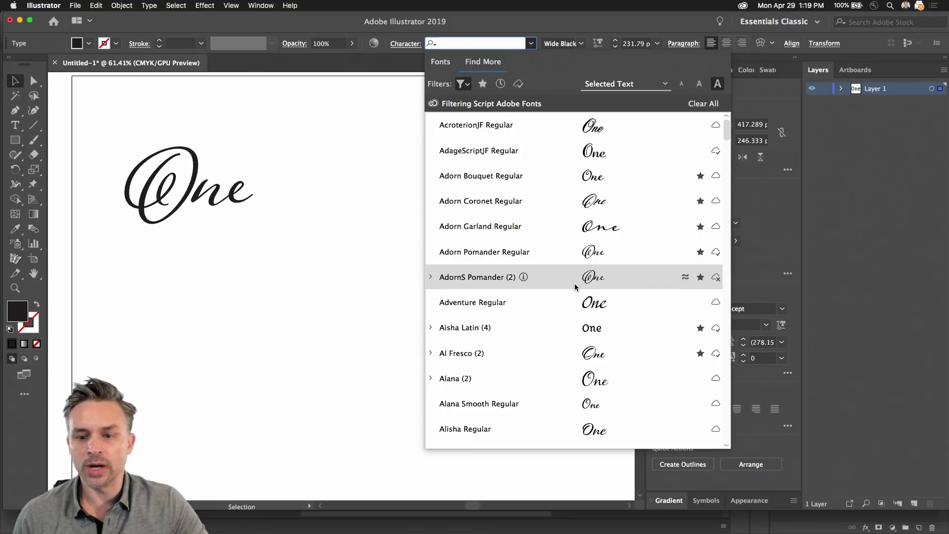
Step: Find Boucherie Cursive in the script list, star it as a favourite and activate it
scroll(576, 369, "down", 3)
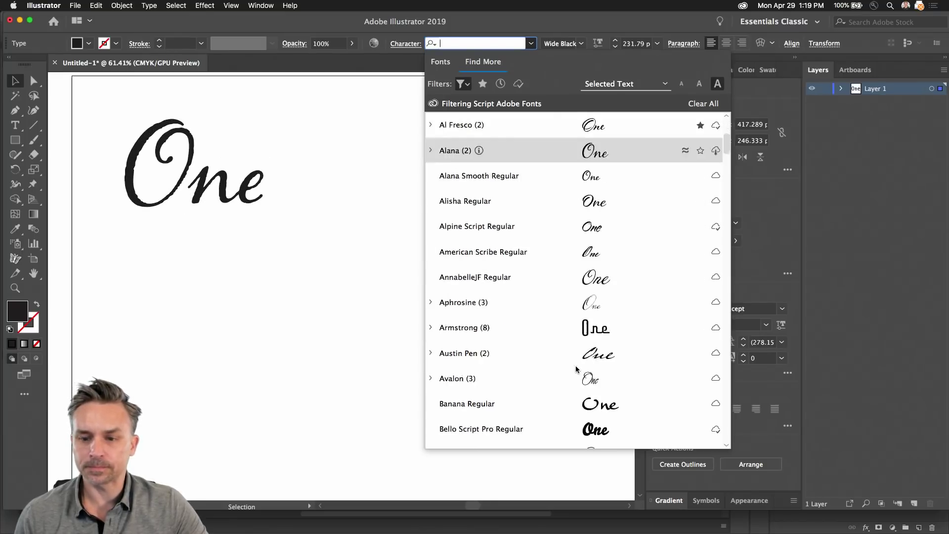
scroll(576, 368, "down", 3)
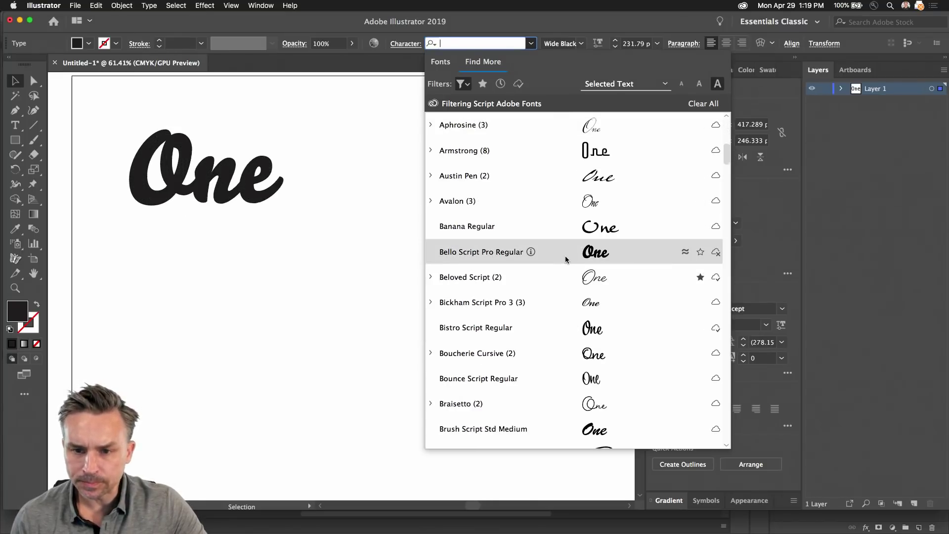
scroll(568, 259, "down", 2)
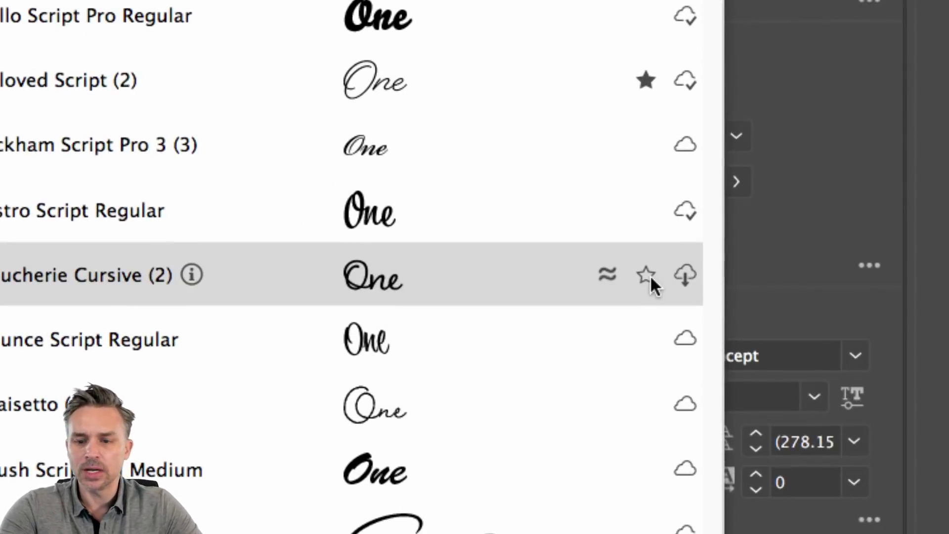
left_click(642, 277)
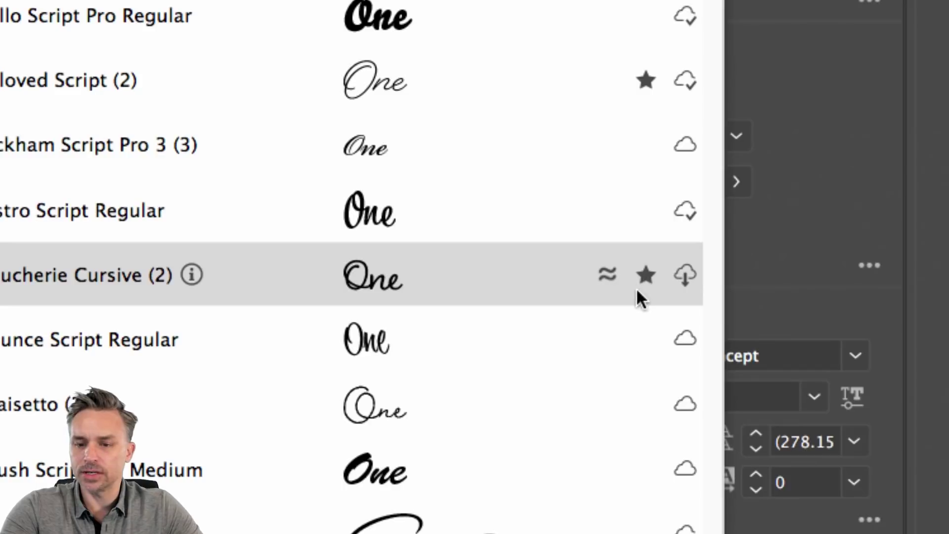
left_click(684, 276)
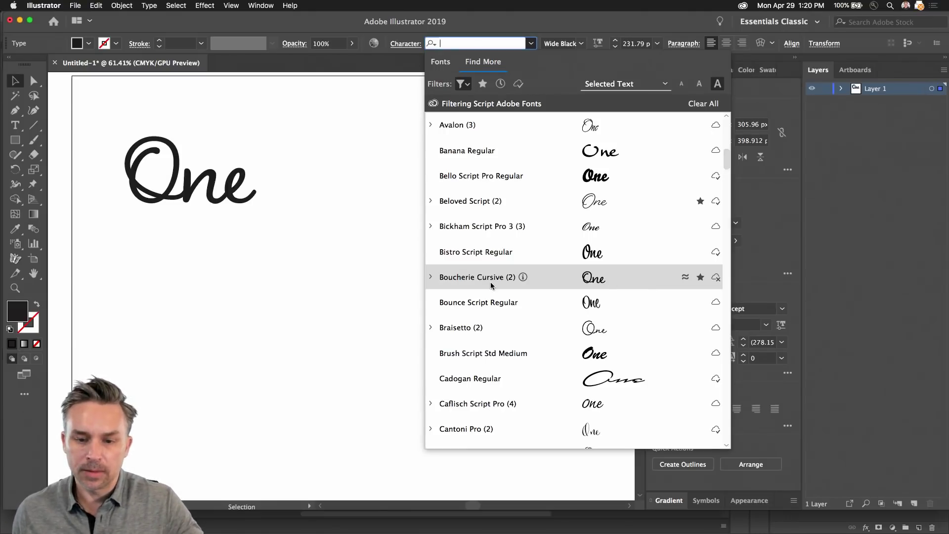
left_click(441, 62)
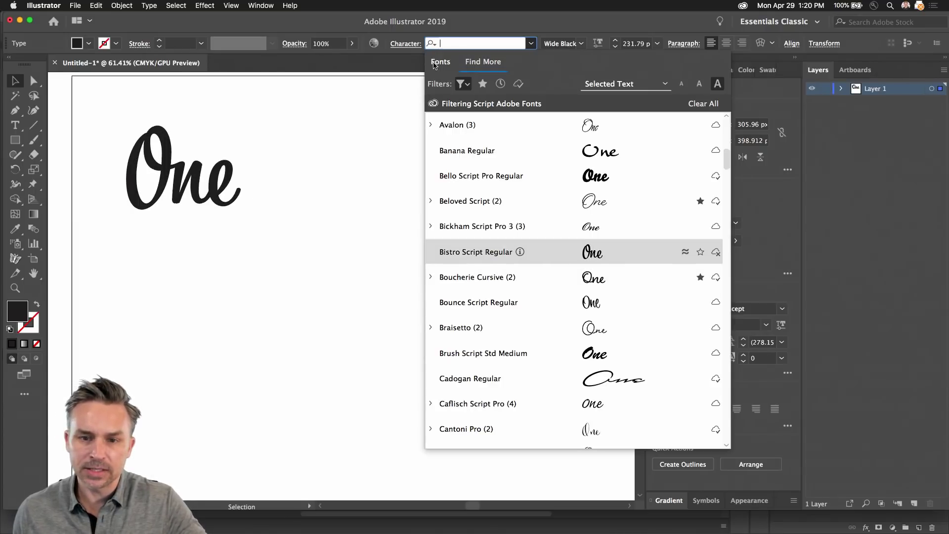
Step: Filter the font list to favourites of every classification and preview them on 'One'
left_click(483, 84)
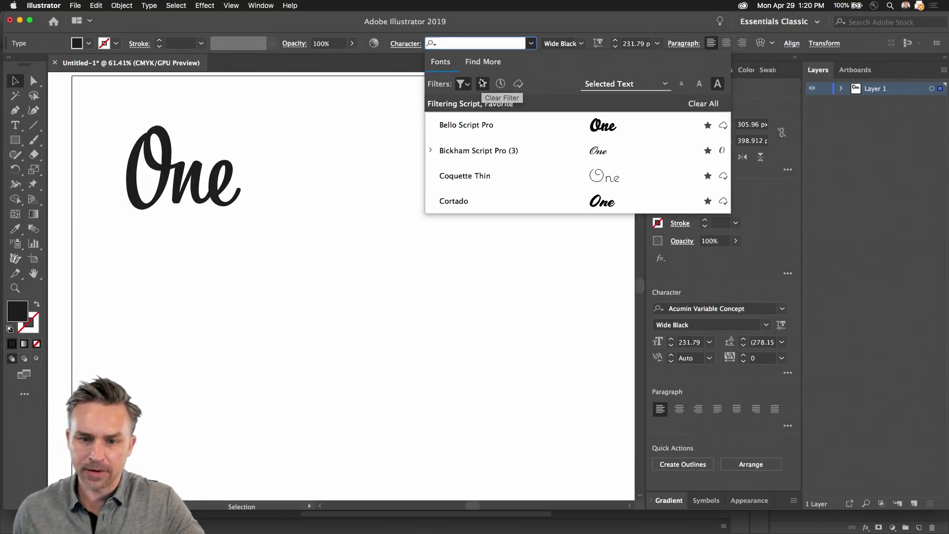
left_click(461, 85)
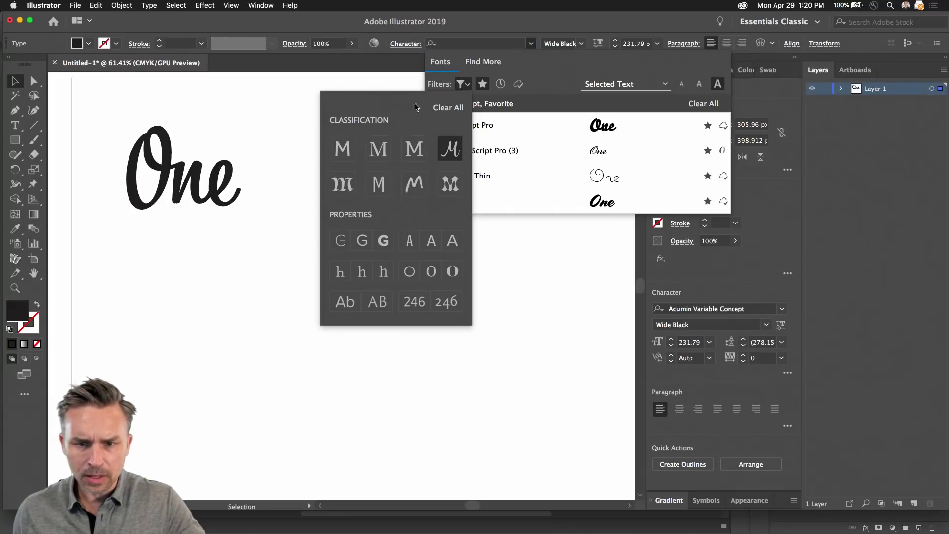
left_click(448, 108)
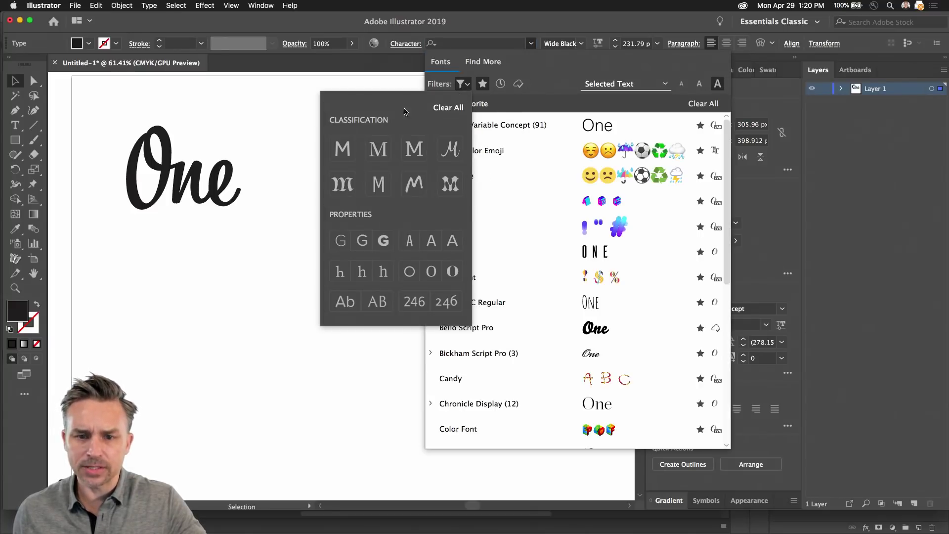
left_click(563, 69)
scroll(526, 363, "down", 5)
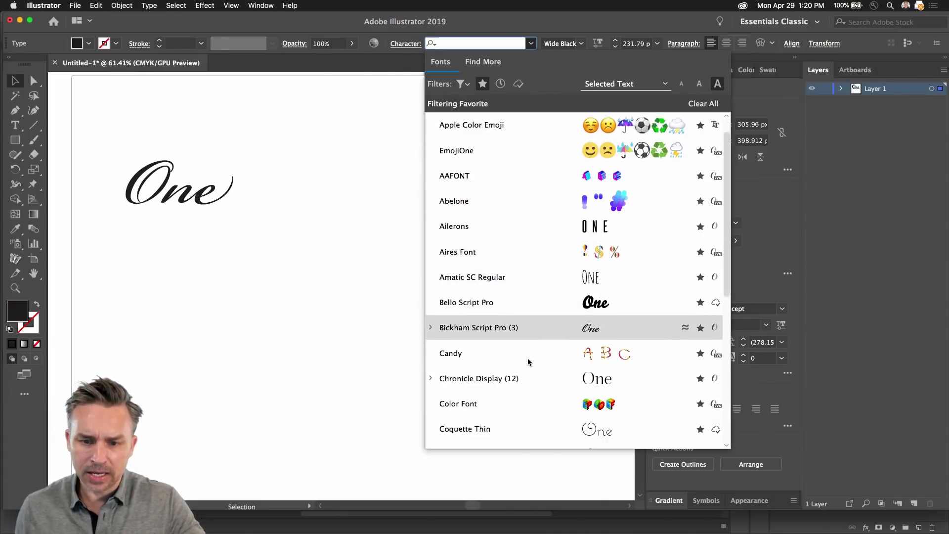
scroll(529, 369, "down", 5)
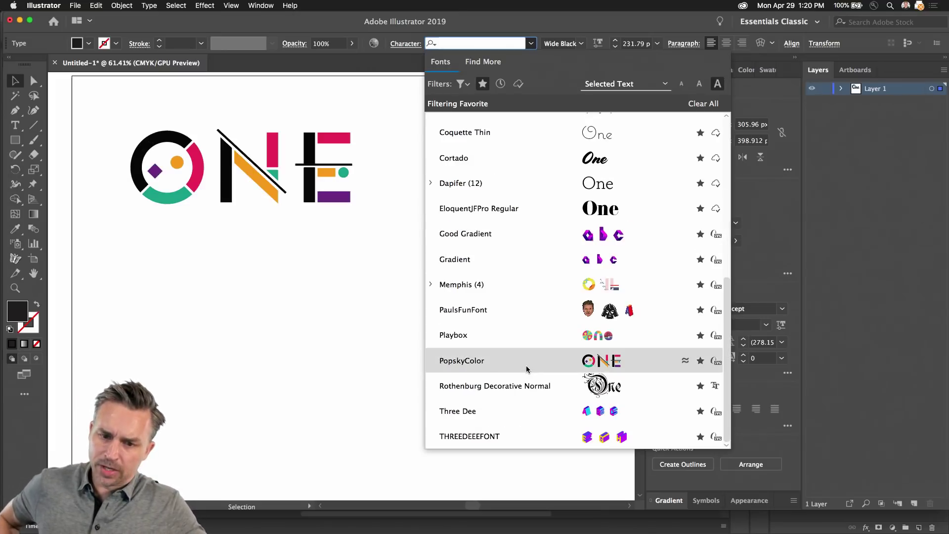
scroll(520, 356, "up", 10)
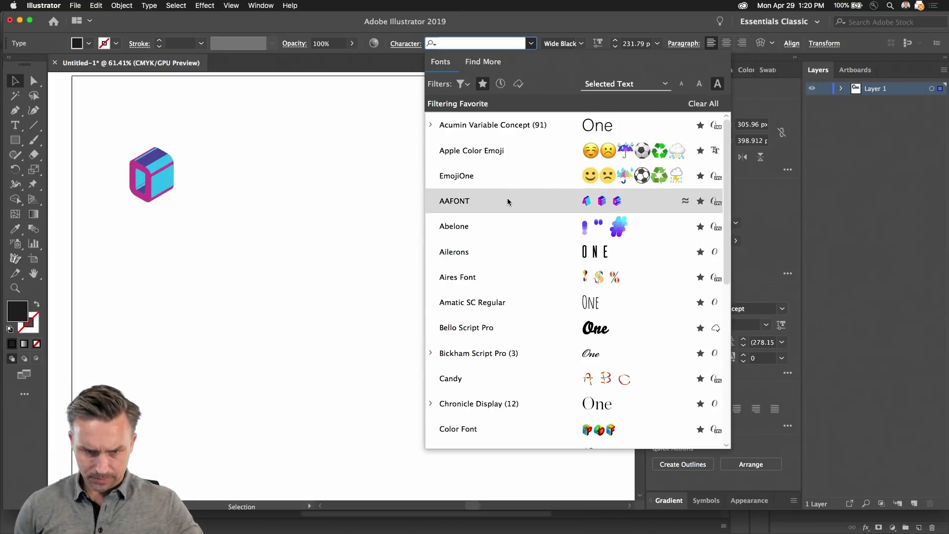
scroll(502, 386, "down", 5)
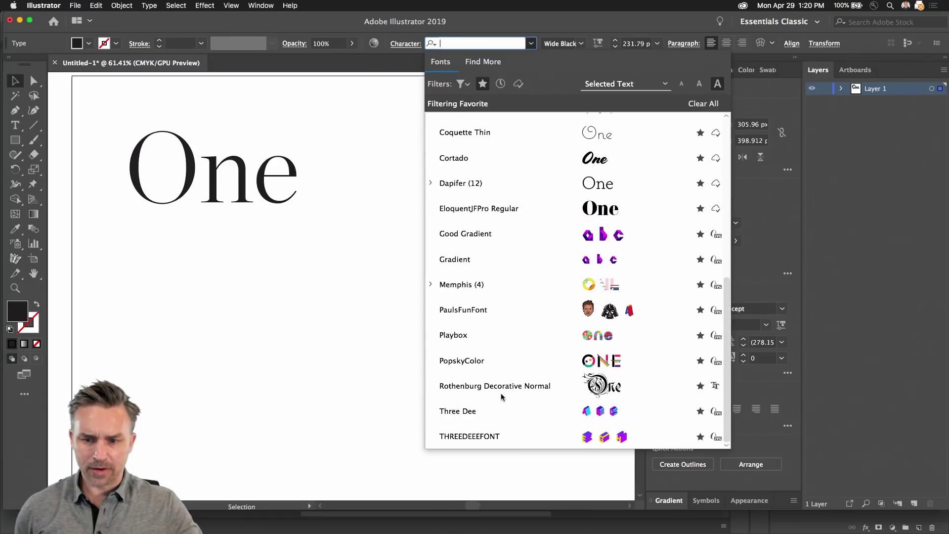
scroll(502, 336, "up", 6)
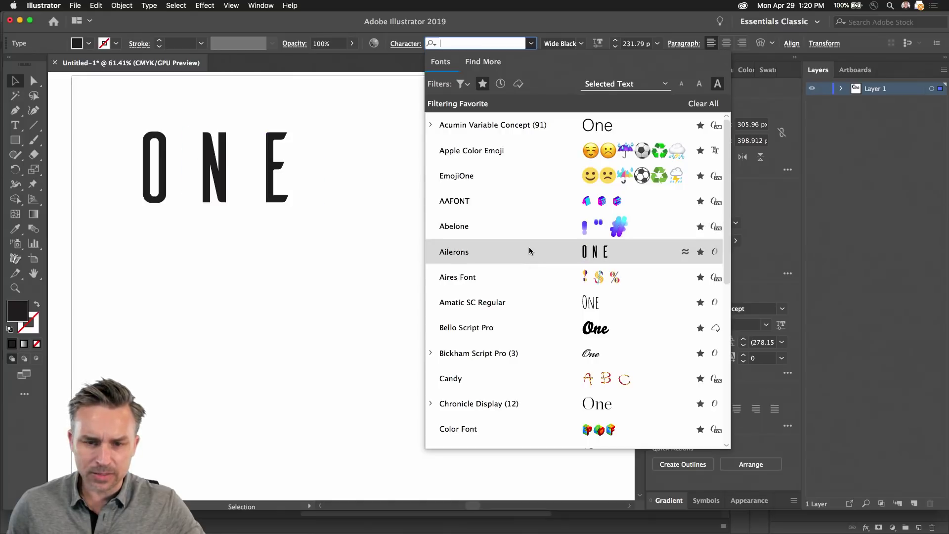
scroll(528, 251, "down", 1)
scroll(509, 207, "up", 1)
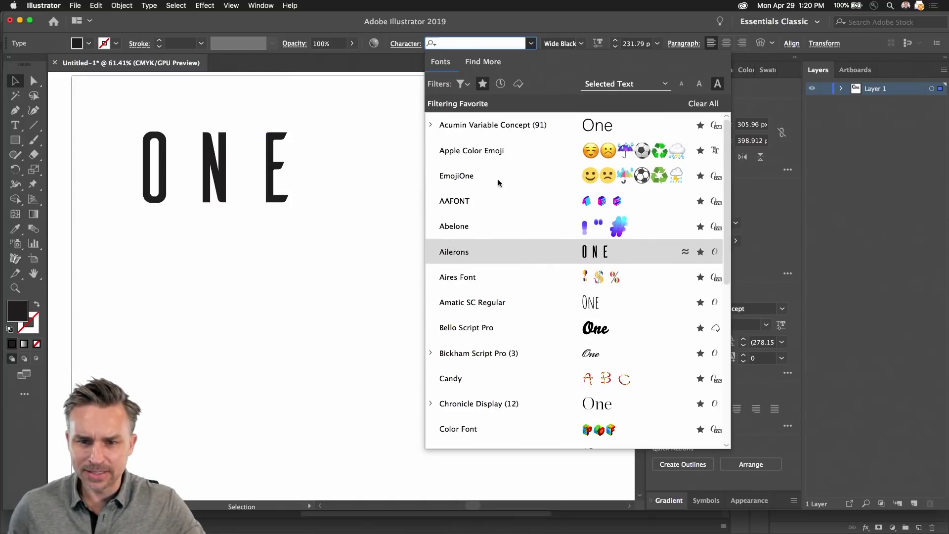
Step: List all active Adobe Fonts instead of favourites and apply Boucherie Cursive Regular to 'One'
left_click(462, 85)
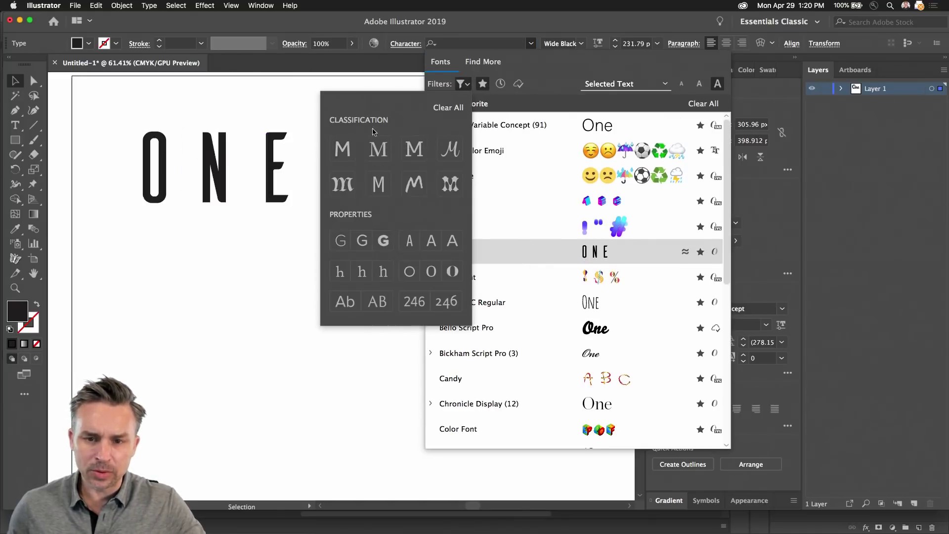
left_click(518, 83)
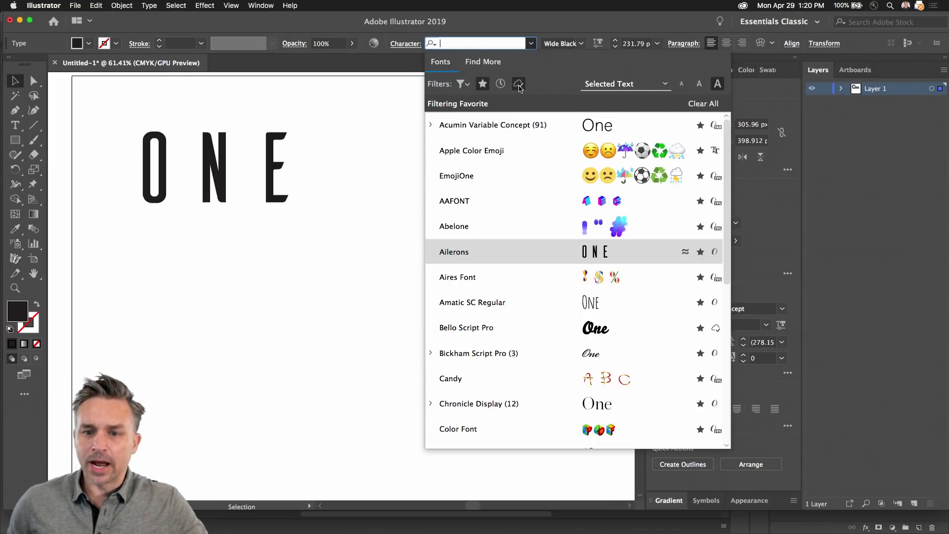
key("Down")
left_click(484, 85)
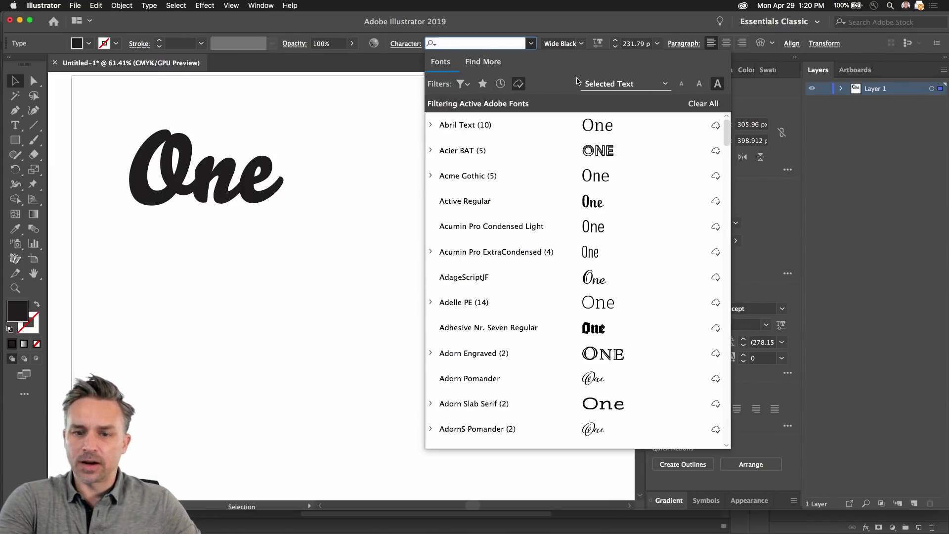
scroll(584, 226, "down", 15)
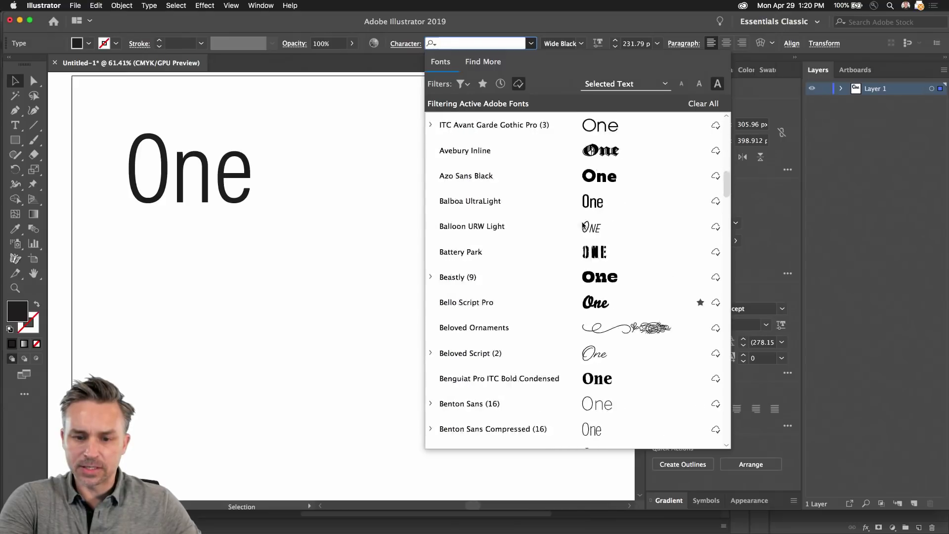
scroll(565, 233, "down", 2)
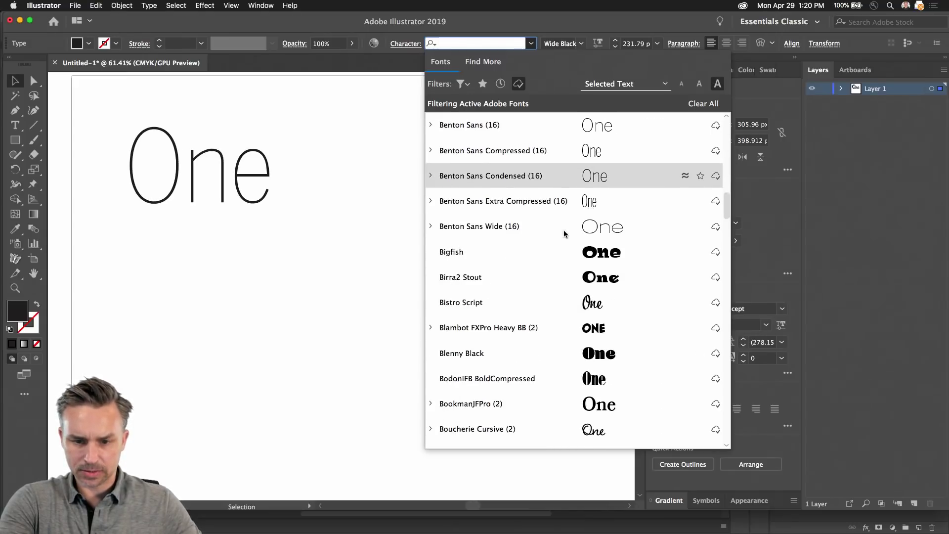
scroll(565, 233, "down", 3)
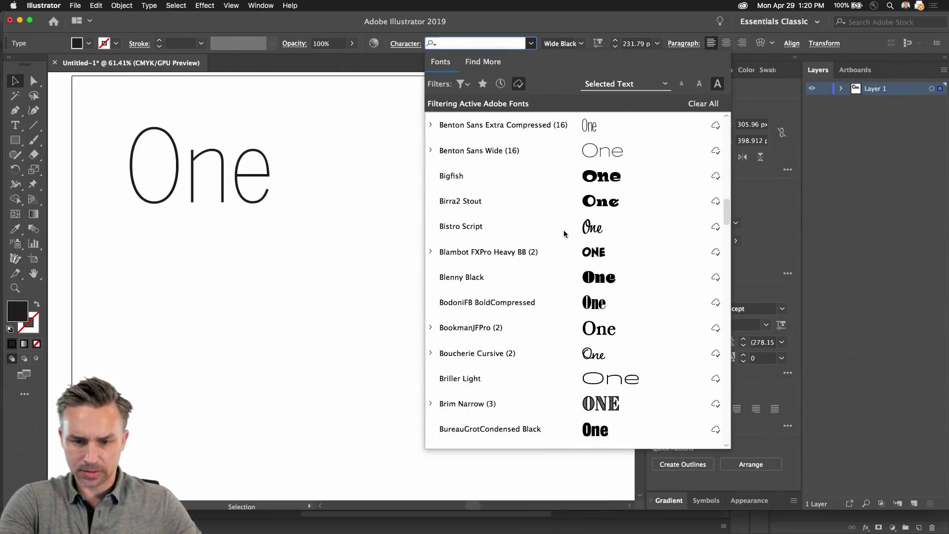
left_click(490, 357)
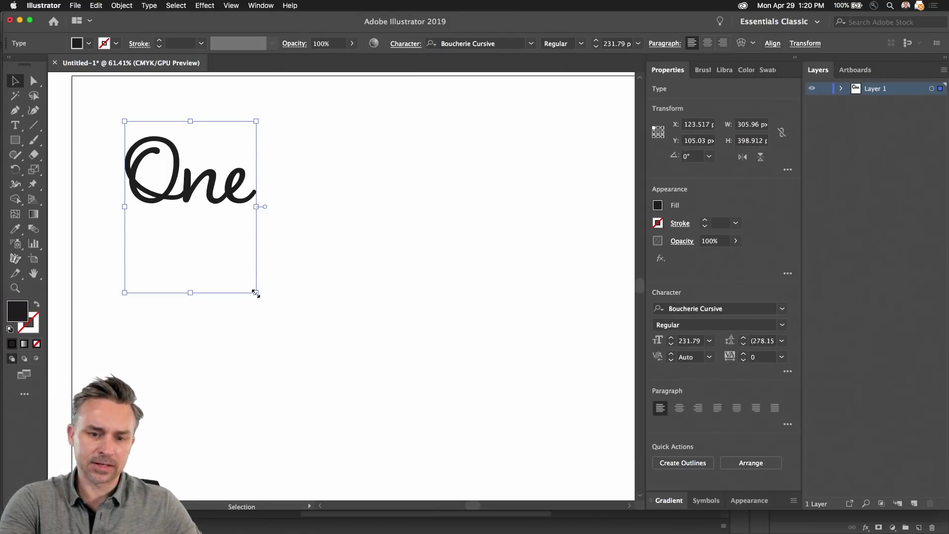
Step: Enlarge 'One' to 394.31 pt, place it at left and Alt+Shift-drag a copy to the right
left_click_drag(256, 292, 348, 412)
left_click_drag(187, 238, 376, 262)
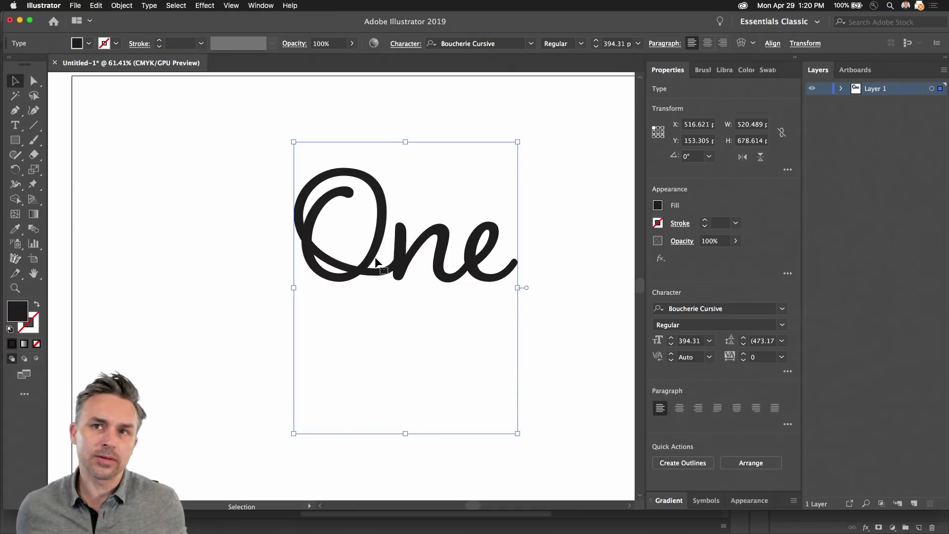
left_click_drag(376, 262, 417, 271)
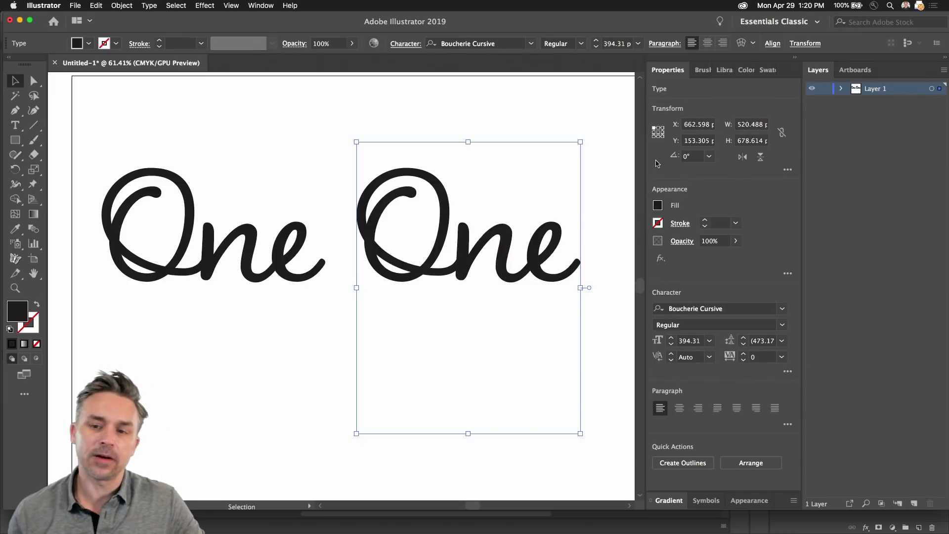
left_click(782, 309)
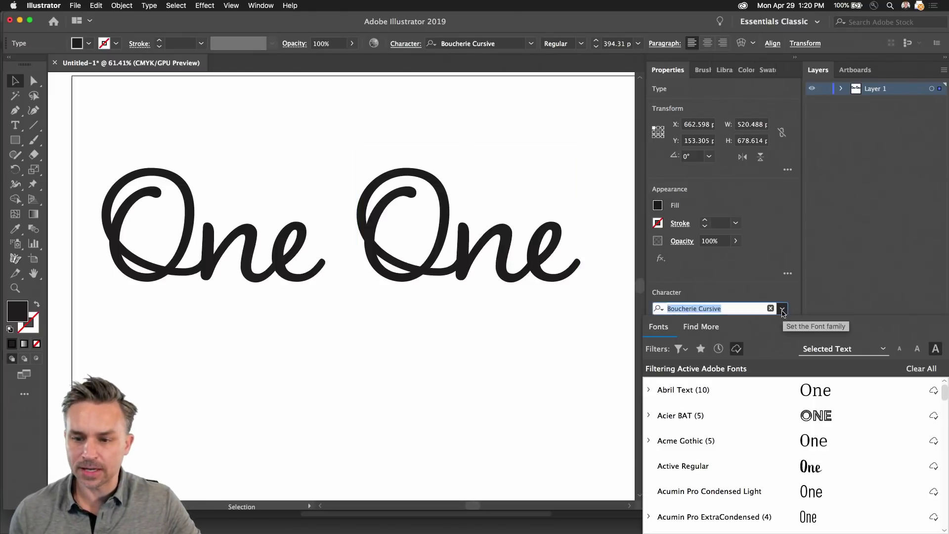
Step: Set the copy in PopskyColor from favourites, move it below the script 'One', and minimise Illustrator
left_click(700, 349)
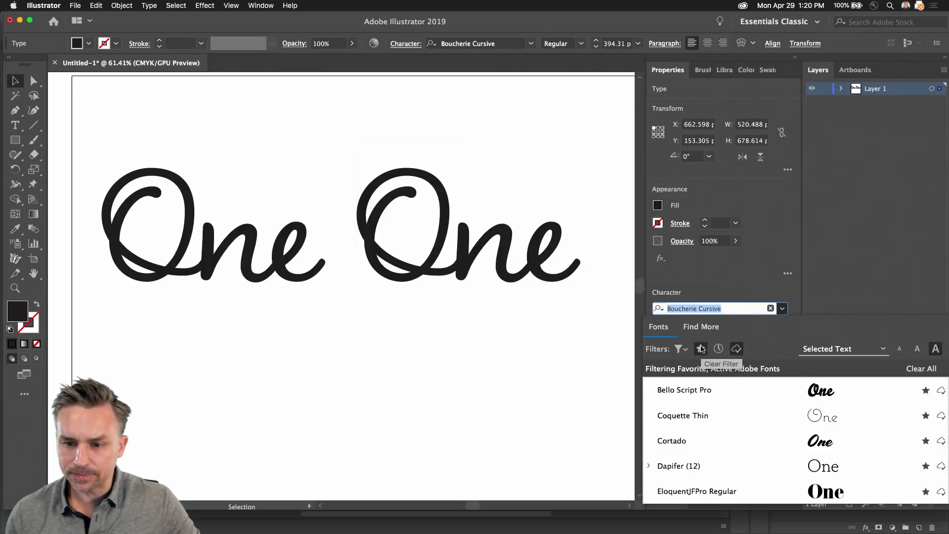
left_click(737, 349)
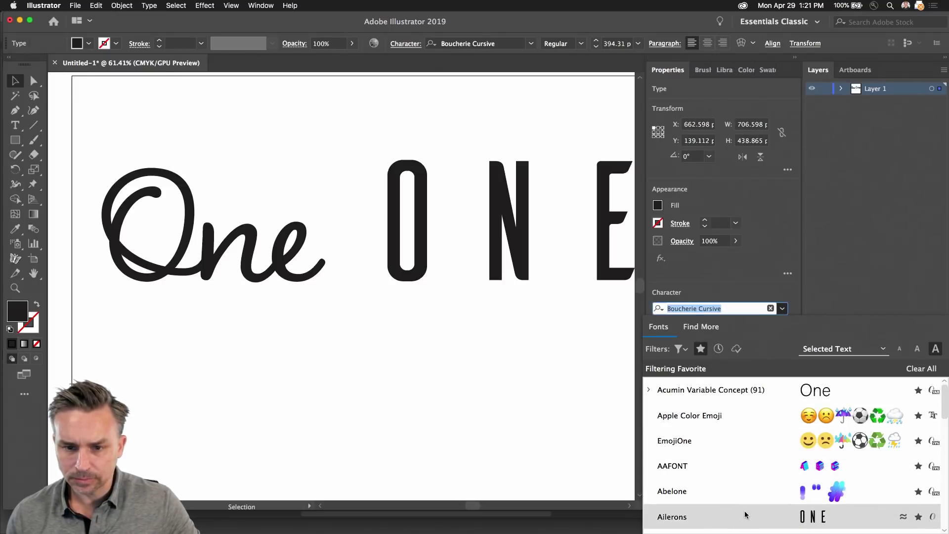
scroll(744, 515, "down", 5)
scroll(739, 457, "down", 5)
scroll(737, 453, "up", 5)
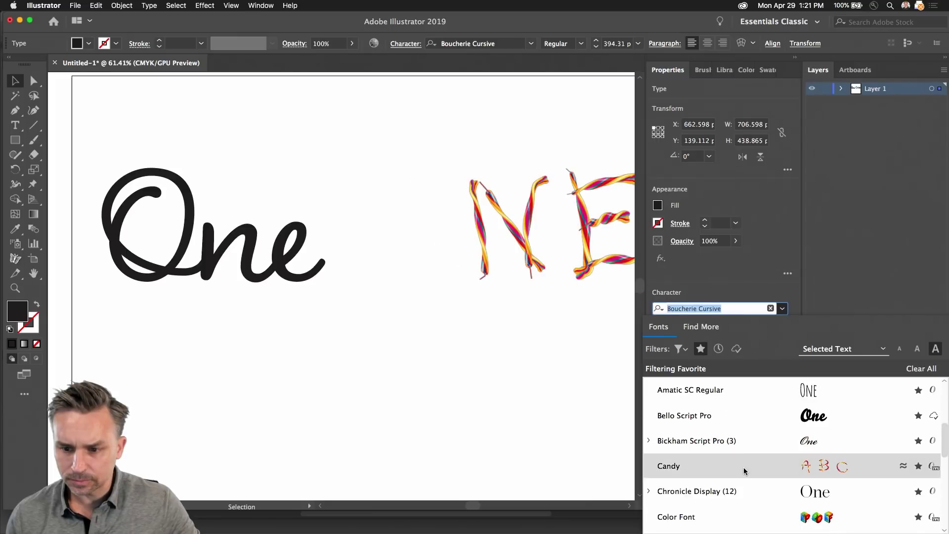
scroll(742, 462, "down", 2)
scroll(746, 469, "down", 4)
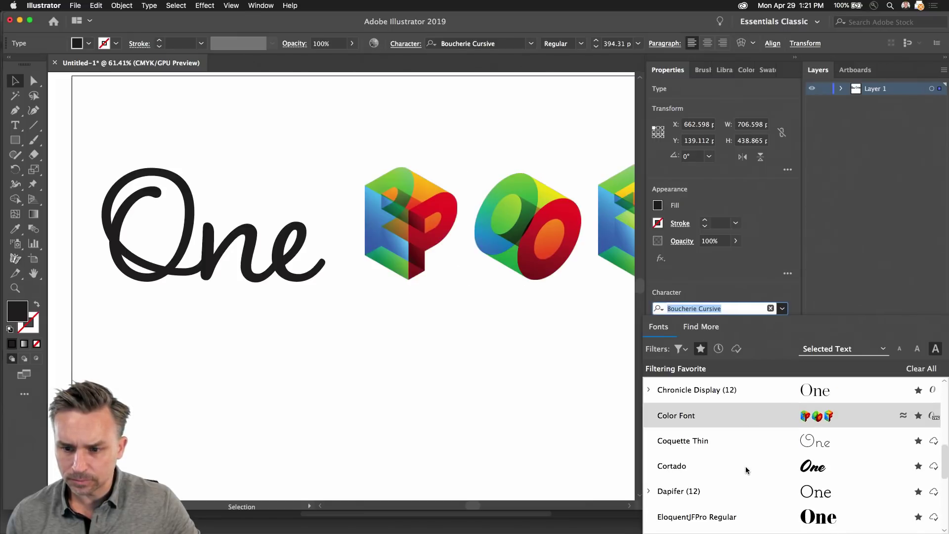
scroll(749, 470, "down", 5)
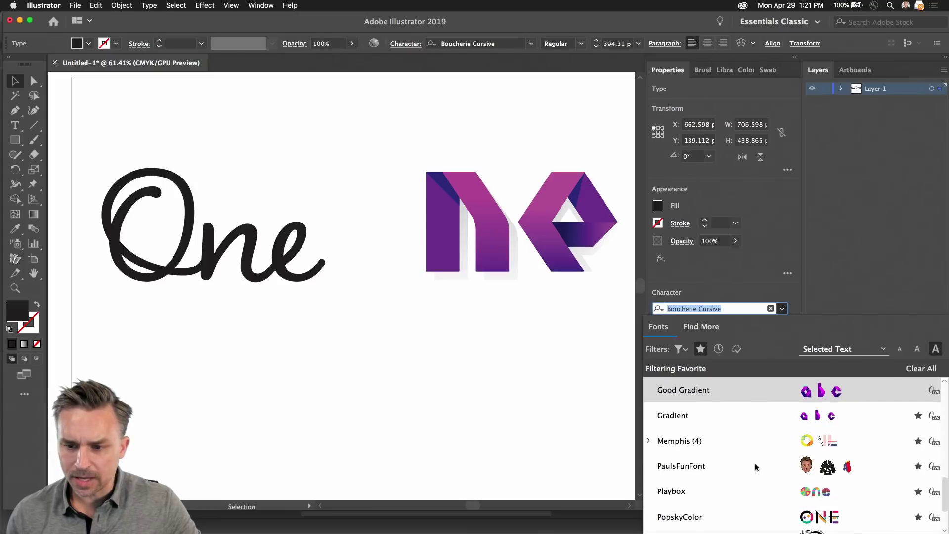
left_click(756, 491)
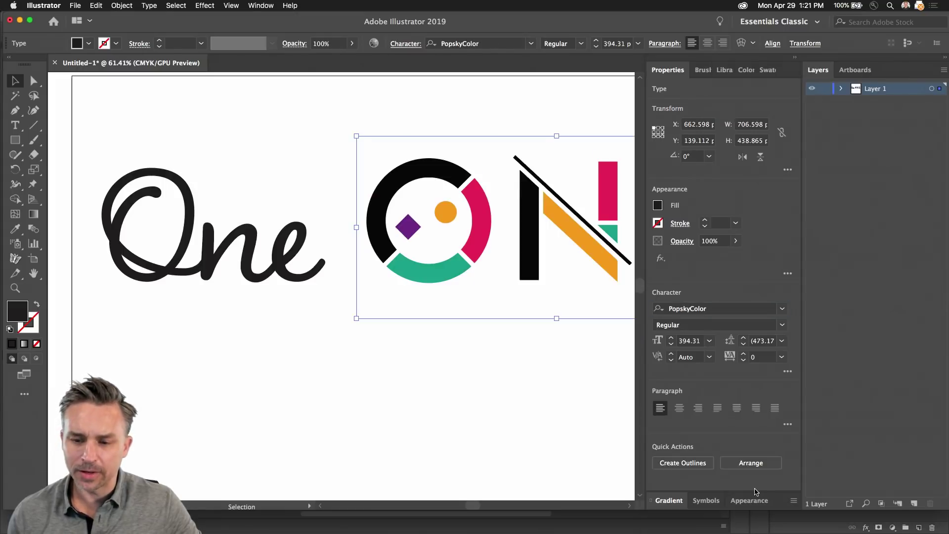
left_click_drag(404, 174, 177, 331)
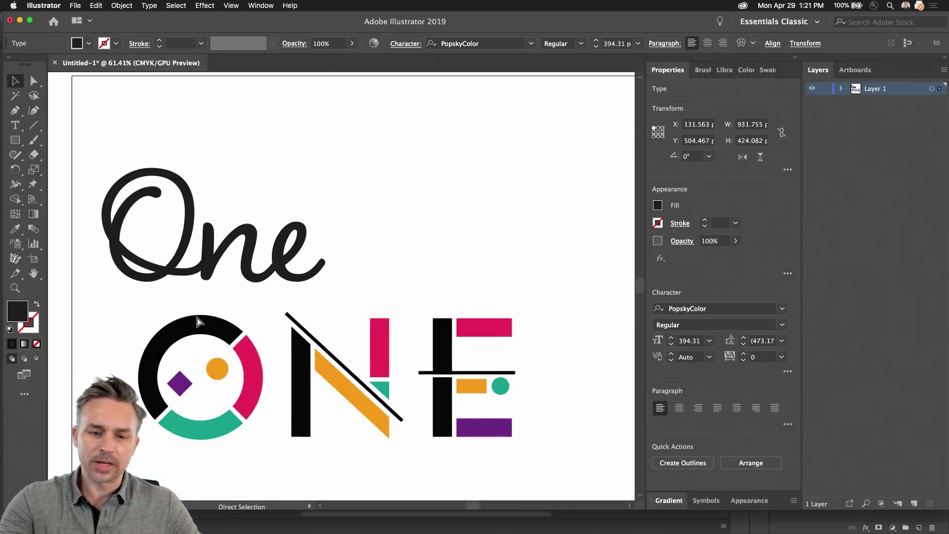
left_click(20, 20)
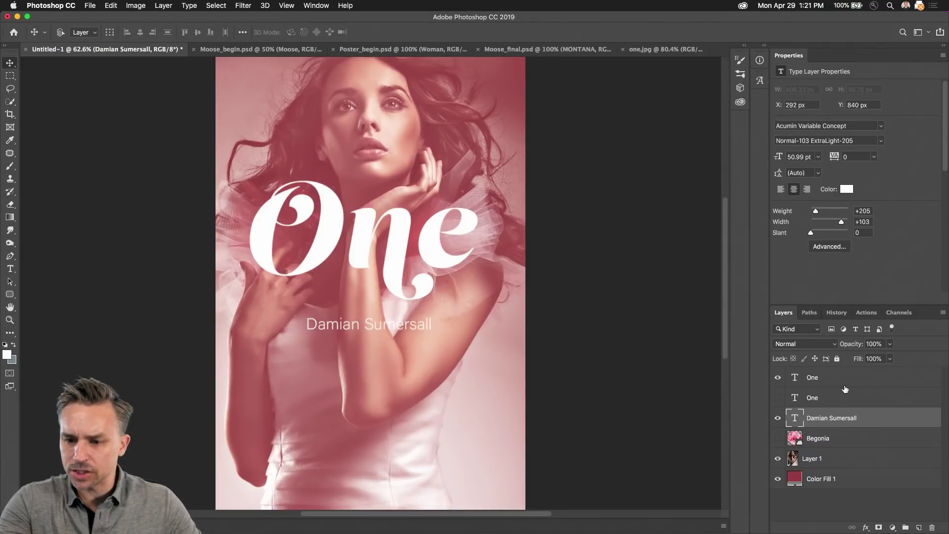
Step: Duplicate the One title layer and set it in PopskyColor Regular, searching 'pop' across All Classes
left_click(868, 378)
left_click_drag(868, 378, 919, 527)
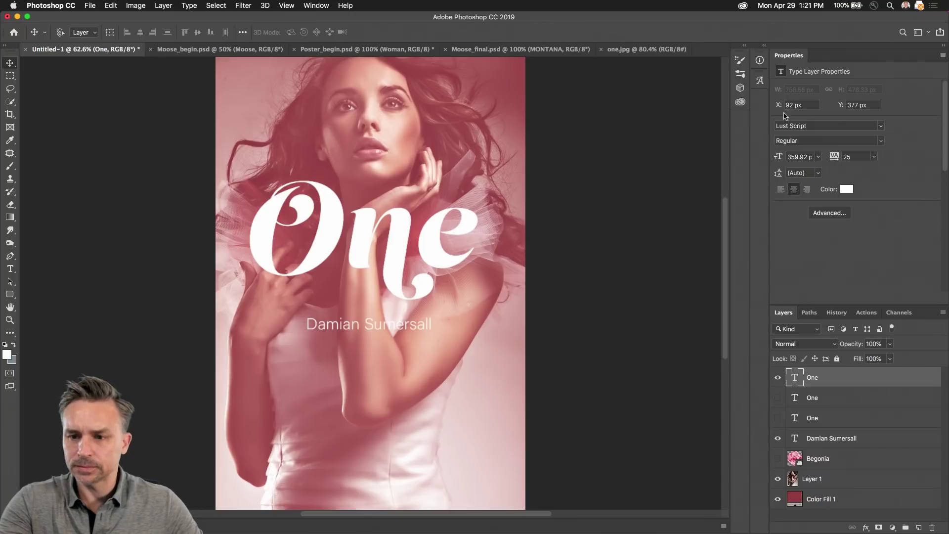
left_click(777, 126)
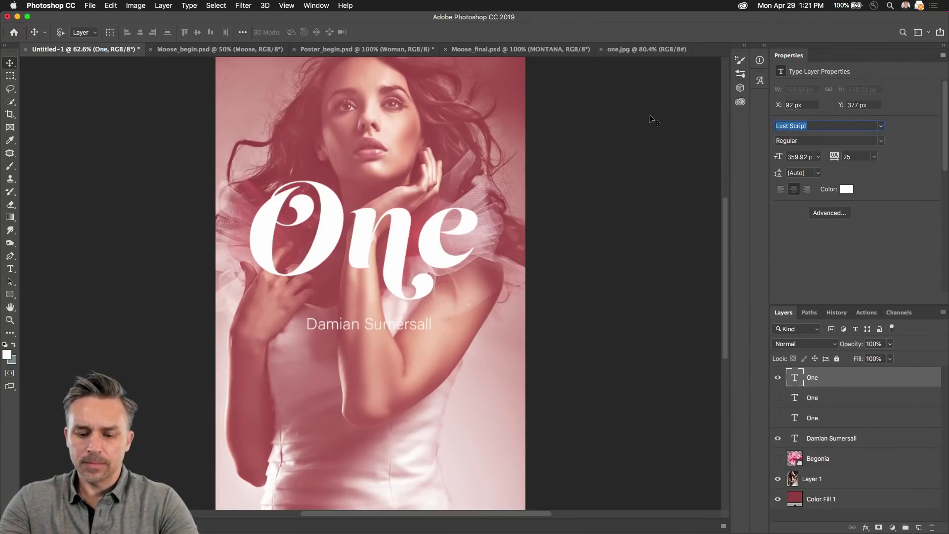
type("pop")
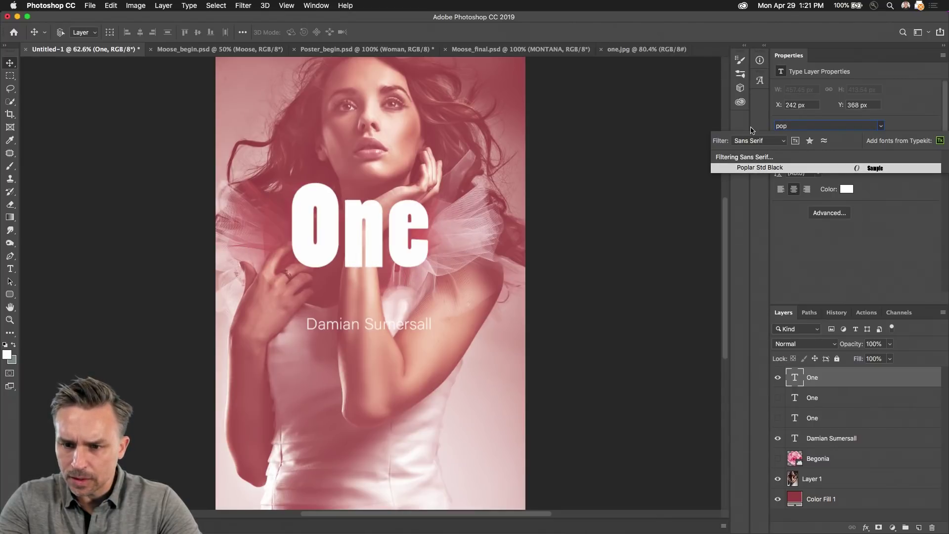
left_click(742, 142)
left_click(736, 110)
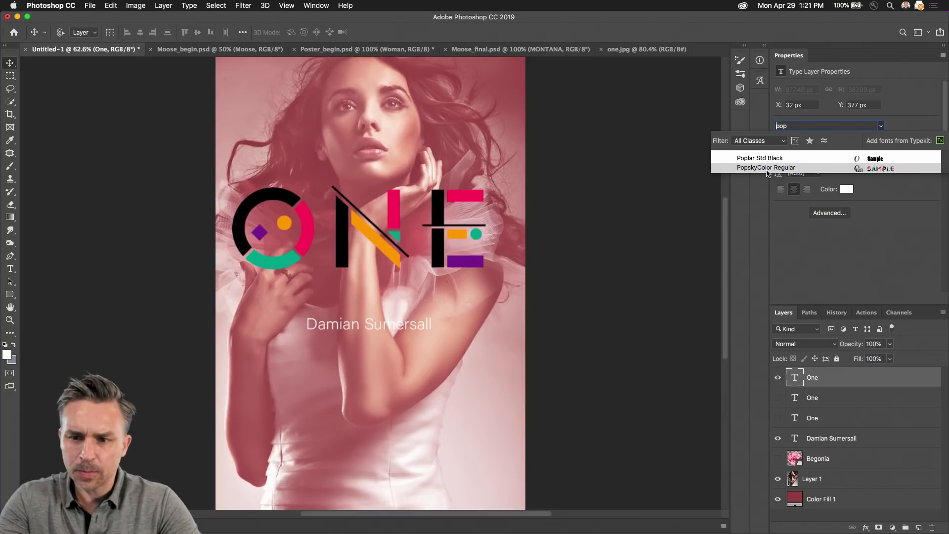
left_click(767, 168)
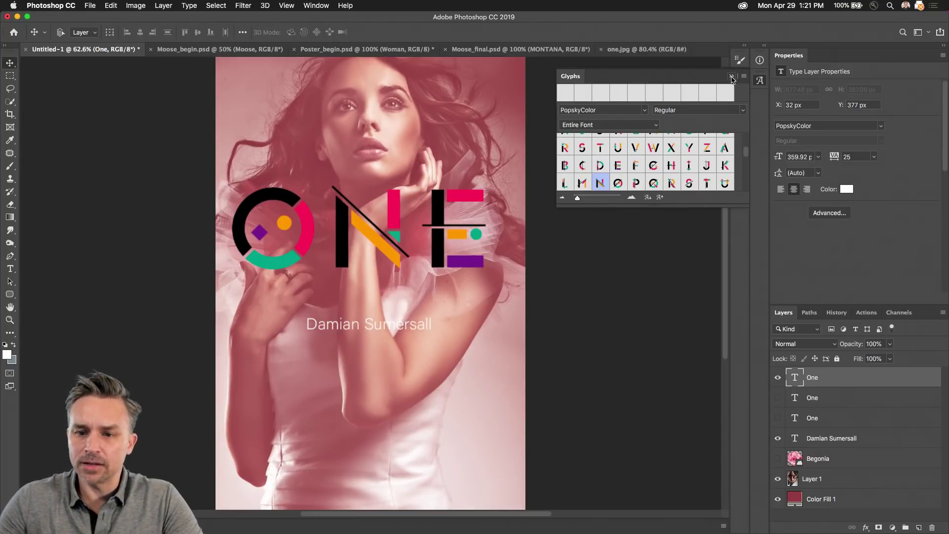
Step: Enlarge the Glyphs panel to display the full PopskyColor character set
left_click_drag(650, 205, 649, 449)
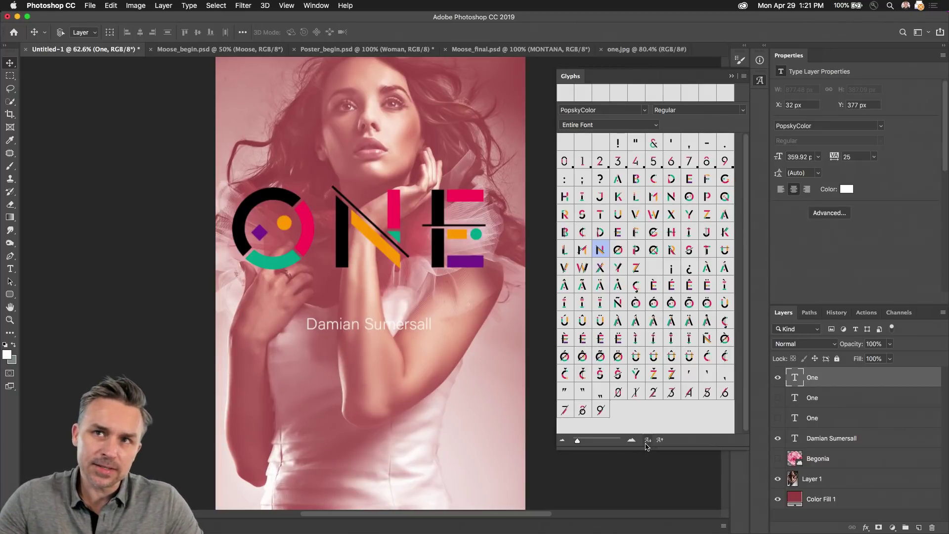
mouse_move(264, 533)
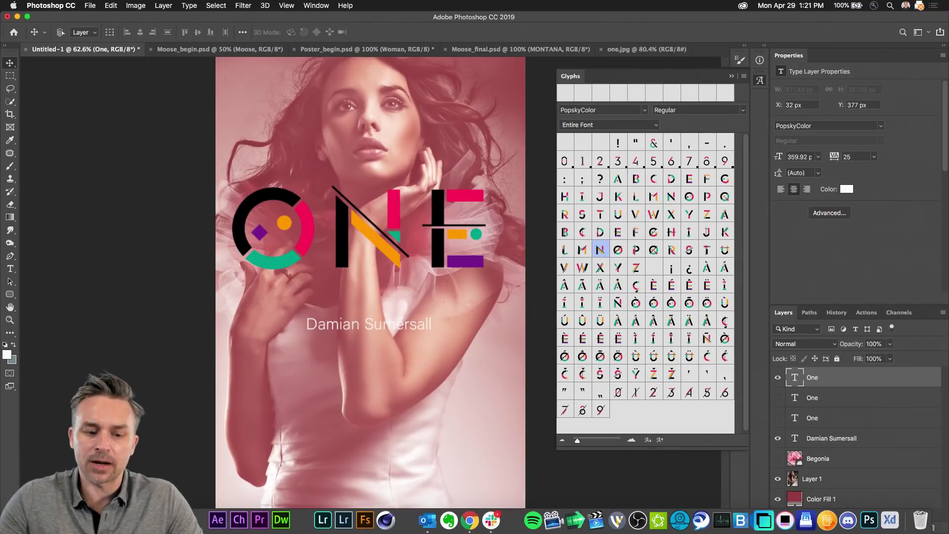
left_click(196, 519)
Step: Show Illustrator's Libraries panel, then minimise Illustrator to return to the Photoshop poster
left_click(260, 6)
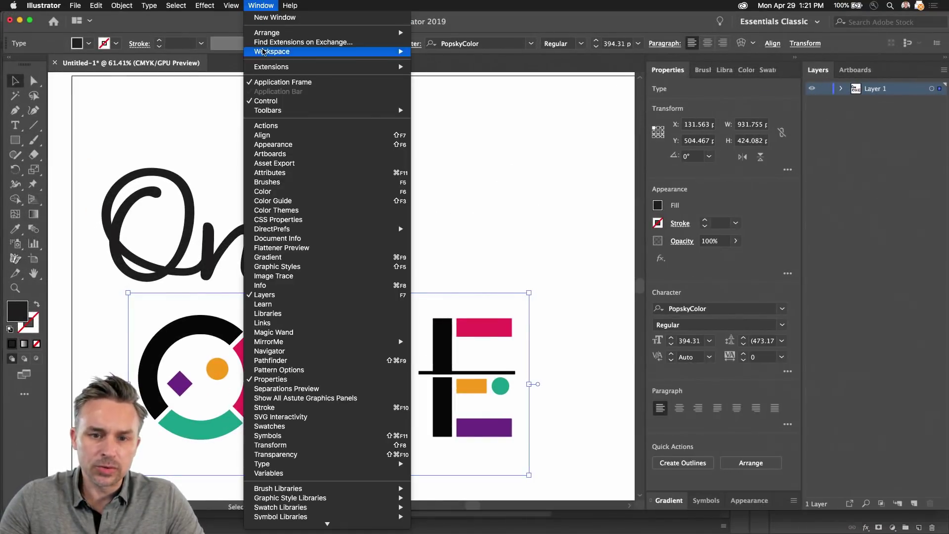
mouse_move(264, 68)
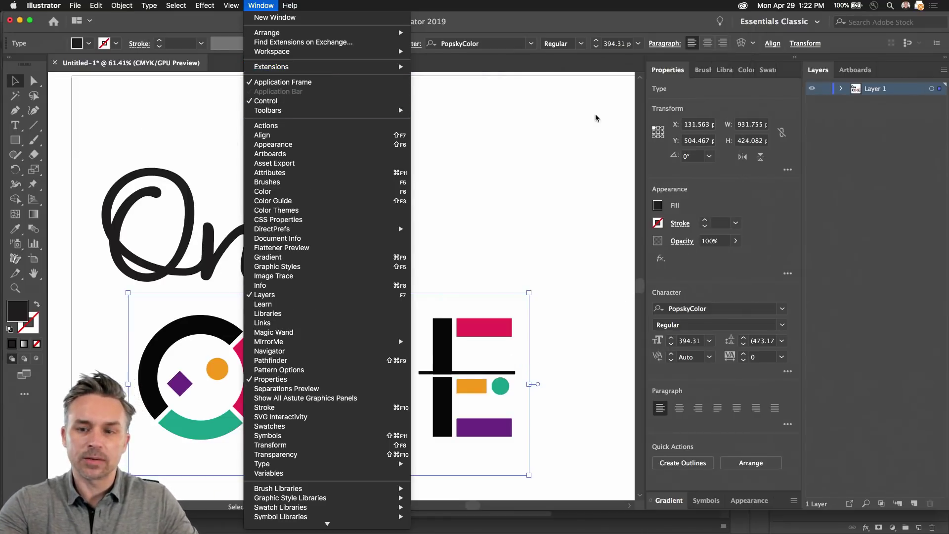
left_click(587, 123)
left_click(724, 69)
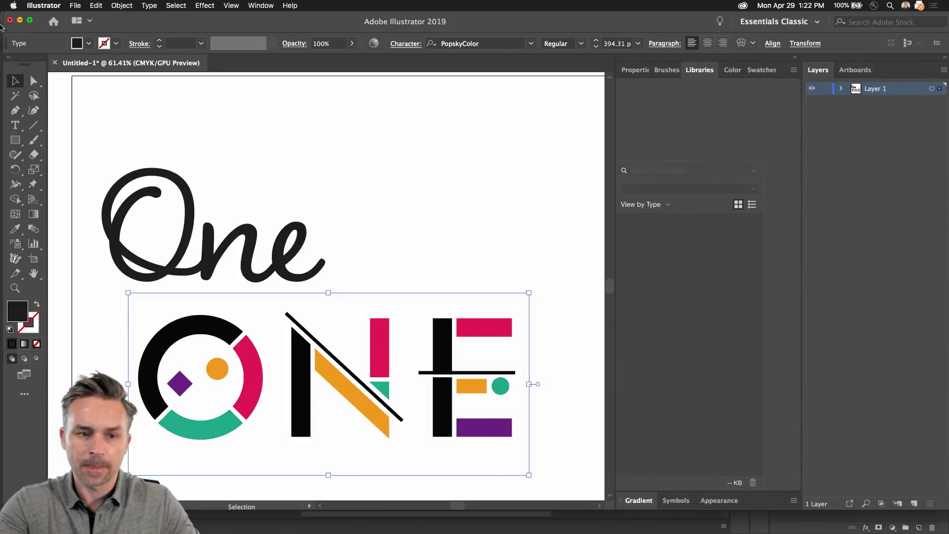
left_click(19, 21)
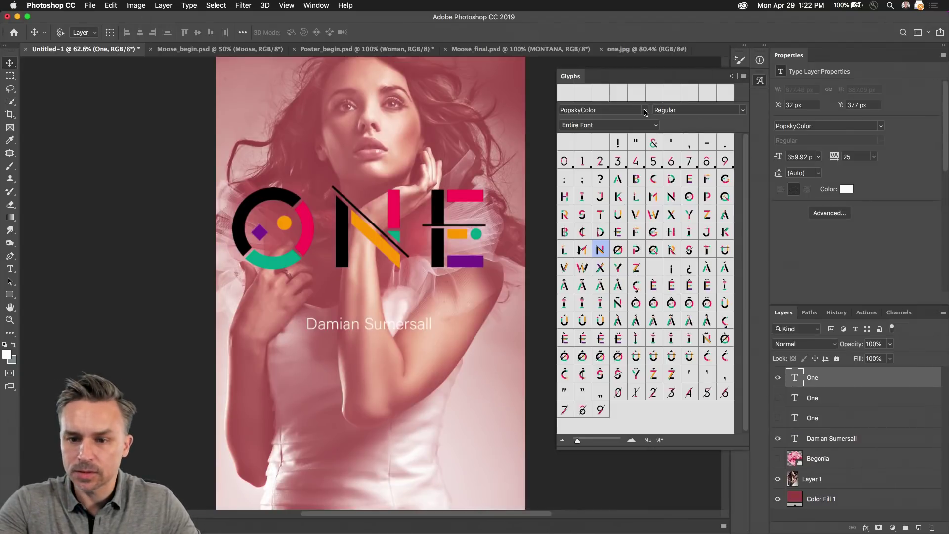
Step: Collapse the Glyphs panel without changing its font
left_click(644, 111)
scroll(646, 112, "up", 10)
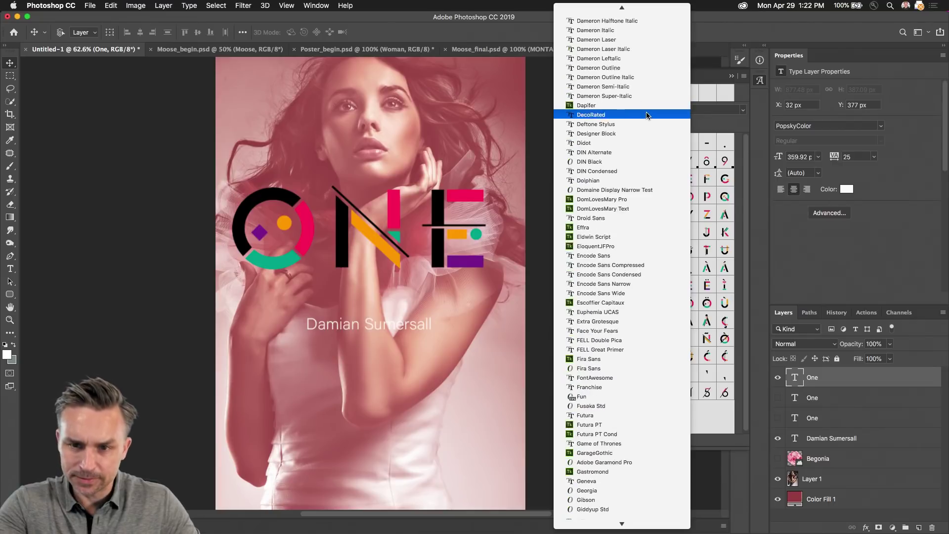
scroll(647, 113, "up", 10)
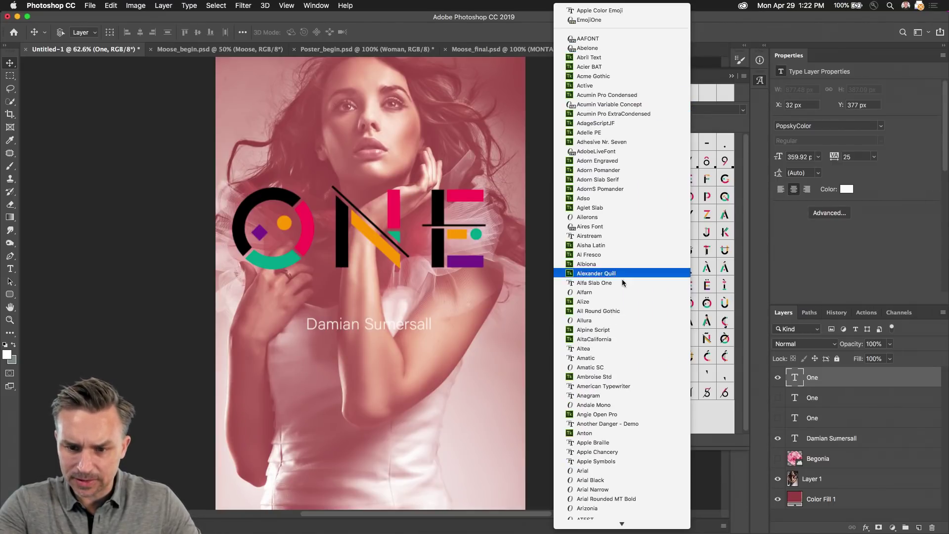
left_click(818, 276)
left_click(732, 76)
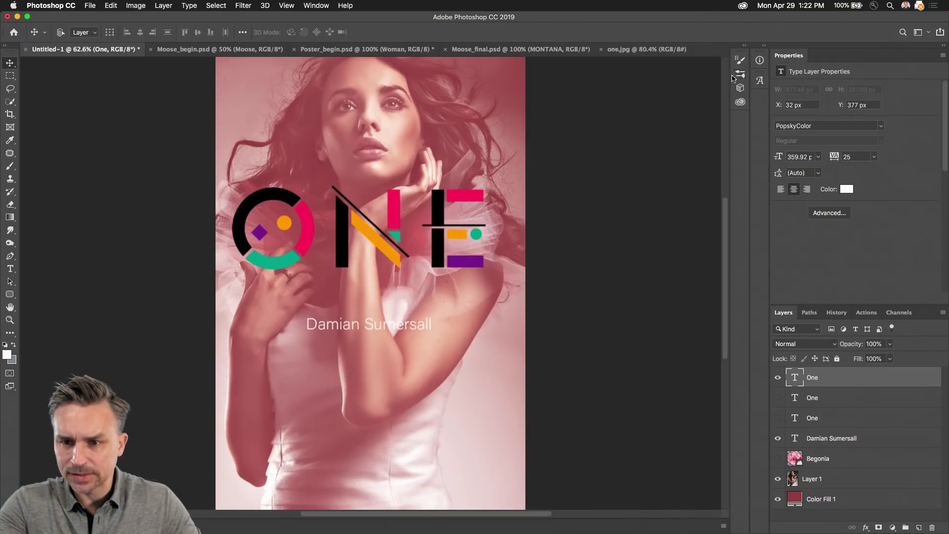
Step: Test-place a 3D letter from the Fonts library, delete it, and show the script One instead of PopskyColor
left_click(744, 46)
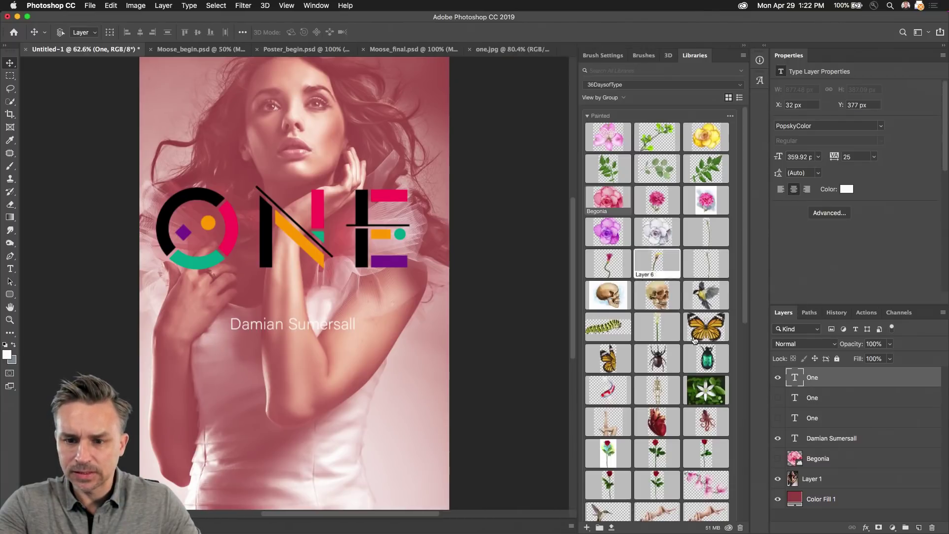
left_click(613, 86)
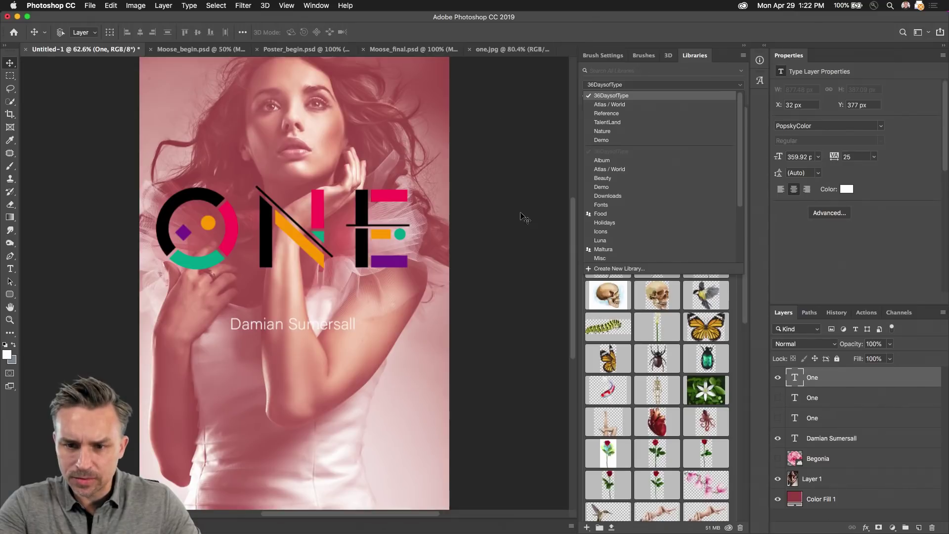
left_click(601, 205)
scroll(639, 199, "down", 10)
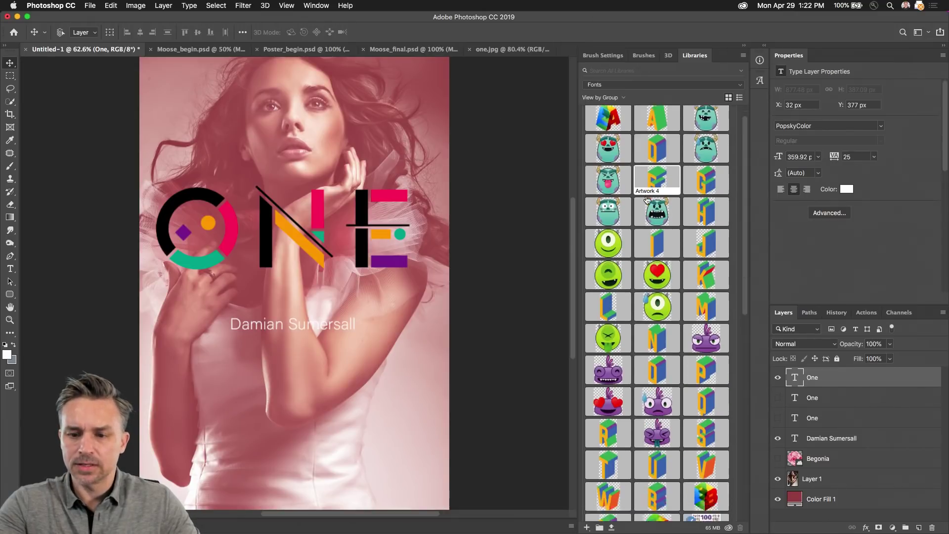
scroll(639, 199, "down", 3)
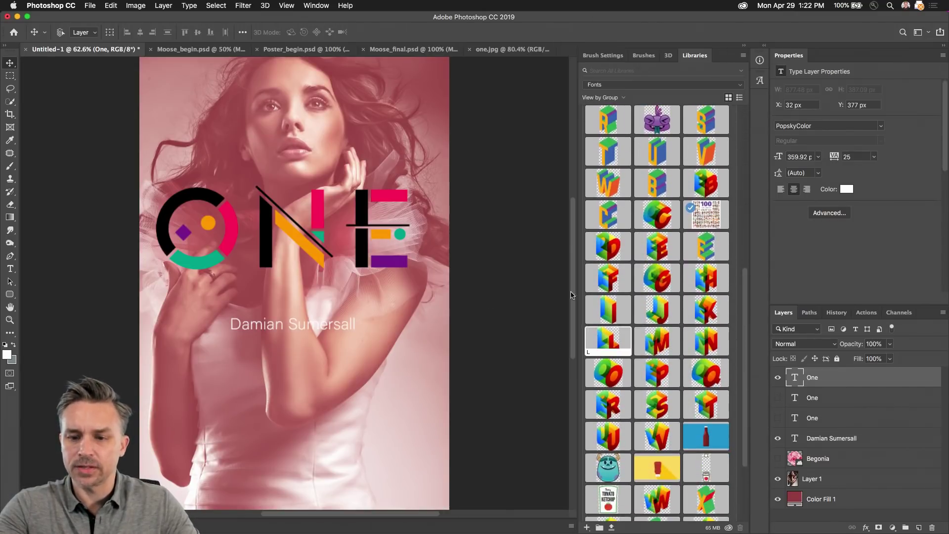
scroll(604, 219, "up", 5)
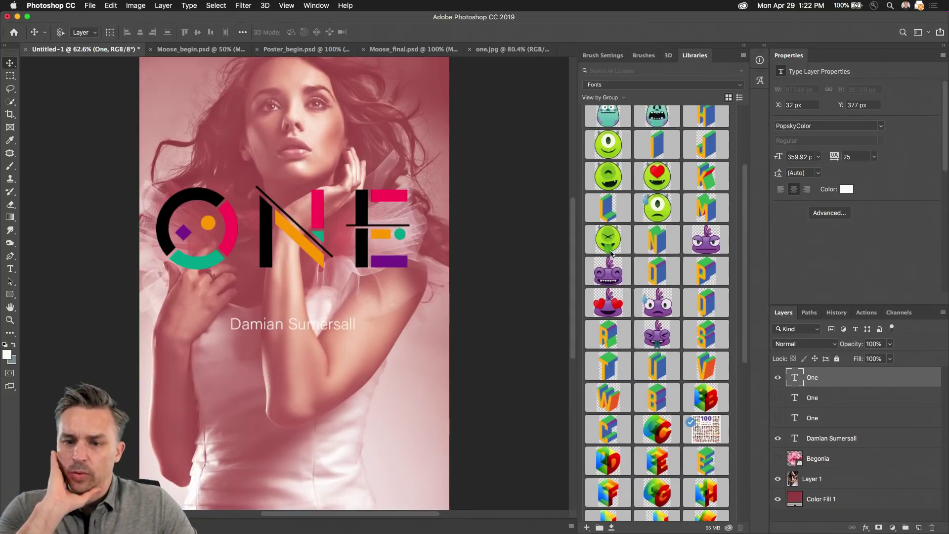
left_click_drag(648, 252, 213, 391)
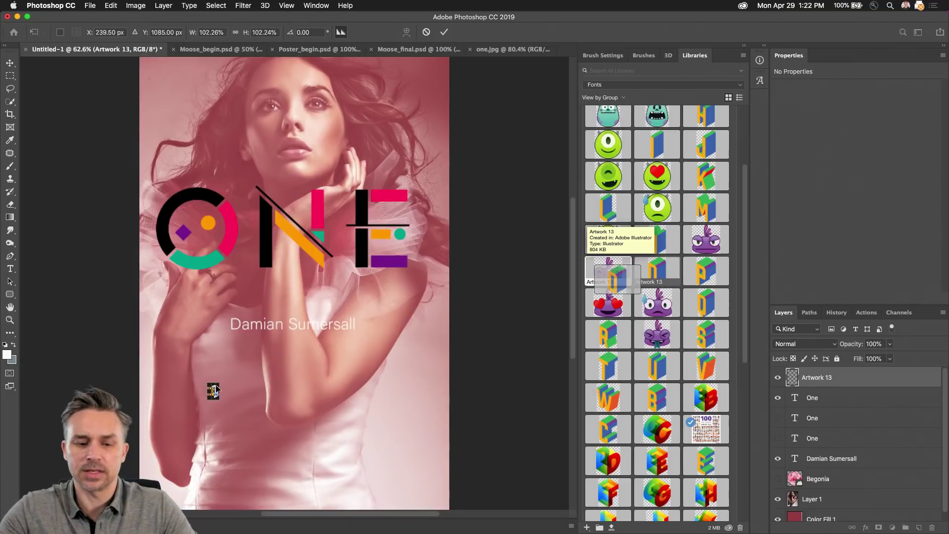
key("Return")
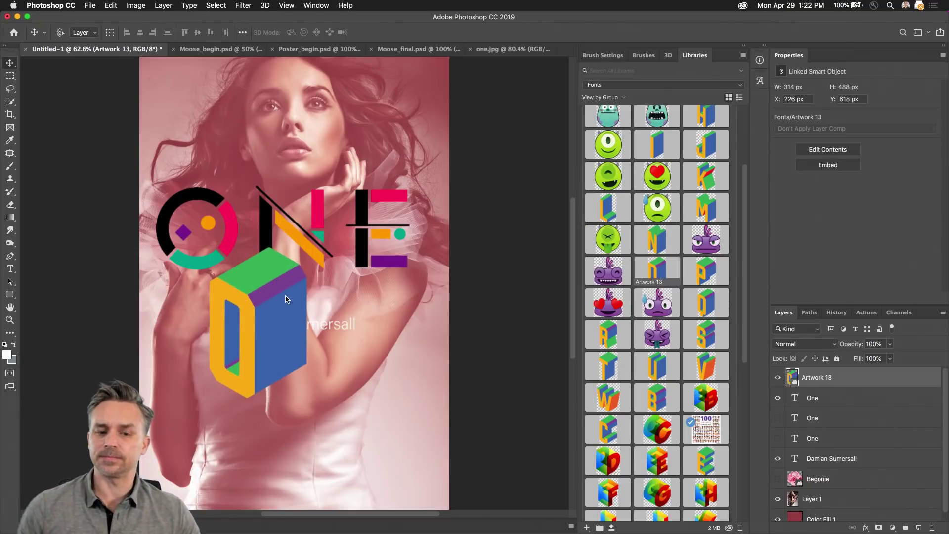
left_click(933, 528)
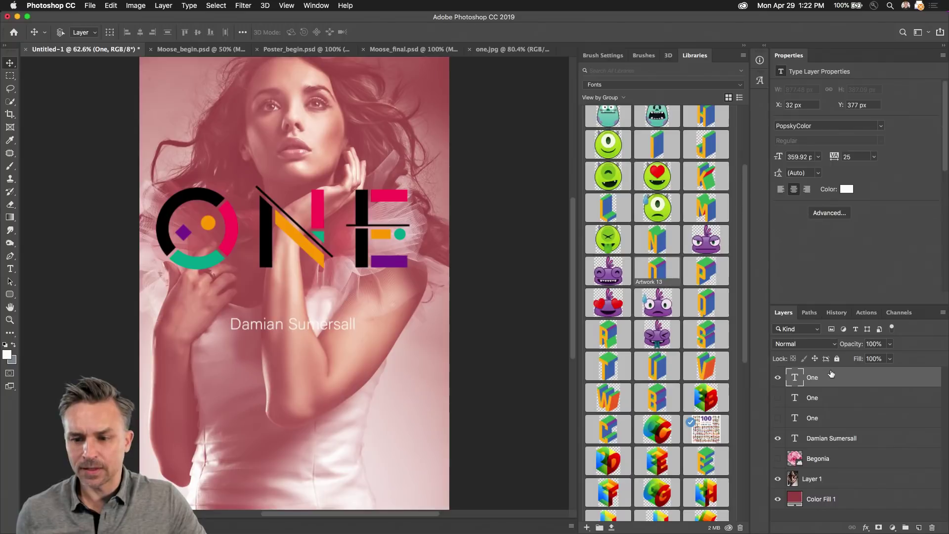
left_click(778, 378)
left_click(777, 398)
Step: Select the n of the Lust Script 'One' with the Type tool, check its glyphs, commit, and view at 100%
left_click(822, 399)
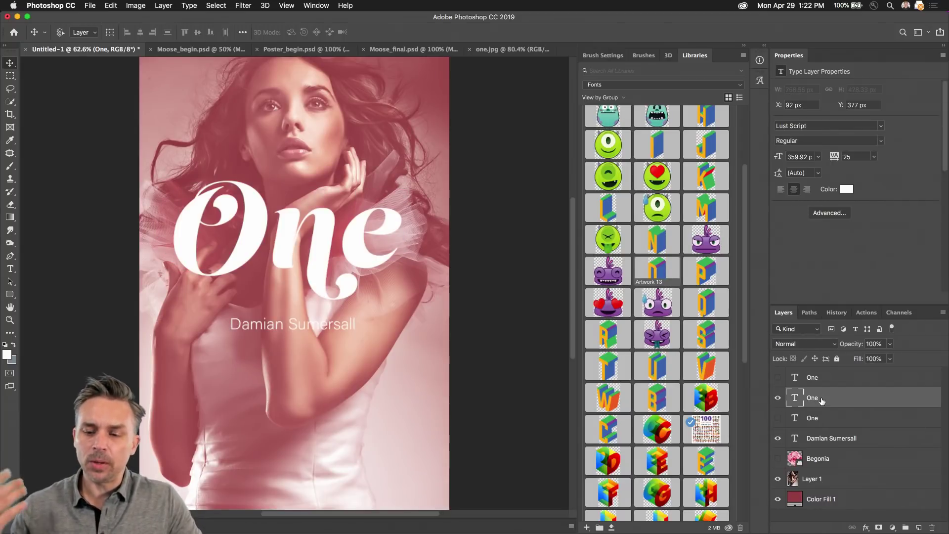
left_click(10, 269)
left_click_drag(271, 237, 338, 237)
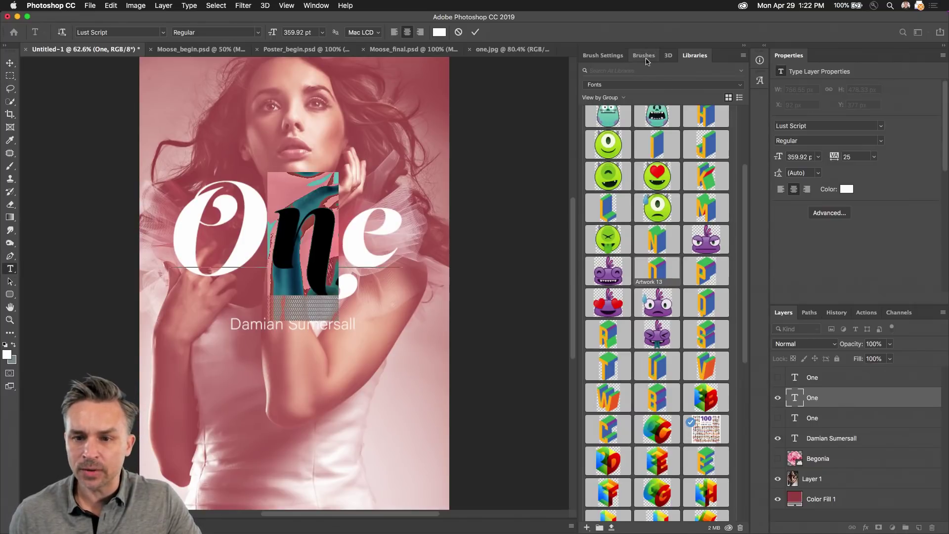
left_click(761, 47)
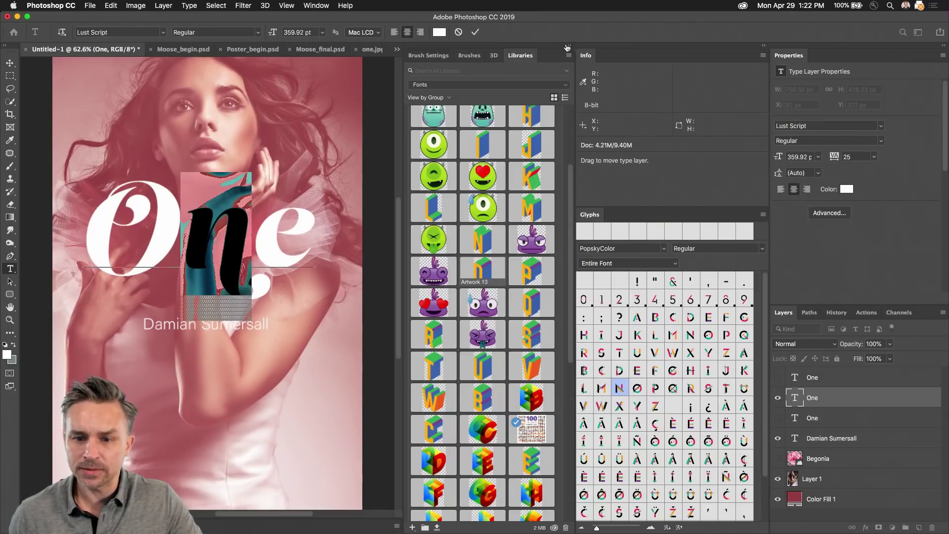
left_click(568, 46)
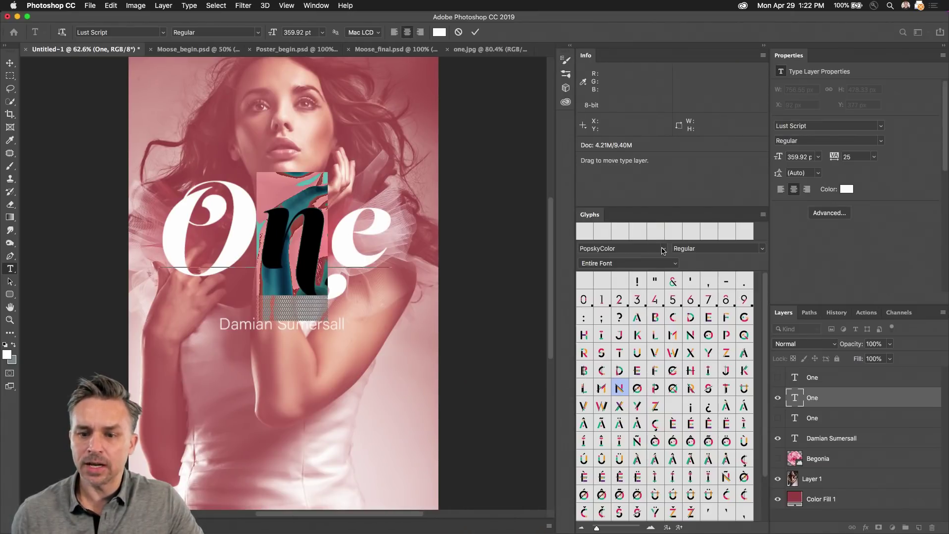
left_click(663, 249)
left_click(754, 36)
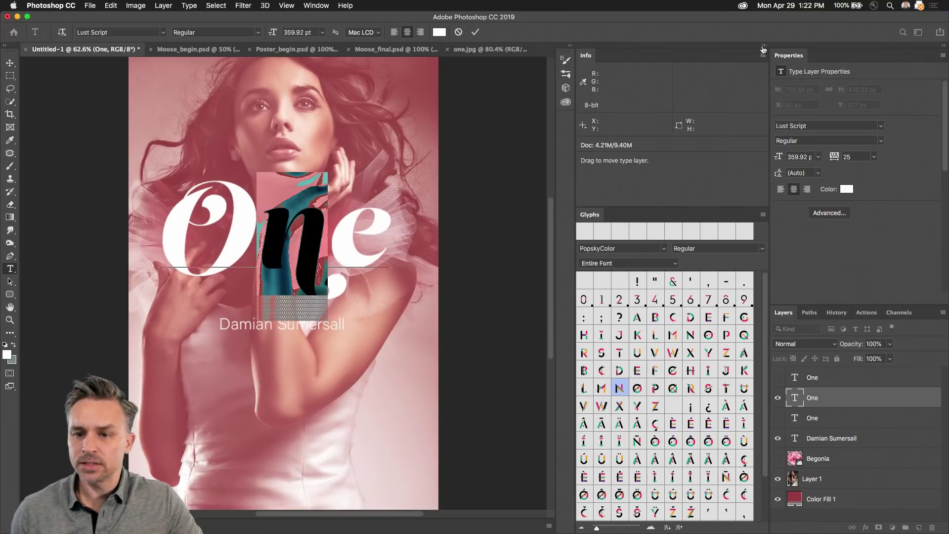
left_click(764, 46)
left_click(10, 75)
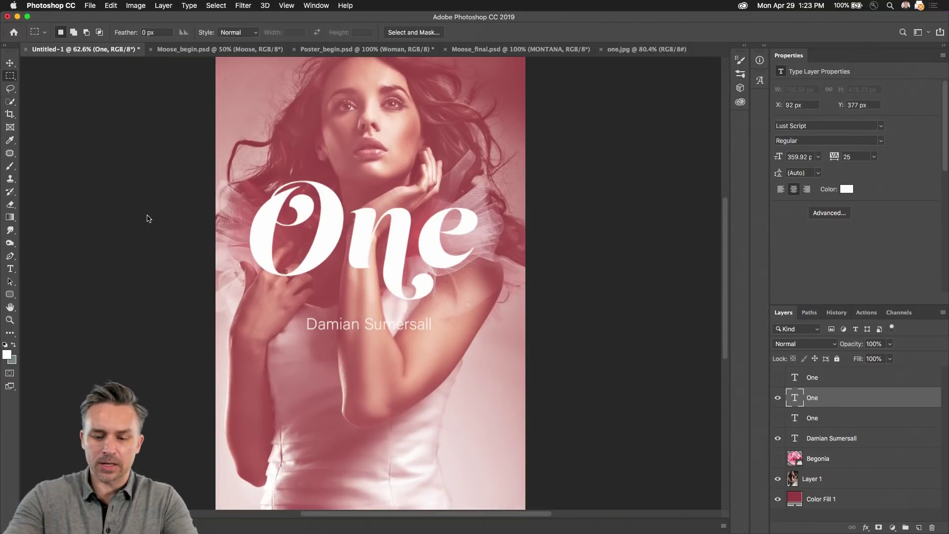
key("super+1")
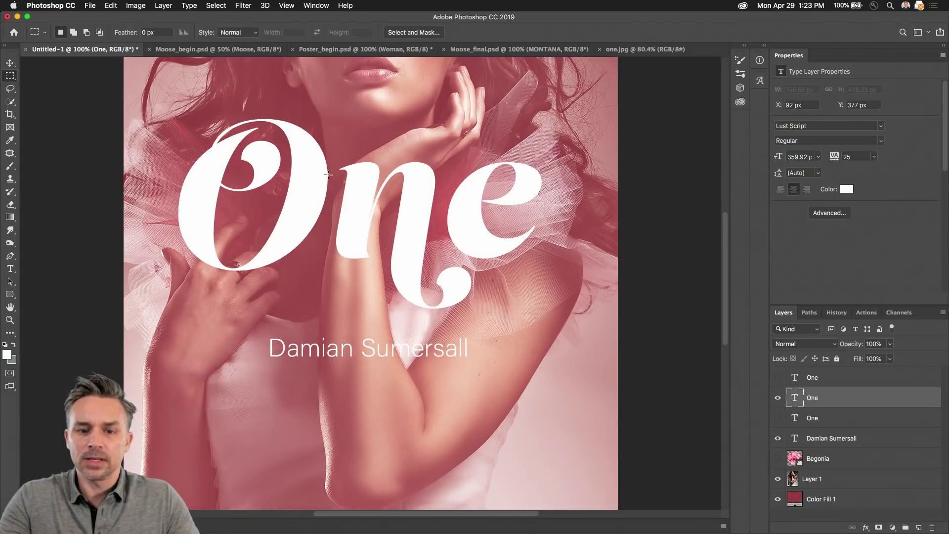
Step: Nudge the script 'One' slightly lower on the poster, closer to the name line
key("v")
left_click_drag(141, 174, 161, 215)
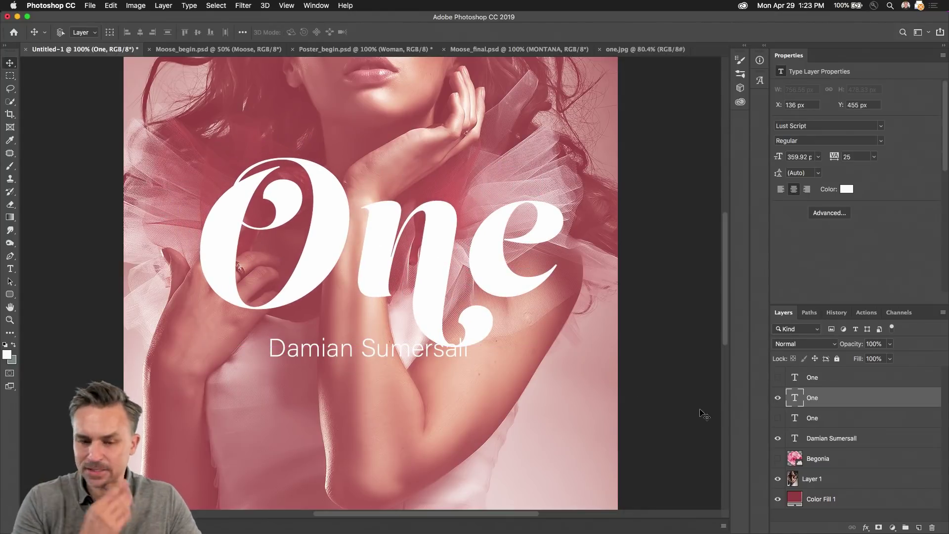
left_click_drag(394, 223, 371, 213)
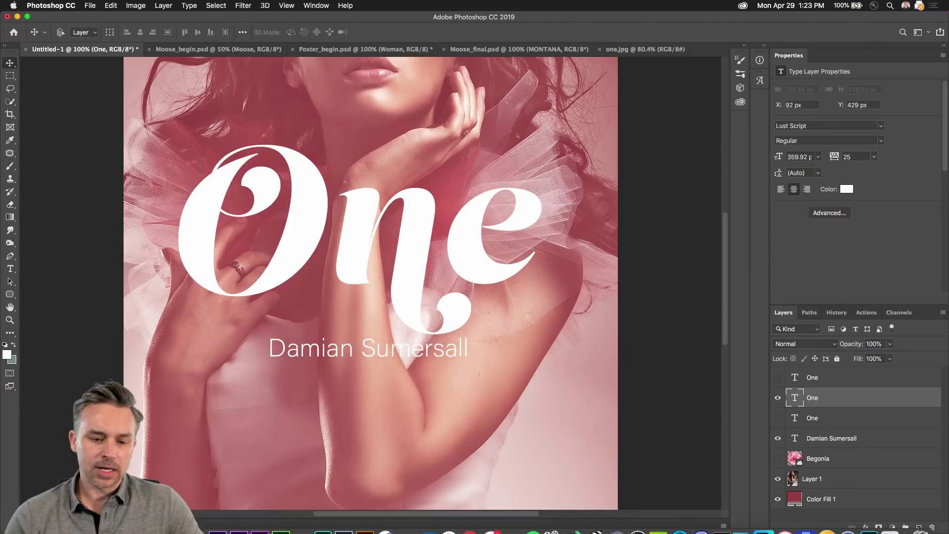
mouse_move(934, 528)
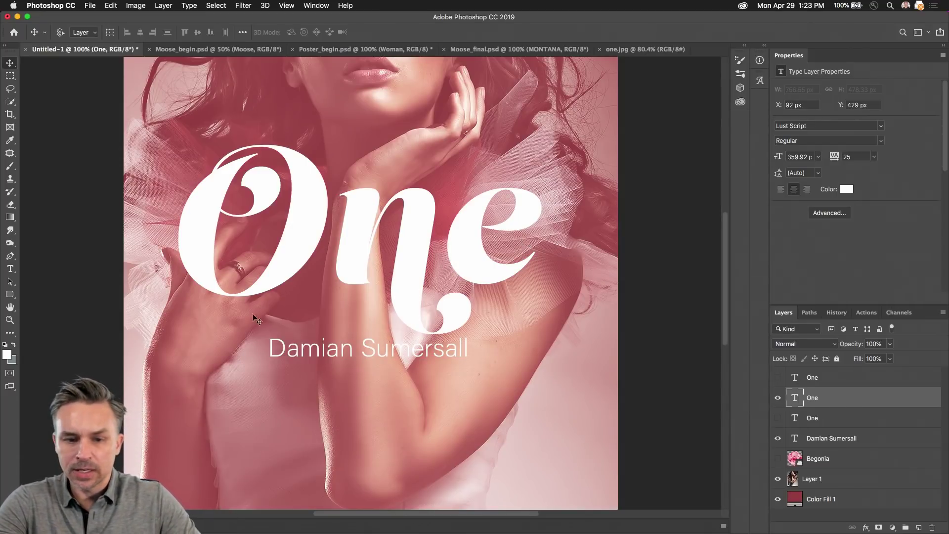
scroll(336, 180, "up", 3)
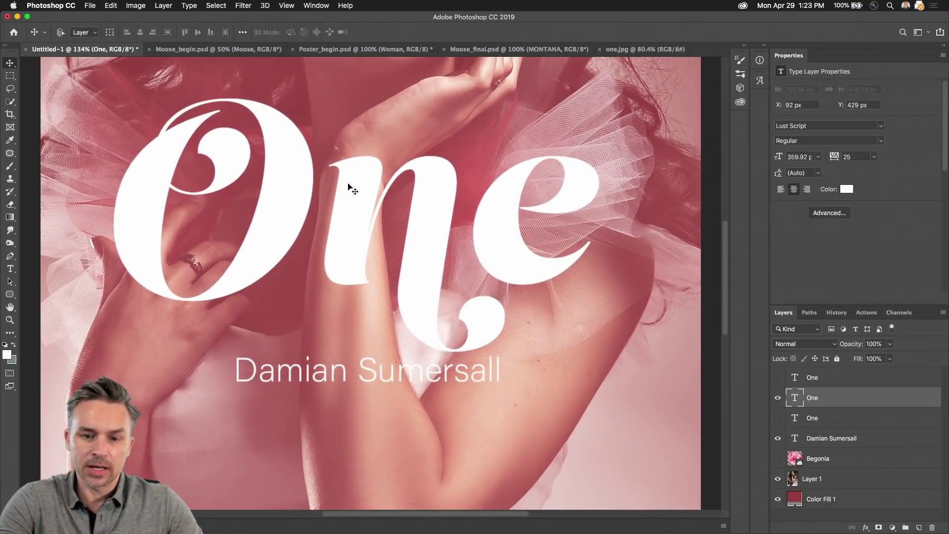
scroll(320, 191, "down", 4)
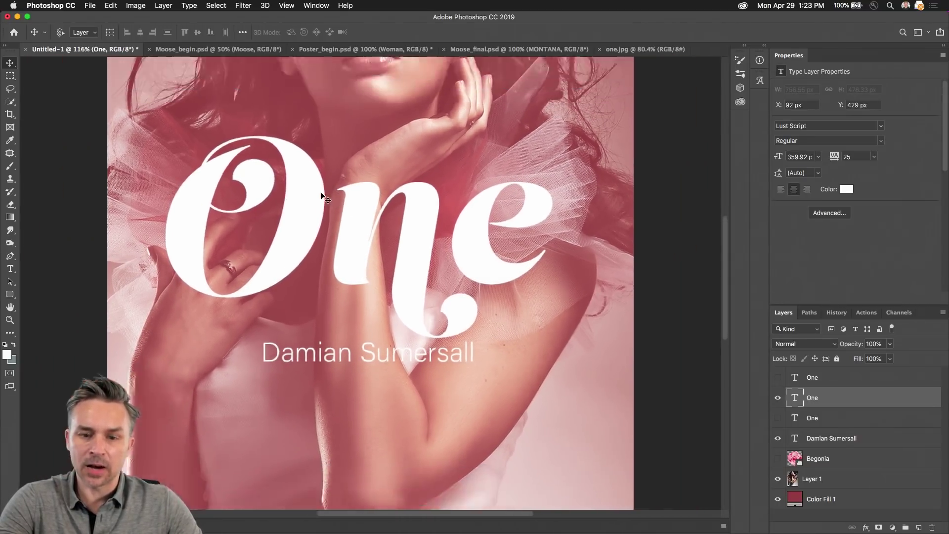
left_click(10, 295)
left_click(10, 295)
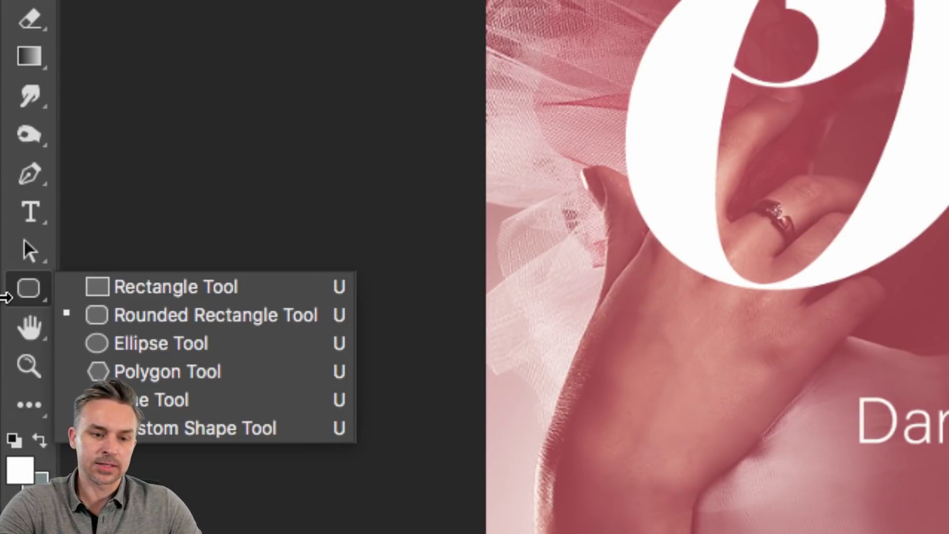
Step: Switch to the Custom Shape Tool and open its preset shape picker, with the heart selected
left_click(19, 298)
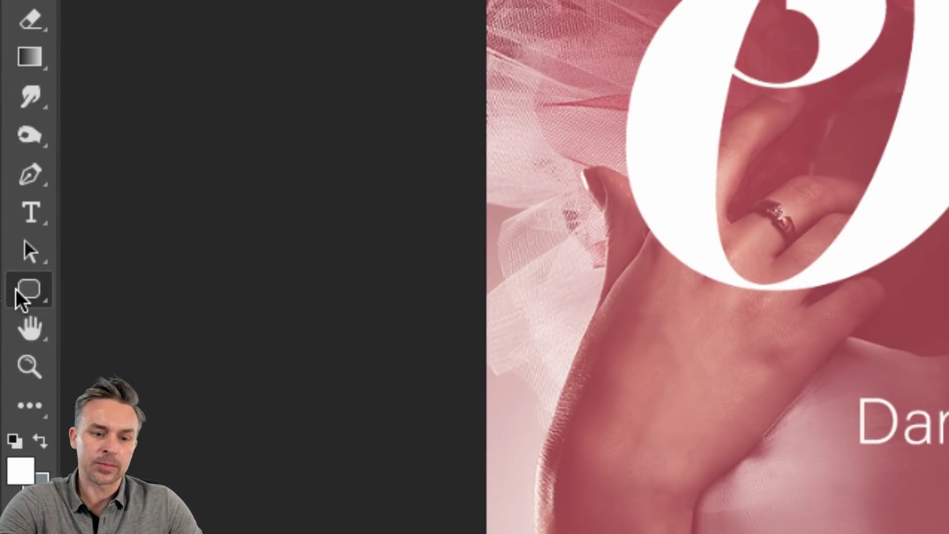
right_click(24, 292)
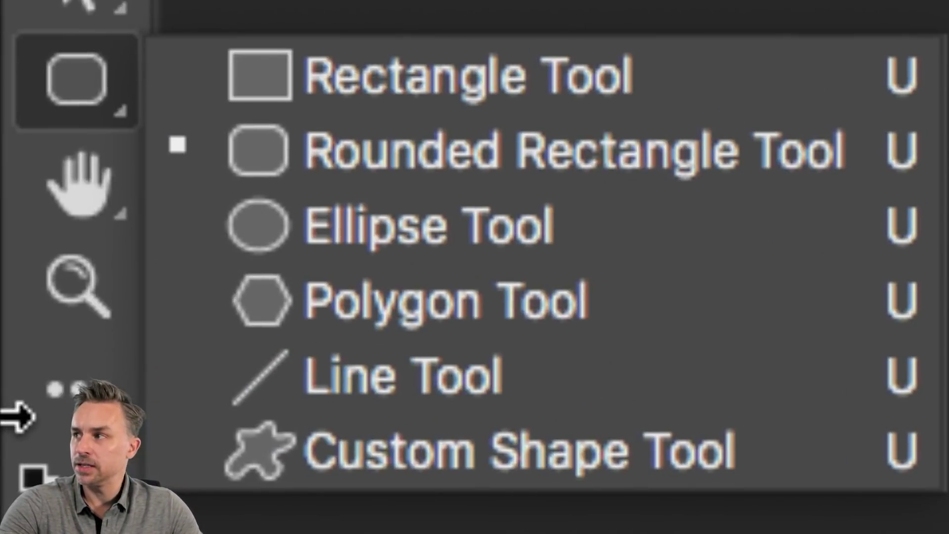
left_click(408, 440)
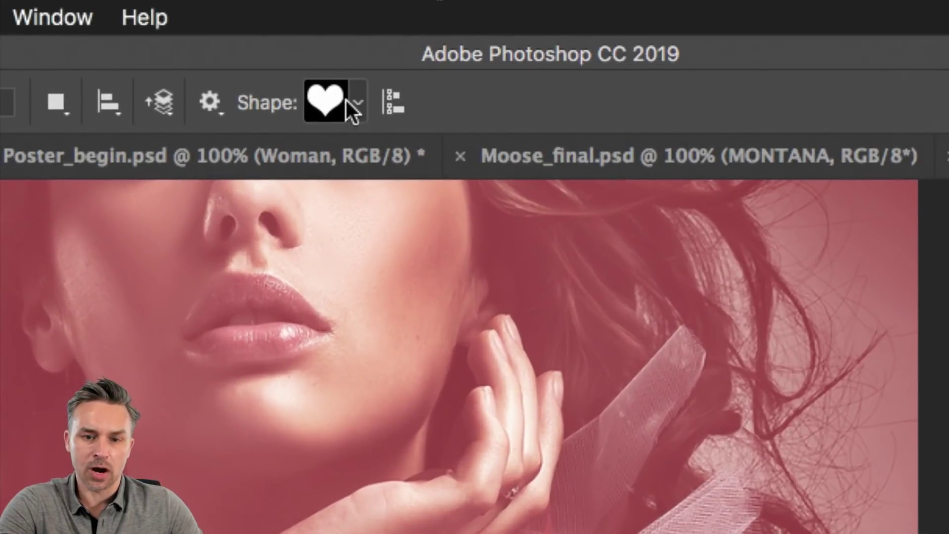
left_click(357, 103)
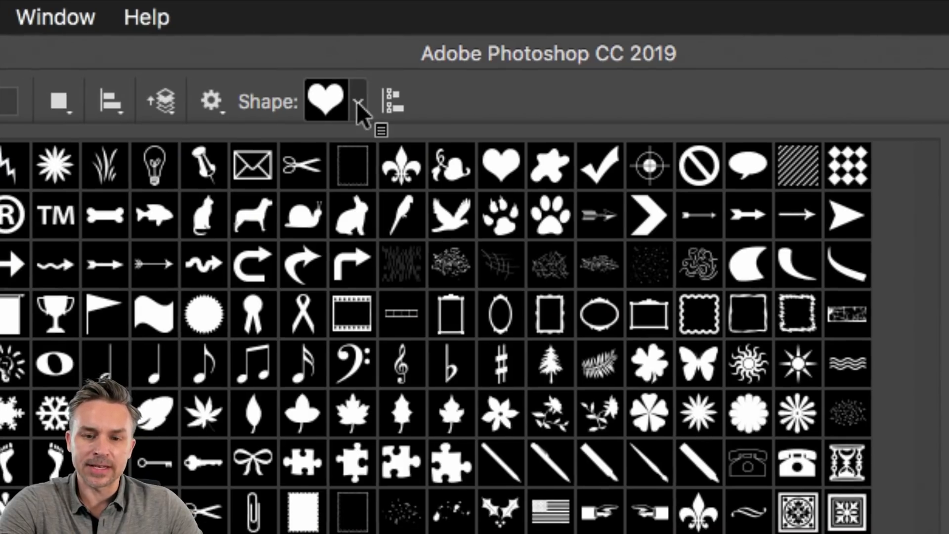
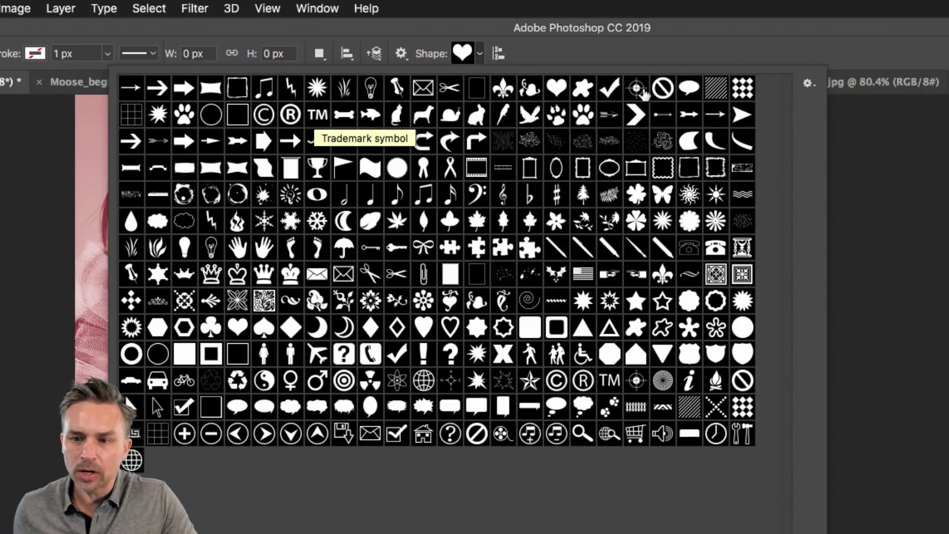
Step: Replace the custom shape library with the complete All set of shapes
left_click(807, 85)
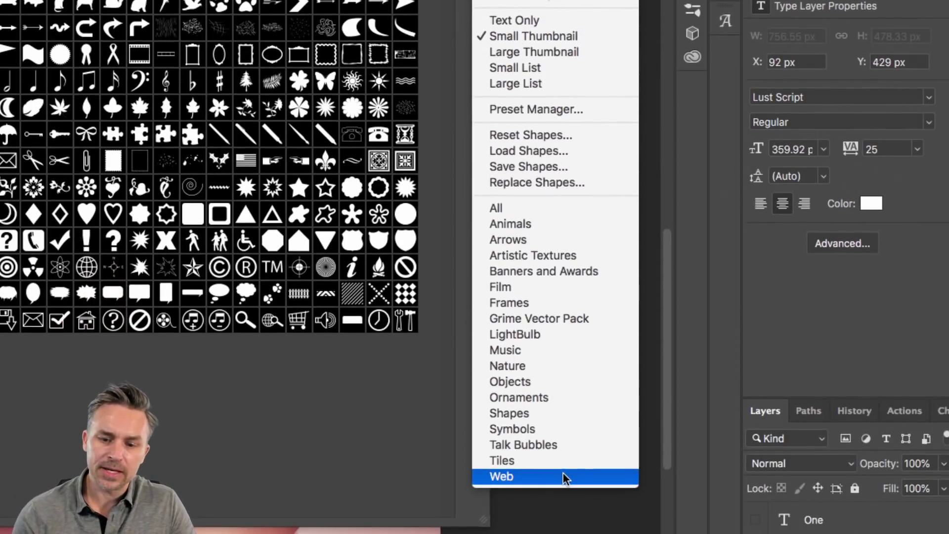
left_click(527, 208)
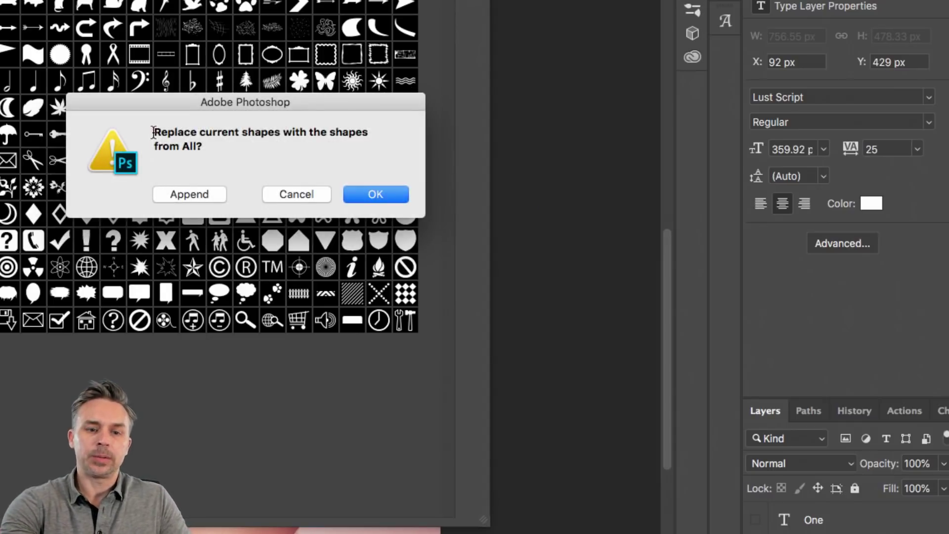
left_click_drag(153, 132, 243, 155)
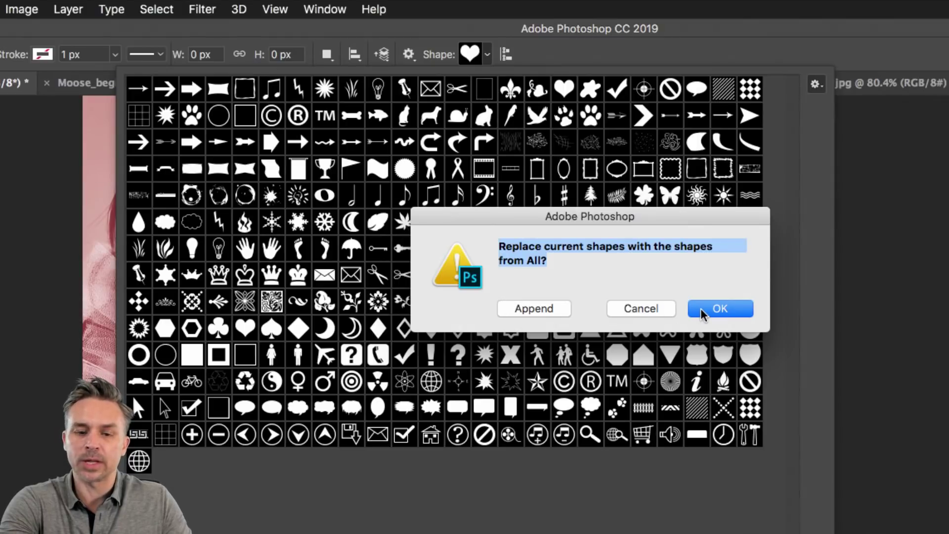
left_click(702, 312)
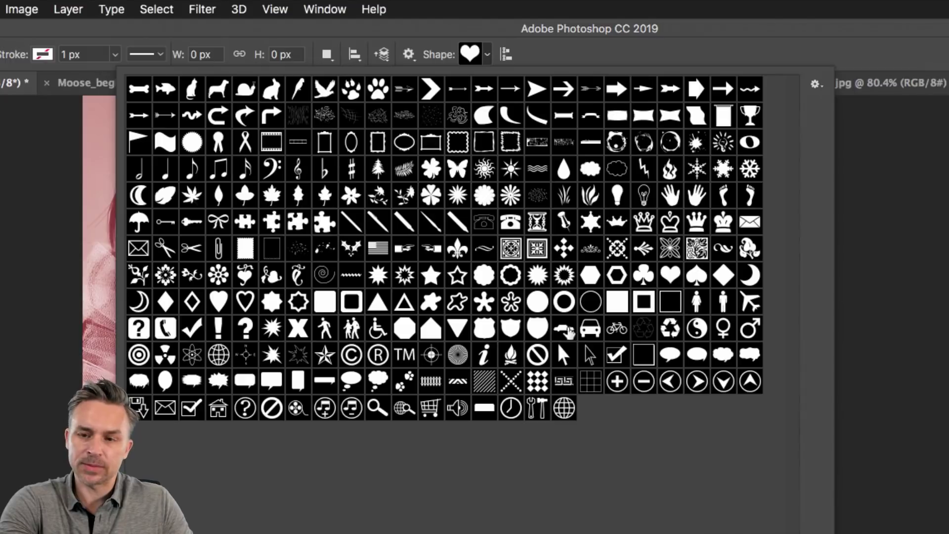
Step: Choose the solid filled triangle as the custom shape and sample a fill colour from the photo
left_click(816, 84)
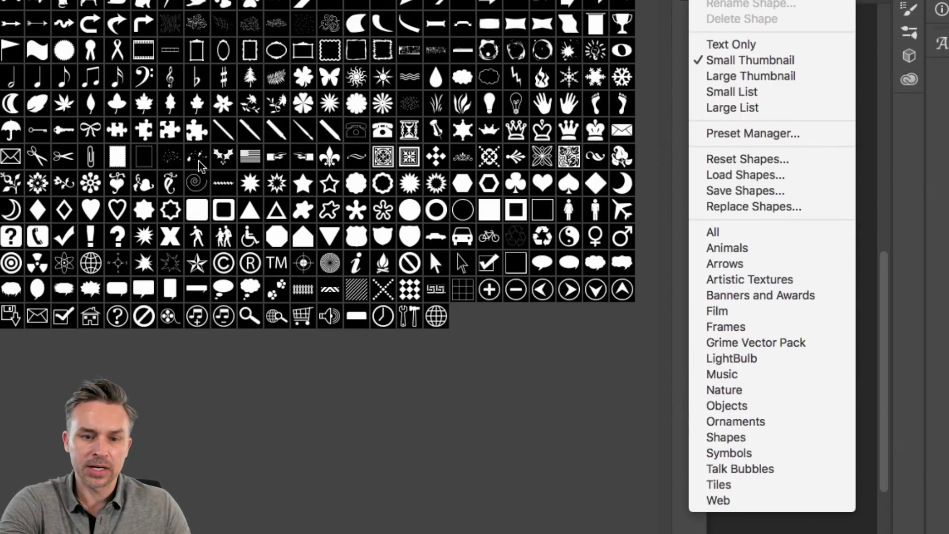
left_click(146, 108)
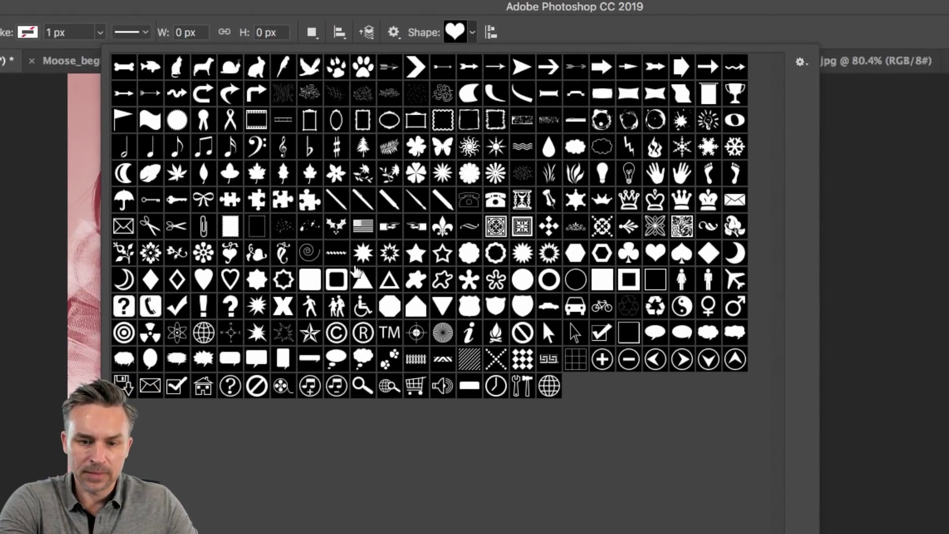
left_click(359, 283)
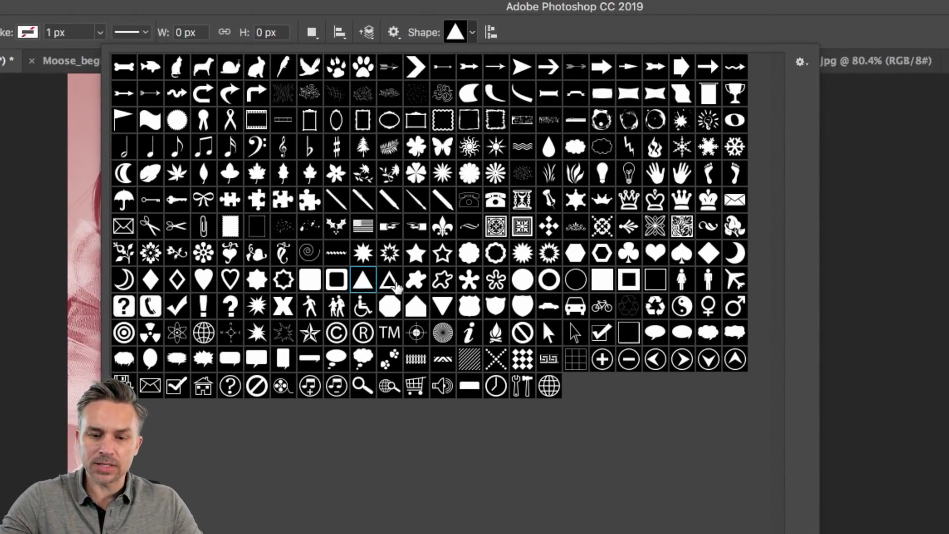
left_click(387, 284)
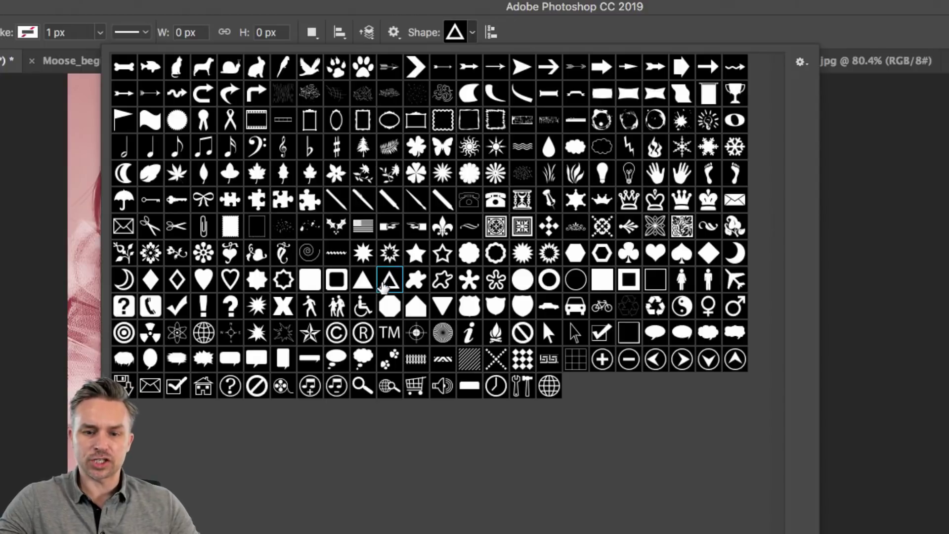
left_click(362, 280)
key("Return")
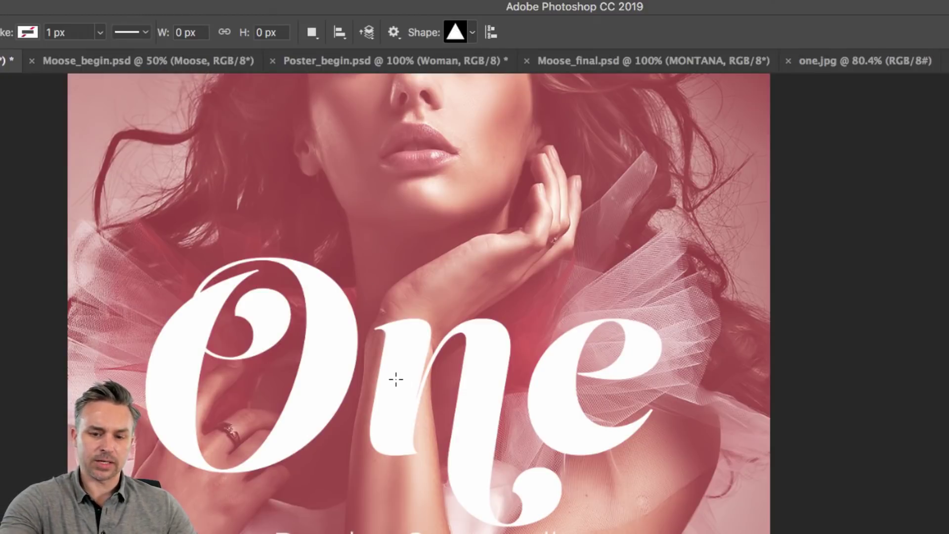
left_click(423, 441)
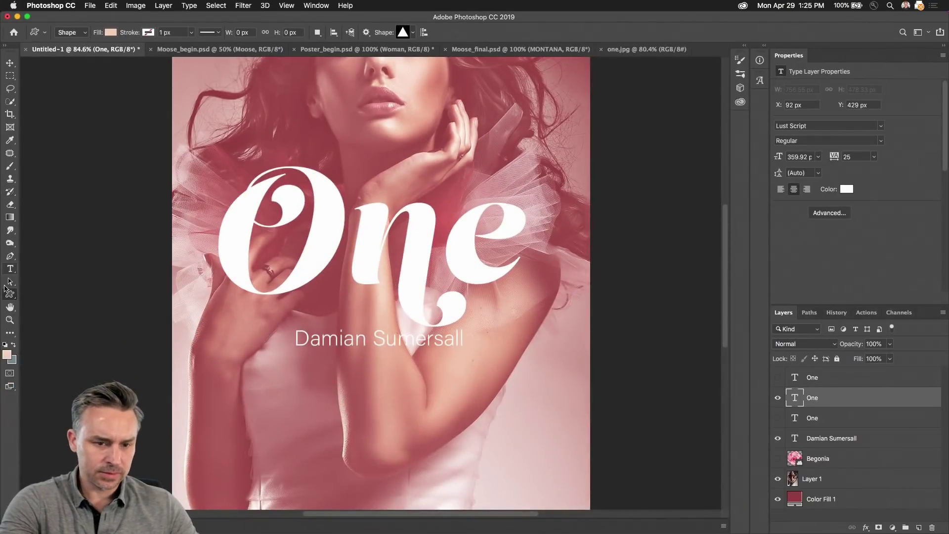
Step: Draw a large peach triangle, position it, move its layer below the name text, and hide it
left_click_drag(324, 242, 469, 425)
key("v")
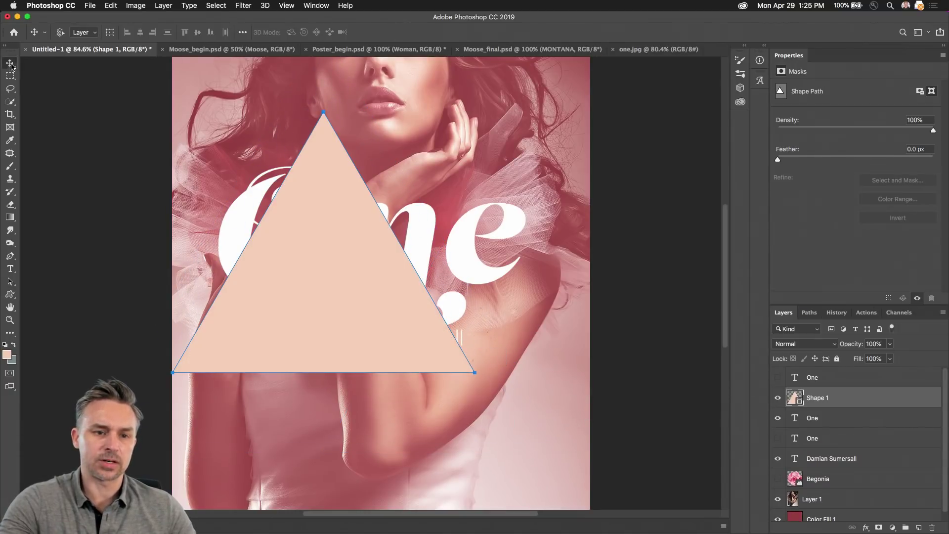
left_click_drag(325, 249, 387, 251)
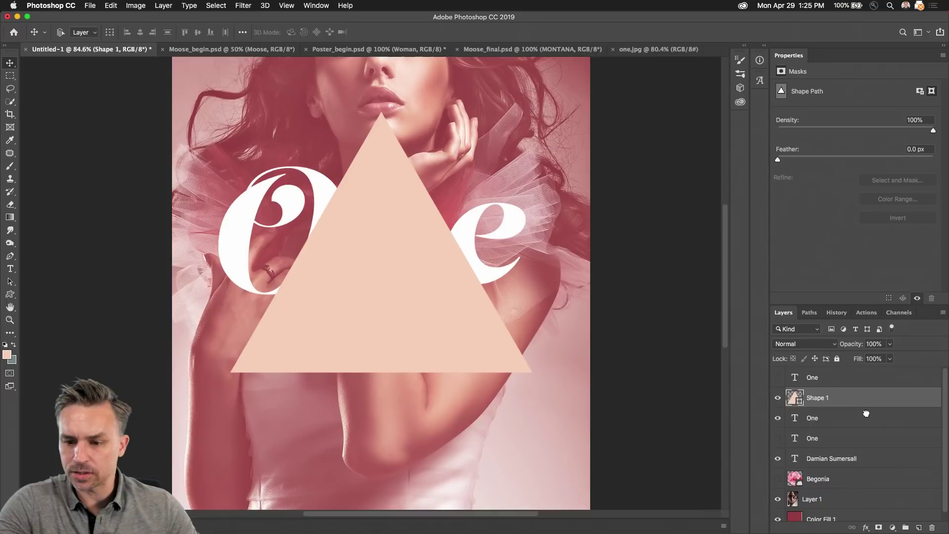
left_click_drag(866, 414, 854, 467)
left_click_drag(296, 333, 293, 327)
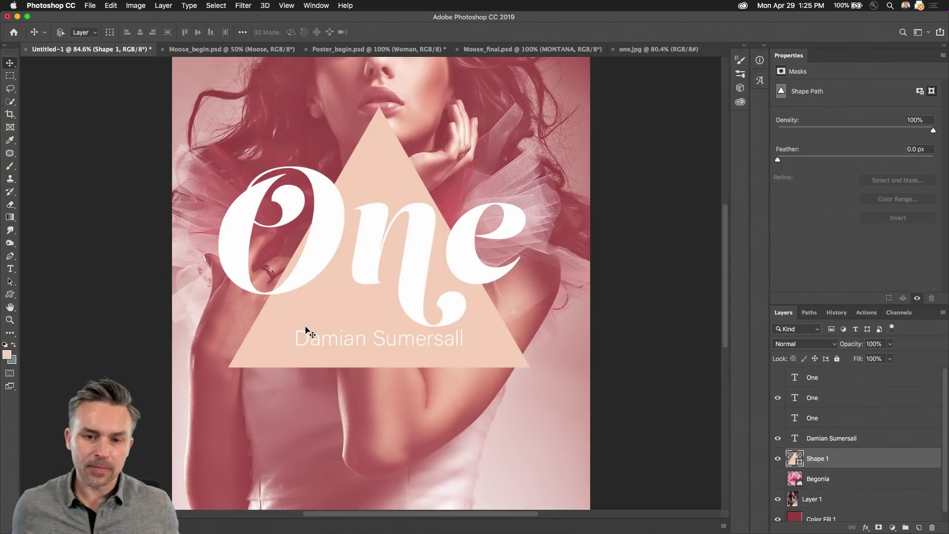
left_click(778, 458)
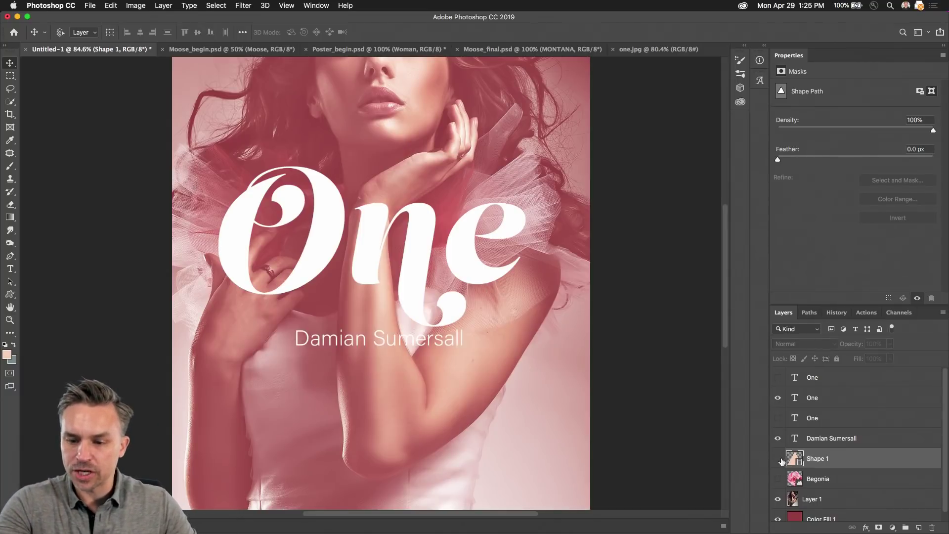
left_click(9, 294)
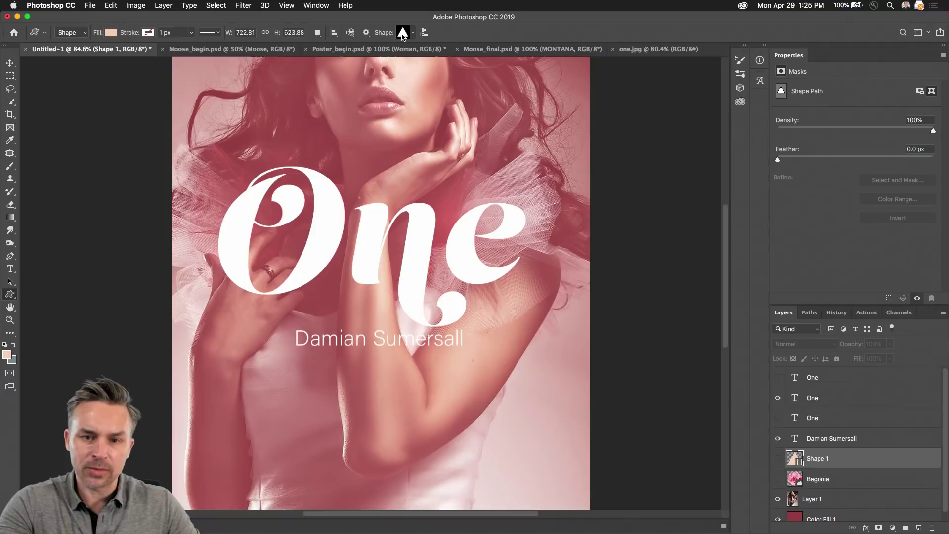
Step: Draw a small heart above the letter n and change its fill to white
left_click(414, 34)
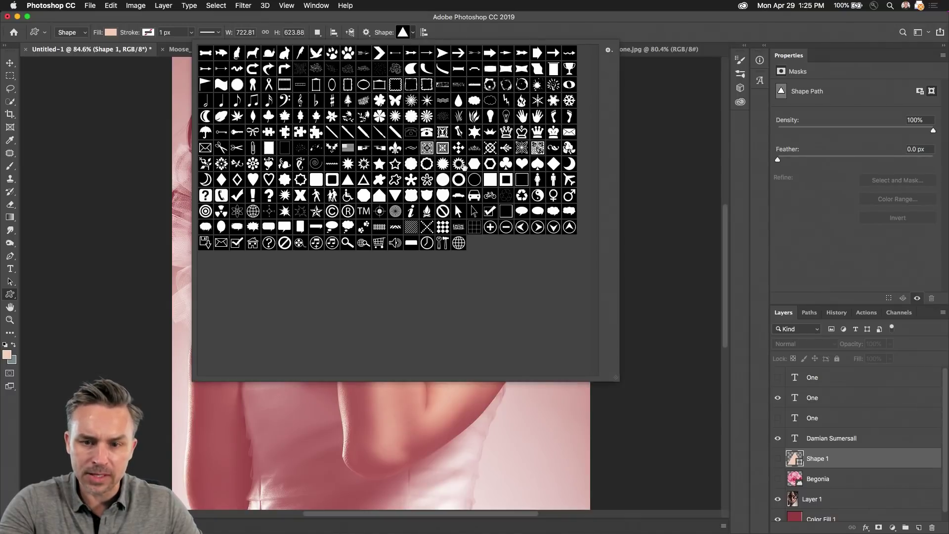
double_click(522, 164)
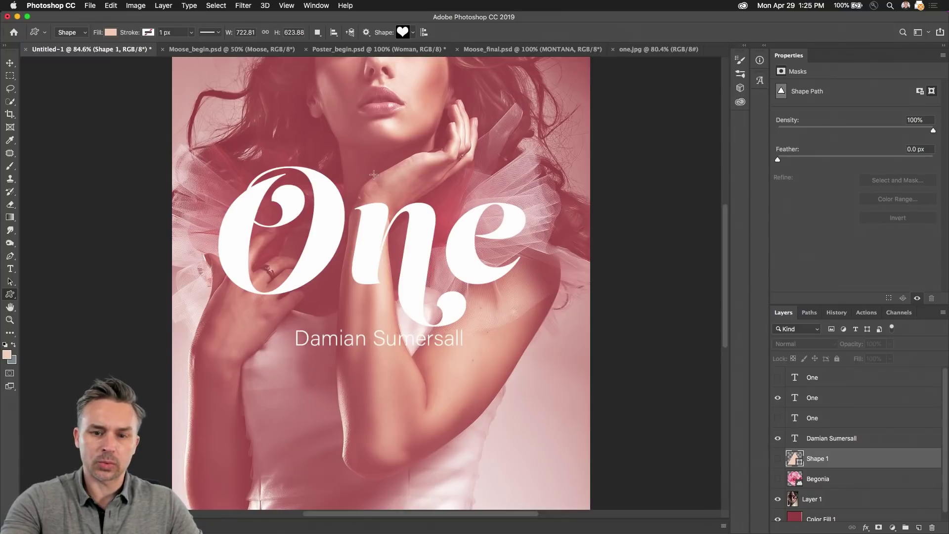
left_click(373, 168, "alt")
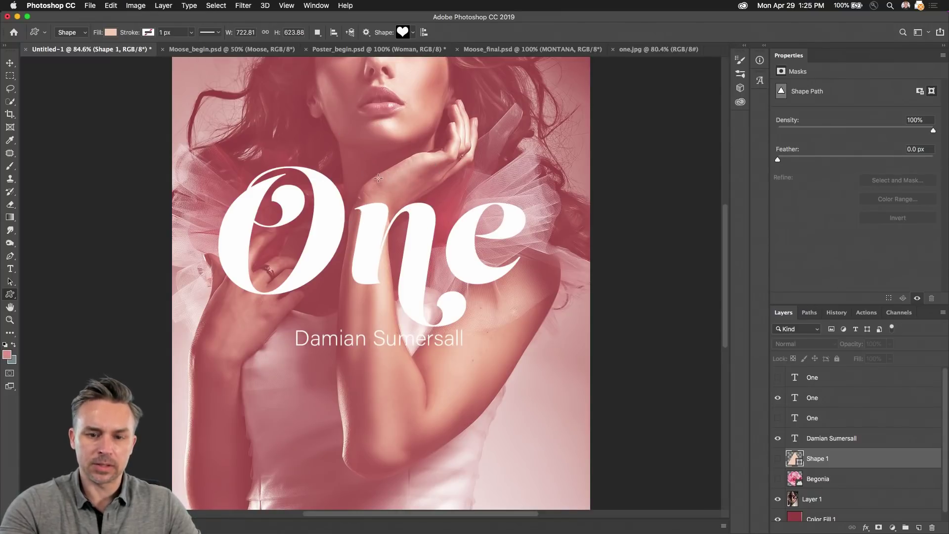
left_click_drag(377, 177, 394, 209)
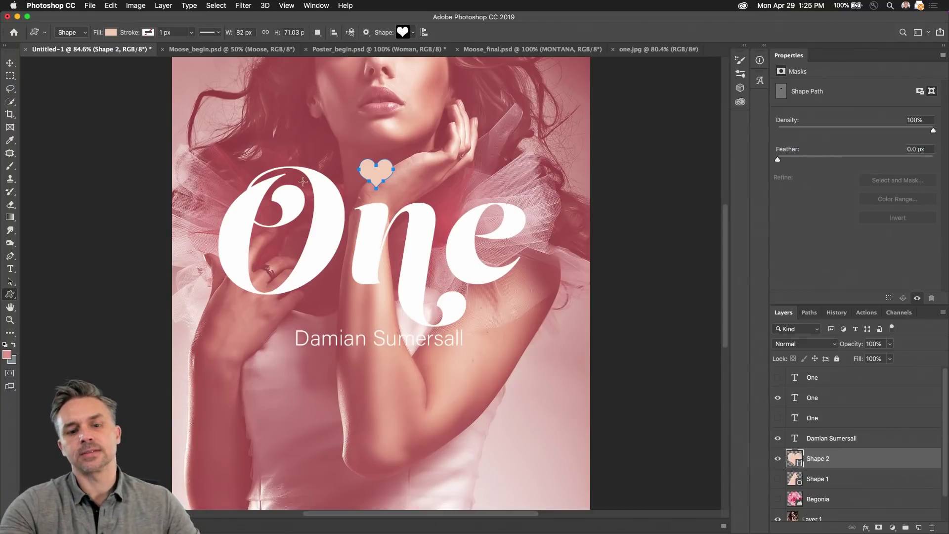
double_click(792, 461)
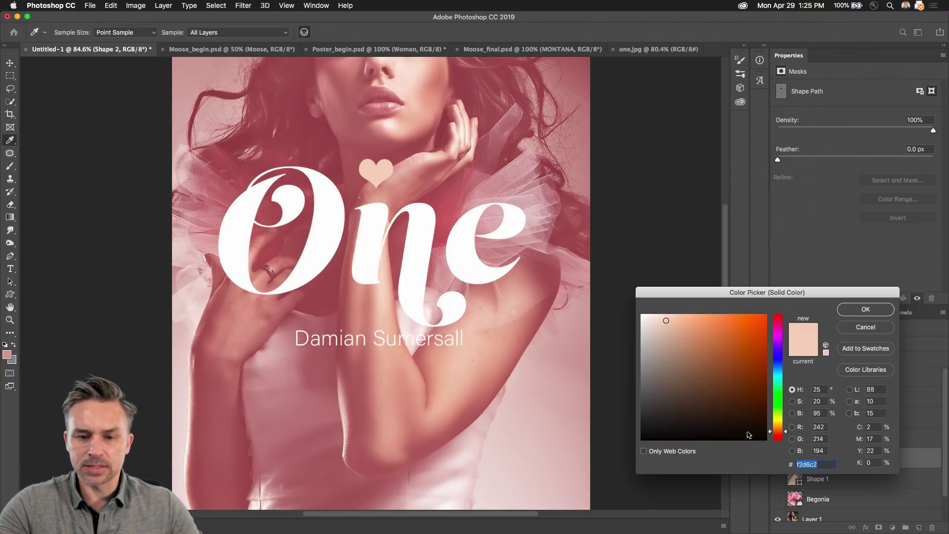
left_click(250, 224)
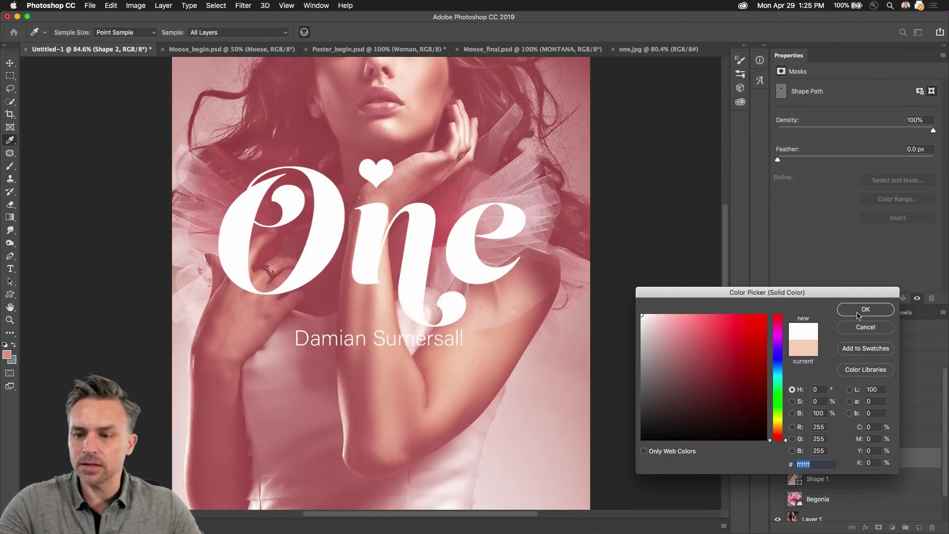
left_click(859, 312)
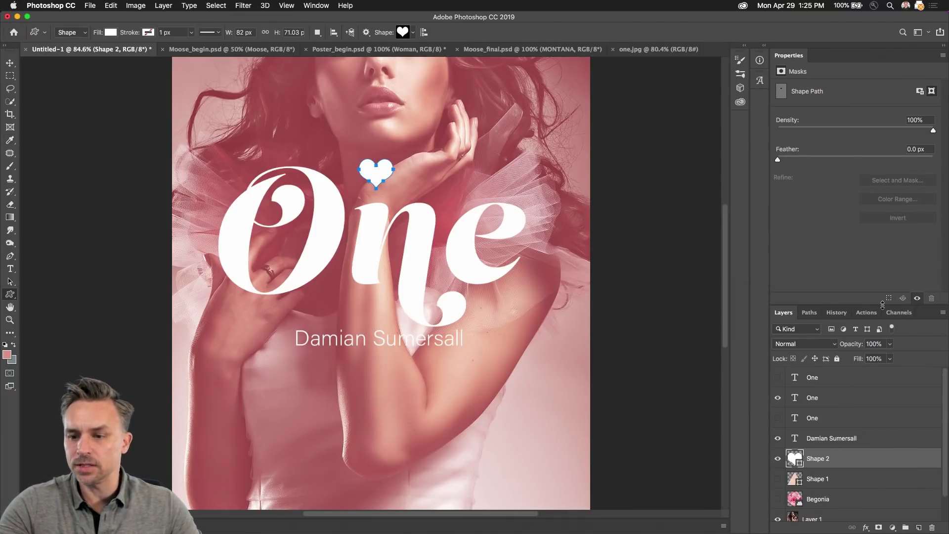
Step: Enlarge the Layers list and rename the Shape 2 layer to 'heart'
left_click_drag(883, 305, 893, 170)
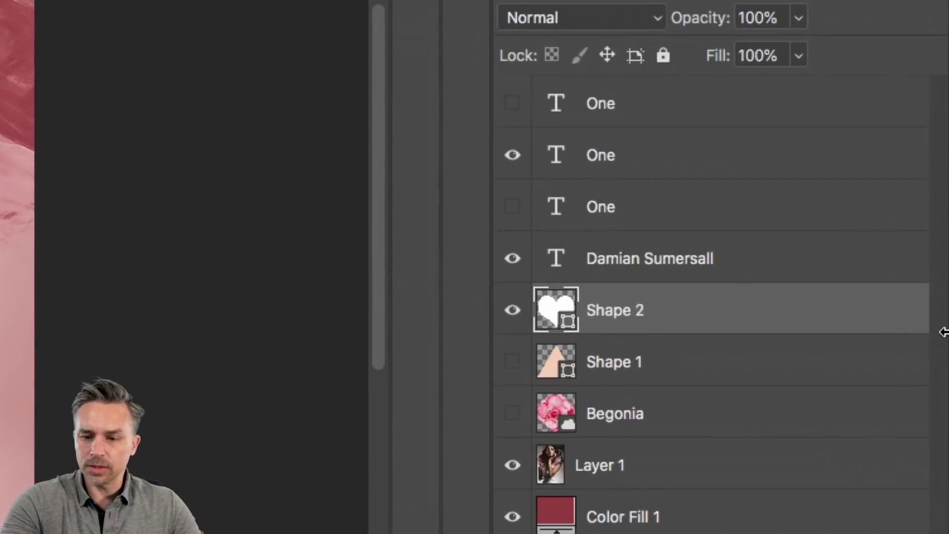
double_click(816, 324)
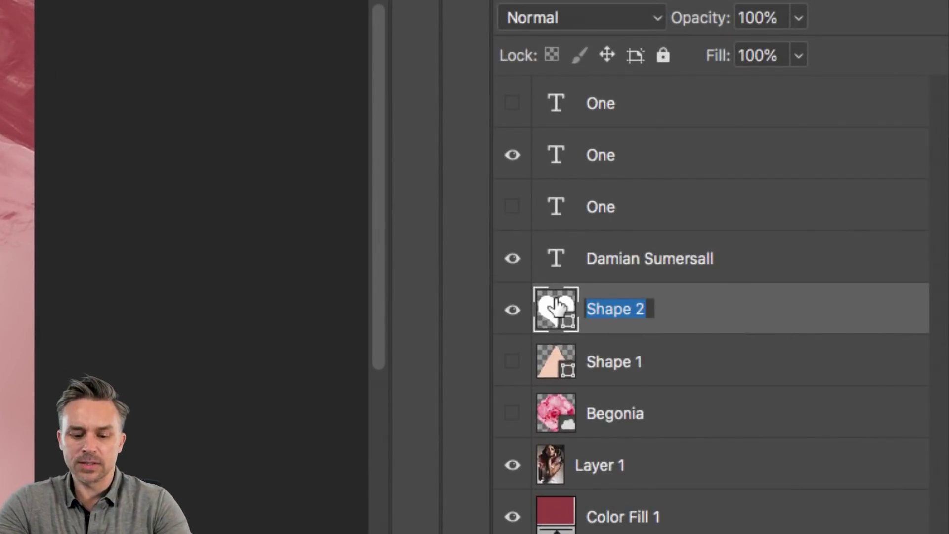
type("heart")
key("Return")
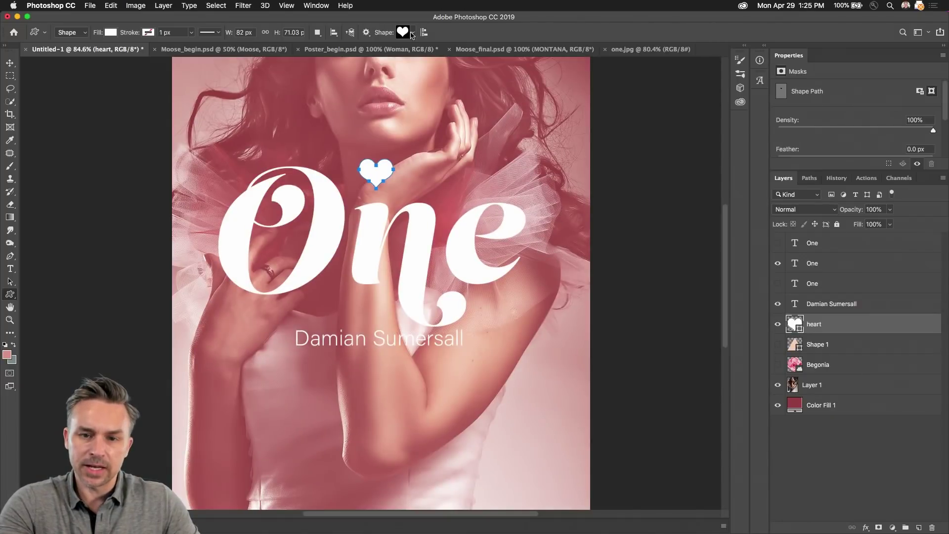
Step: Switch the custom shape picker's display from a name list to small thumbnails
left_click(414, 33)
left_click(608, 52)
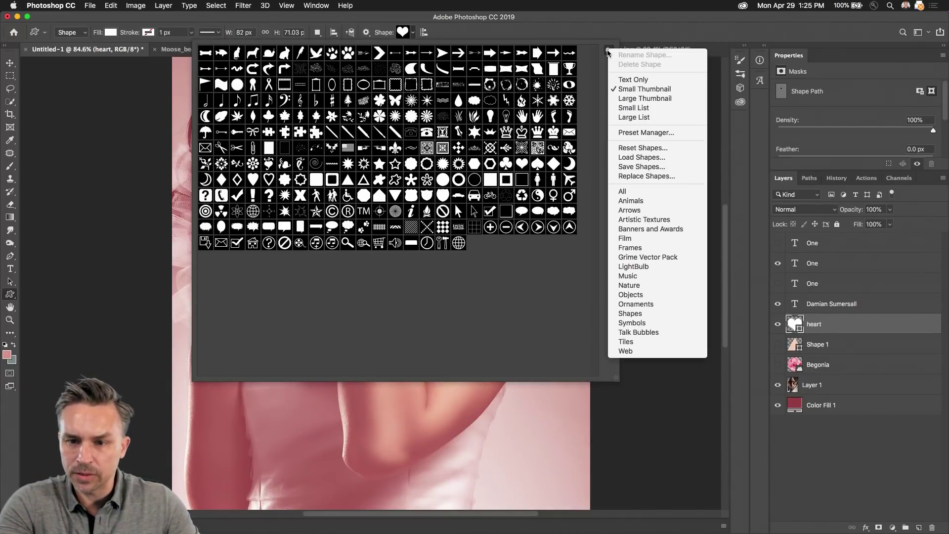
left_click(670, 86)
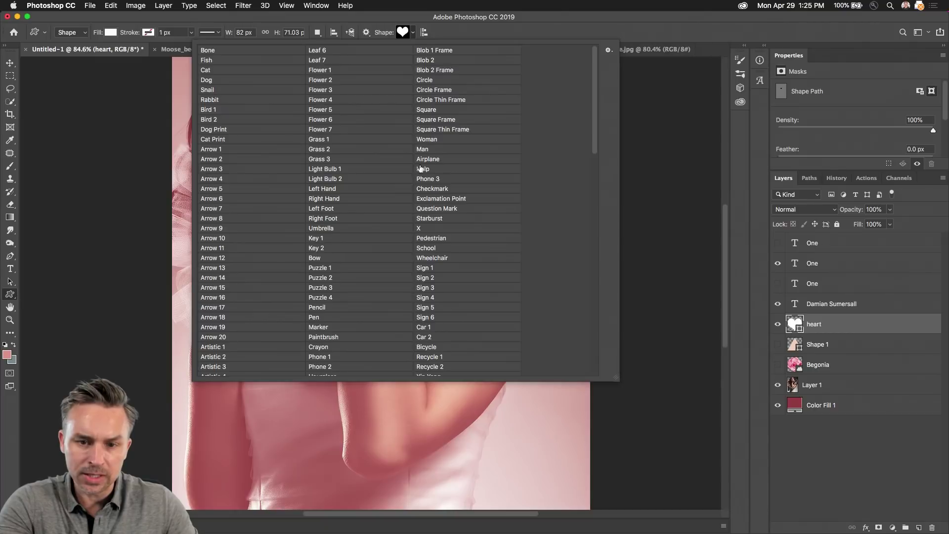
scroll(311, 168, "down", 15)
scroll(313, 170, "up", 15)
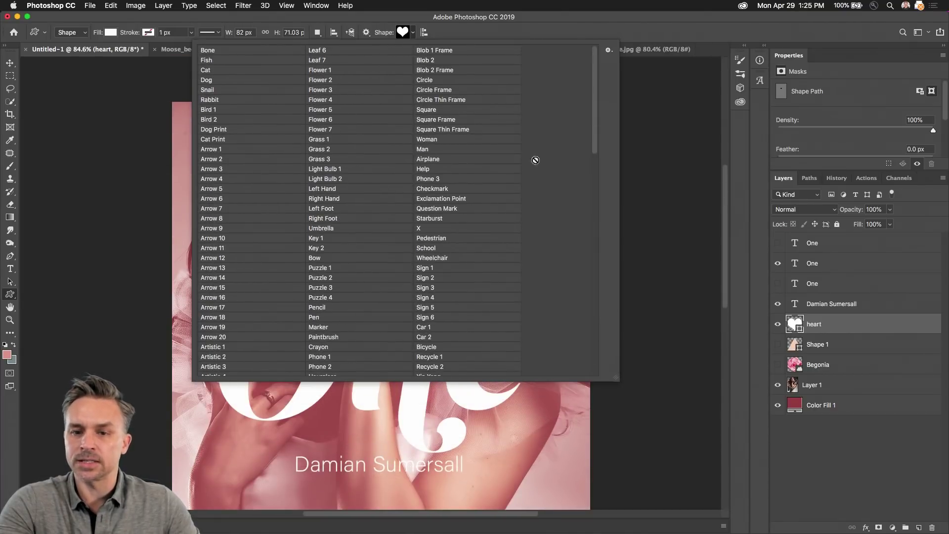
left_click(609, 50)
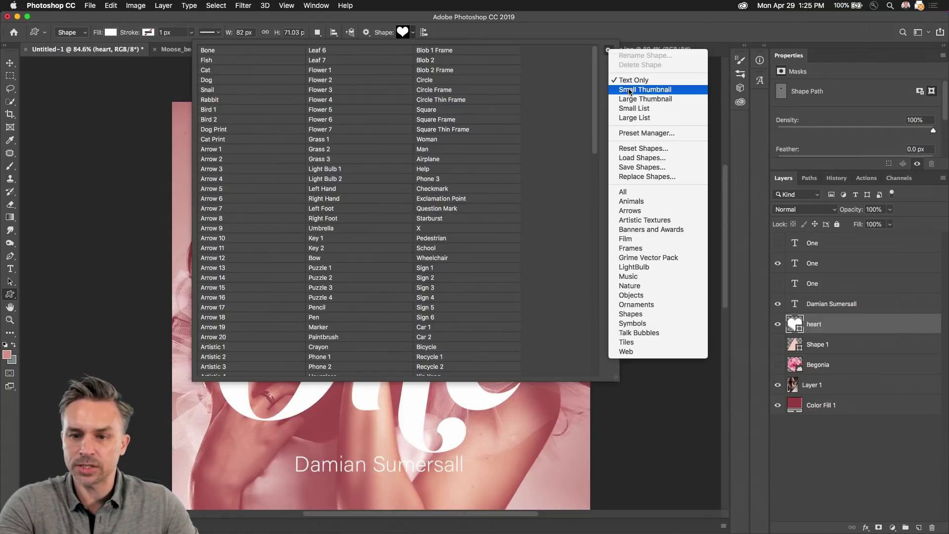
left_click(636, 88)
left_click(596, 32)
Step: Switch to the Rectangular Marquee tool and bring up the Libraries panel
key("m")
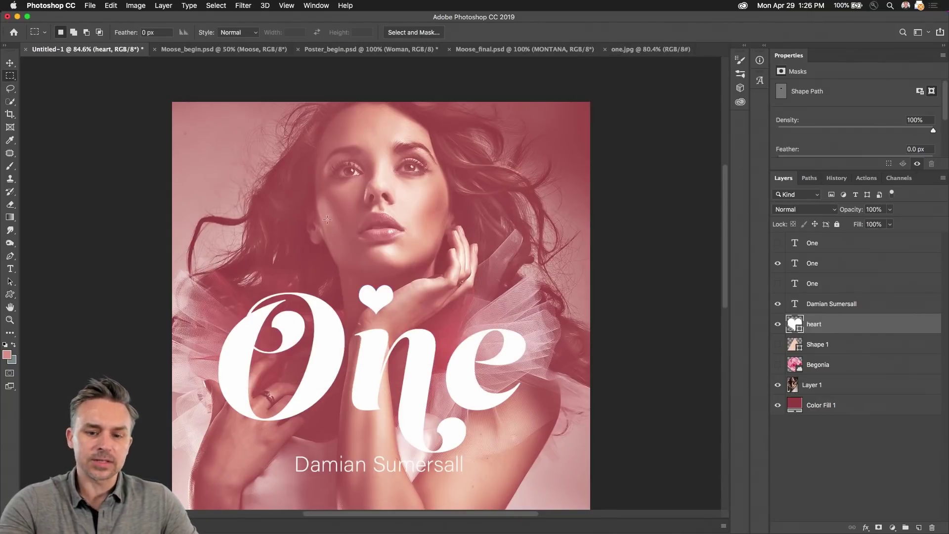
scroll(381, 281, "down", 5)
mouse_move(933, 528)
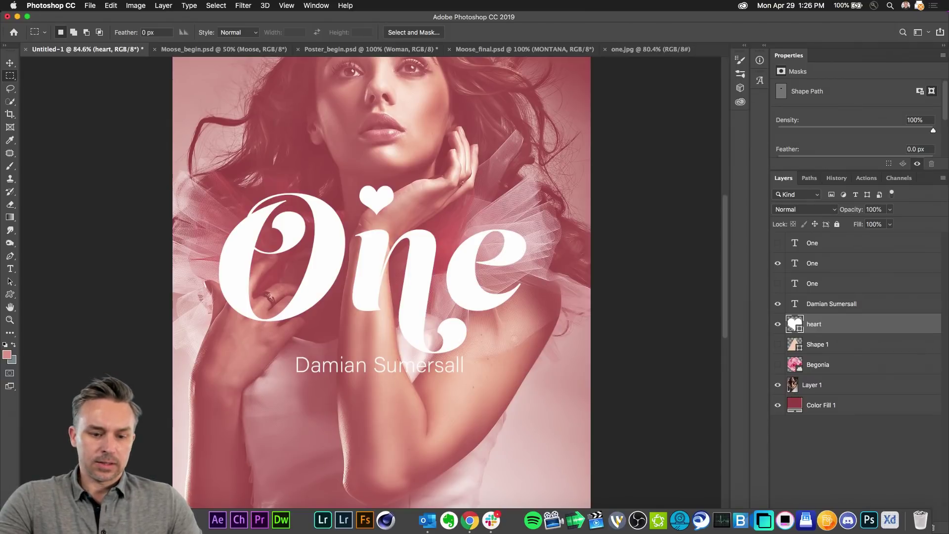
left_click(745, 47)
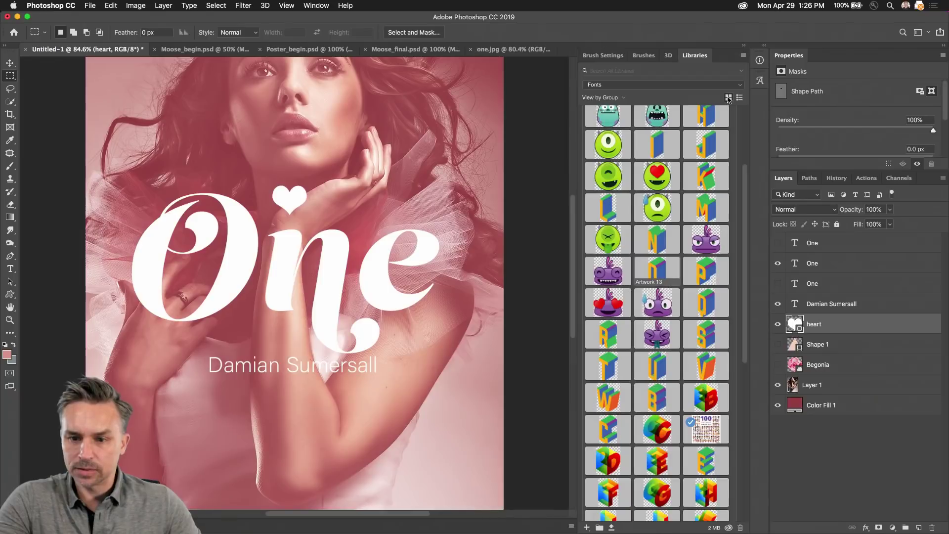
Step: Switch the Libraries panel to the Misc library and expand its Vector Graphics group
left_click(593, 86)
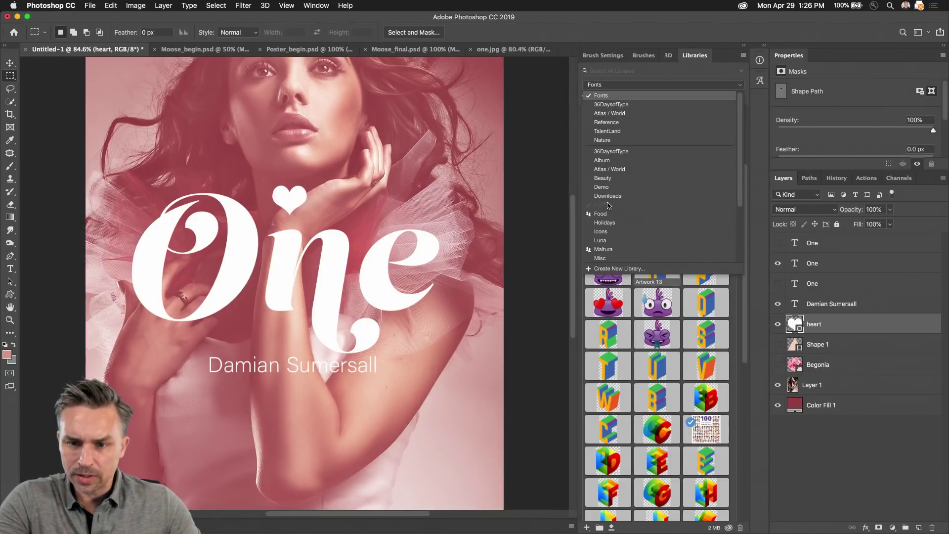
left_click(601, 72)
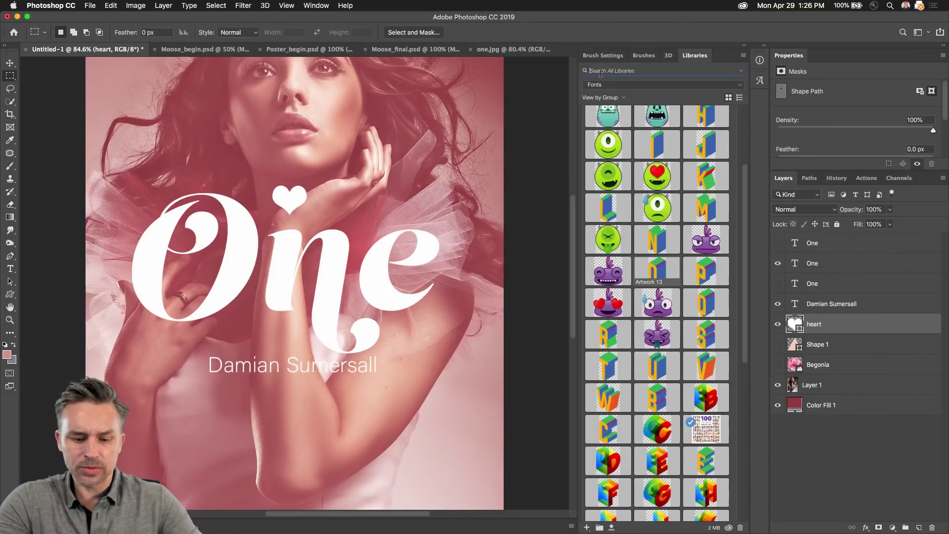
type("Creative Cloud")
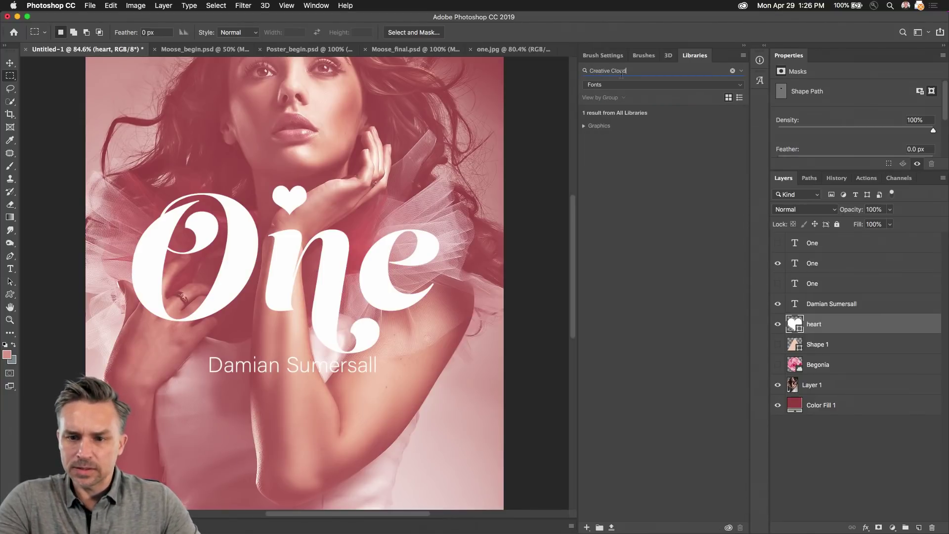
key("BackSpace")
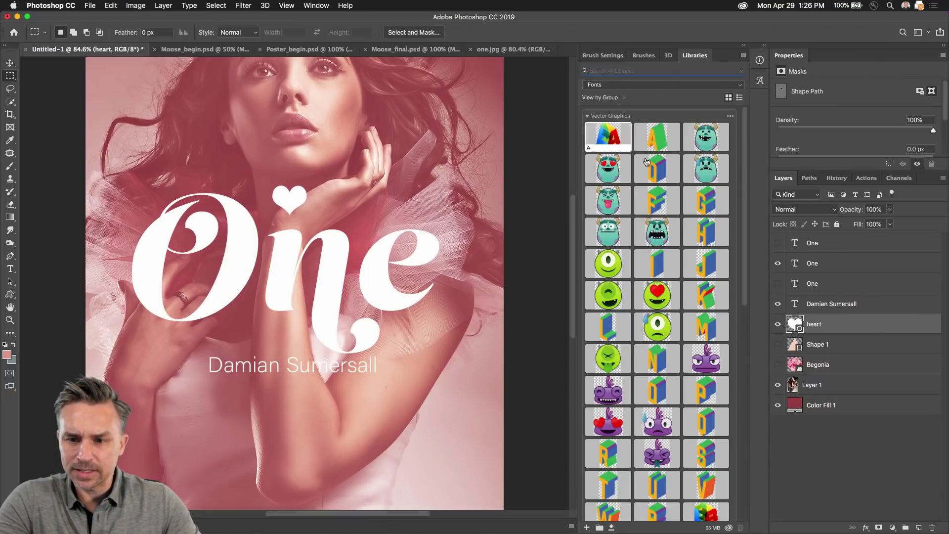
left_click(599, 86)
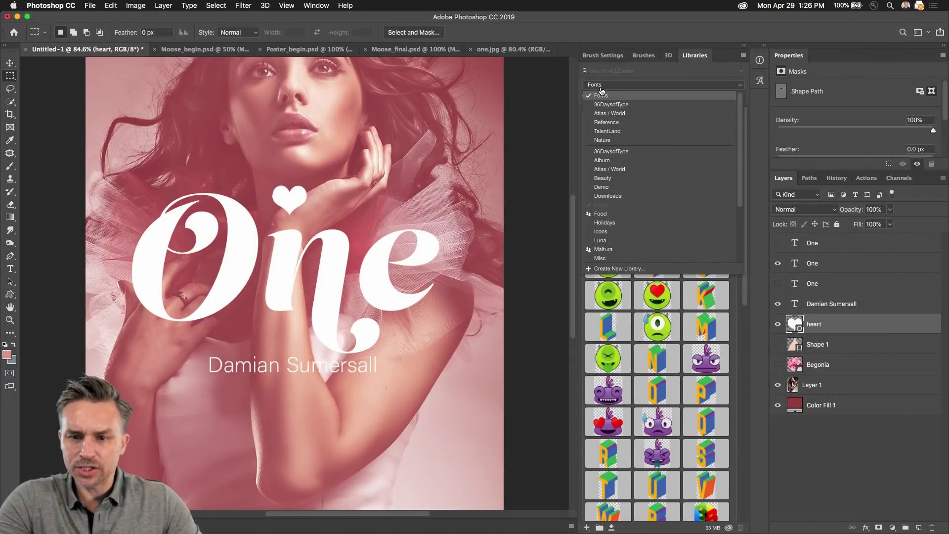
scroll(601, 140, "down", 5)
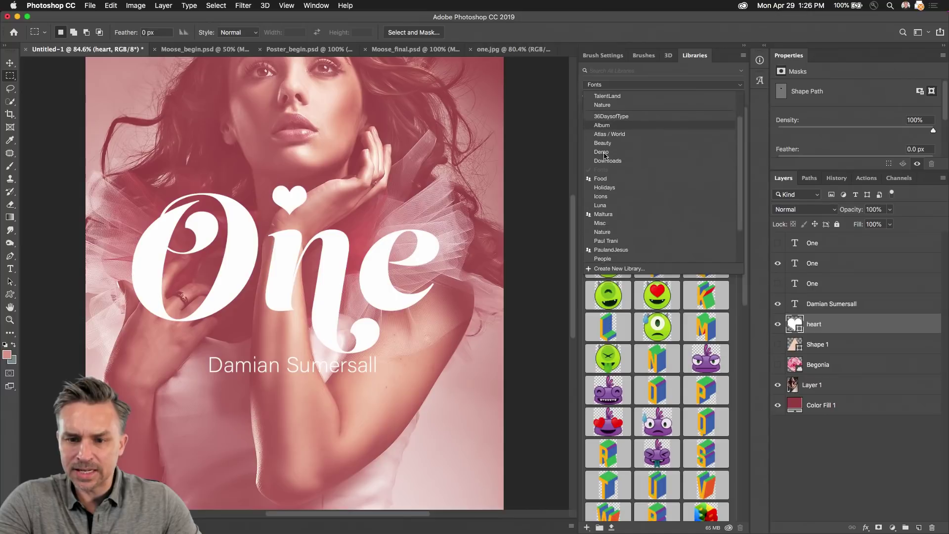
left_click(628, 193)
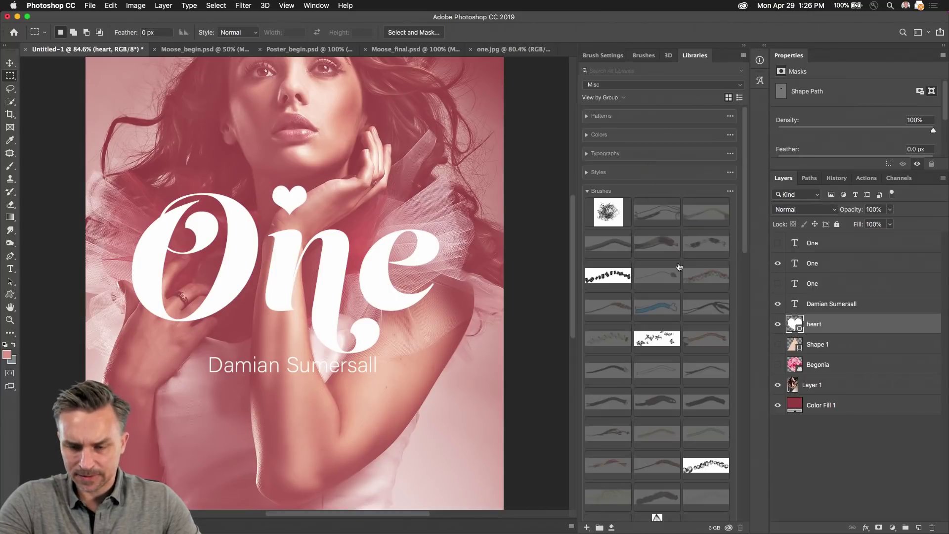
left_click(588, 193)
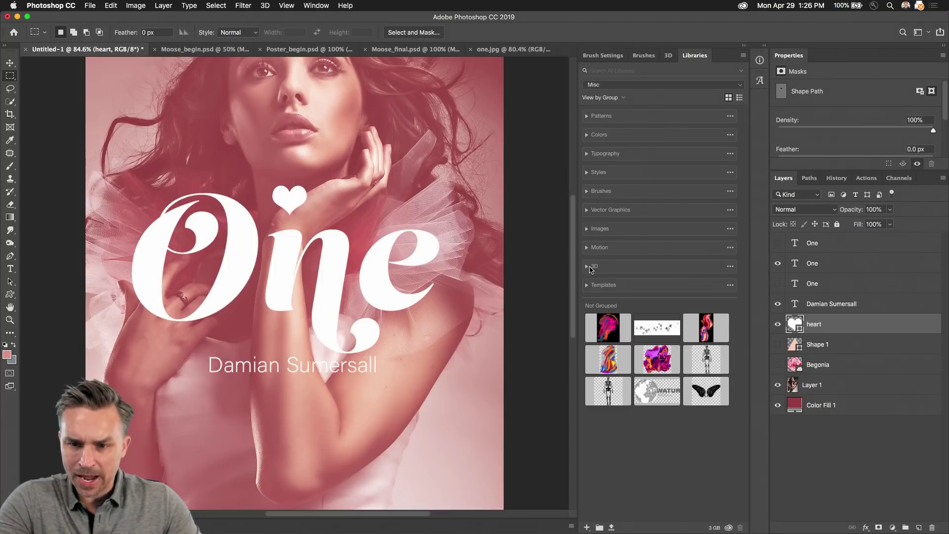
left_click(588, 210)
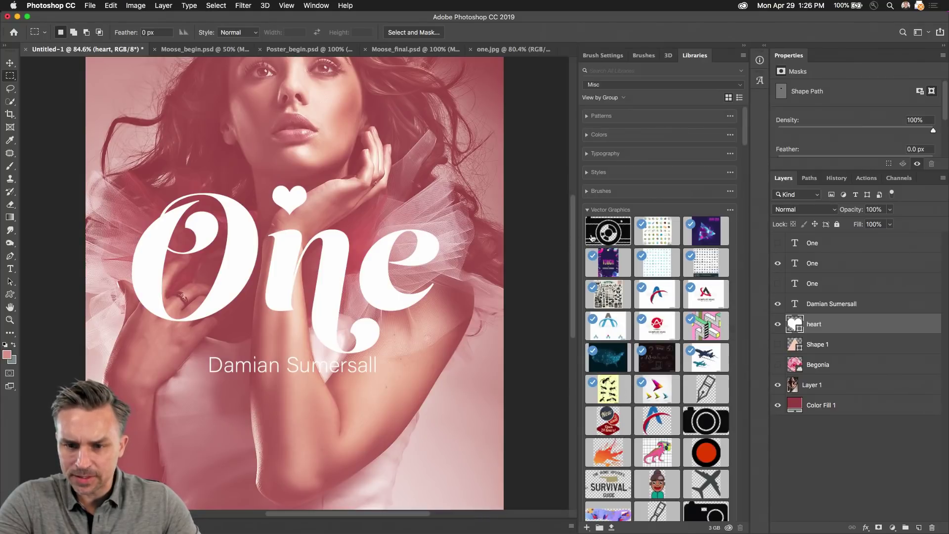
Step: Place the 35mm camera graphic above the heart, then copy its artwork from Illustrator and paste it
left_click_drag(608, 231, 549, 226)
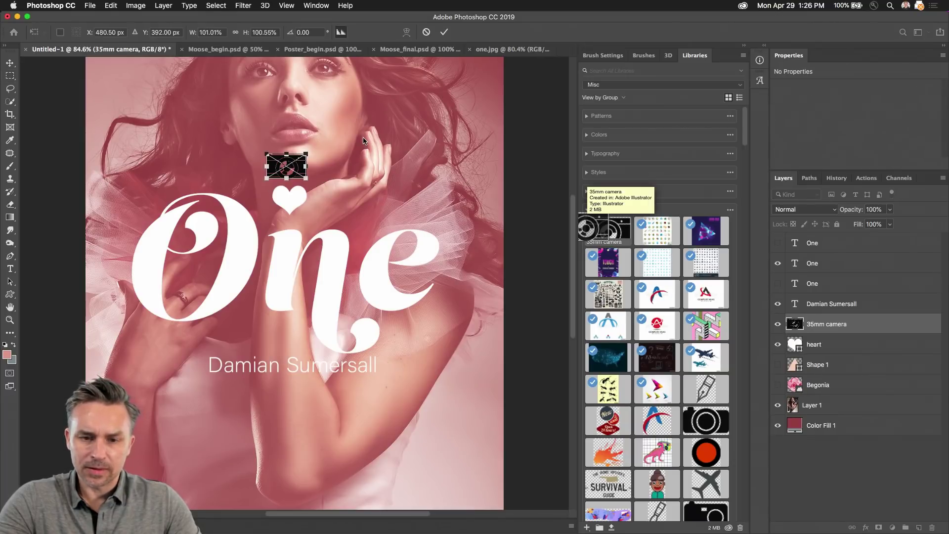
key("Return")
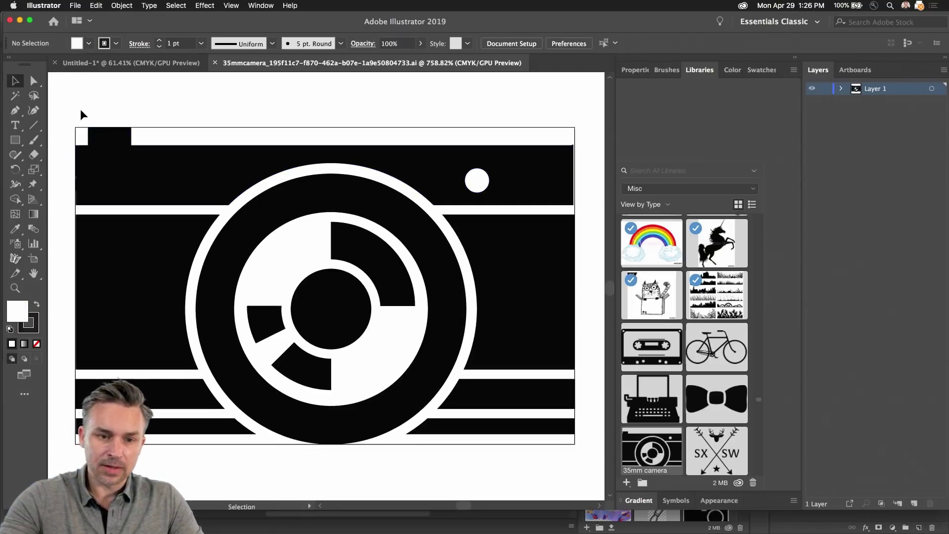
left_click_drag(347, 351, 561, 469)
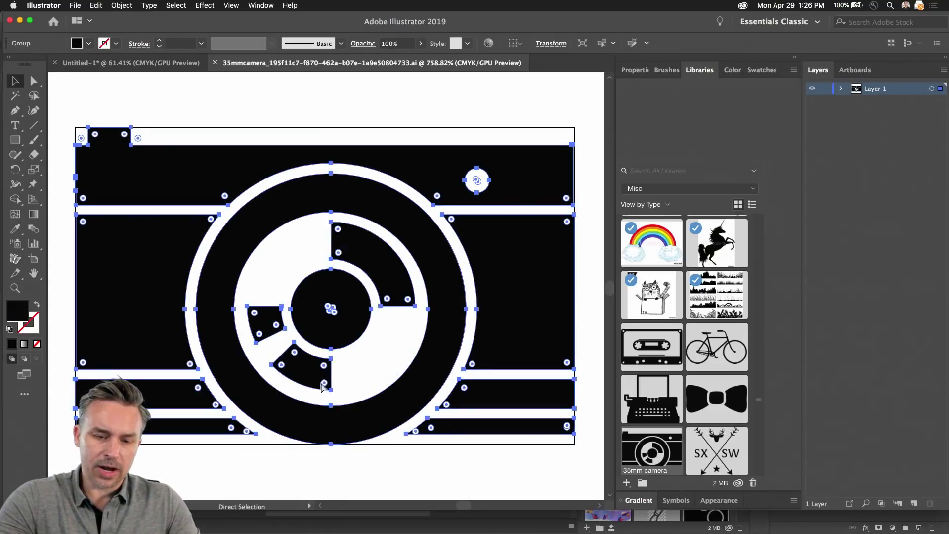
left_click(20, 20)
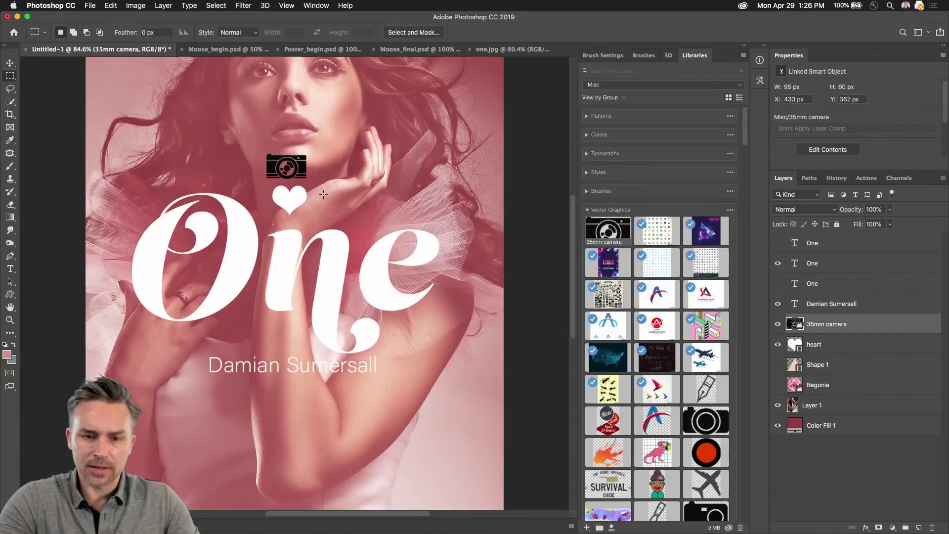
key("super+v")
Step: Paste the camera as a shape layer and move it up beside the woman's hand
left_click(391, 272)
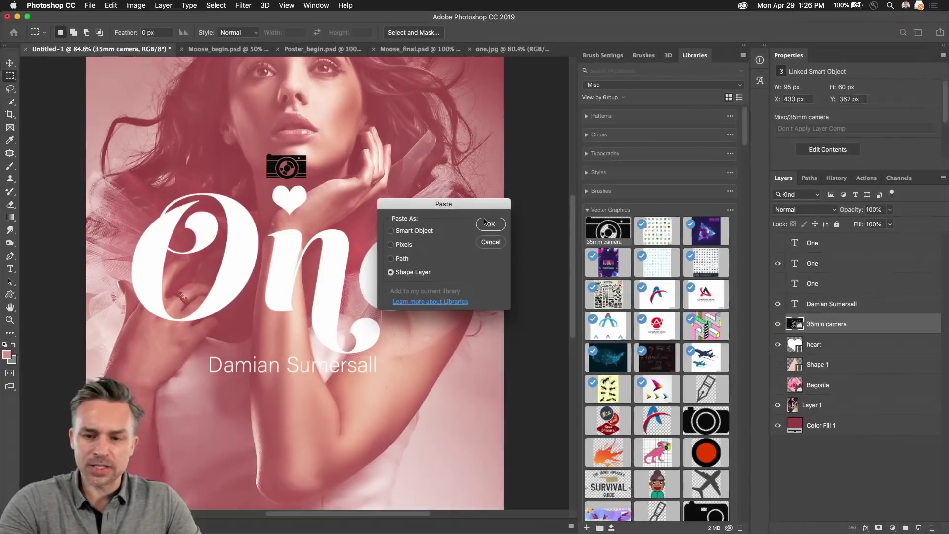
left_click(489, 224)
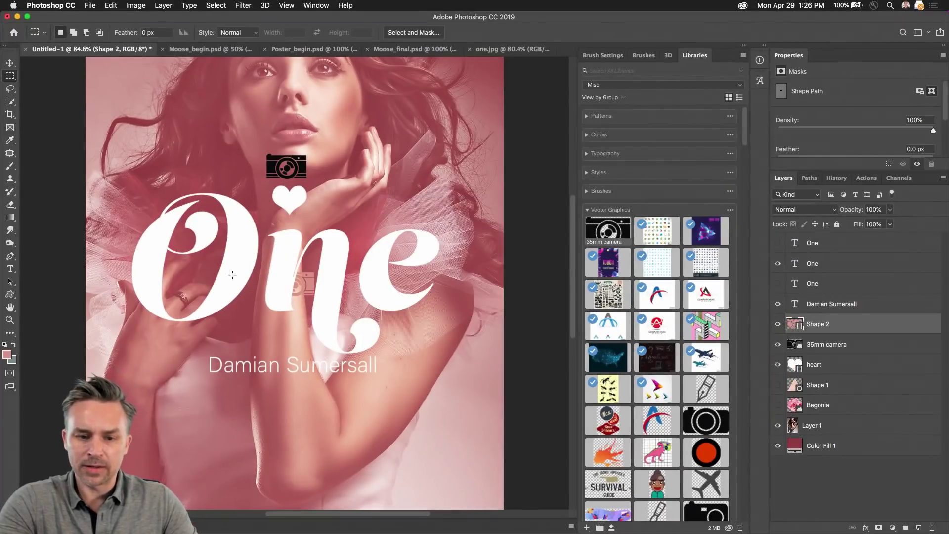
key("v")
left_click_drag(304, 291, 376, 185)
Step: Delete the black 35mm camera layer and give Shape 2 a white fill
left_click(825, 348)
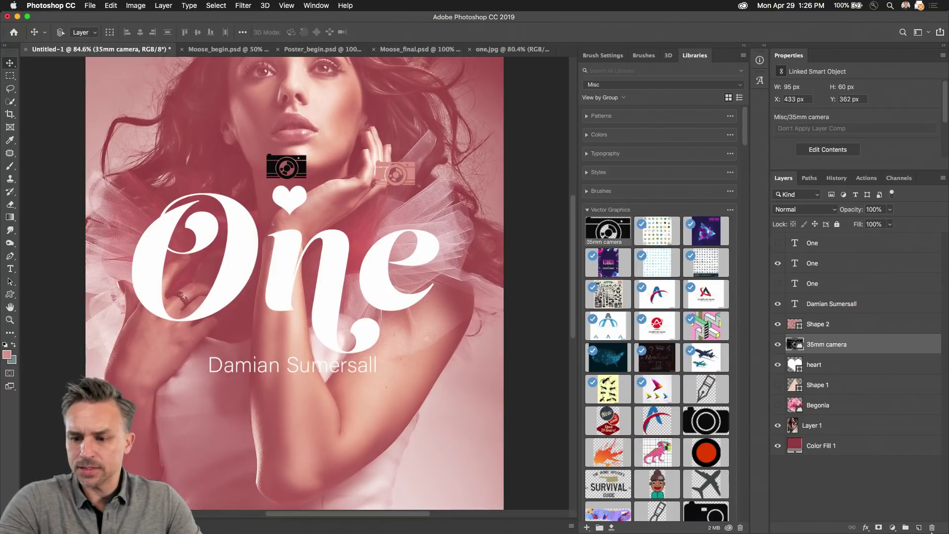
left_click(932, 527)
left_click(795, 324)
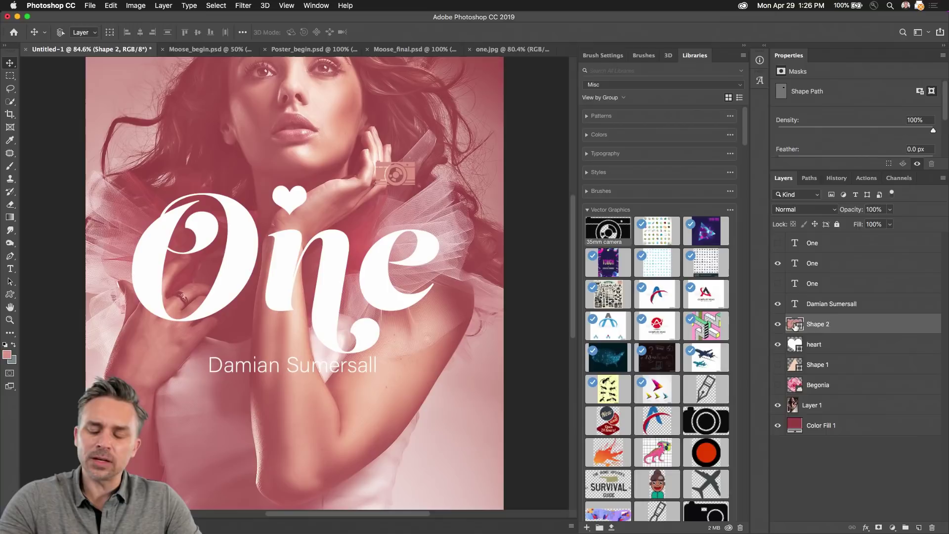
double_click(795, 324)
left_click(642, 315)
key("Return")
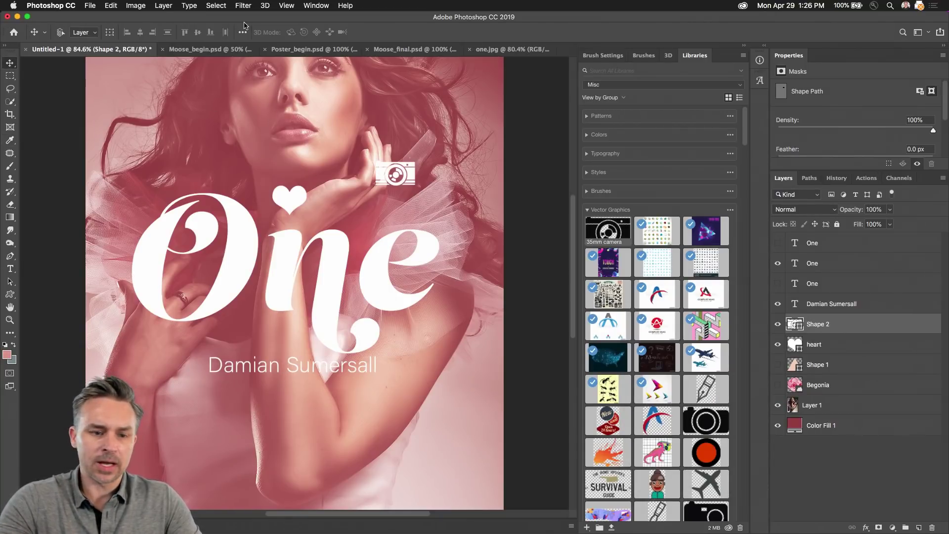
left_click(10, 294)
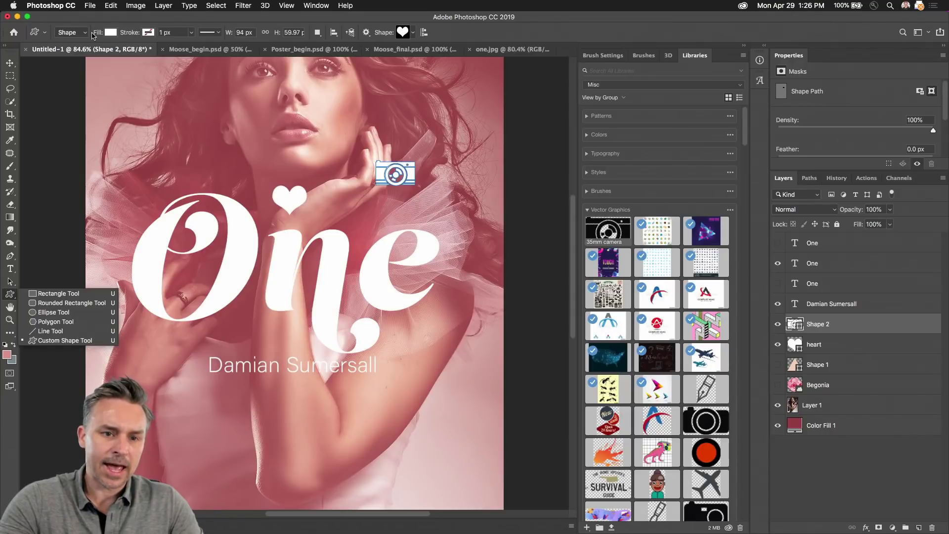
Step: Save the camera outline via Edit > Define Custom Shape under the name 'Camera'
left_click(109, 5)
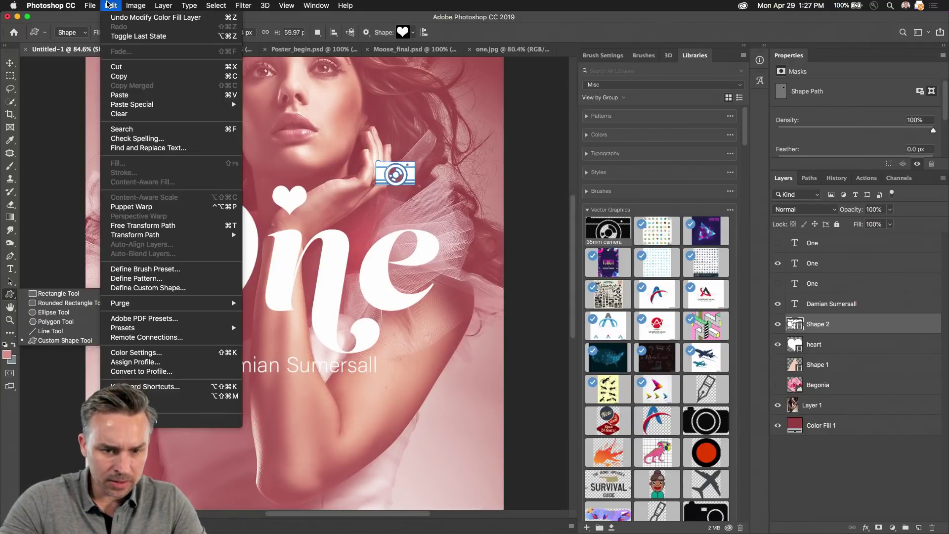
left_click(109, 5)
left_click(109, 5)
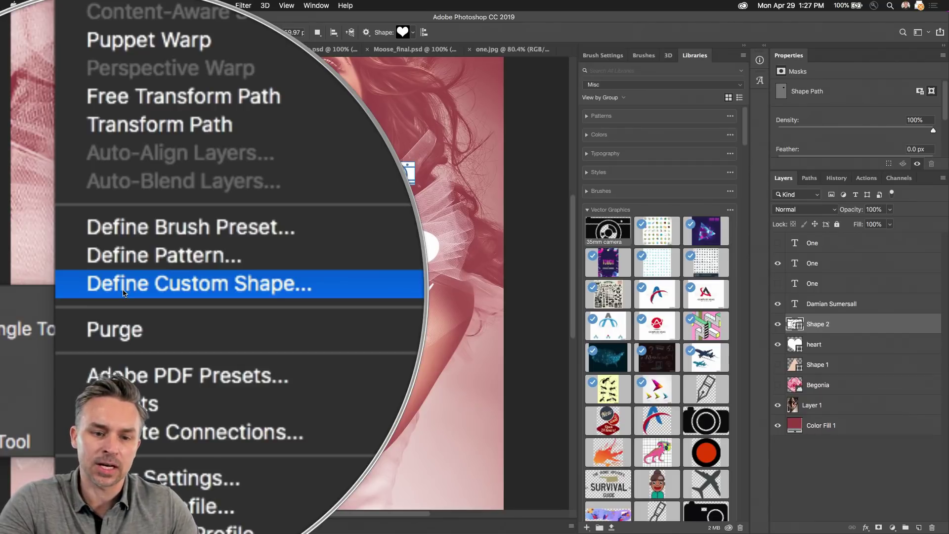
left_click(123, 292)
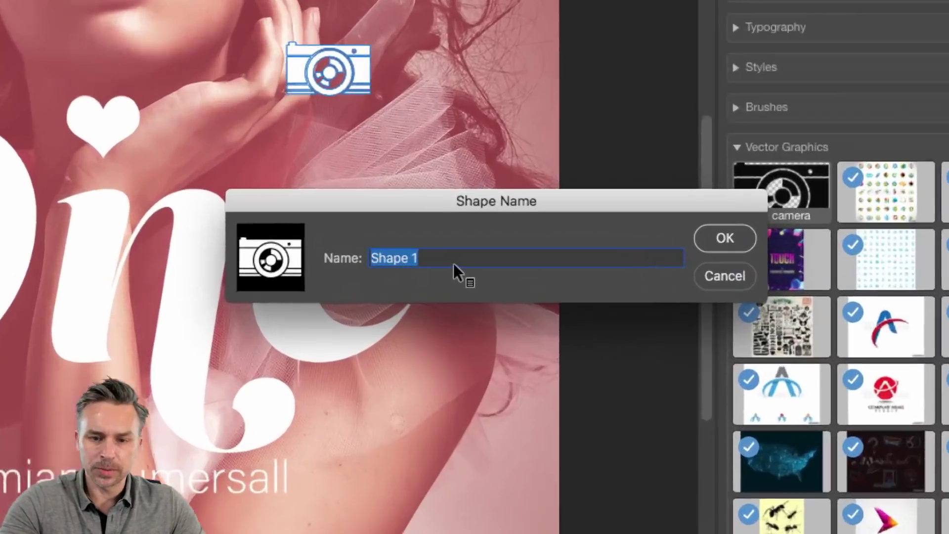
type("Camera")
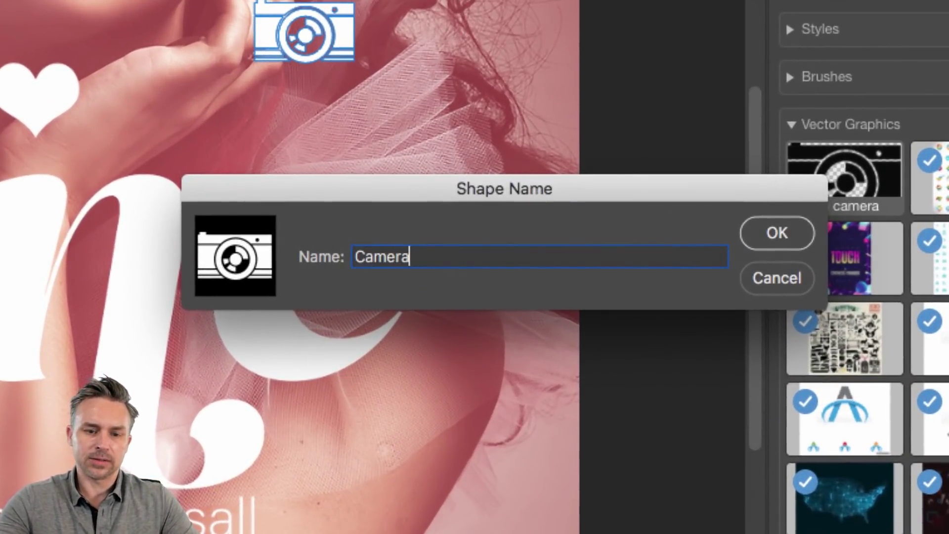
key("Return")
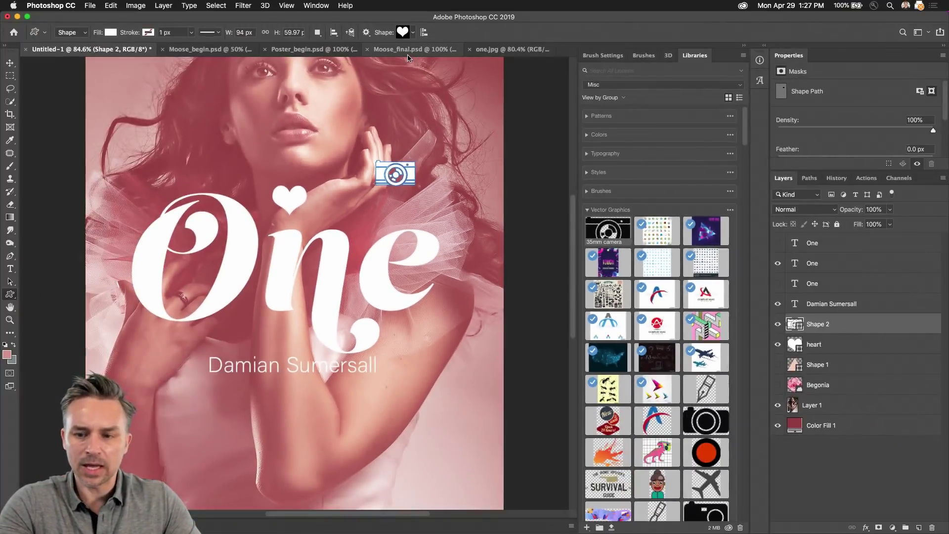
left_click(412, 34)
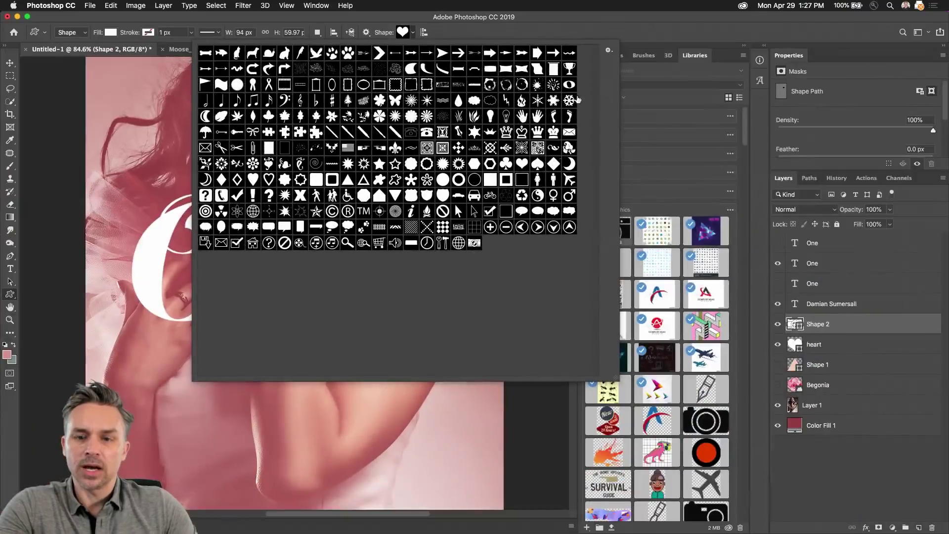
Step: Look through the custom shape presets, then delete the white camera layer Shape 2
left_click(535, 39)
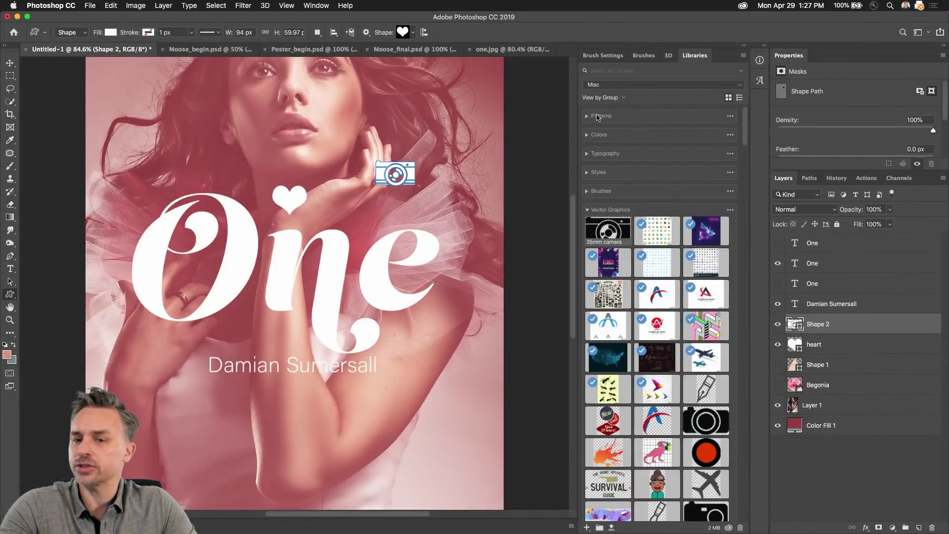
scroll(642, 263, "down", 10)
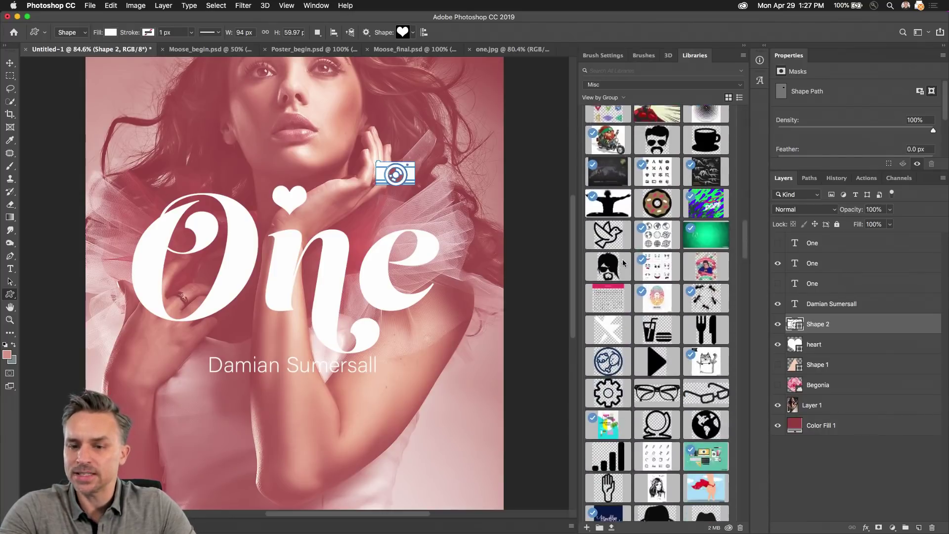
scroll(624, 263, "down", 2)
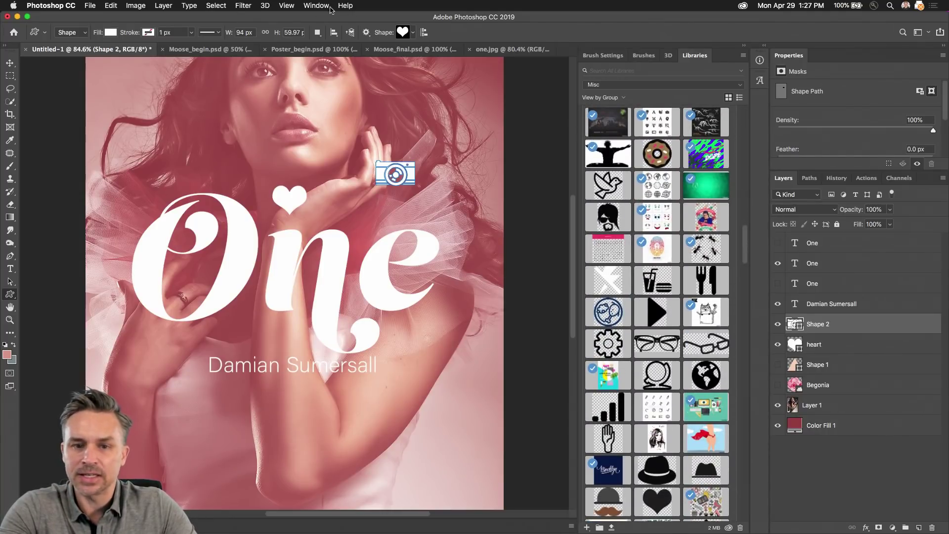
left_click(413, 33)
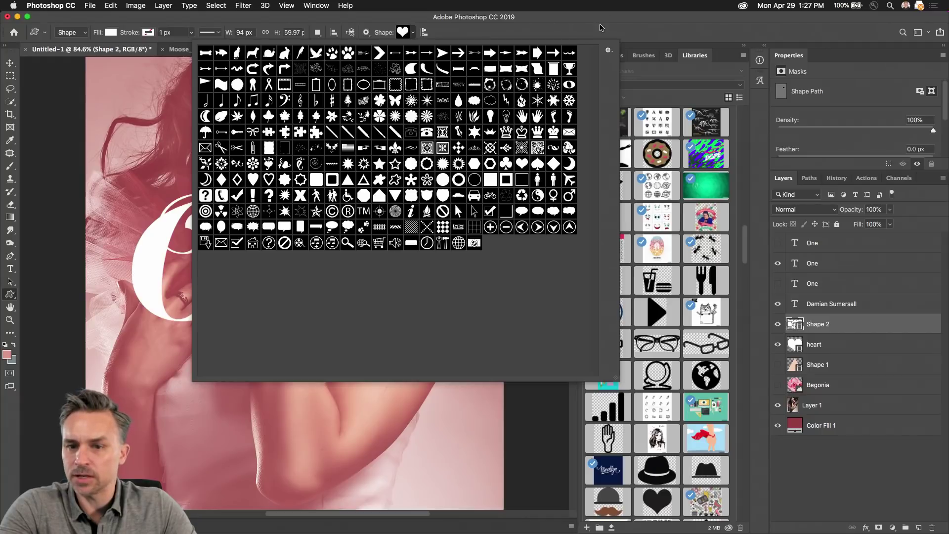
left_click(601, 27)
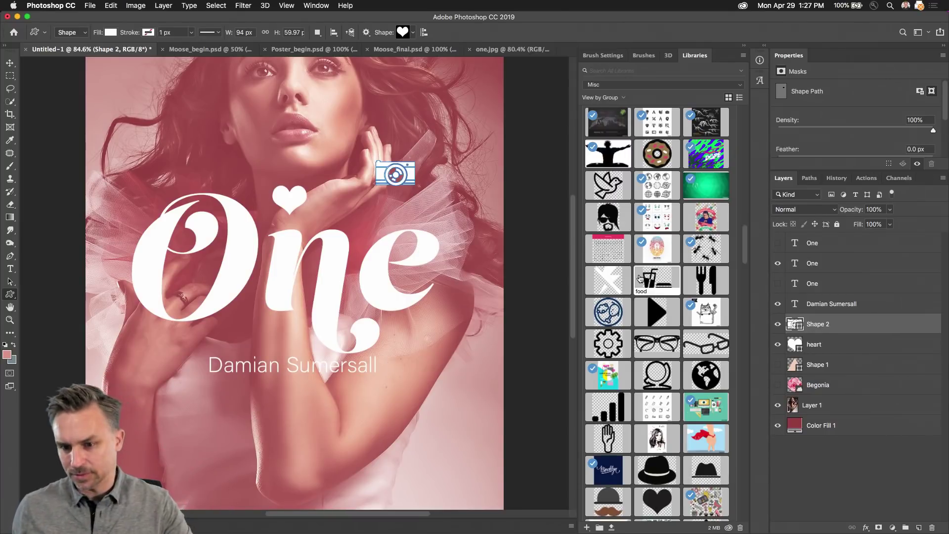
left_click(933, 528)
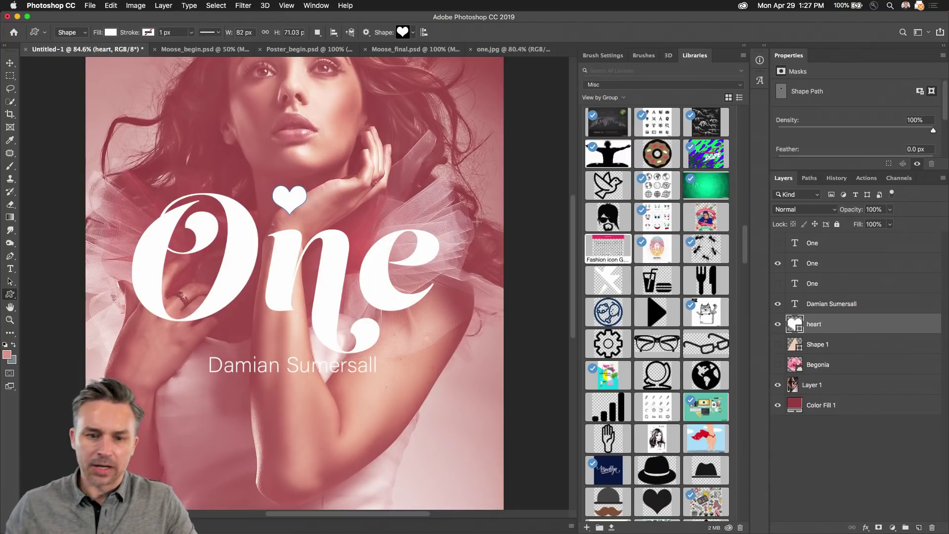
Step: Briefly preview the peach triangle, select Layer 1, and hide the heart, name and One layers
left_click(10, 63)
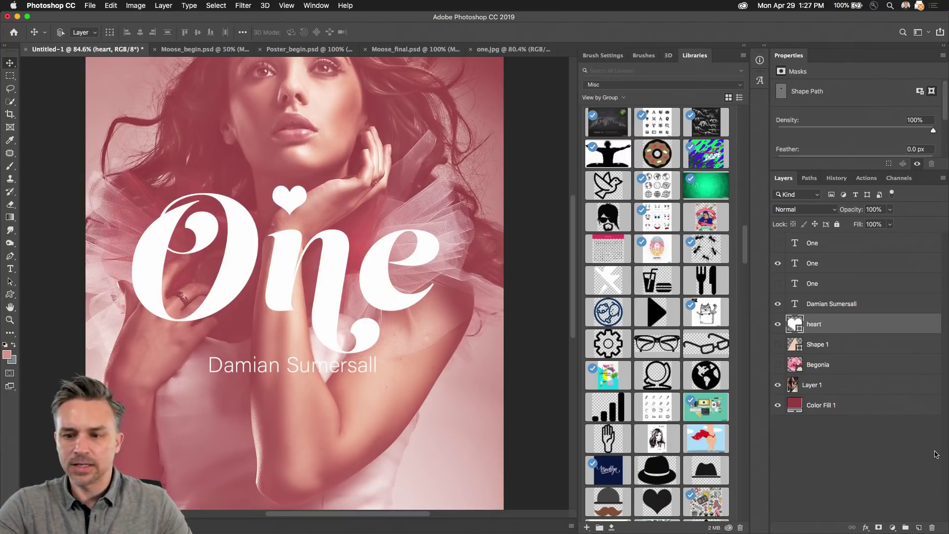
left_click(778, 344)
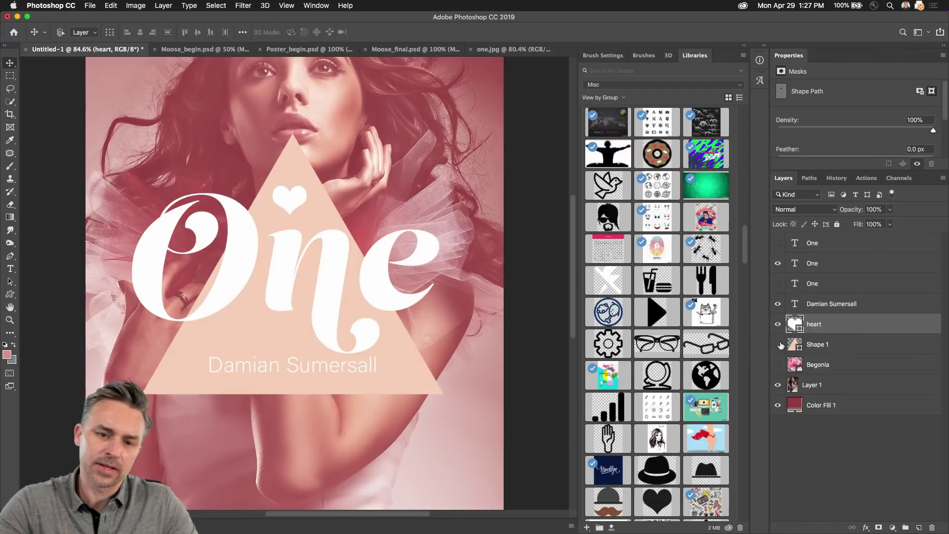
left_click(779, 344)
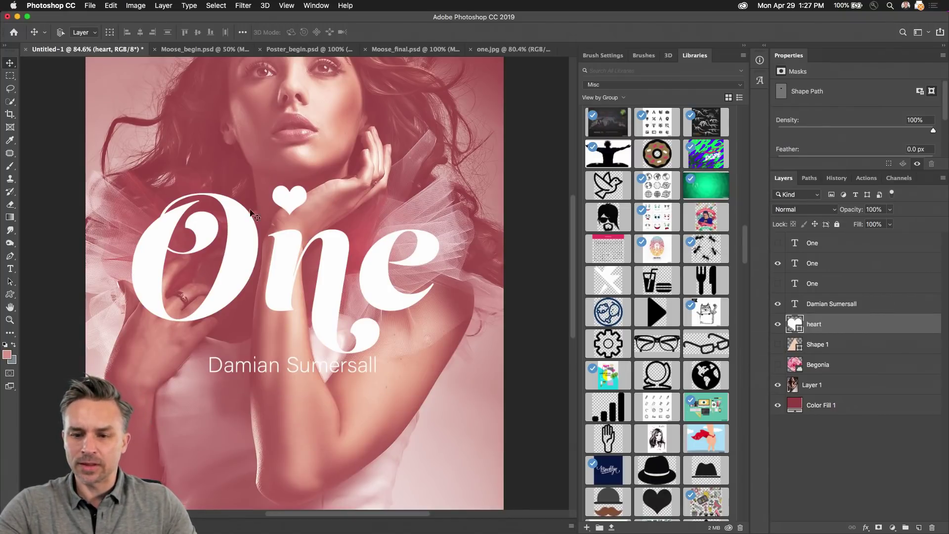
left_click(832, 386)
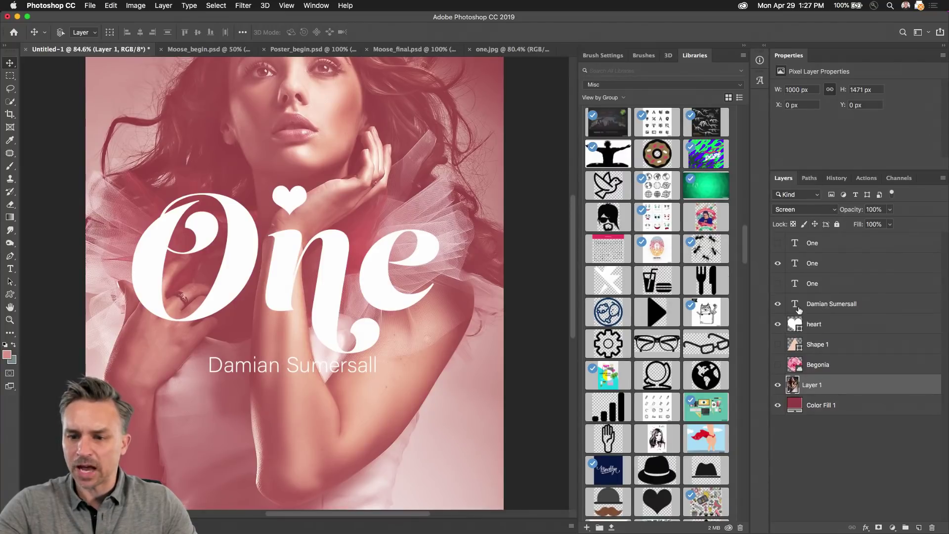
left_click_drag(778, 323, 777, 263)
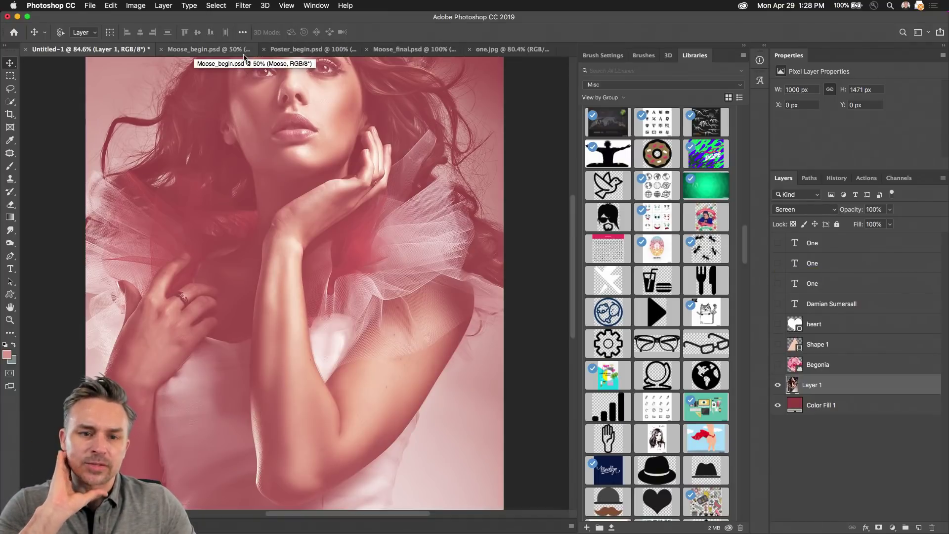
left_click(213, 52)
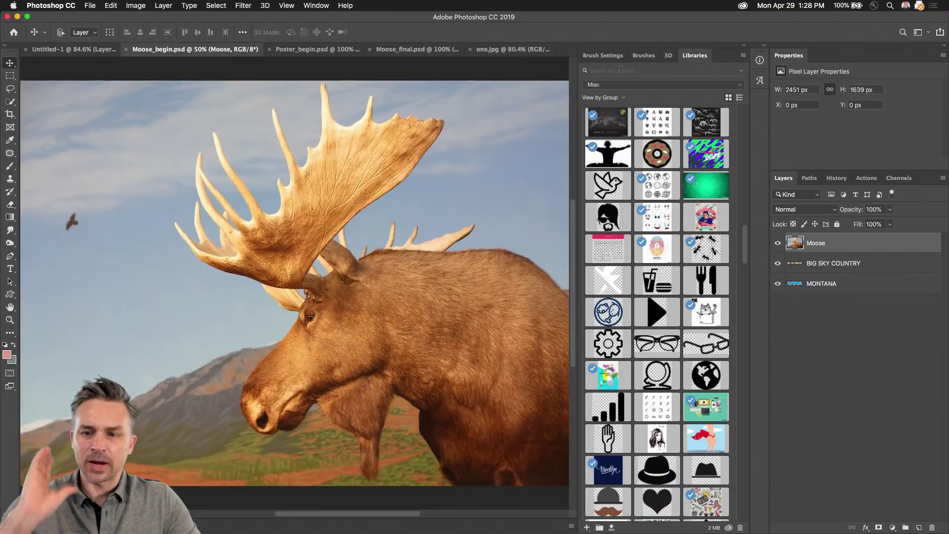
left_click(745, 47)
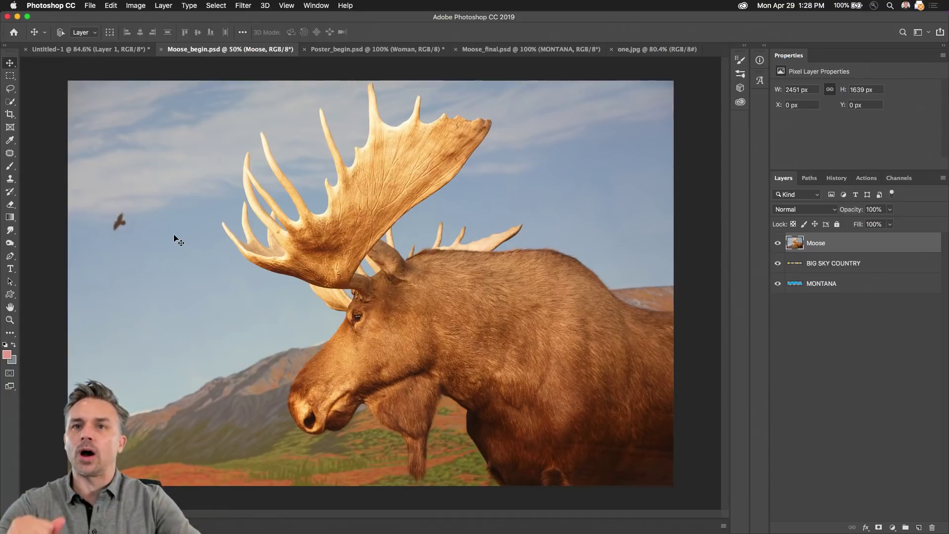
left_click(82, 53)
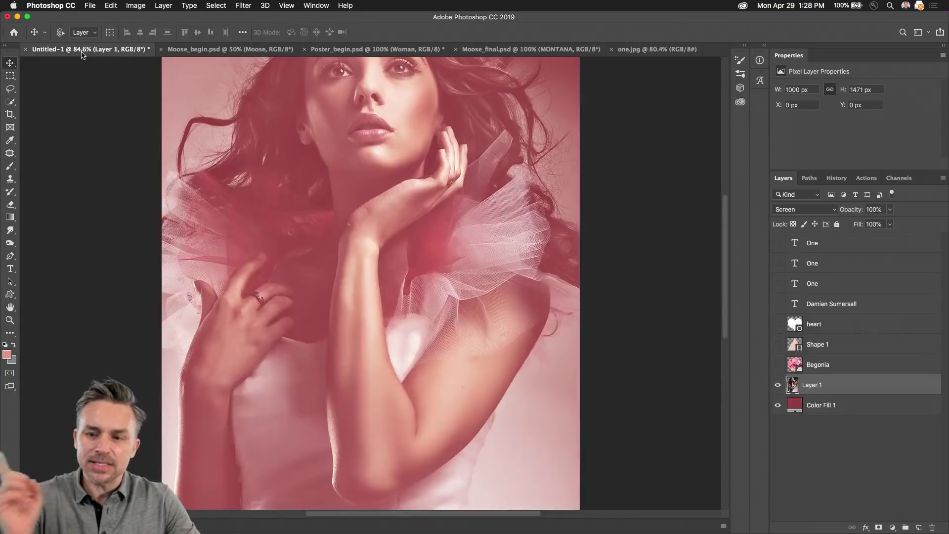
left_click(725, 68)
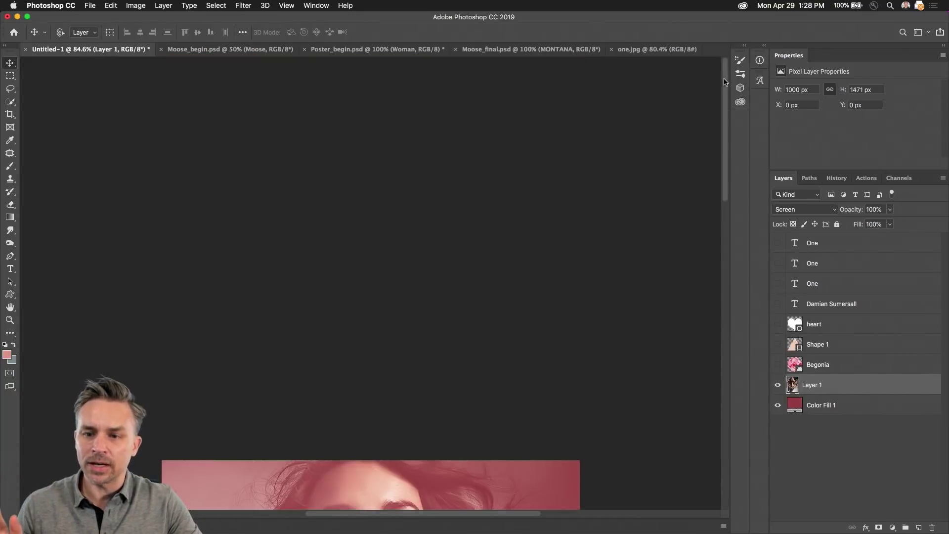
left_click_drag(725, 81, 715, 231)
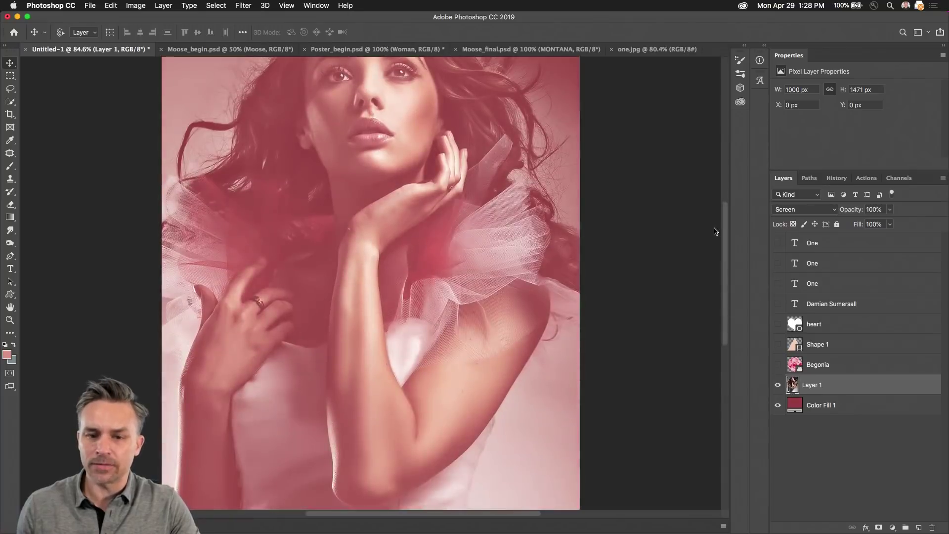
left_click(744, 48)
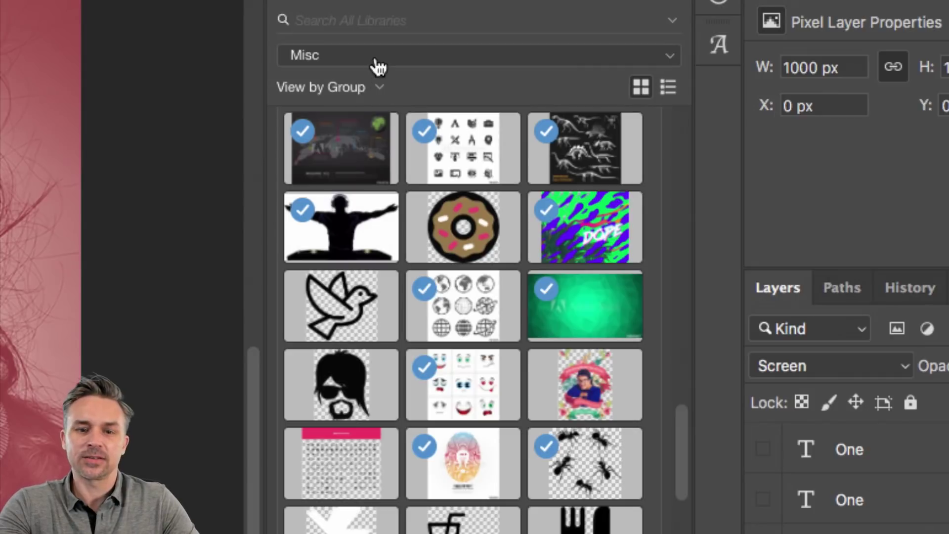
Step: Create a new asset library named 'Book Covers' from the Libraries panel menu
left_click(379, 68)
left_click(379, 67)
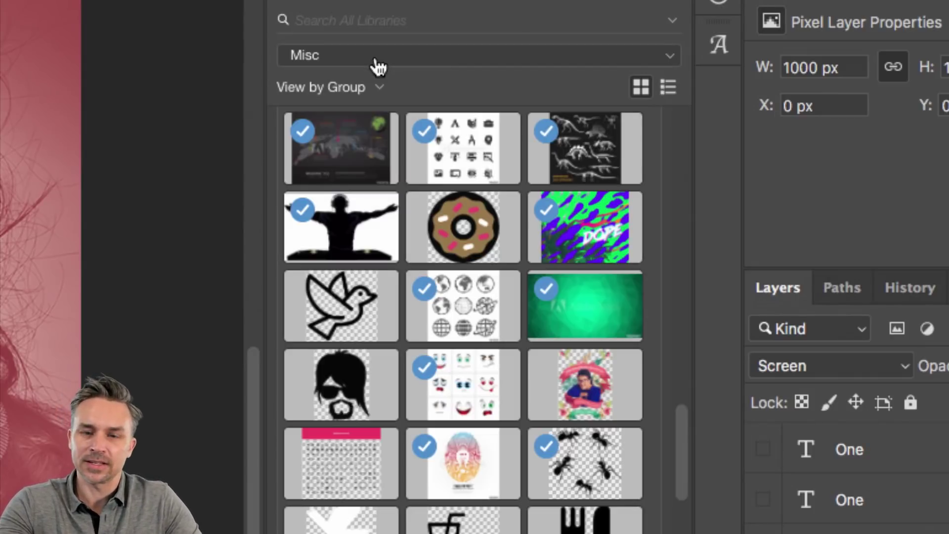
left_click(379, 67)
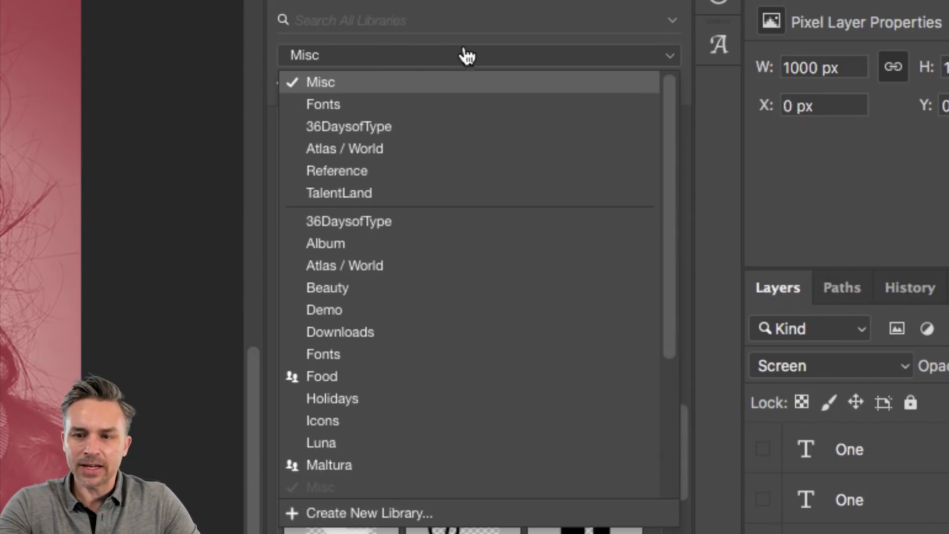
left_click(462, 58)
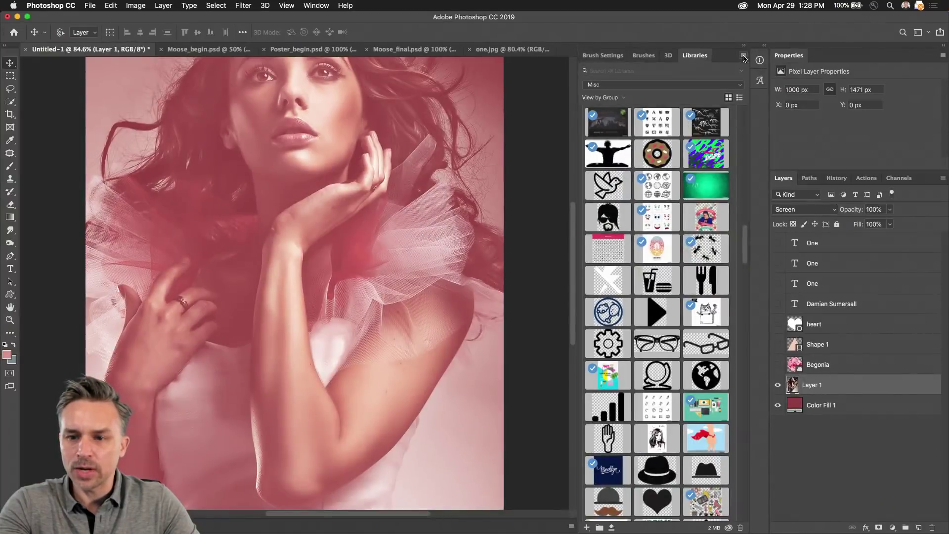
left_click(744, 58)
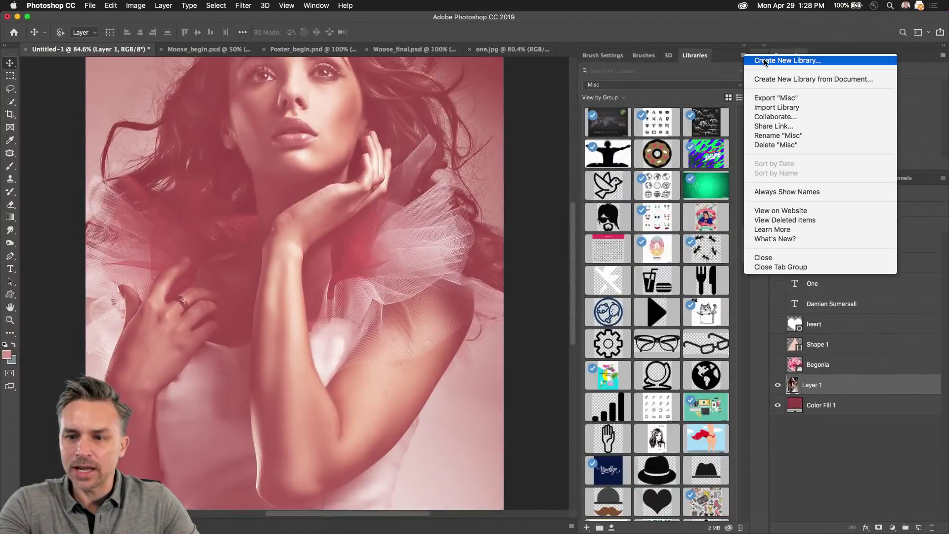
left_click(764, 61)
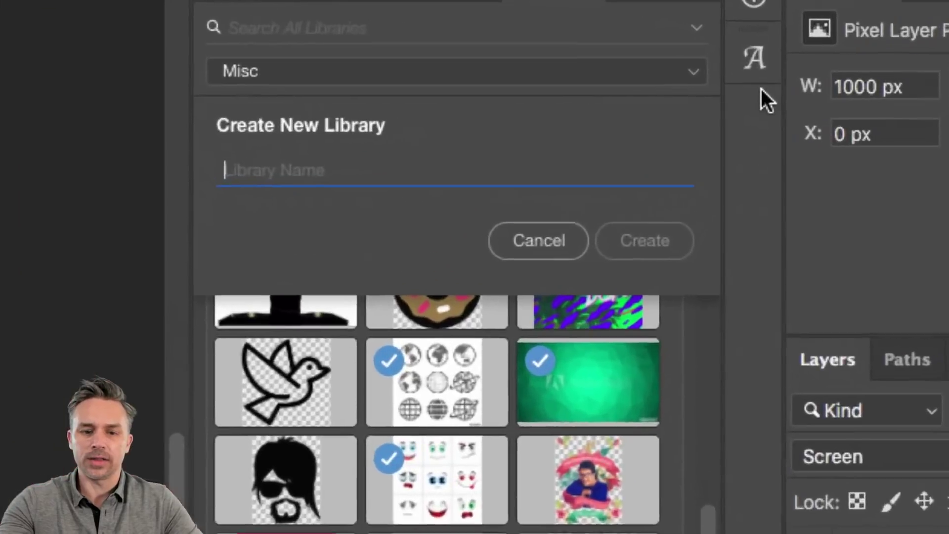
type("Book Covers")
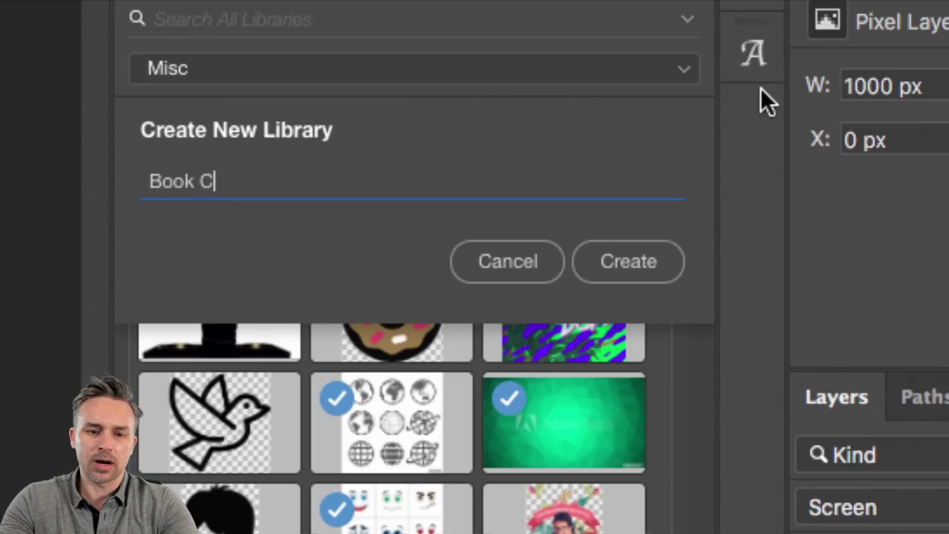
key("Return")
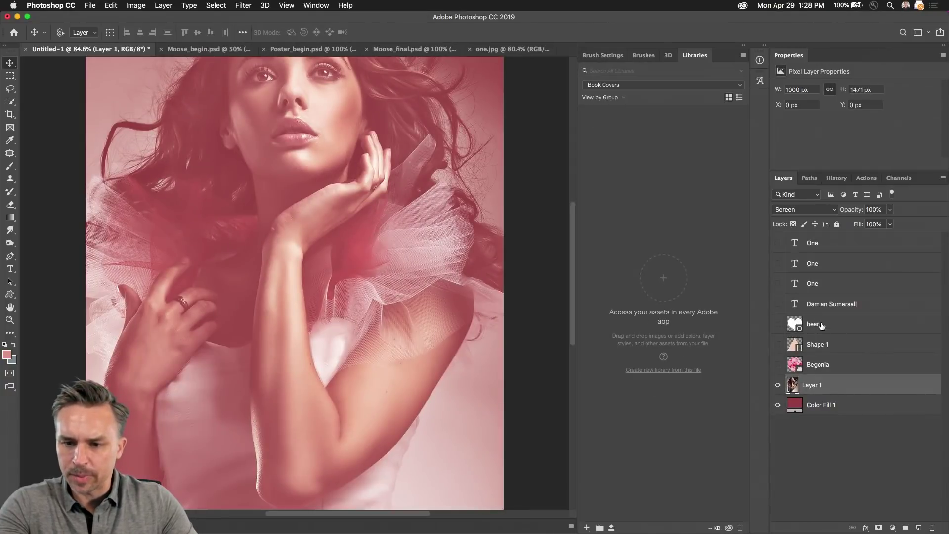
Step: Drag the heart, triangle and One layers into Book Covers, then delete those first library items
left_click_drag(821, 325, 656, 241)
left_click_drag(816, 345, 678, 281)
left_click_drag(819, 364, 749, 351)
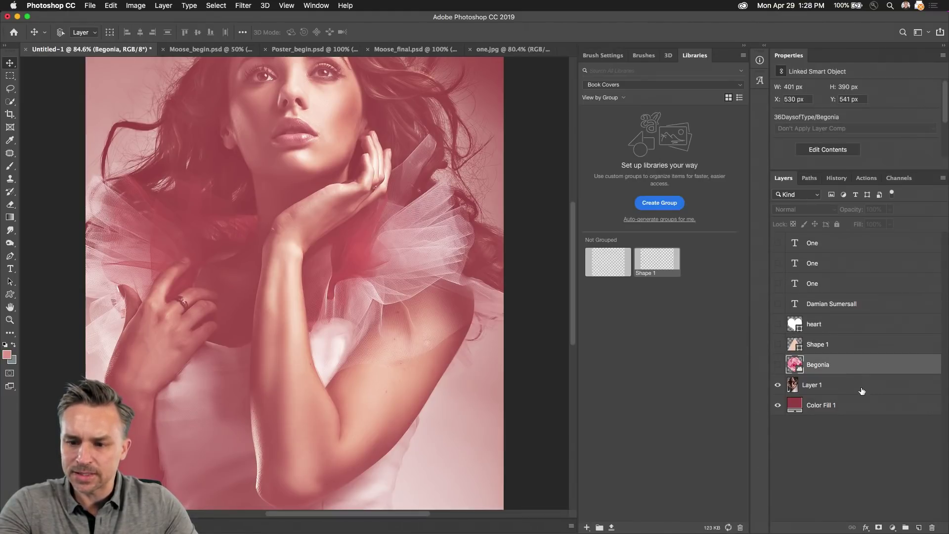
left_click_drag(862, 391, 772, 292)
left_click_drag(832, 247, 663, 308)
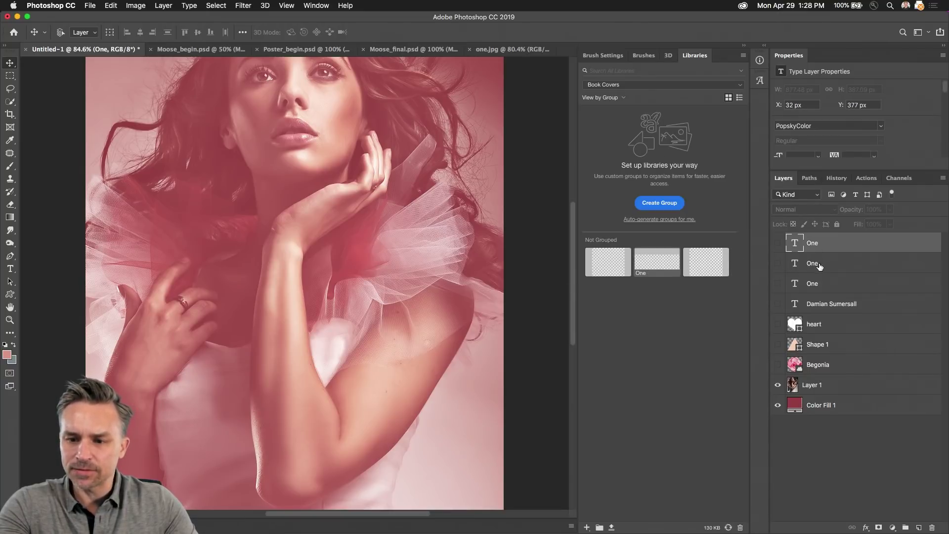
left_click(777, 245)
left_click(777, 245)
left_click(840, 345)
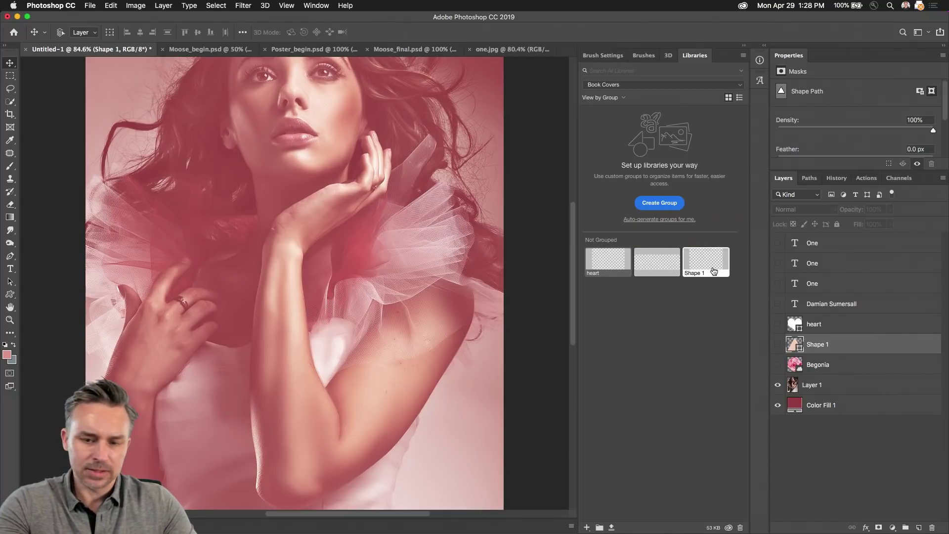
left_click(741, 528)
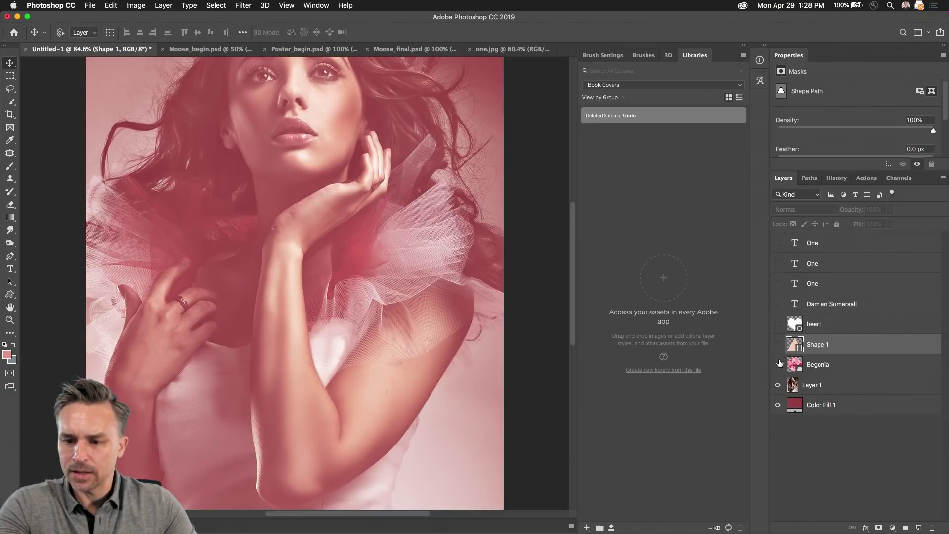
Step: Show all layers and add the One lettering, heart and peach triangle to Book Covers as graphics
left_click_drag(778, 243, 778, 365)
left_click_drag(848, 246, 661, 260)
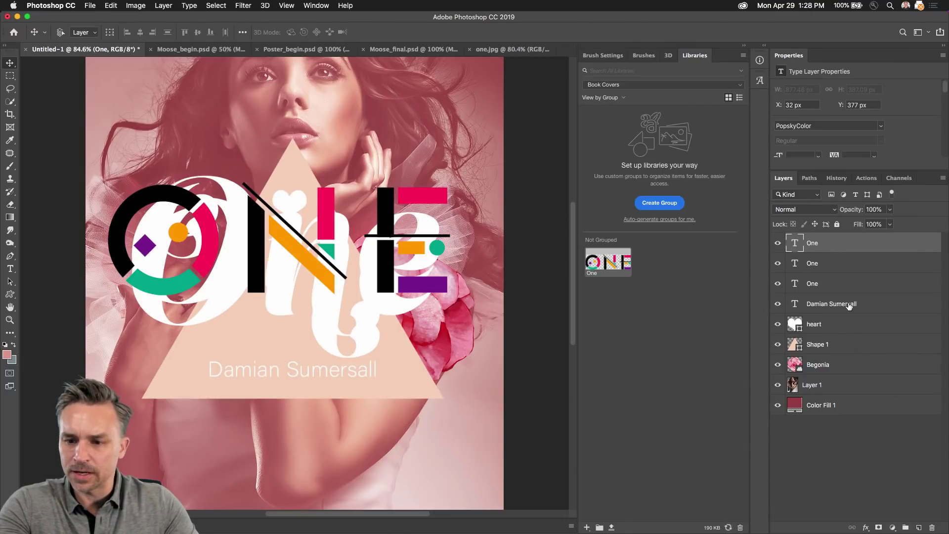
left_click_drag(834, 325, 668, 314)
left_click_drag(818, 343, 657, 343)
left_click_drag(808, 367, 677, 356)
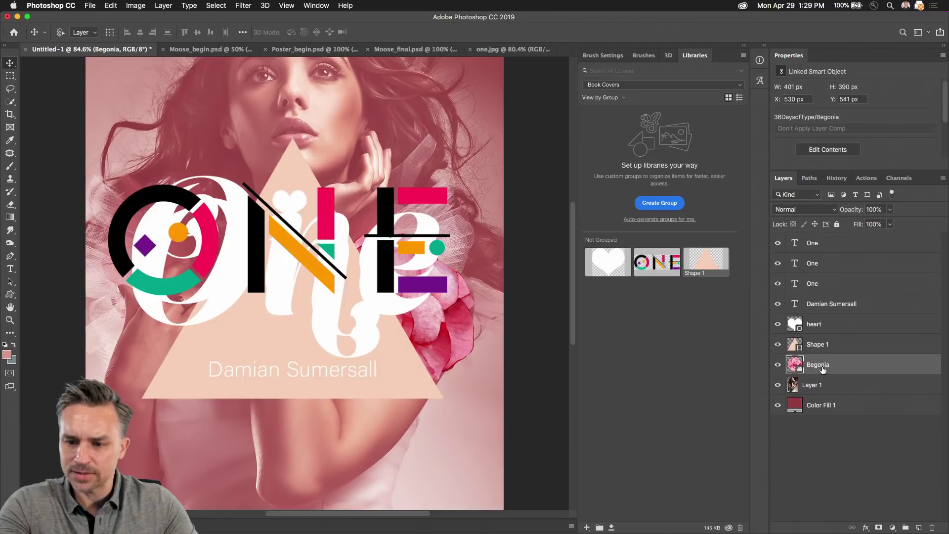
left_click_drag(823, 370, 676, 324)
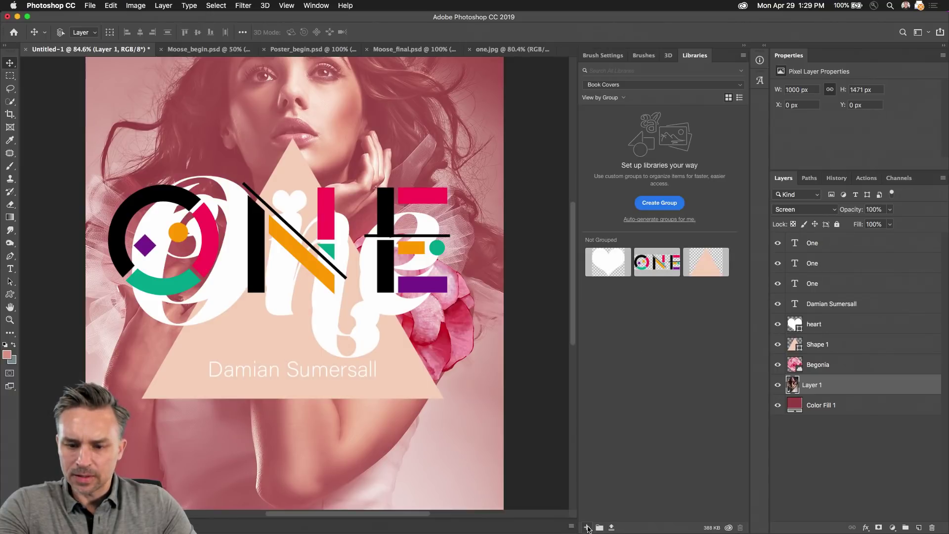
left_click(587, 528)
left_click(860, 344)
left_click(830, 284)
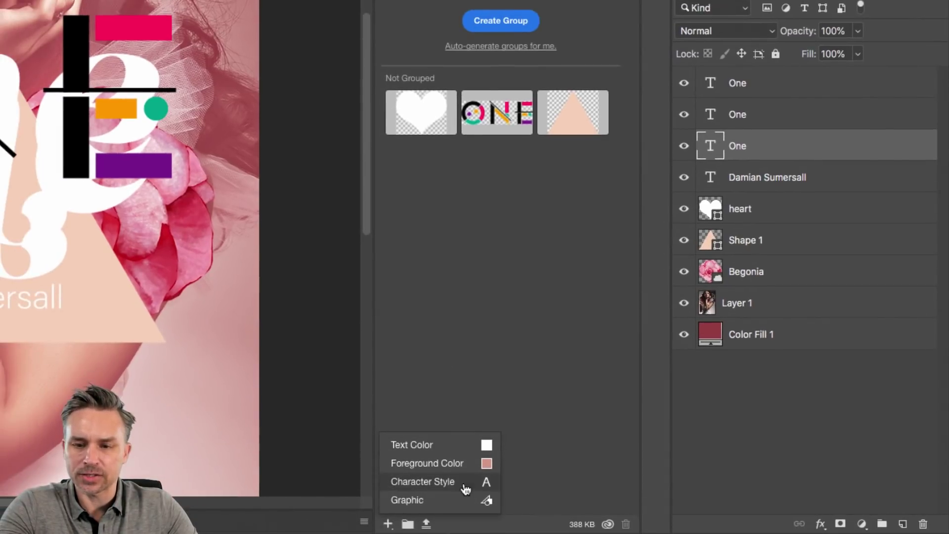
Step: Hide the top two One text layers and save the remaining layer's Lust Script character style to the library
right_click(683, 85)
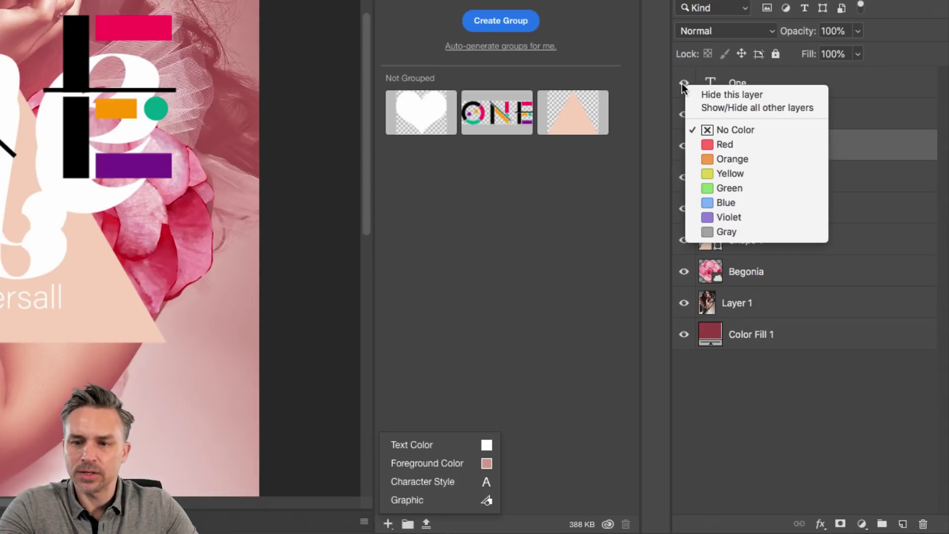
left_click(687, 94)
left_click(683, 113)
left_click(739, 146)
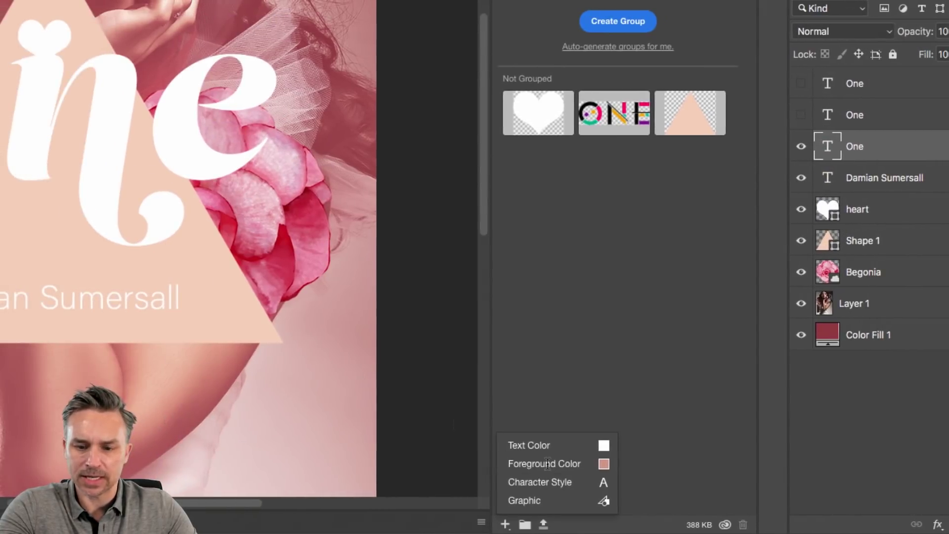
left_click(526, 487)
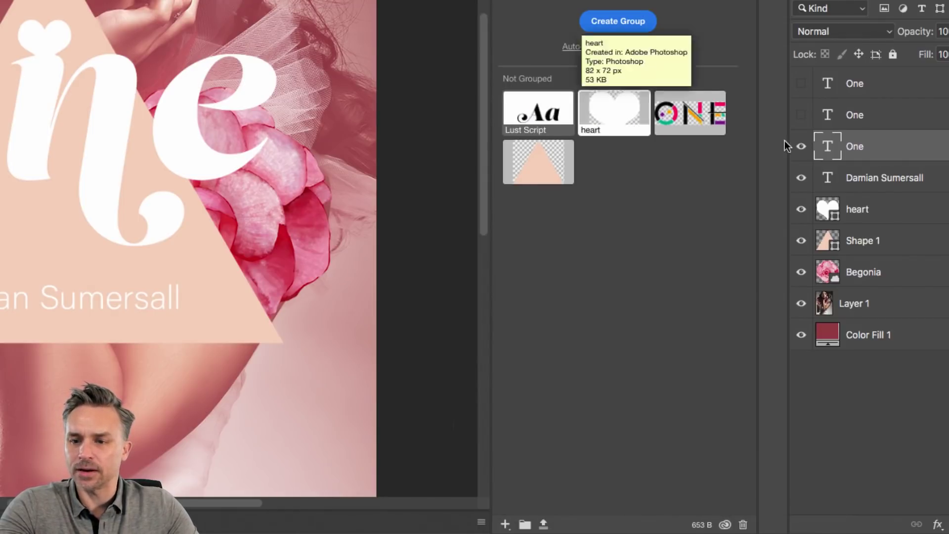
left_click(869, 180)
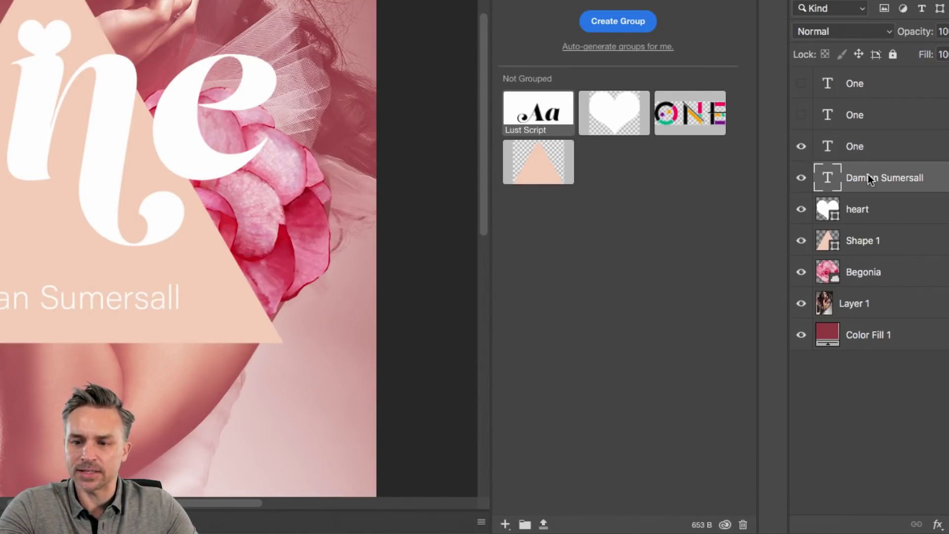
left_click(505, 524)
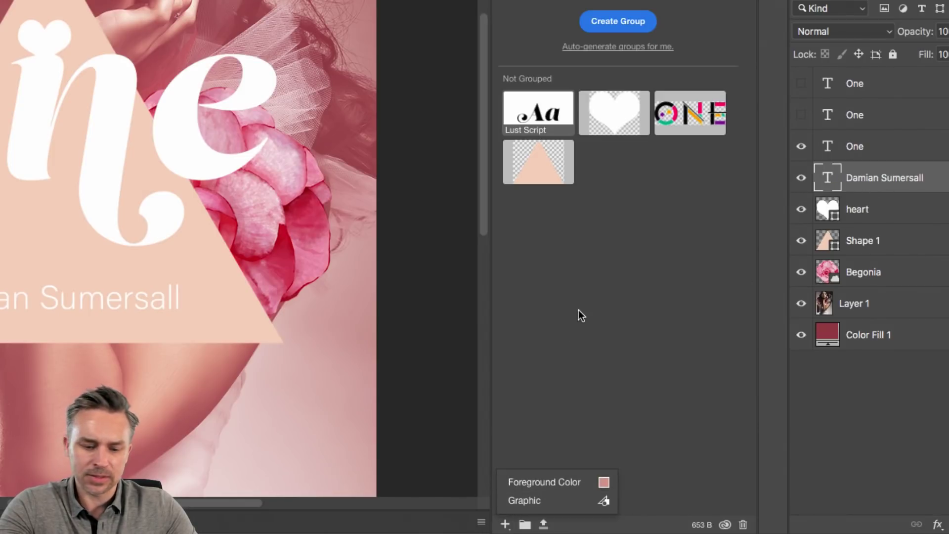
left_click(515, 484)
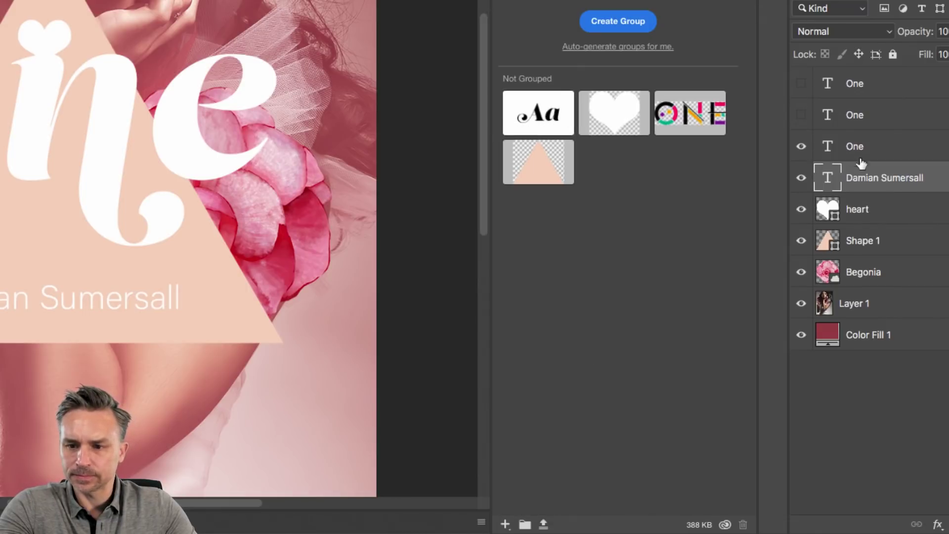
left_click(504, 524)
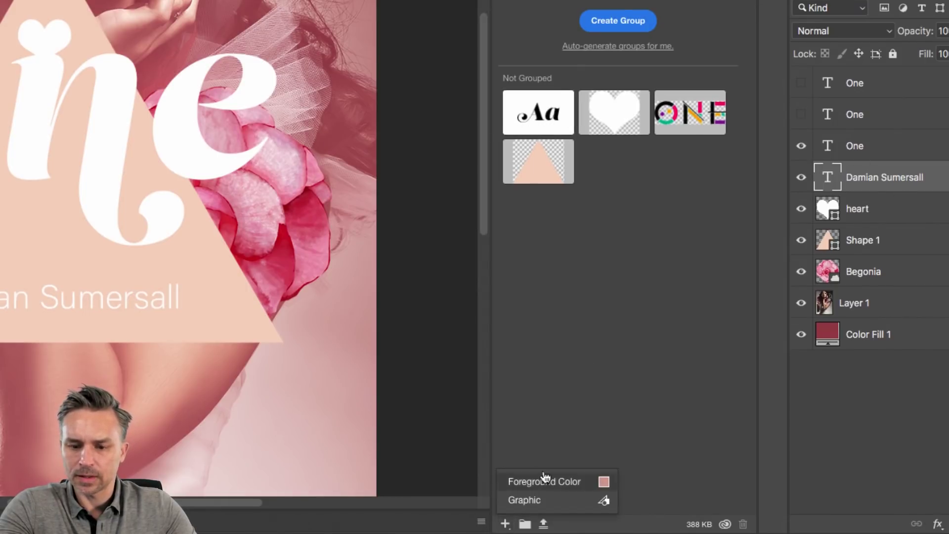
left_click(542, 479)
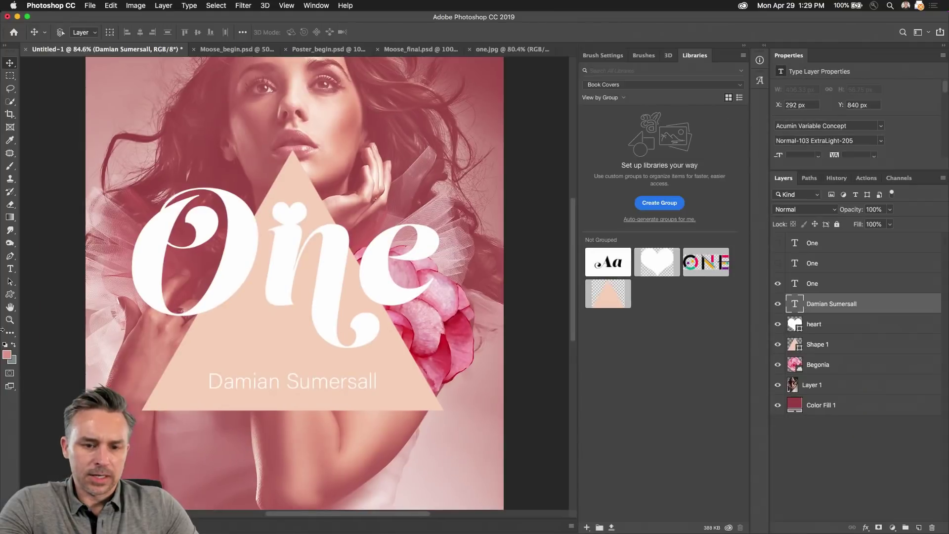
left_click(10, 269)
left_click(98, 327)
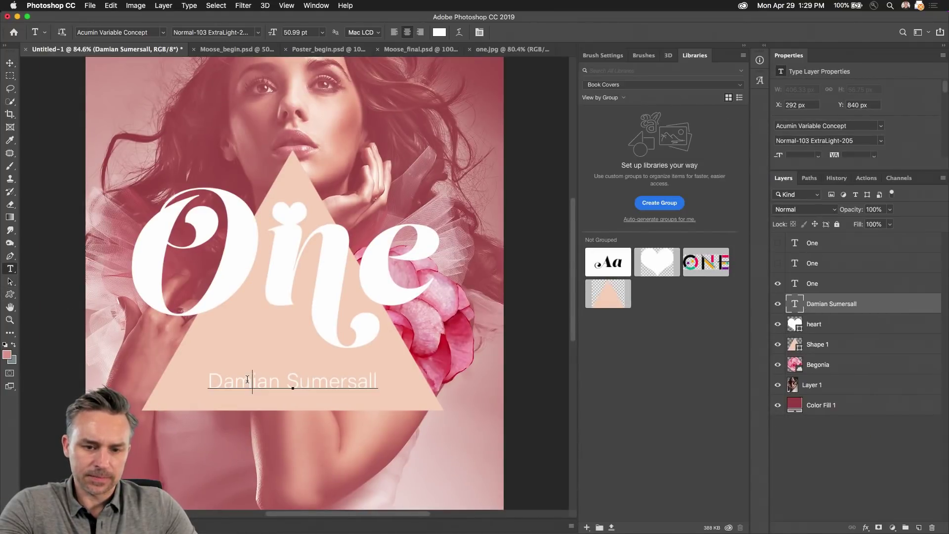
left_click(10, 63)
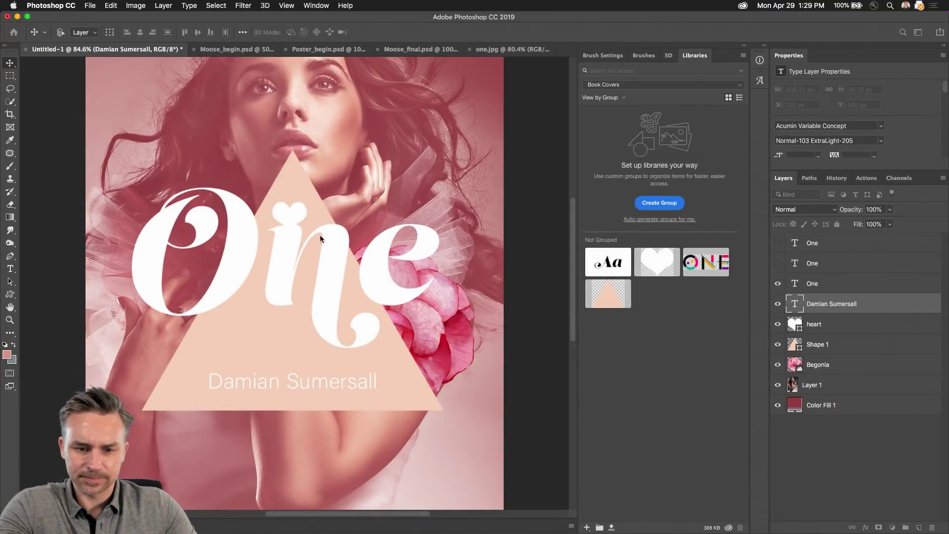
left_click(587, 528)
left_click(613, 444)
left_click_drag(793, 309, 656, 344)
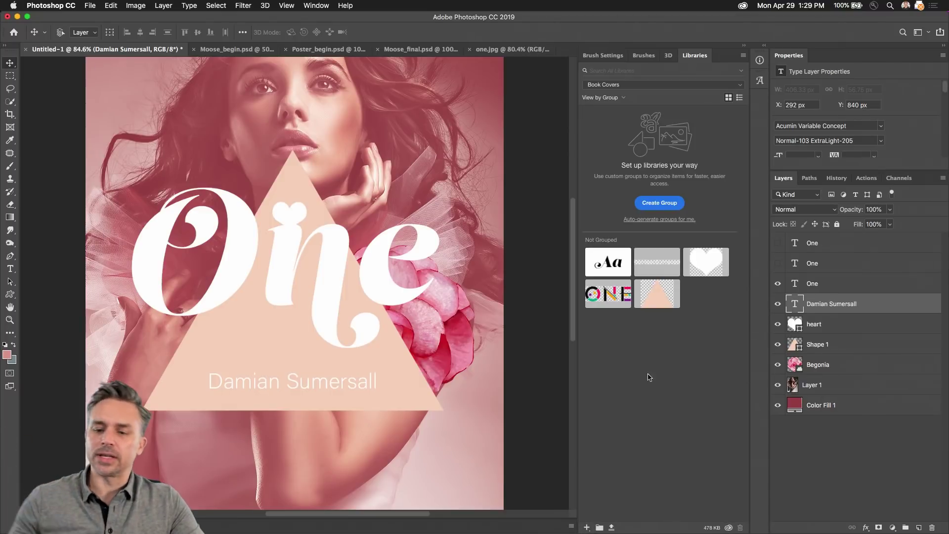
Step: Add the pink foreground colour to the library and auto-generate groups
left_click(587, 528)
left_click(611, 501)
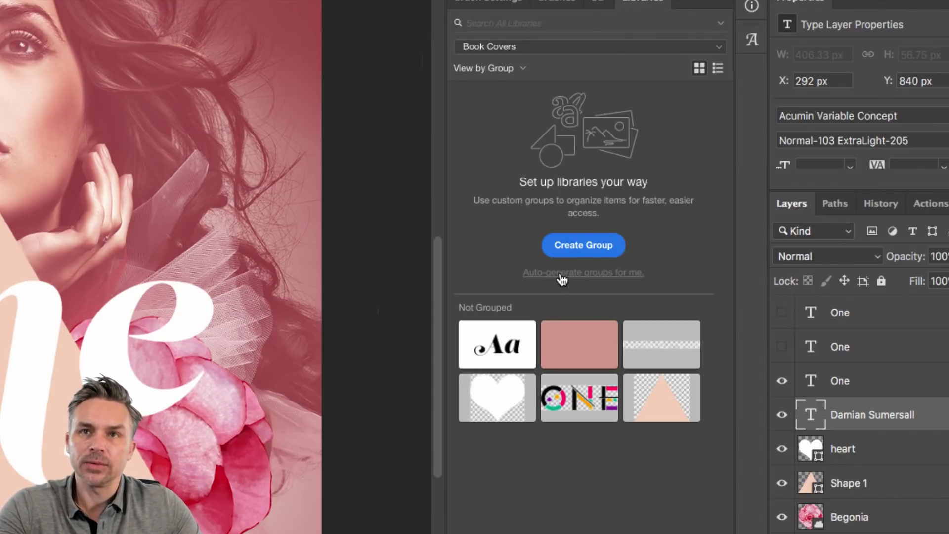
left_click(562, 273)
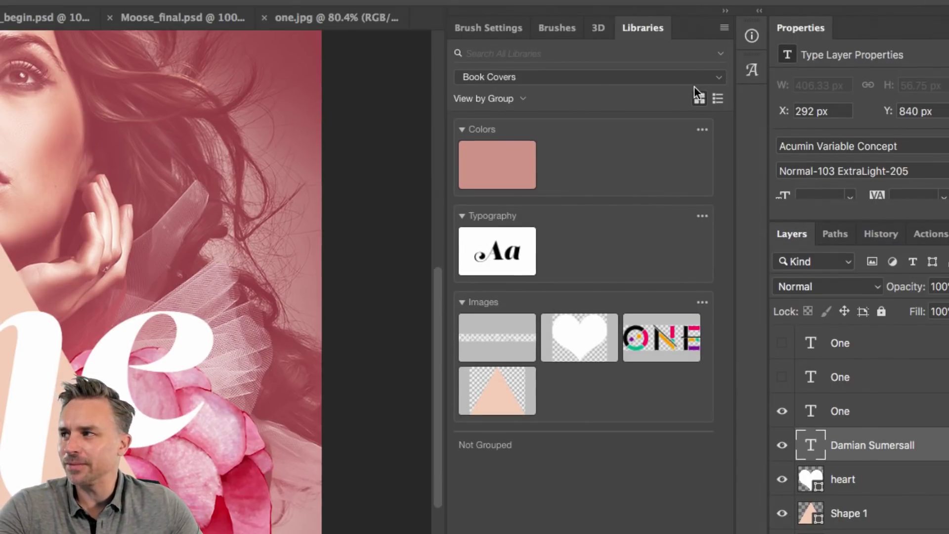
Step: Create a new library group named Photos
mouse_move(494, 163)
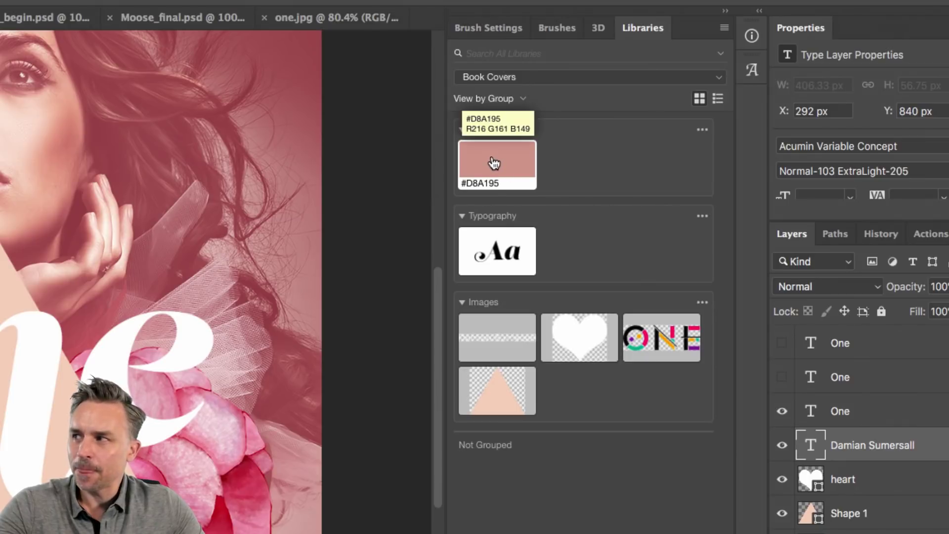
mouse_move(482, 261)
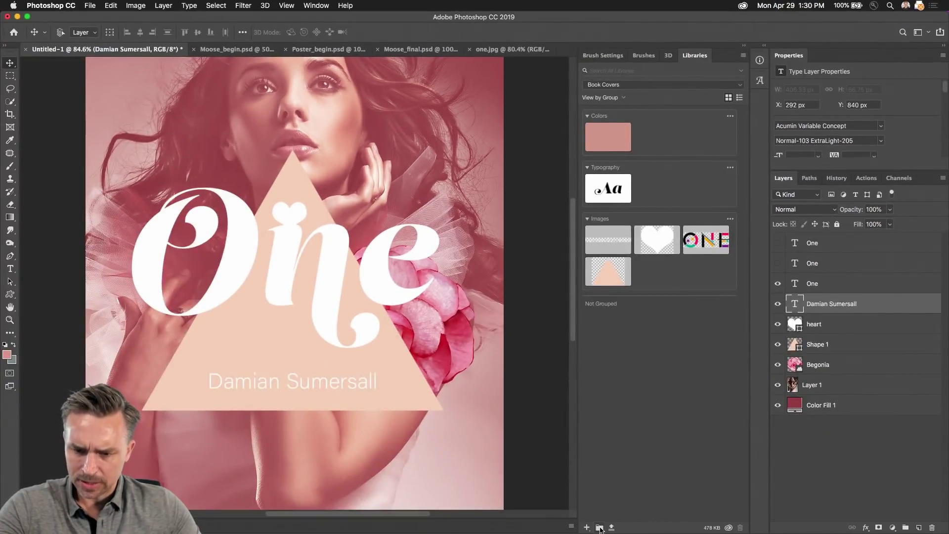
left_click(599, 528)
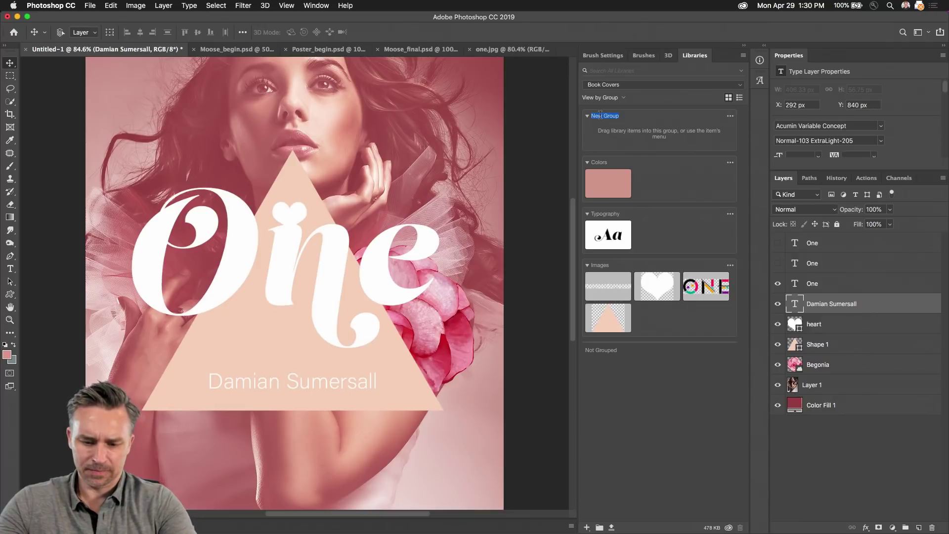
type("Photos")
key("Return")
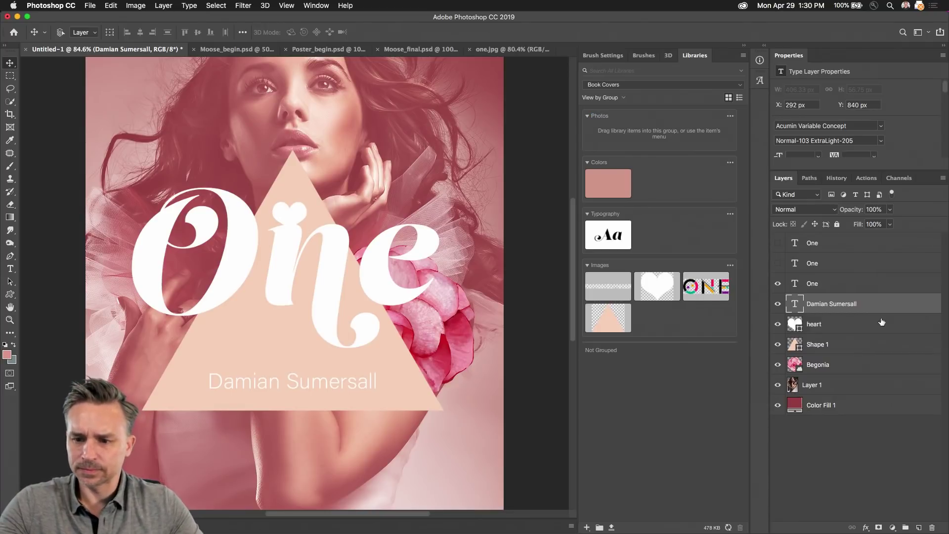
Step: Add the Layer 1 woman photo to the library and move it into the Photos group
left_click_drag(801, 384, 648, 132)
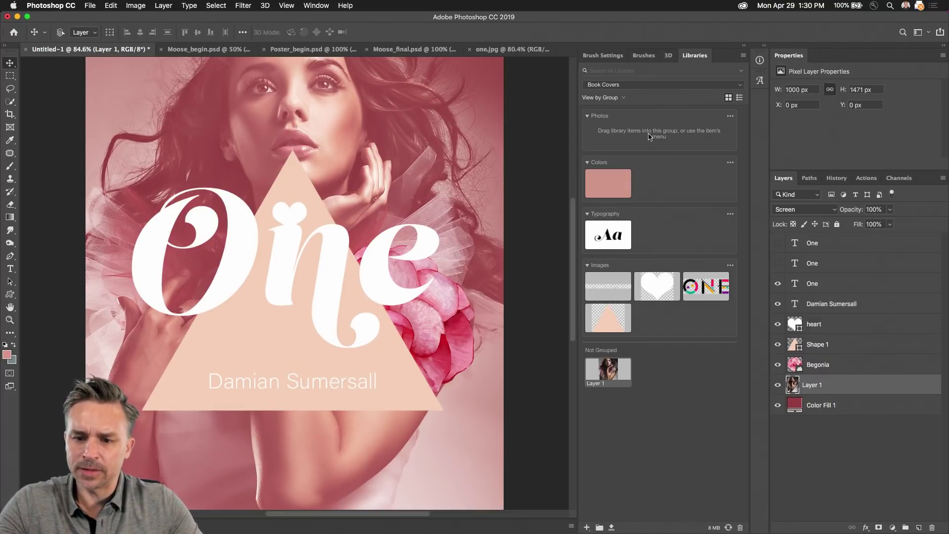
left_click_drag(607, 370, 607, 129)
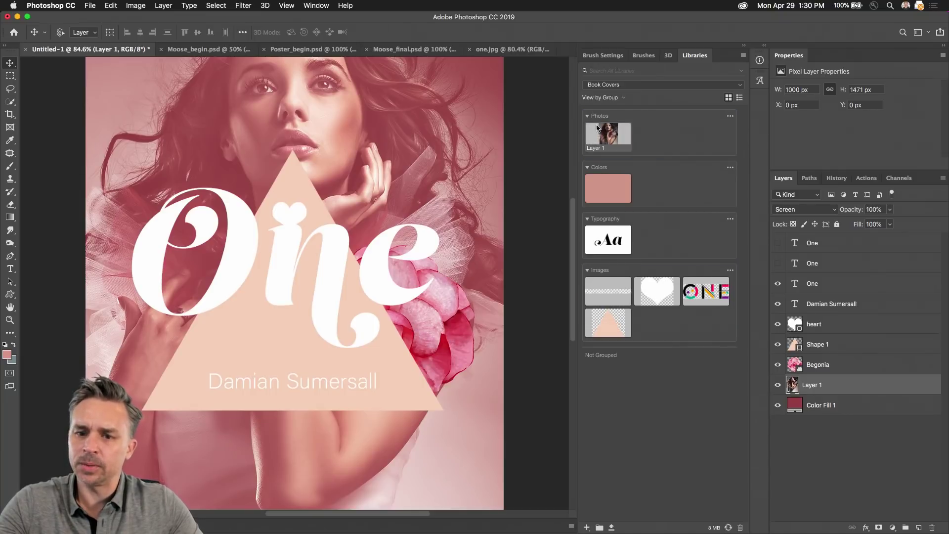
left_click(616, 86)
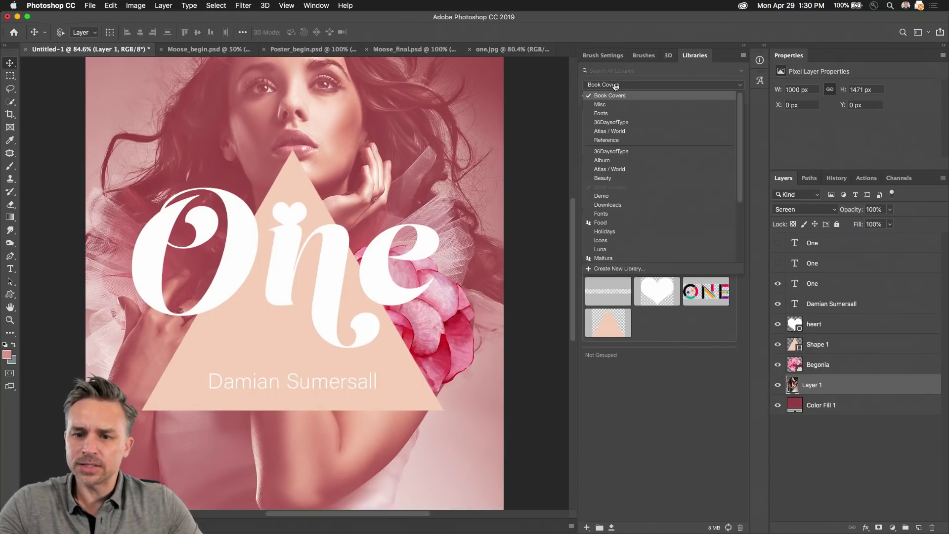
Step: In the 36DaysofType library, move the Yellowjacket item out of Not Grouped
left_click(601, 127)
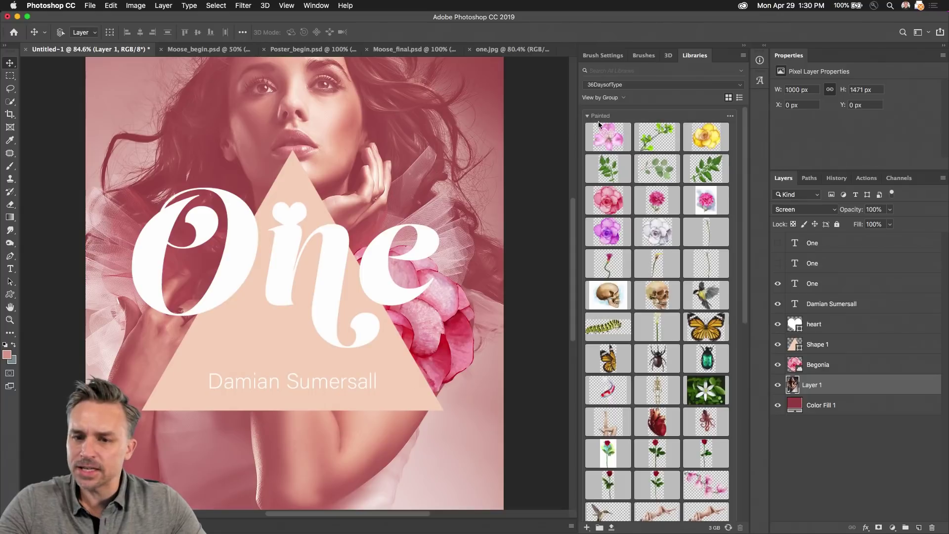
scroll(616, 143, "down", 15)
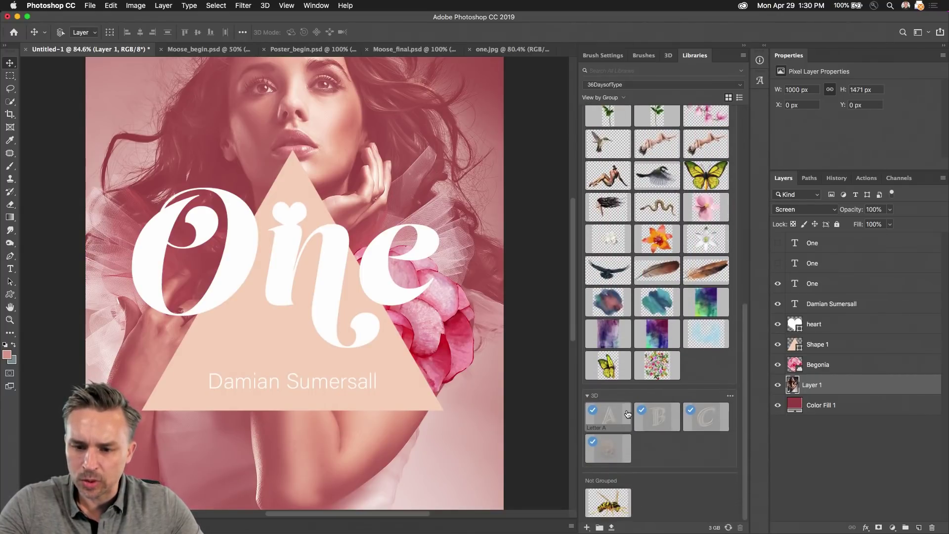
left_click_drag(607, 502, 698, 381)
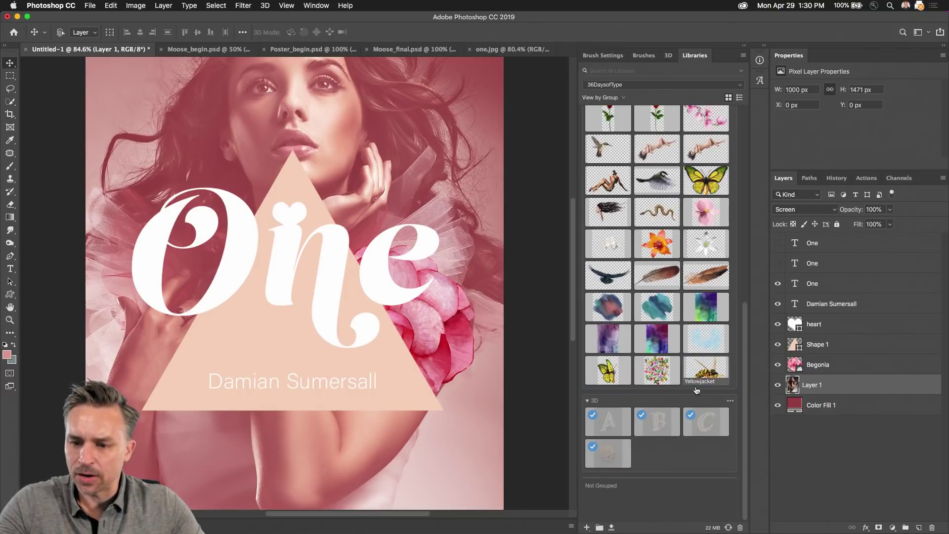
scroll(615, 348, "up", 10)
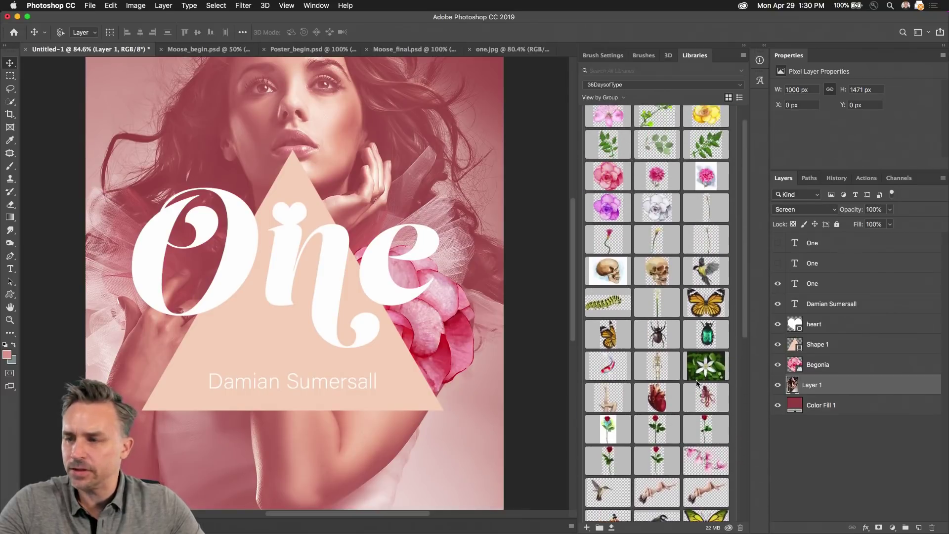
scroll(615, 348, "down", 5)
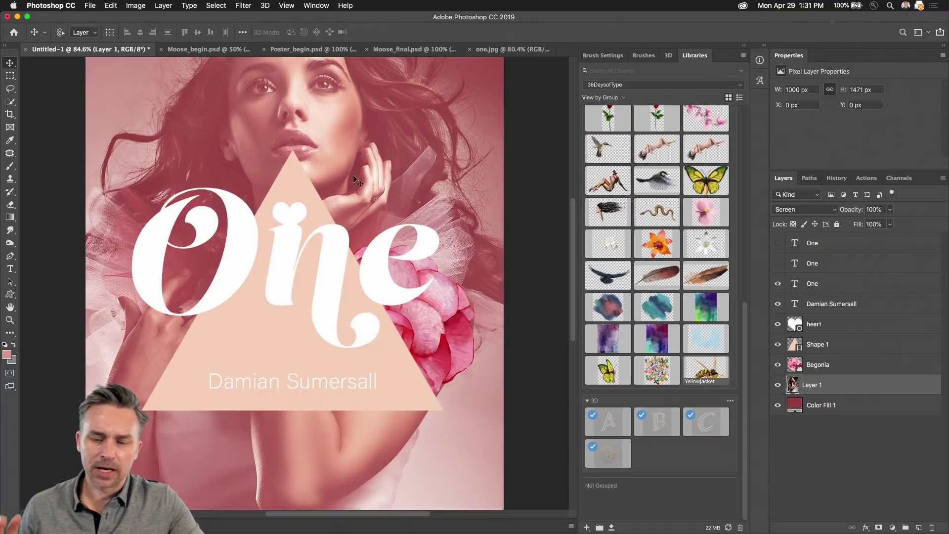
Step: Hide the peach triangle, heart and Begonia layers in the poster
left_click(777, 345)
left_click(777, 323)
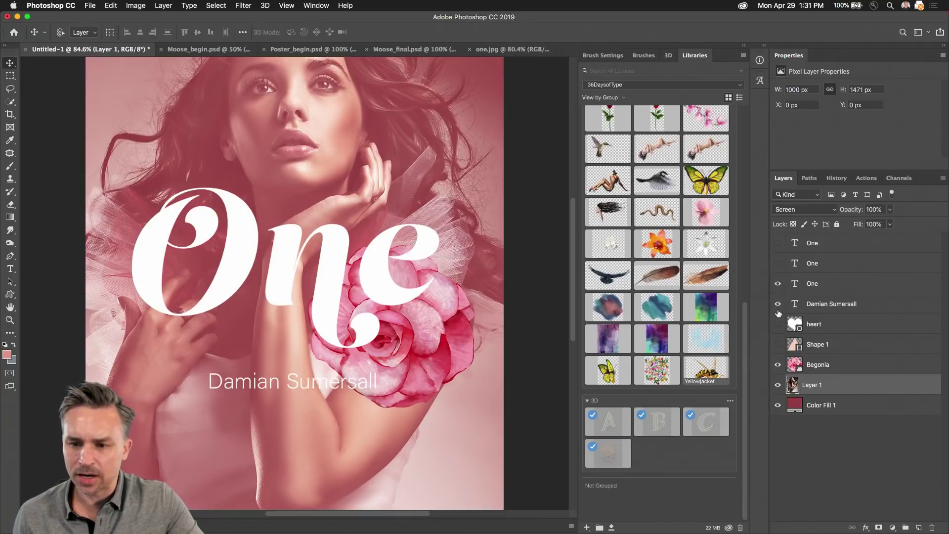
left_click(778, 364)
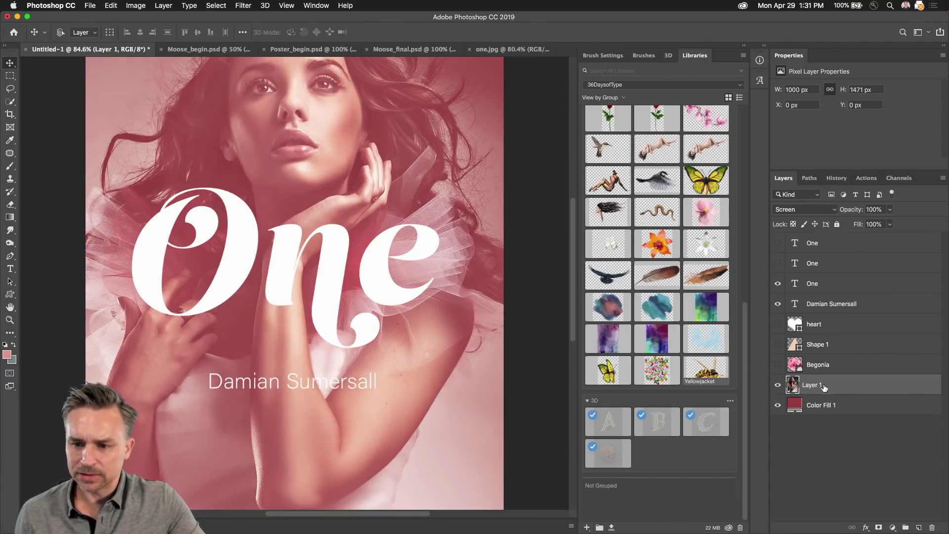
Step: Switch through Poster_begin.psd to the finished Moose_final.psd poster
left_click(744, 45)
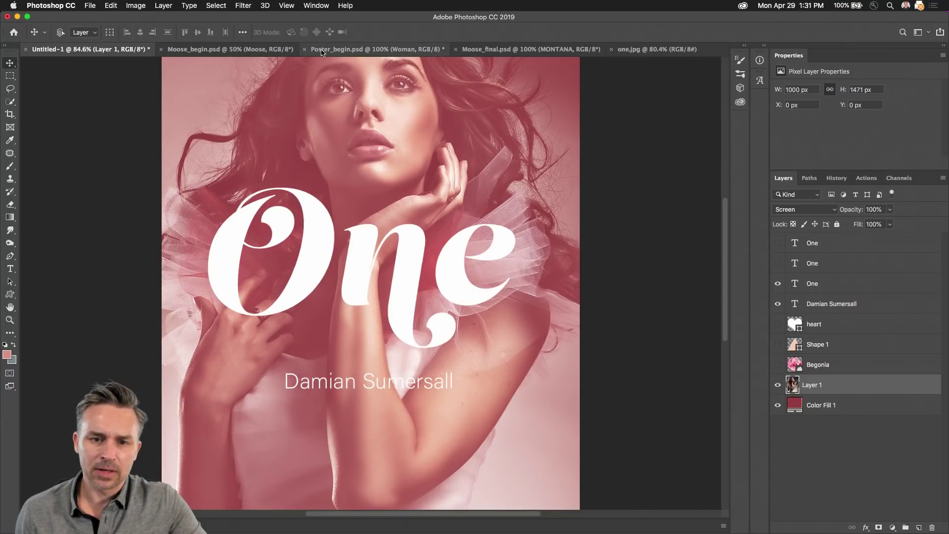
left_click(322, 51)
left_click(488, 50)
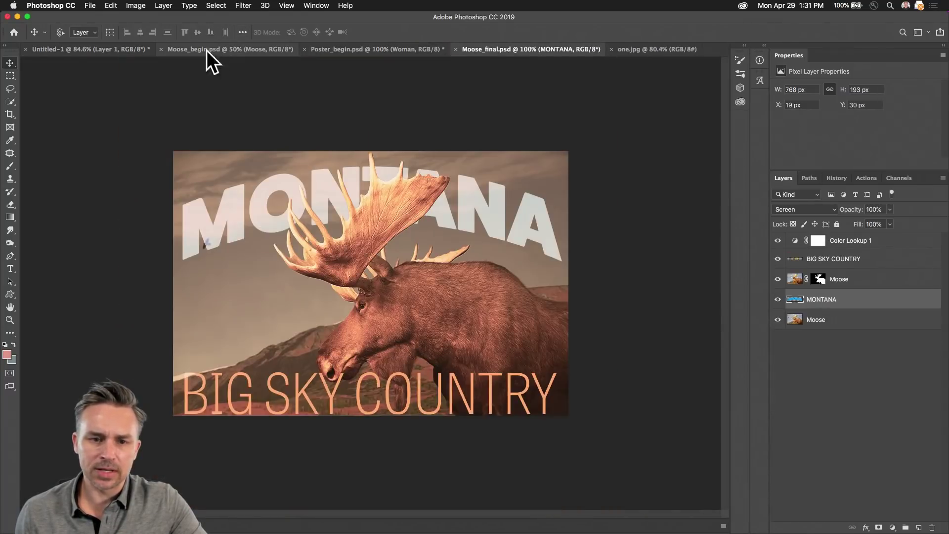
Step: In Moose_begin.psd, make white the foreground colour
left_click(207, 51)
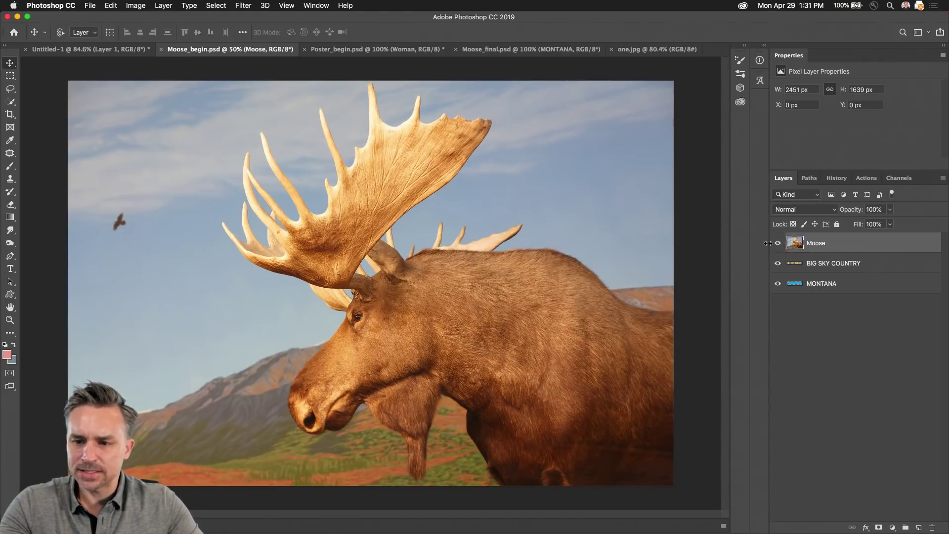
scroll(272, 168, "up", 3)
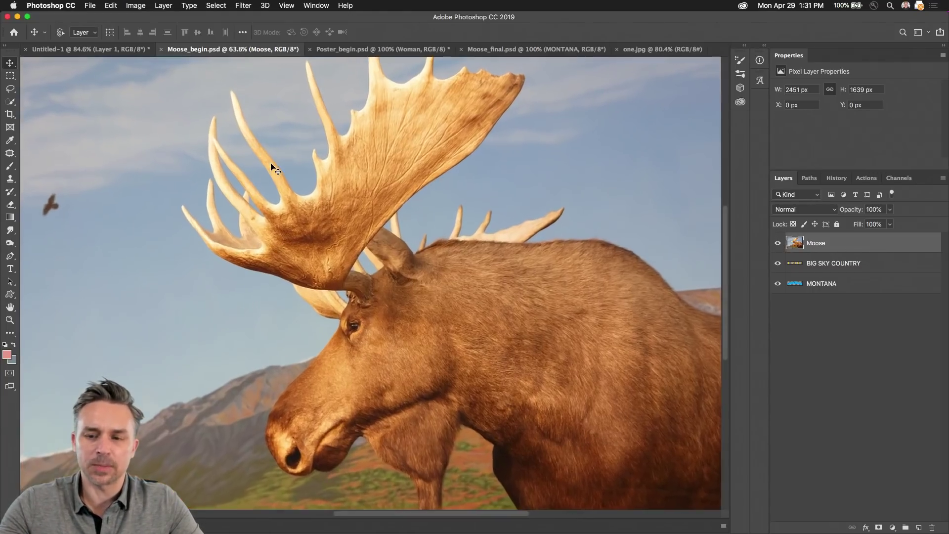
left_click(9, 268)
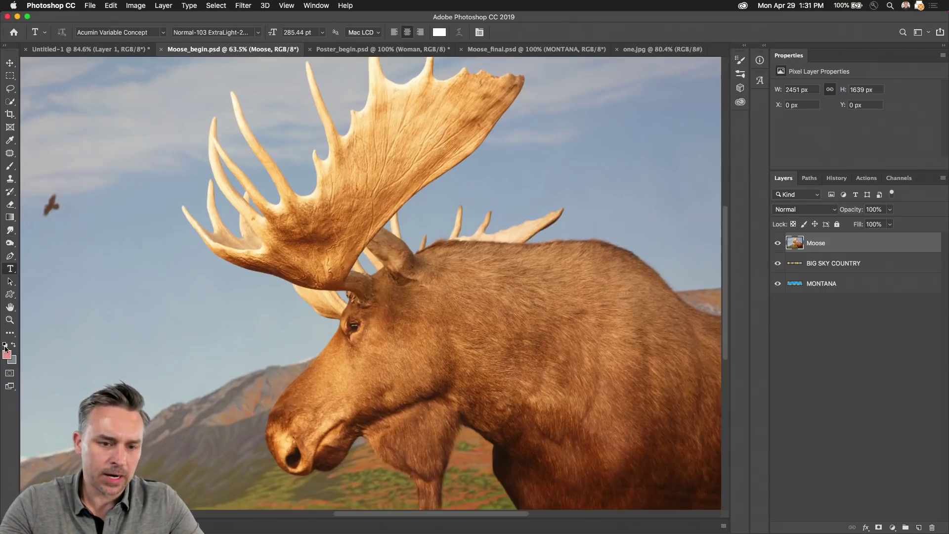
left_click(6, 345)
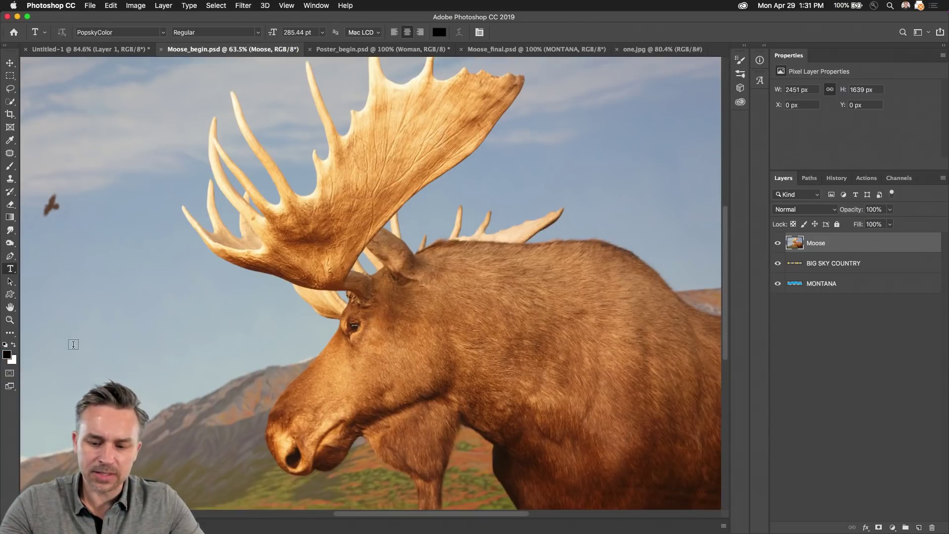
key("i")
left_click(96, 97)
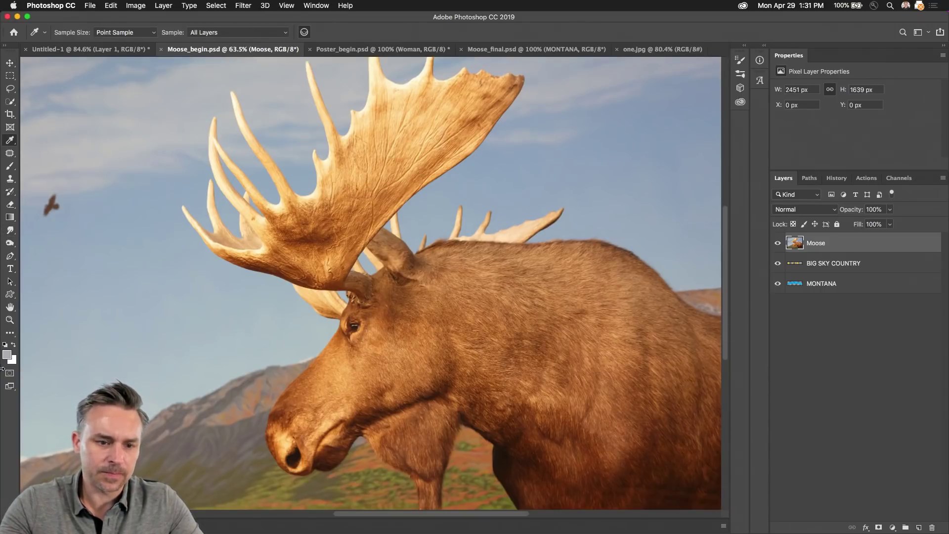
left_click(14, 345)
key("b")
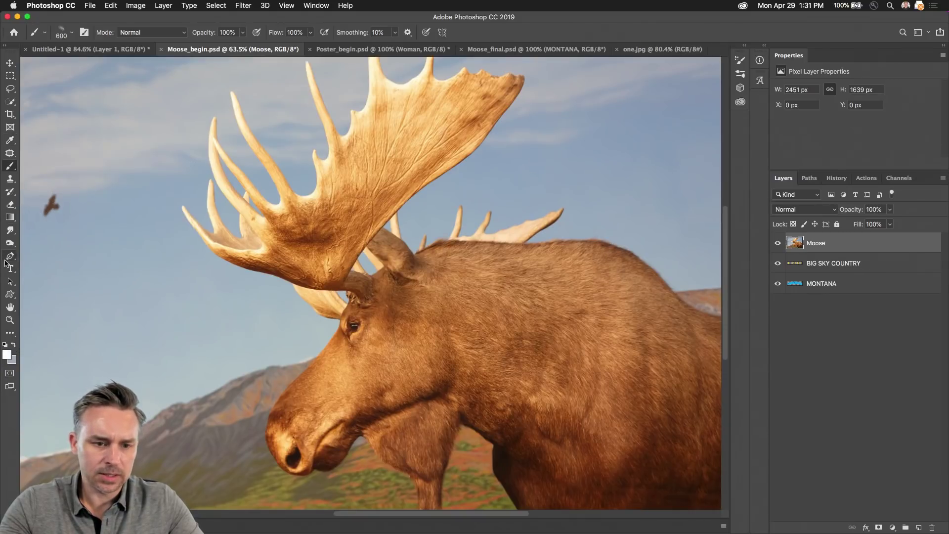
Step: Add a BIG SKY COUNTRY text layer across the sky
left_click(10, 269)
left_click(170, 216)
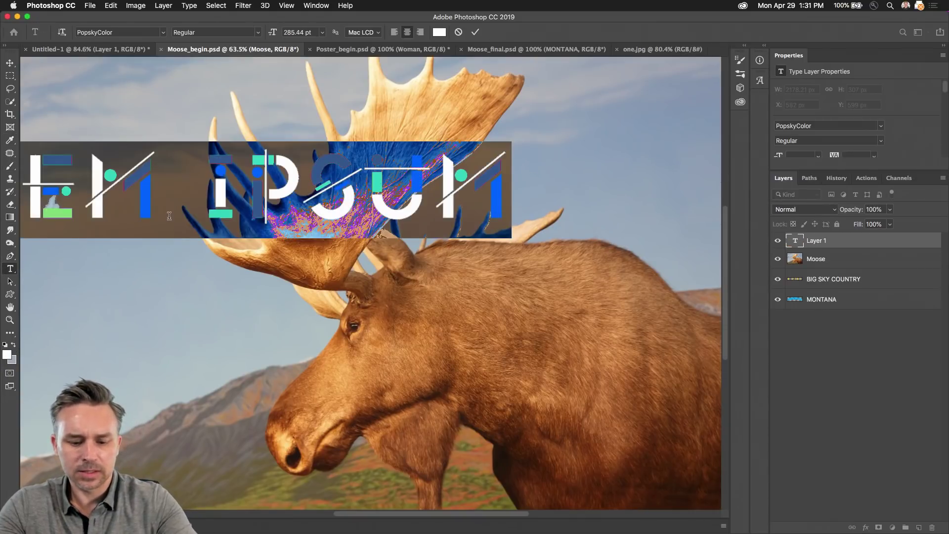
type("BIG SKY")
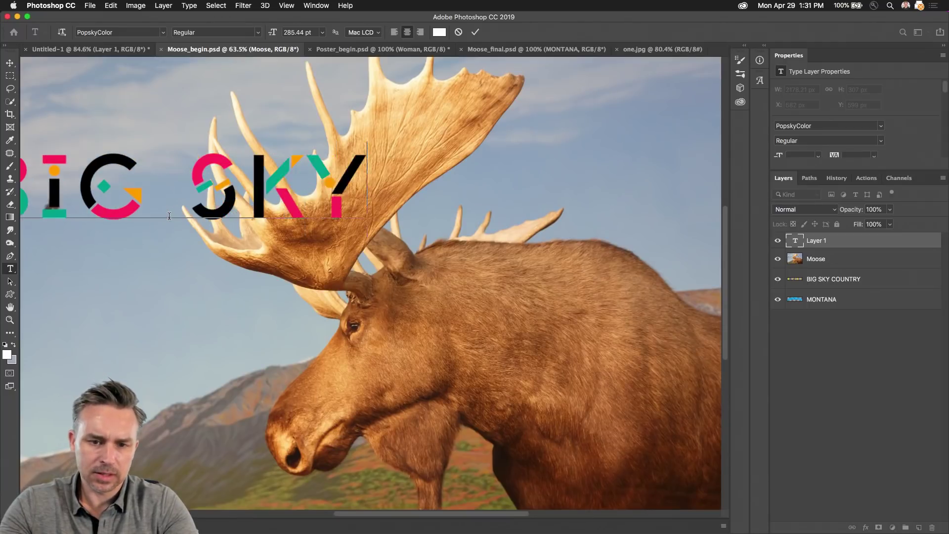
type(" COUNTRY")
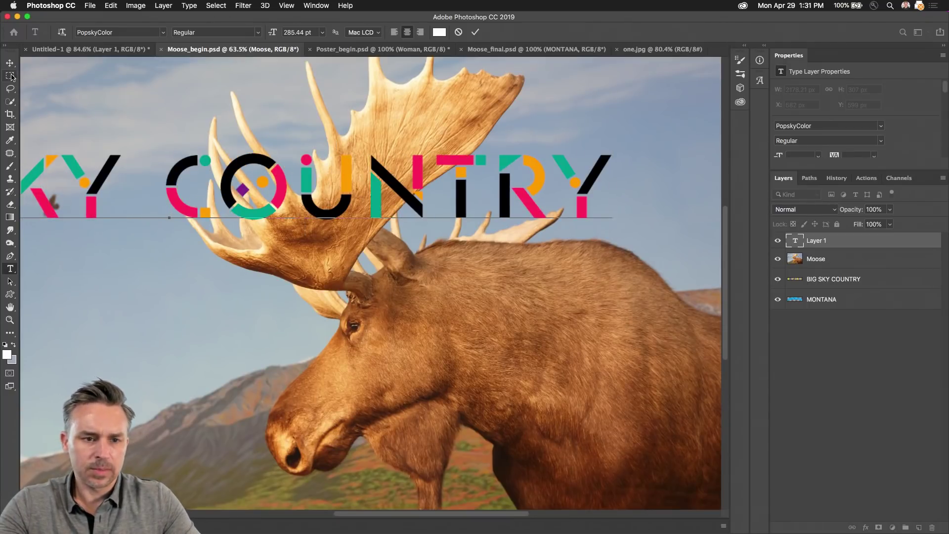
left_click(10, 63)
left_click_drag(50, 213, 339, 190)
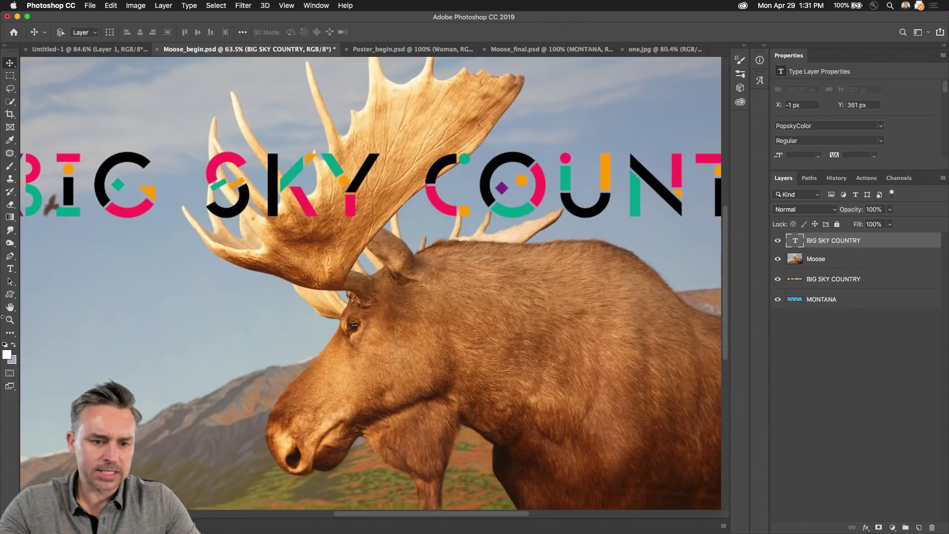
Step: Set the BIG SKY COUNTRY title's font to Acumin Pro ExtraCondensed
left_click(10, 268)
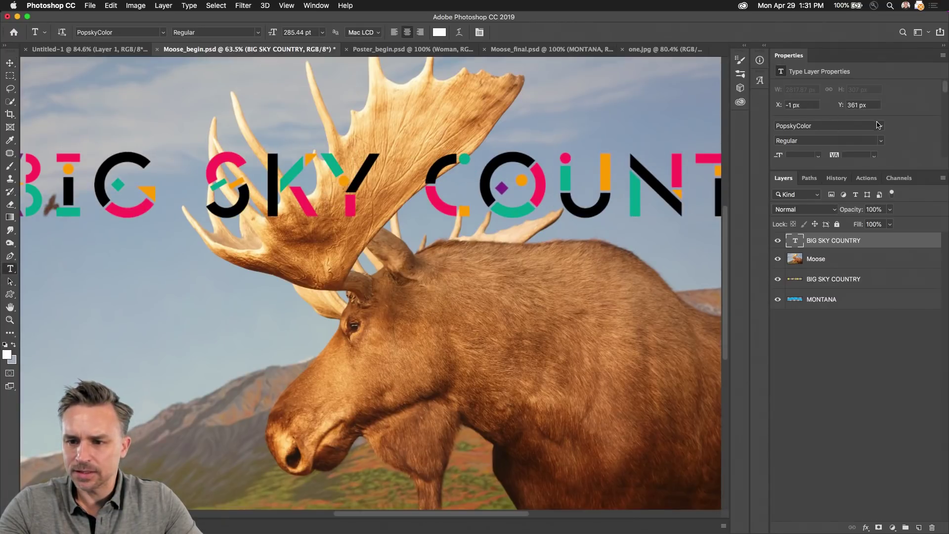
left_click(878, 124)
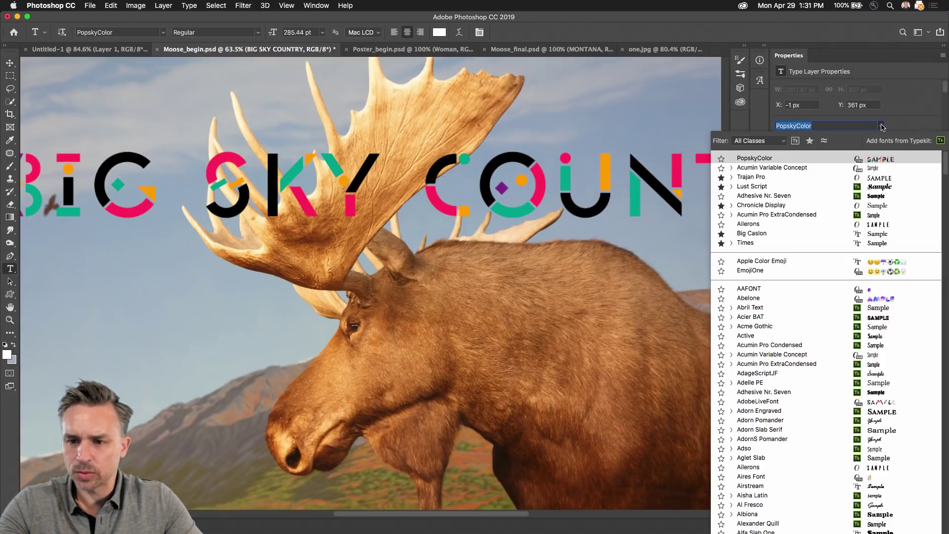
left_click(822, 215)
left_click(10, 63)
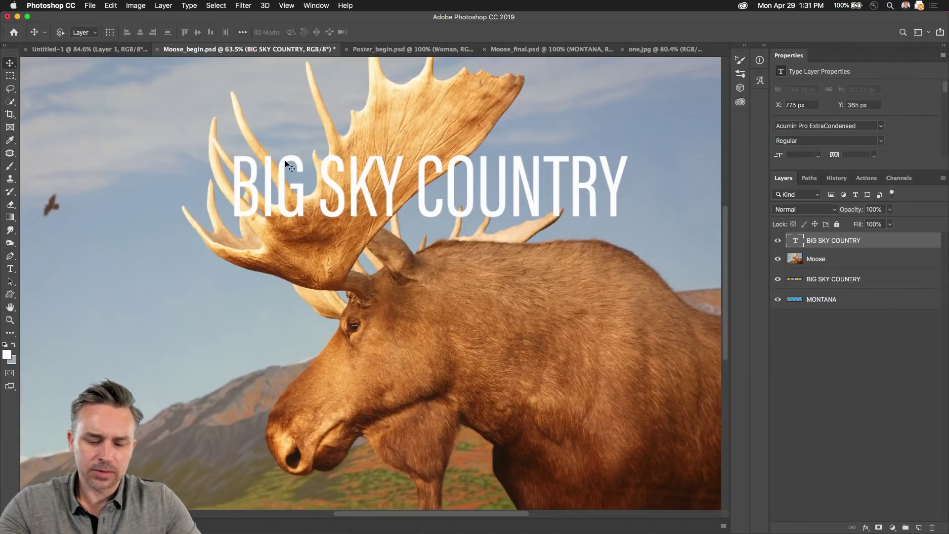
key("t")
left_click(9, 63)
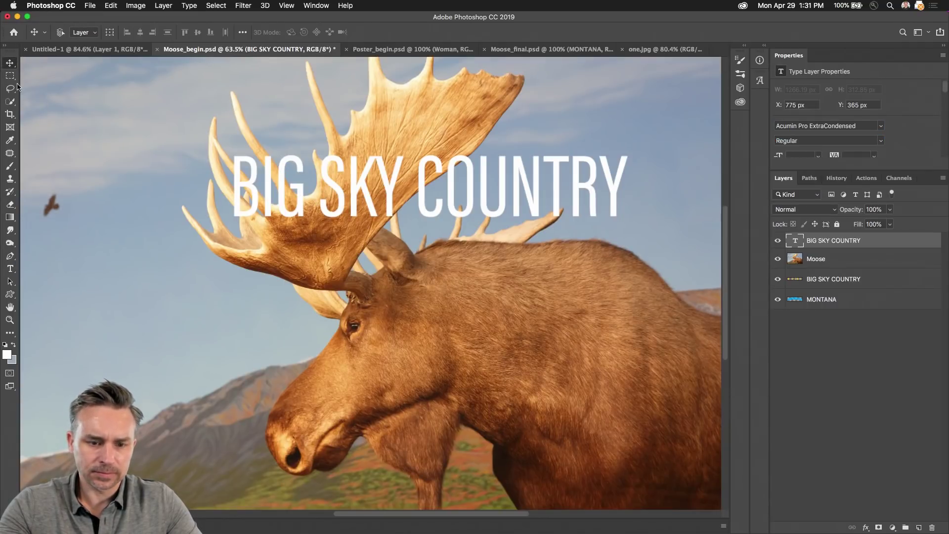
Step: Enlarge the title to about 145%, move it near the top, then hide it and select Moose
key("super+t")
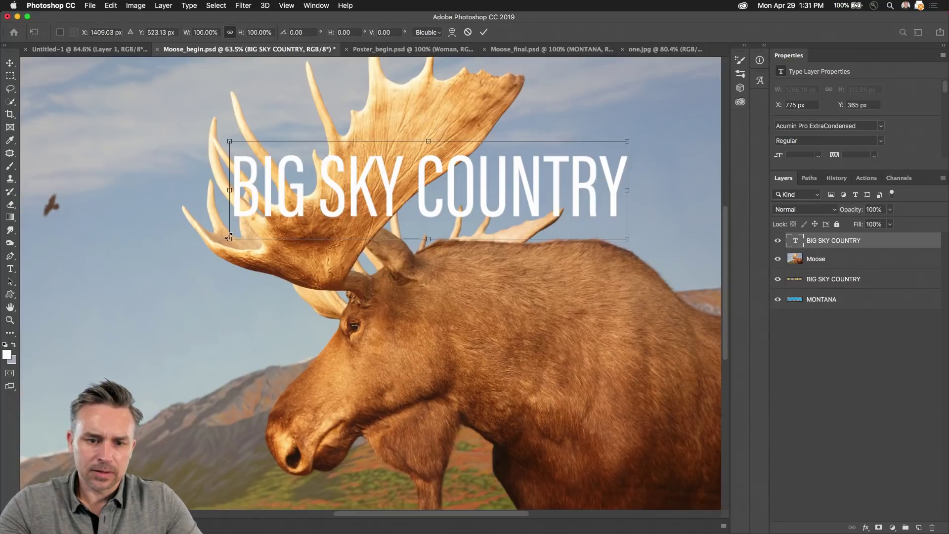
left_click_drag(230, 239, 73, 360)
key("Return")
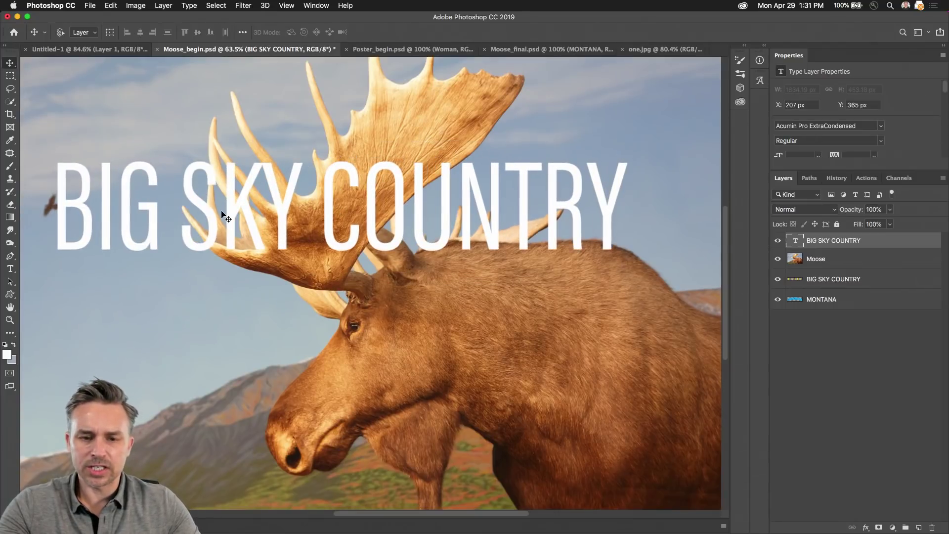
left_click_drag(226, 219, 272, 170)
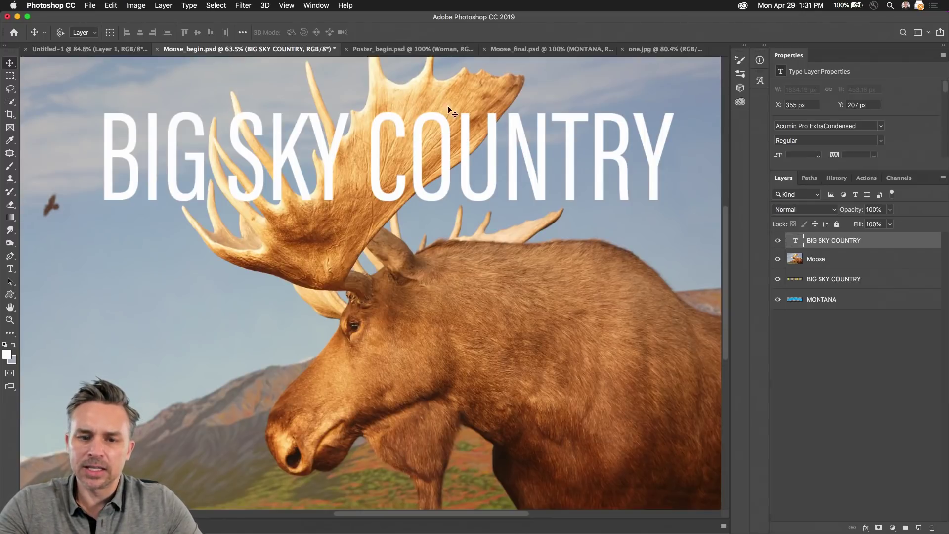
left_click(778, 240)
left_click(721, 259)
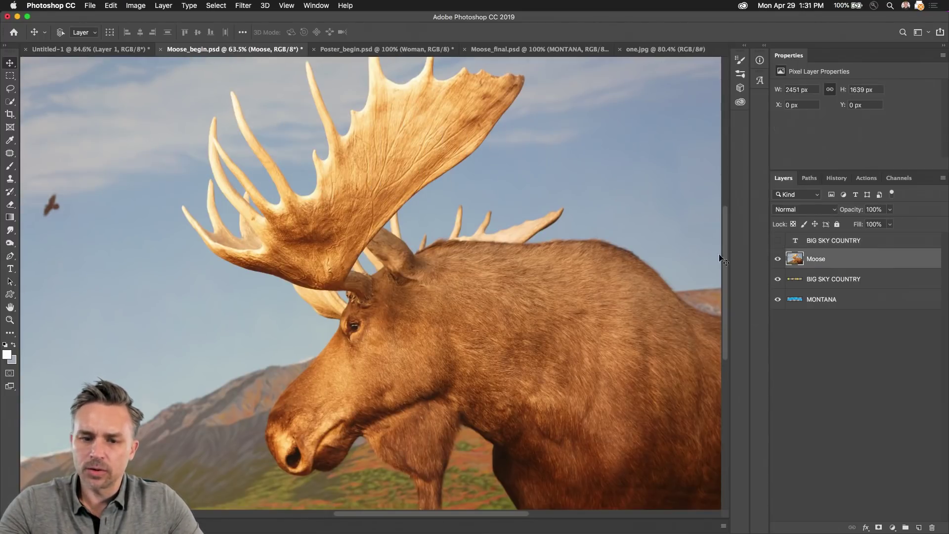
Step: Try Quick Selection on the antler palm and upper-left tines, then deselect
left_click(5, 102)
mouse_move(255, 212)
left_mouse_down()
mouse_move(304, 229)
mouse_move(419, 133)
mouse_move(348, 174)
mouse_move(321, 238)
mouse_move(295, 258)
mouse_move(266, 257)
mouse_move(276, 255)
mouse_move(255, 225)
left_mouse_up()
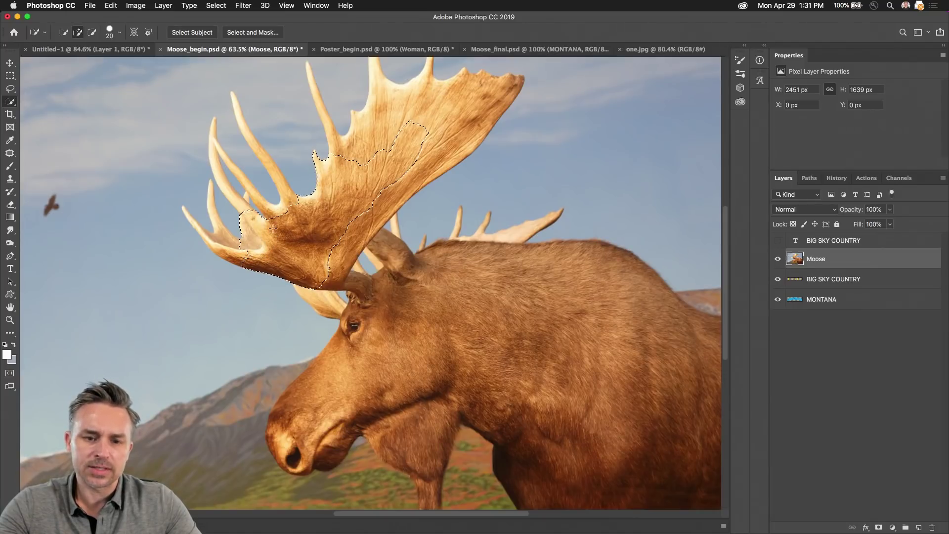
scroll(205, 168, "up", 3)
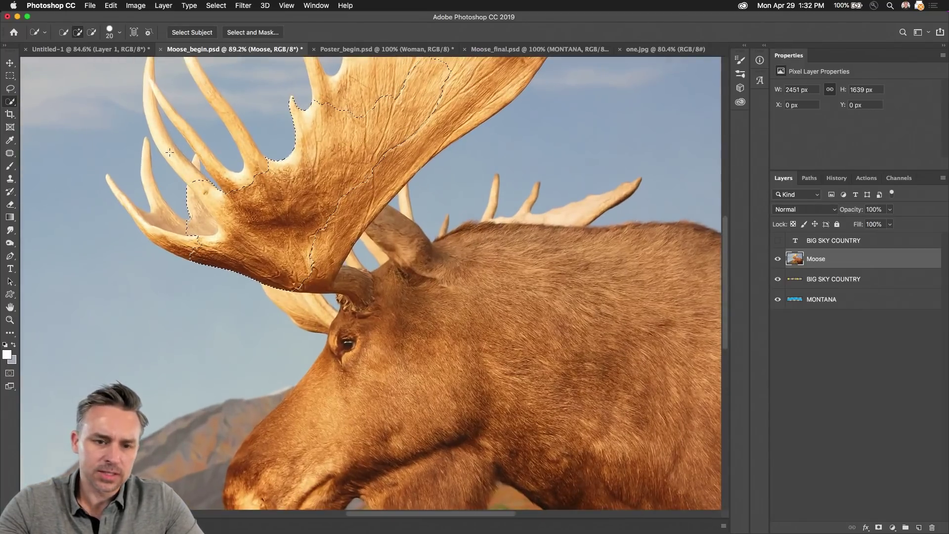
left_click_drag(205, 169, 180, 156)
key("d")
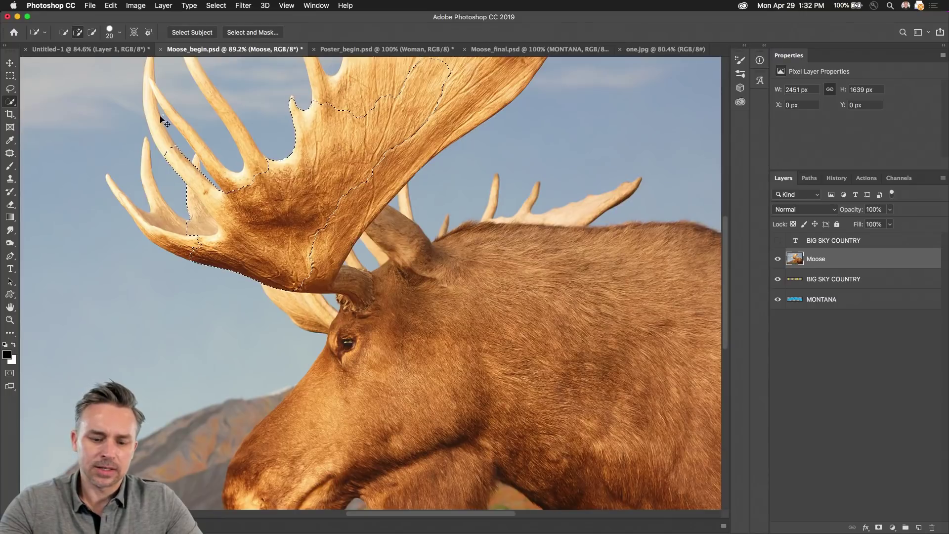
key("super+d")
Step: Cycle through the Marquee, Lasso and Quick Selection tools, then bring up the Select menu
key("m")
scroll(296, 171, "down", 4)
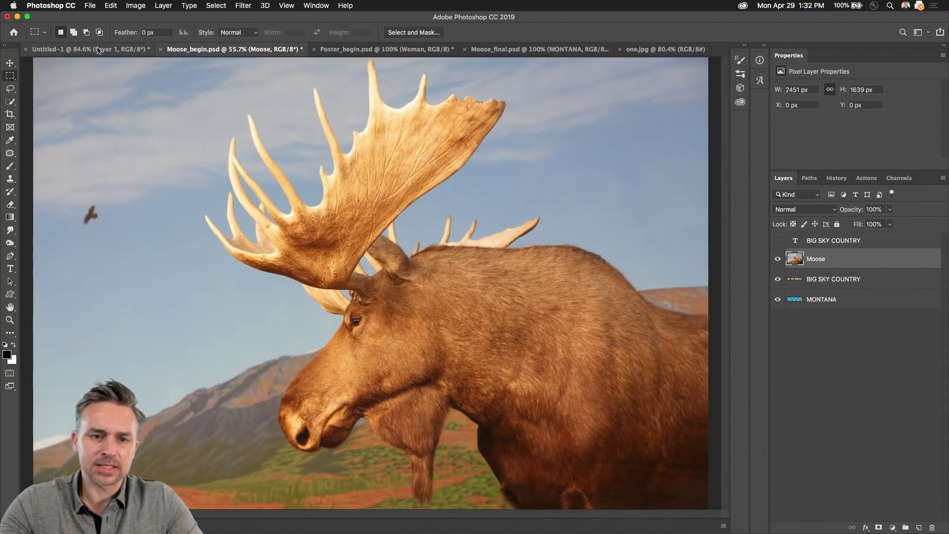
left_click(10, 88)
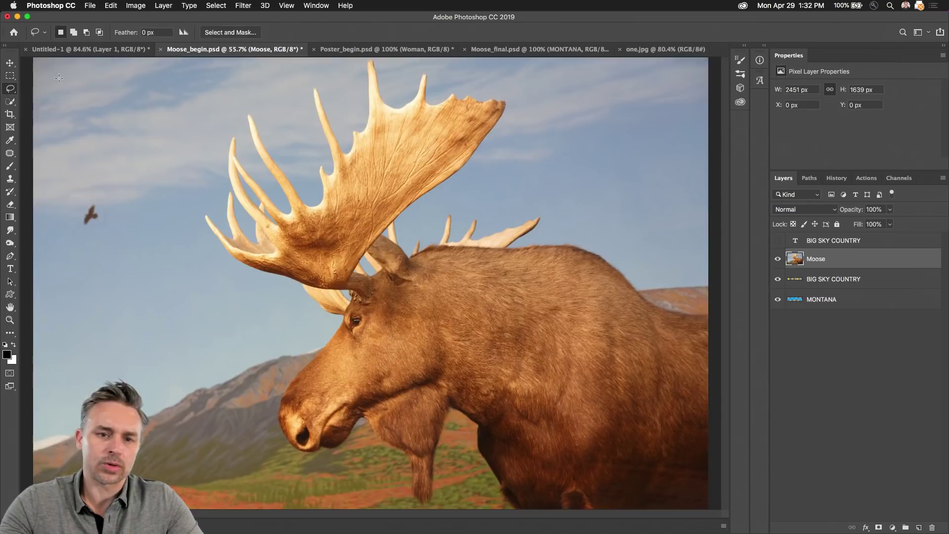
left_click(5, 103)
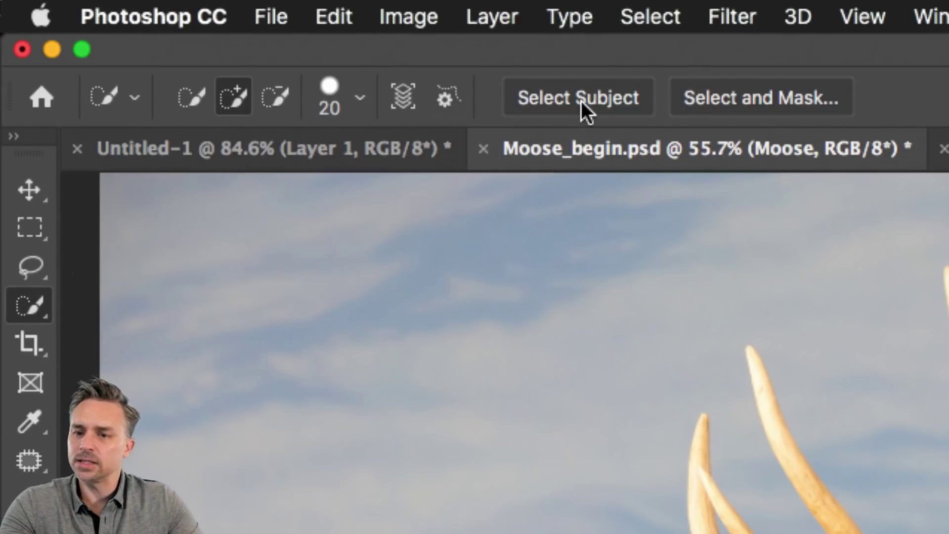
left_click(656, 2)
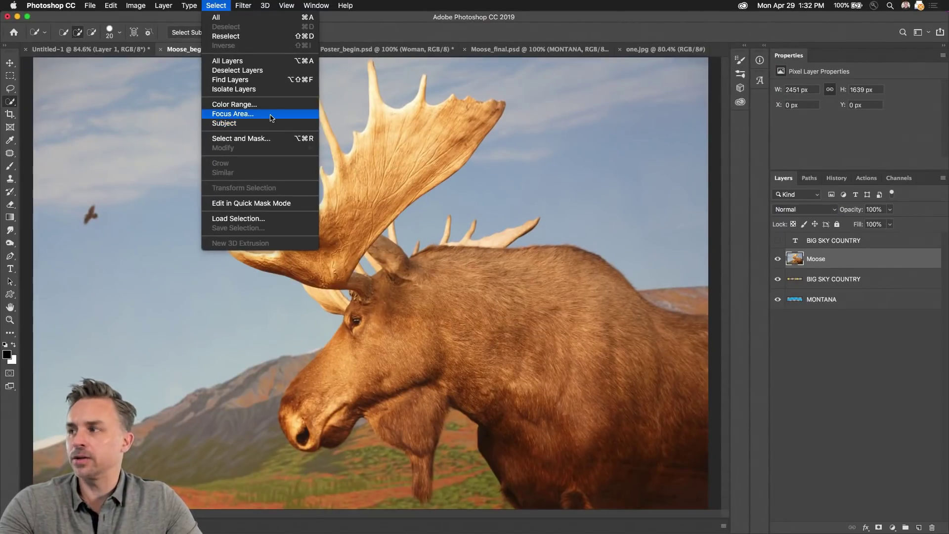
Step: Try Focus Area with an in-focus range of about 6.27, then cancel without applying
left_click(271, 117)
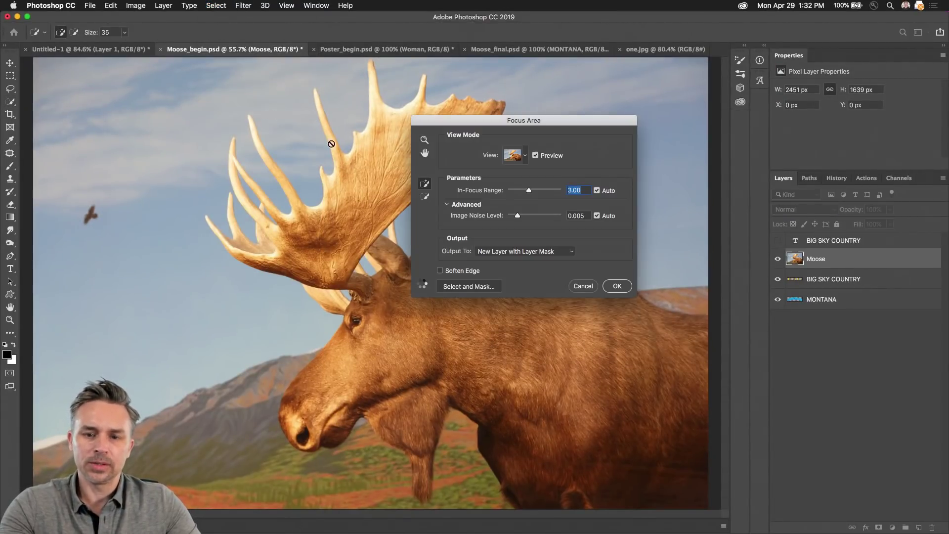
left_click_drag(505, 124, 587, 125)
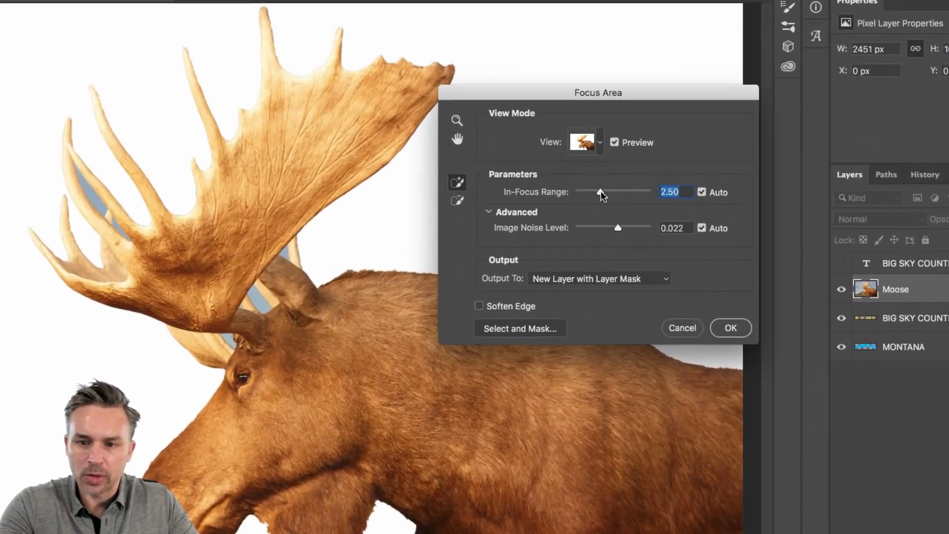
mouse_move(607, 191)
left_mouse_down()
mouse_move(633, 191)
mouse_move(574, 192)
mouse_move(588, 192)
left_mouse_up()
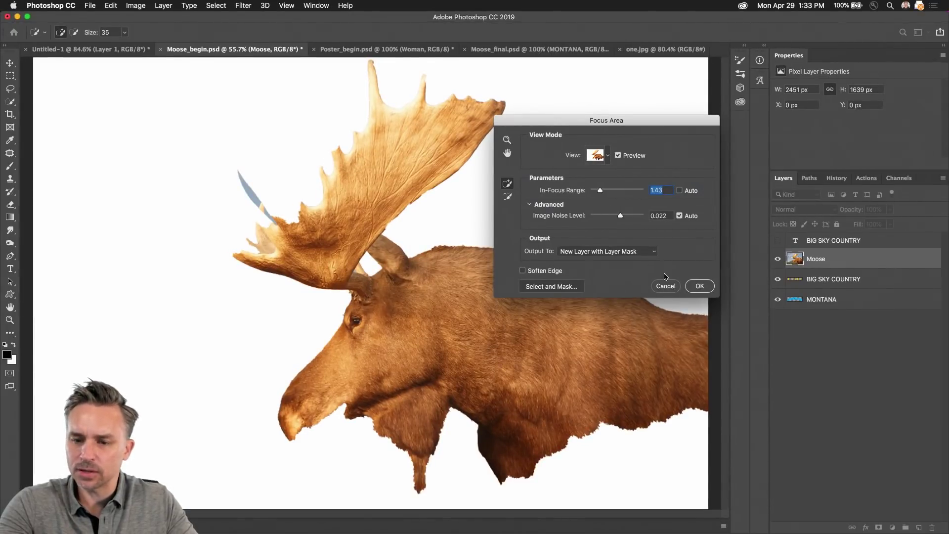
key("Escape")
left_click(210, 5)
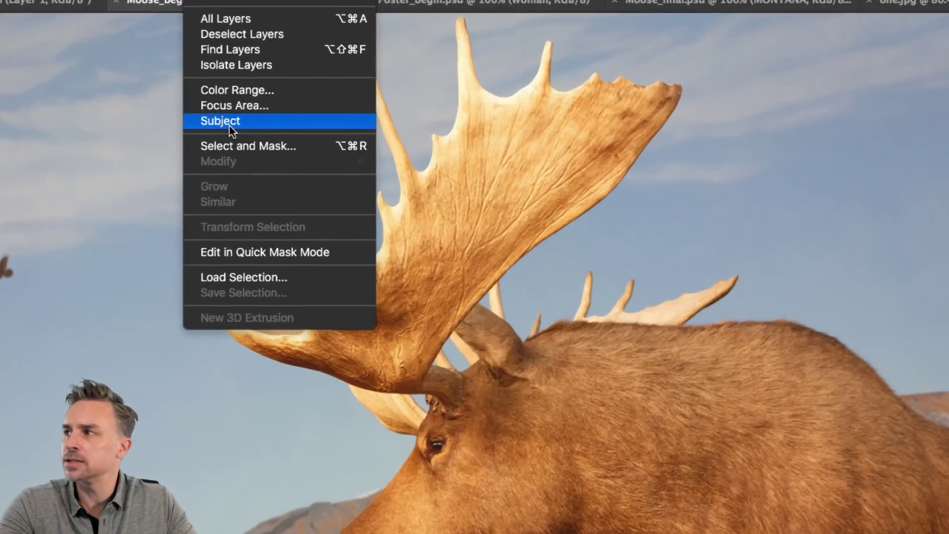
Step: Select the moose with Select > Subject and fit the document in the window
left_click(229, 125)
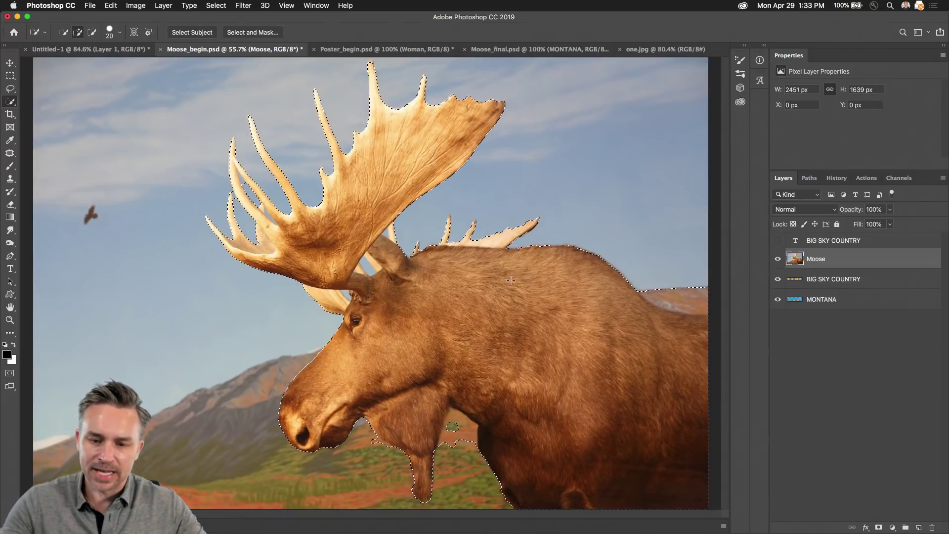
scroll(368, 285, "up", 3)
scroll(292, 391, "down", 5)
scroll(292, 391, "right", 3)
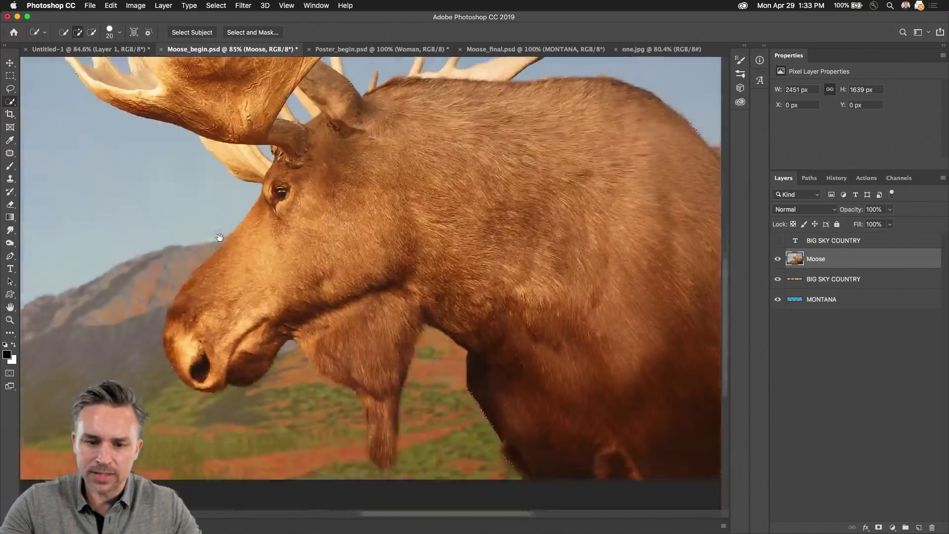
scroll(247, 239, "down", 3)
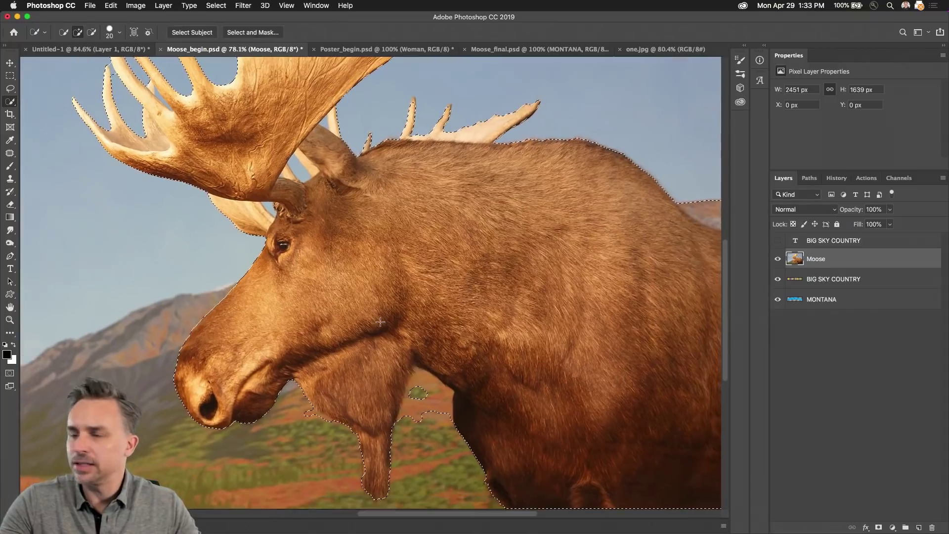
scroll(242, 239, "up", 2)
key("super+h")
key("super+0")
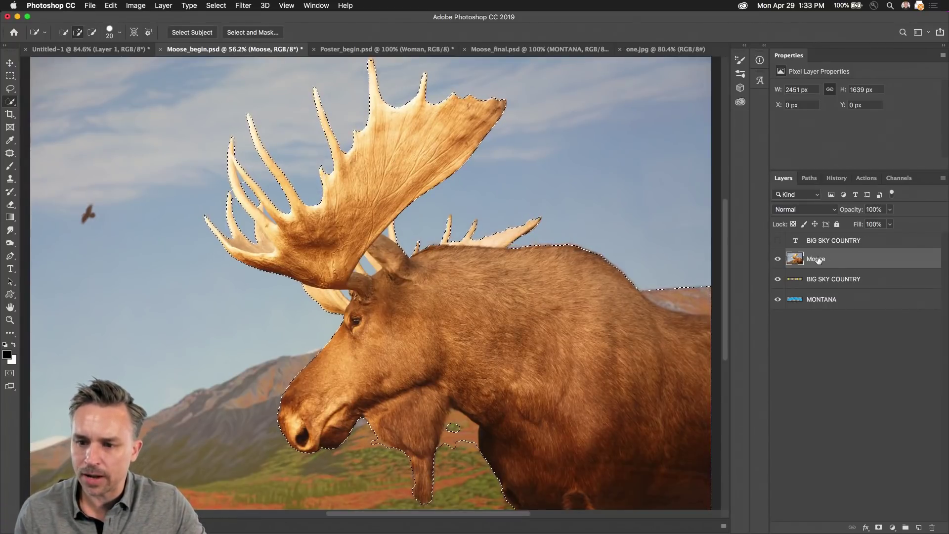
Step: Duplicate the Moose layer, mask the copy to the selection, and show only the original Moose
left_click_drag(815, 258, 920, 528)
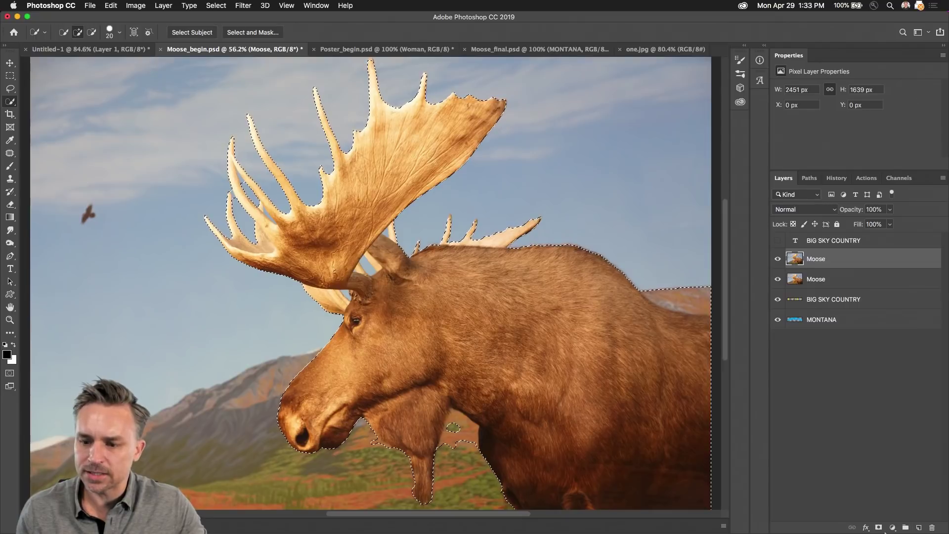
left_click(879, 528)
left_click_drag(777, 280, 775, 338)
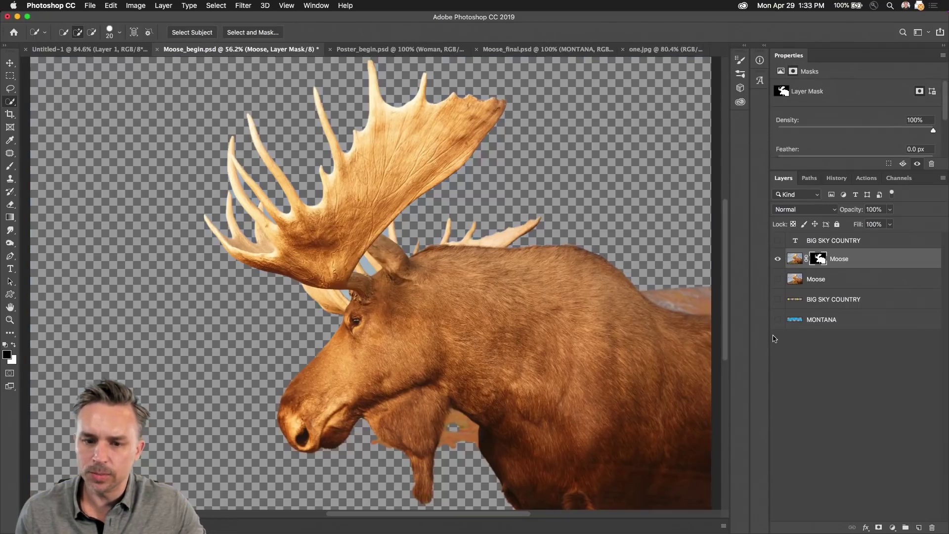
left_click(778, 259)
left_click(777, 279)
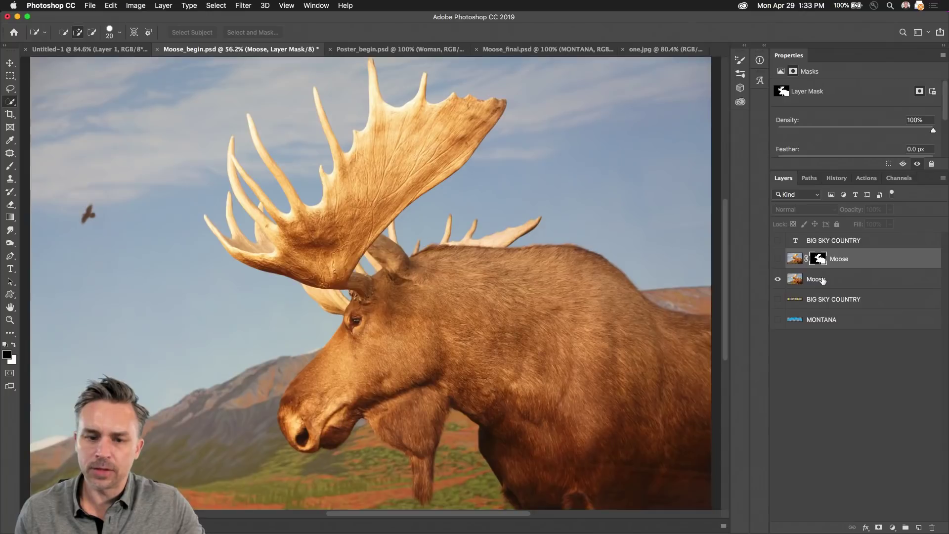
left_click(841, 279)
left_click(216, 5)
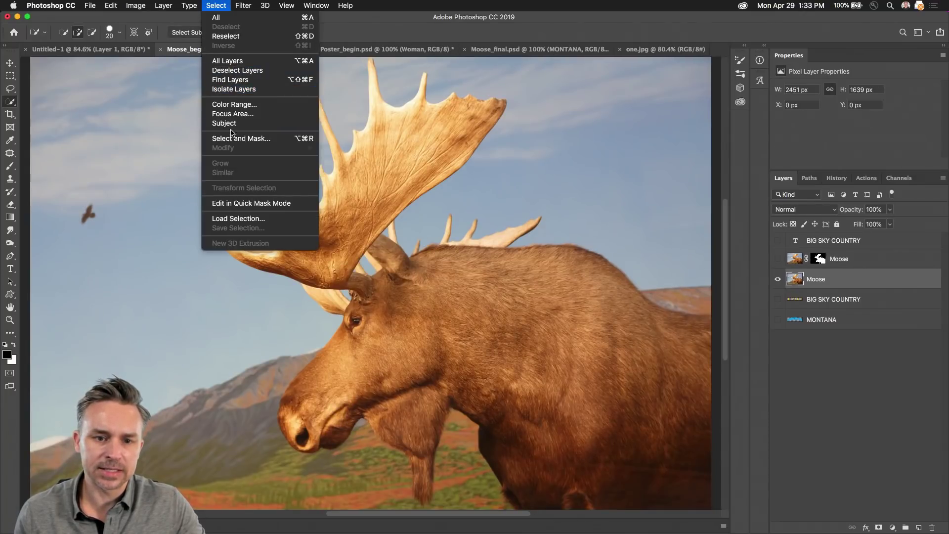
Step: Run Focus Area on the moose with Soften Edge turned on
left_click(224, 124)
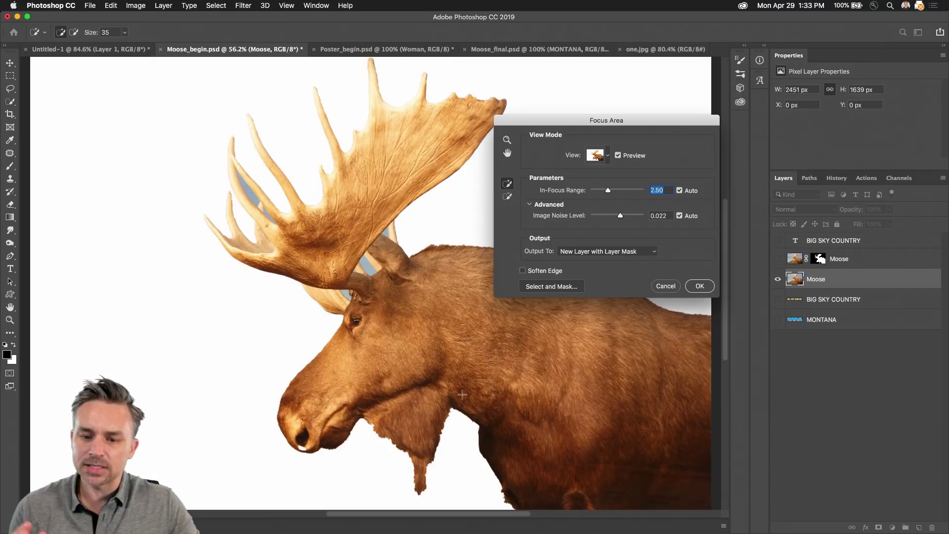
left_click_drag(602, 134, 521, 111)
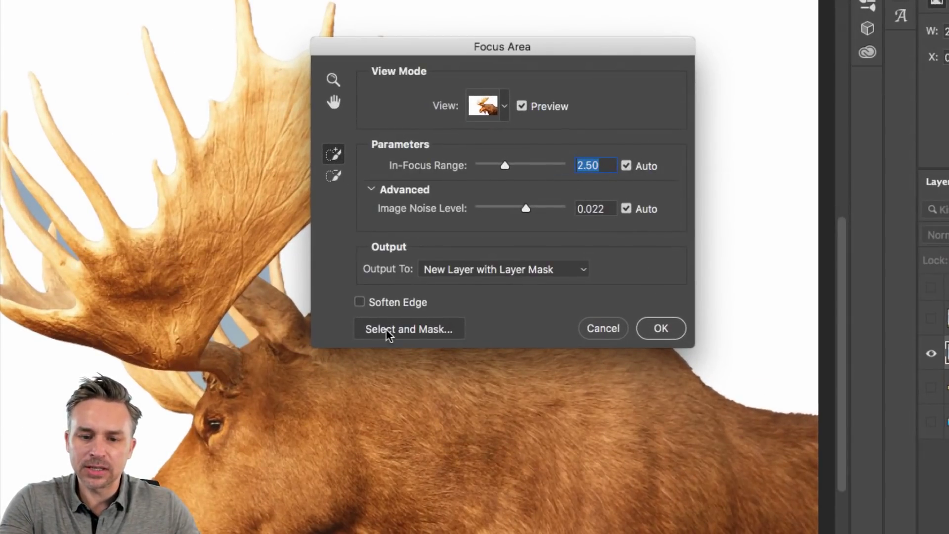
left_click(358, 302)
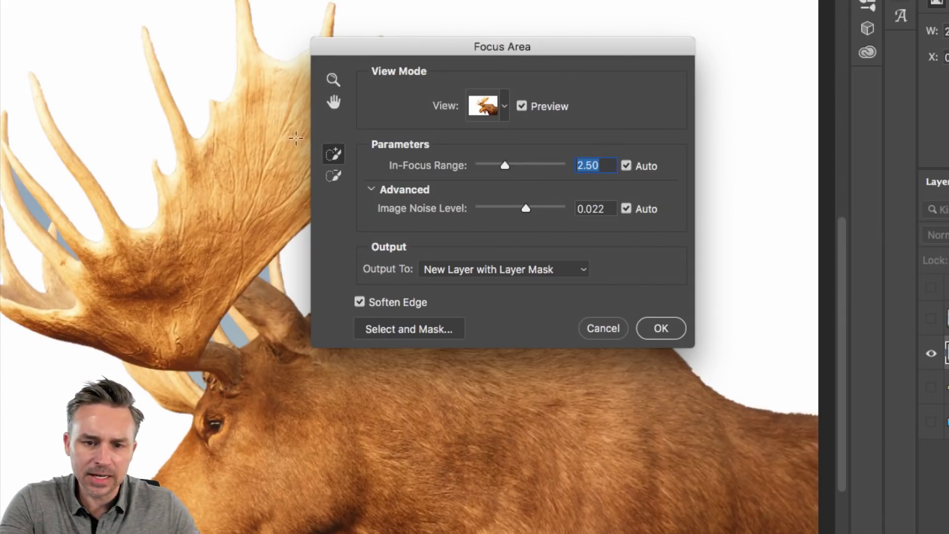
Step: Subtract the leftover sky and gaps between the antler tines from the selection
left_click(333, 176)
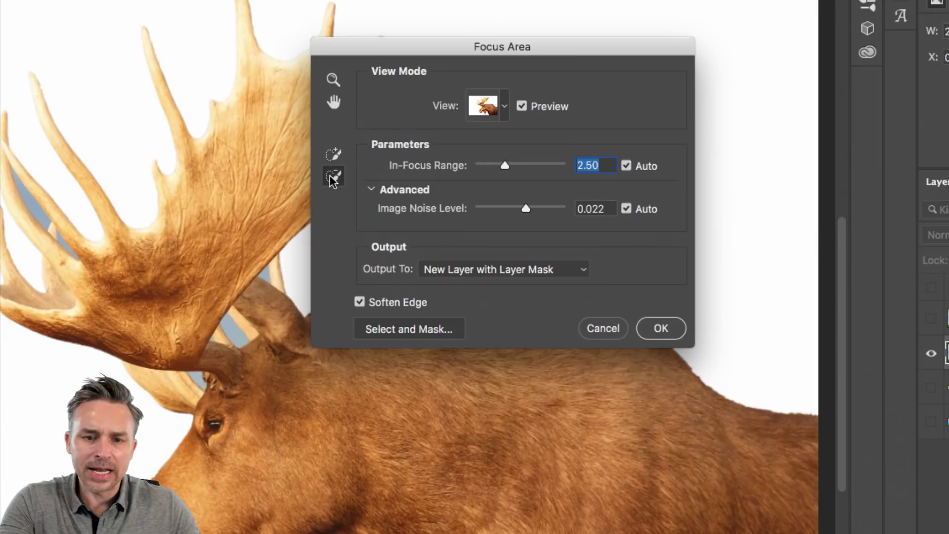
left_click(264, 273)
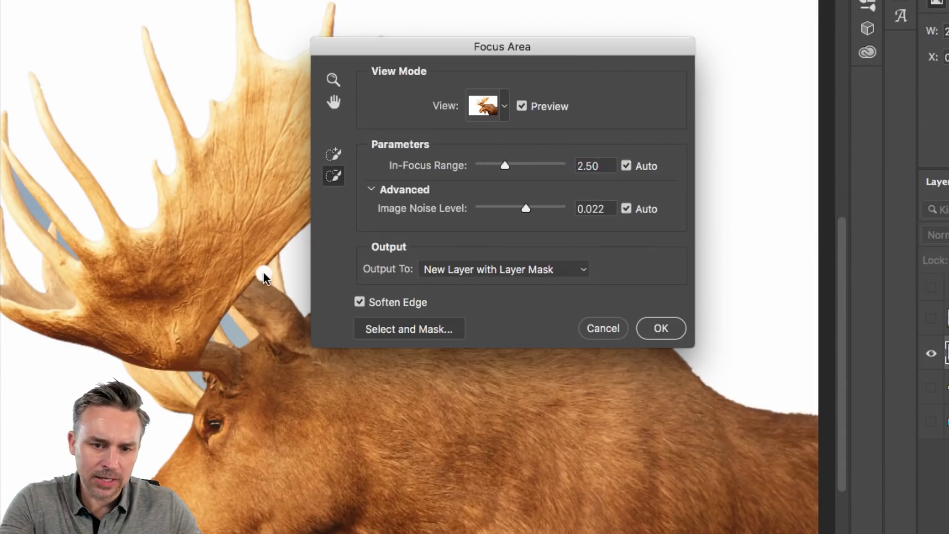
left_click(260, 301)
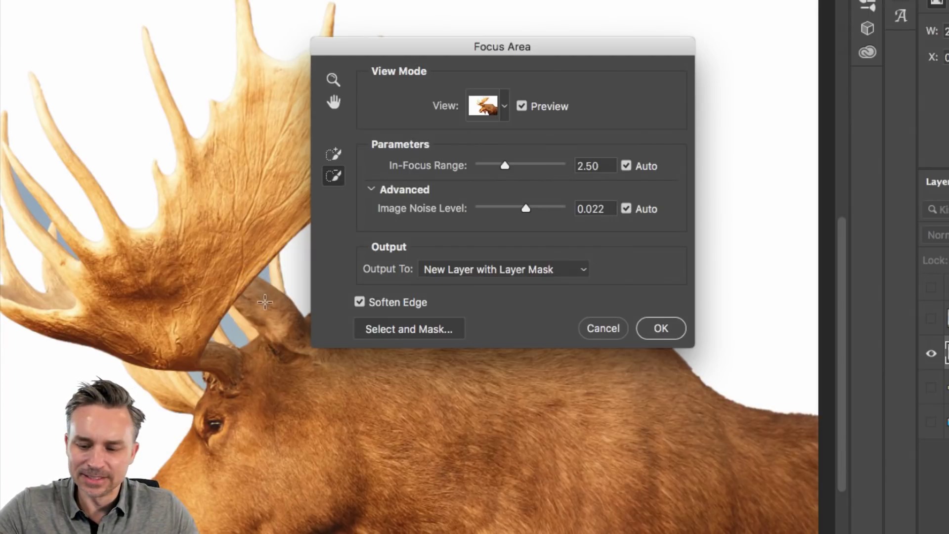
left_click(231, 332)
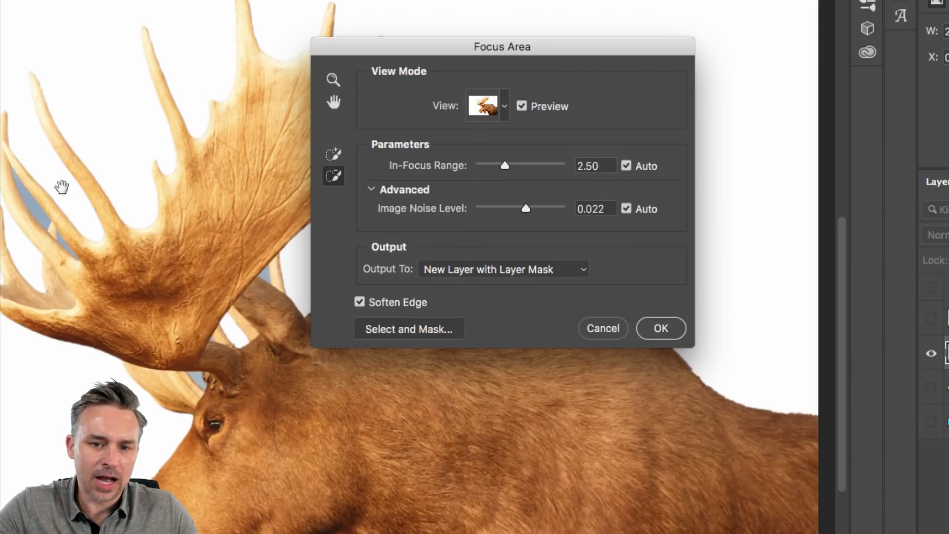
scroll(59, 188, "down", 2)
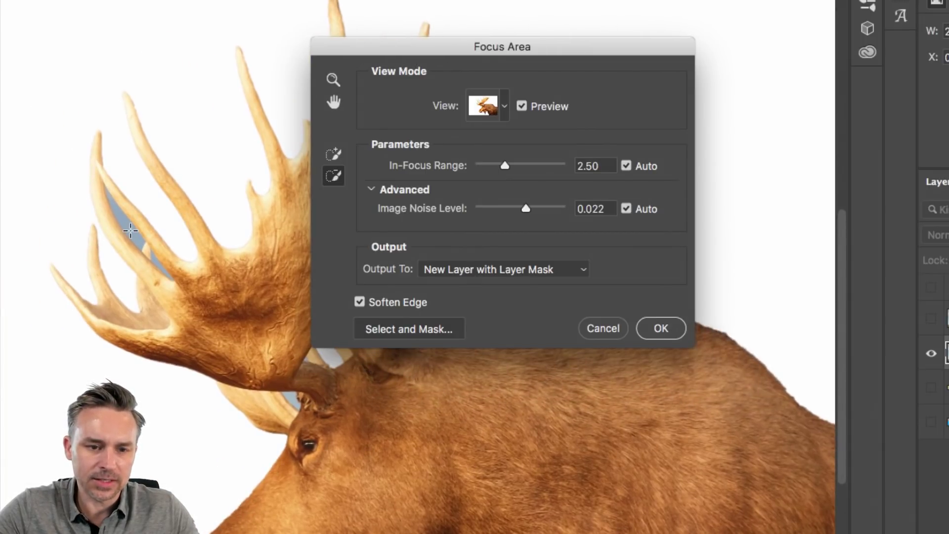
left_click_drag(130, 231, 144, 251)
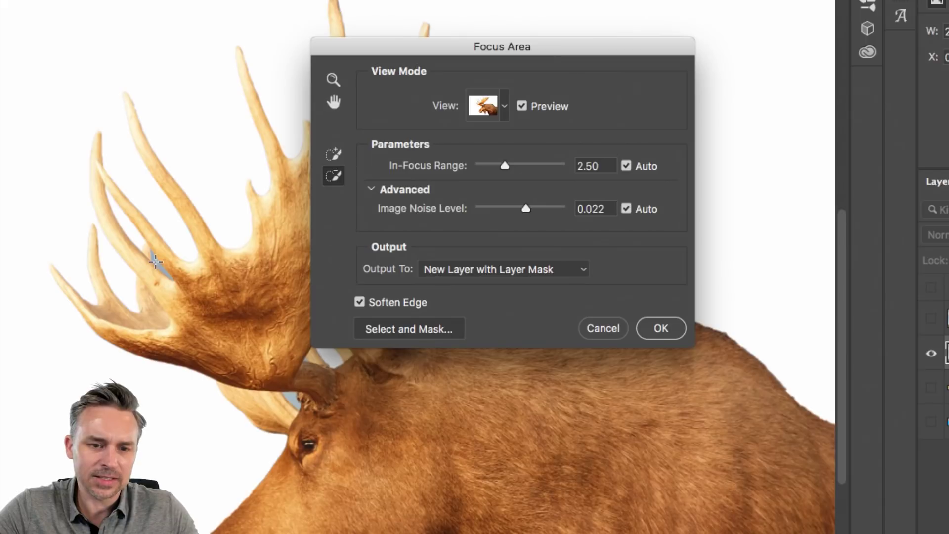
left_click_drag(292, 400, 258, 339)
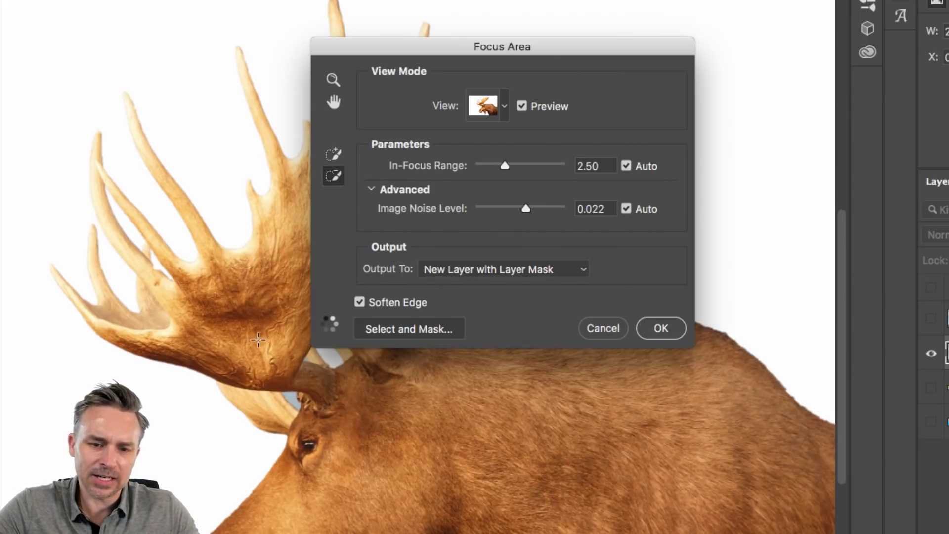
scroll(169, 300, "right", 5)
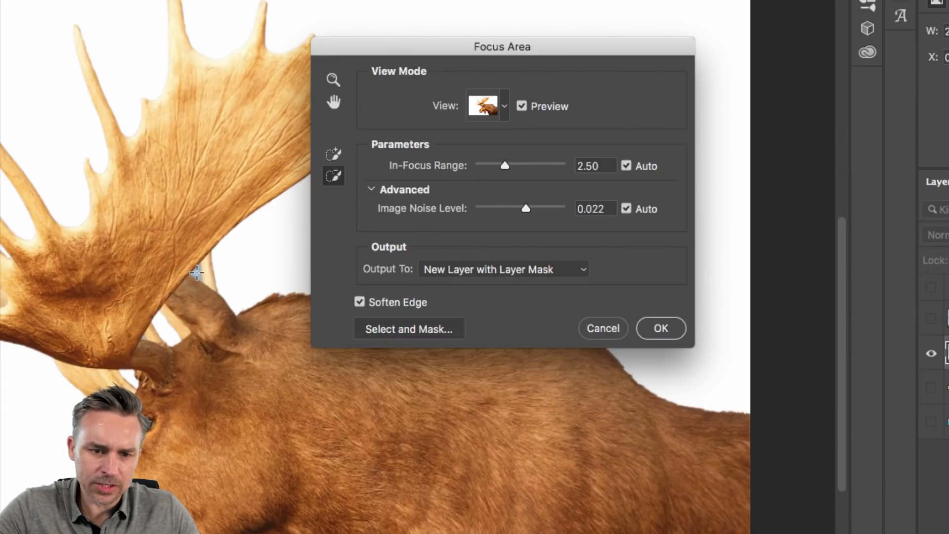
left_click_drag(197, 273, 177, 241)
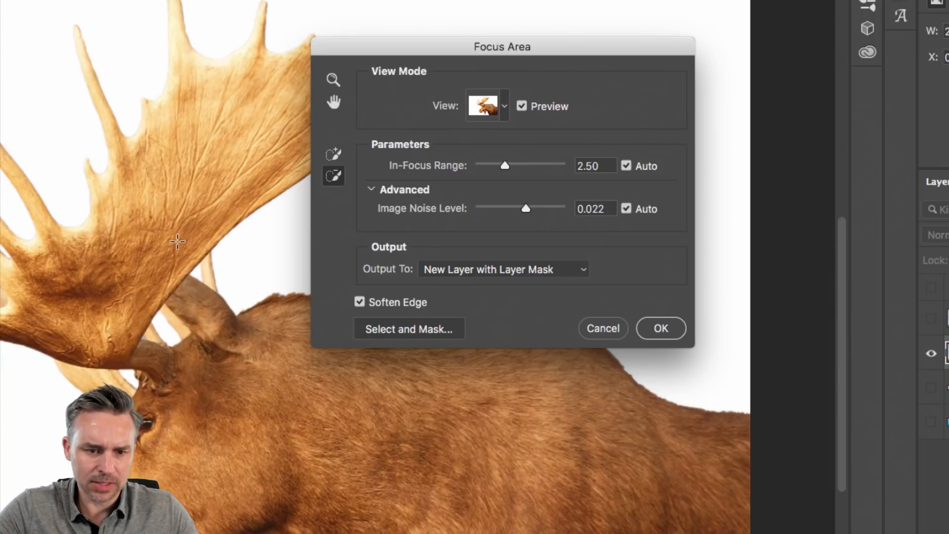
scroll(178, 241, "down", 3)
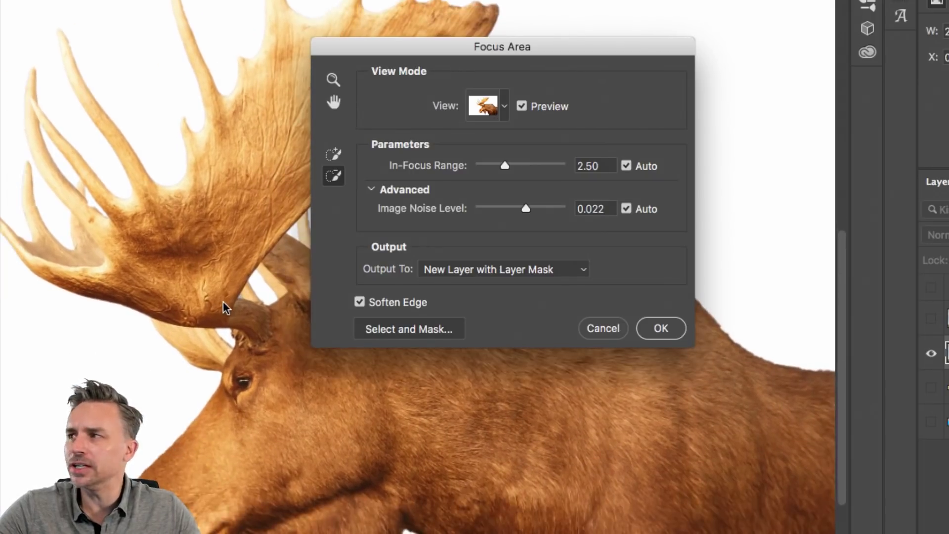
Step: Take the Focus Area selection into Select and Mask and switch the view to Onion Skin
left_click(406, 328)
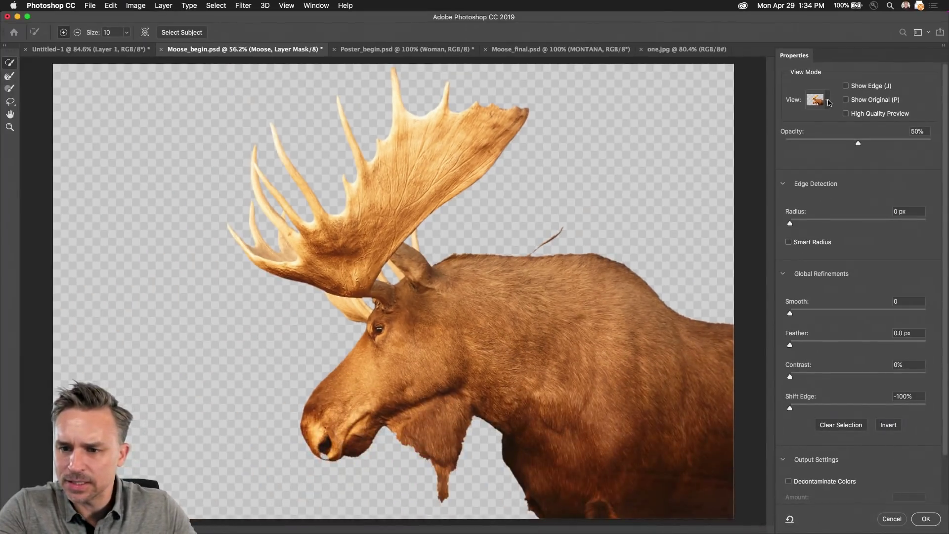
left_click(829, 101)
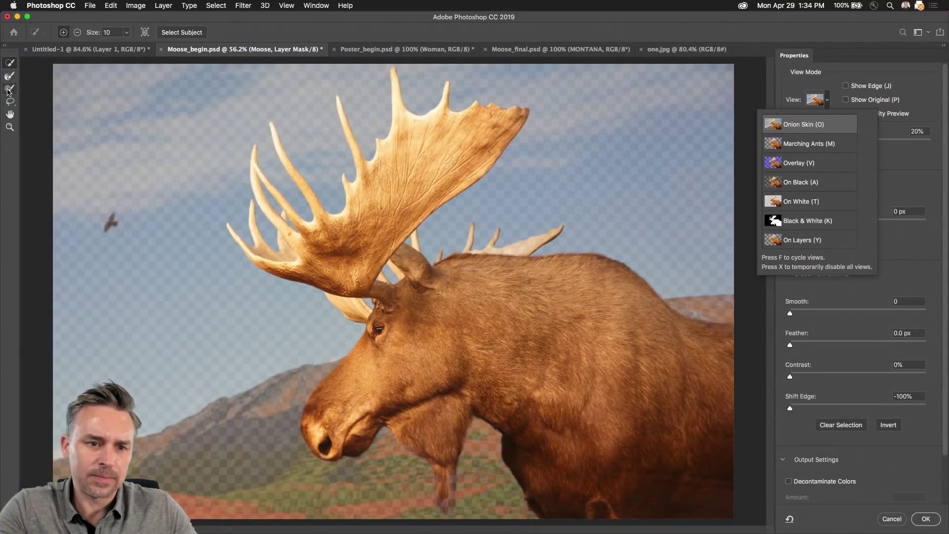
left_click(8, 90)
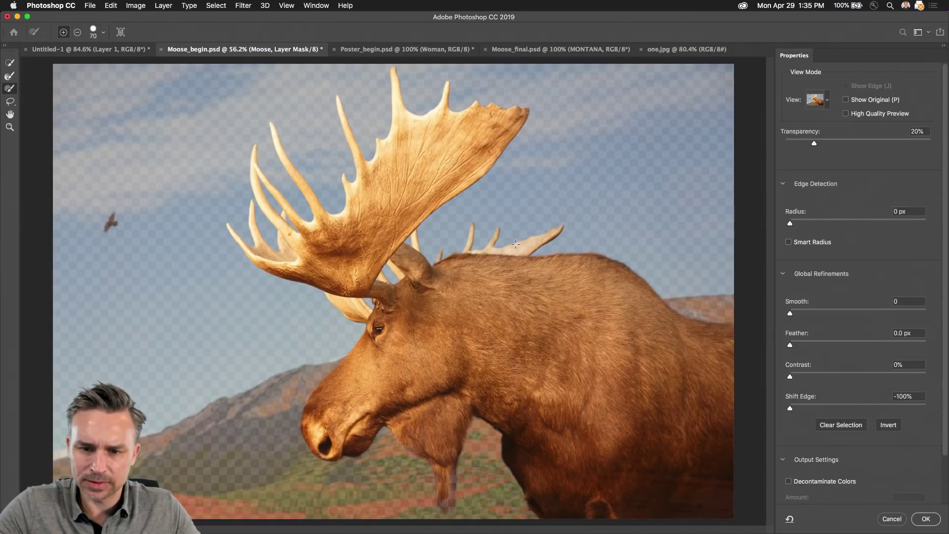
key("bracketleft")
left_click(829, 103)
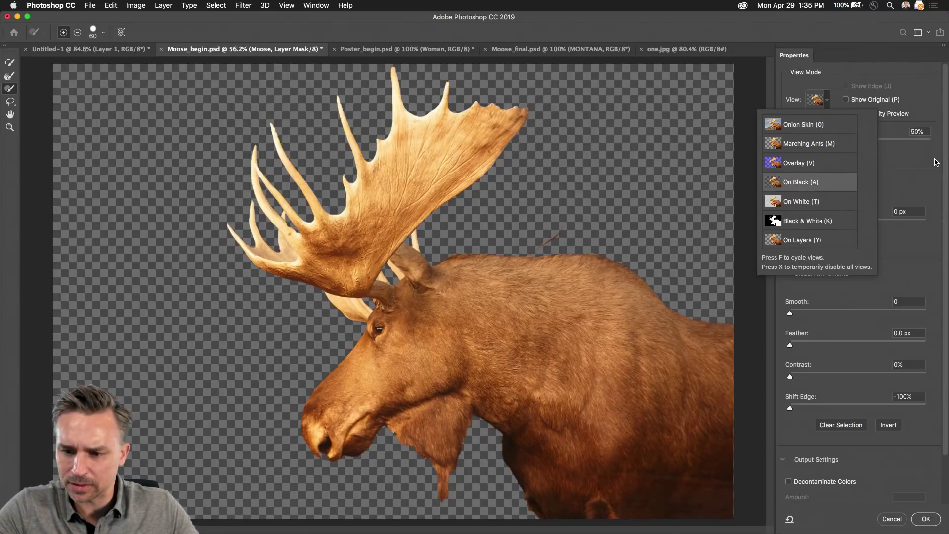
left_click(936, 162)
Step: Set the Onion Skin transparency to about 56% and shrink the brush
scroll(909, 180, "down", 3)
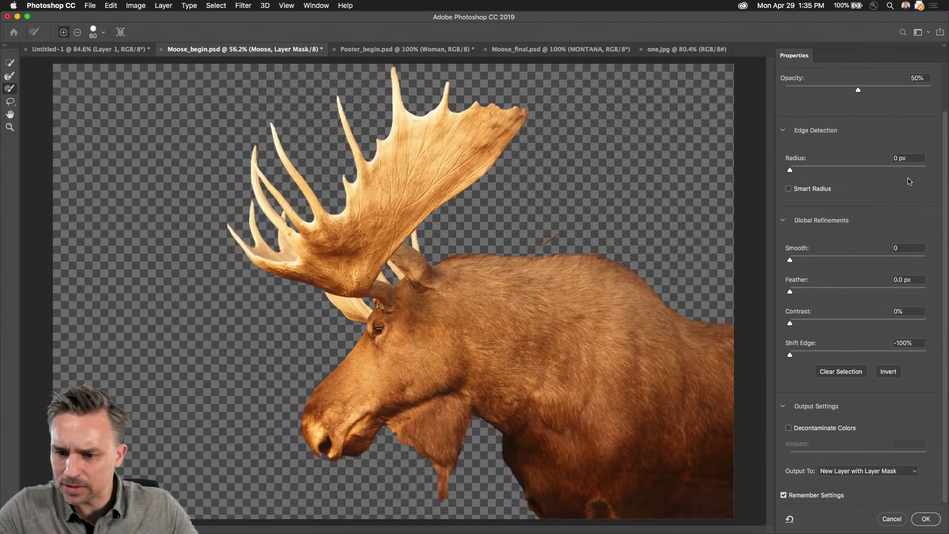
scroll(902, 177, "up", 2)
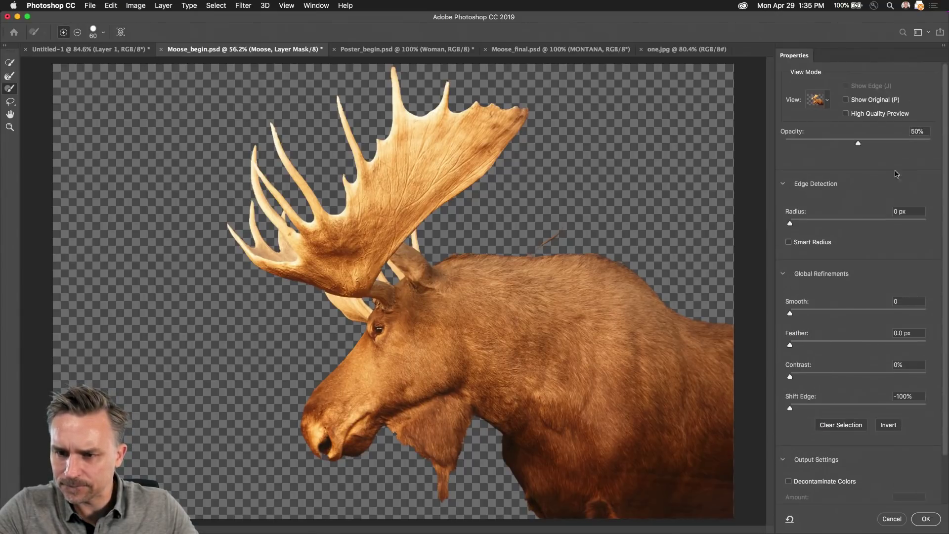
scroll(839, 104, "down", 2)
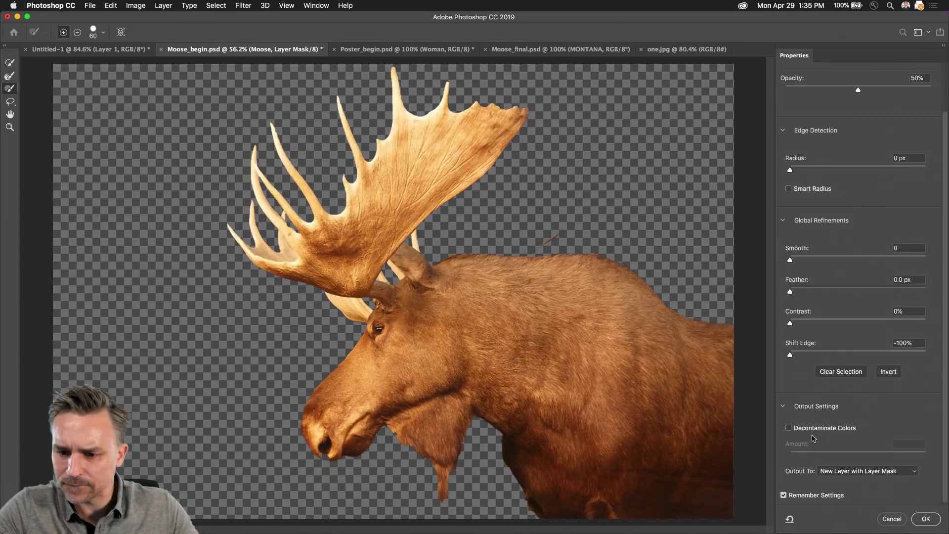
scroll(810, 94, "up", 2)
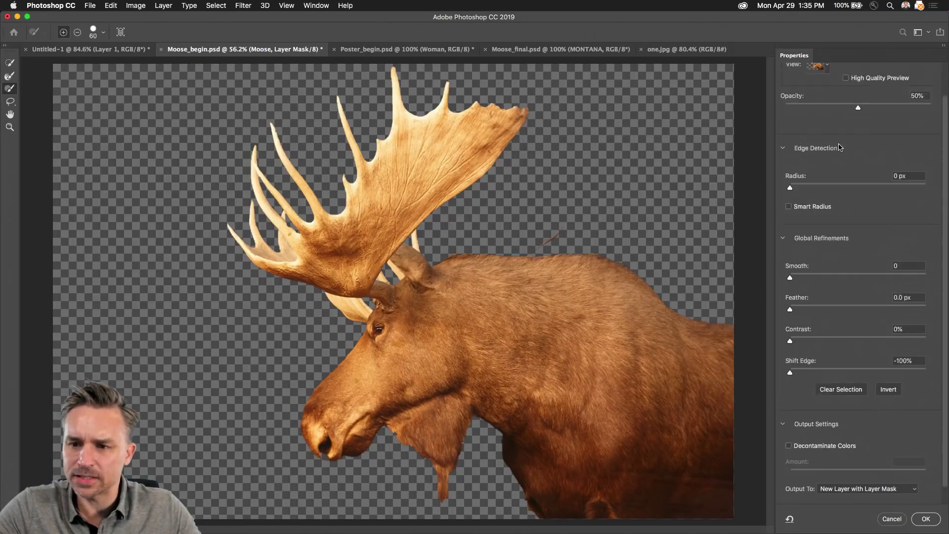
left_click(827, 99)
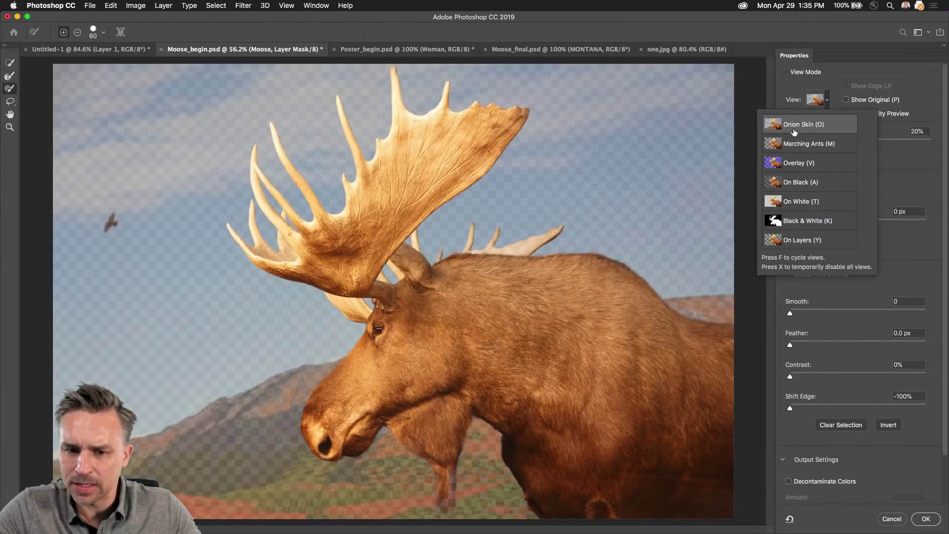
scroll(555, 212, "up", 6)
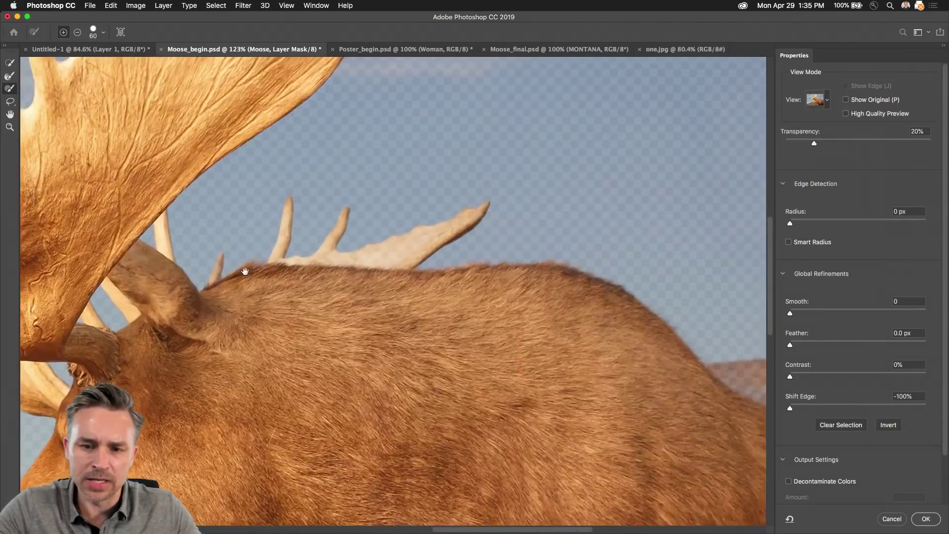
scroll(238, 276, "up", 5)
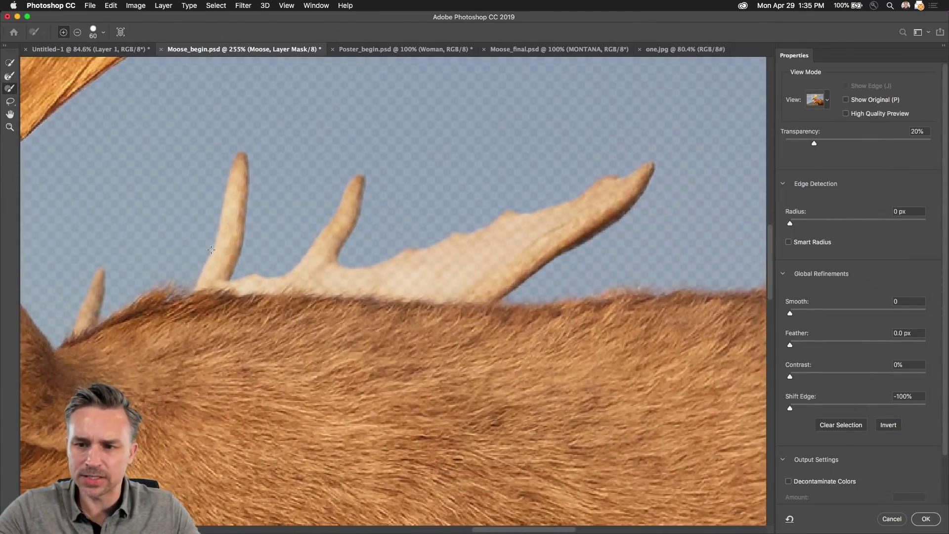
left_click_drag(815, 144, 794, 146)
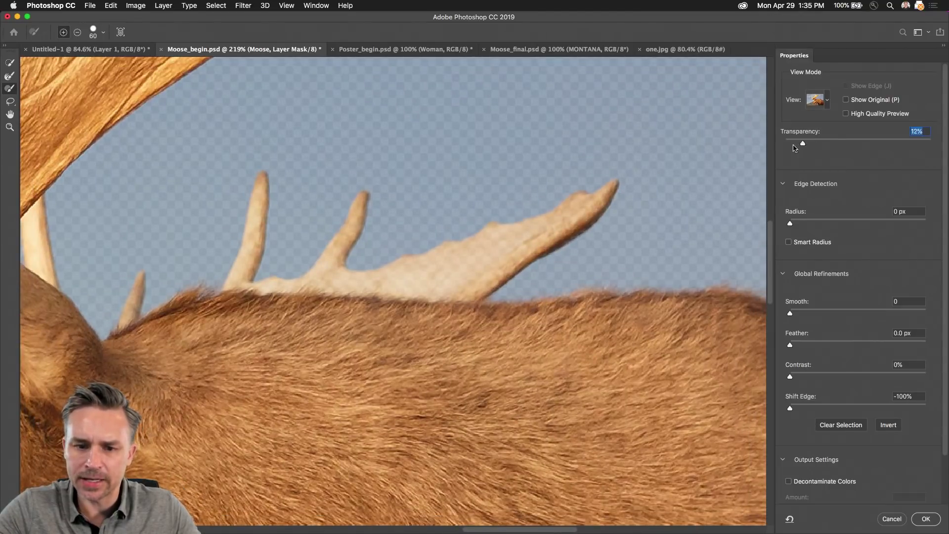
mouse_move(860, 144)
left_mouse_down()
mouse_move(898, 144)
mouse_move(857, 145)
left_mouse_up()
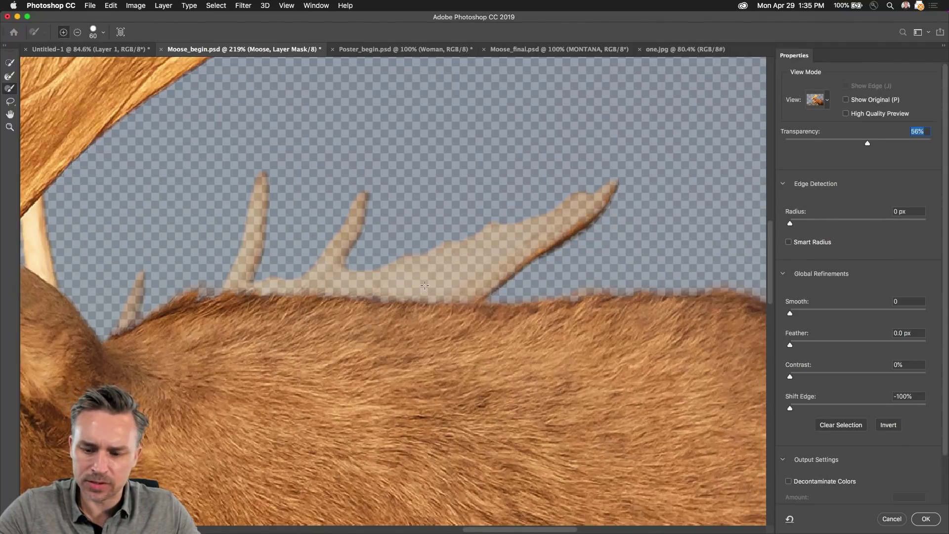
key("bracketleft")
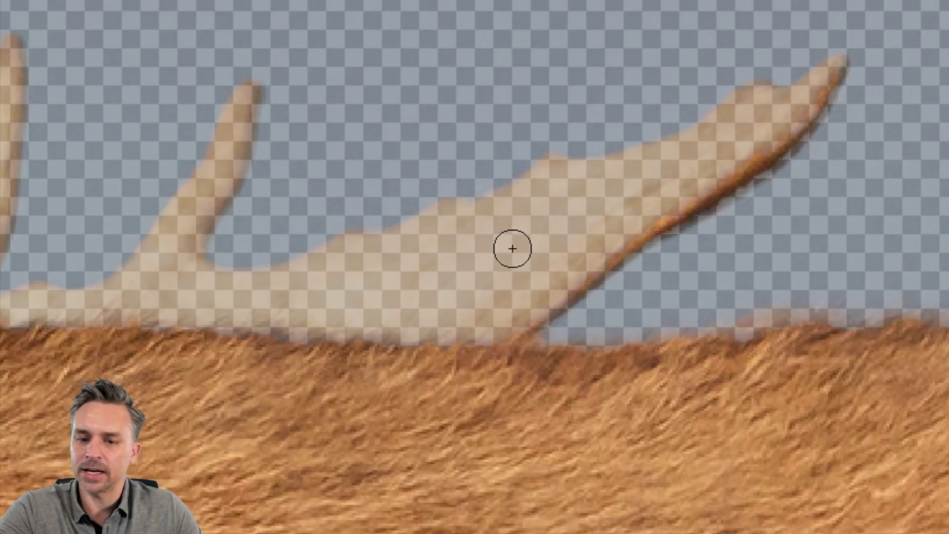
Step: Paint the rear antler's base and upper branch back into the mask
mouse_move(525, 251)
left_mouse_down()
mouse_move(409, 334)
mouse_move(422, 324)
left_mouse_up()
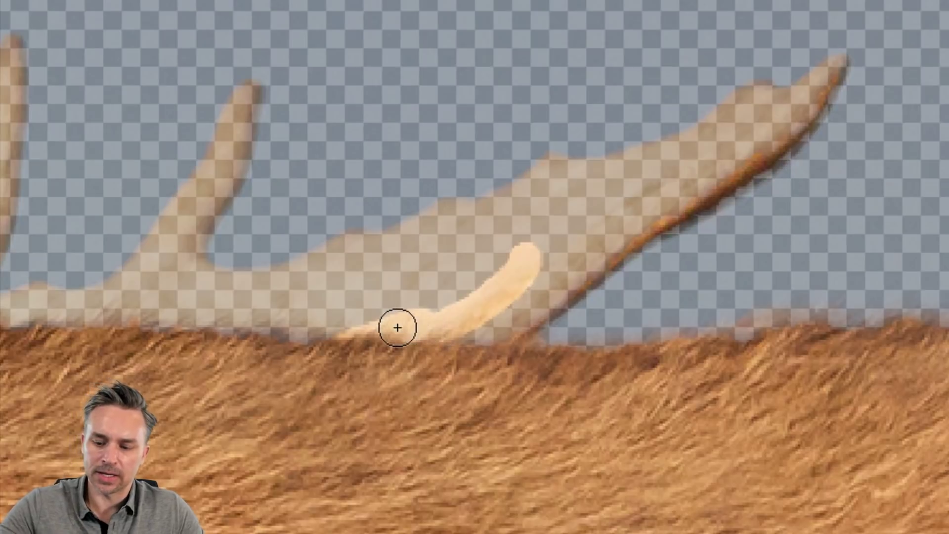
key("bracketright")
key("bracketright")
key("bracketright")
key("bracketright")
key("bracketright")
key("bracketright")
mouse_move(432, 283)
left_mouse_down()
mouse_move(294, 329)
mouse_move(158, 330)
left_mouse_up()
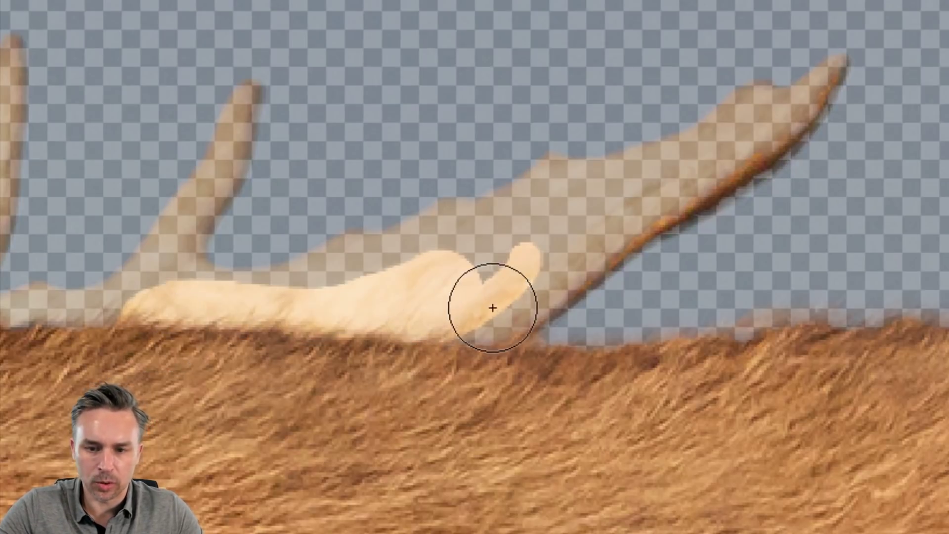
left_click_drag(491, 309, 525, 271)
key("bracketleft")
key("bracketleft")
key("bracketleft")
key("bracketleft")
key("bracketleft")
key("bracketleft")
left_click_drag(519, 315, 784, 99)
mouse_move(832, 73)
left_mouse_down()
mouse_move(835, 63)
mouse_move(757, 161)
mouse_move(540, 290)
mouse_move(603, 260)
mouse_move(636, 193)
mouse_move(669, 164)
mouse_move(772, 105)
mouse_move(794, 104)
mouse_move(739, 148)
mouse_move(767, 100)
mouse_move(741, 102)
mouse_move(703, 150)
mouse_move(603, 218)
mouse_move(721, 157)
mouse_move(630, 214)
mouse_move(440, 278)
mouse_move(261, 318)
mouse_move(117, 310)
mouse_move(325, 278)
mouse_move(519, 198)
mouse_move(560, 167)
mouse_move(549, 176)
mouse_move(583, 177)
mouse_move(721, 131)
left_mouse_up()
key("bracketright")
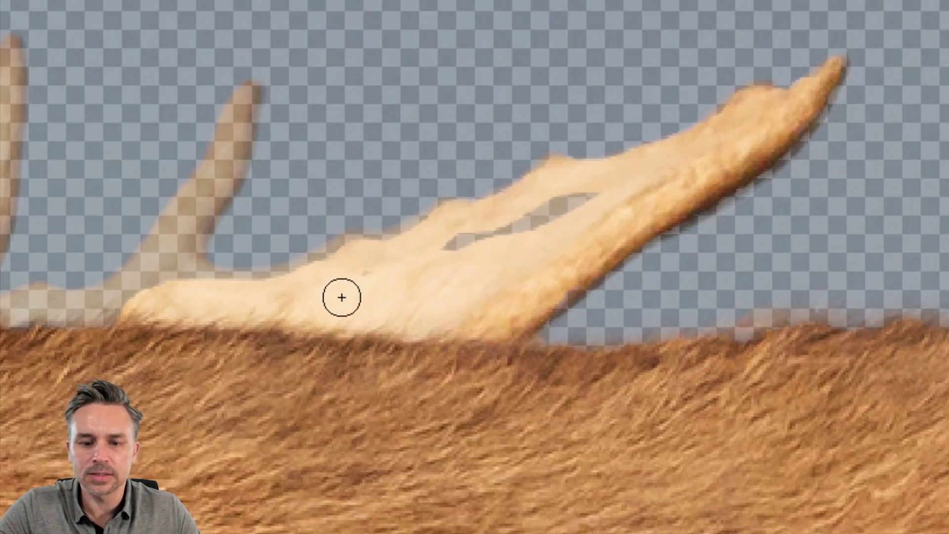
mouse_move(341, 296)
left_mouse_down()
mouse_move(532, 226)
mouse_move(541, 203)
left_mouse_up()
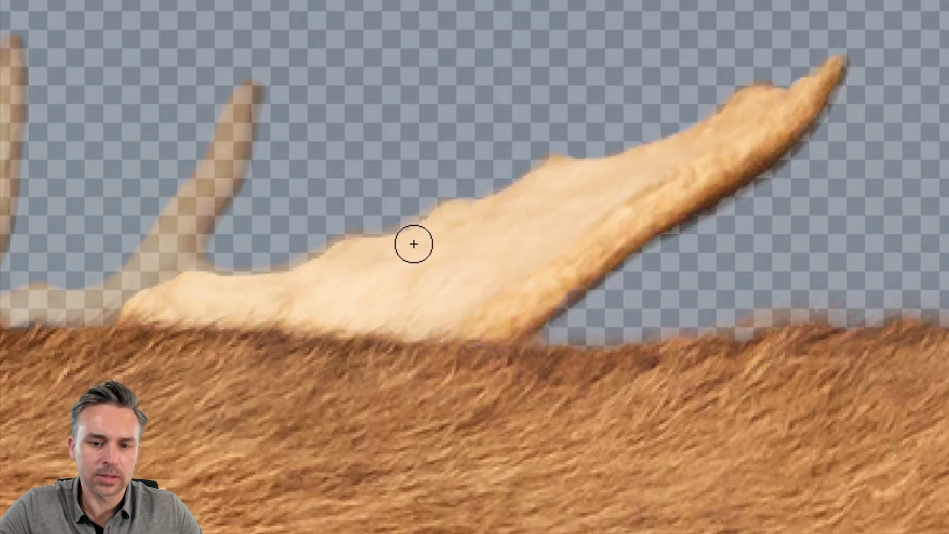
Step: Paint the right and left upright antler tines back from tip to base
left_click_drag(246, 223, 497, 270)
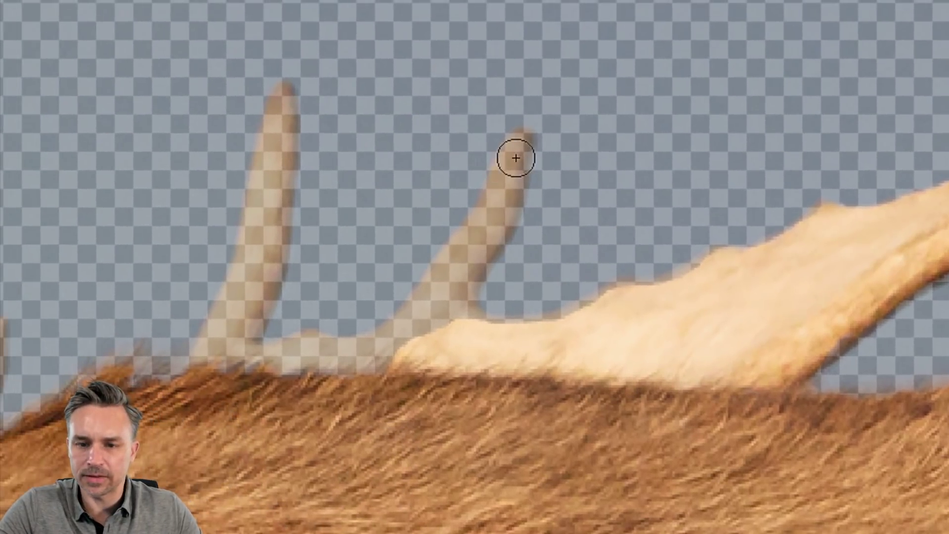
left_click_drag(515, 155, 517, 147)
mouse_move(499, 192)
left_mouse_down()
mouse_move(474, 262)
mouse_move(417, 343)
mouse_move(467, 252)
mouse_move(406, 344)
mouse_move(321, 376)
mouse_move(285, 367)
mouse_move(390, 351)
mouse_move(478, 229)
mouse_move(456, 294)
mouse_move(465, 333)
left_mouse_up()
key("bracketright")
key("bracketright")
mouse_move(279, 97)
left_mouse_down()
mouse_move(272, 195)
mouse_move(210, 361)
left_mouse_up()
left_click_drag(256, 257, 220, 346)
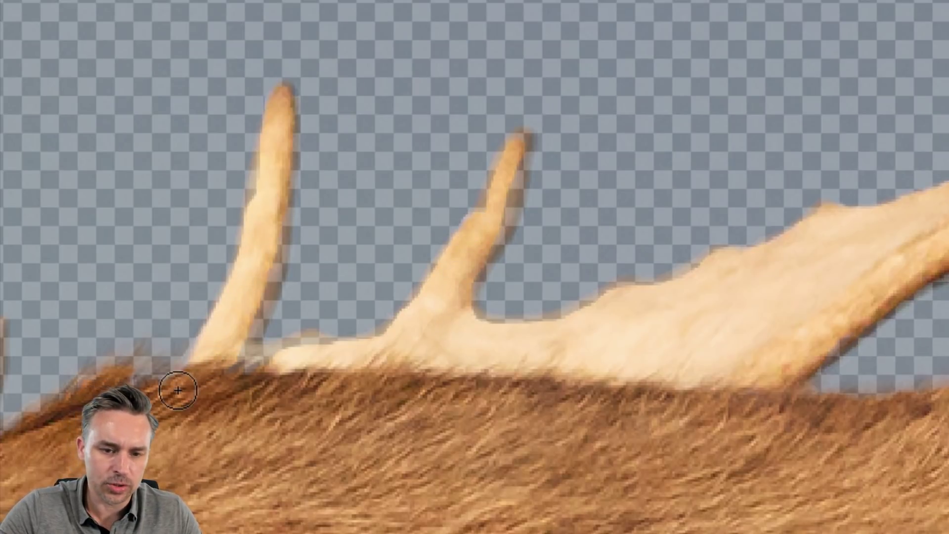
left_click_drag(283, 127, 233, 366)
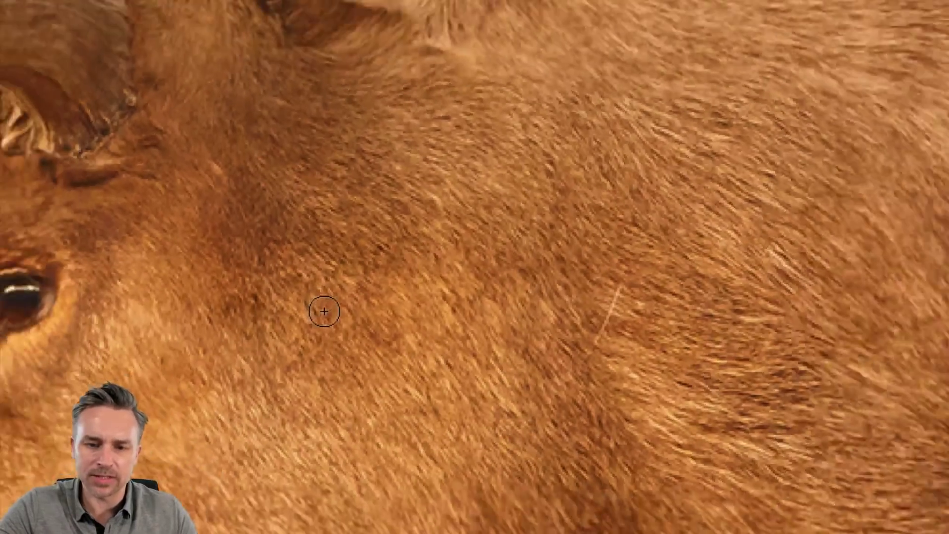
scroll(325, 311, "down", 3)
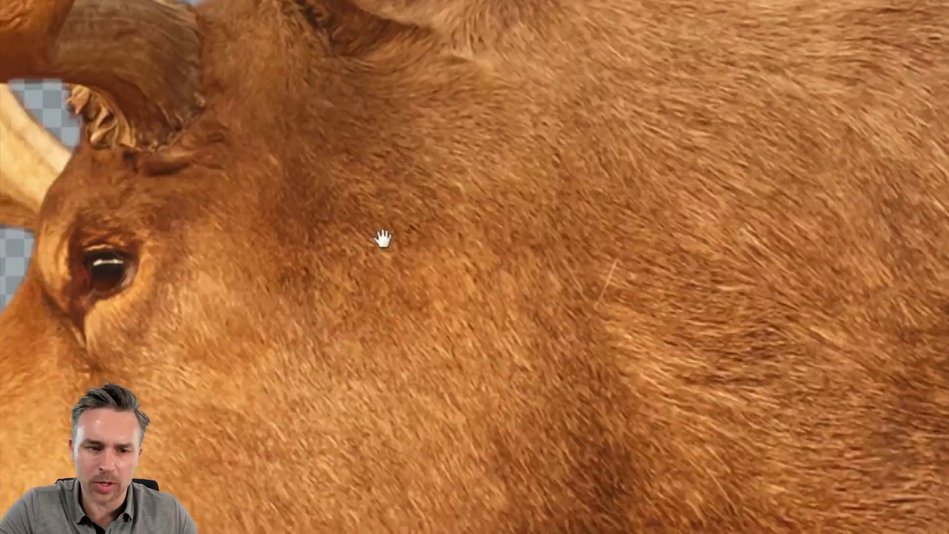
Step: Refine the mask edge along the moose's throat down to the dewlap with an enlarged Refine Edge Brush
scroll(384, 237, "down", 5)
left_click_drag(394, 373, 301, 125)
scroll(414, 208, "down", 1)
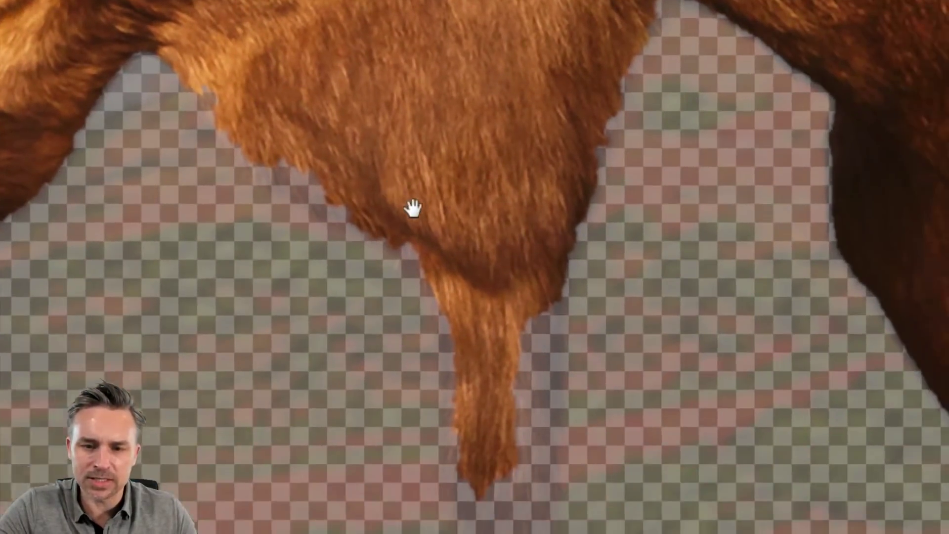
mouse_move(413, 207)
left_mouse_down()
mouse_move(390, 216)
mouse_move(434, 229)
mouse_move(291, 150)
mouse_move(343, 245)
mouse_move(339, 133)
mouse_move(309, 155)
mouse_move(318, 163)
left_mouse_up()
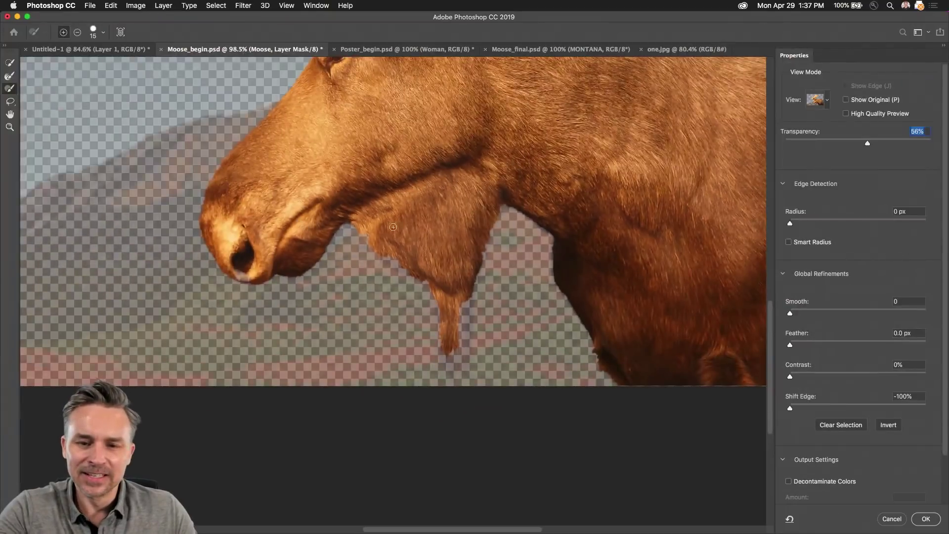
left_click_drag(396, 77, 367, 115)
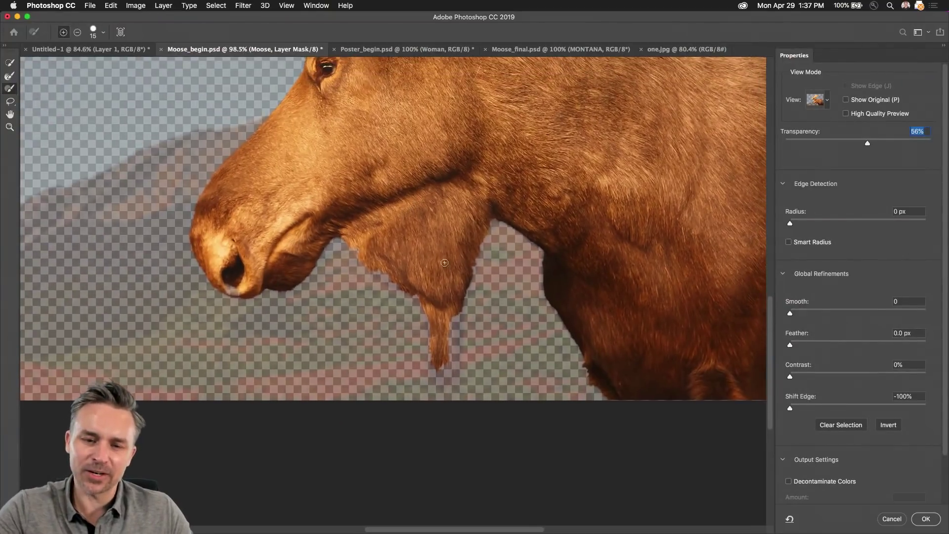
scroll(444, 262, "up", 3)
scroll(406, 221, "up", 3)
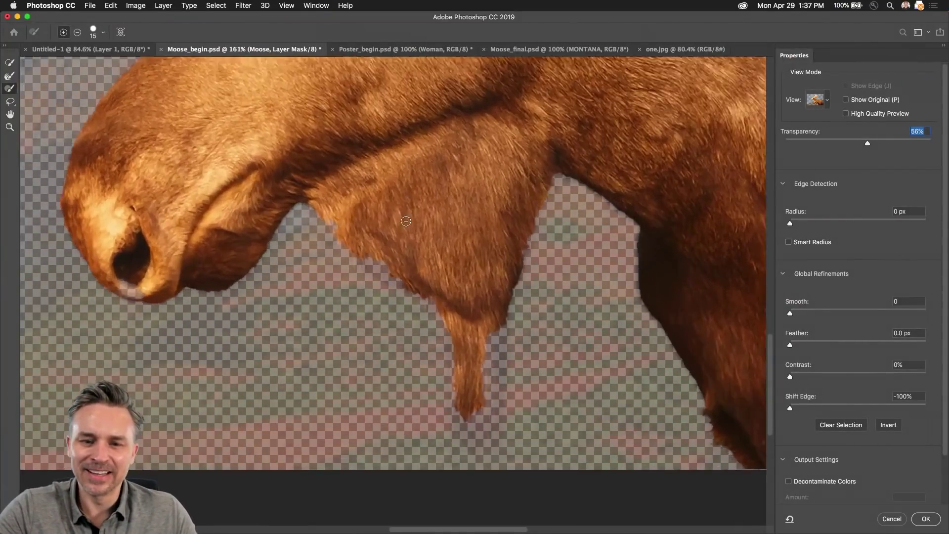
scroll(406, 221, "up", 1)
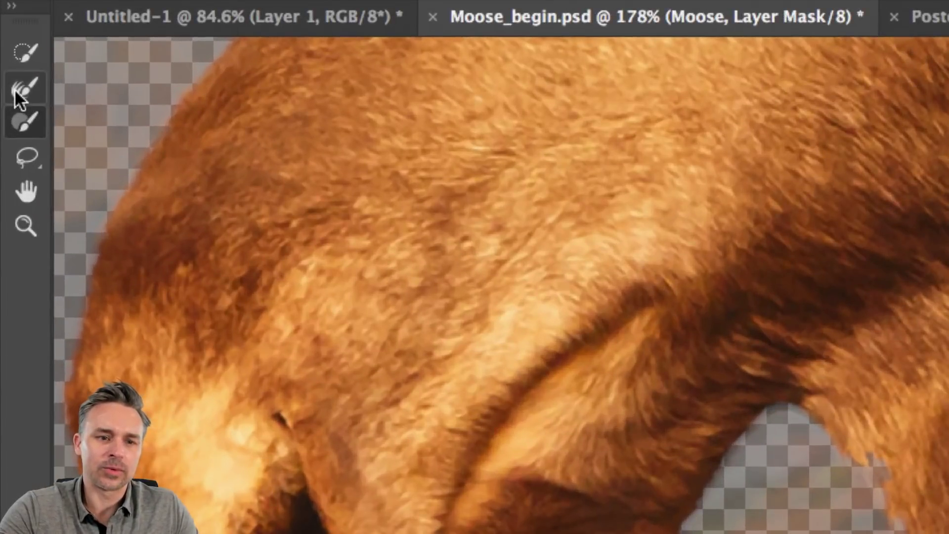
left_click(7, 77)
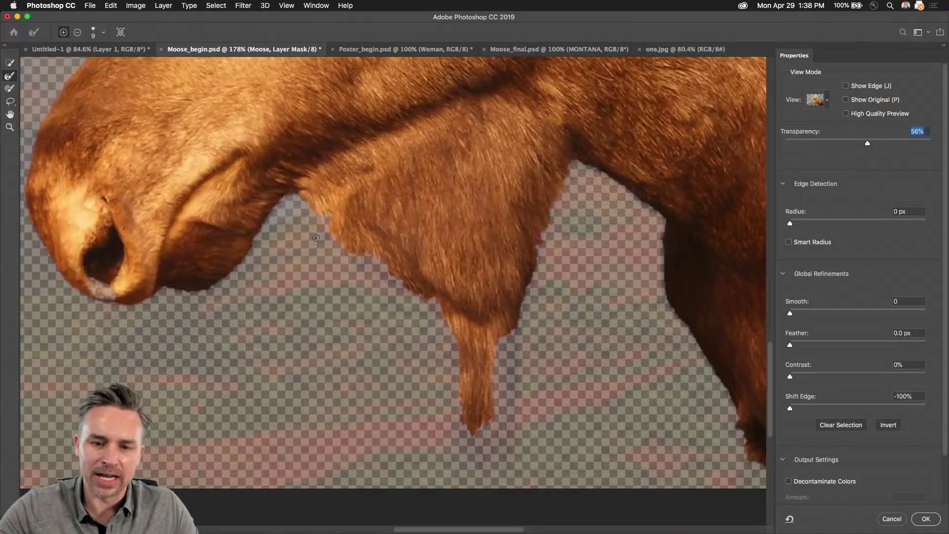
key("bracketright")
key("bracketright")
mouse_move(315, 225)
left_mouse_down()
mouse_move(304, 207)
mouse_move(336, 233)
left_mouse_up()
mouse_move(365, 261)
left_mouse_down()
mouse_move(391, 272)
mouse_move(432, 319)
mouse_move(460, 425)
mouse_move(487, 438)
mouse_move(475, 445)
mouse_move(466, 437)
left_mouse_up()
Step: Brush away the stray fur fringe along the throat and dewlap, then re-refine the throat's left edge
key("alt")
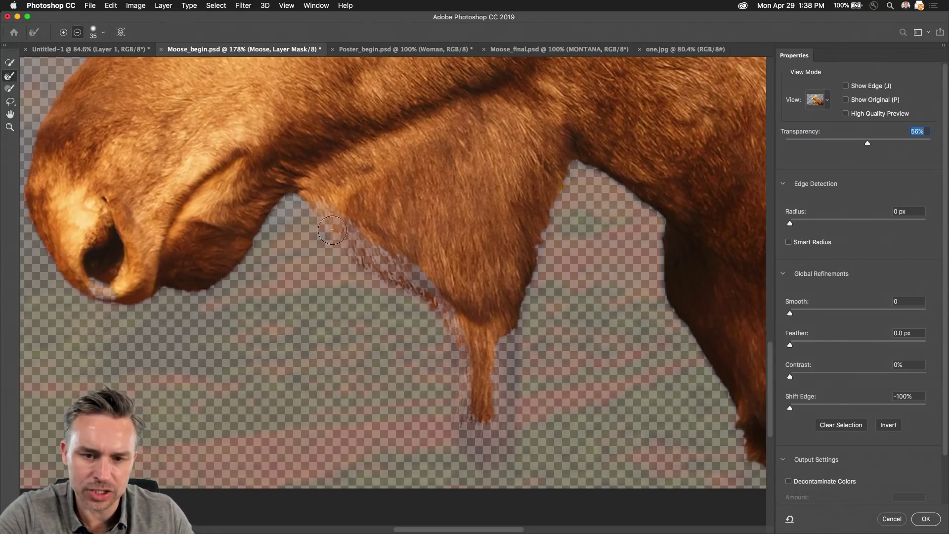
mouse_move(332, 230)
left_mouse_down()
mouse_move(326, 220)
mouse_move(430, 286)
left_mouse_up()
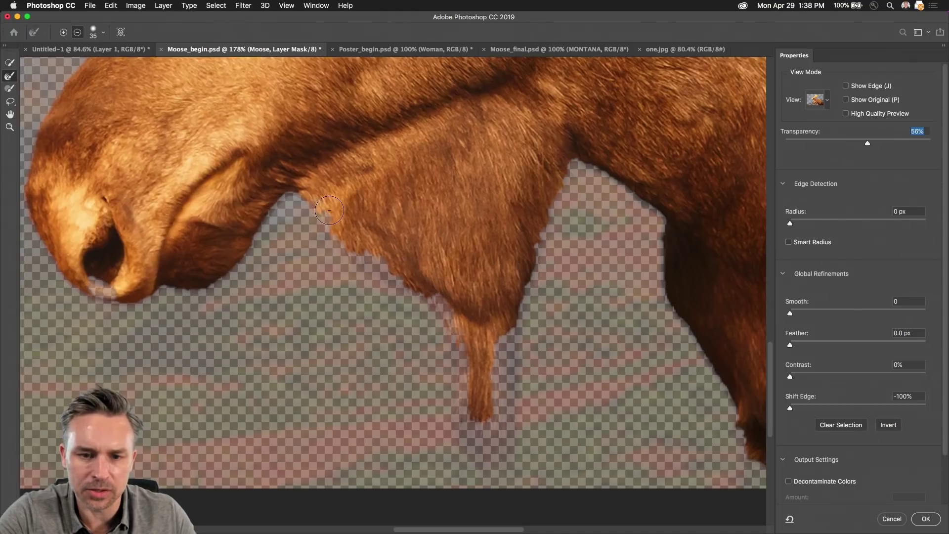
left_click_drag(329, 211, 379, 248)
left_click_drag(457, 320, 482, 435)
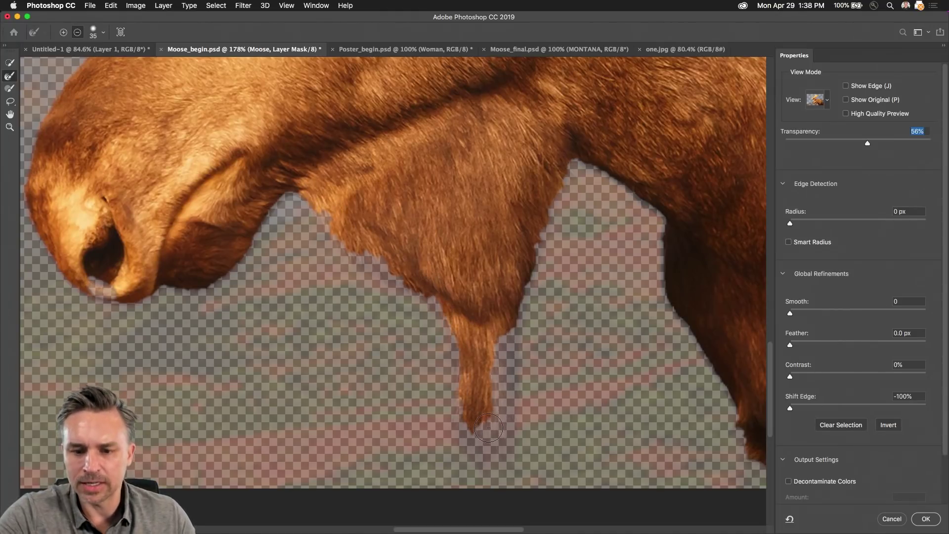
key("alt")
mouse_move(352, 204)
left_mouse_down()
mouse_move(348, 225)
mouse_move(368, 253)
mouse_move(357, 233)
mouse_move(345, 236)
mouse_move(429, 299)
left_mouse_up()
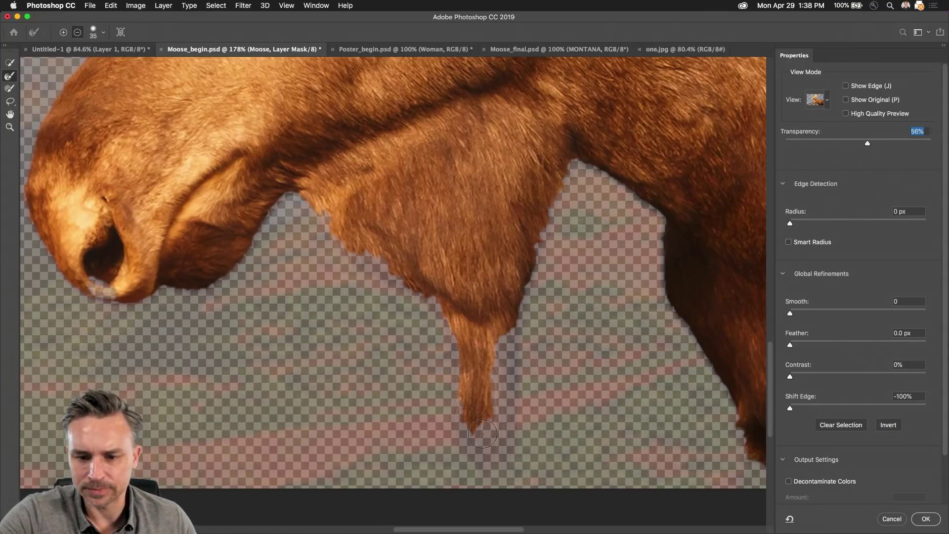
left_click_drag(483, 433, 503, 405)
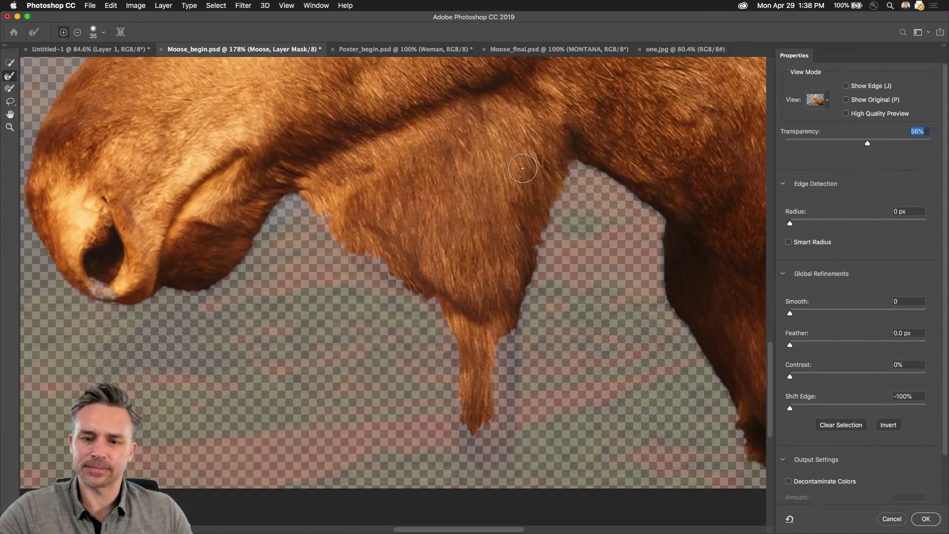
scroll(523, 168, "down", 5)
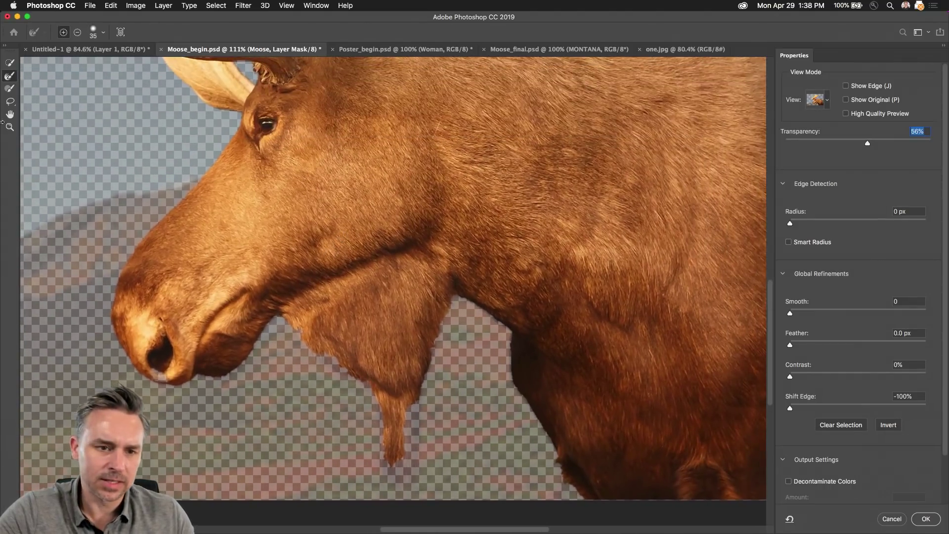
left_click(9, 62)
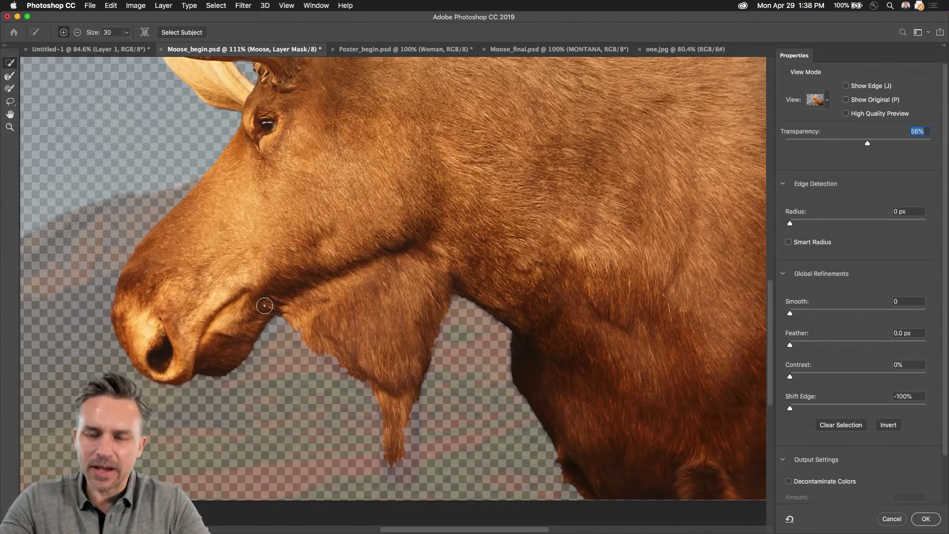
Step: Zoom out to the whole moose, set the edge Radius to 1 px, and apply the refined mask
key("super+minus")
key("super+minus")
key("super+minus")
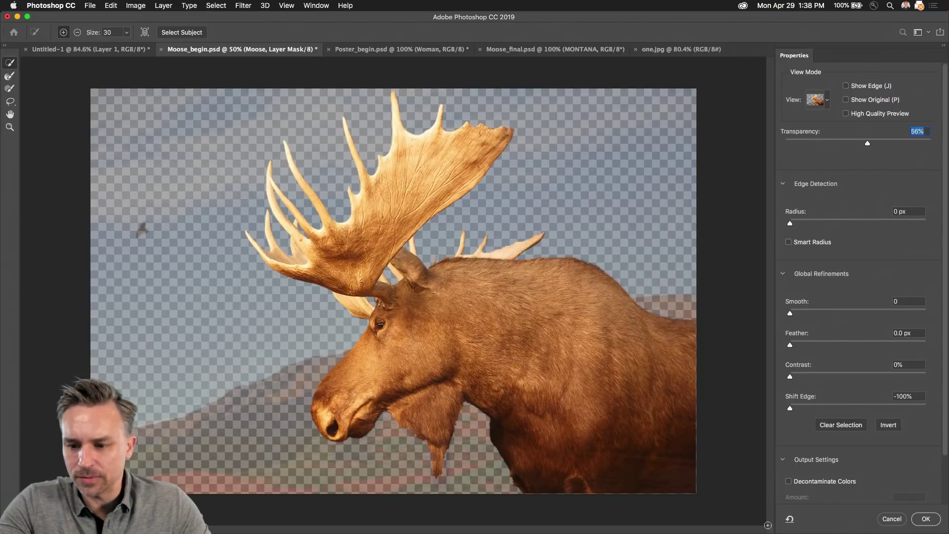
mouse_move(946, 529)
left_mouse_down()
mouse_move(947, 492)
mouse_move(947, 525)
left_mouse_up()
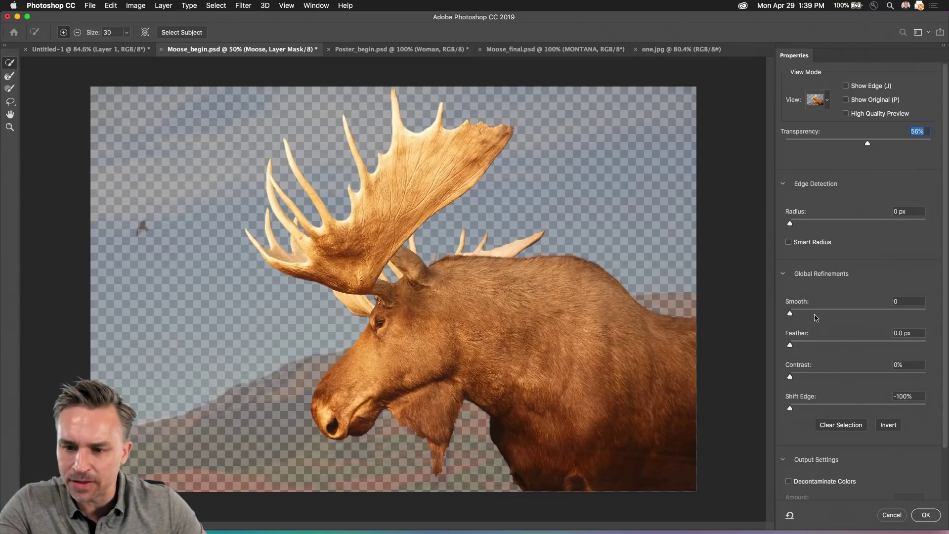
left_click(800, 225)
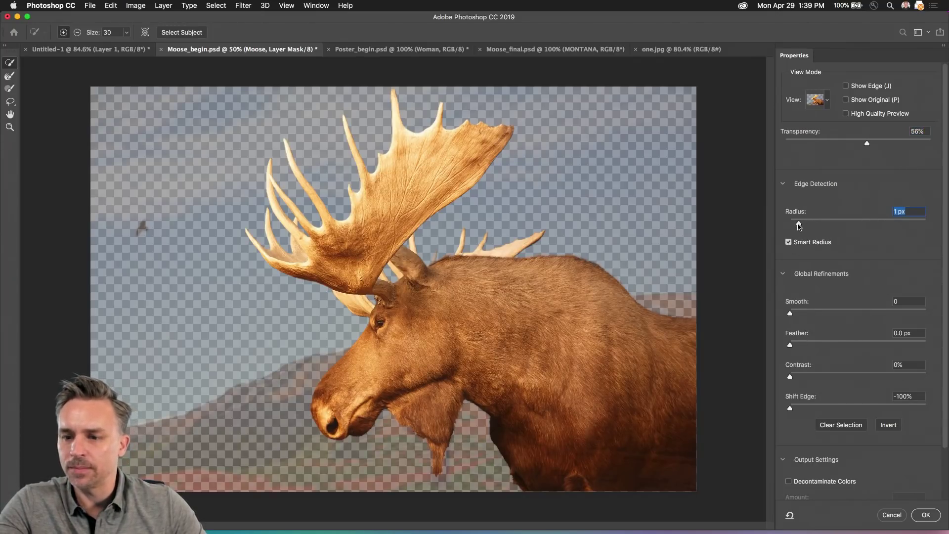
left_click(919, 517)
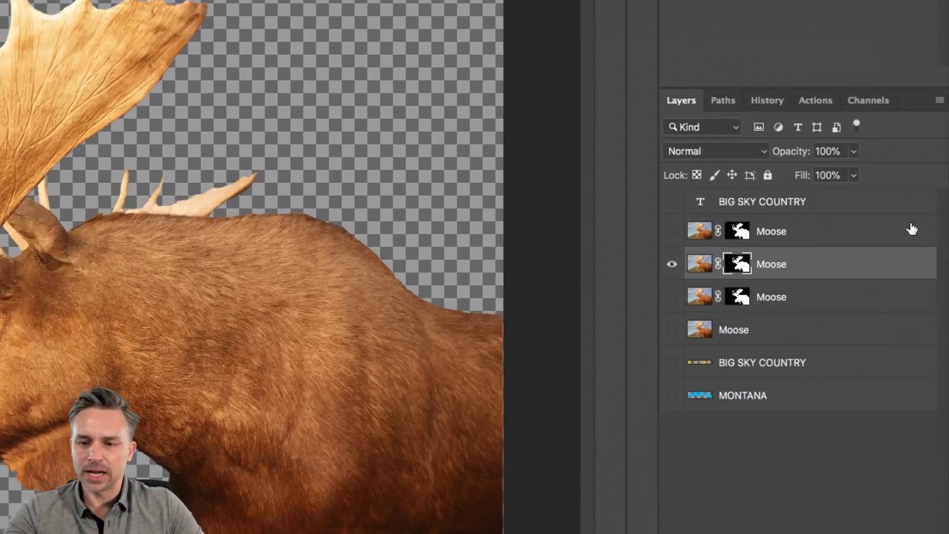
Step: Delete the two duplicate Moose copy layers
left_click(883, 260)
left_click(822, 307)
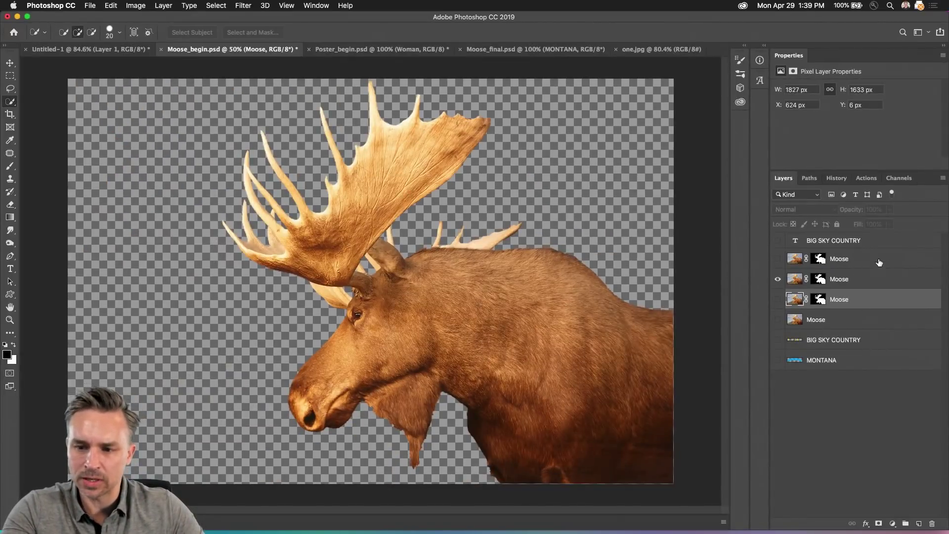
left_click(880, 260, "super")
left_click(932, 525)
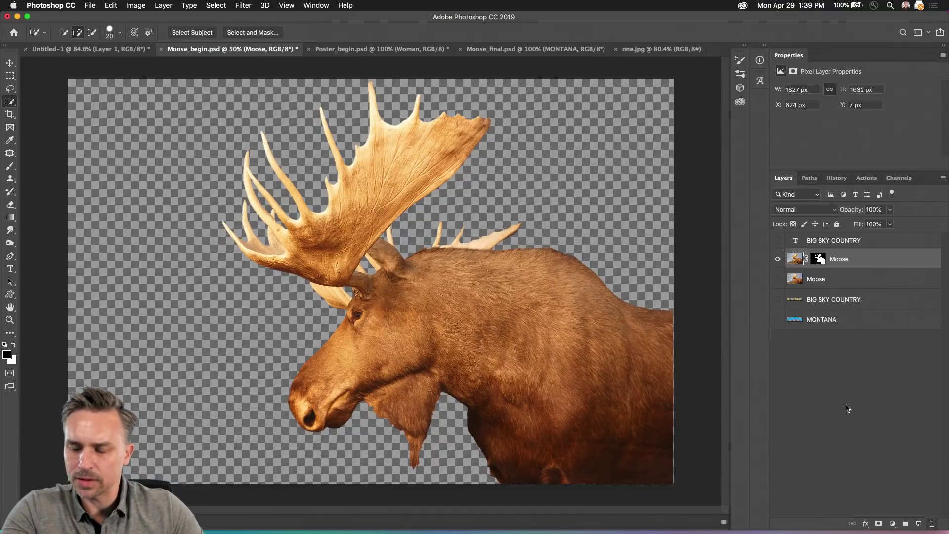
Step: Compare the cutout with and without the landscape, then select the original Moose layer
left_click(778, 279)
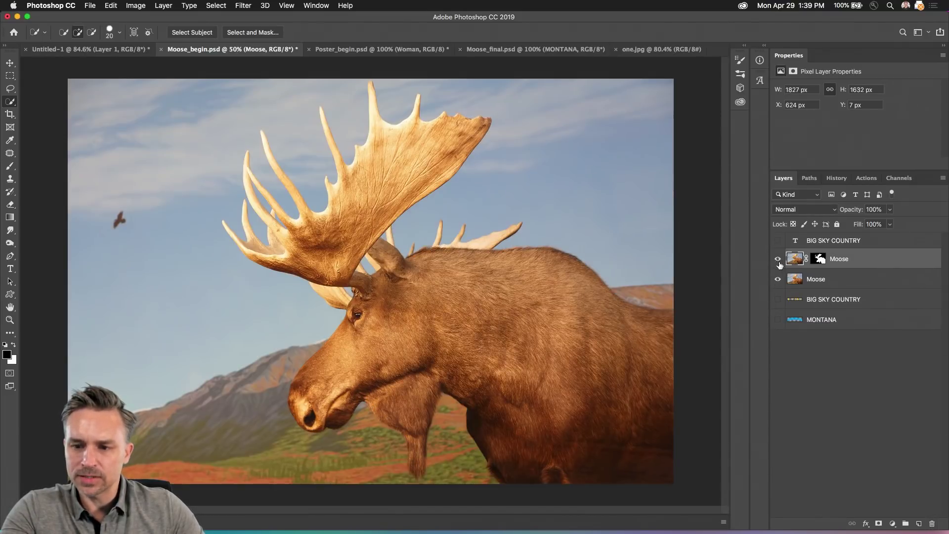
left_click(778, 279)
left_click(778, 258)
left_click(778, 258)
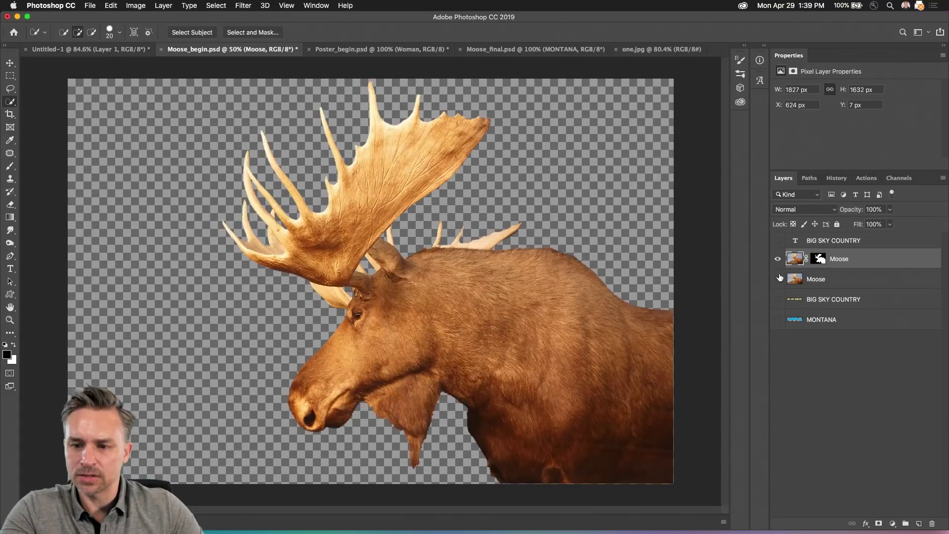
left_click(779, 279)
left_click(854, 287)
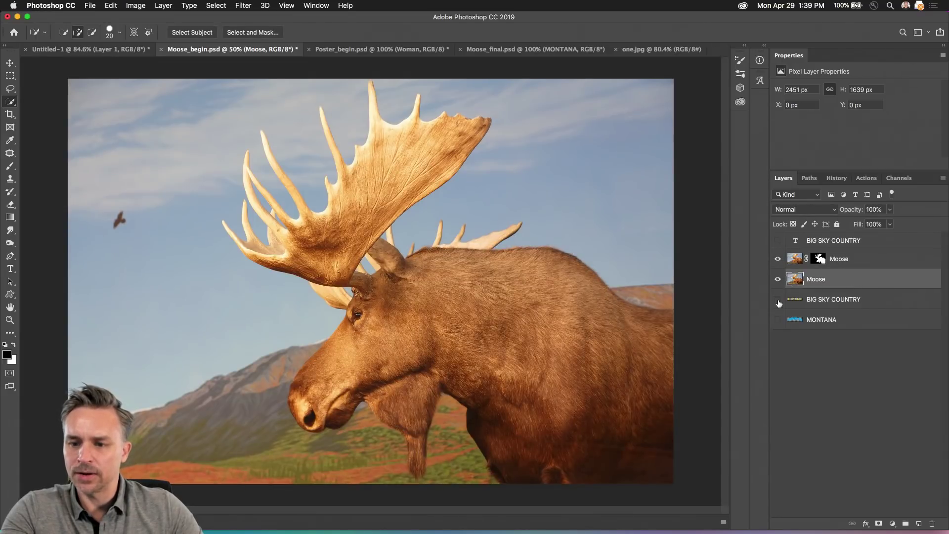
Step: Move BIG SKY COUNTRY above the landscape and the MONTANA layer near the top of the stack
double_click(820, 300)
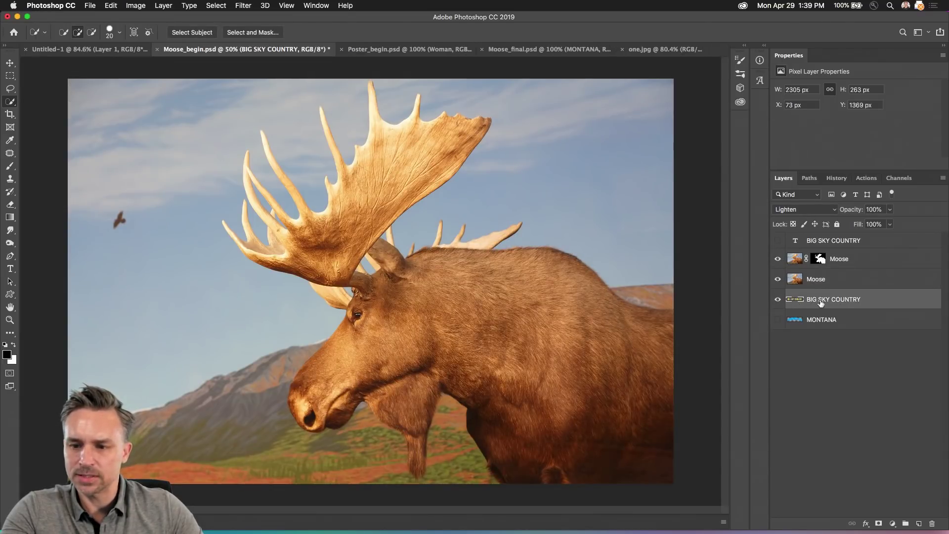
left_click_drag(918, 300, 865, 244)
left_click_drag(833, 323, 833, 242)
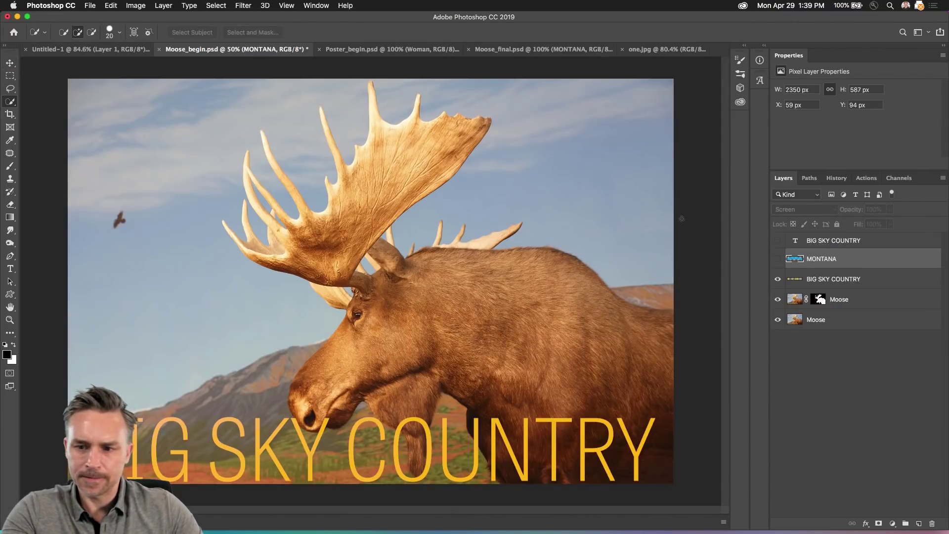
left_click(778, 259)
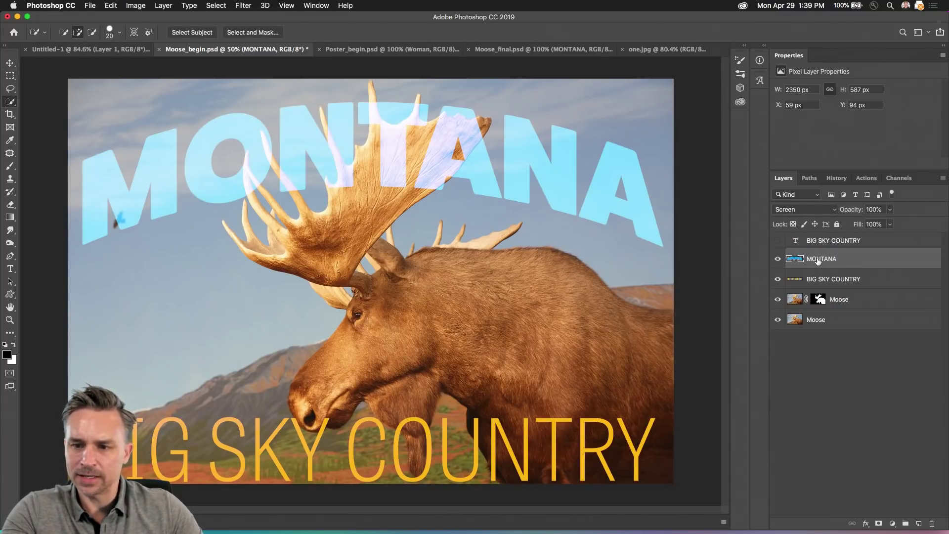
left_click(777, 260)
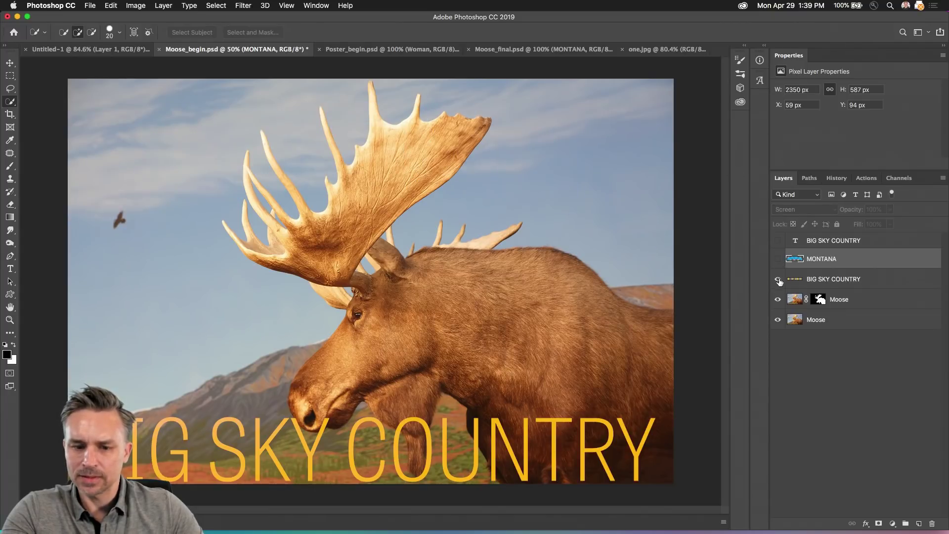
left_click(807, 279)
left_click(10, 269)
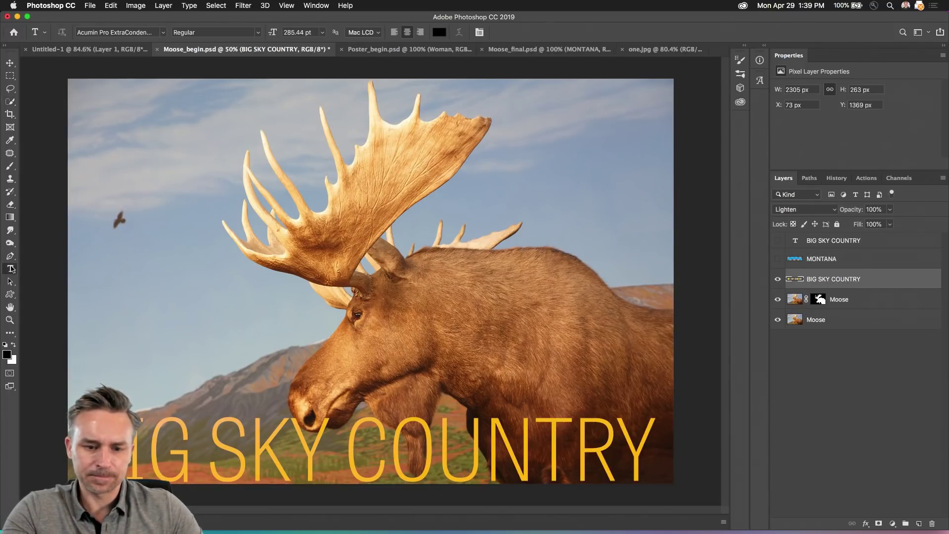
Step: Show the top text layer and replace its text with MONTANA
left_click(782, 242)
left_click(834, 241)
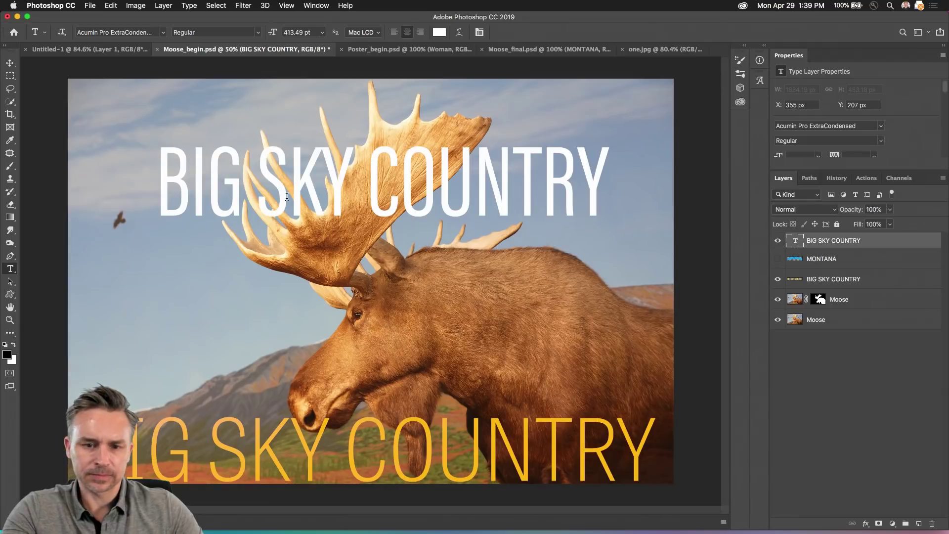
double_click(288, 195)
type("a")
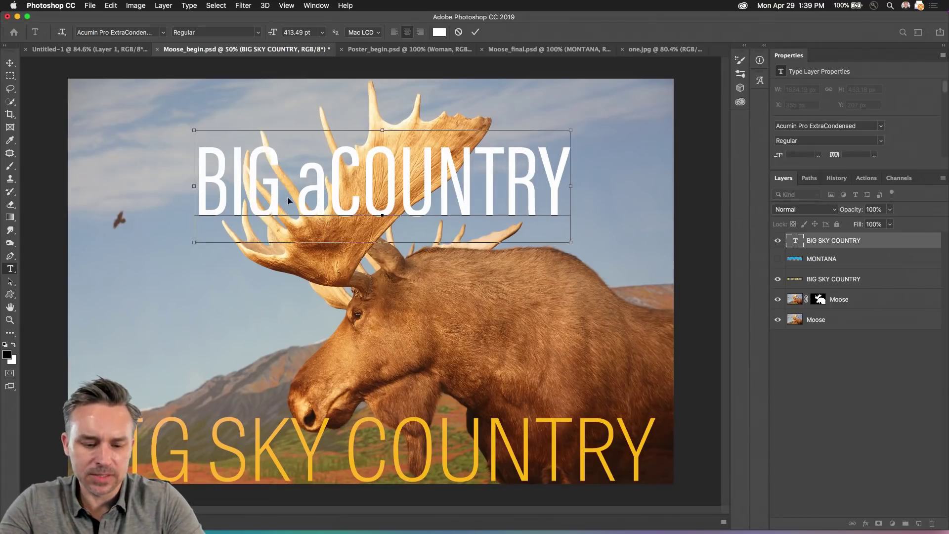
key("super+a")
type("MONTANA")
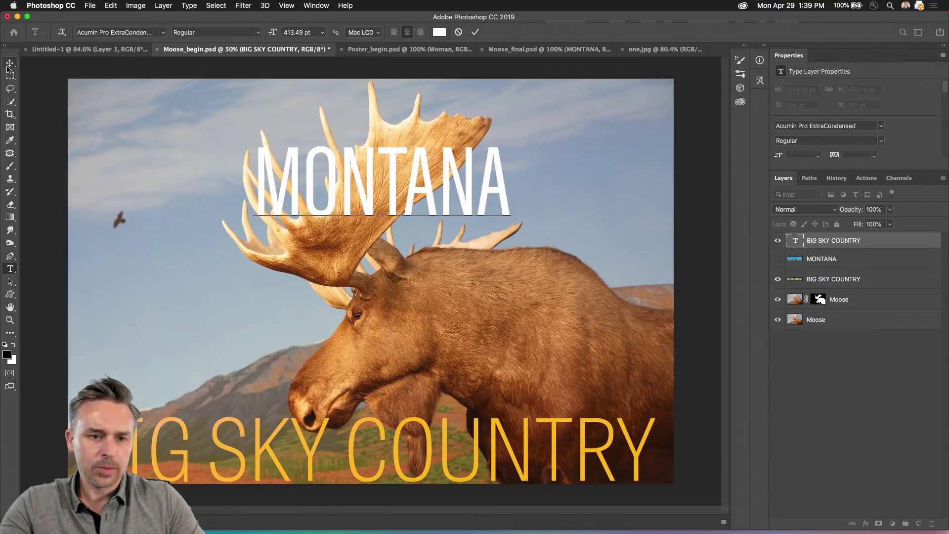
key("super+Return")
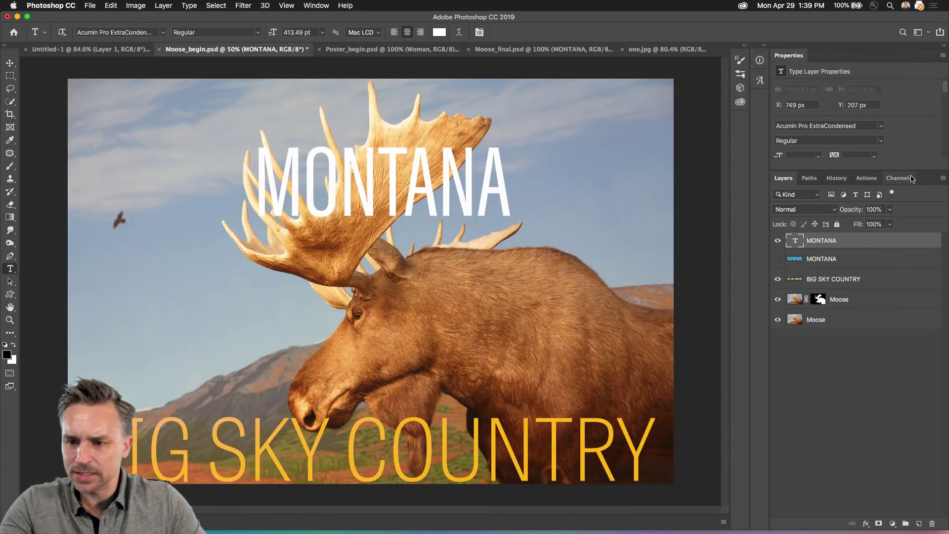
Step: Set MONTANA in Acumin Variable Concept, increase its weight, and place it behind the moose's antlers
left_click_drag(912, 171, 912, 249)
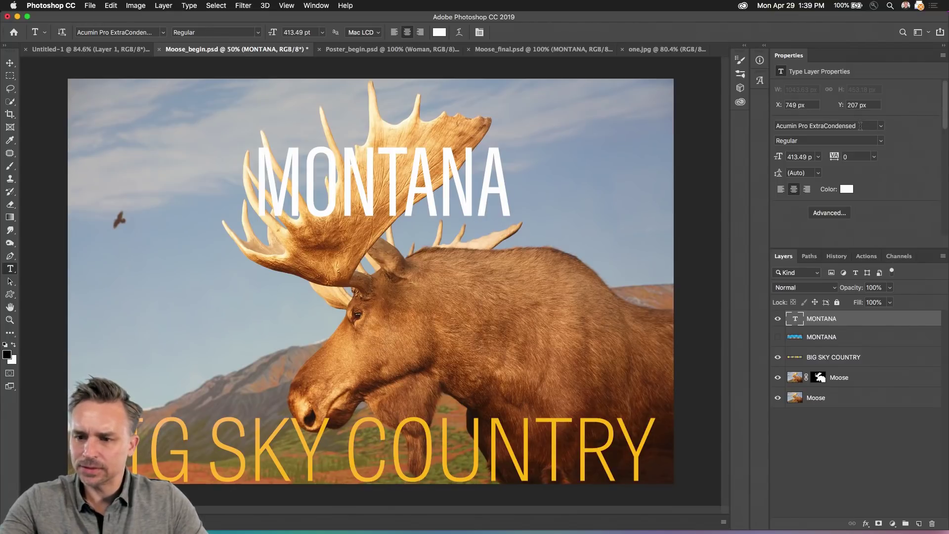
left_click(860, 125)
type("ACUd")
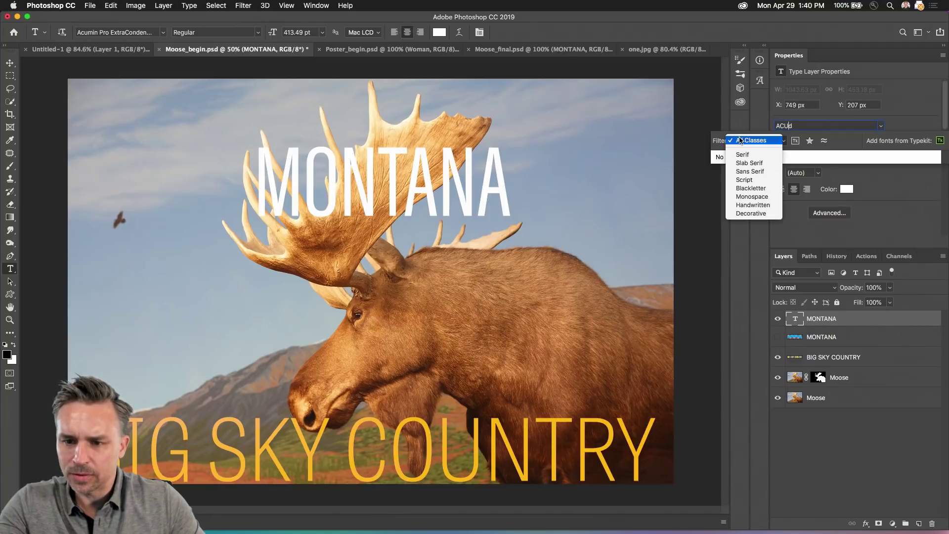
left_click(763, 144)
key("Escape")
left_click(882, 127)
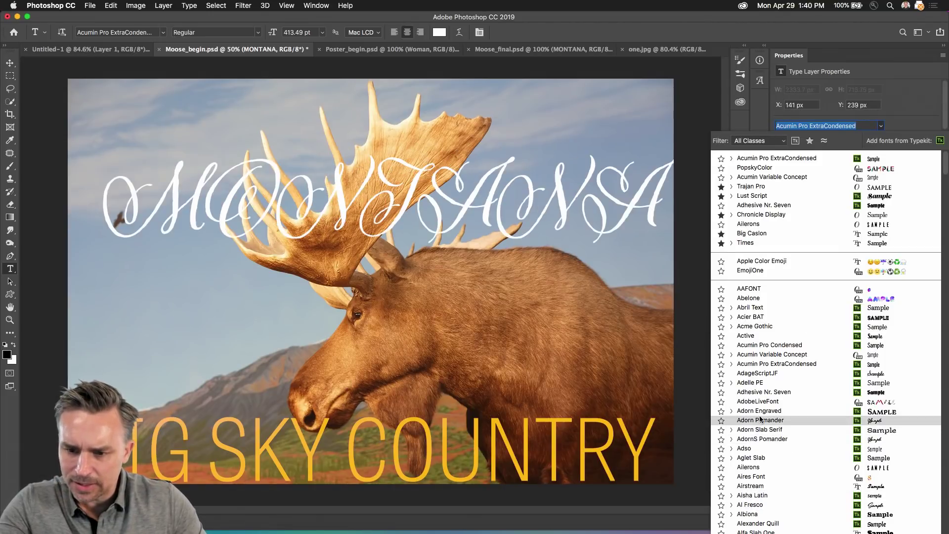
left_click(771, 354)
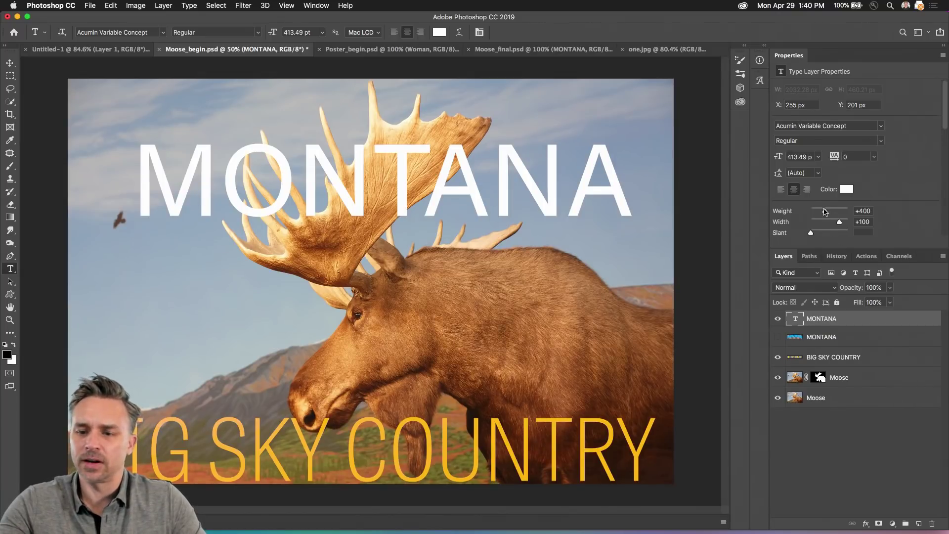
left_click_drag(826, 212, 839, 212)
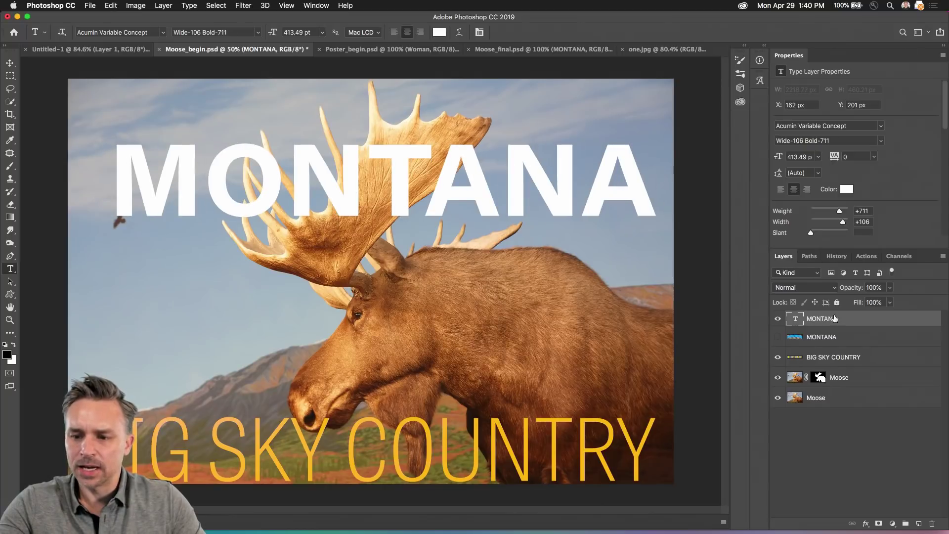
left_click_drag(834, 318, 865, 388)
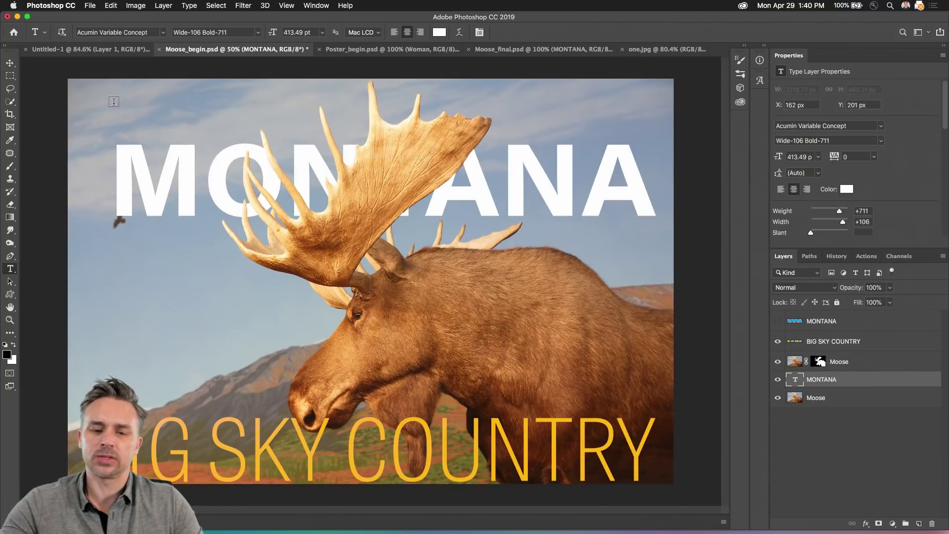
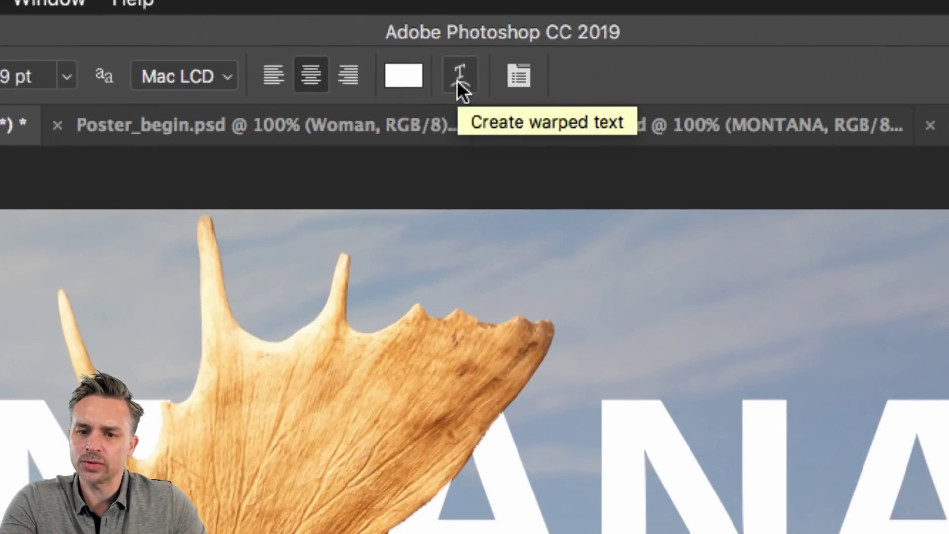
Step: Warp MONTANA with an Arch style at about +34 bend and lower the title on the poster
left_click(459, 77)
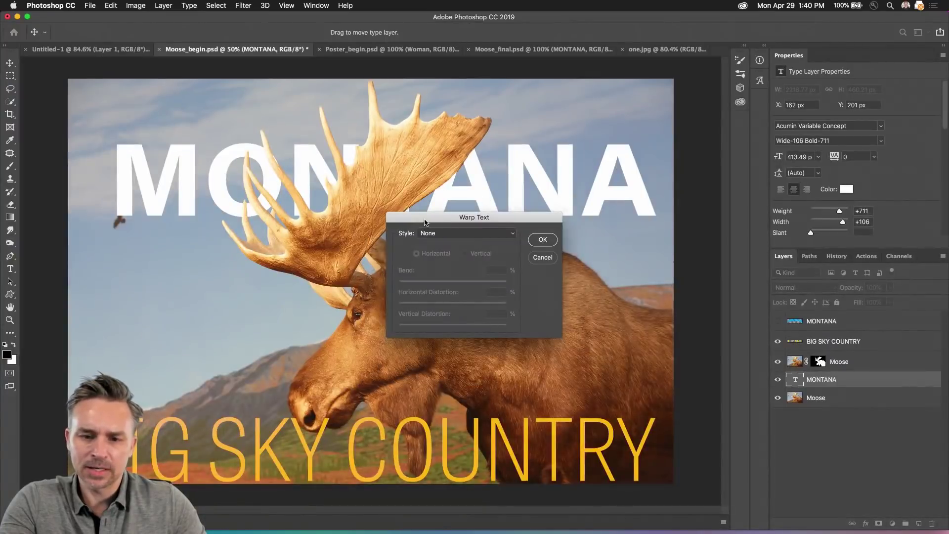
left_click_drag(425, 222, 611, 242)
left_click(578, 137)
left_click(602, 184)
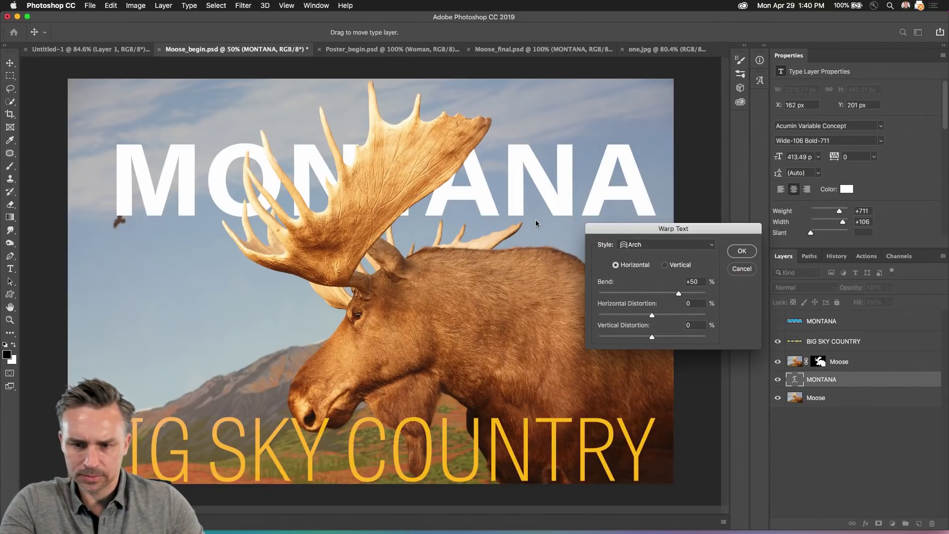
left_click_drag(666, 298, 682, 295)
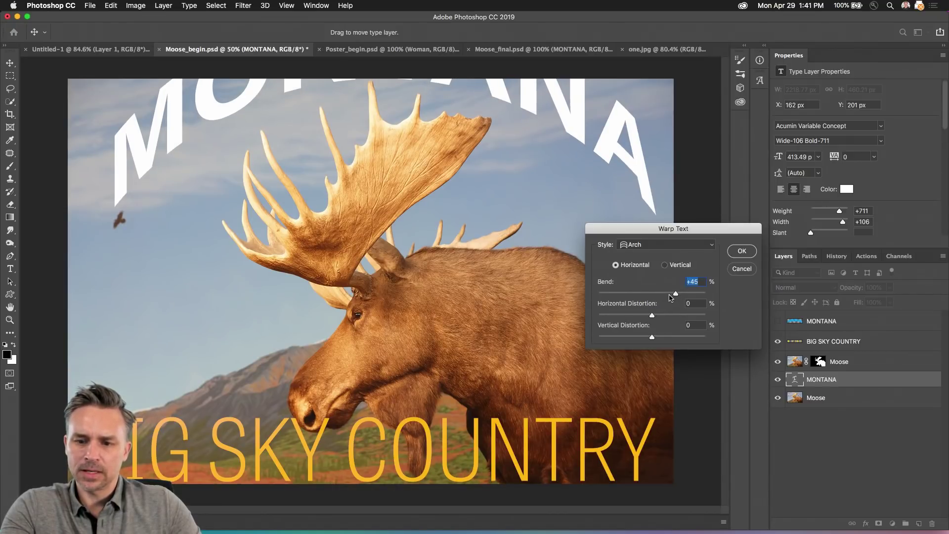
left_click_drag(676, 295, 671, 295)
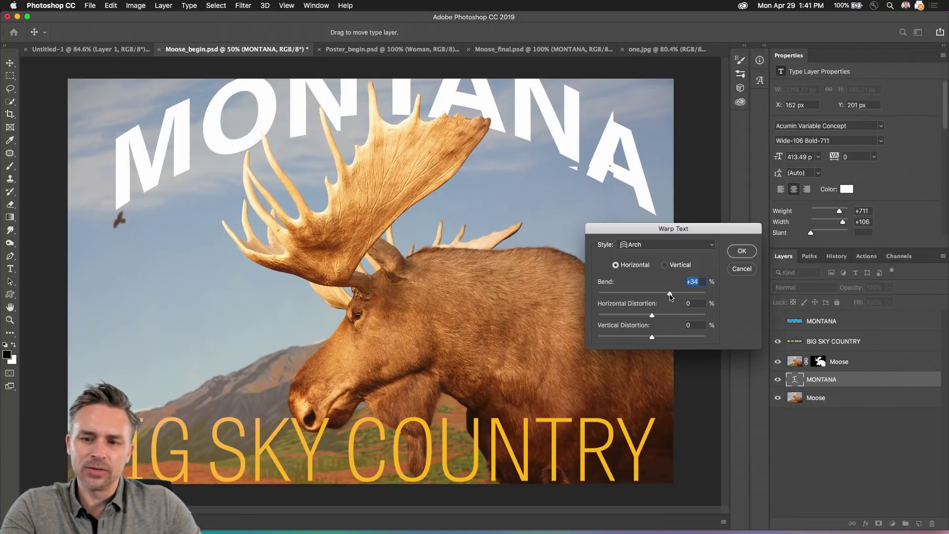
left_click(742, 252)
left_click(10, 63)
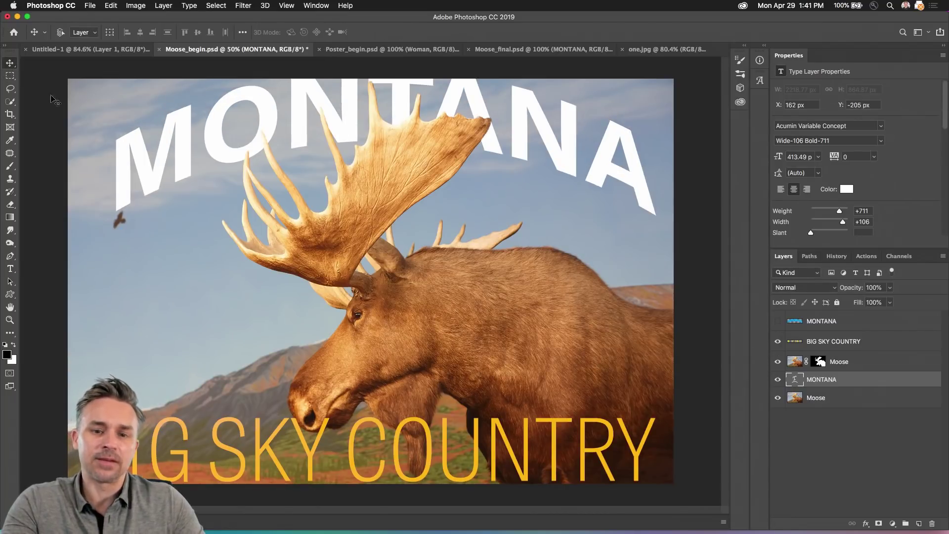
left_click_drag(172, 162, 142, 193)
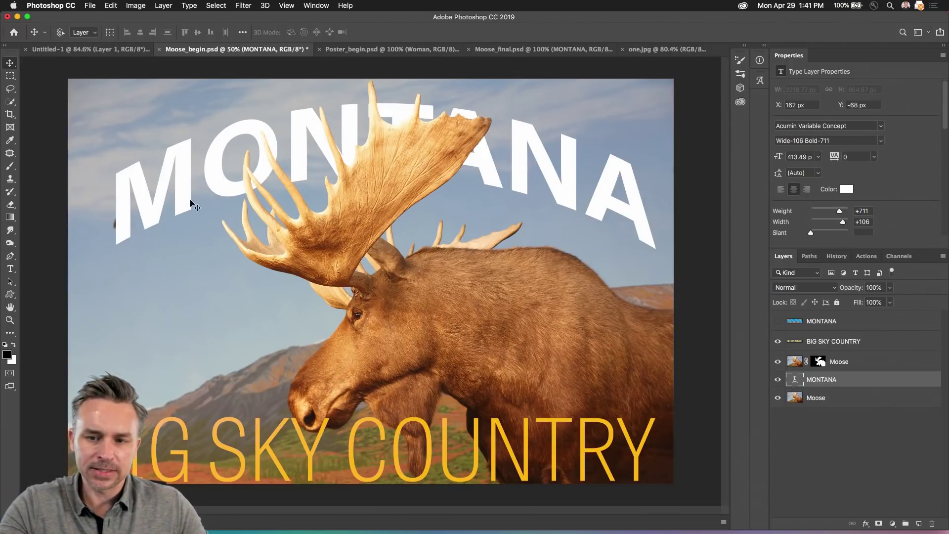
Step: Switch to the Untitled-1 'One' poster document
left_click(80, 49)
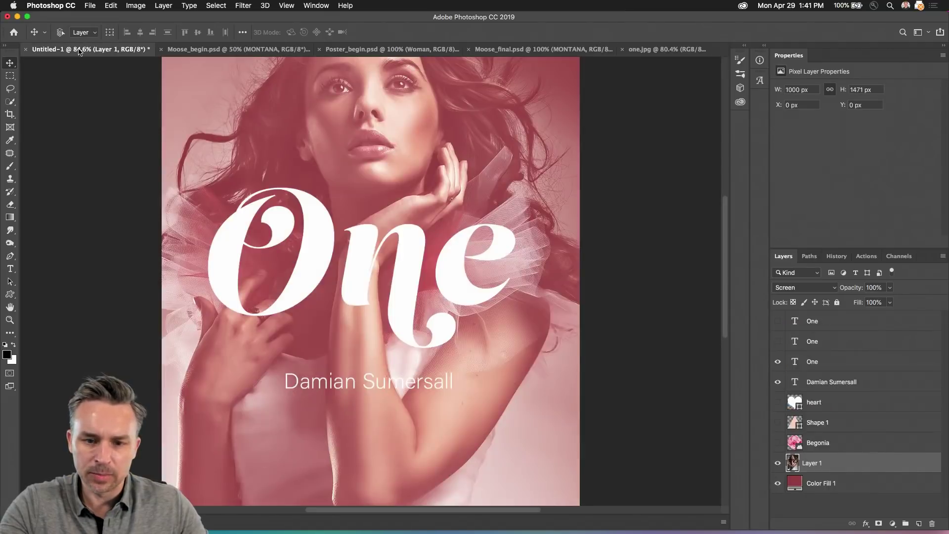
Step: Set Layer 1's blend mode from Screen to Normal, keeping it just above Color Fill 1
scroll(339, 286, "up", 5)
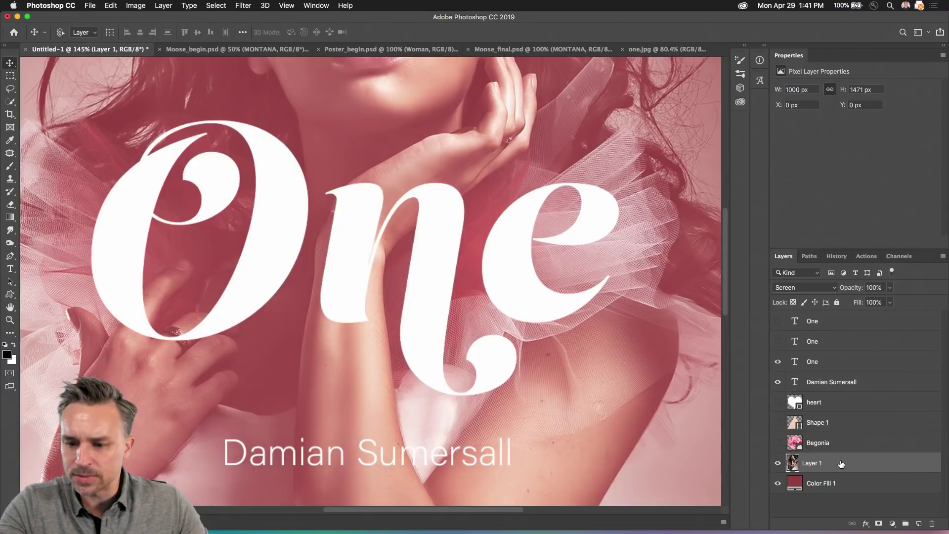
left_click(813, 288)
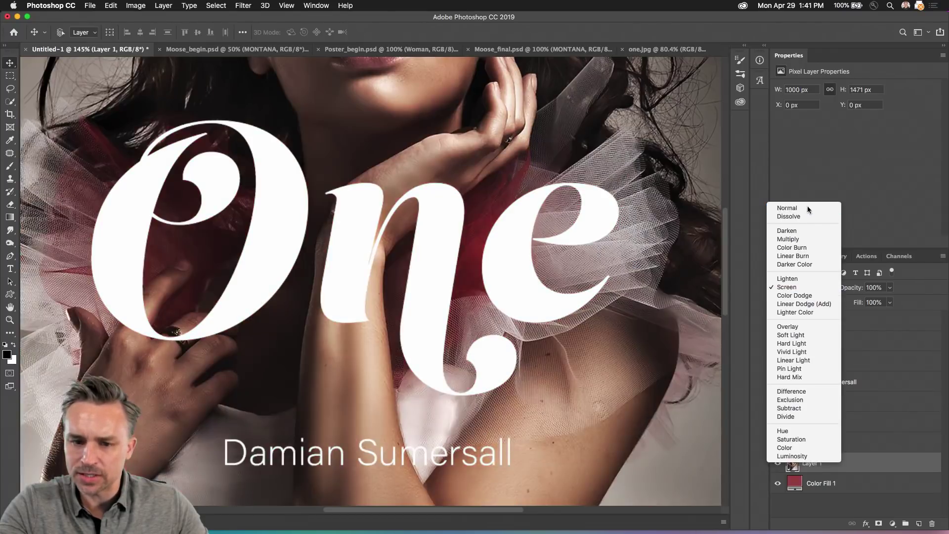
left_click(808, 208)
left_click_drag(930, 464, 925, 349)
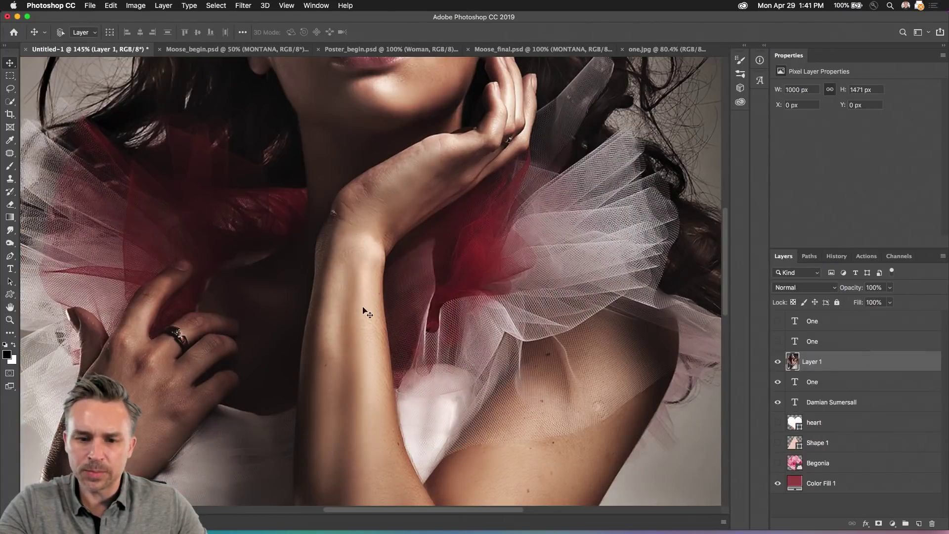
left_click_drag(812, 364, 841, 473)
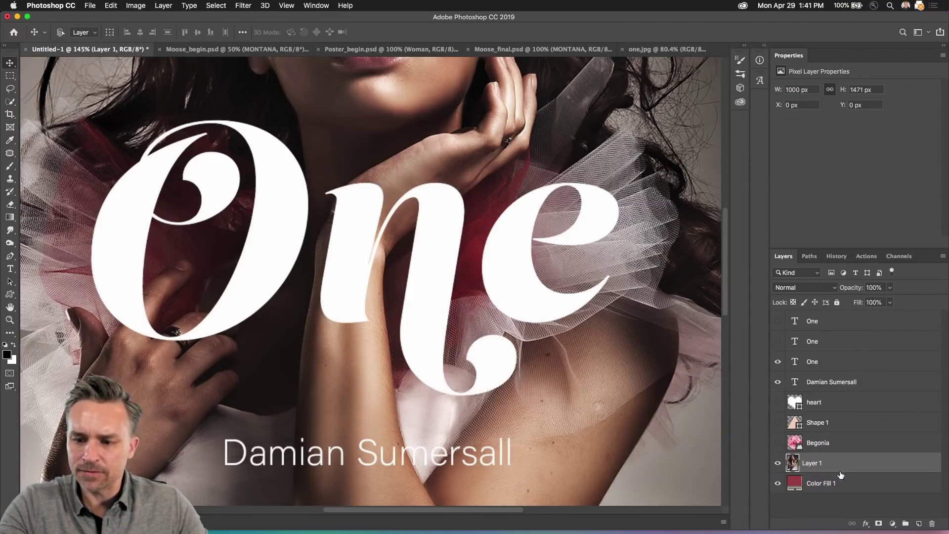
Step: Hide the big One text layer and select the photo layer, Layer 1
left_click(778, 362)
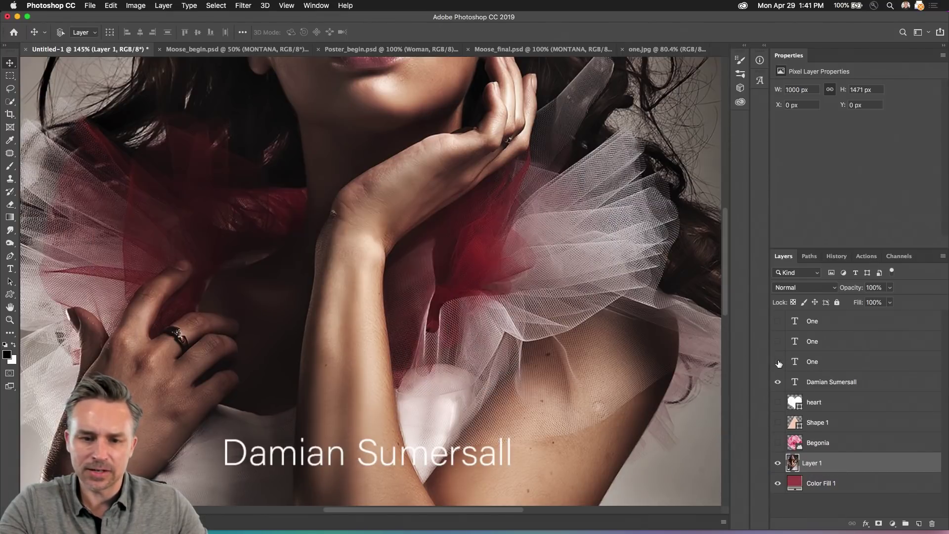
left_click(778, 363)
left_click(778, 363)
left_click(778, 362)
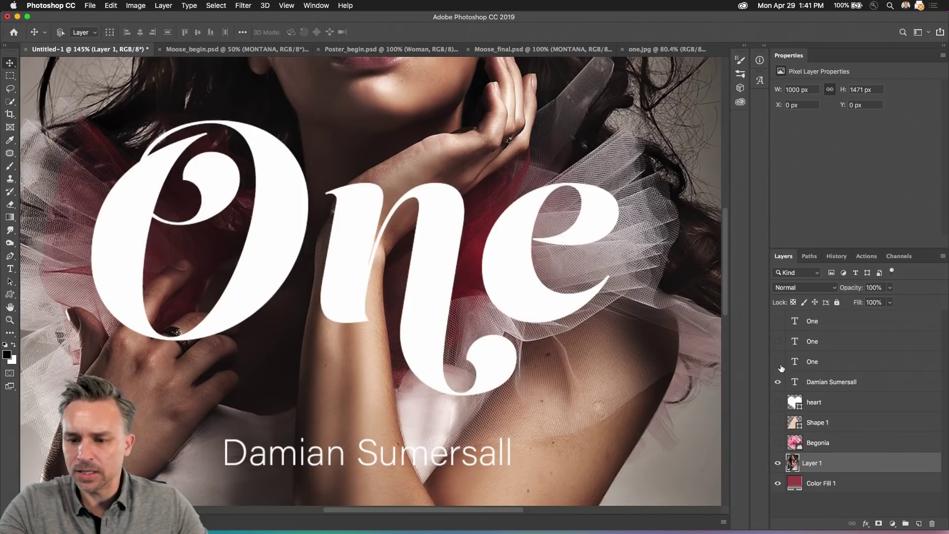
left_click(779, 362)
left_click(810, 362)
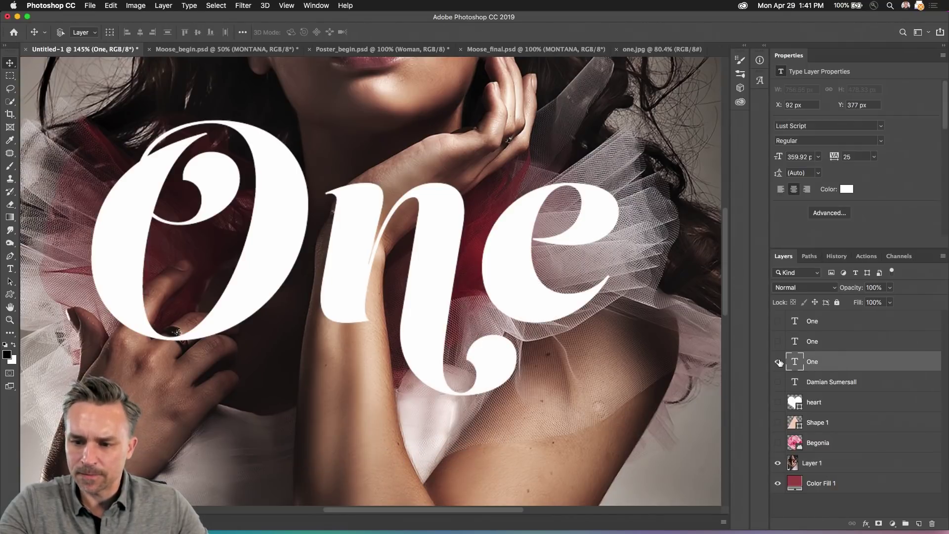
left_click(779, 363)
left_click(821, 468)
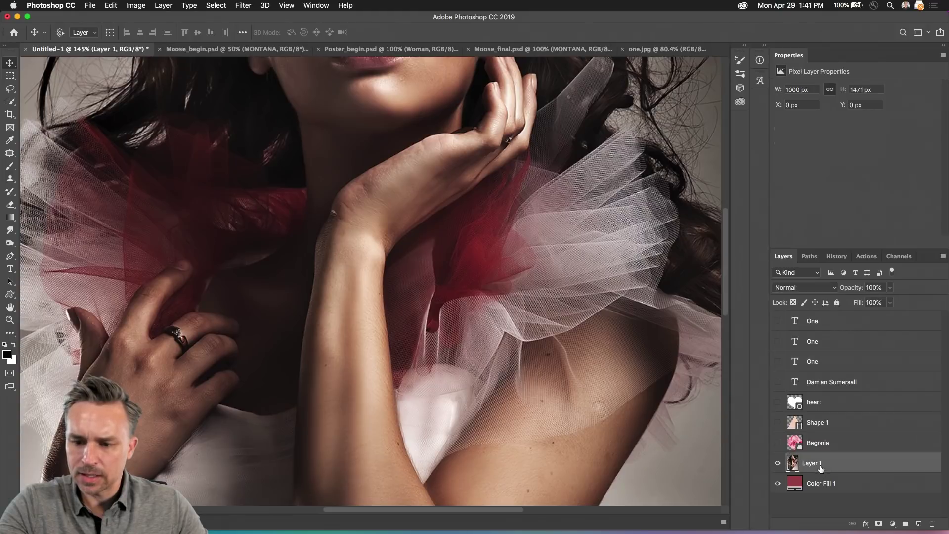
left_click(10, 103)
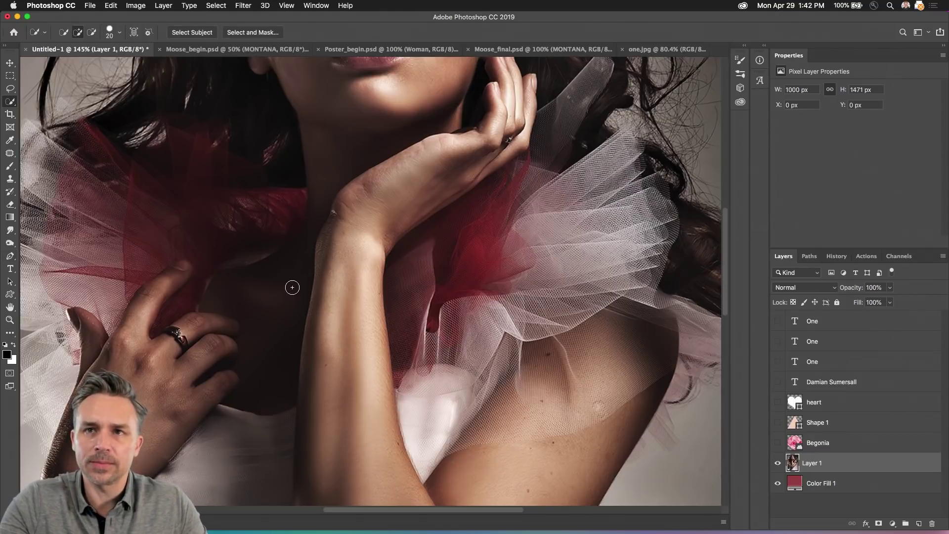
Step: Quick-select the woman's raised forearm and hand on the photo layer
mouse_move(363, 262)
left_mouse_down()
mouse_move(359, 343)
mouse_move(335, 362)
mouse_move(319, 327)
mouse_move(310, 365)
mouse_move(372, 417)
mouse_move(368, 435)
mouse_move(295, 439)
mouse_move(318, 277)
mouse_move(341, 232)
mouse_move(475, 158)
left_mouse_up()
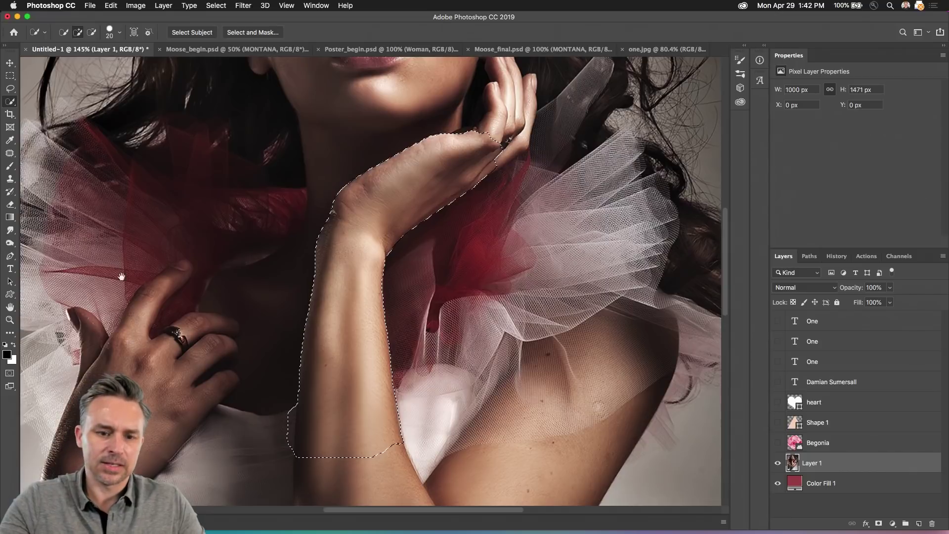
scroll(250, 218, "left", 3)
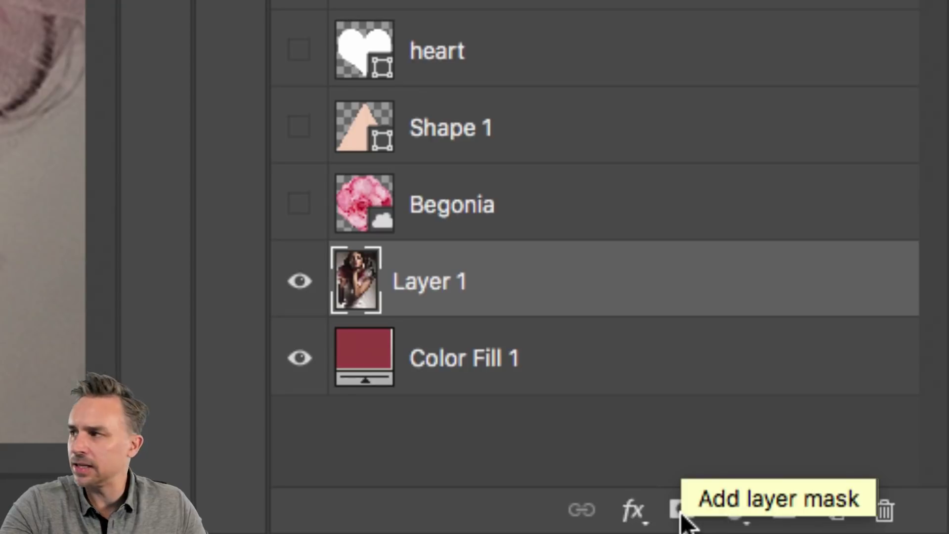
left_click(682, 512)
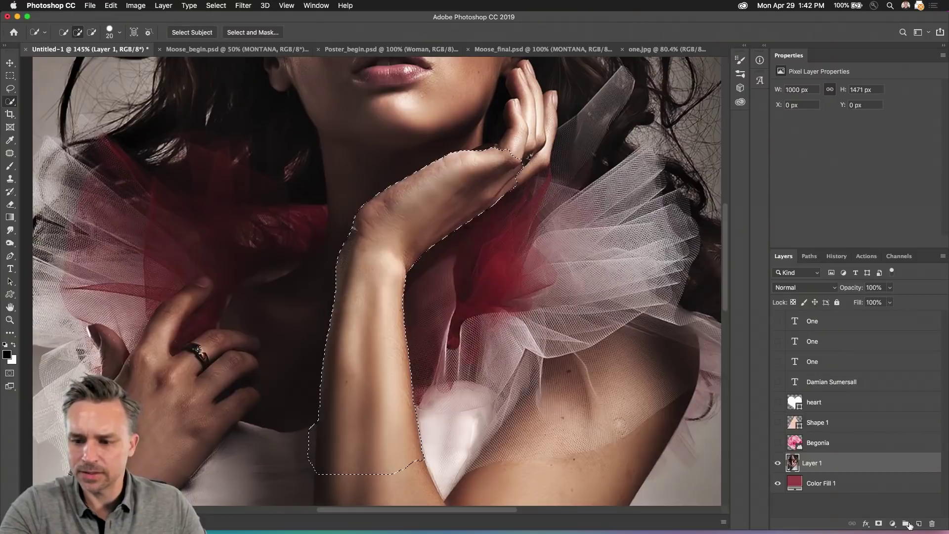
Step: Mask Layer 1 to the forearm selection, duplicate it, and delete the lower copy's mask
left_click(879, 523)
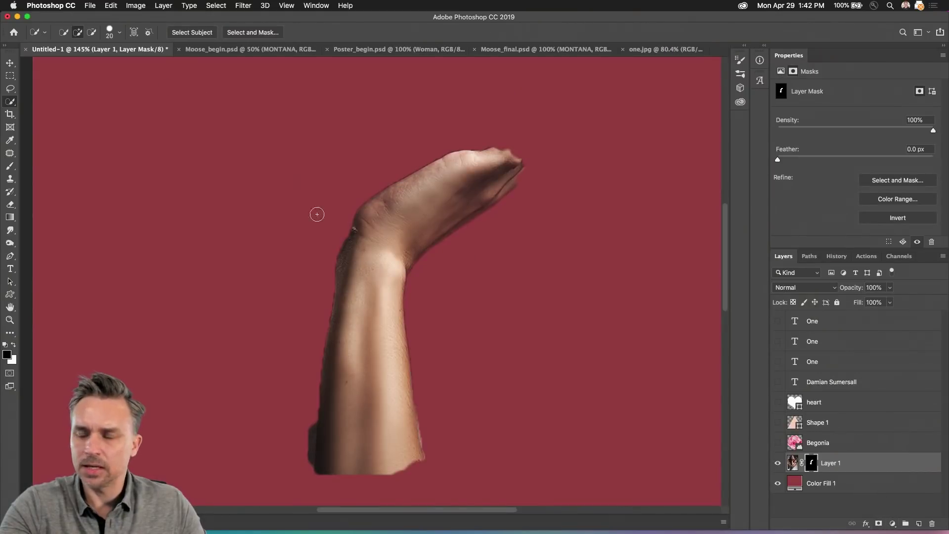
left_click(842, 461)
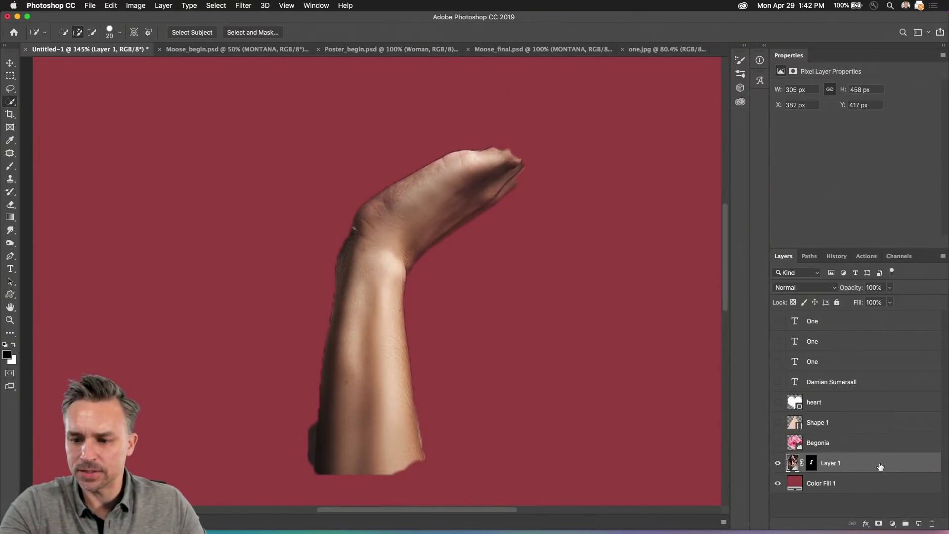
left_click_drag(858, 452, 932, 523)
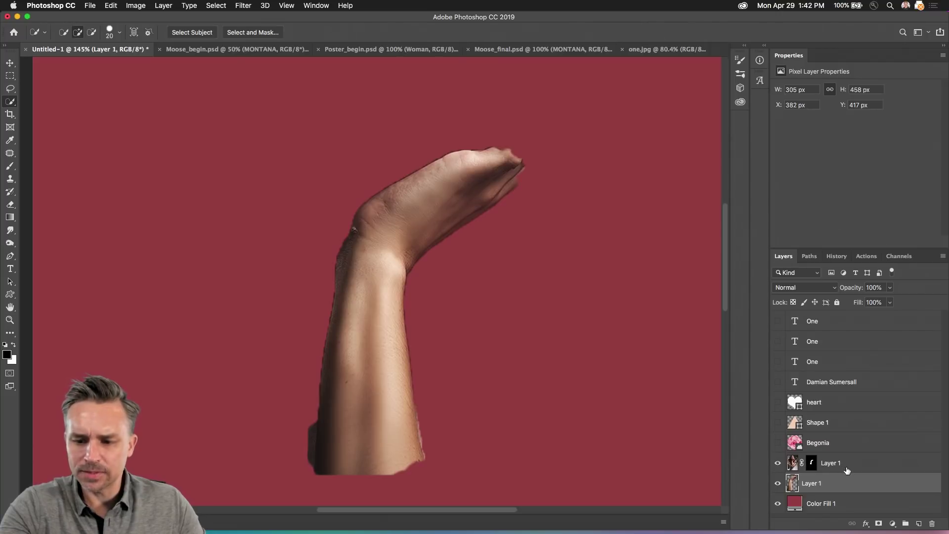
key("super+z")
right_click(813, 487)
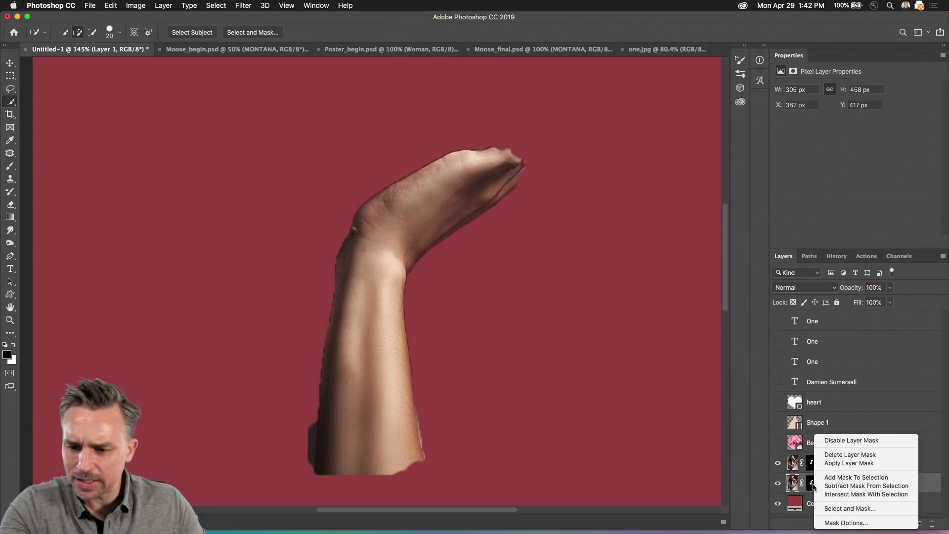
left_click(829, 455)
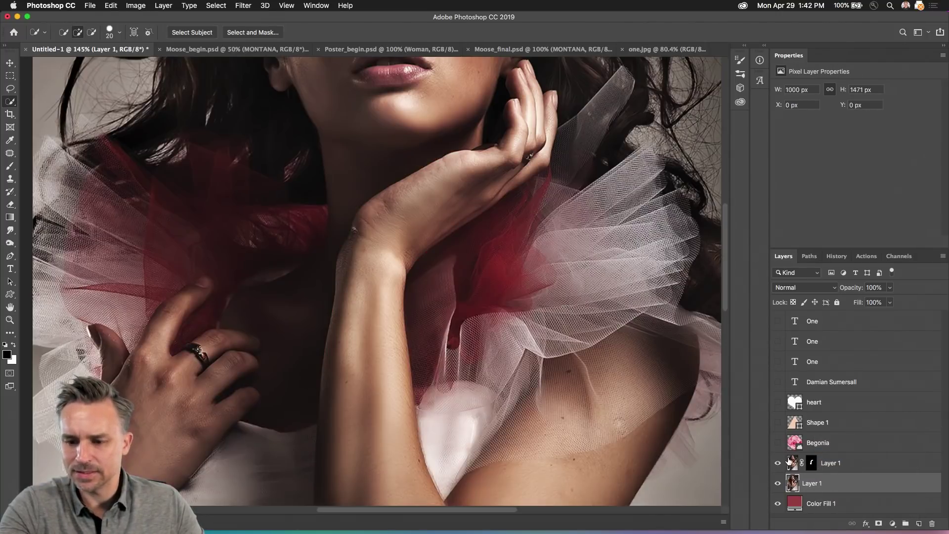
Step: Place the masked arm layer above the One text, show the text, and shift it right
left_click_drag(789, 462, 839, 339)
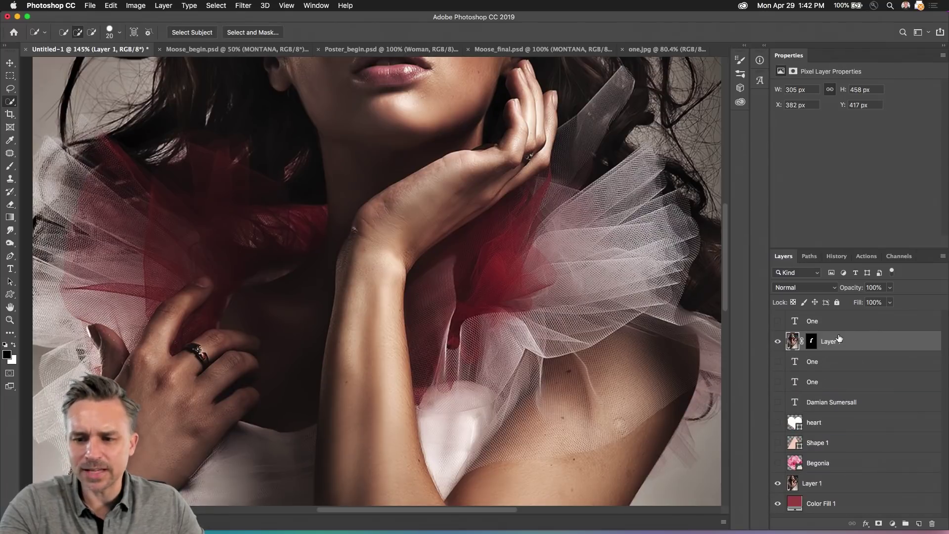
left_click(778, 363)
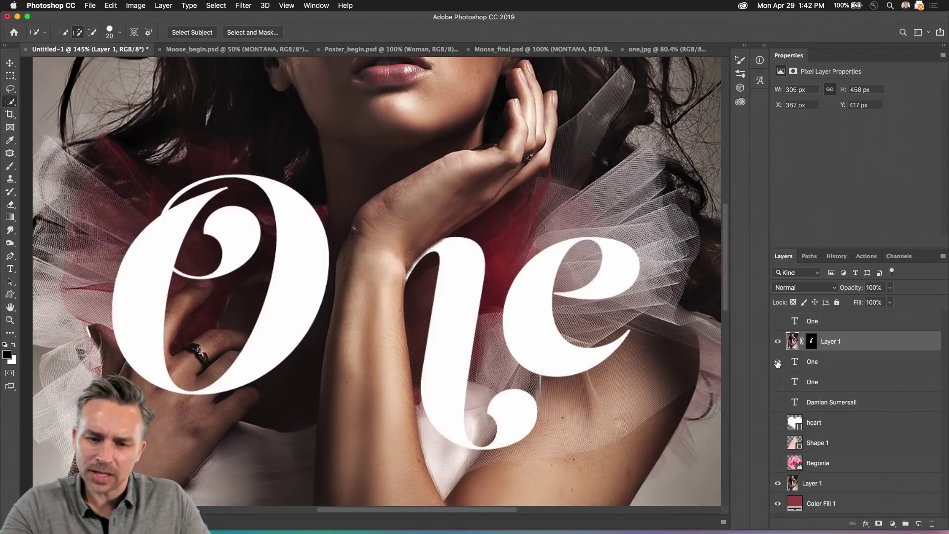
left_click(827, 363)
left_click(9, 63)
left_click_drag(283, 256, 307, 256)
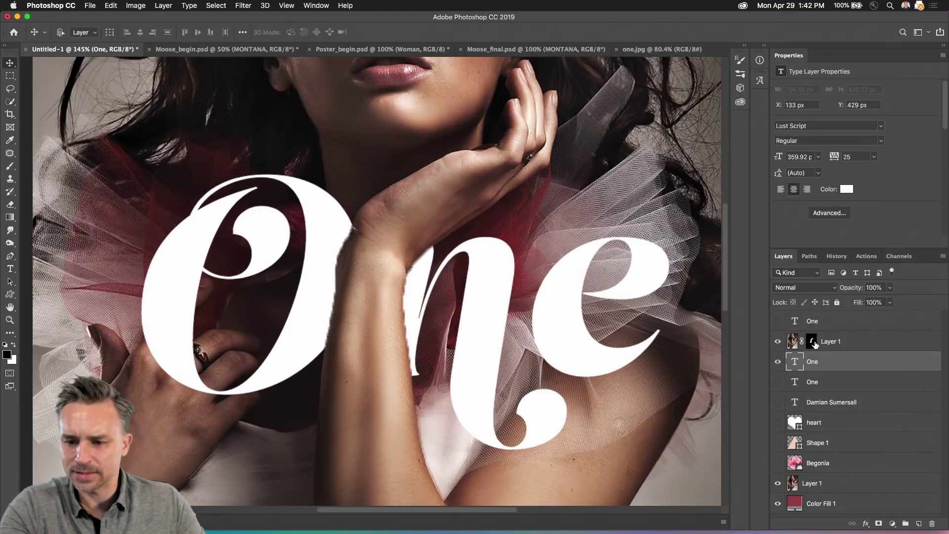
left_click(814, 344)
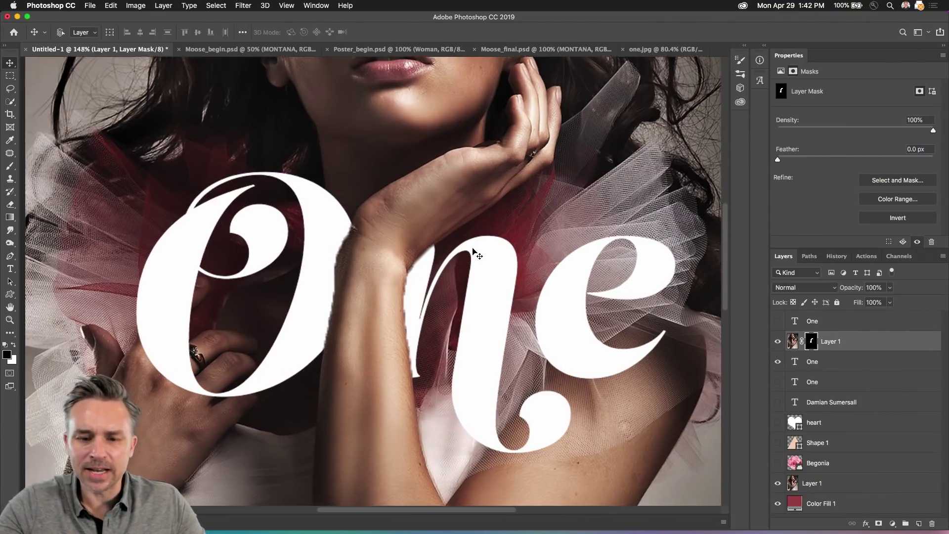
Step: Bring the One lettering into view and set up a 35 px Hard Round brush
scroll(473, 252, "up", 5)
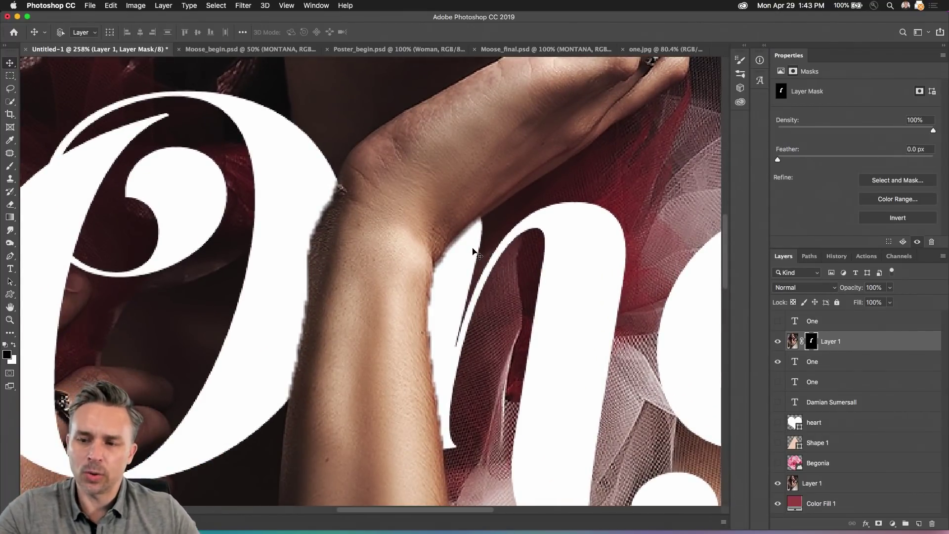
left_click_drag(549, 267, 239, 246)
left_click_drag(316, 246, 568, 249)
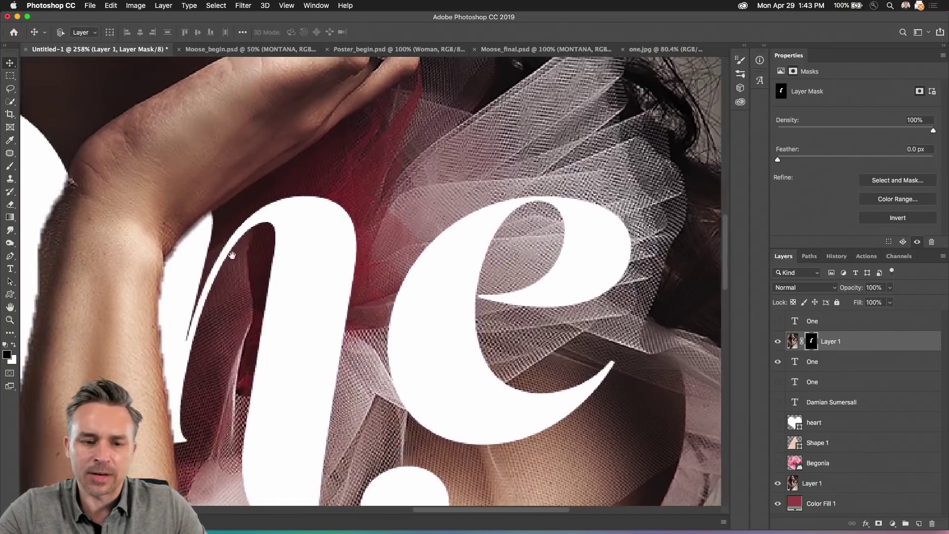
left_click_drag(231, 256, 467, 250)
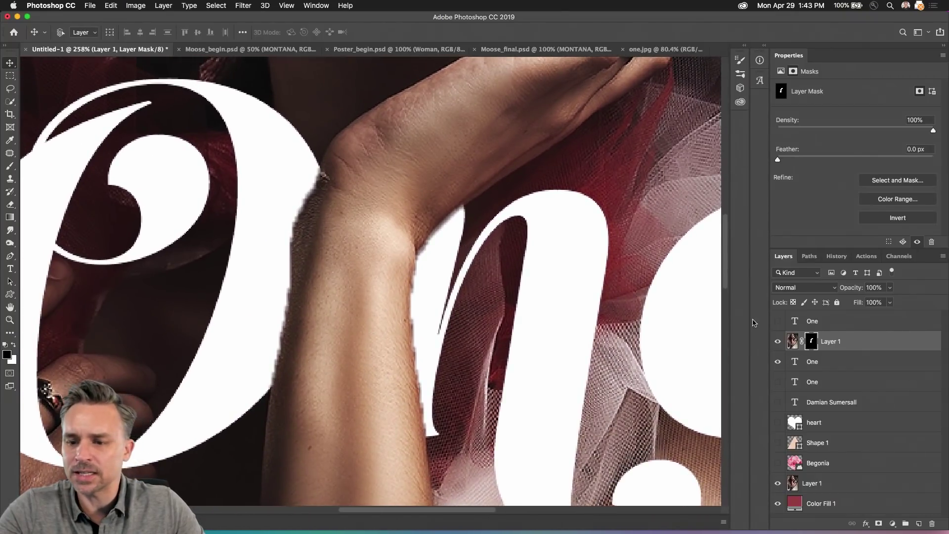
left_click(10, 165)
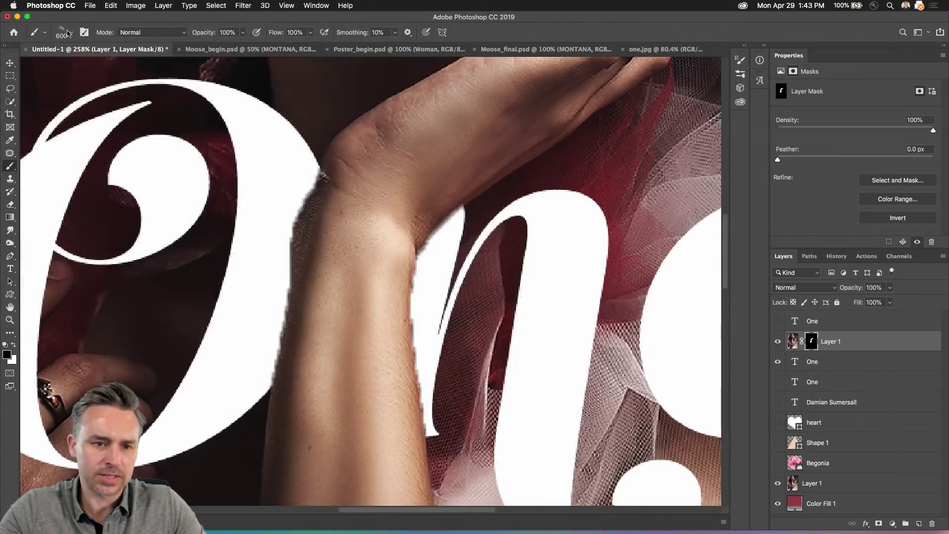
left_click(72, 34)
left_click(158, 161)
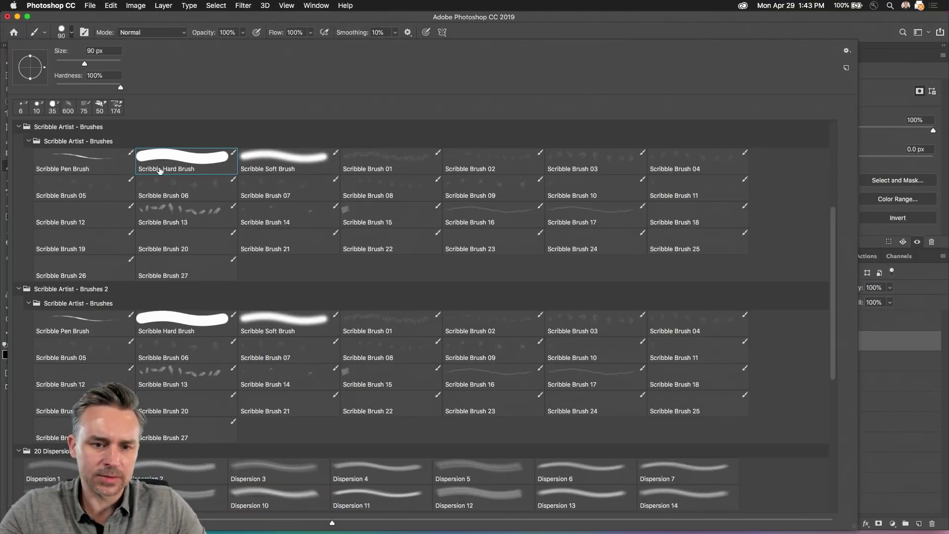
key("Return")
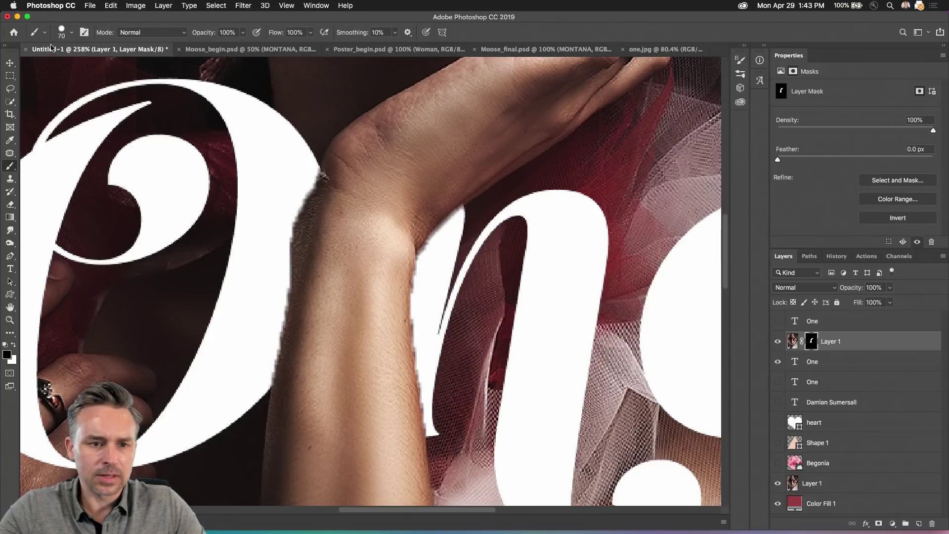
left_click(71, 34)
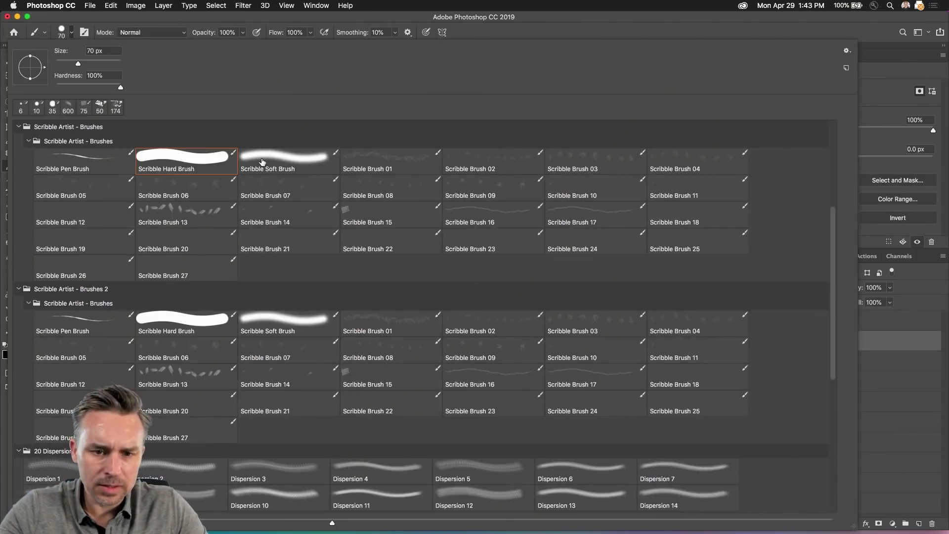
scroll(257, 173, "up", 4)
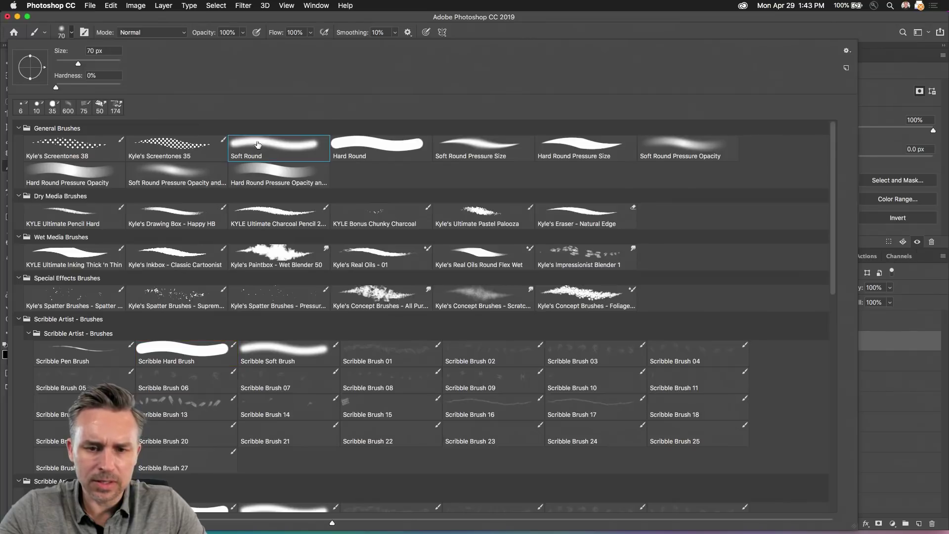
left_click(377, 144)
key("Return")
key("bracketleft")
key("bracketleft")
key("bracketleft")
key("bracketleft")
key("bracketleft")
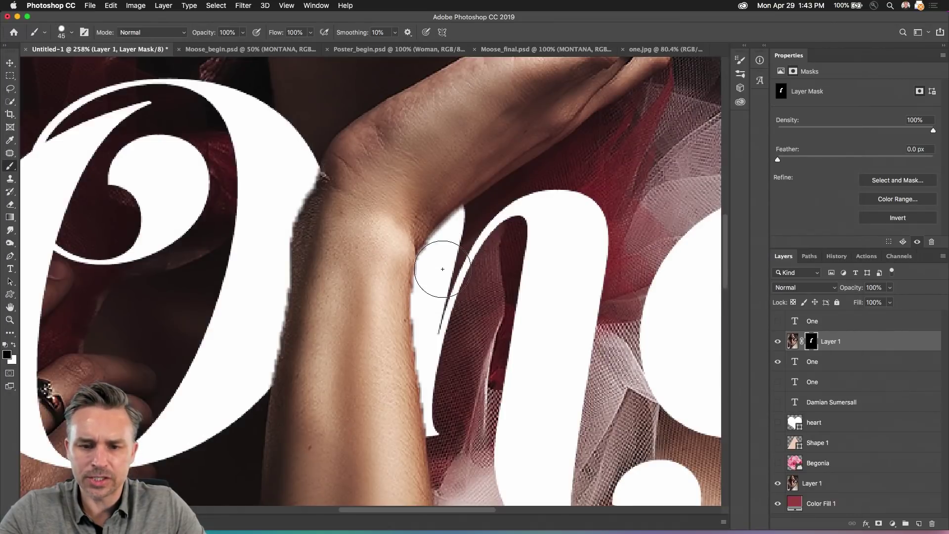
Step: Mask out the ragged sliver along the arm's edge, then switch the paint colour to white
mouse_move(437, 256)
left_mouse_down()
mouse_move(434, 311)
mouse_move(446, 342)
mouse_move(429, 321)
left_mouse_up()
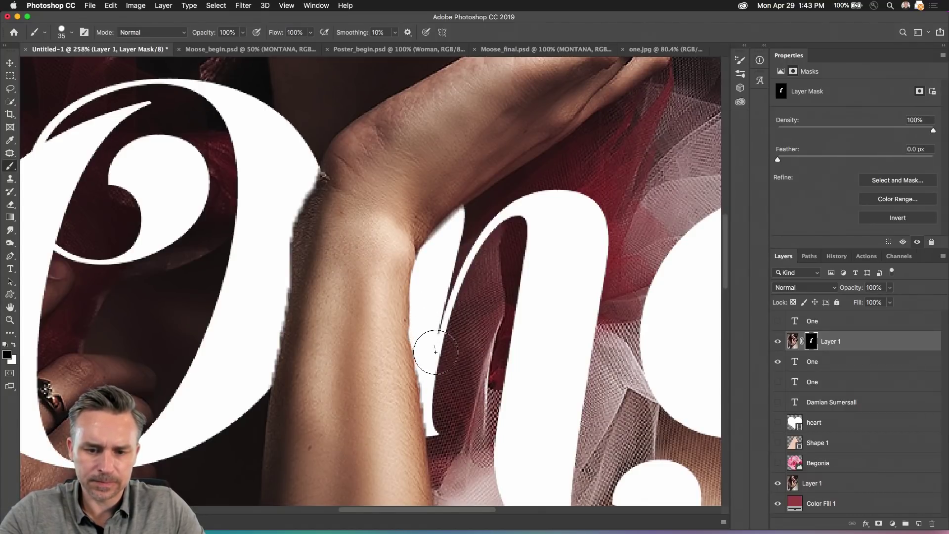
key("z")
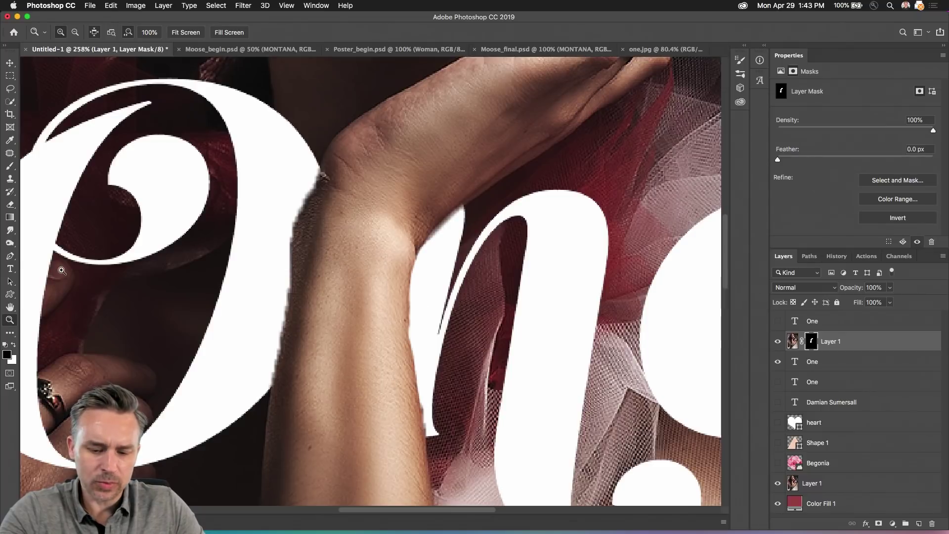
key("b")
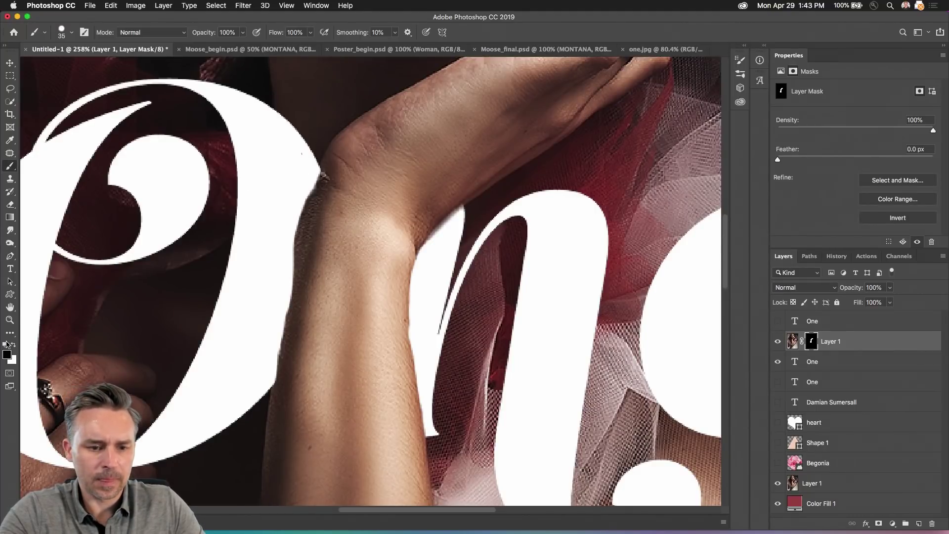
left_click(13, 344)
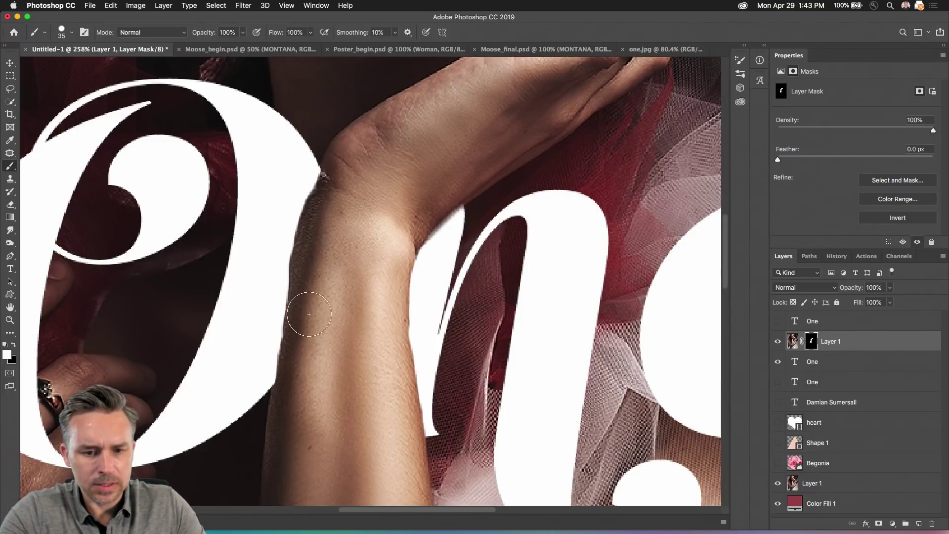
Step: Lasso the wrist and fill that part of the mask with white, then deselect
left_click(10, 89)
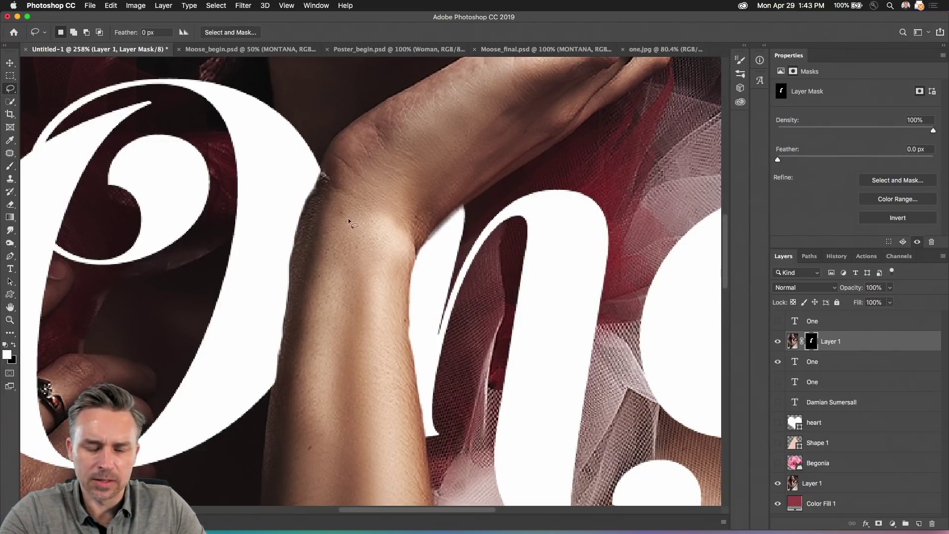
mouse_move(363, 209)
left_mouse_down()
mouse_move(301, 218)
mouse_move(259, 366)
mouse_move(278, 372)
mouse_move(299, 266)
mouse_move(289, 263)
mouse_move(269, 400)
left_mouse_up()
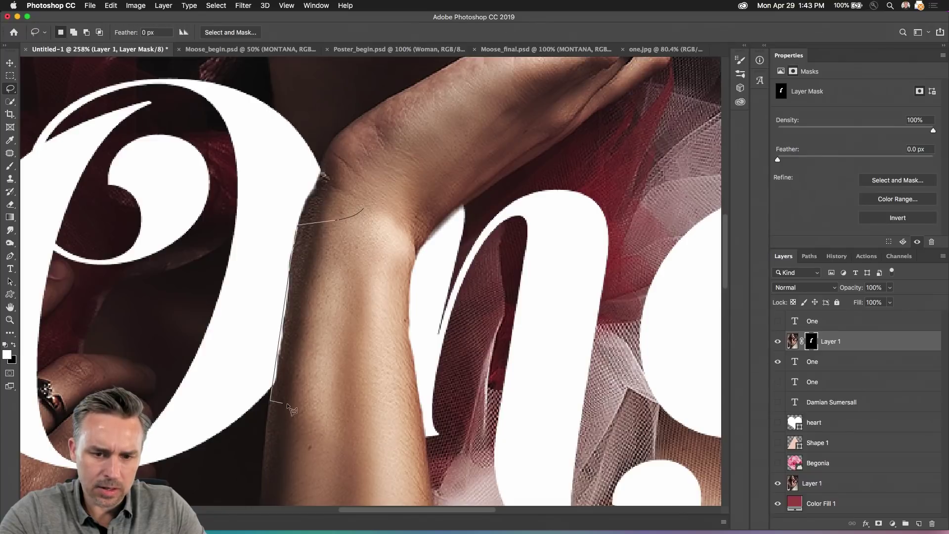
left_click_drag(361, 292, 363, 222)
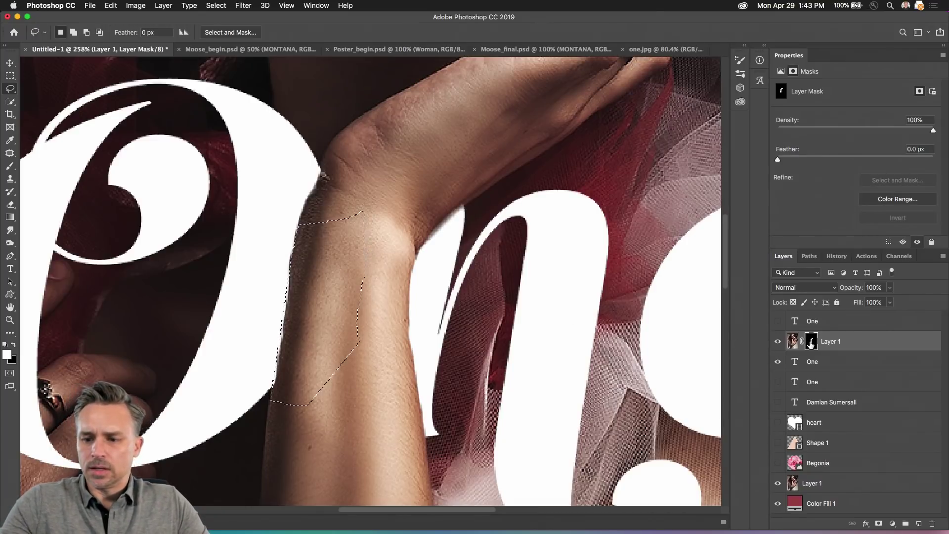
key("shift+BackSpace")
left_click(657, 151)
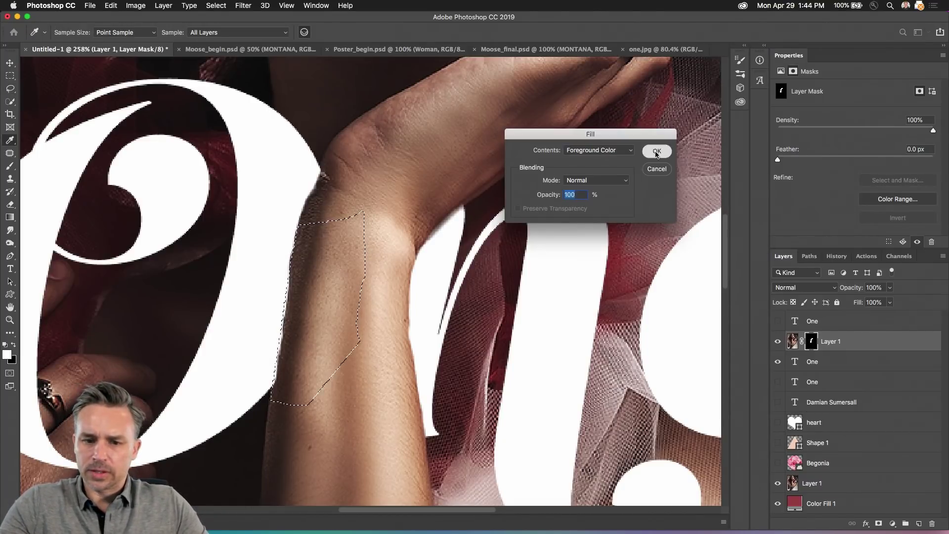
key("super+d")
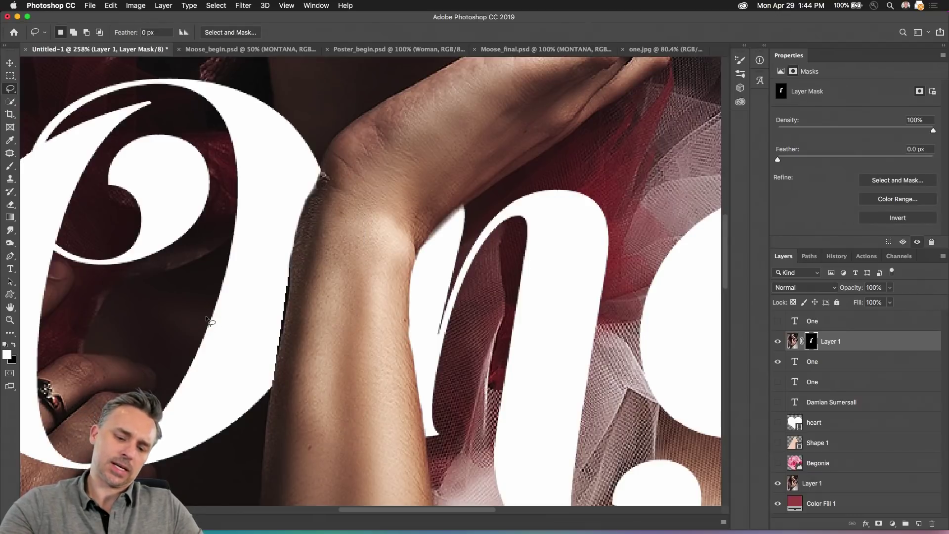
key("super+z")
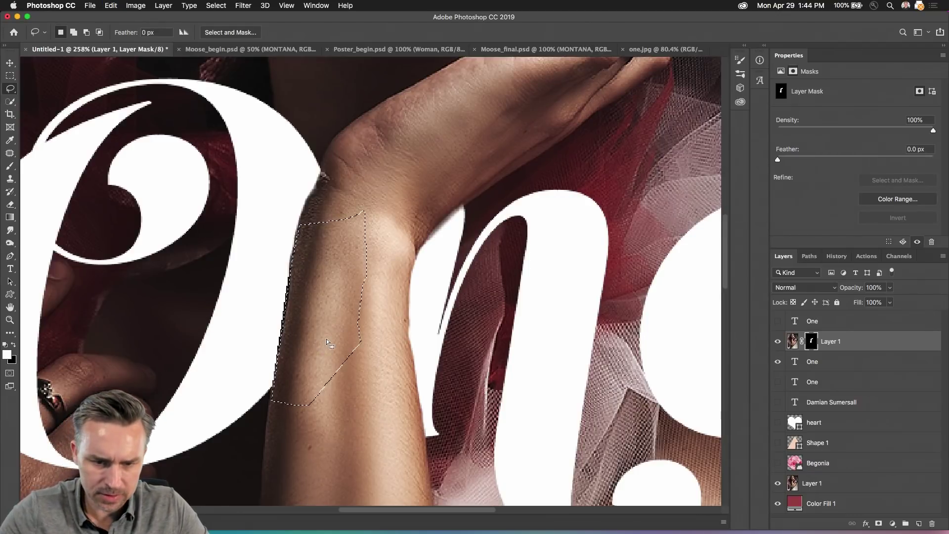
key("super+d")
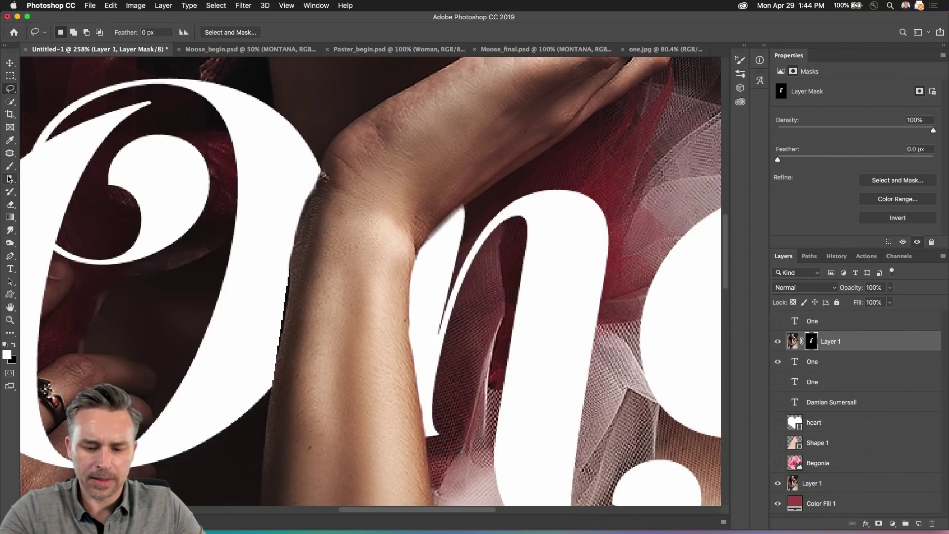
Step: Touch up the mask beside the wrist and fit the whole poster in view
left_click(10, 167)
mouse_move(262, 278)
left_mouse_down()
mouse_move(265, 299)
mouse_move(260, 290)
left_mouse_up()
key("x")
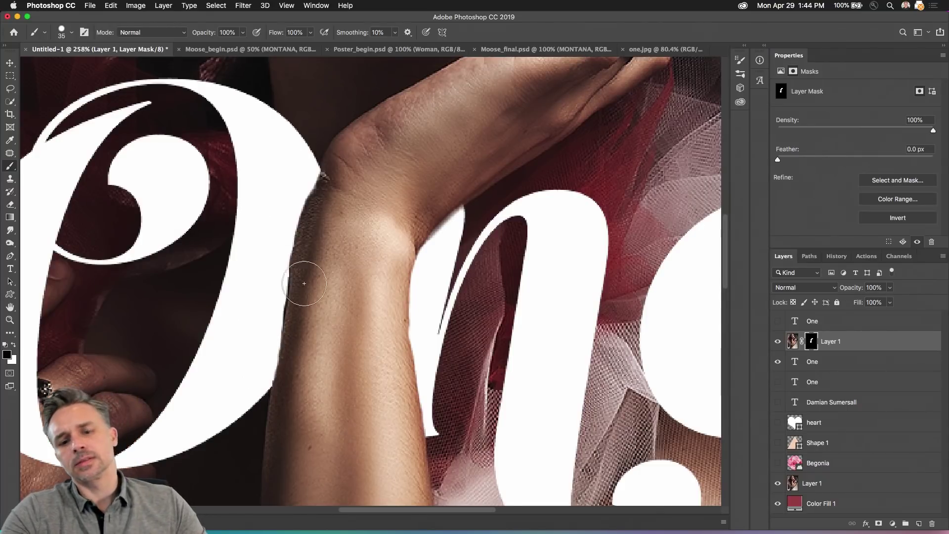
key("super+0")
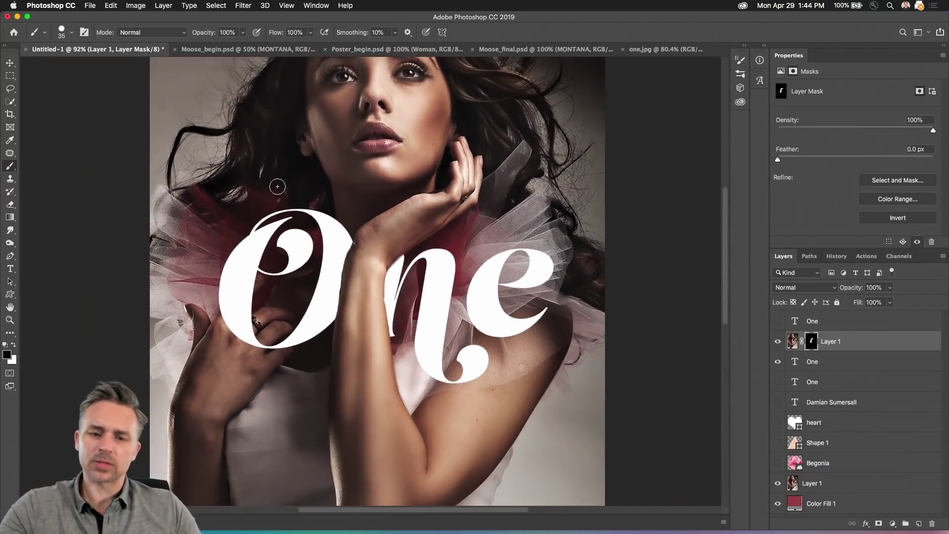
Step: Collapse the Properties panel and move the author byline layer above Layer 1
scroll(277, 186, "down", 2)
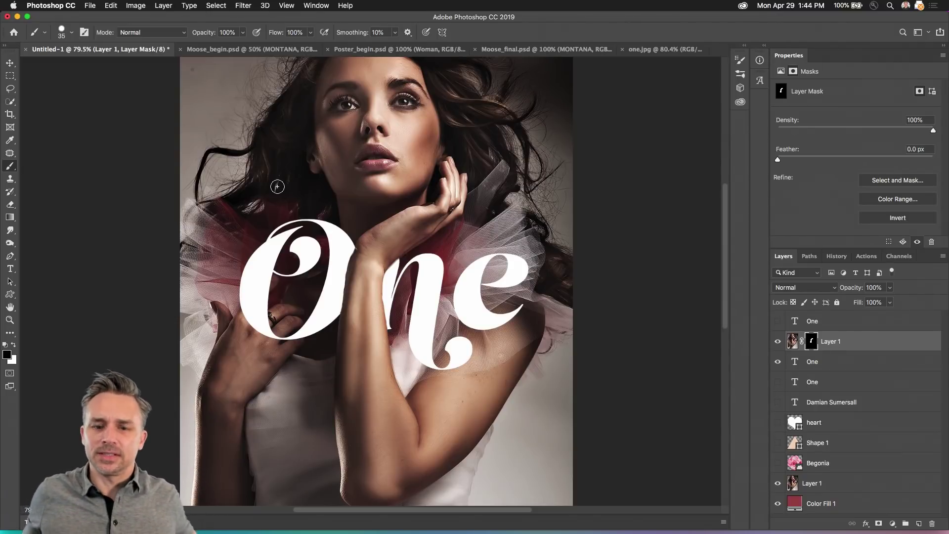
left_click(10, 75)
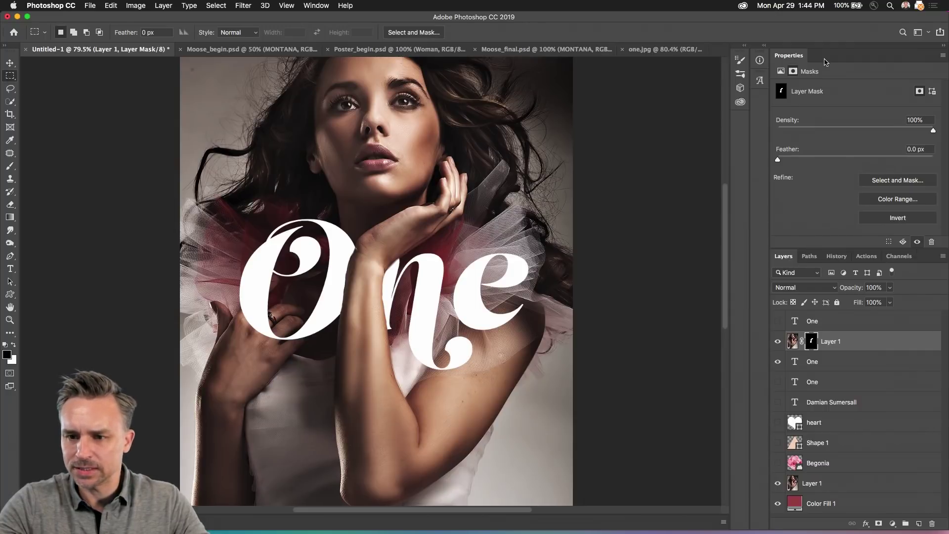
double_click(825, 62)
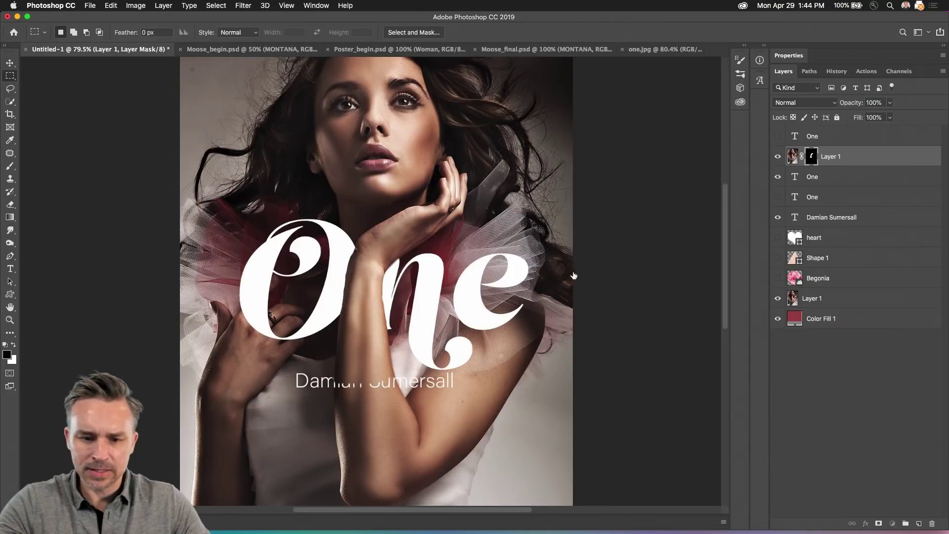
left_click_drag(807, 221, 848, 146)
left_click(9, 269)
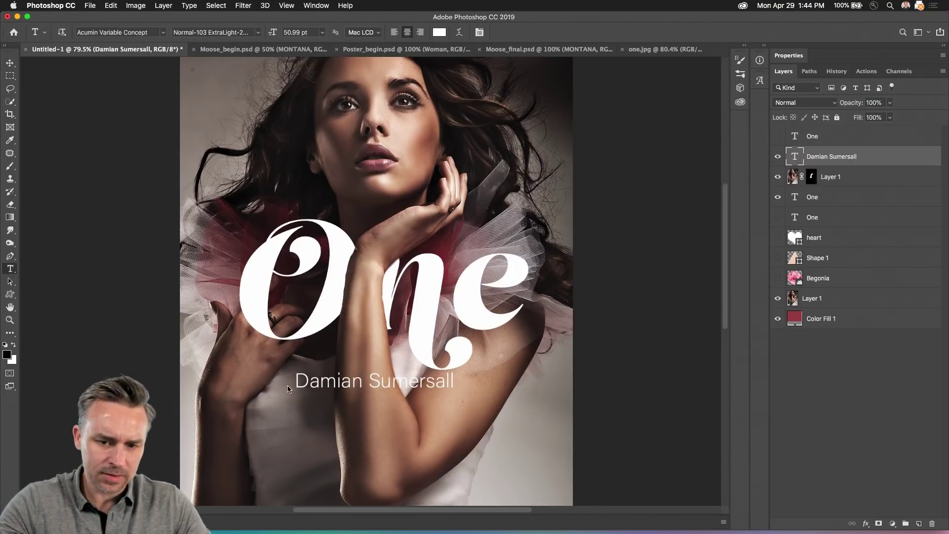
Step: Add 'by' before the author's name, shift the byline right, and scale it to about 84%
left_click(300, 380)
type("by")
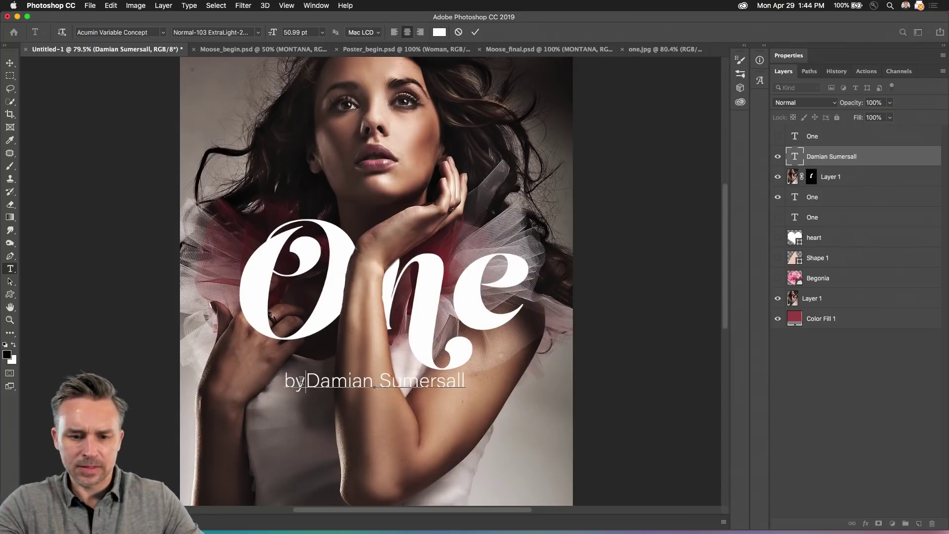
left_click(11, 65)
left_click_drag(244, 359, 381, 380)
key("super+t")
key("Return")
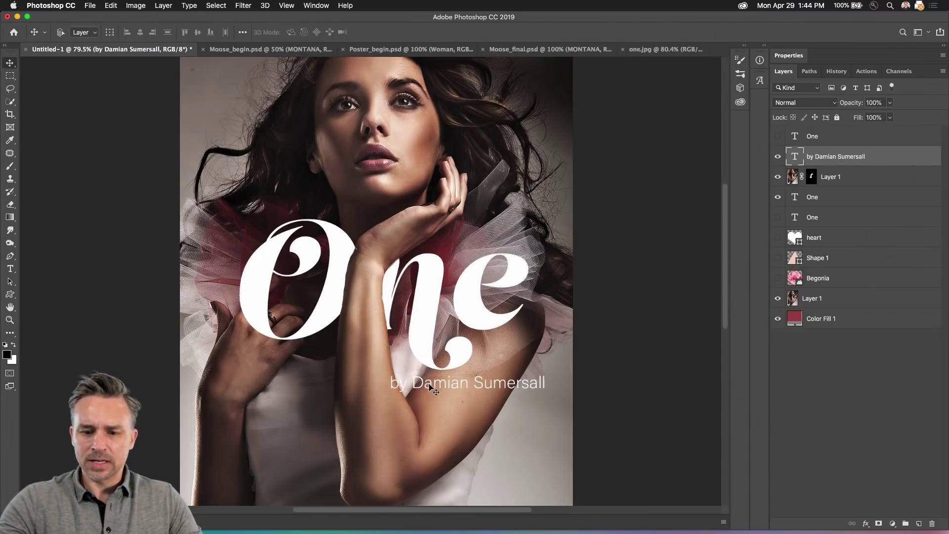
left_click_drag(436, 388, 430, 388)
left_click(851, 176)
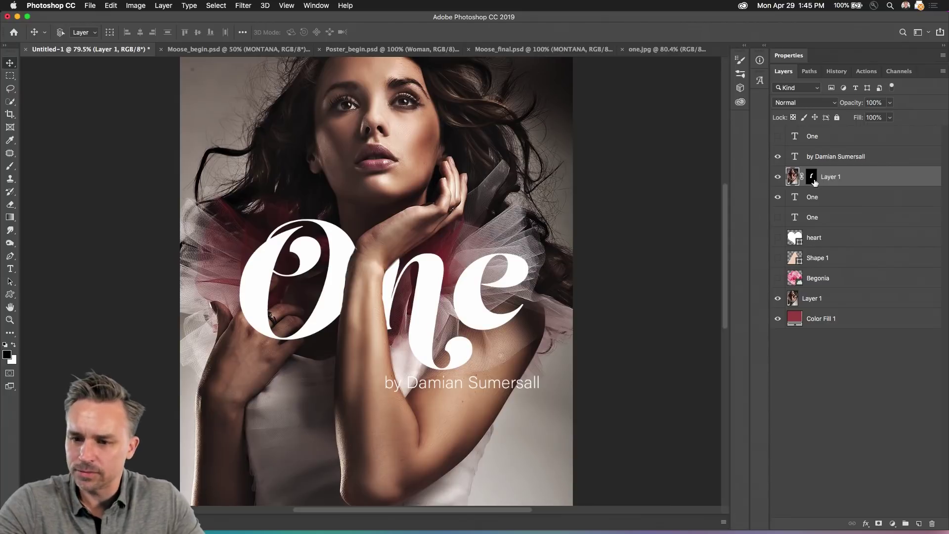
Step: Create Group 1 below Layer 1 and One, hiding other layers to isolate the arm mask
left_click(904, 524)
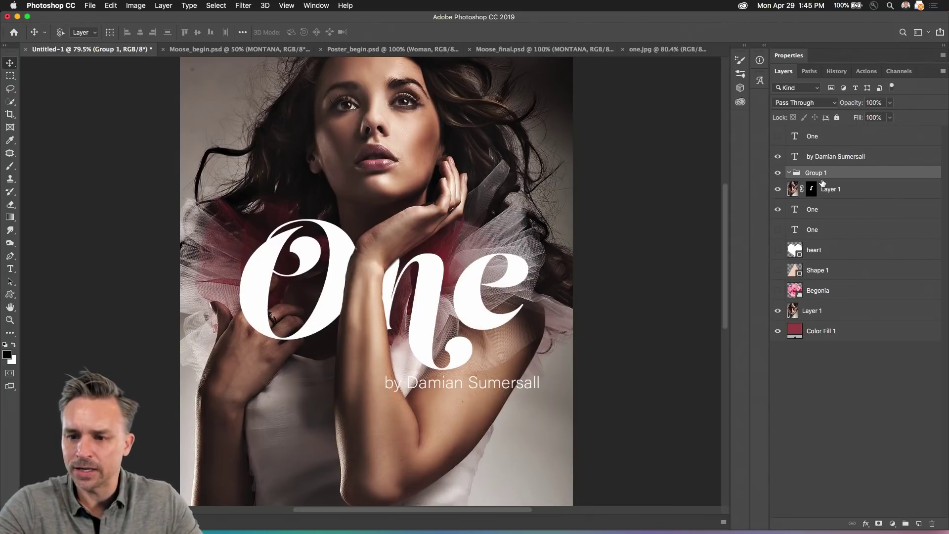
left_click_drag(822, 179, 832, 221)
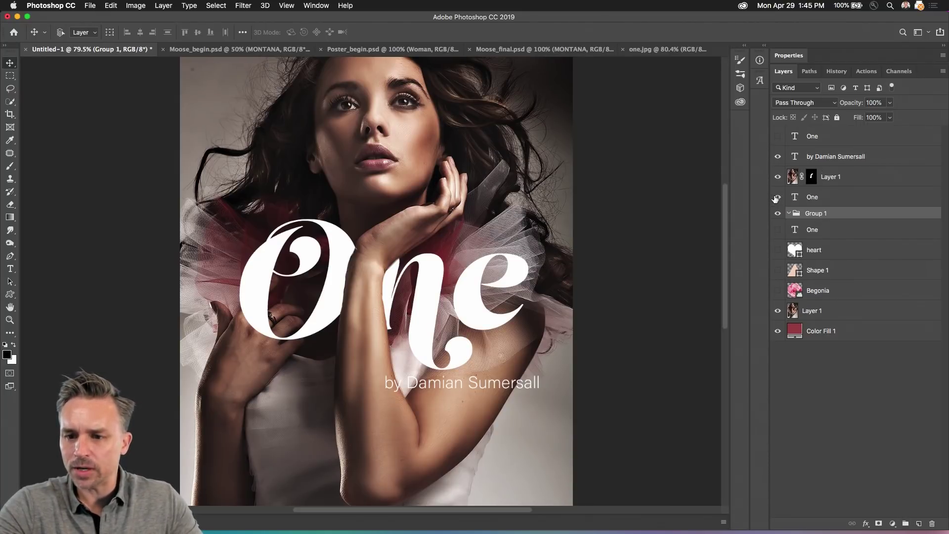
left_click_drag(776, 199, 776, 177)
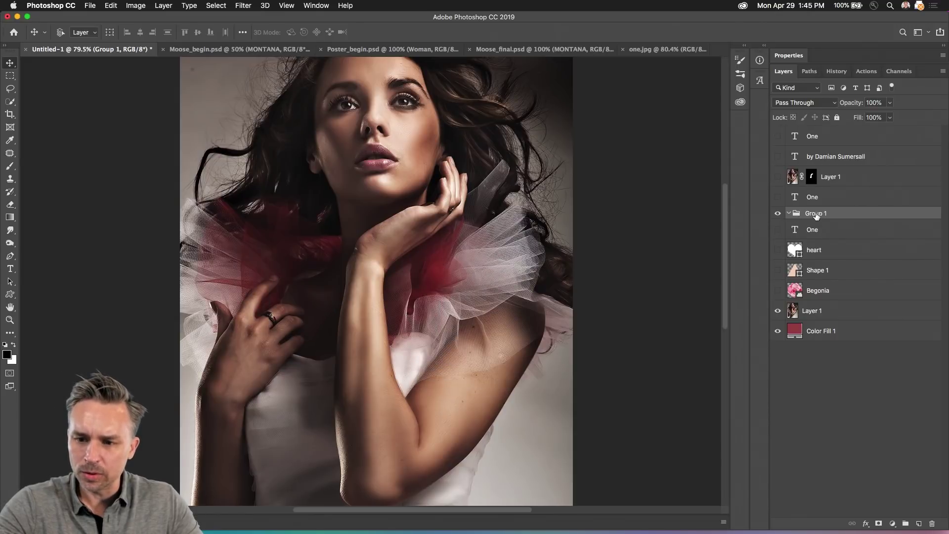
left_click(777, 309)
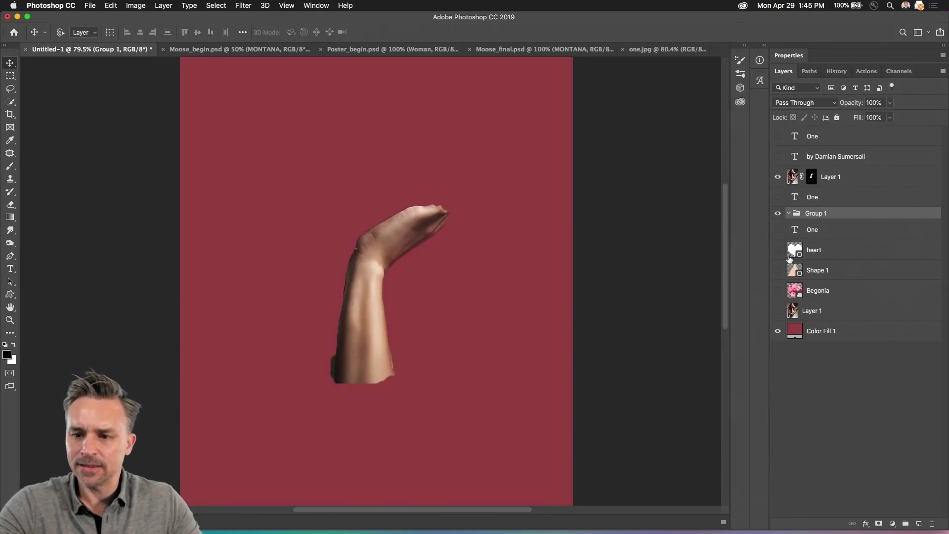
left_click(812, 176)
left_click(812, 178, "super")
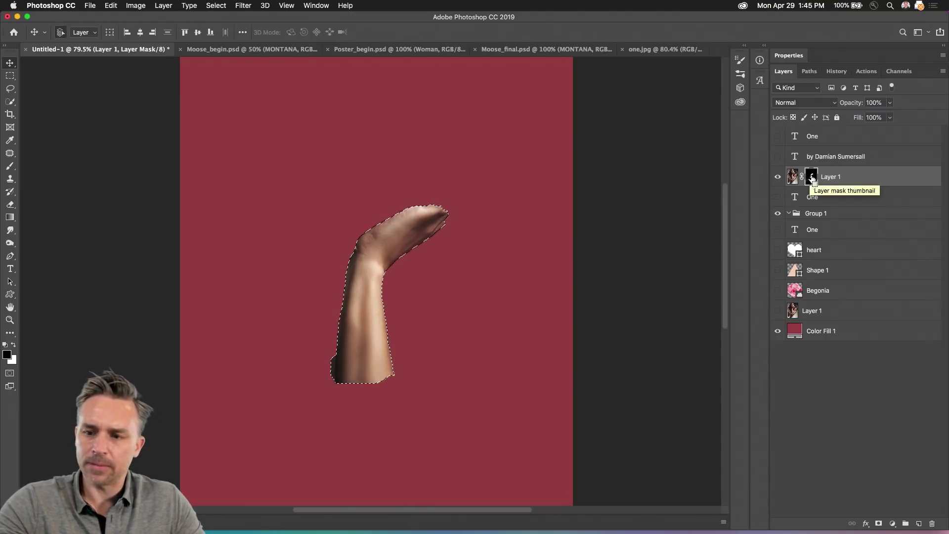
left_click(816, 213)
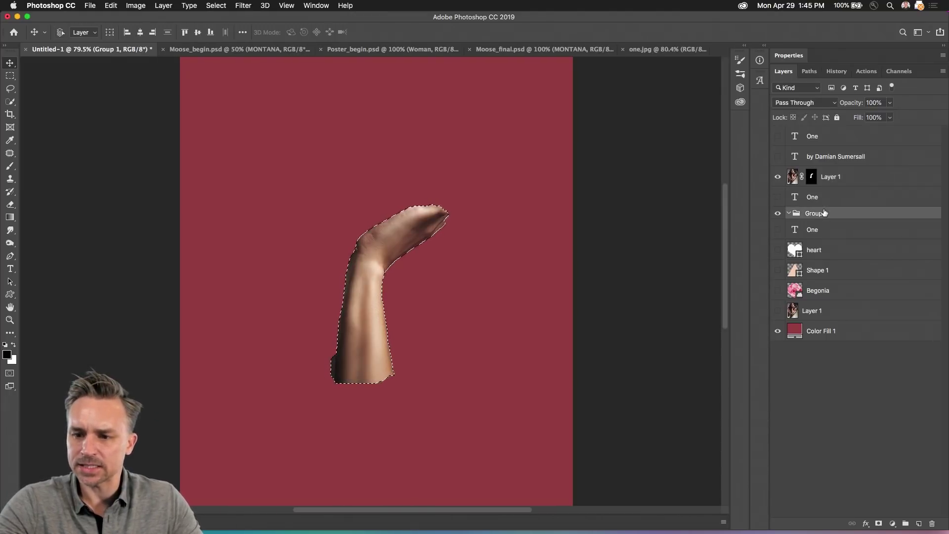
left_click(811, 181)
key("super+d")
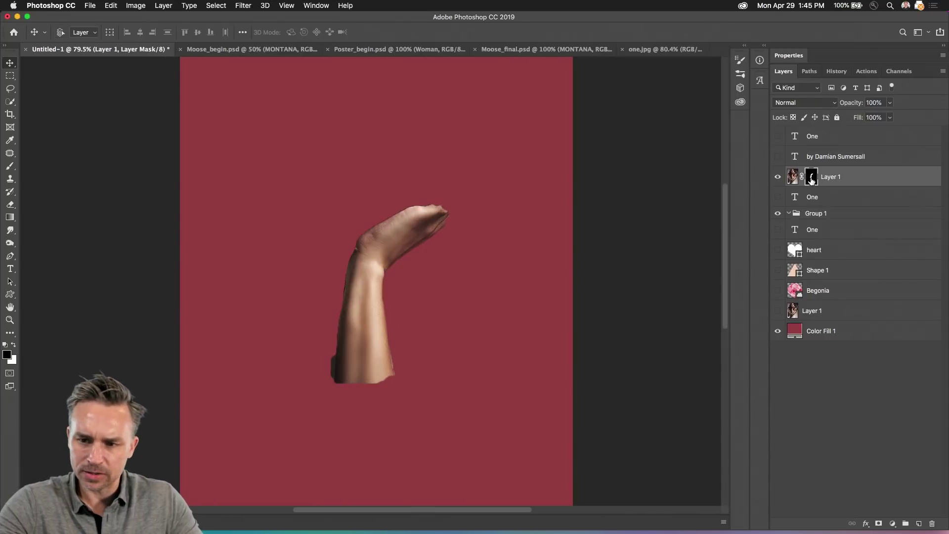
Step: Copy Layer 1's arm mask onto Group 1 and drop Layer 1 just above Color Fill 1
left_click_drag(812, 181, 821, 217)
key("super+z")
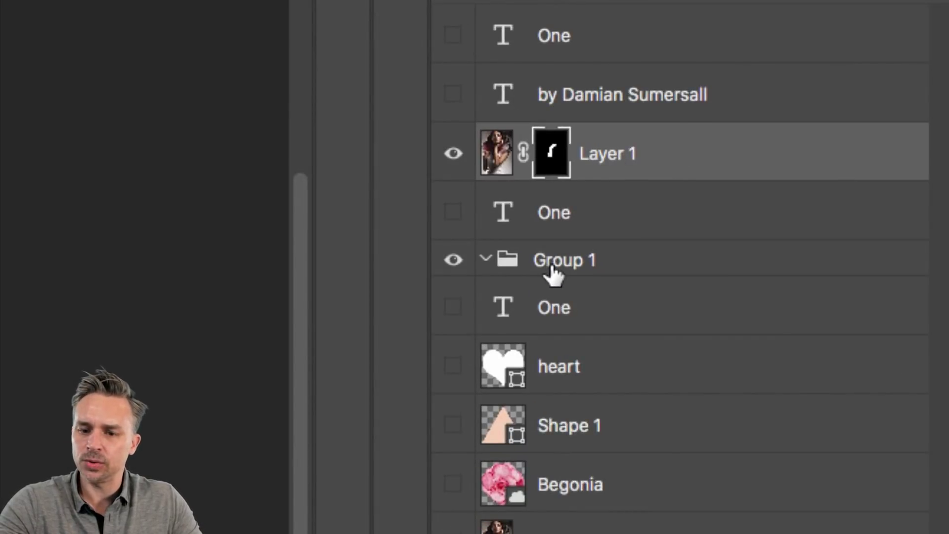
left_click_drag(550, 153, 587, 239)
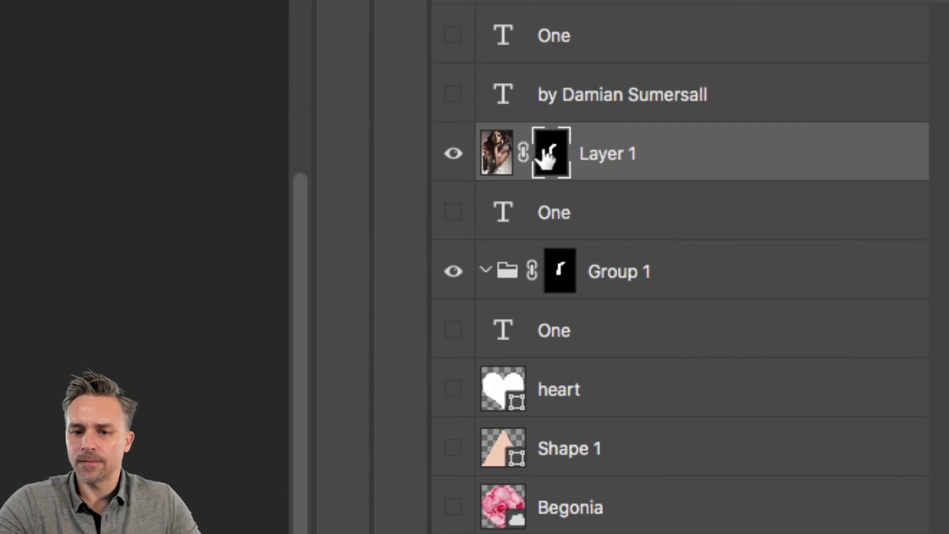
left_click_drag(587, 159, 668, 167)
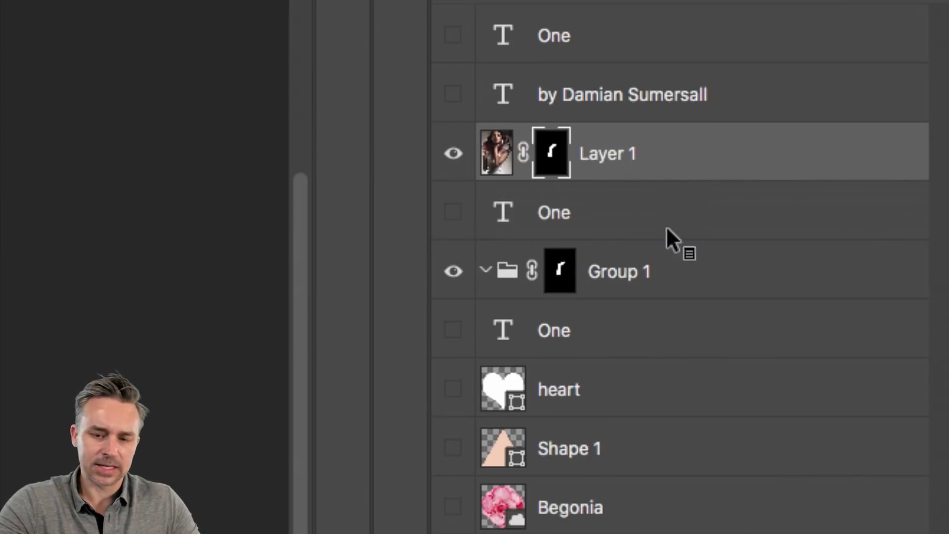
left_click_drag(666, 226, 927, 512)
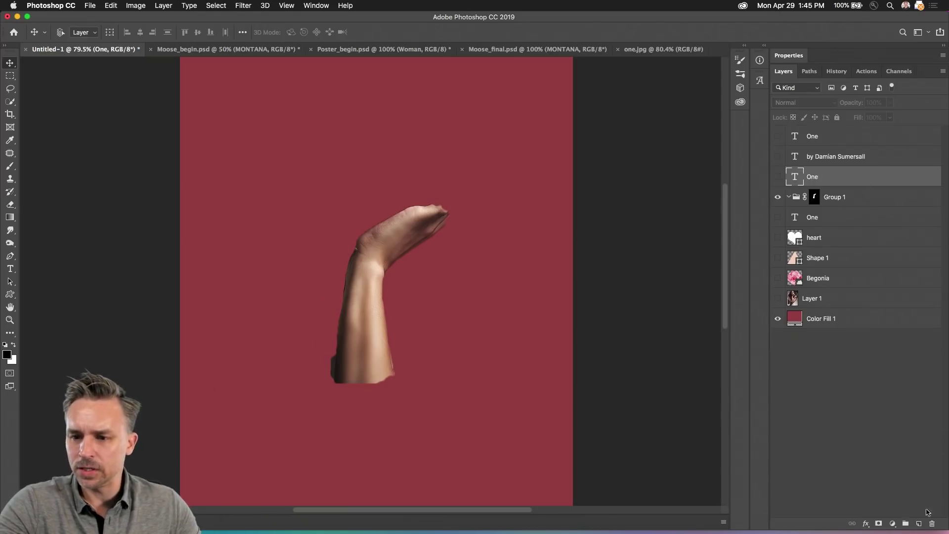
Step: Show the photo and One text, move One into Group 1, and invert the group's mask
left_click(777, 299)
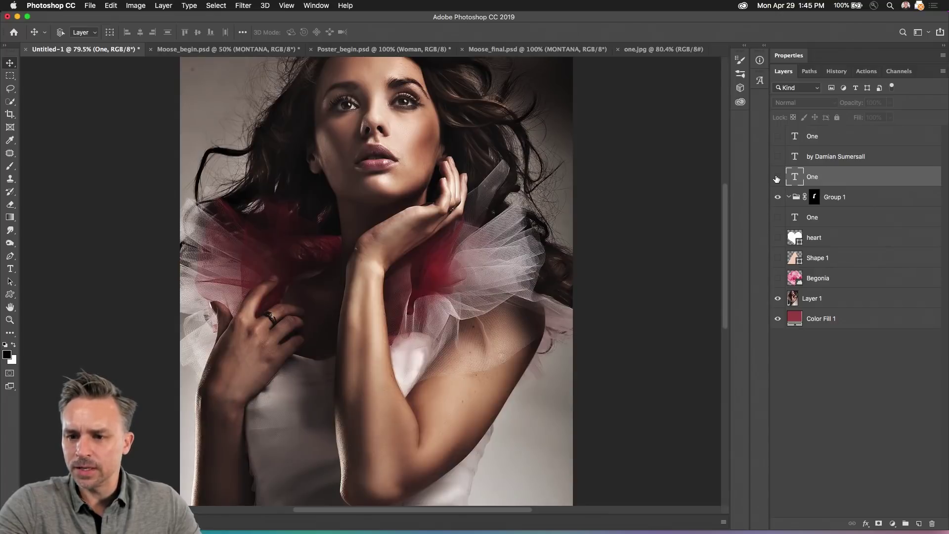
left_click(776, 178)
left_click_drag(813, 180, 833, 203)
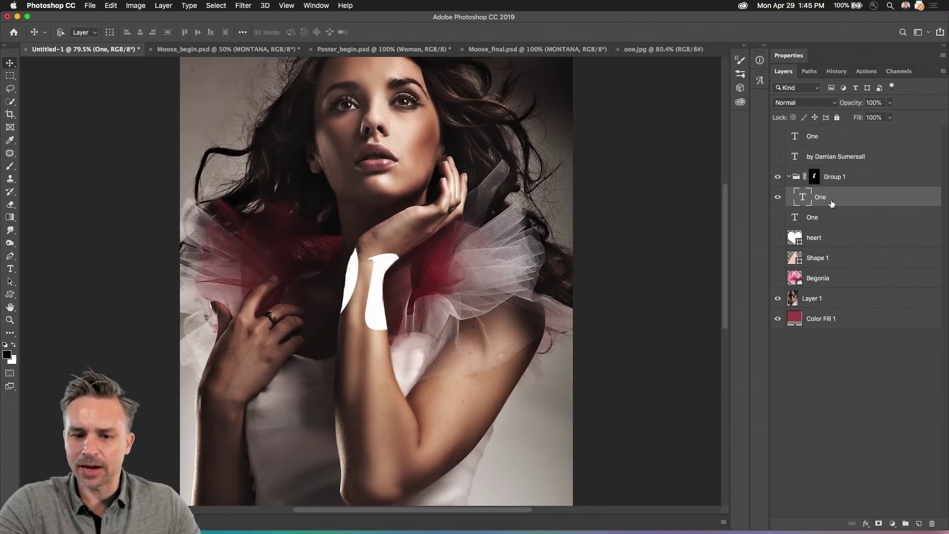
left_click(815, 177)
key("super+a")
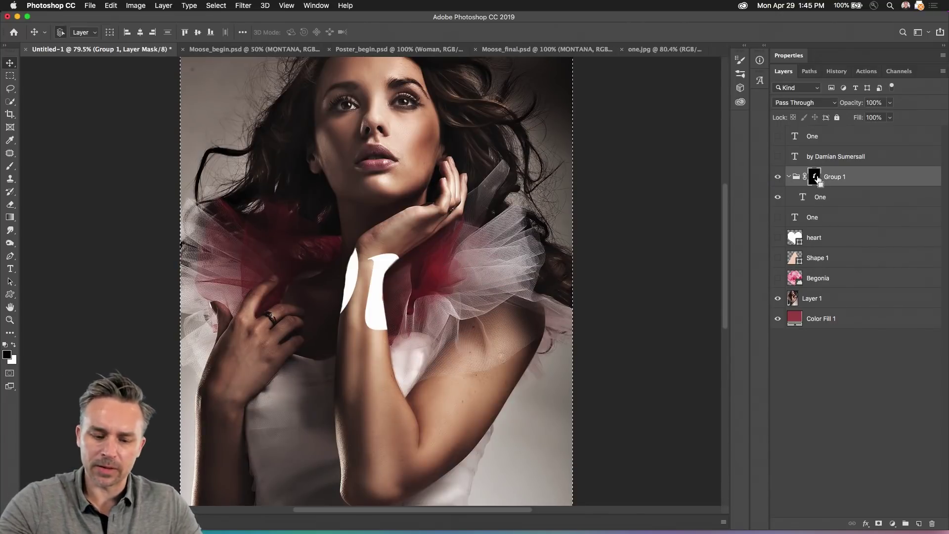
key("super+i")
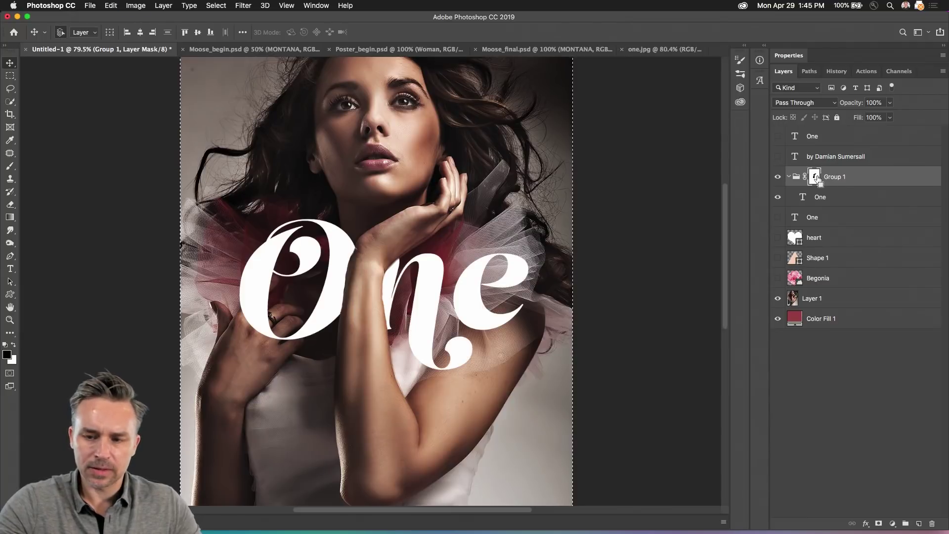
key("super+d")
left_click(822, 199)
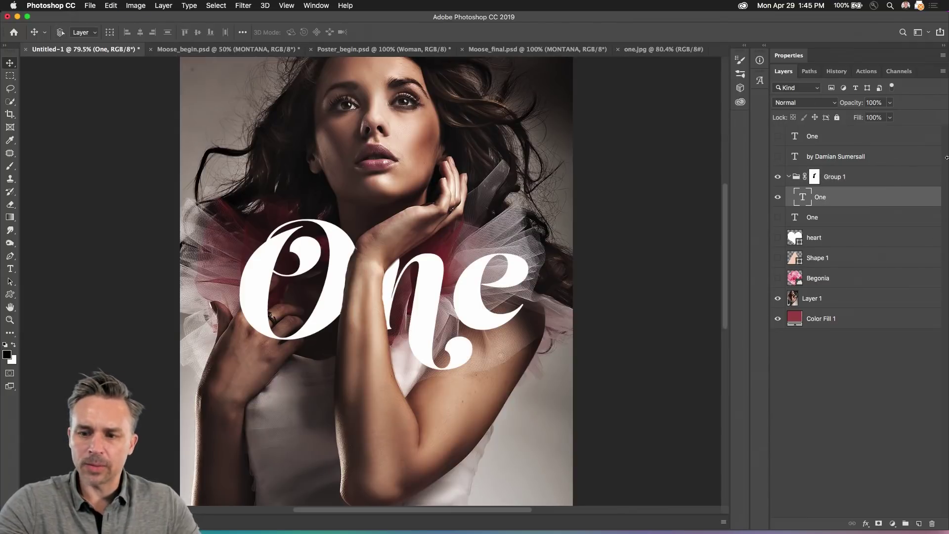
left_click(776, 198)
left_click(777, 198)
left_click_drag(820, 197, 859, 203)
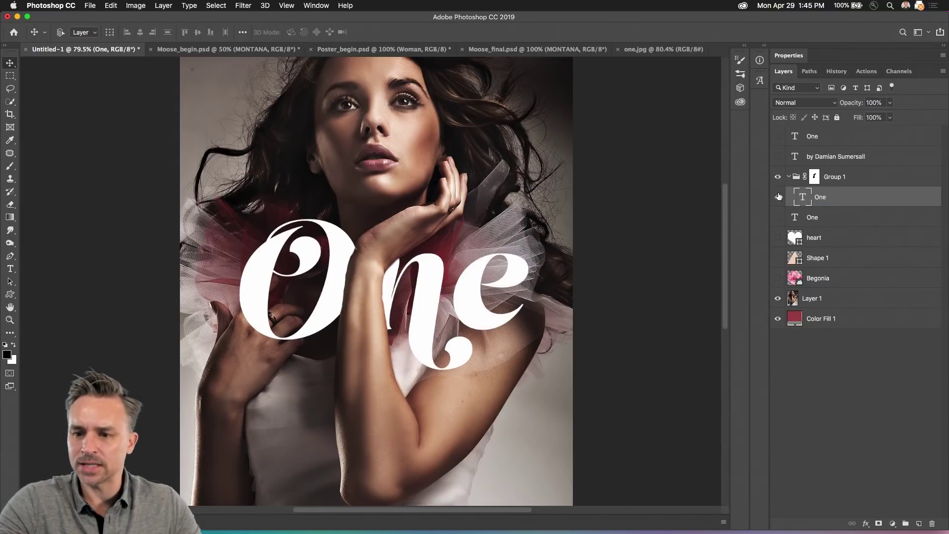
Step: Try the heart layer inside Group 1, then move it above the group and hide it
left_click(779, 239)
left_click(819, 239)
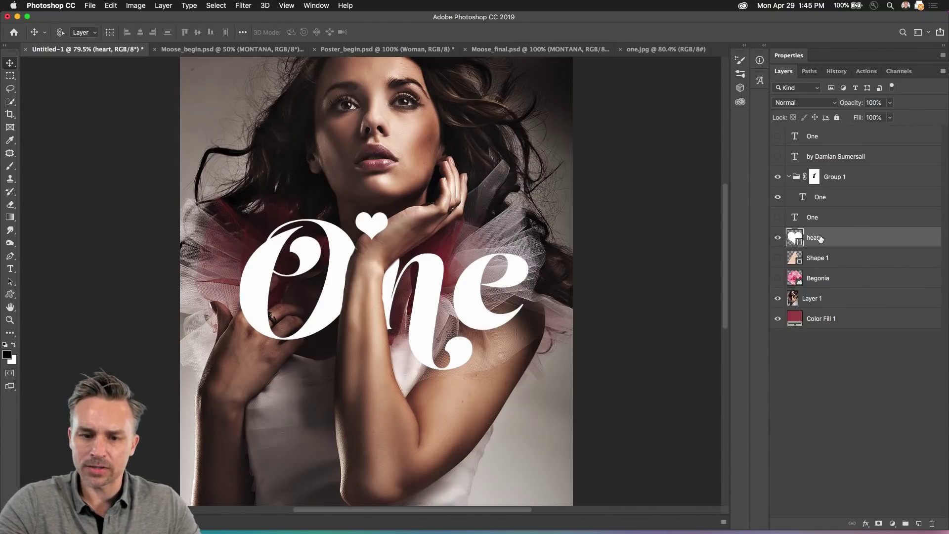
left_click_drag(812, 238, 822, 197)
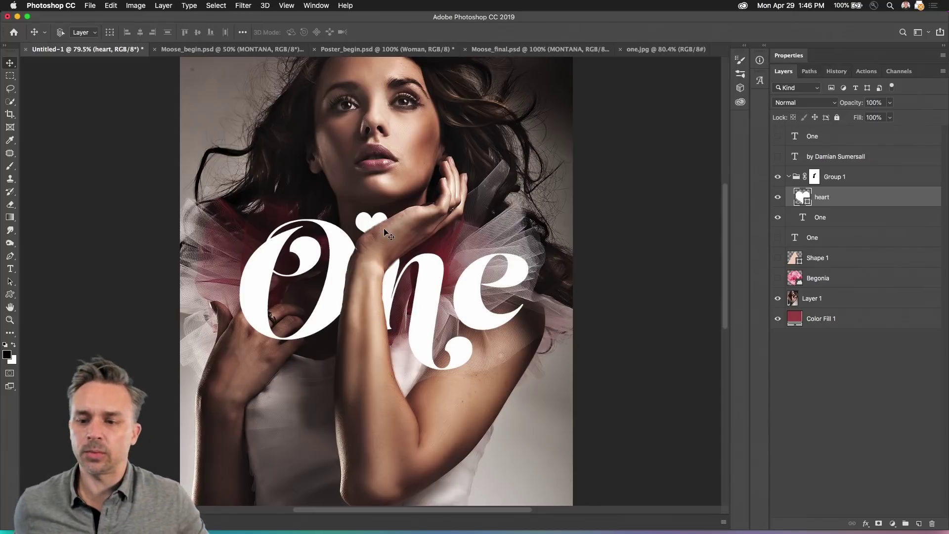
left_click(857, 183)
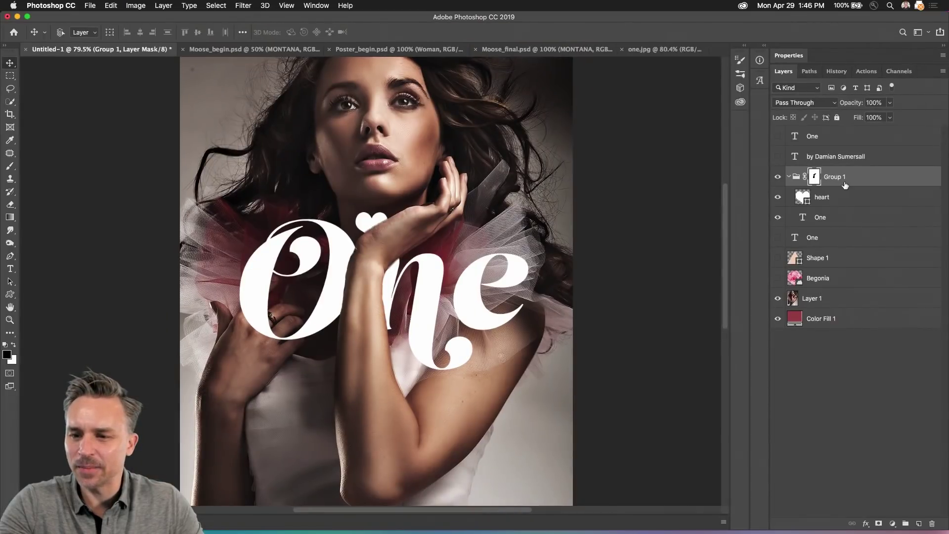
left_click(824, 204)
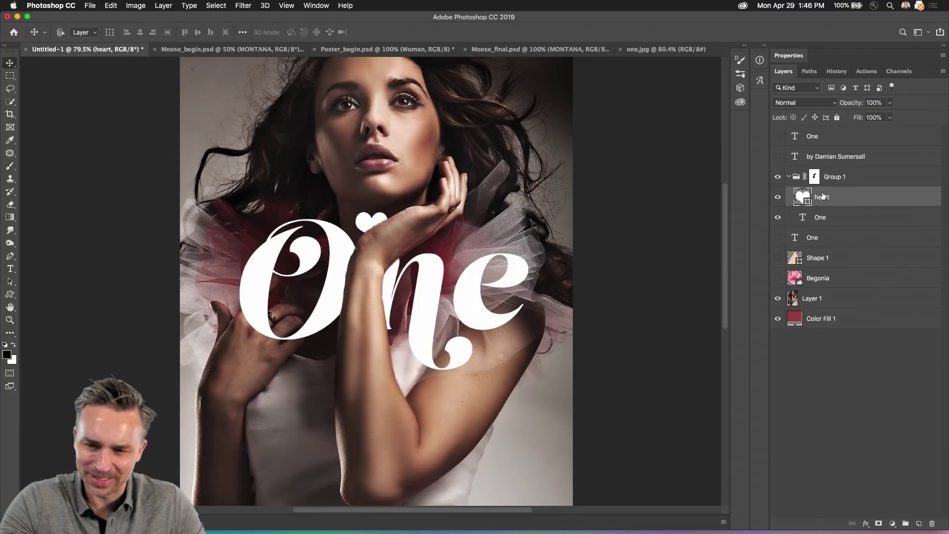
left_click_drag(836, 202, 841, 167)
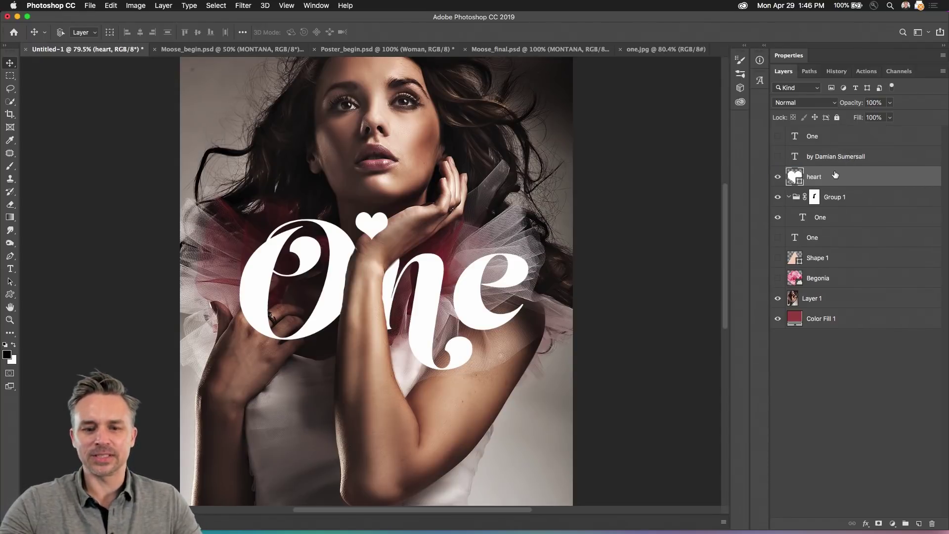
left_click(780, 181)
left_click(811, 222)
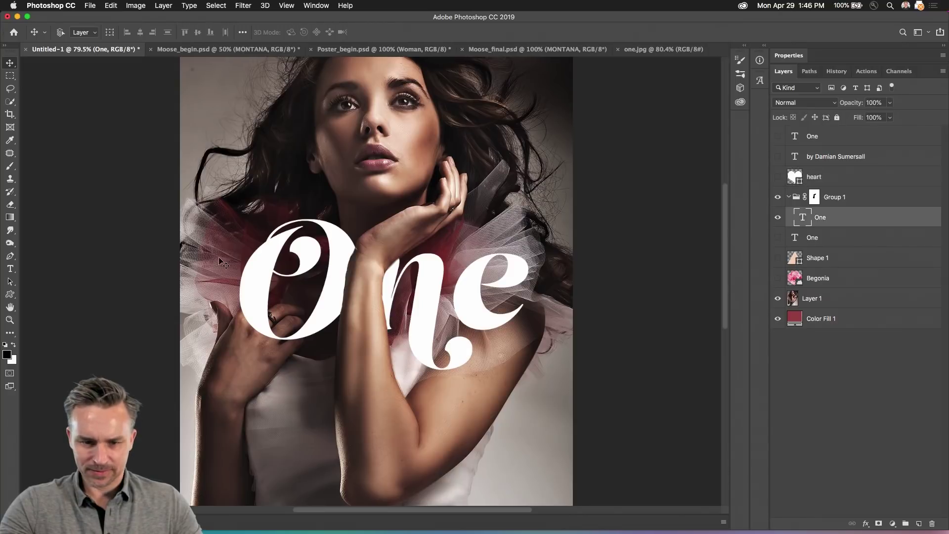
Step: Scale the One text up to about 121% and shift it right and down
key("super+t")
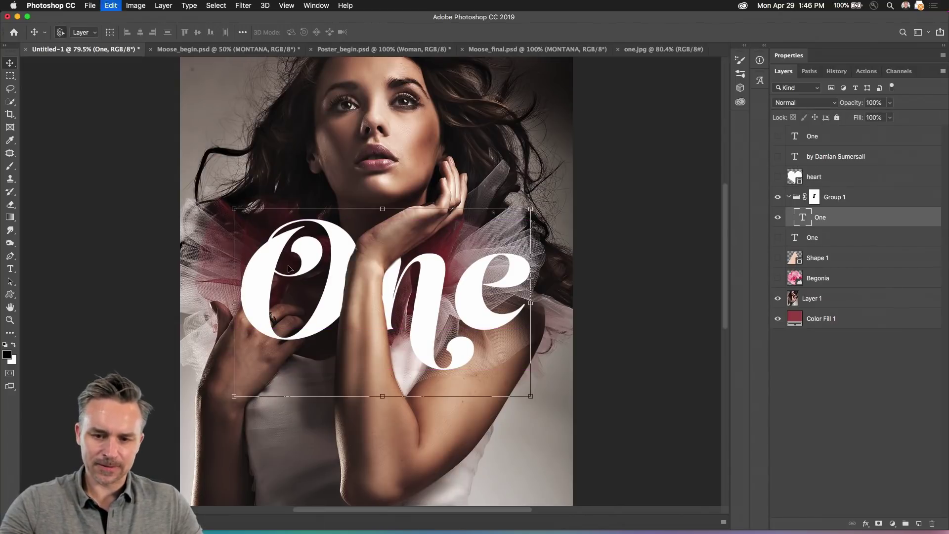
left_click_drag(237, 208, 198, 185)
left_click_drag(234, 264, 256, 277)
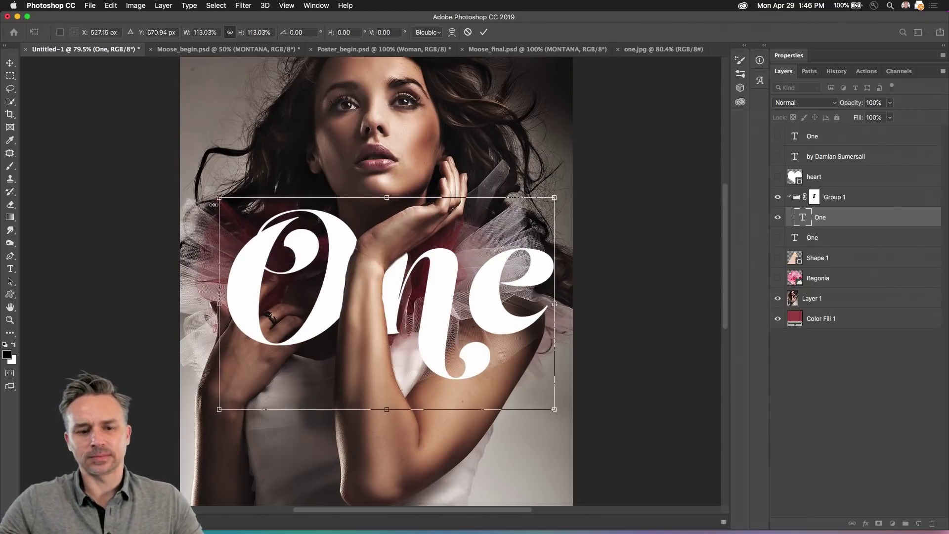
left_click_drag(217, 200, 194, 181)
left_click_drag(217, 250, 228, 263)
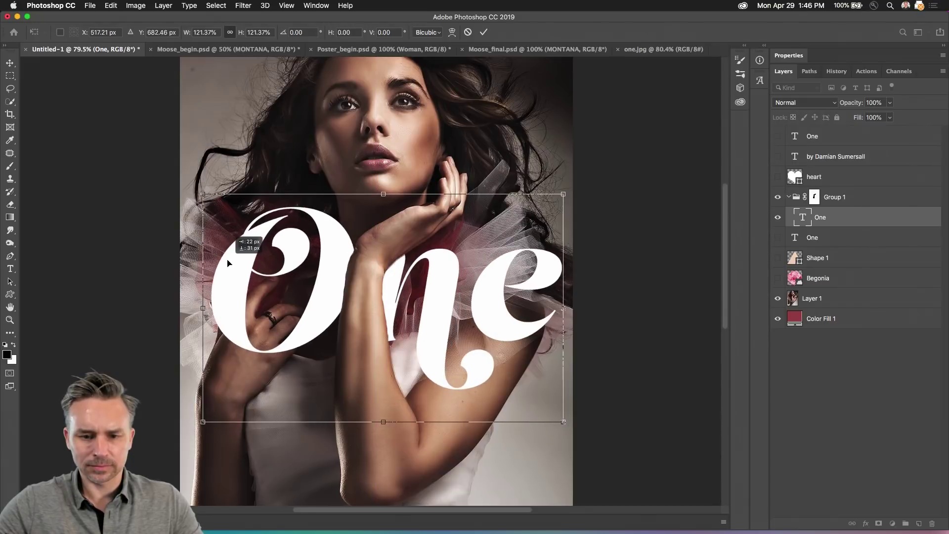
left_click(818, 296)
Step: Blend Layer 1 with Darken, show and move the author credit below One, then switch to Bridge
left_click(792, 104)
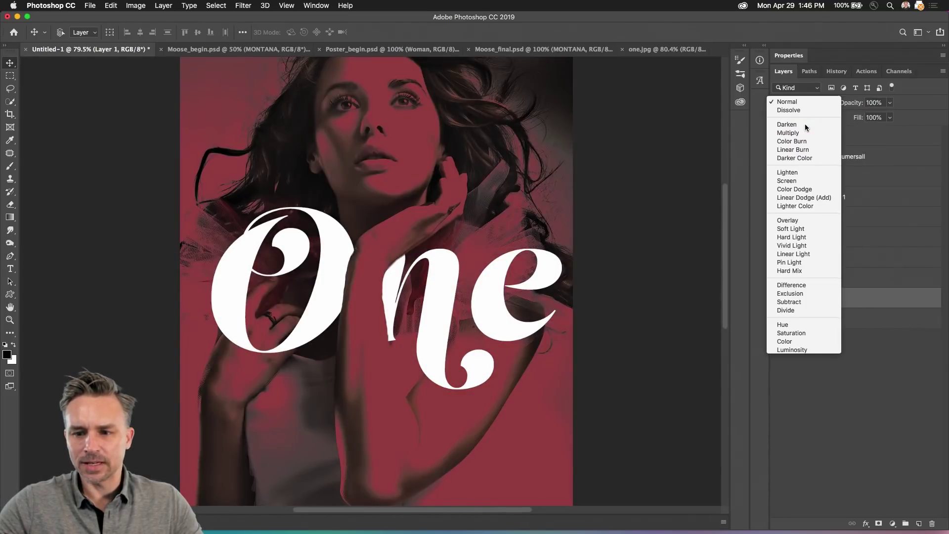
left_click(805, 125)
left_click(777, 156)
left_click(835, 157)
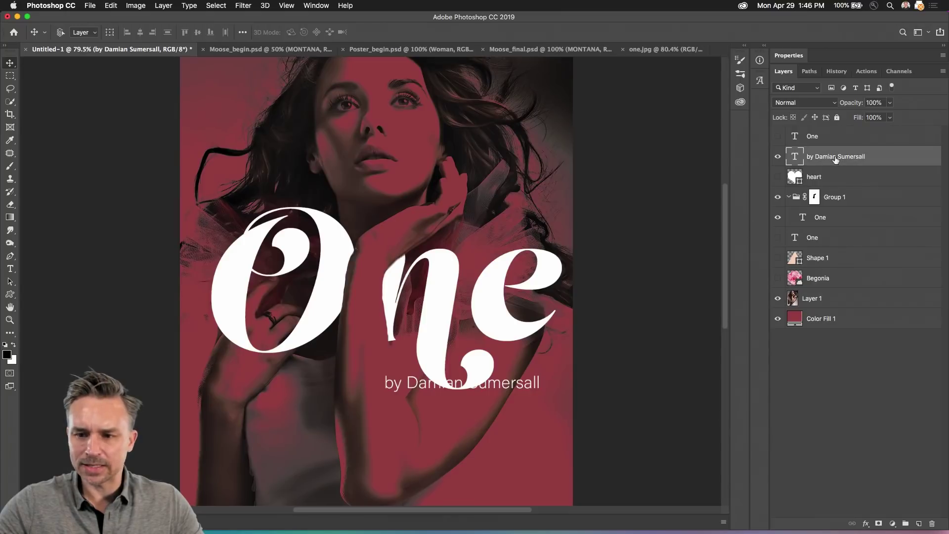
left_click_drag(469, 387, 484, 406)
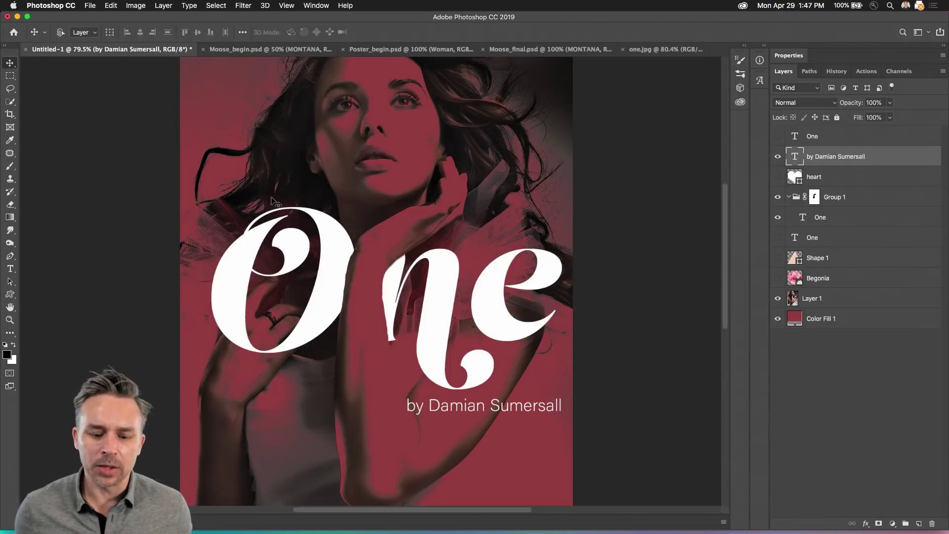
left_click(247, 519)
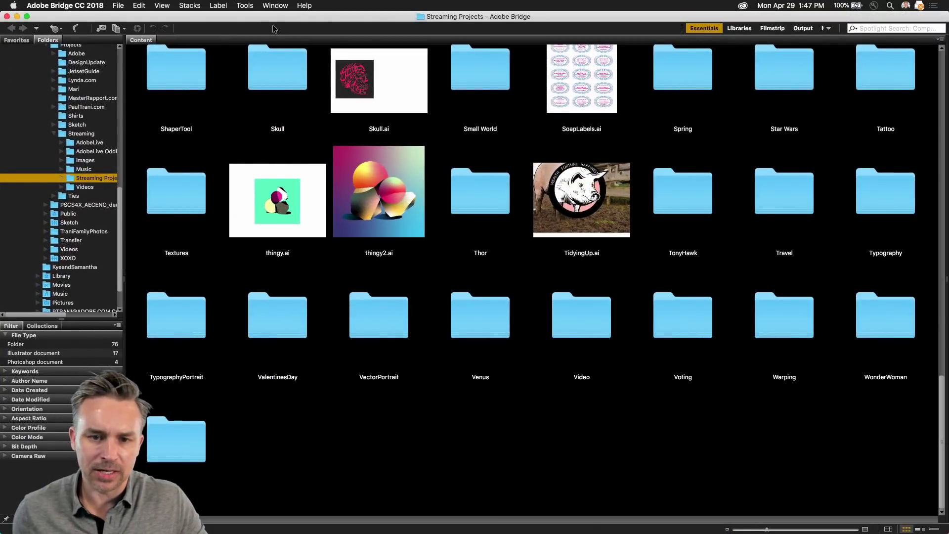
Step: Make the Bridge window fill the screen and turn on Show Items from Subfolders
double_click(225, 21)
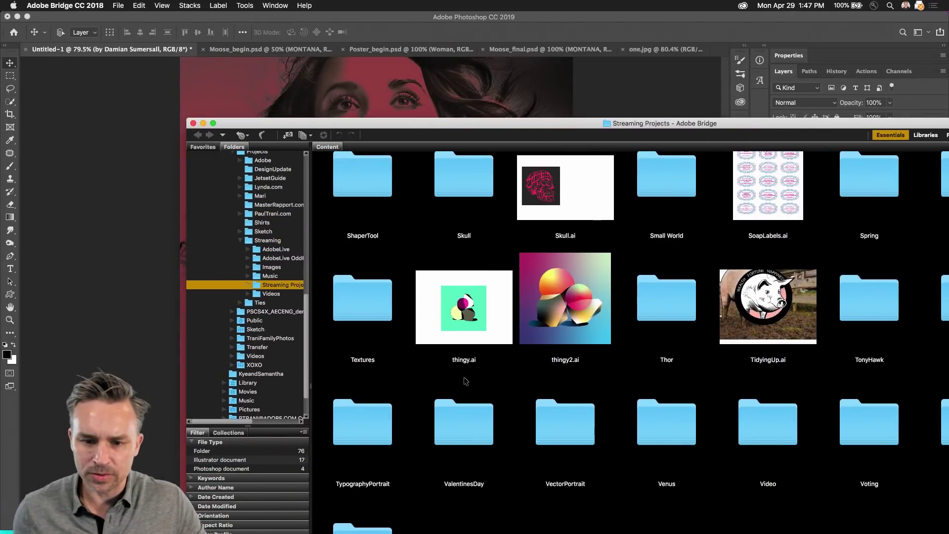
double_click(315, 124)
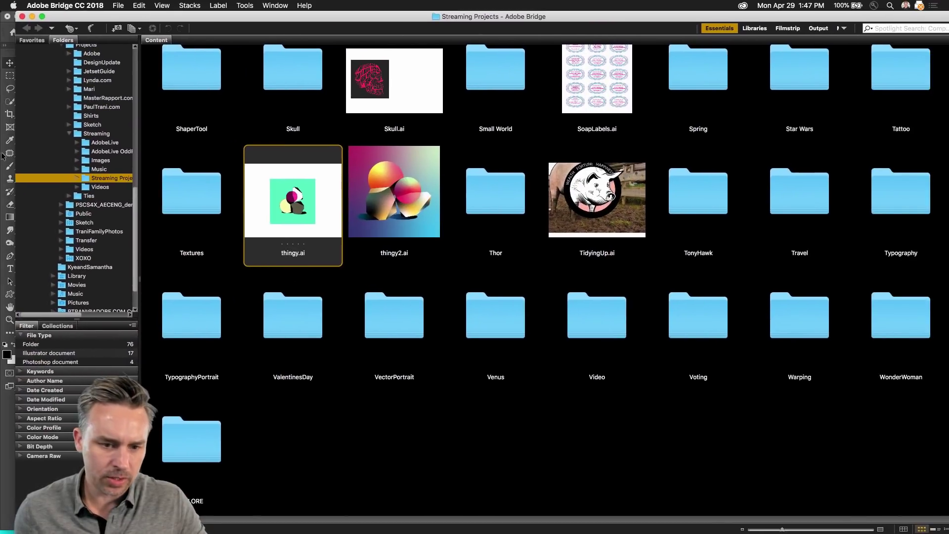
left_click(218, 6)
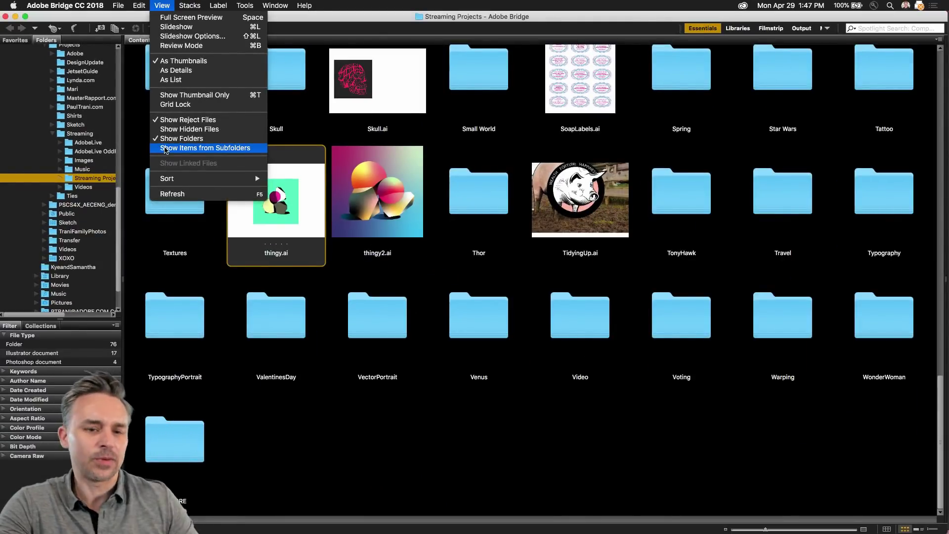
left_click(166, 150)
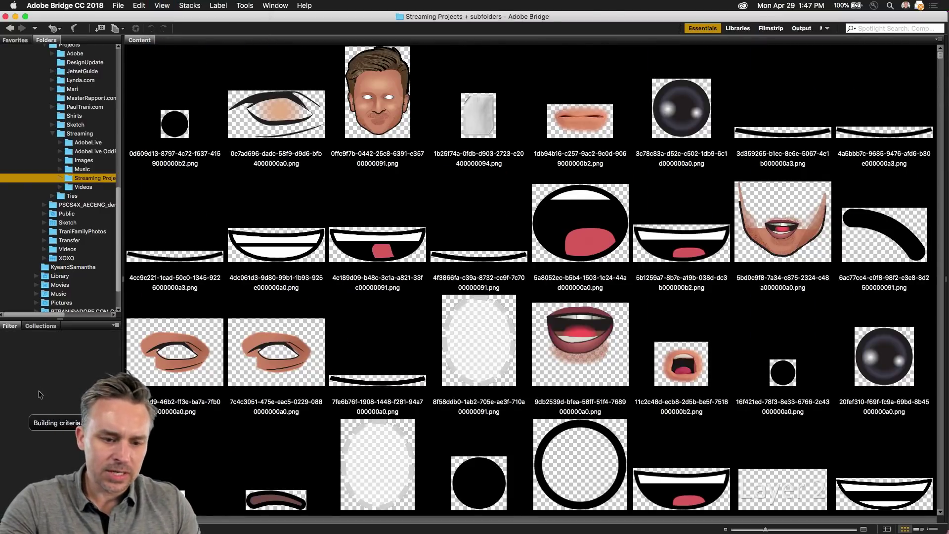
Step: Filter the Streaming Projects content grid to Photoshop documents only
left_click(59, 180)
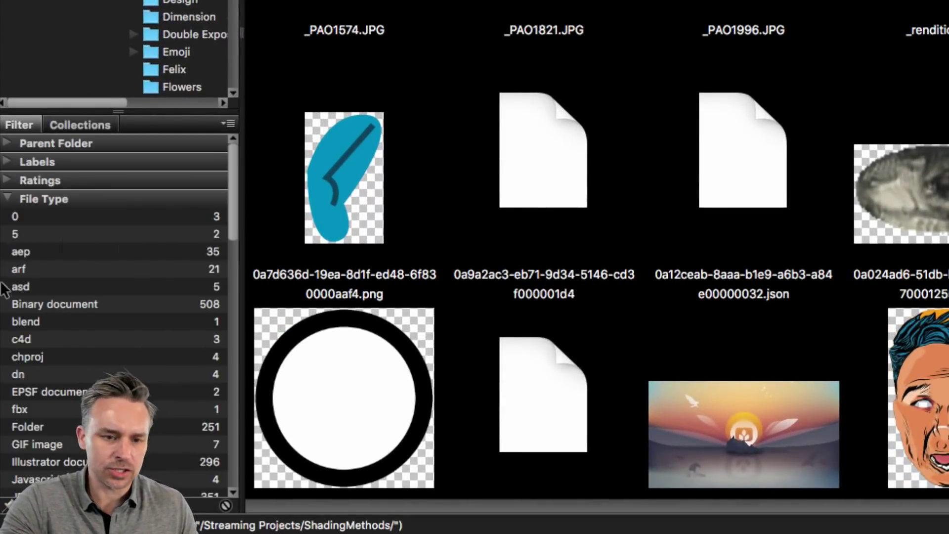
scroll(17, 444, "down", 10)
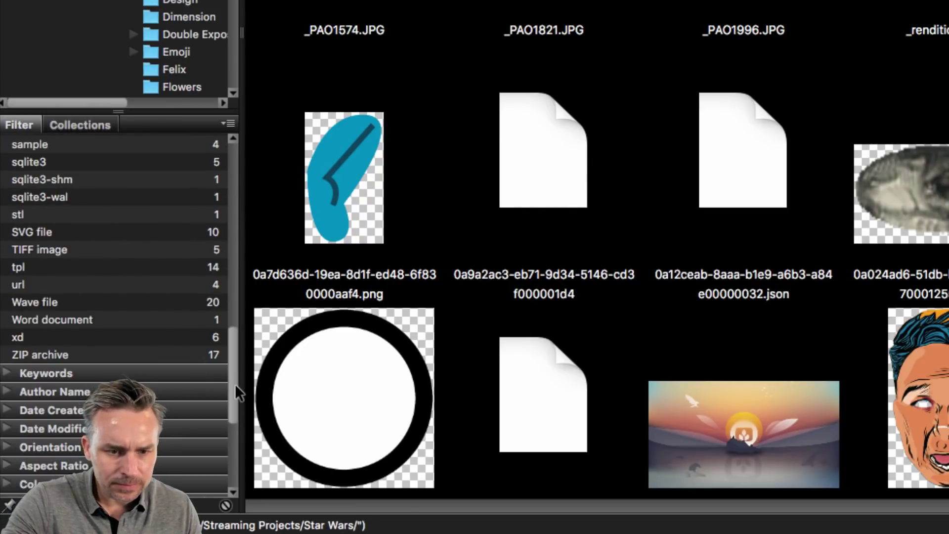
left_click_drag(236, 388, 231, 337)
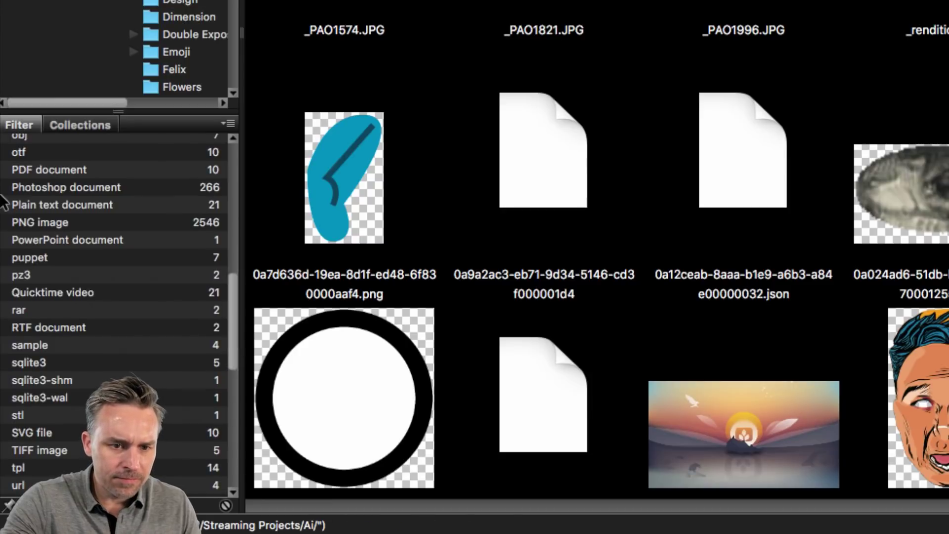
left_click(38, 192)
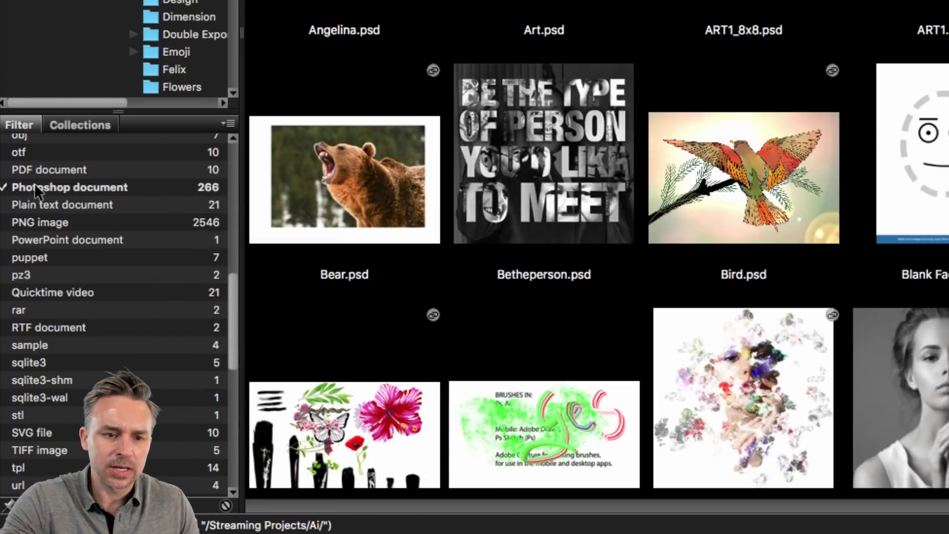
Step: Reapply the Photoshop document filter, select Bear.psd and Alligator.psd, and open both in Photoshop
left_click(38, 192)
left_click(36, 188)
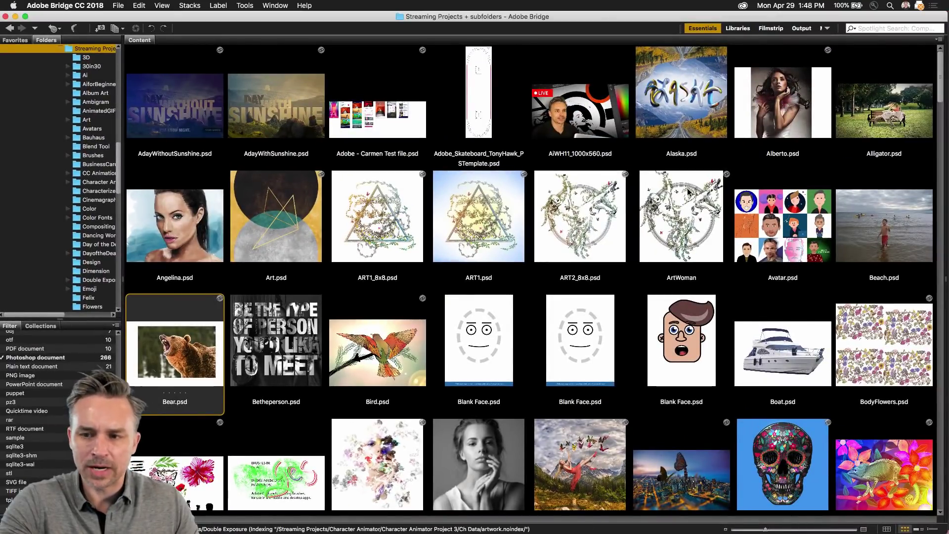
left_click(846, 131, "super")
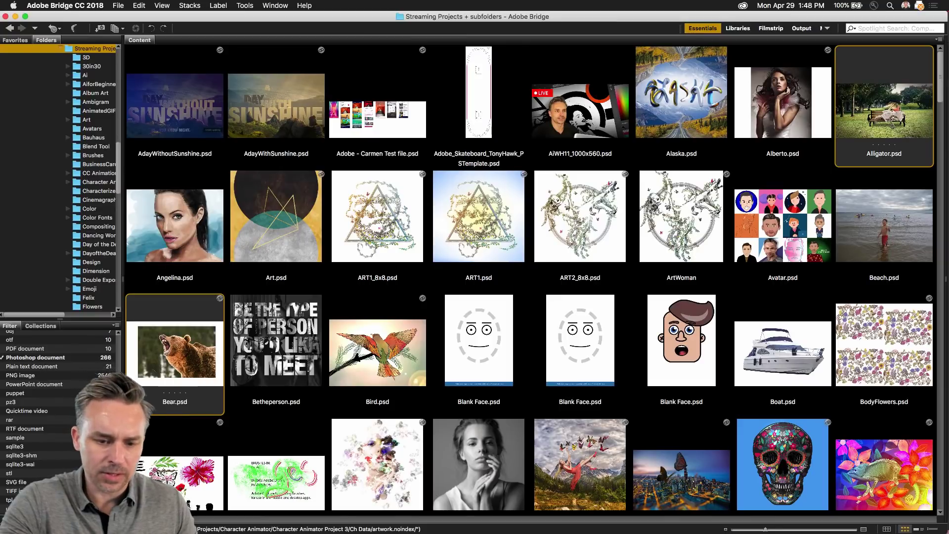
mouse_move(173, 533)
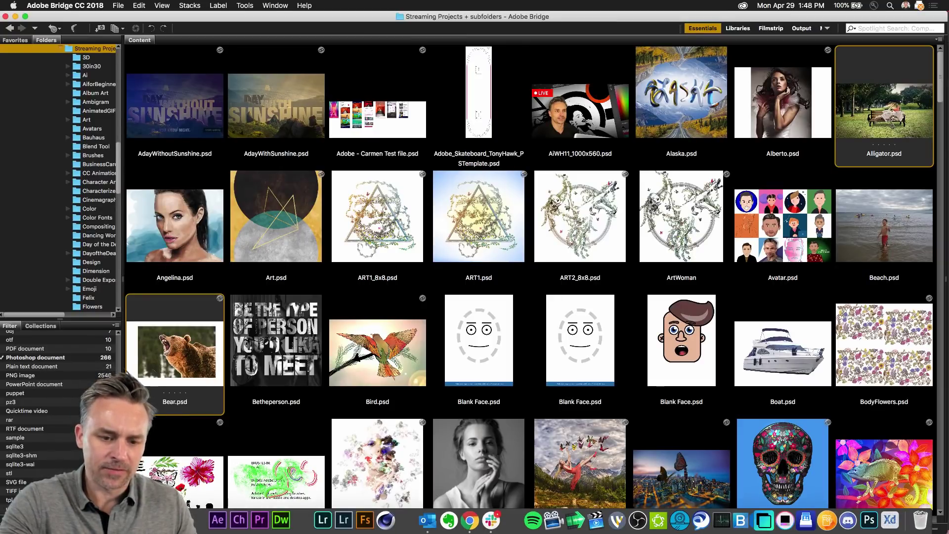
key("super+Tab")
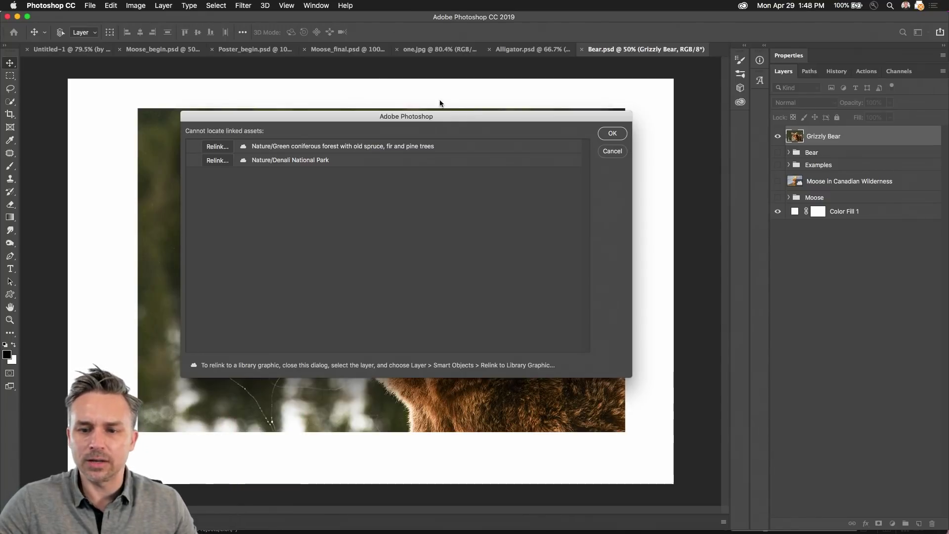
Step: Dismiss the missing linked assets warning, then try Select > Focus Area on the bear and undo it
left_click(611, 133)
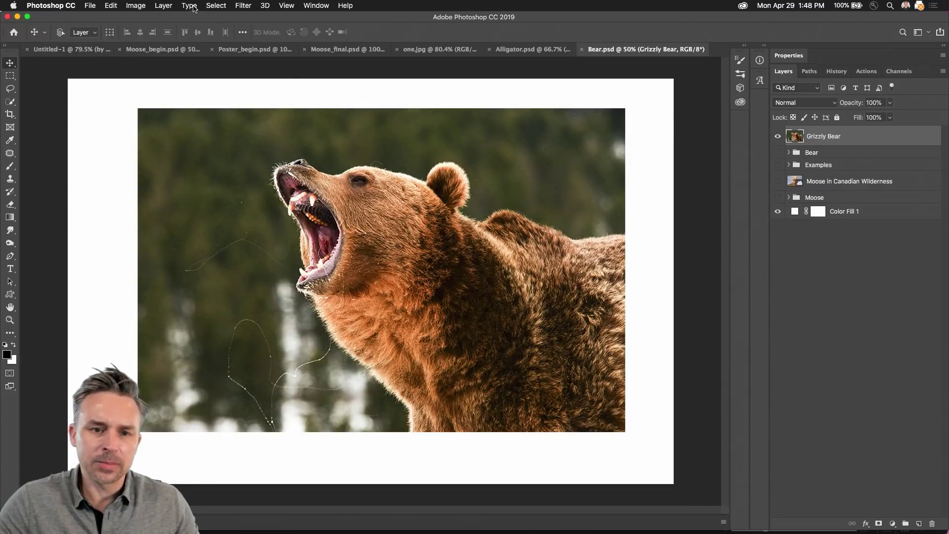
left_click(216, 5)
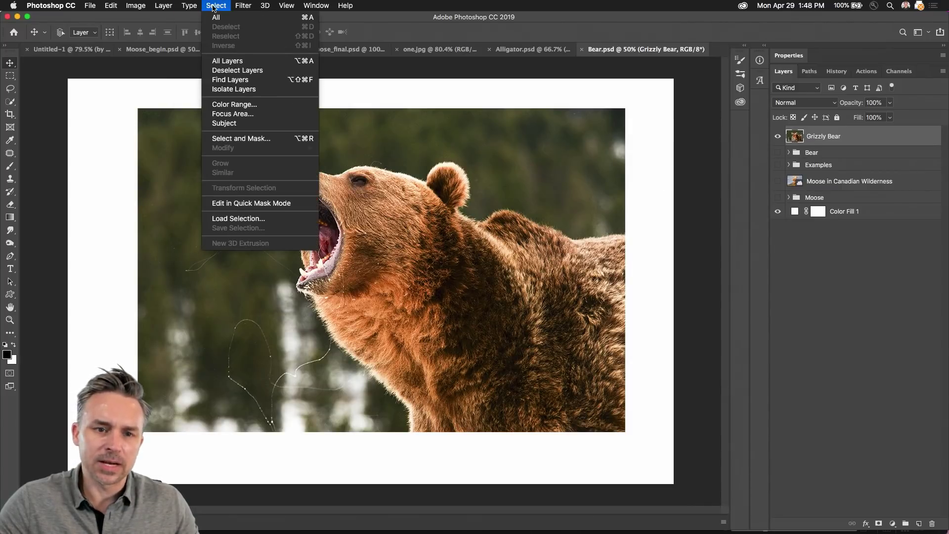
left_click(230, 113)
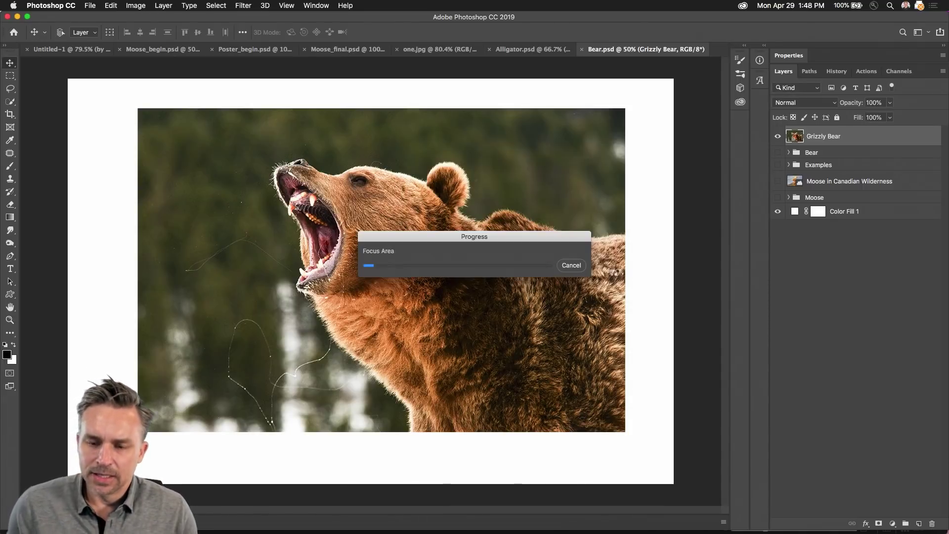
key("super+z")
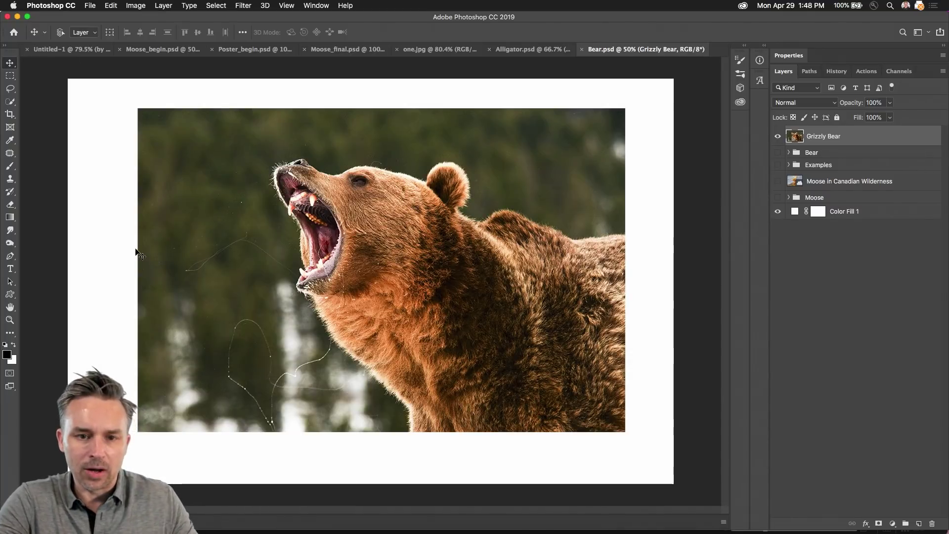
left_click(309, 5)
mouse_move(310, 28)
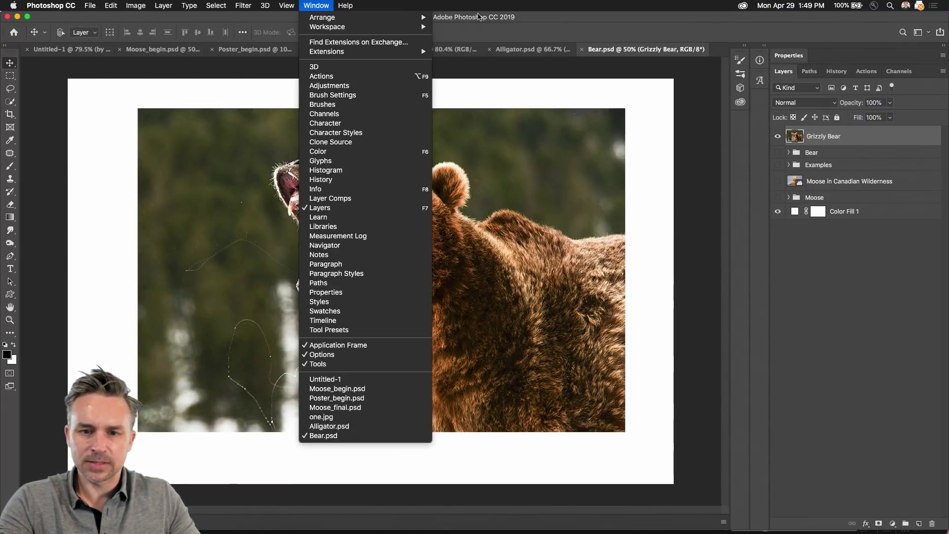
Step: Tile all seven open documents side by side with Window > Arrange > Tile All in Grid
left_click(400, 4)
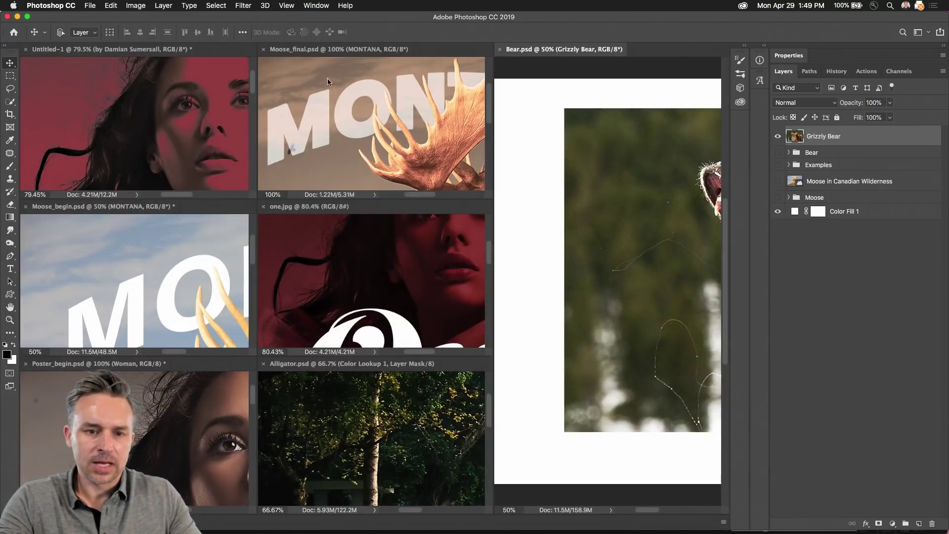
Step: Switch the open documents between tabs and a tiled grid several times, ending tiled
left_click(58, 113)
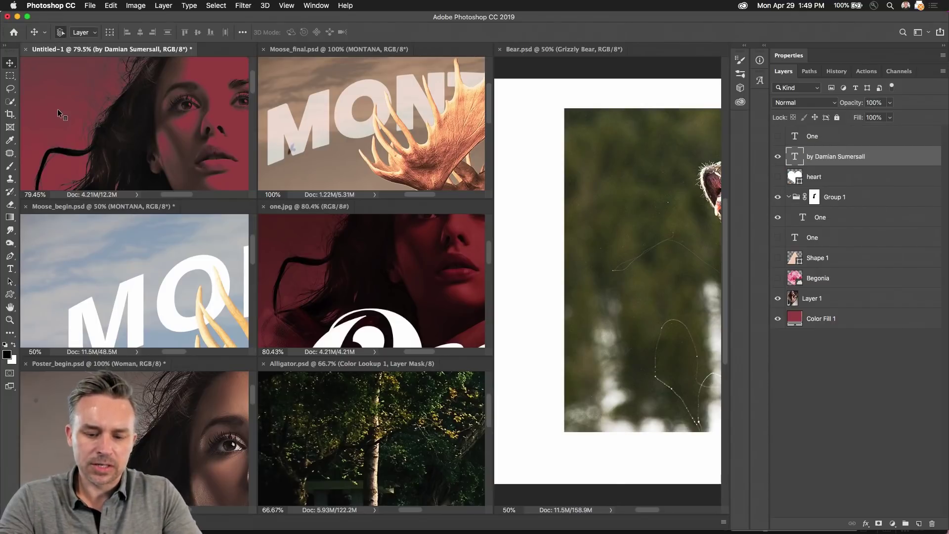
key("ctrl+super+1")
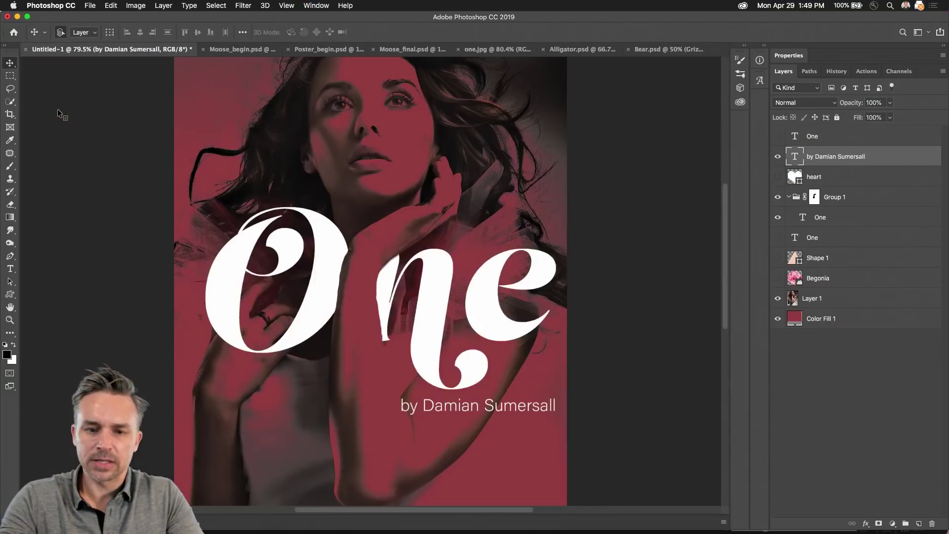
key("ctrl+super+2")
key("ctrl+super+1")
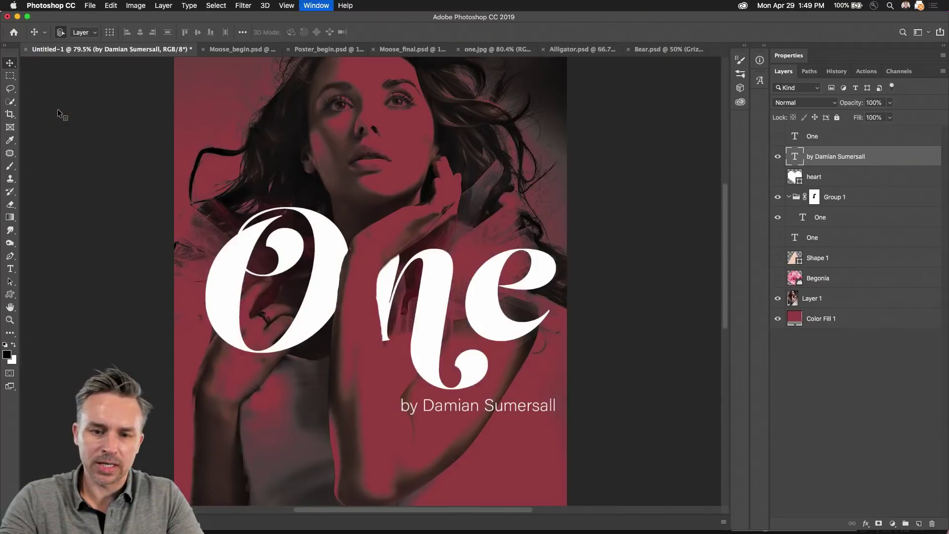
key("ctrl+super+2")
key("ctrl+super+1")
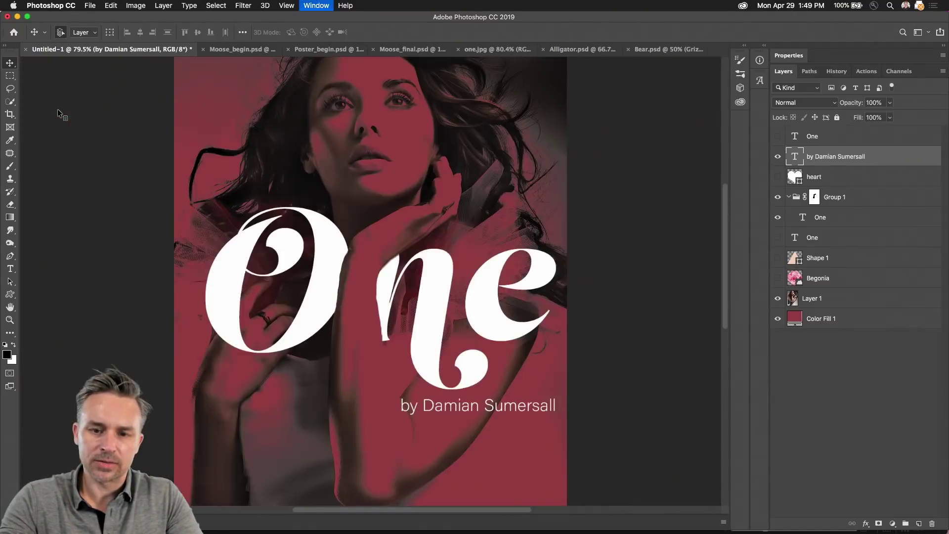
key("ctrl+super+2")
key("ctrl+super+1")
key("ctrl+super+2")
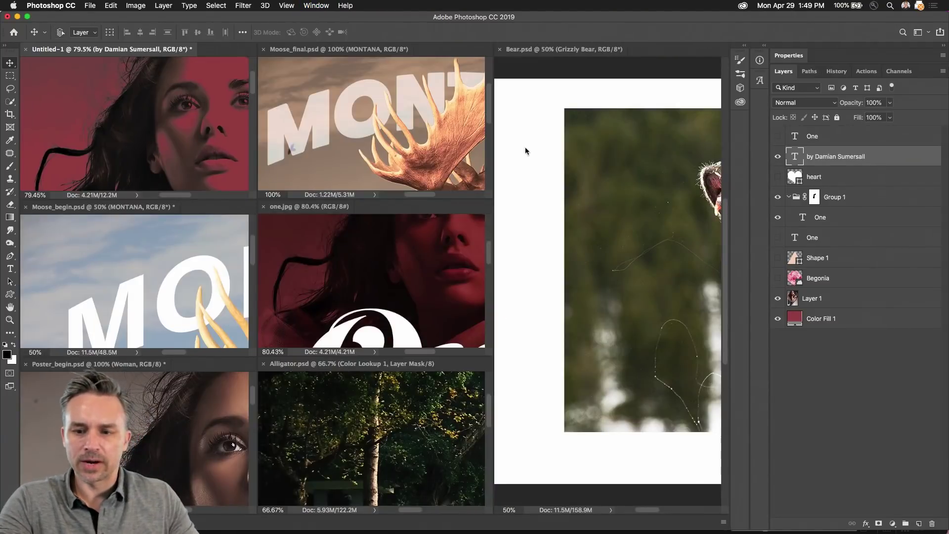
Step: Drag Bear.psd's Grizzly Bear layer into Moose_begin, then close Moose_begin without saving
left_click(561, 214)
left_click_drag(813, 141, 127, 297)
left_click(334, 133)
left_click(25, 206)
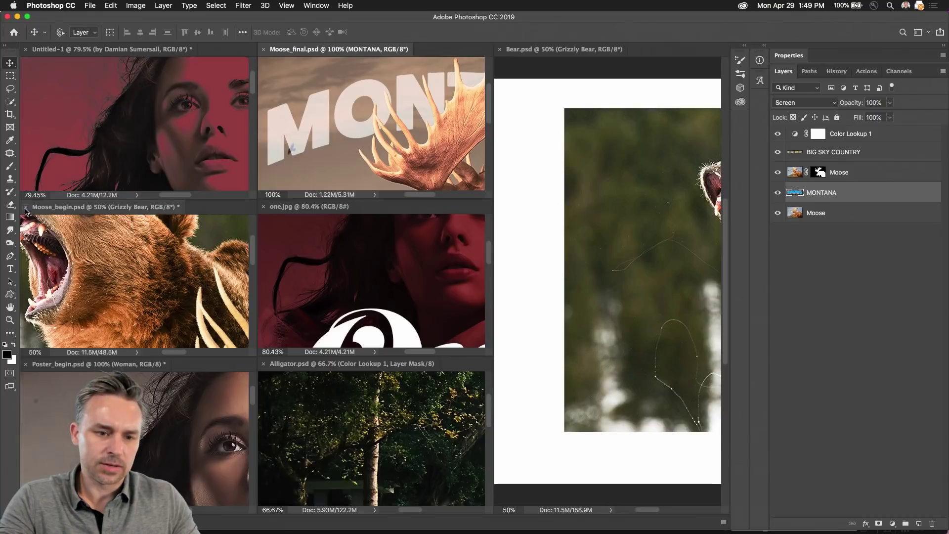
left_click(440, 183)
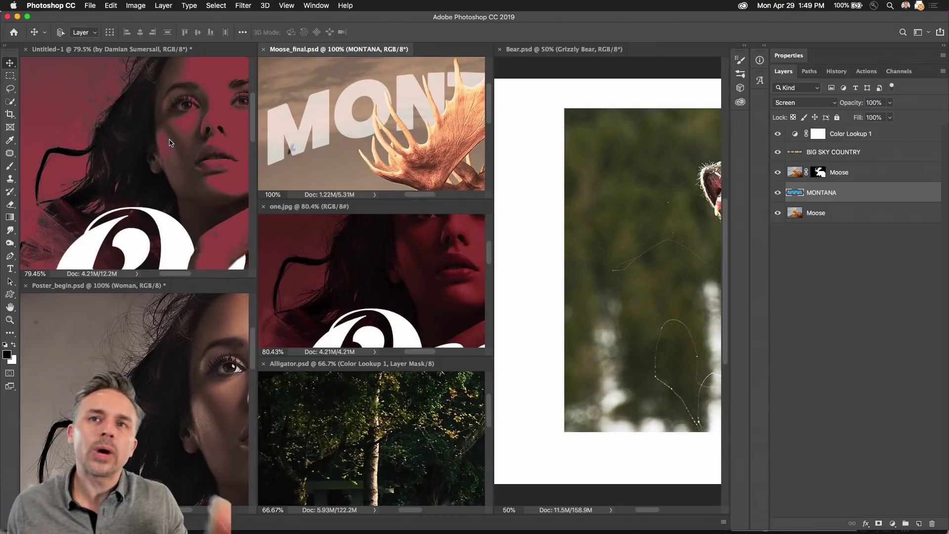
Step: Make Alligator.psd active and consolidate all documents back into tabs
left_click(132, 108)
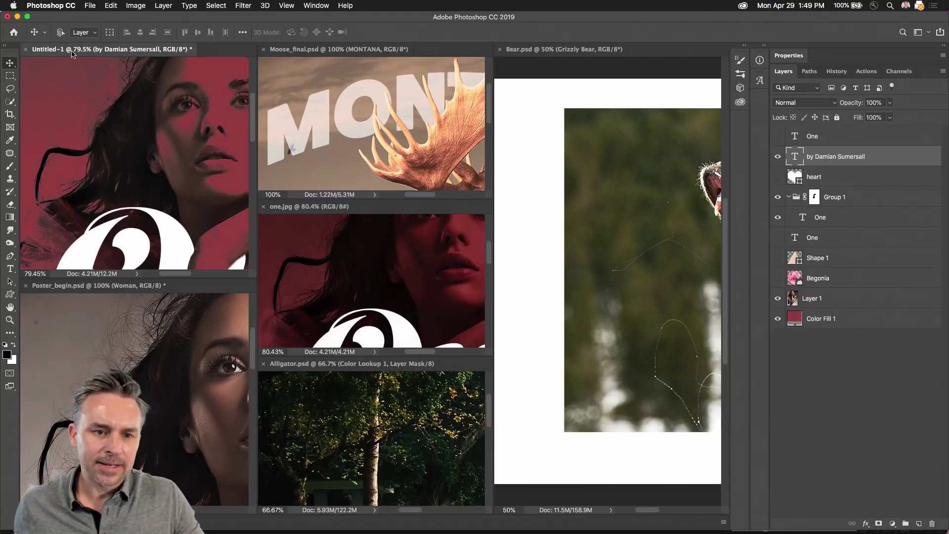
left_click(312, 163)
left_click(297, 422)
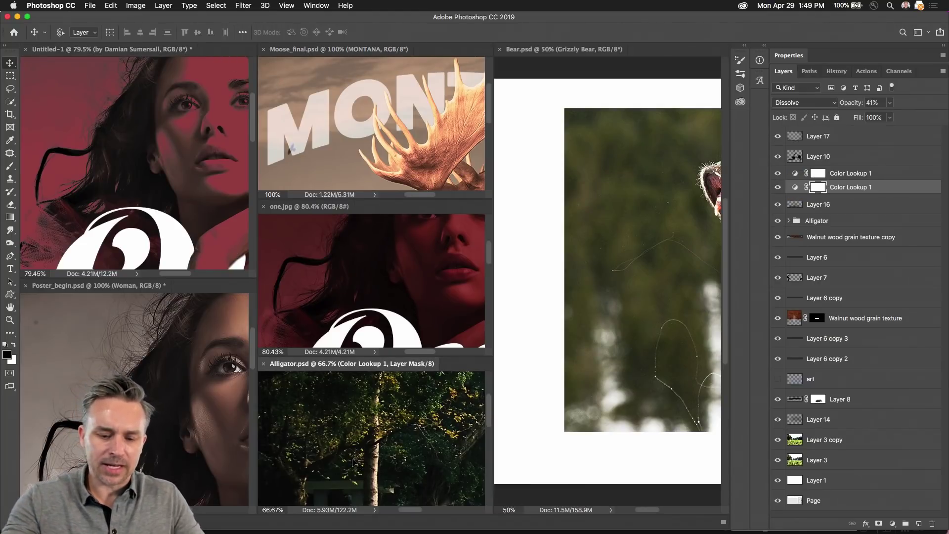
key("super+alt+shift+c")
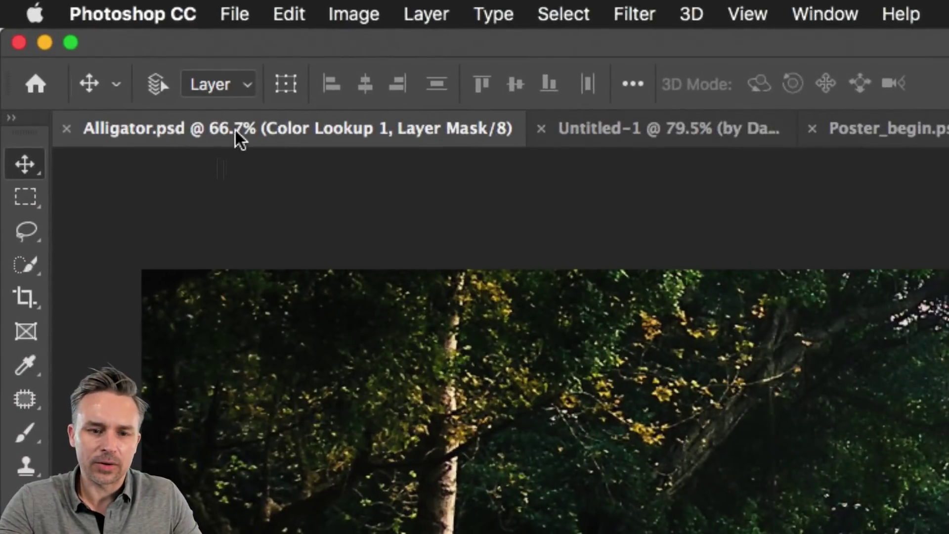
Step: Reveal Alligator.psd's file in Finder from its document tab's context menu
right_click(238, 131)
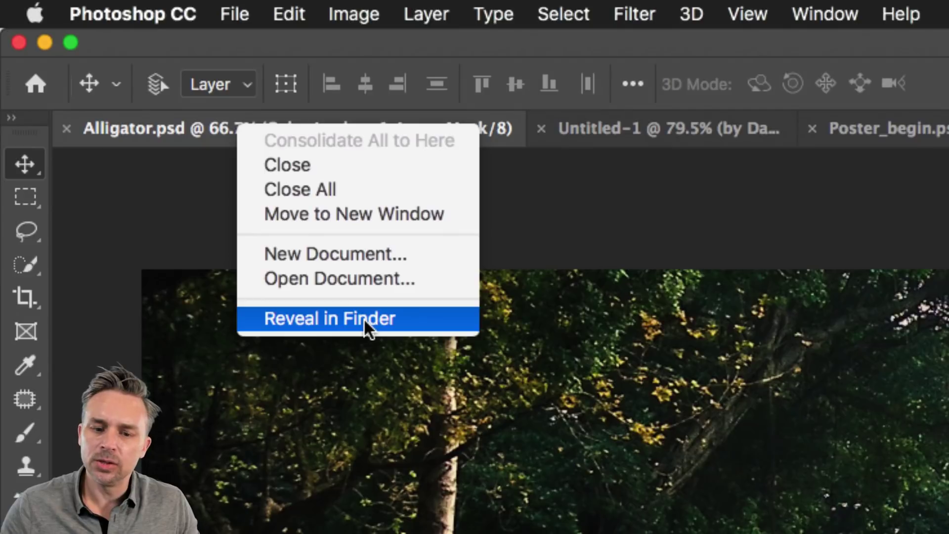
left_click(364, 320)
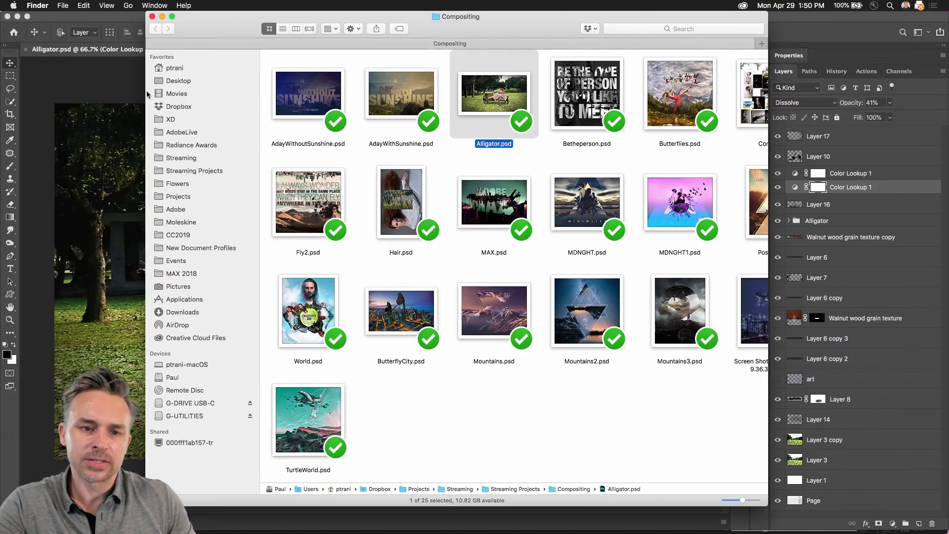
Step: Widen the Compositing folder window, Quick Look Survival.psd, then close the window
left_click_drag(146, 92, 2, 81)
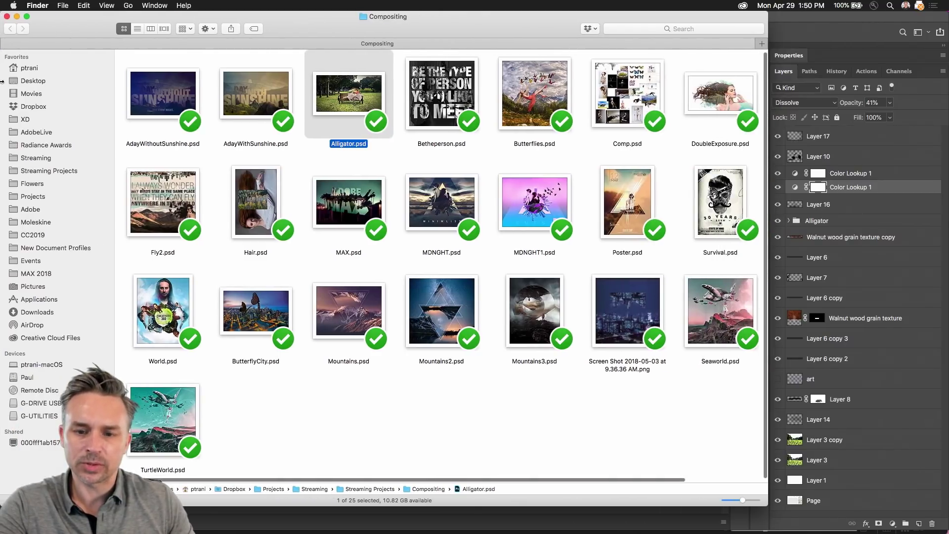
double_click(769, 386)
left_click(746, 200)
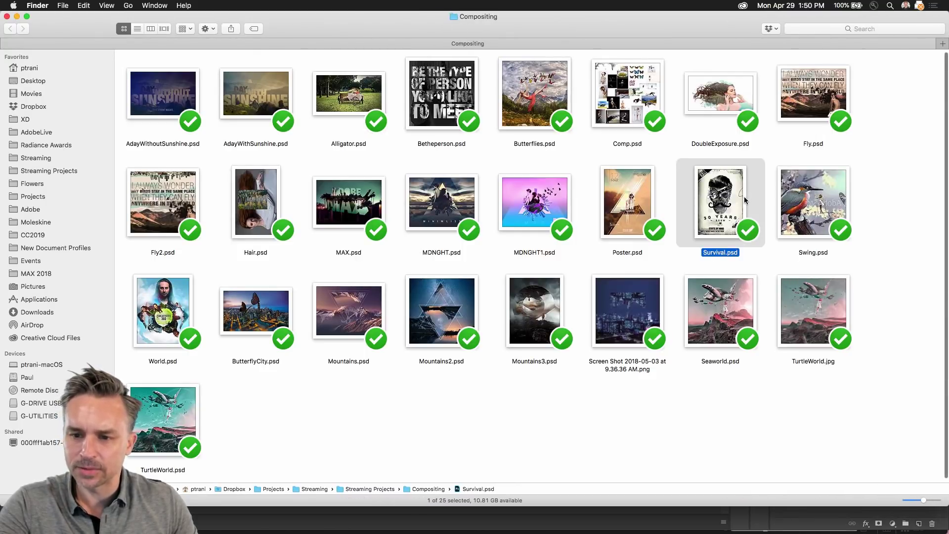
key("space")
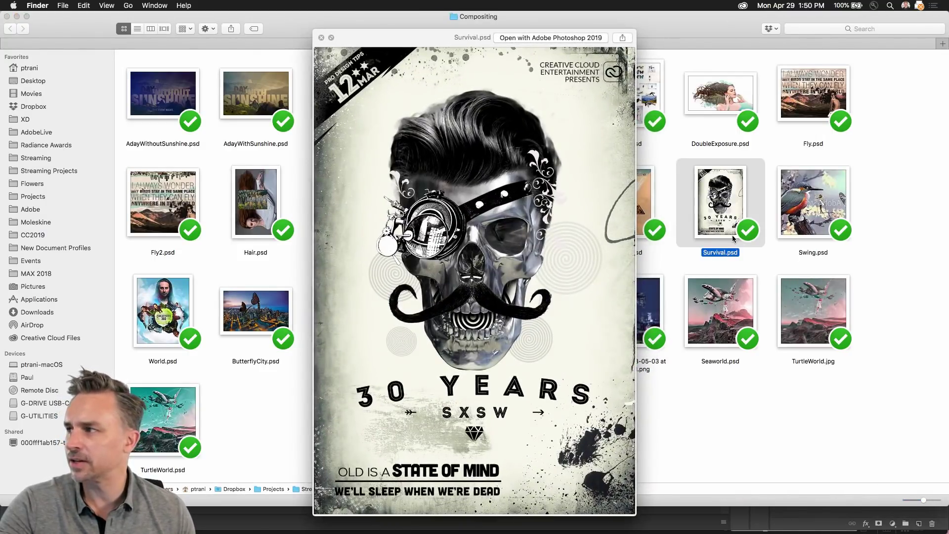
key("space")
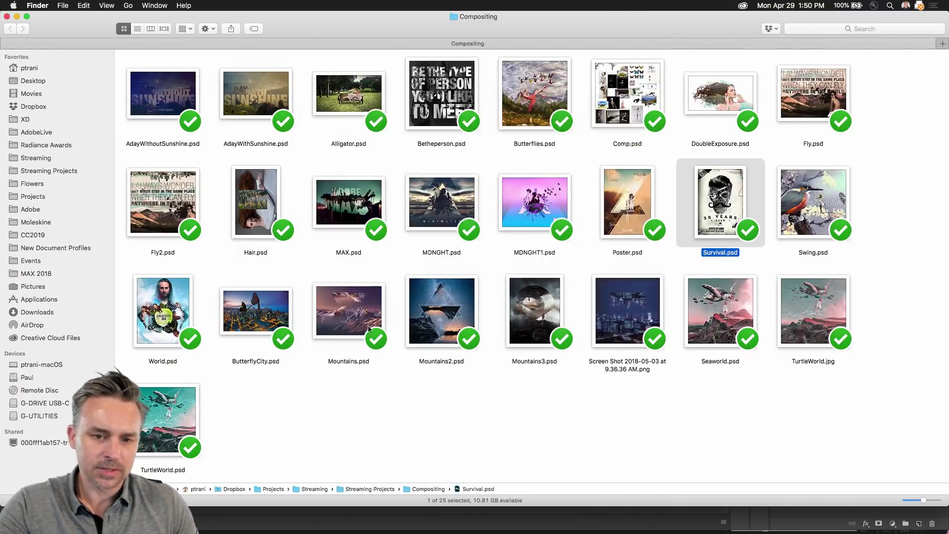
left_click(414, 419)
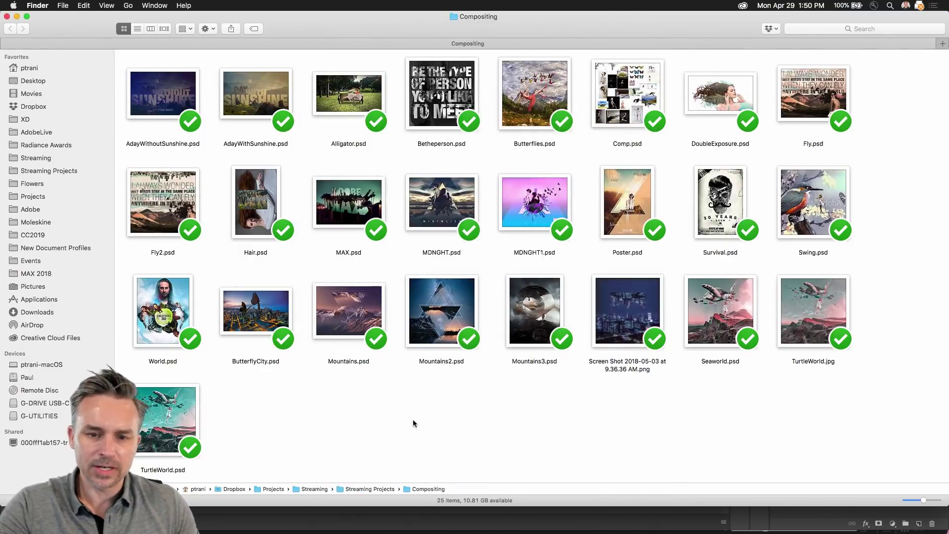
left_click(7, 17)
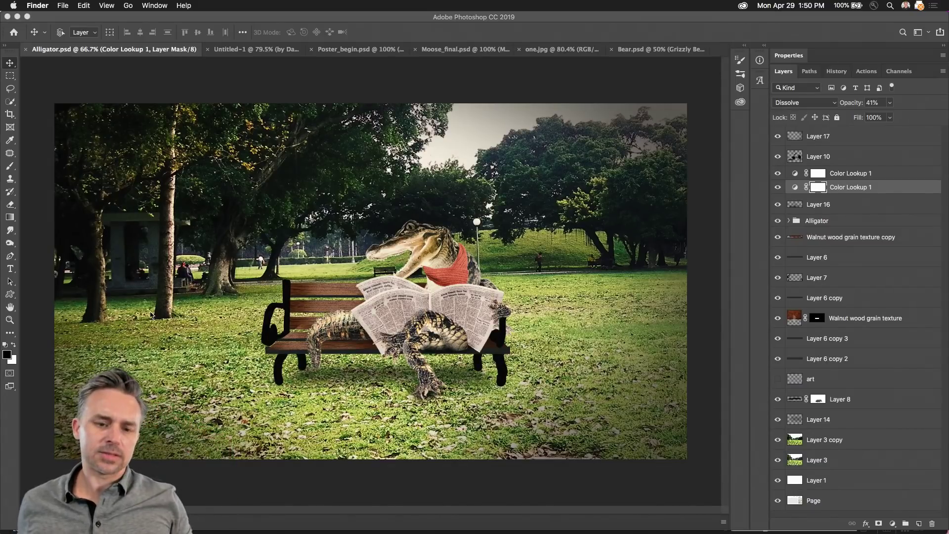
Step: Bring Adobe Bridge back to the front from the Dock
mouse_move(554, 529)
left_click(740, 519)
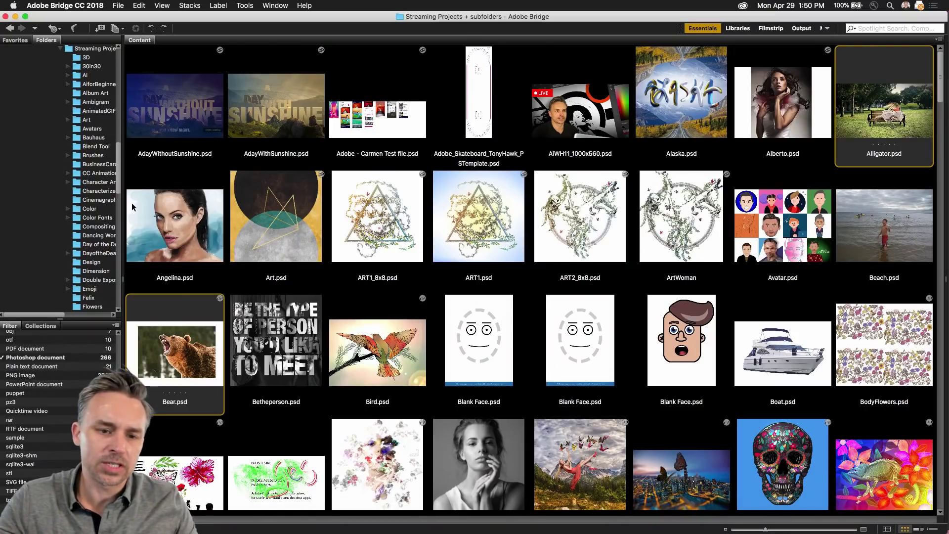
Step: Collapse and restore Bridge's side panels, then select ButterflyCity, AdayWithSunshine and AdayWithoutSunshine thumbnails
left_click_drag(121, 200, 1, 184)
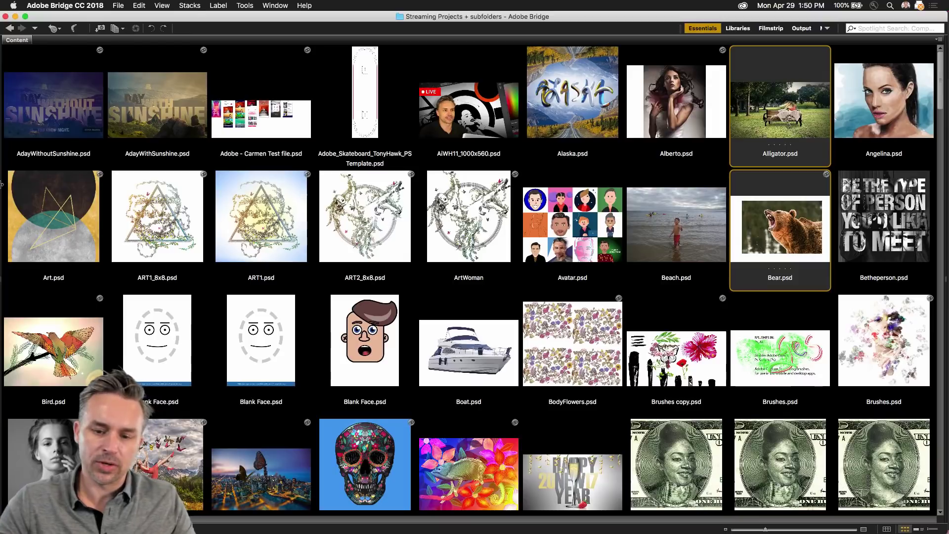
left_click_drag(2, 184, 96, 202)
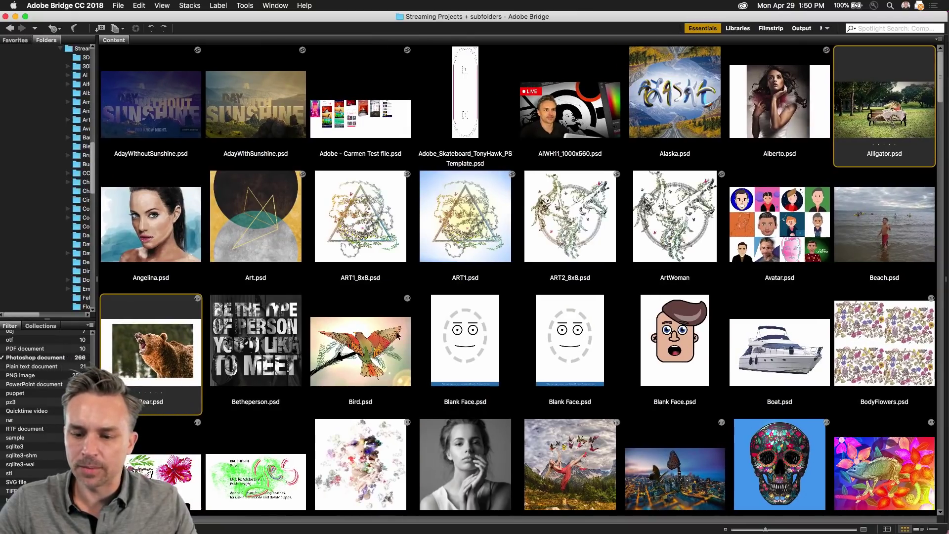
left_click(667, 489)
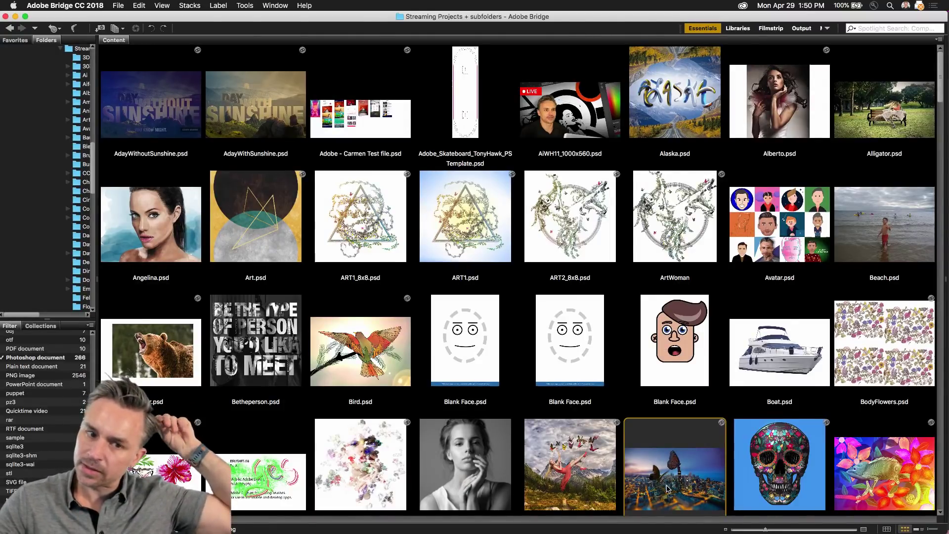
left_click(270, 117)
left_click(161, 106)
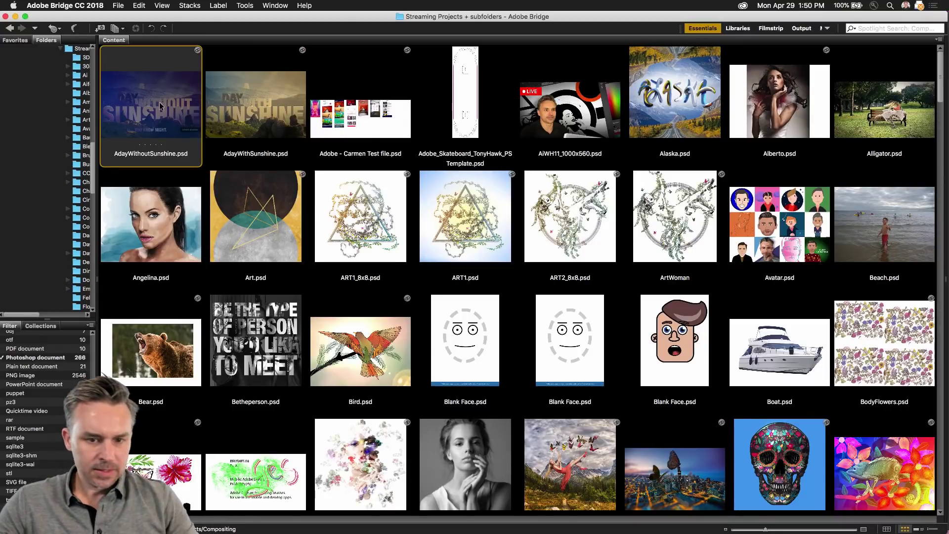
Step: Scroll down the content grid and minimize Bridge to return to Photoshop
scroll(231, 216, "down", 5)
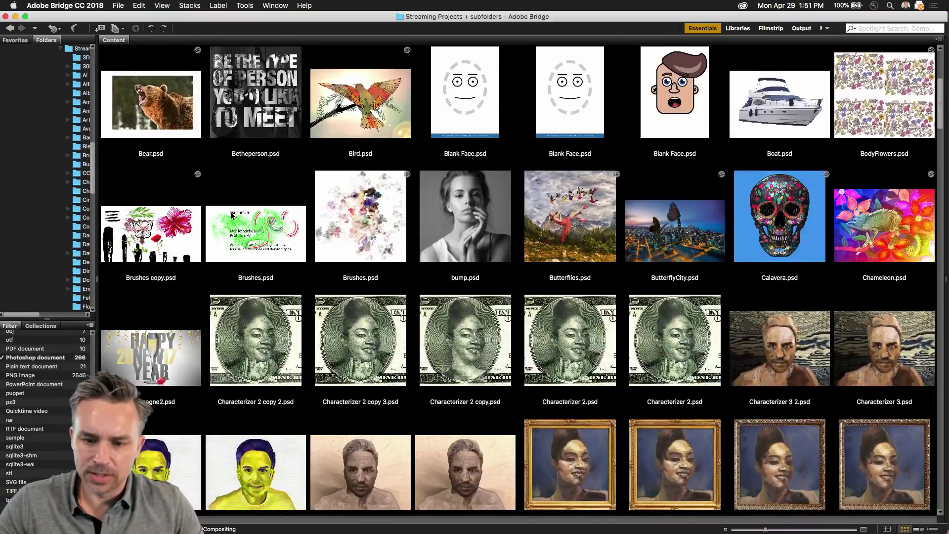
scroll(232, 216, "down", 15)
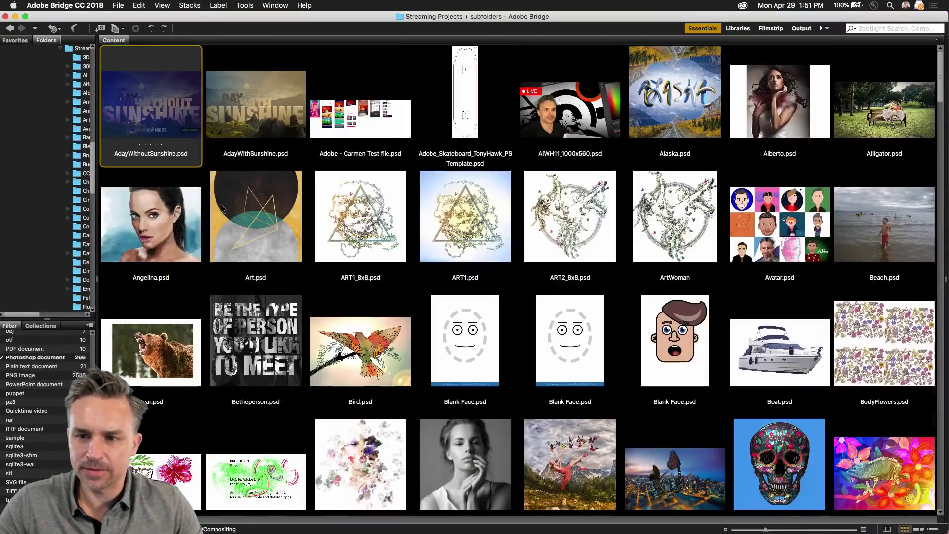
left_click(15, 16)
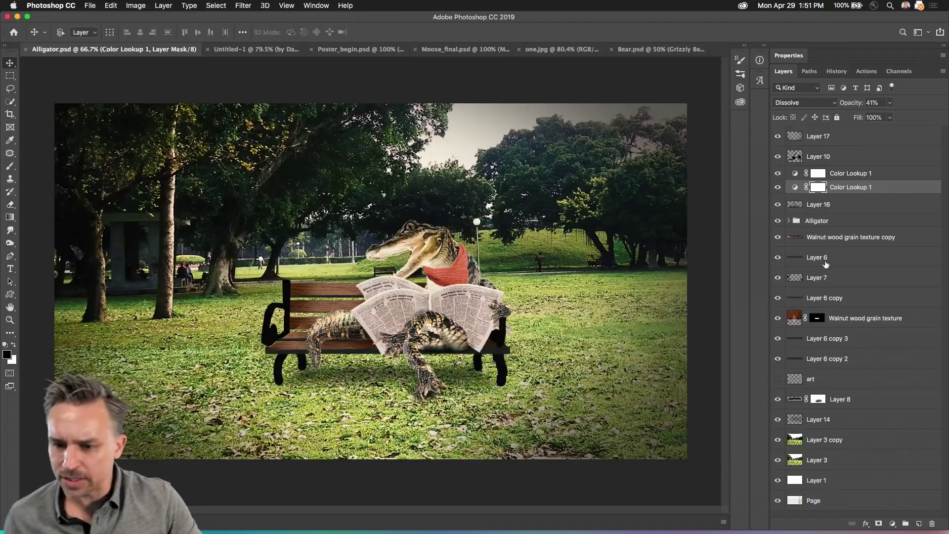
Step: Select Layer 14 in the alligator scene and close Alligator.psd
left_click(863, 424)
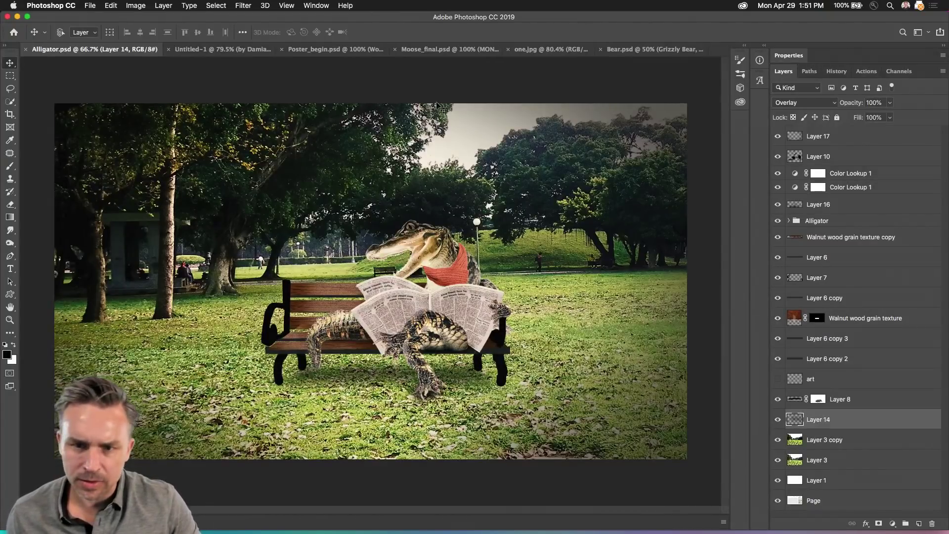
mouse_move(207, 532)
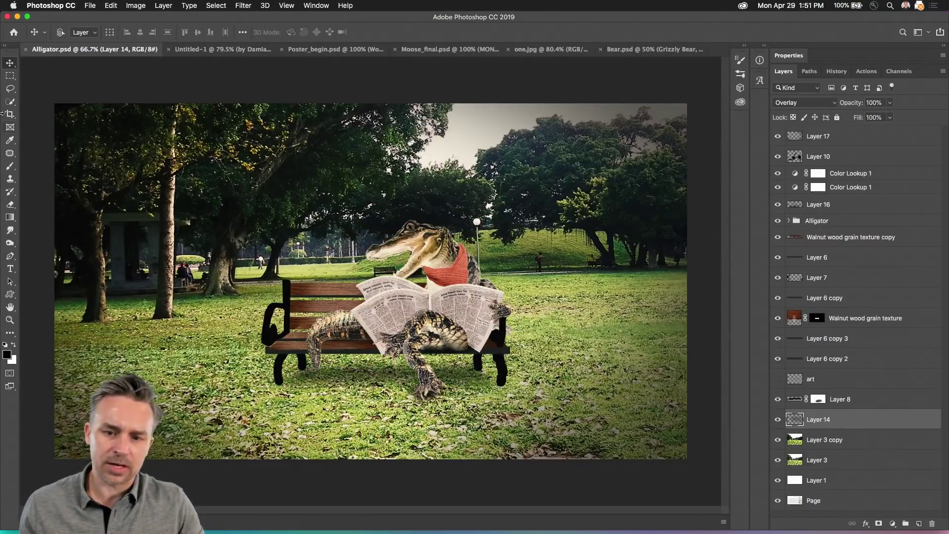
left_click(28, 50)
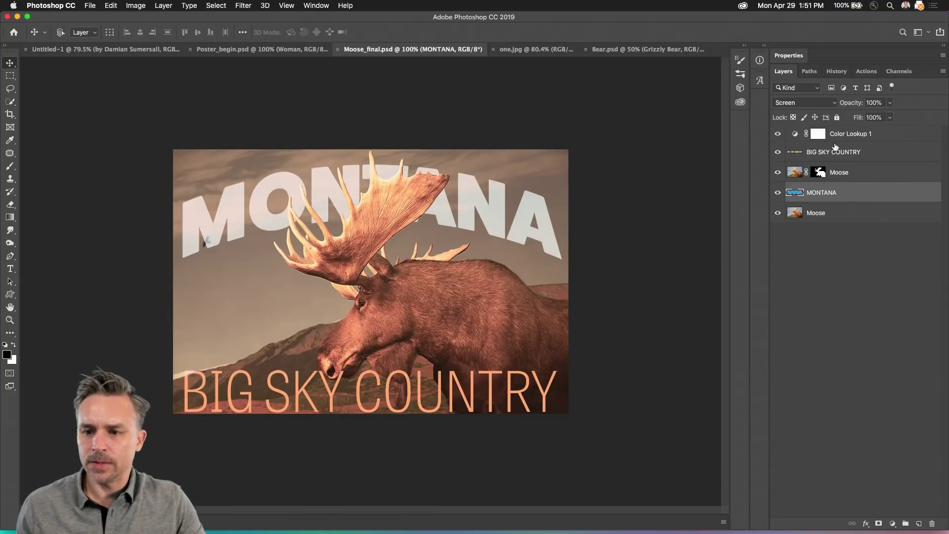
Step: Select the Color Lookup 1 and BIG SKY COUNTRY layers, then bring Bear.psd forward
left_click(836, 141)
left_click(854, 153)
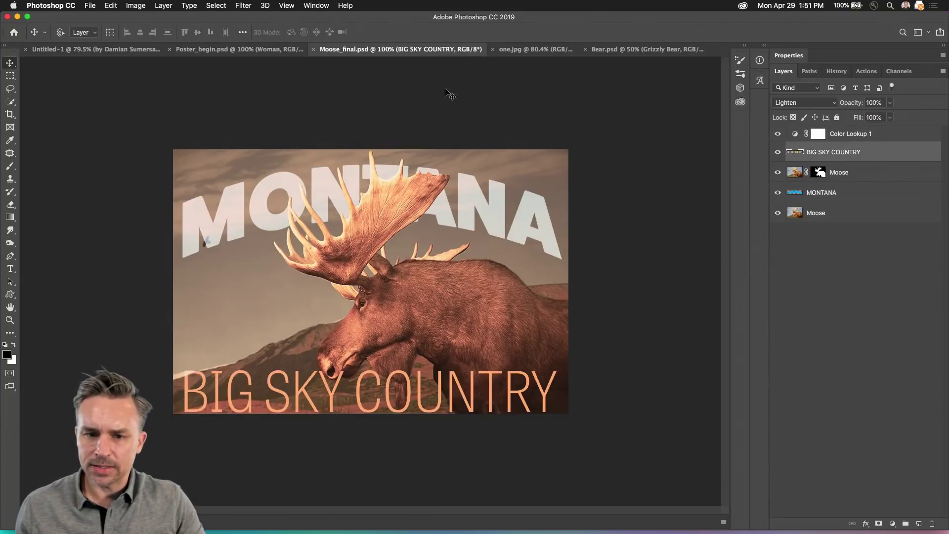
left_click(515, 54)
left_click(635, 51)
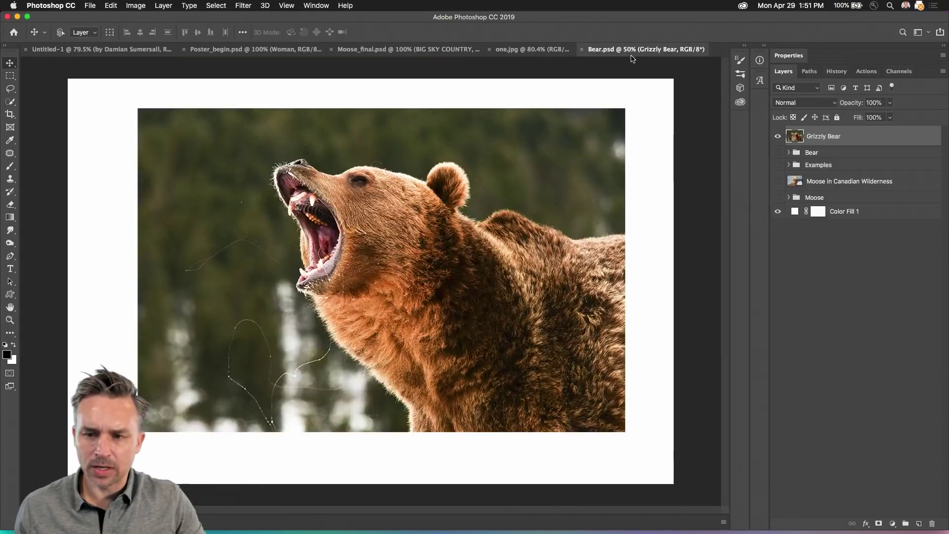
Step: Toggle the Grizzly Bear and Bear group visibility, ending with both hidden to reveal the moose
left_click(777, 137)
left_click(778, 153)
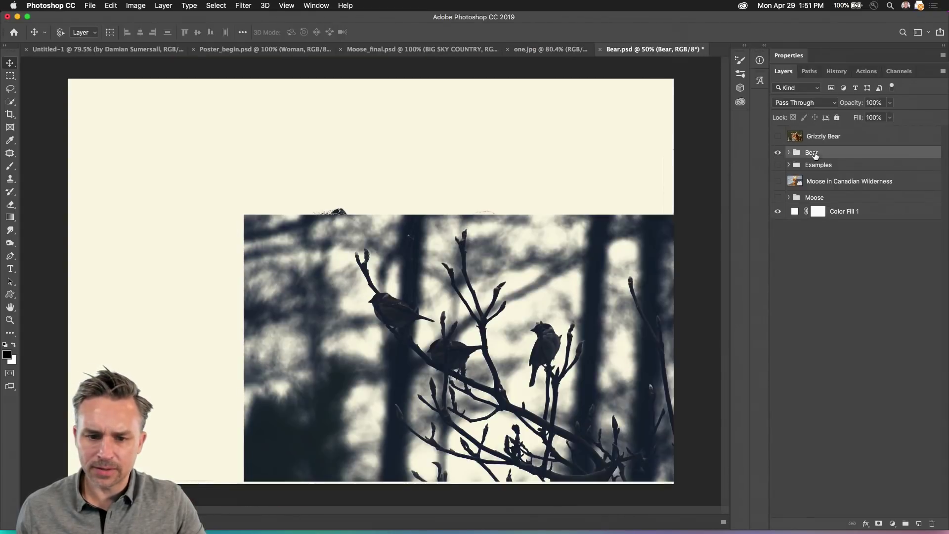
left_click(778, 166)
left_click_drag(779, 180, 771, 212)
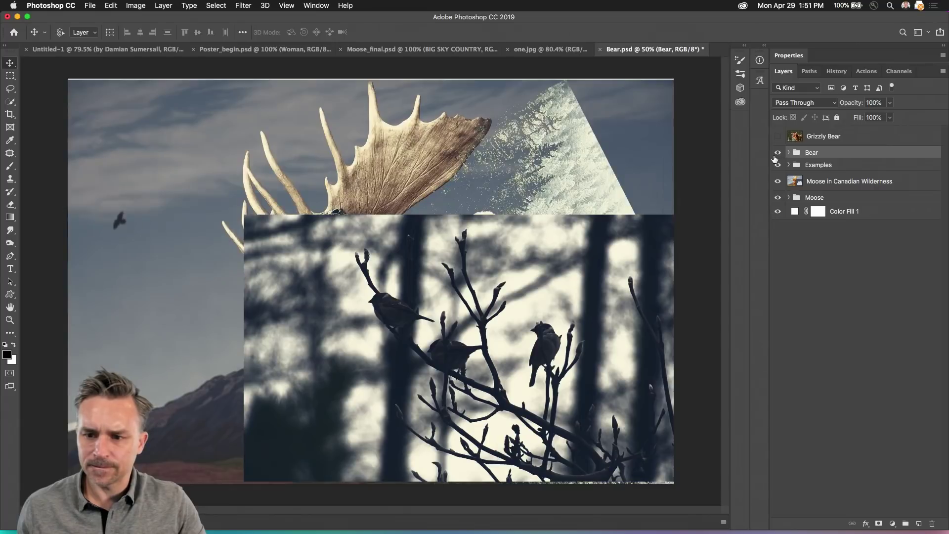
left_click(778, 137)
left_click_drag(778, 139, 778, 154)
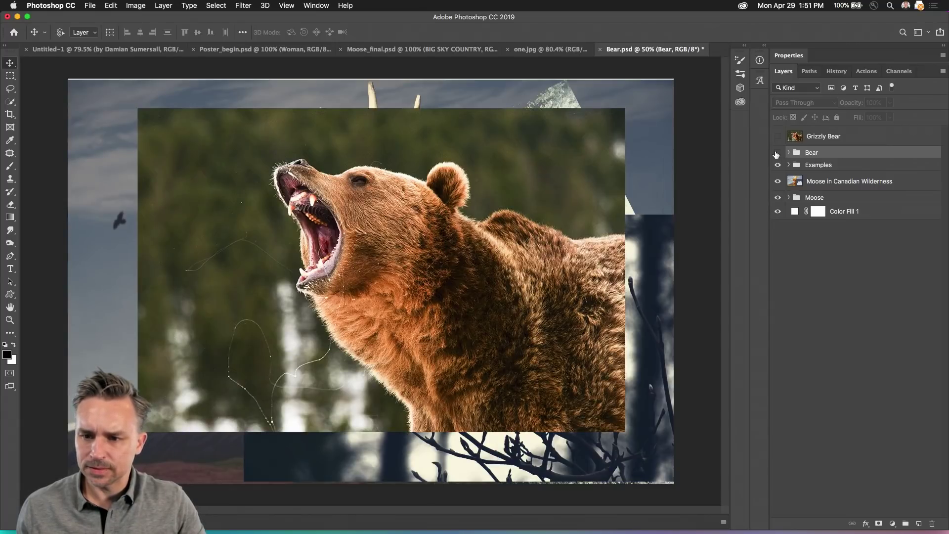
left_click(789, 152)
left_click(777, 152)
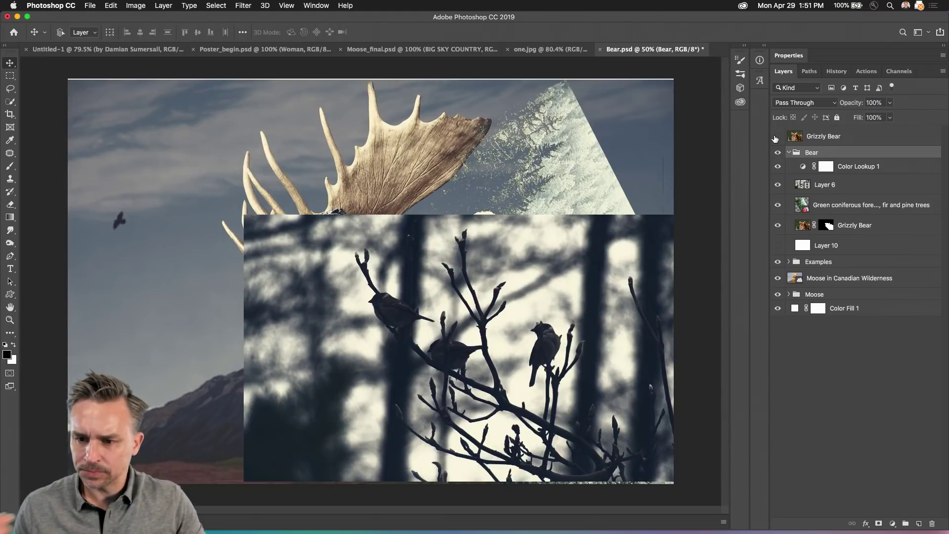
left_click(777, 153)
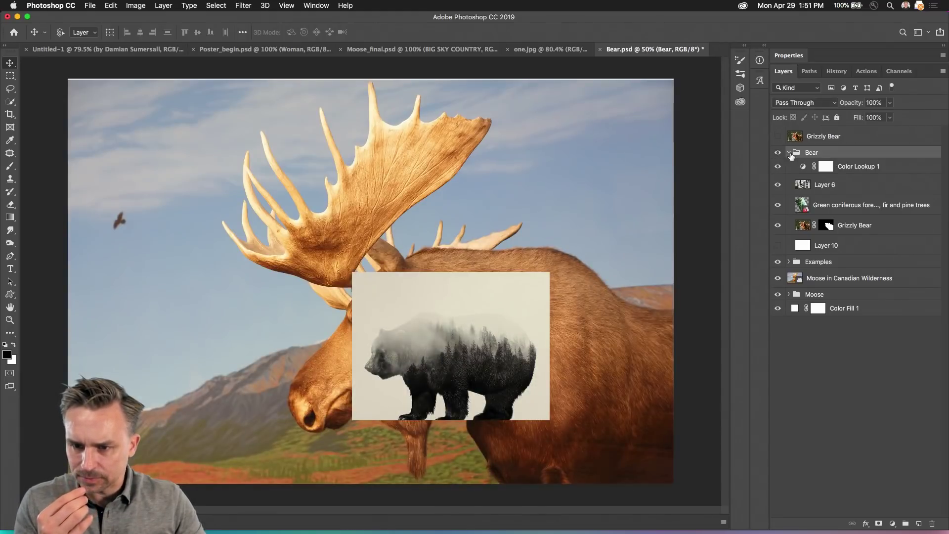
left_click(777, 153)
left_click(789, 152)
left_click(778, 153)
Step: Hide the Examples group and Moose in Canadian Wilderness layer, then select the Moose group
left_click(791, 165)
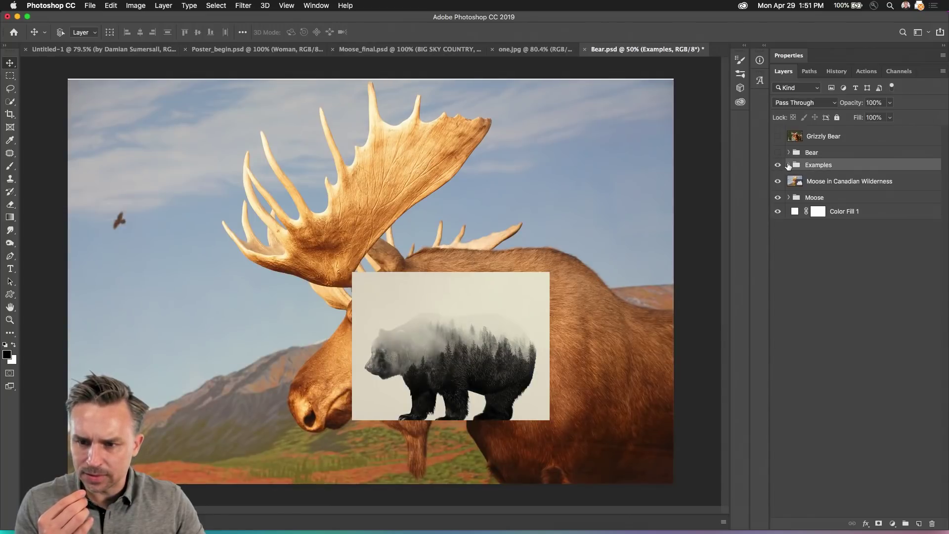
left_click(789, 165)
left_click(789, 164)
left_click(777, 165)
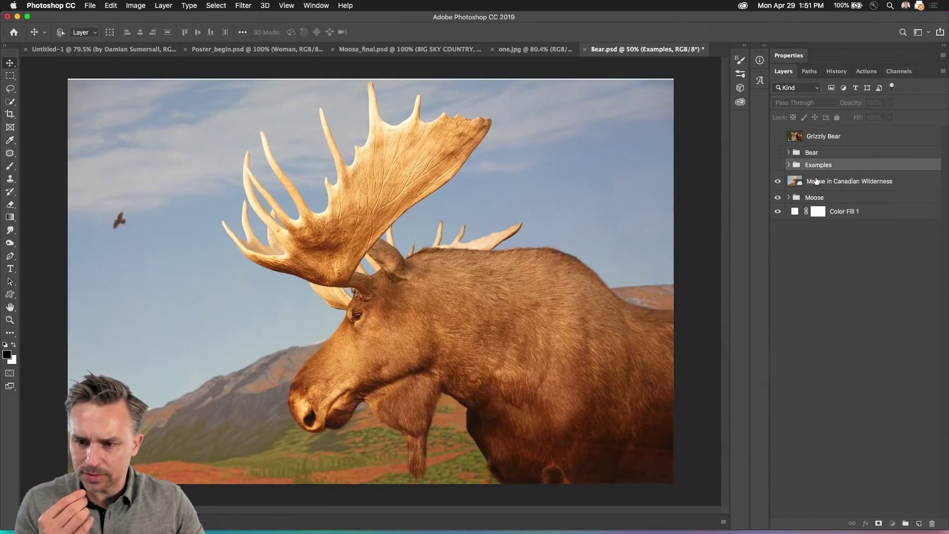
left_click(801, 181)
left_click(778, 181)
left_click(821, 197)
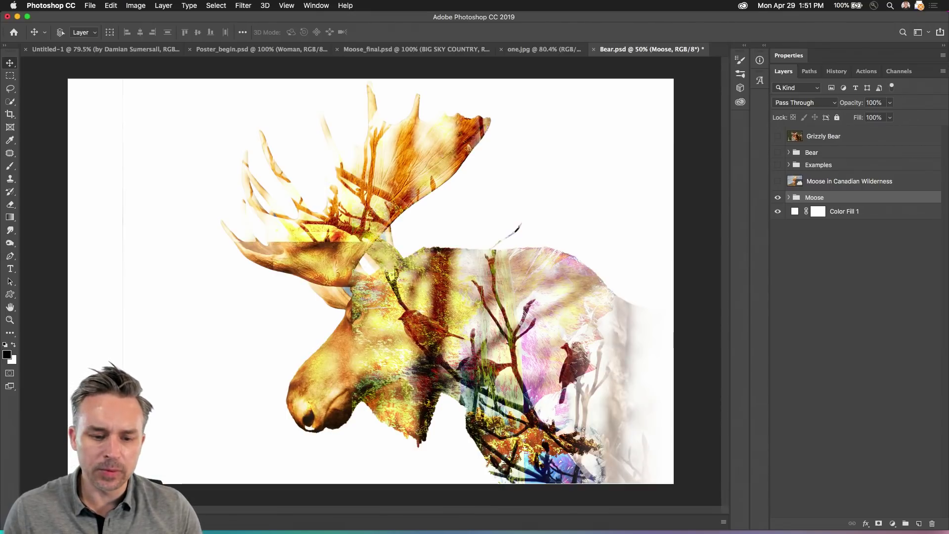
Step: Expand and resize the Timeline, play and stop the moose animation twice, then close Bear.psd
double_click(36, 522)
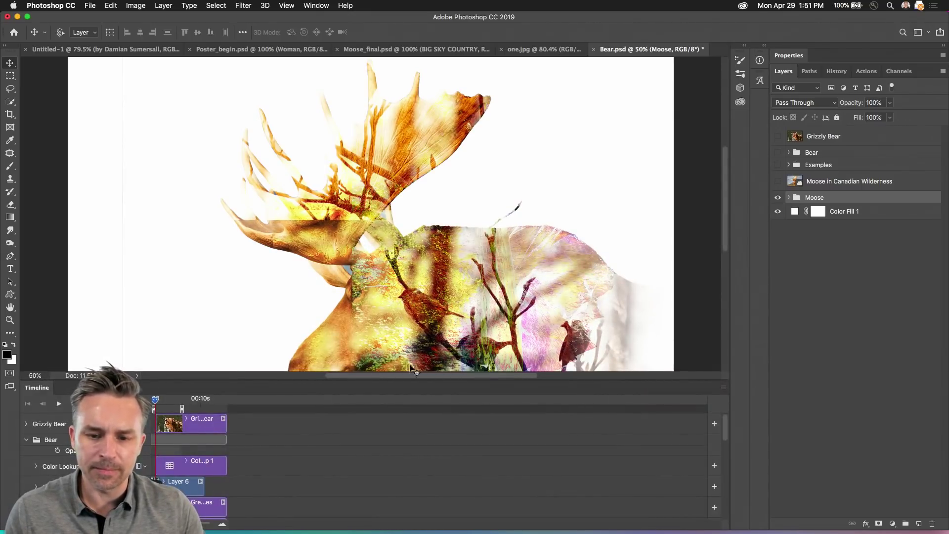
left_click_drag(404, 381, 394, 439)
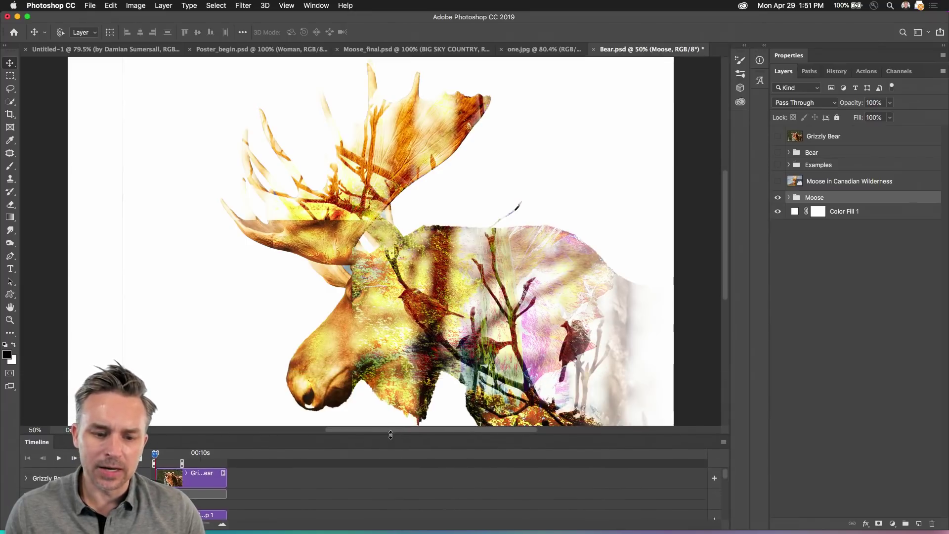
left_click(59, 459)
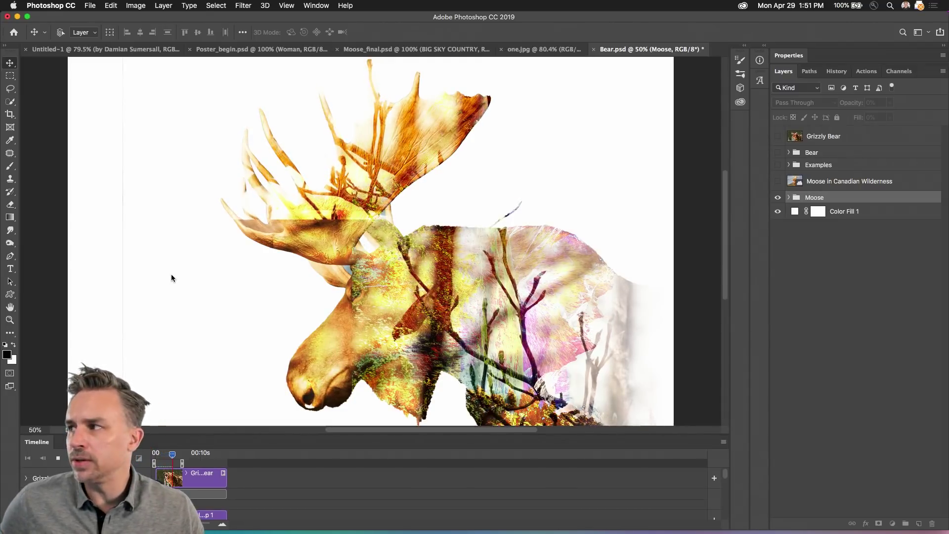
key("space")
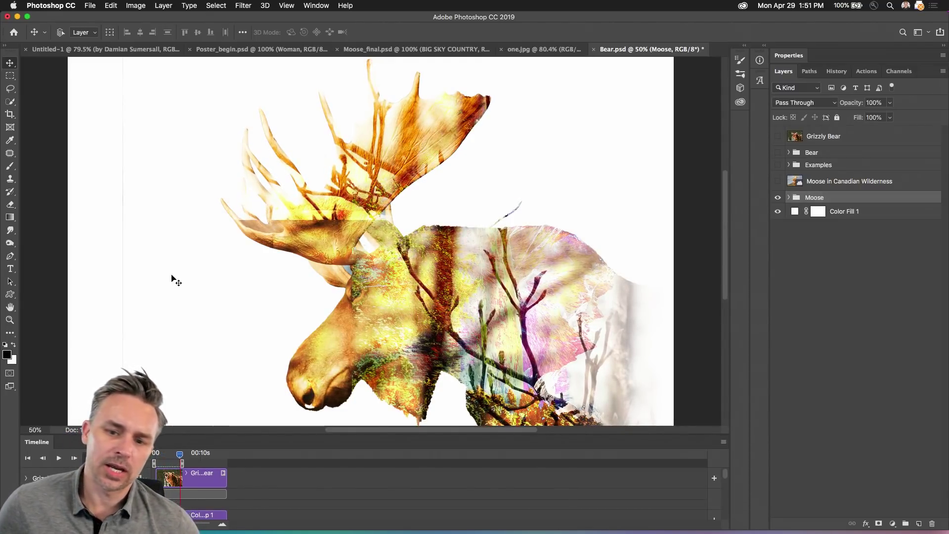
left_click(58, 458)
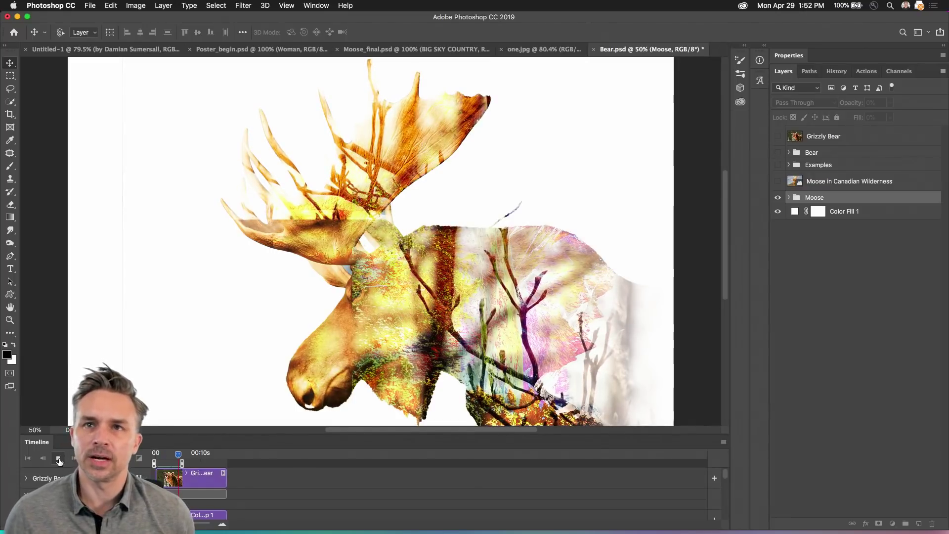
left_click(58, 458)
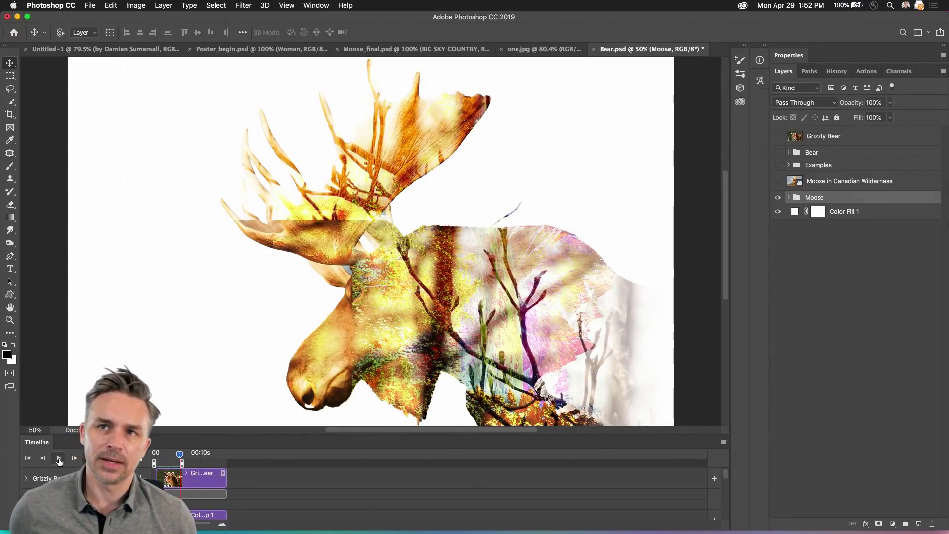
left_click(593, 49)
Step: Discard the Bear.psd changes, collapse the timeline, and close one.jpg
left_click(434, 185)
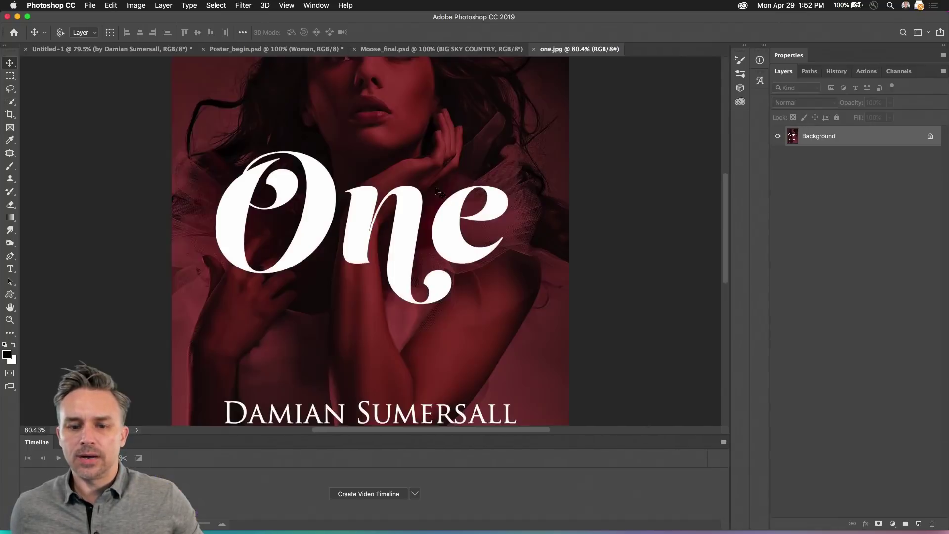
double_click(370, 448)
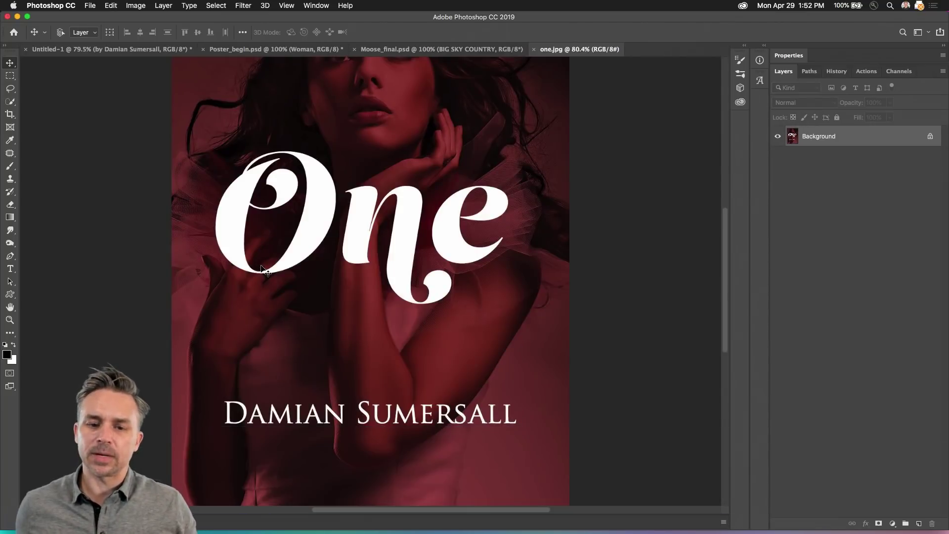
left_click(400, 48)
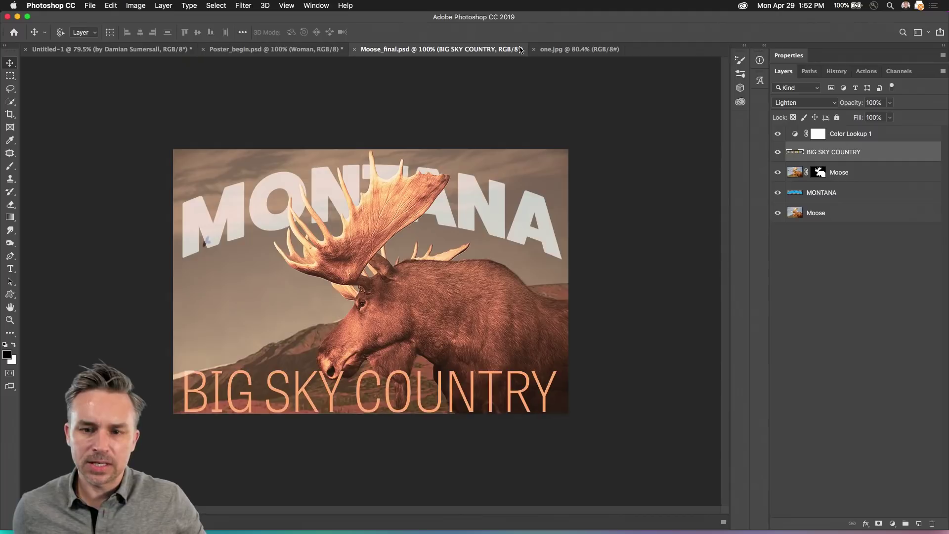
left_click(537, 51)
left_click(533, 51)
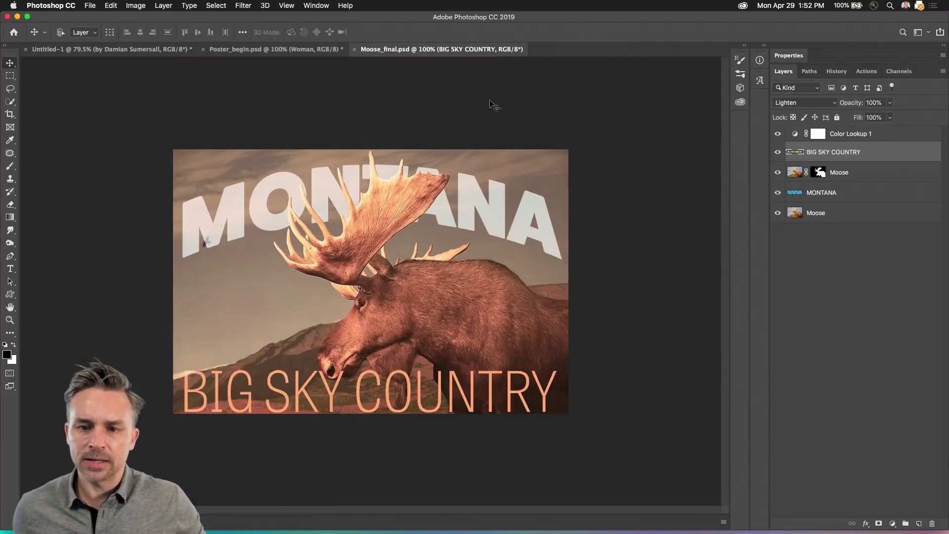
key("ctrl+shift+Tab")
left_click(379, 49)
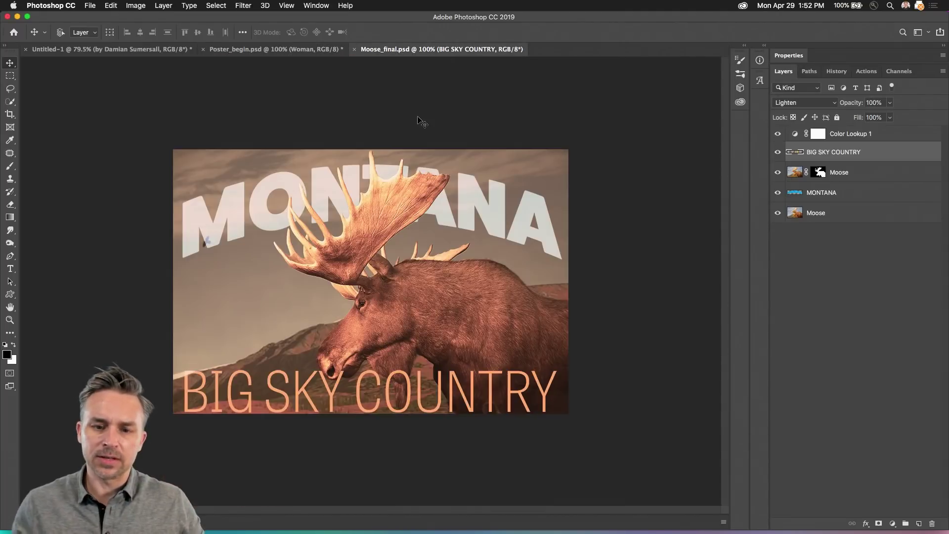
Step: Zoom in on Moose_final.psd and hide the Color Lookup 1 tint, selecting BIG SKY COUNTRY
key("super+0")
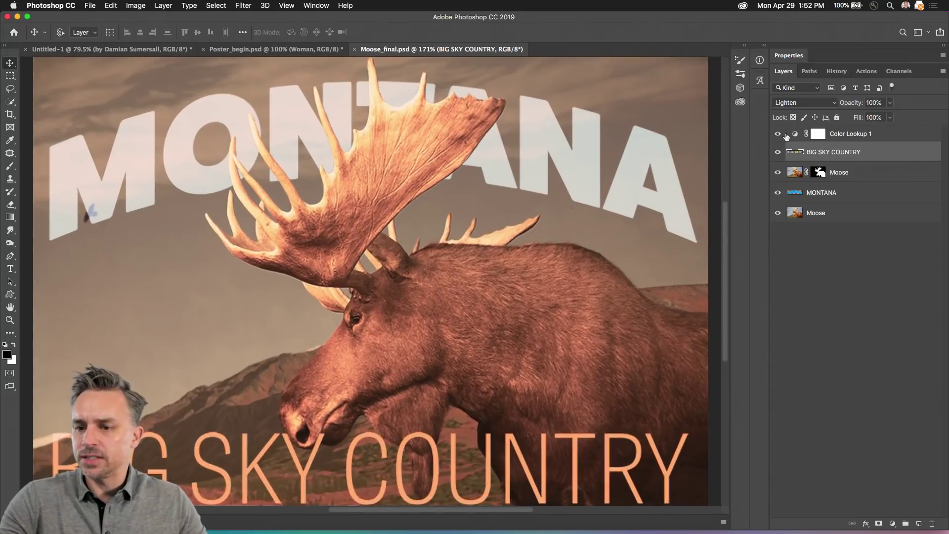
left_click(848, 140)
left_click(778, 134)
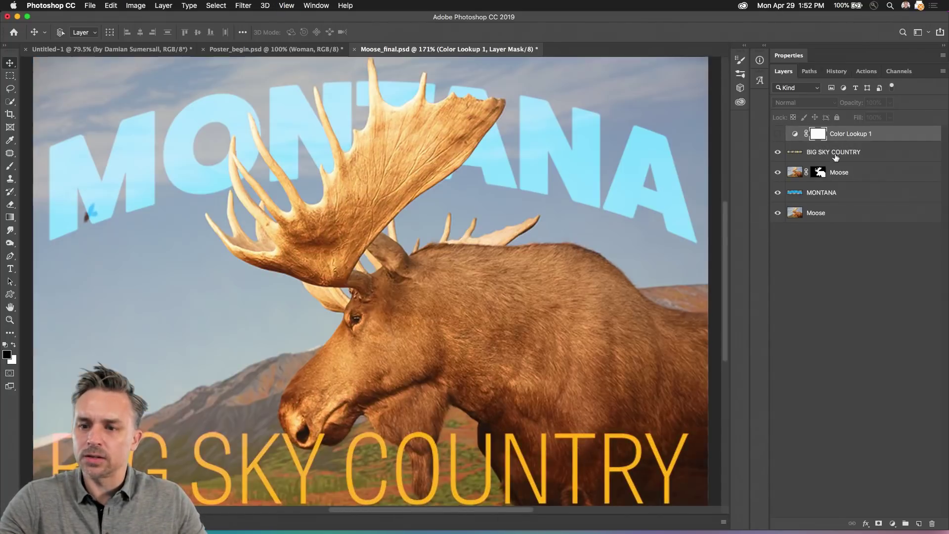
left_click(860, 153)
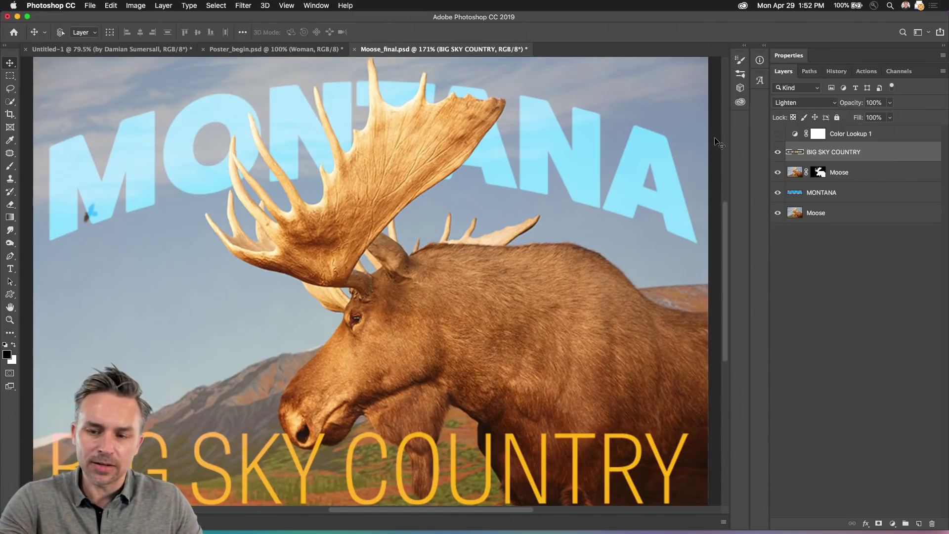
Step: Undock the Layers panel into an enlarged floating panel
left_click_drag(946, 521, 946, 438)
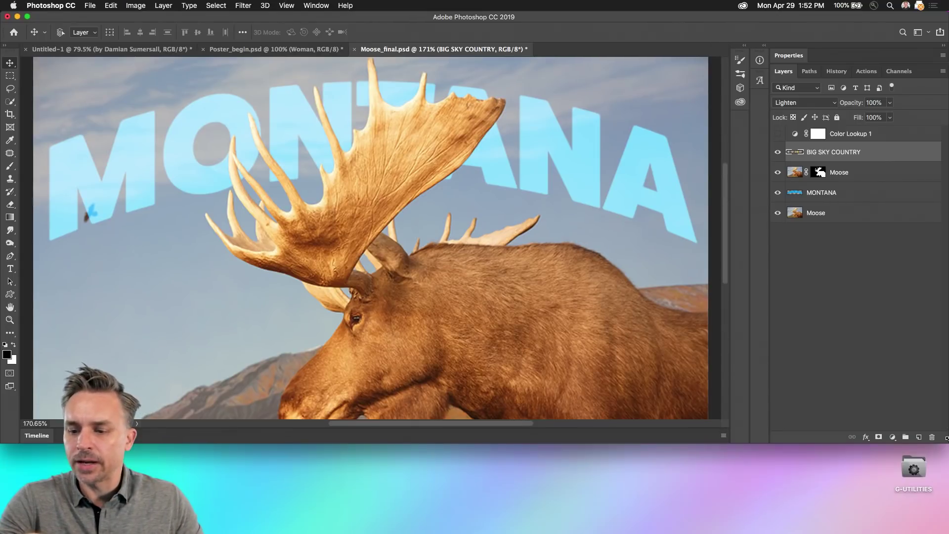
left_click(893, 437)
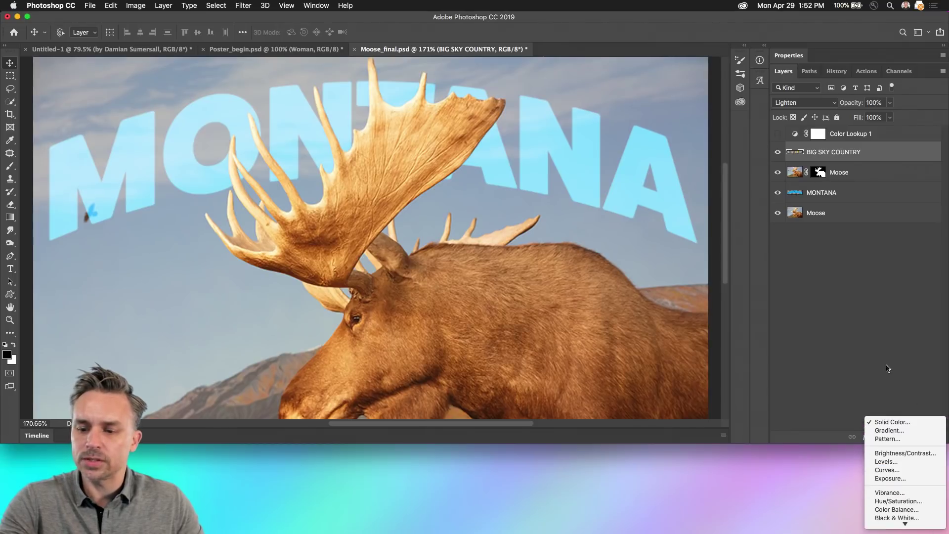
left_click(925, 437)
left_click_drag(946, 438, 947, 529)
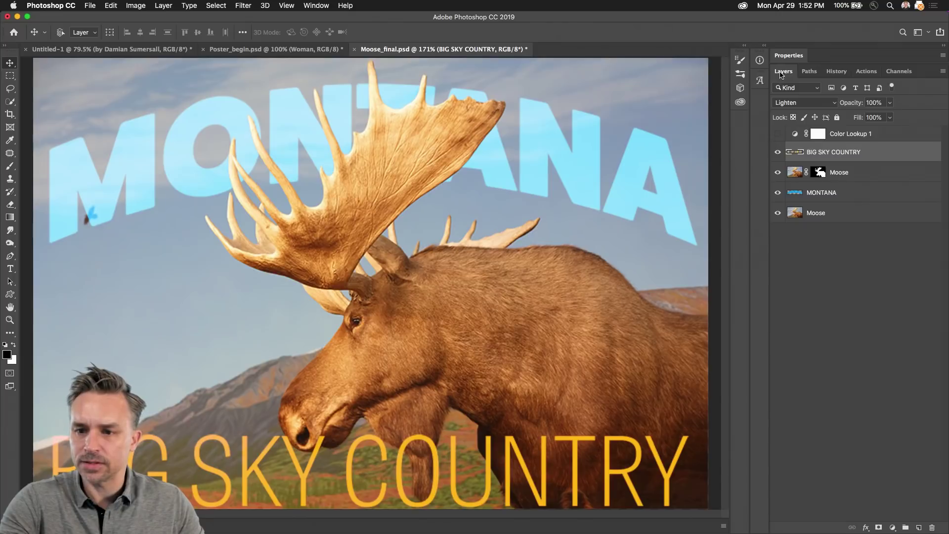
left_click_drag(784, 71, 552, 63)
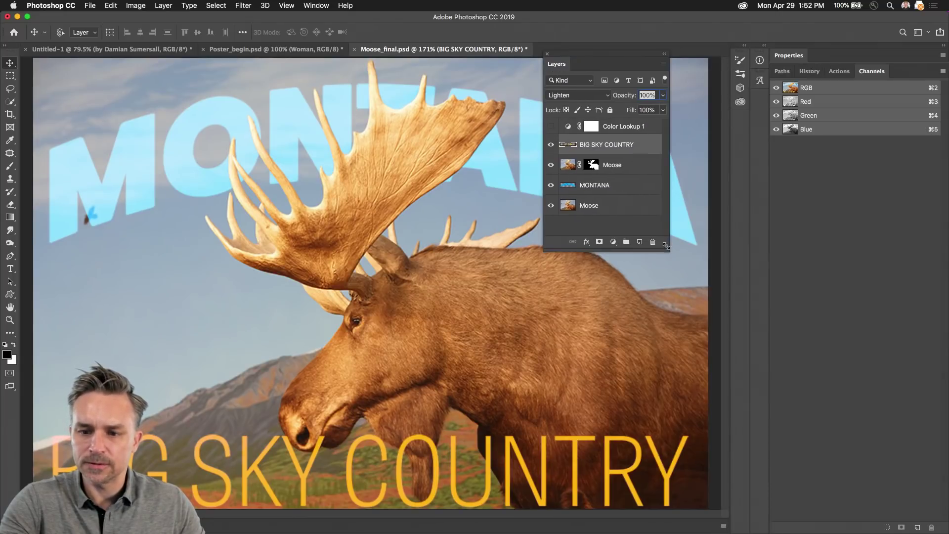
left_click_drag(666, 246, 702, 309)
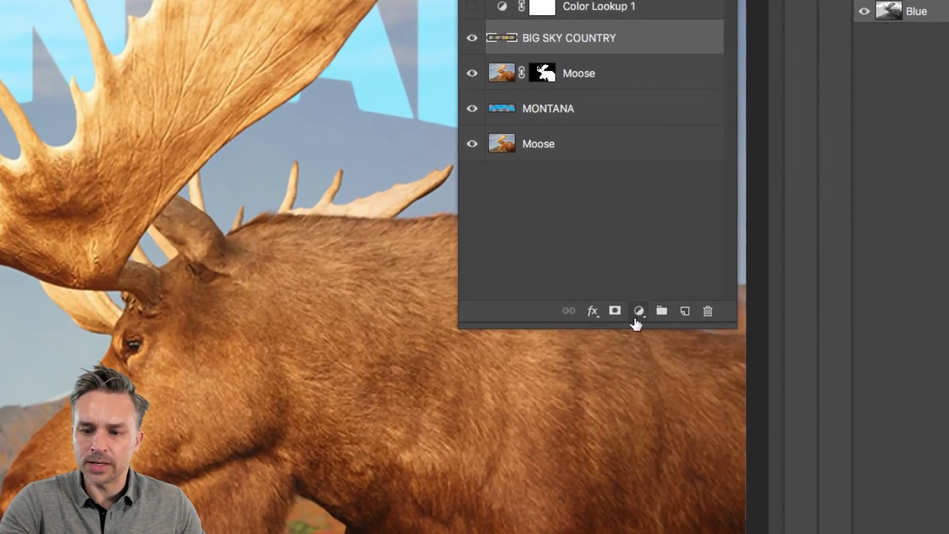
left_click(646, 301)
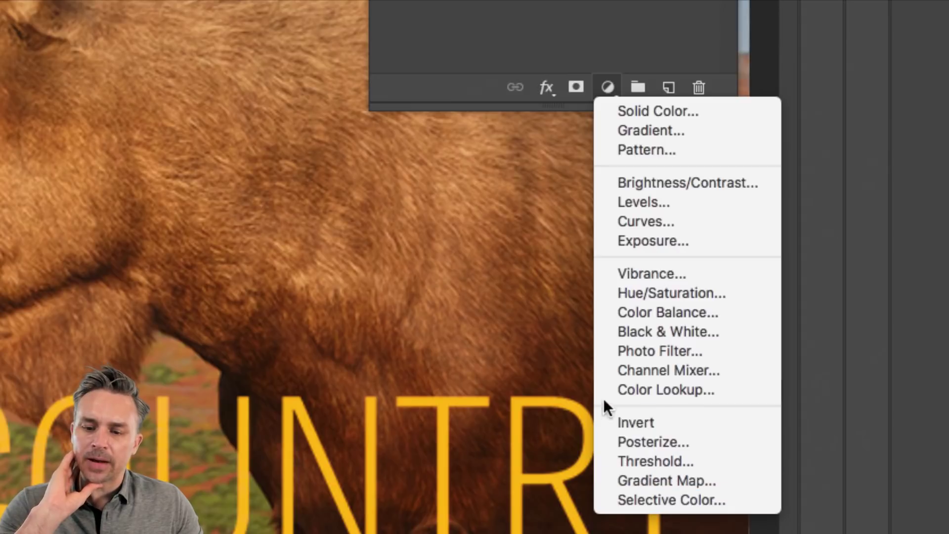
Step: Add a Gradient Map adjustment layer and try the pink, copper and sepia presets
left_click(658, 481)
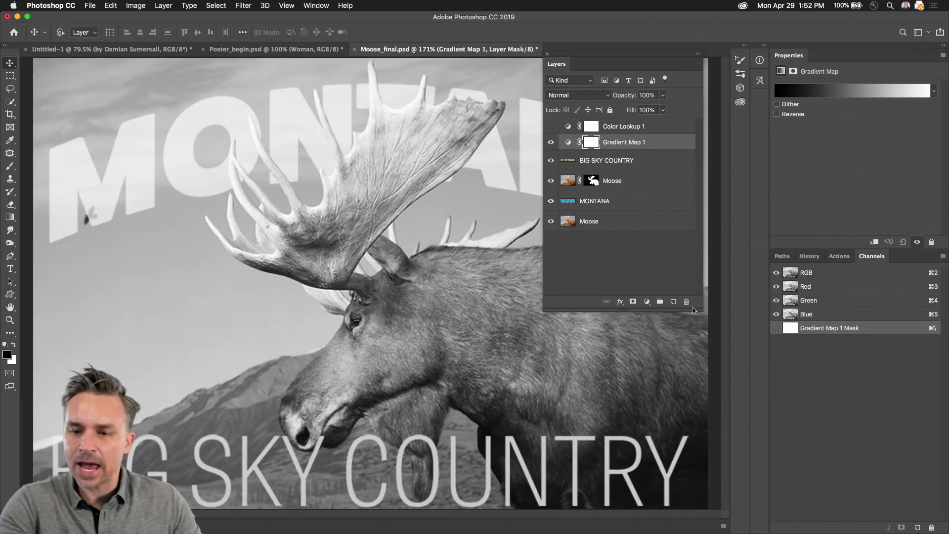
left_click(934, 91)
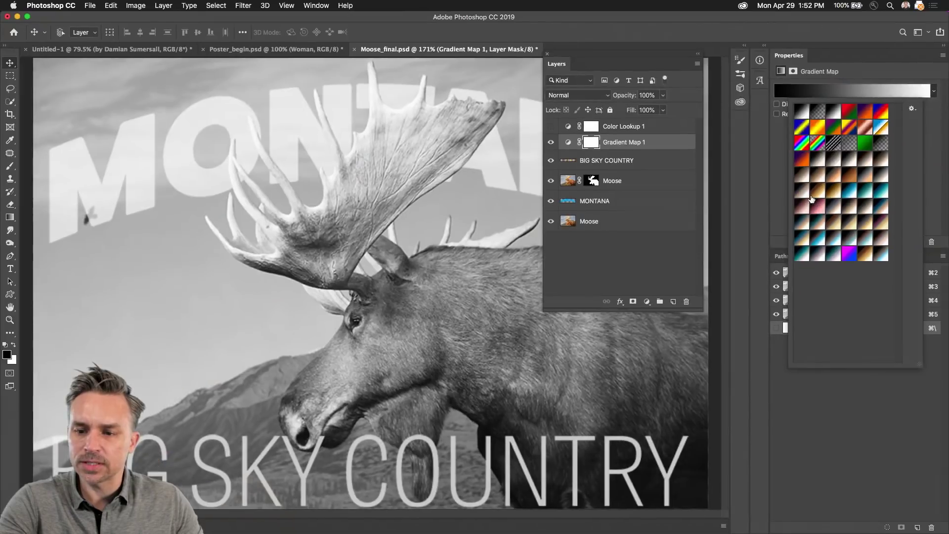
left_click(771, 199)
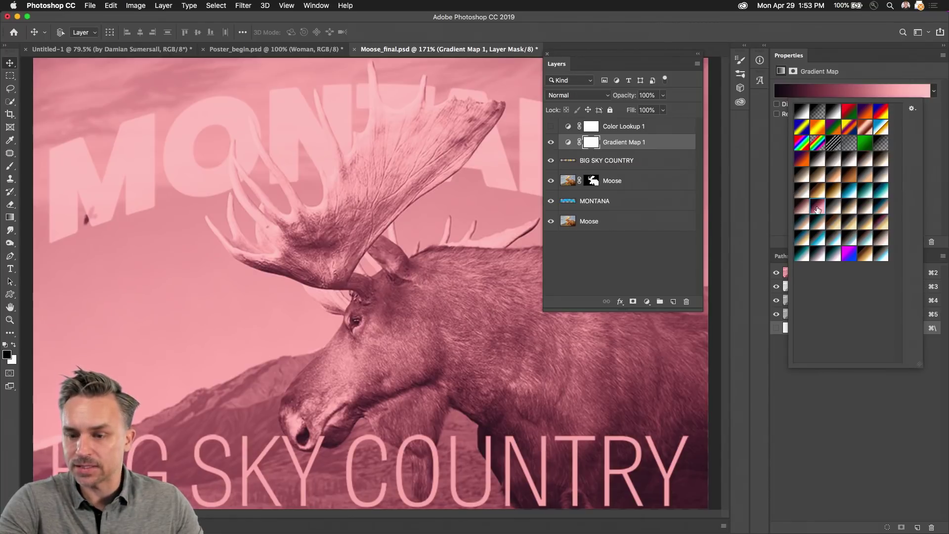
left_click(834, 192)
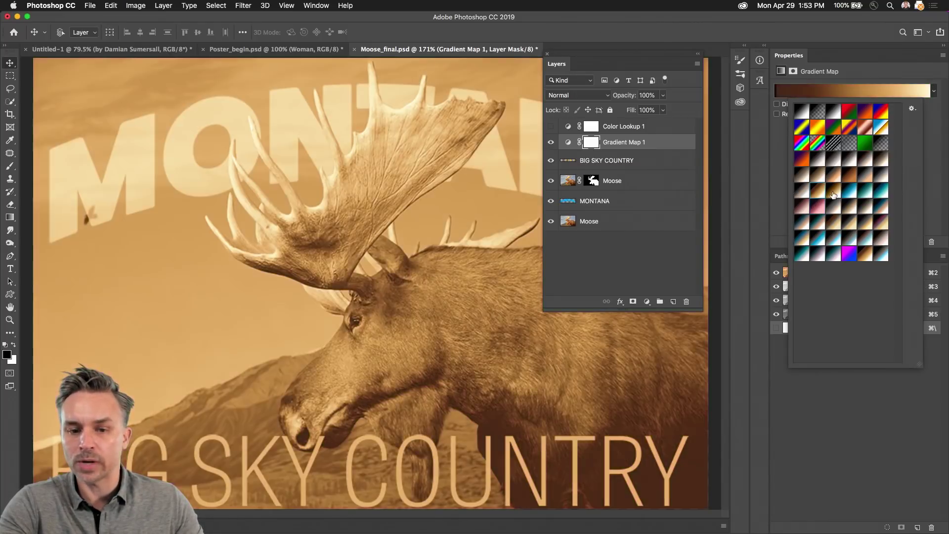
left_click(835, 206)
Step: Compare more gradient presets, settle on the cyan-blue one, and redock the Layers panel
left_click(849, 191)
left_click(848, 207)
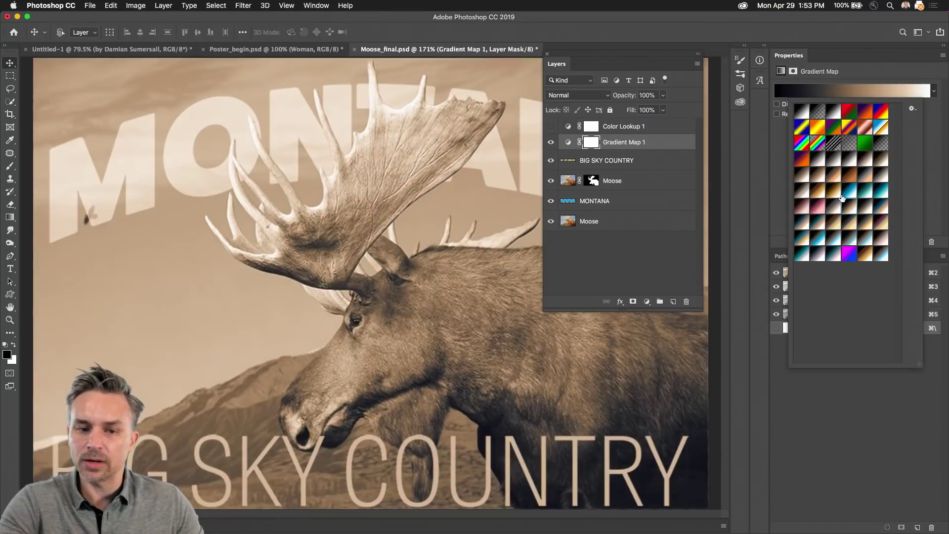
left_click(848, 191)
left_click(849, 208)
left_click(853, 236)
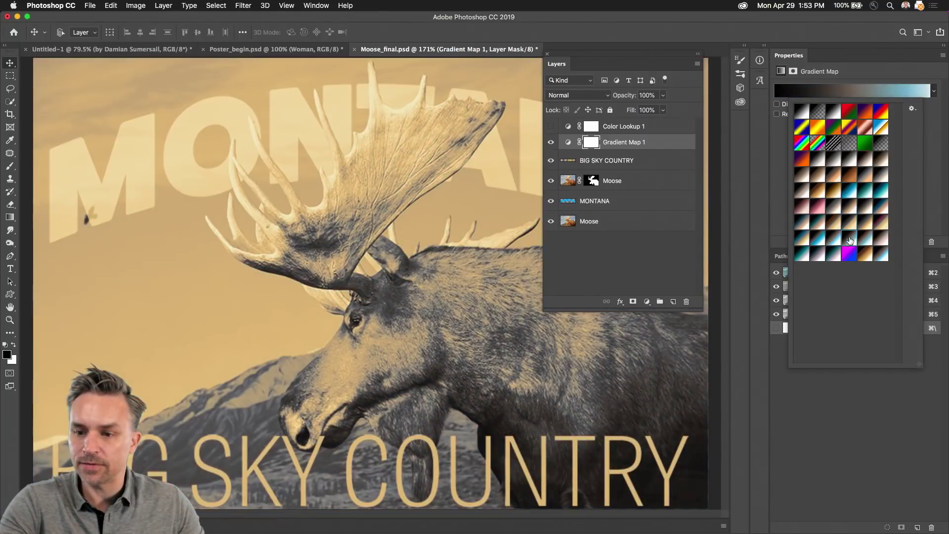
left_click(835, 239)
left_click(836, 255)
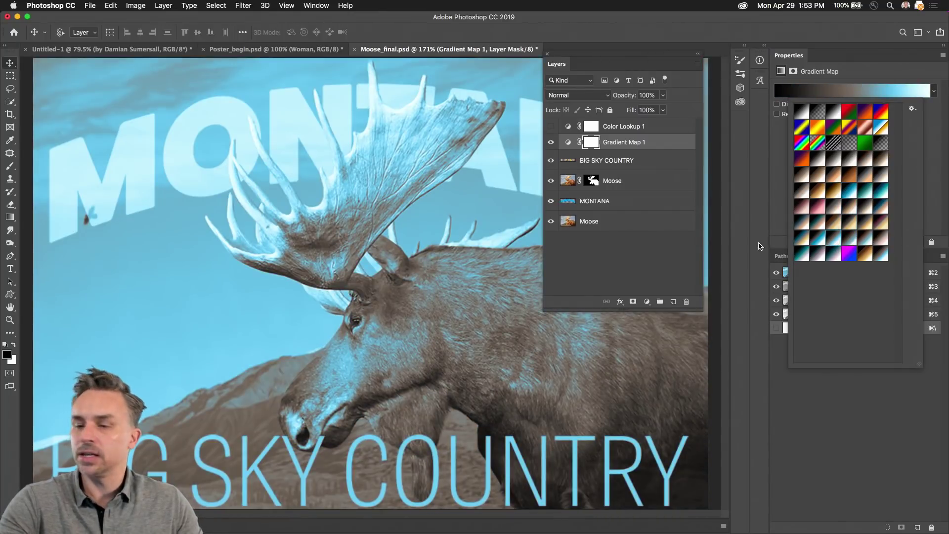
left_click_drag(557, 64, 808, 264)
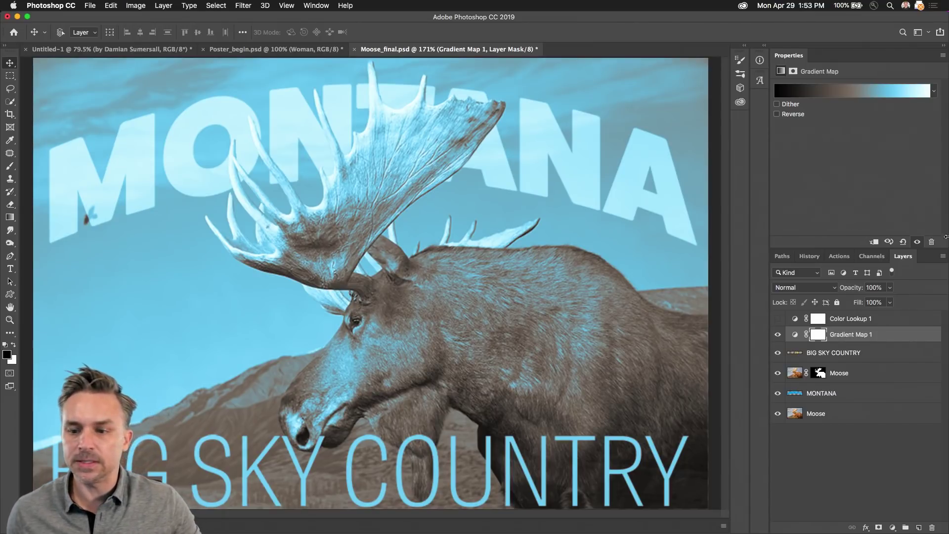
Step: Hide Gradient Map 1, then add and delete a Channel Mixer adjustment layer
left_click(778, 337)
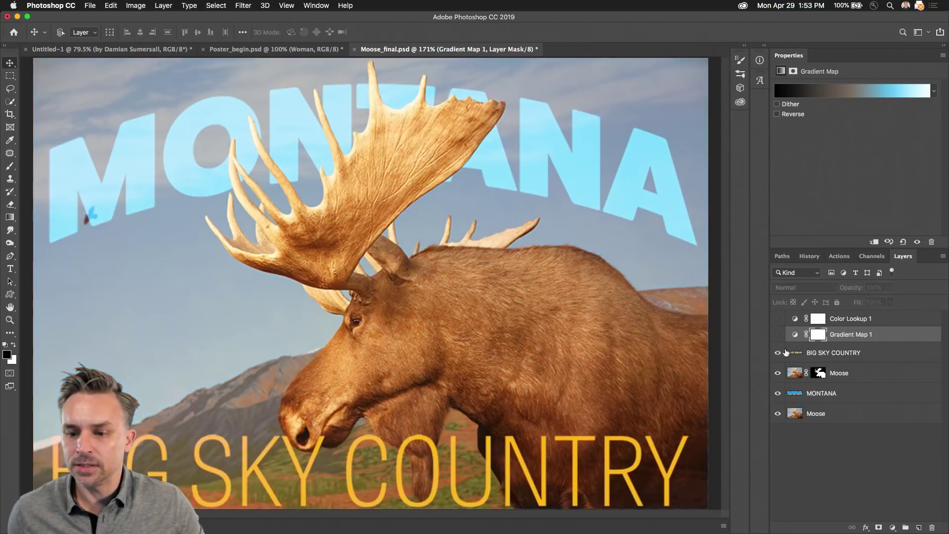
left_click(893, 528)
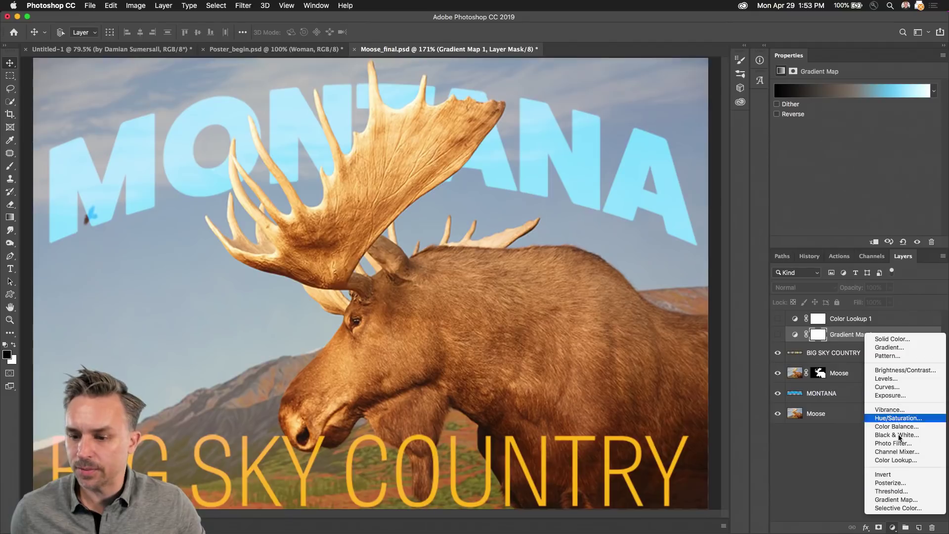
left_click(897, 451)
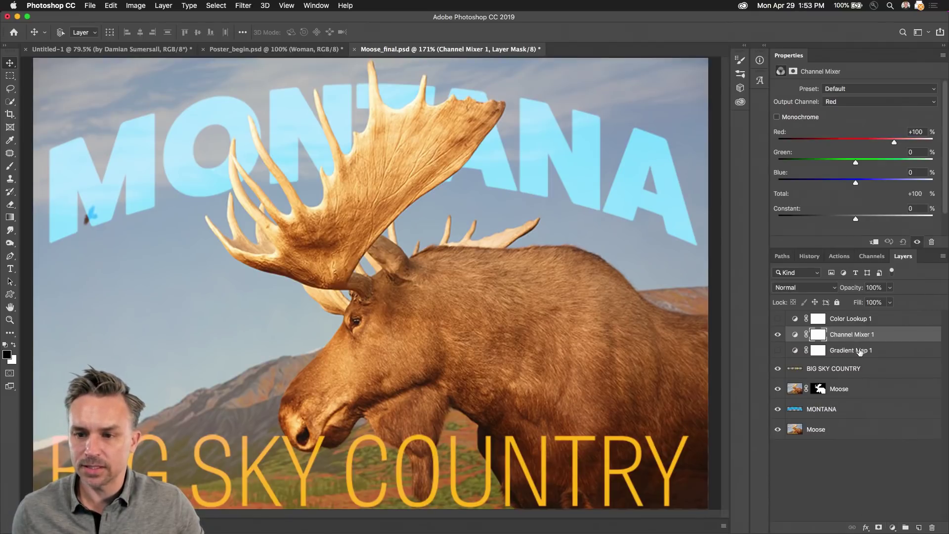
left_click_drag(818, 334, 931, 528)
left_click(932, 528)
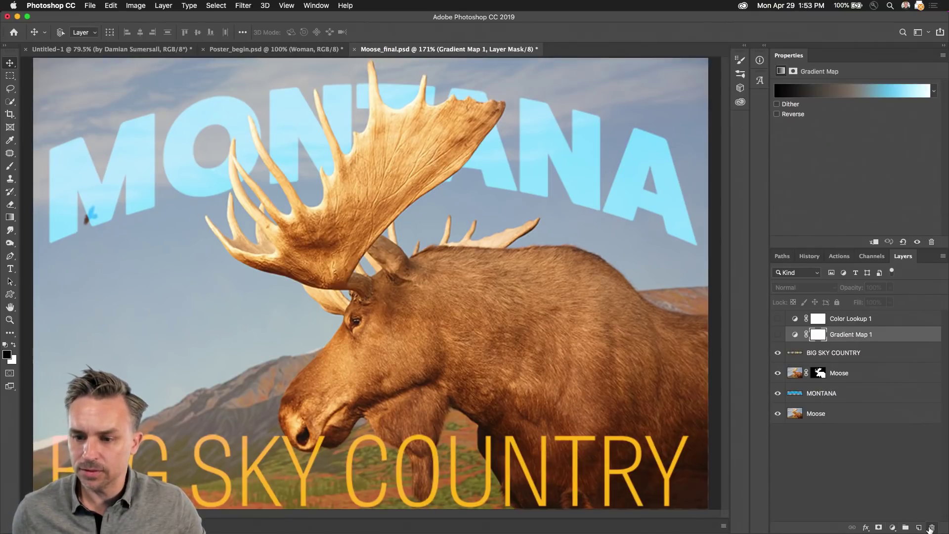
Step: Add a Color Lookup layer, trying 2Strip, FallColors and filmstock_50 before settling on EdgyAmber.3DL
left_click(892, 528)
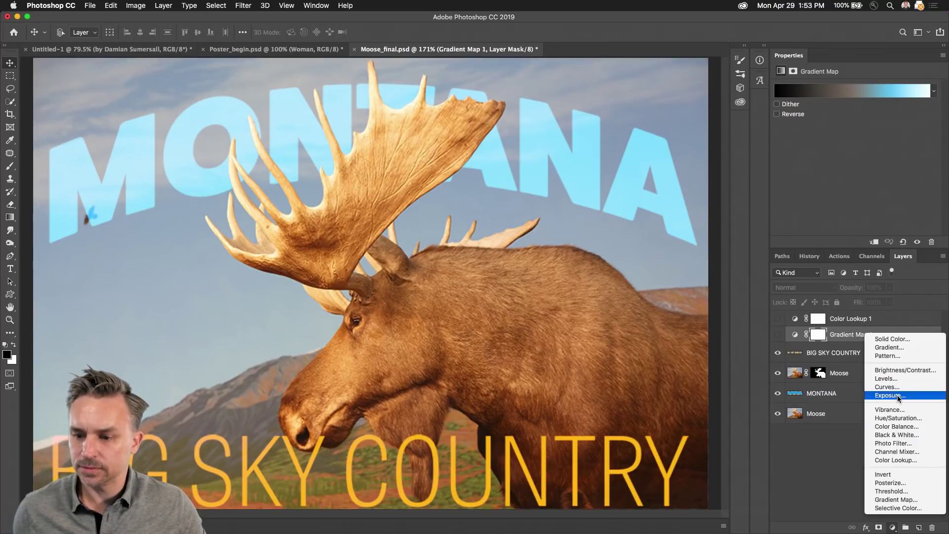
left_click(917, 460)
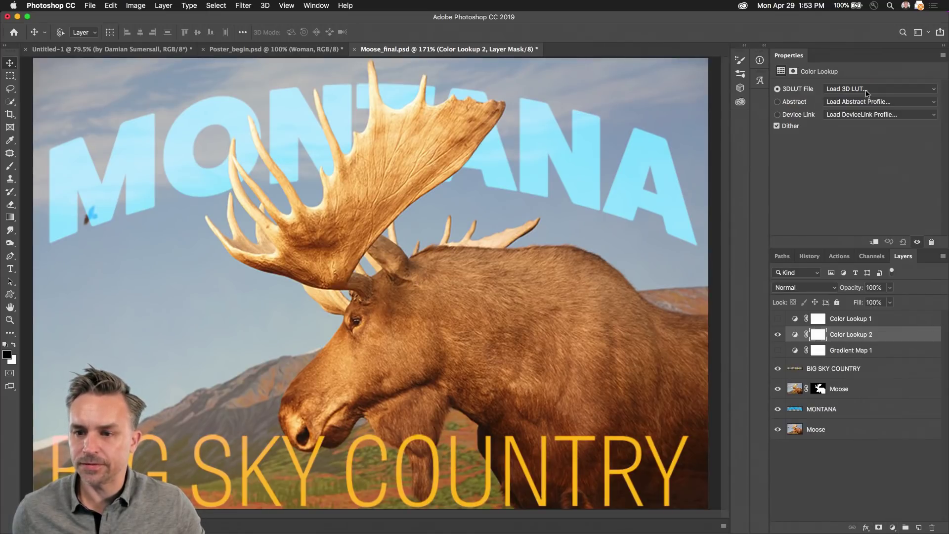
left_click(934, 91)
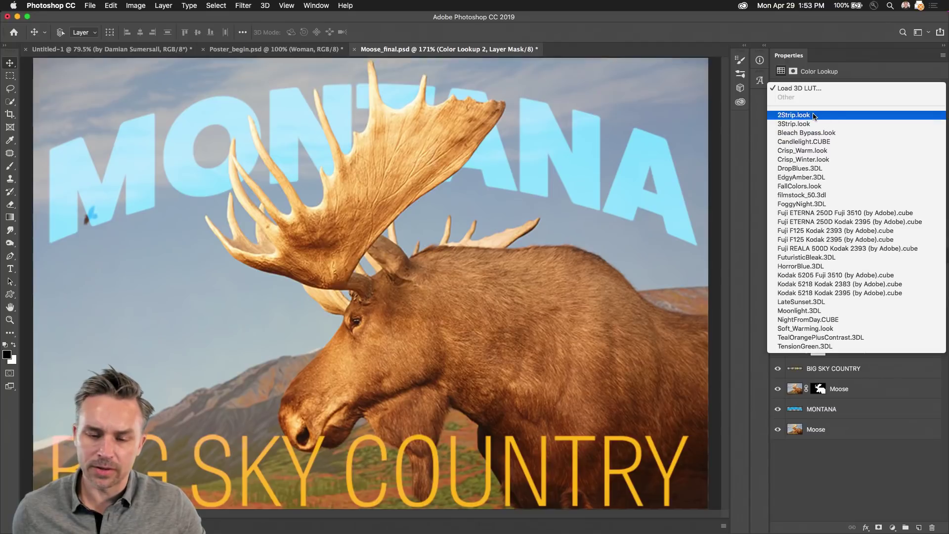
left_click(814, 115)
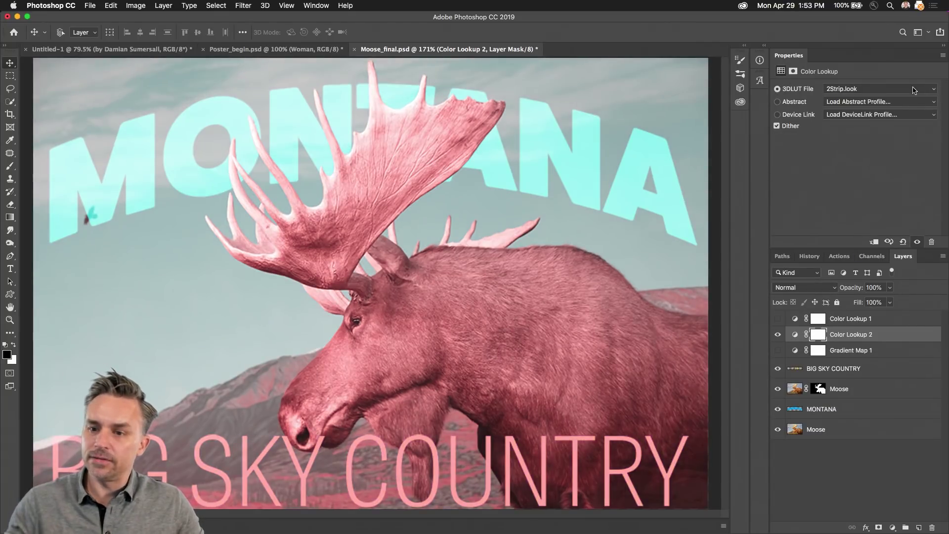
left_click(913, 89)
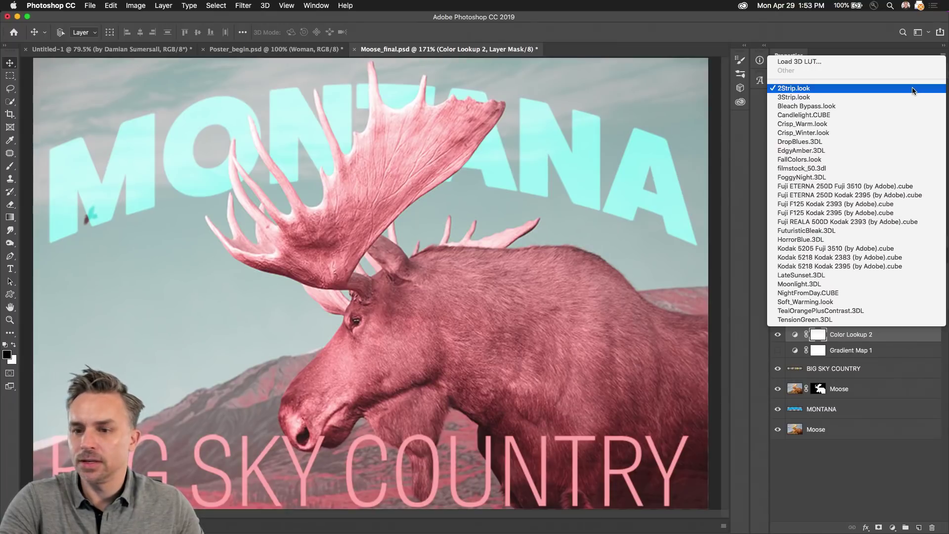
left_click(797, 160)
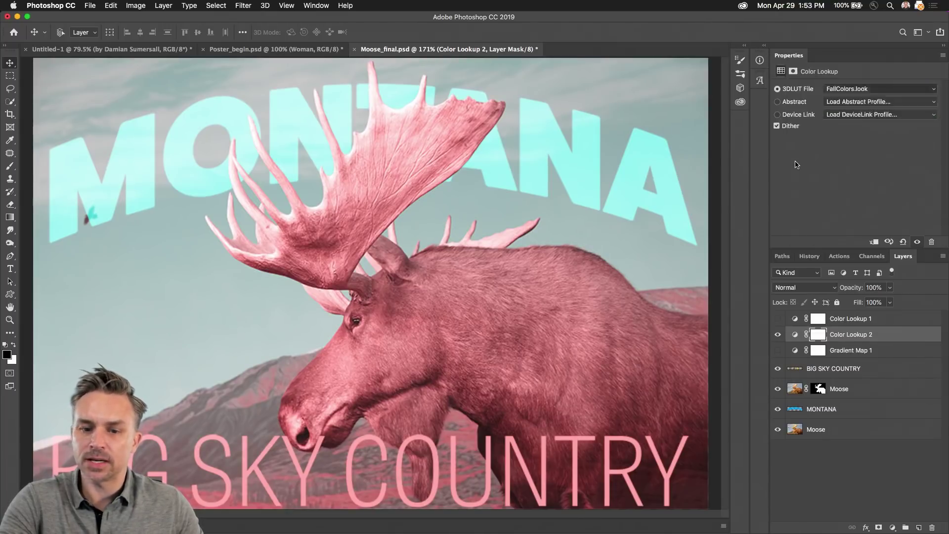
left_click(856, 89)
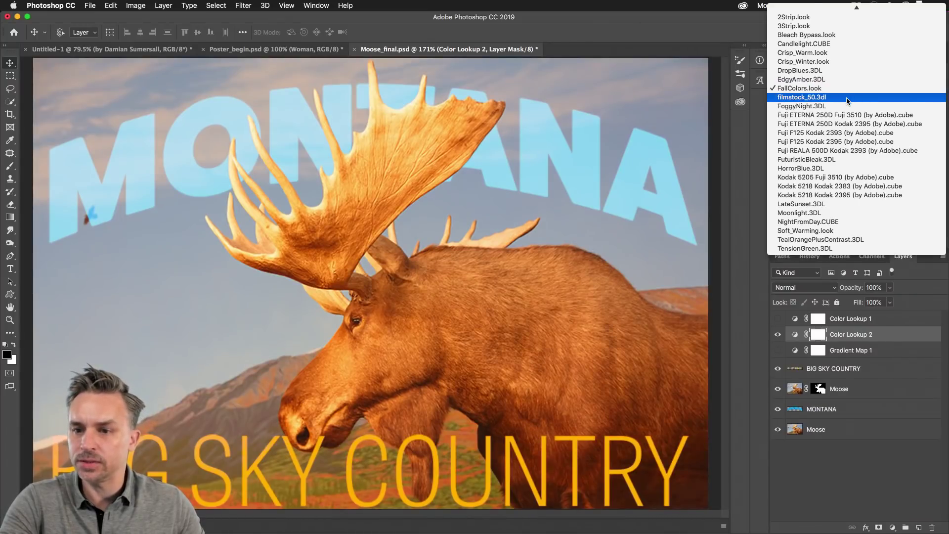
left_click(852, 96)
left_click(853, 89)
left_click(850, 70)
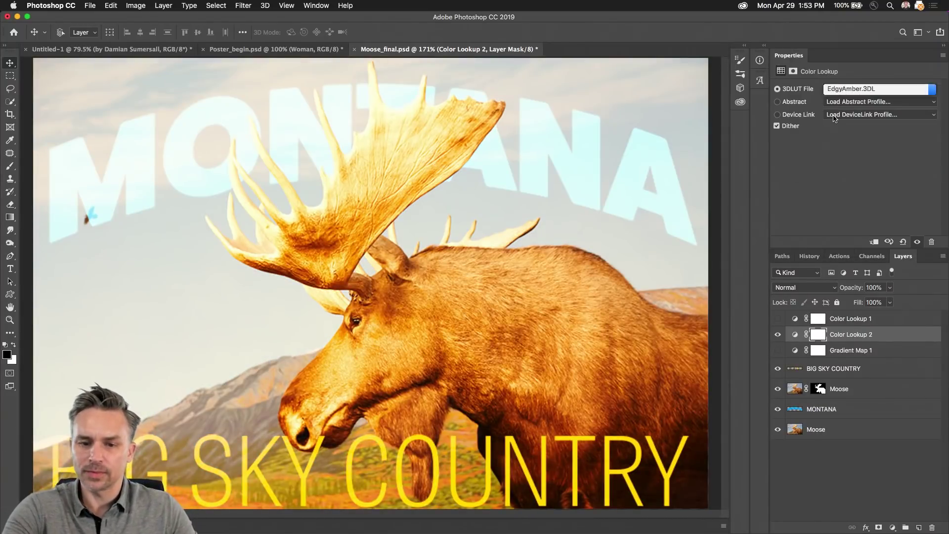
Step: Hide Color Lookup 2 and turn Gradient Map 1 back on, selecting it
left_click(778, 334)
left_click(778, 350)
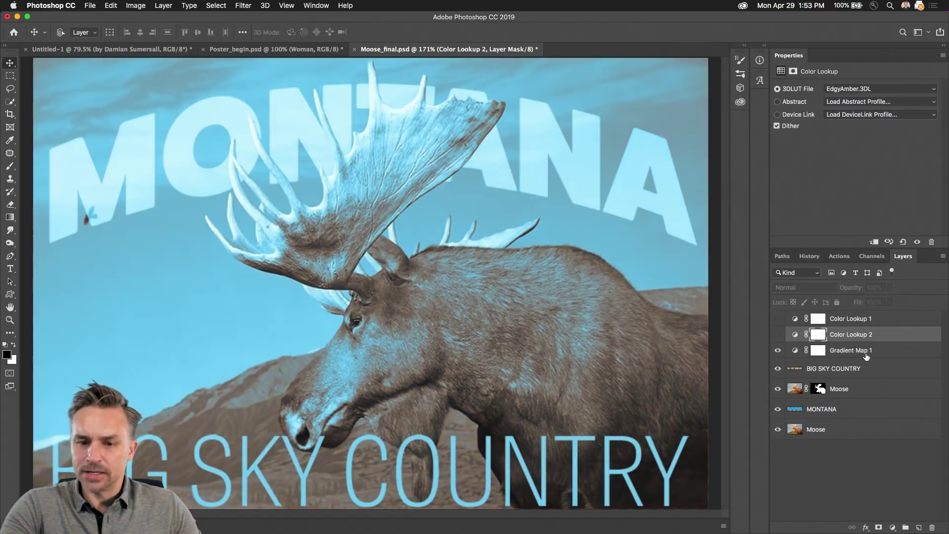
left_click(866, 351)
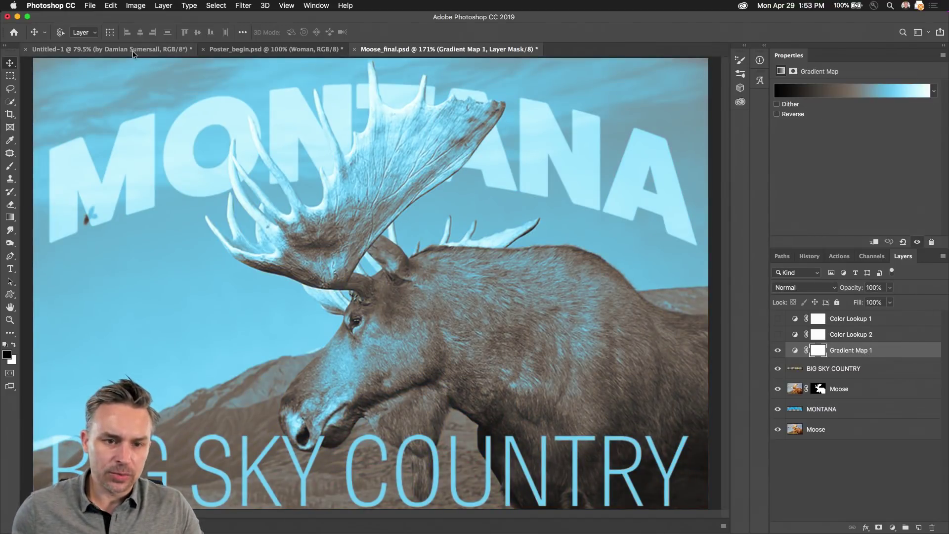
Step: On the One poster, duplicate Layer 1, move the copy to the top, and add a hide-all mask
left_click(133, 49)
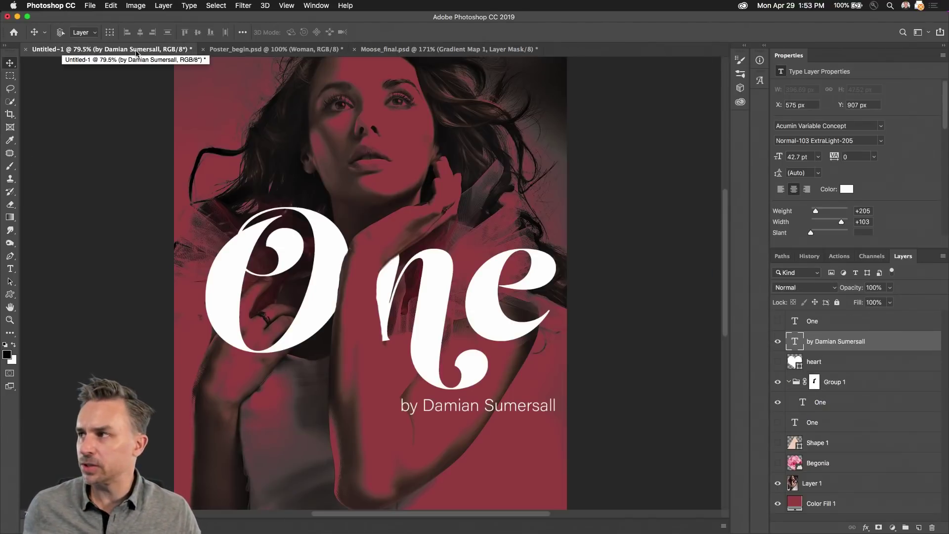
left_click_drag(834, 483, 913, 522)
left_click_drag(837, 485, 838, 322)
left_click(805, 287)
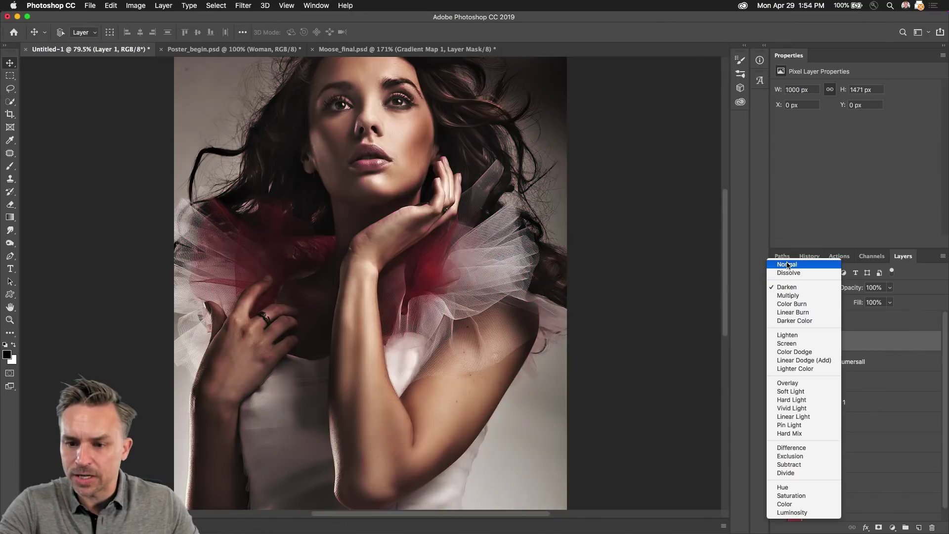
key("Escape")
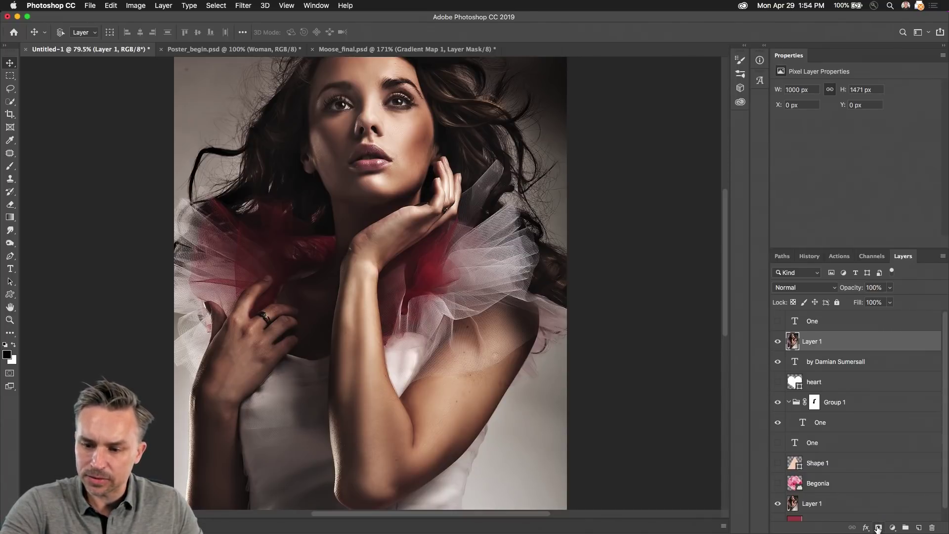
left_click(878, 528, "alt")
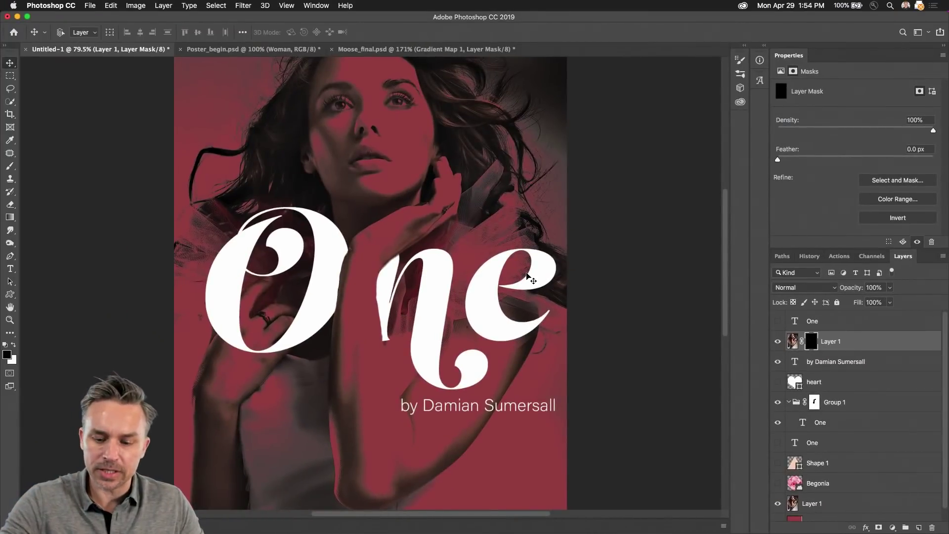
Step: Set up a white brush at 20% flow, enlarged to size 250
key("b")
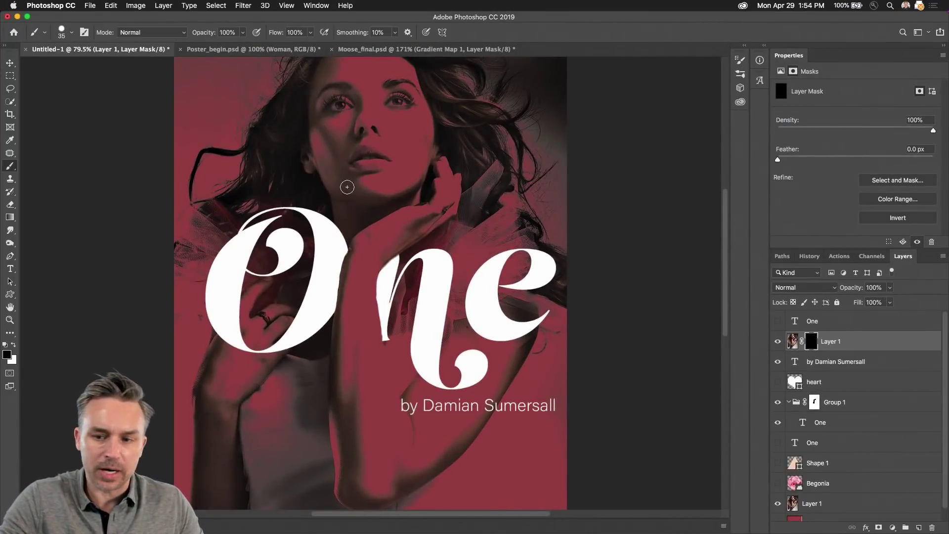
key("bracketright")
key("bracketright")
key("bracketright")
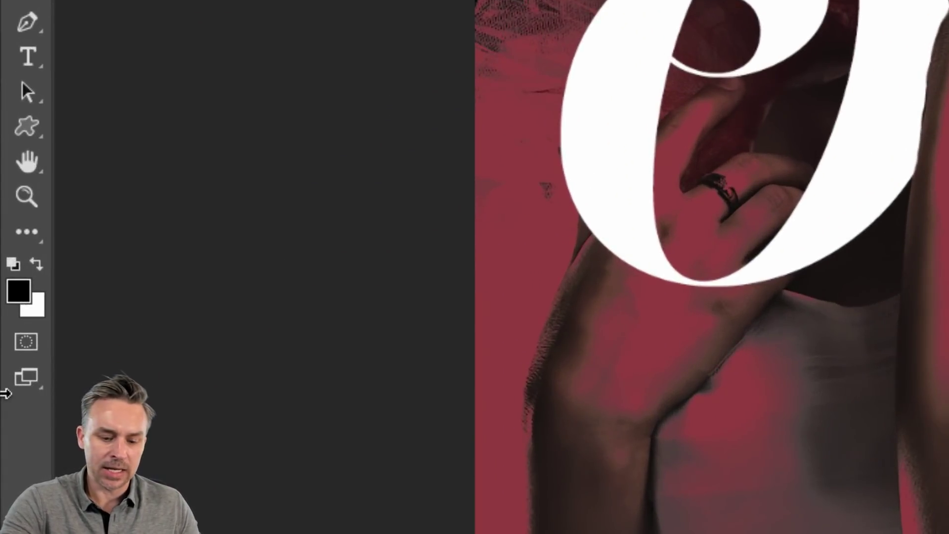
key("x")
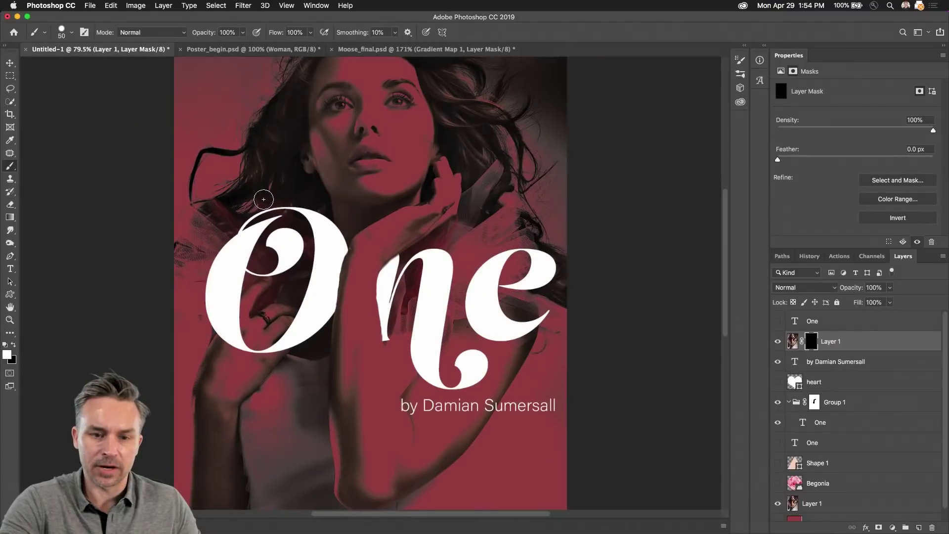
key("bracketright")
key("bracketright")
key("bracketright")
key("bracketright")
key("bracketright")
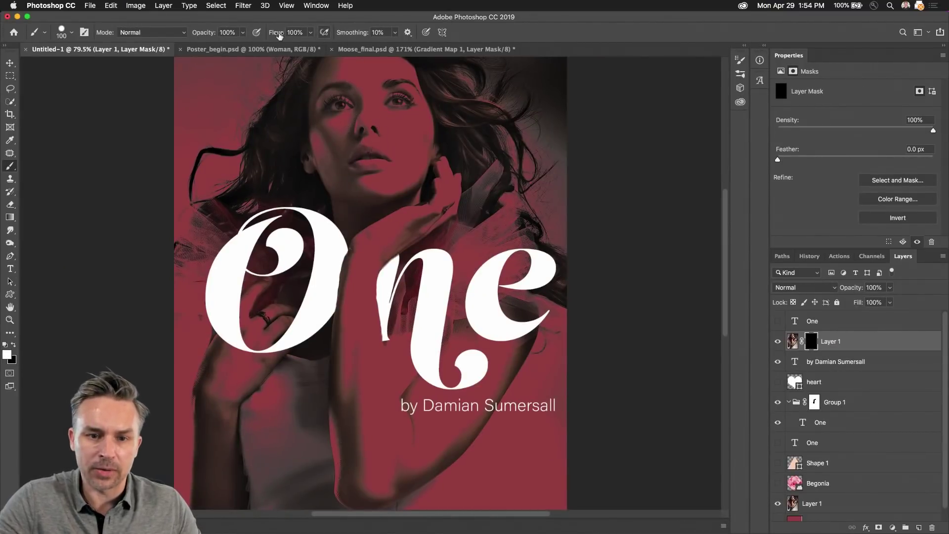
left_click_drag(280, 36, 229, 33)
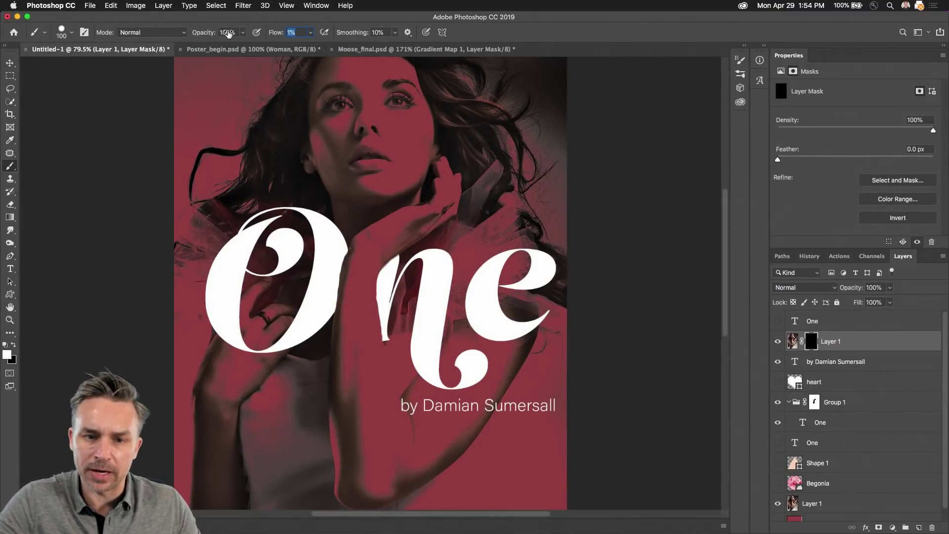
type("20")
key("Return")
key("bracketright")
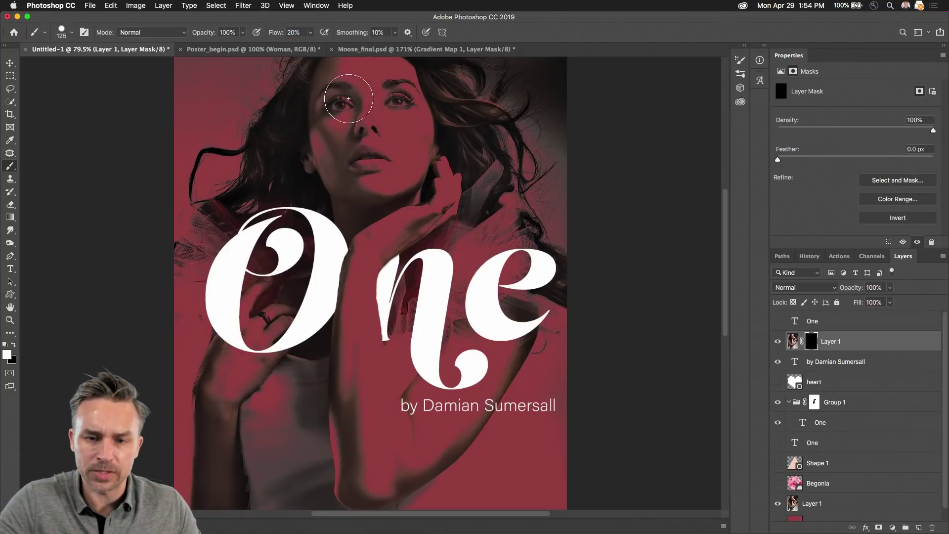
key("bracketright")
key("bracketright")
key("bracketright")
key("bracketright")
Step: Undo a trial stroke on the face and reset the brush to a soft edge at size 200
mouse_move(350, 95)
left_mouse_down()
mouse_move(379, 123)
mouse_move(361, 163)
mouse_move(327, 121)
left_mouse_up()
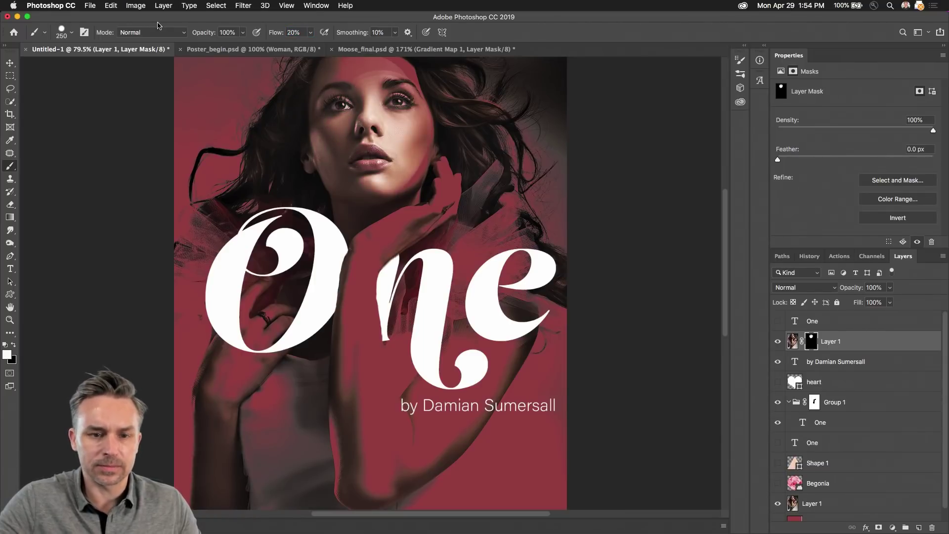
key("super+z")
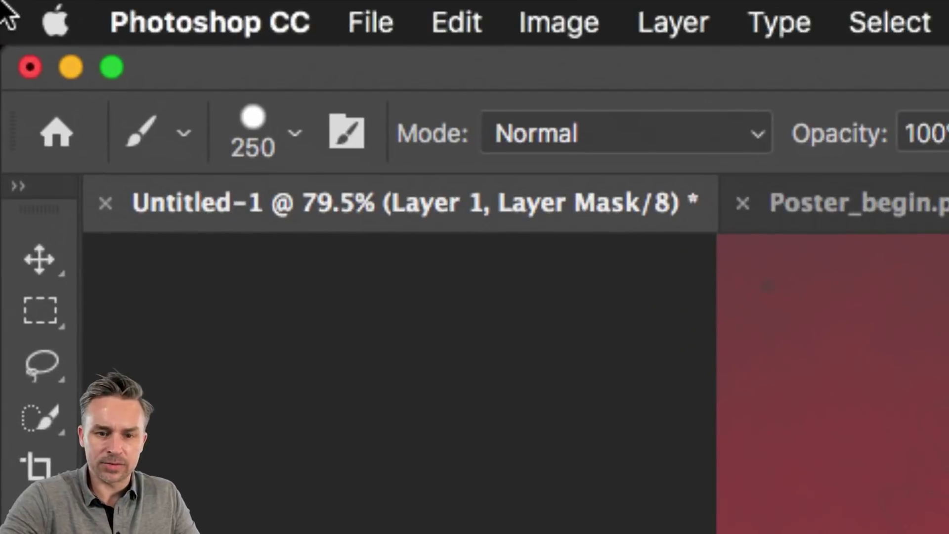
key("bracketleft")
key("bracketleft")
key("bracketleft")
key("bracketleft")
key("bracketleft")
key("bracketleft")
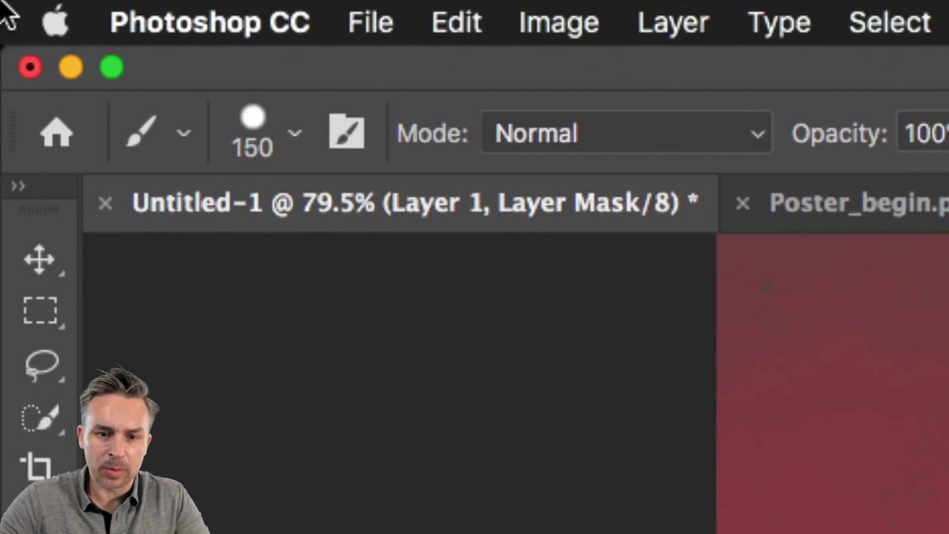
key("bracketright")
key("bracketright")
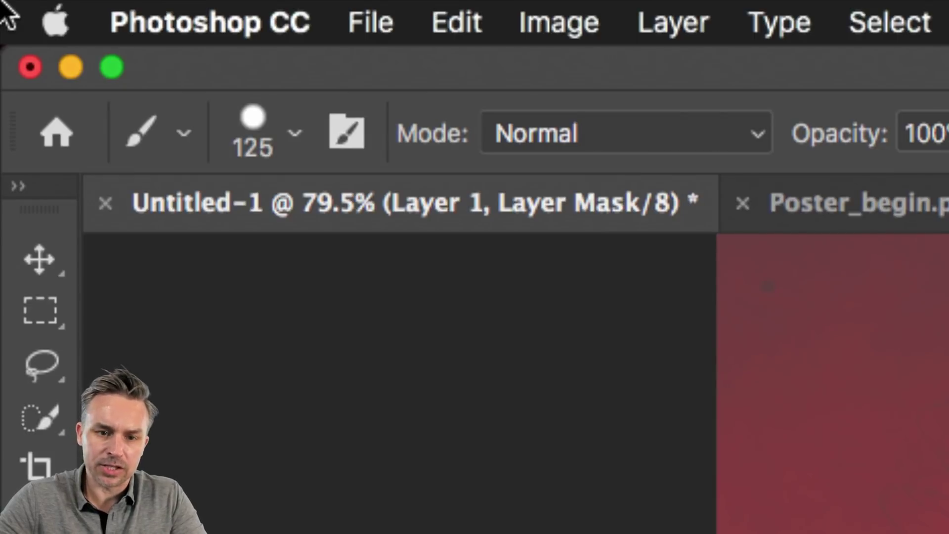
key("shift+bracketleft")
key("shift+bracketleft")
key("shift+bracketleft")
key("shift+bracketright")
key("shift+bracketright")
key("shift+bracketright")
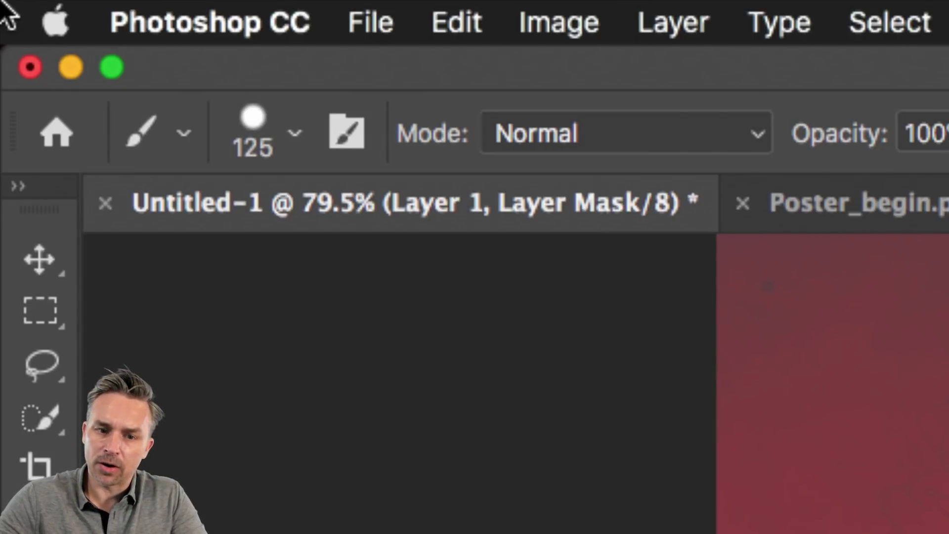
key("shift+bracketleft")
key("shift+bracketleft")
key("shift+bracketleft")
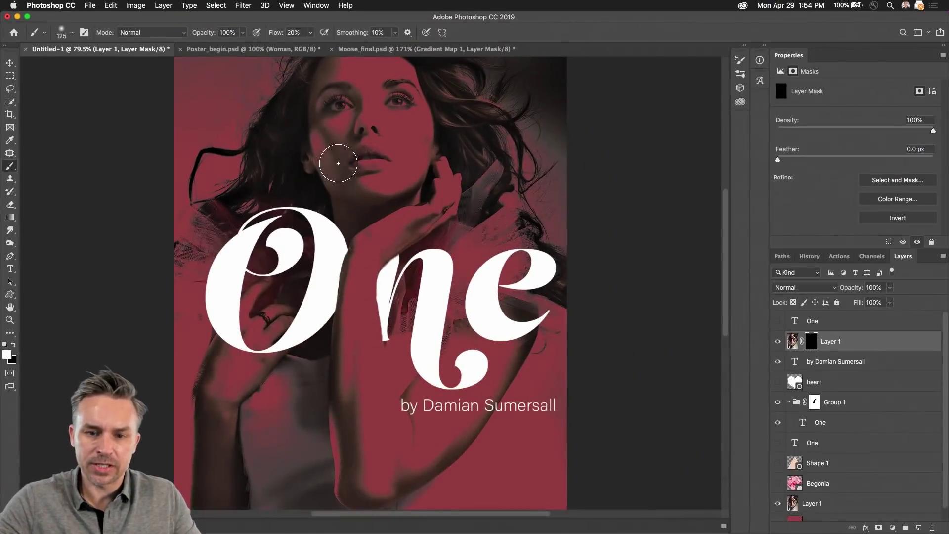
key("bracketright")
key("bracketright")
key("bracketright")
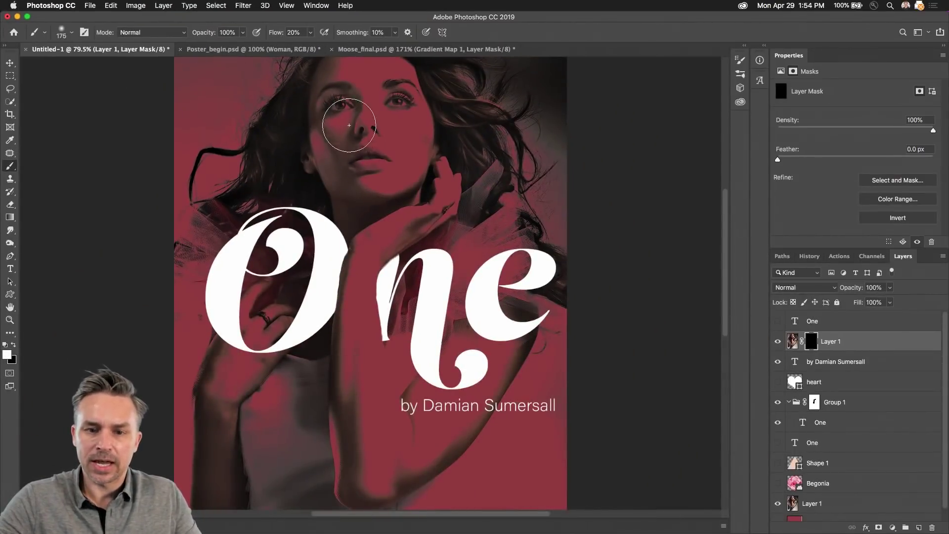
Step: Paint the face back in colour, lower the flow to 4%, and keep revealing more
left_click_drag(337, 159, 388, 118)
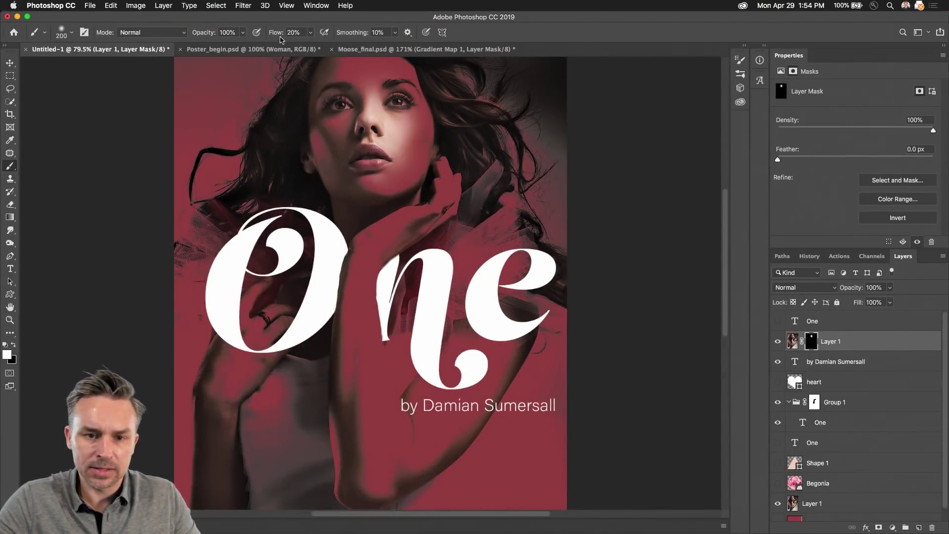
left_click_drag(281, 33, 269, 33)
mouse_move(383, 114)
left_mouse_down()
mouse_move(352, 151)
mouse_move(384, 97)
mouse_move(362, 165)
mouse_move(382, 116)
mouse_move(386, 181)
mouse_move(330, 146)
mouse_move(345, 73)
mouse_move(345, 184)
mouse_move(404, 111)
mouse_move(392, 209)
mouse_move(431, 202)
mouse_move(379, 241)
mouse_move(454, 209)
mouse_move(394, 250)
mouse_move(415, 216)
mouse_move(372, 278)
mouse_move(364, 382)
mouse_move(366, 317)
mouse_move(346, 286)
mouse_move(346, 484)
mouse_move(365, 288)
mouse_move(366, 466)
mouse_move(342, 279)
mouse_move(375, 492)
mouse_move(370, 468)
mouse_move(280, 390)
mouse_move(236, 397)
mouse_move(219, 445)
mouse_move(254, 373)
mouse_move(228, 391)
mouse_move(306, 313)
mouse_move(219, 410)
mouse_move(259, 313)
mouse_move(241, 346)
mouse_move(246, 358)
mouse_move(196, 425)
mouse_move(228, 382)
mouse_move(224, 483)
mouse_move(295, 448)
mouse_move(342, 382)
mouse_move(373, 445)
mouse_move(444, 467)
mouse_move(417, 427)
left_mouse_up()
key("bracketleft")
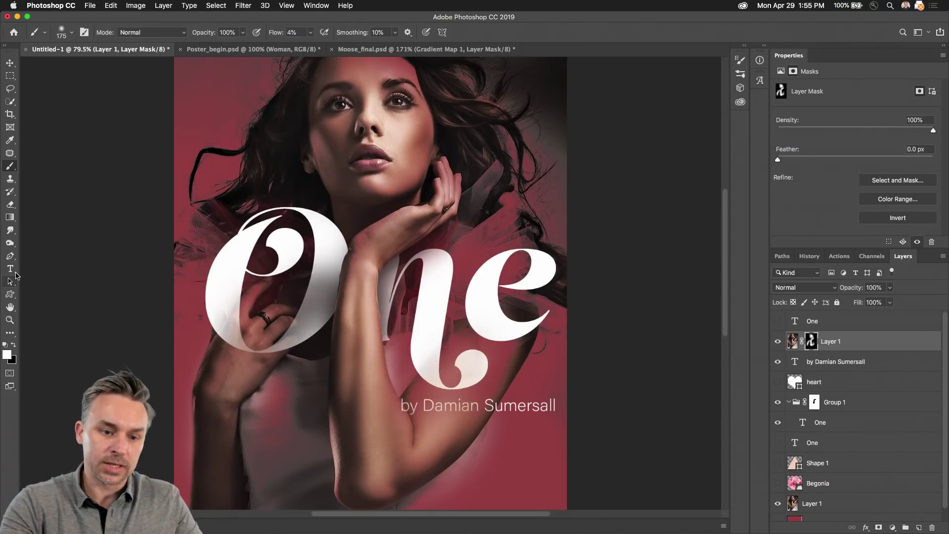
left_click(10, 281)
left_click(9, 295)
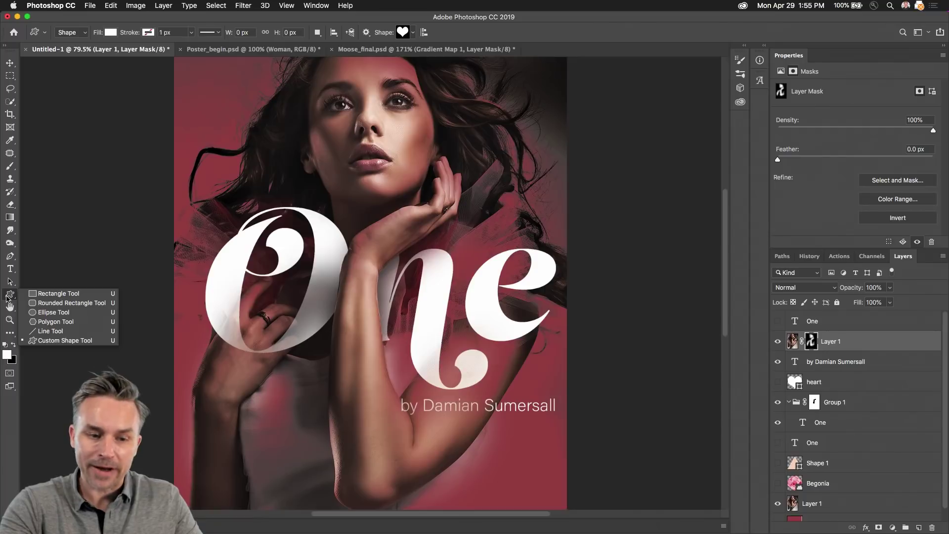
left_click(10, 76)
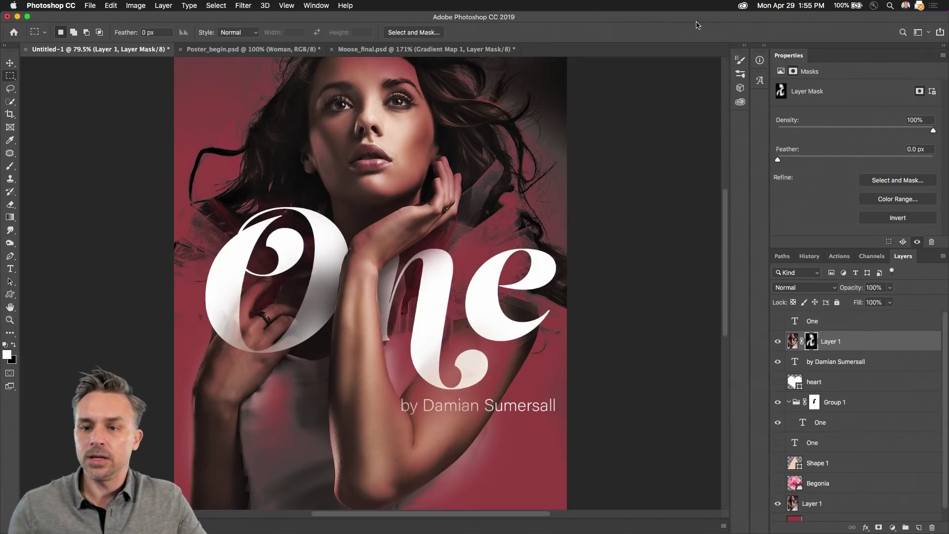
left_click(764, 46)
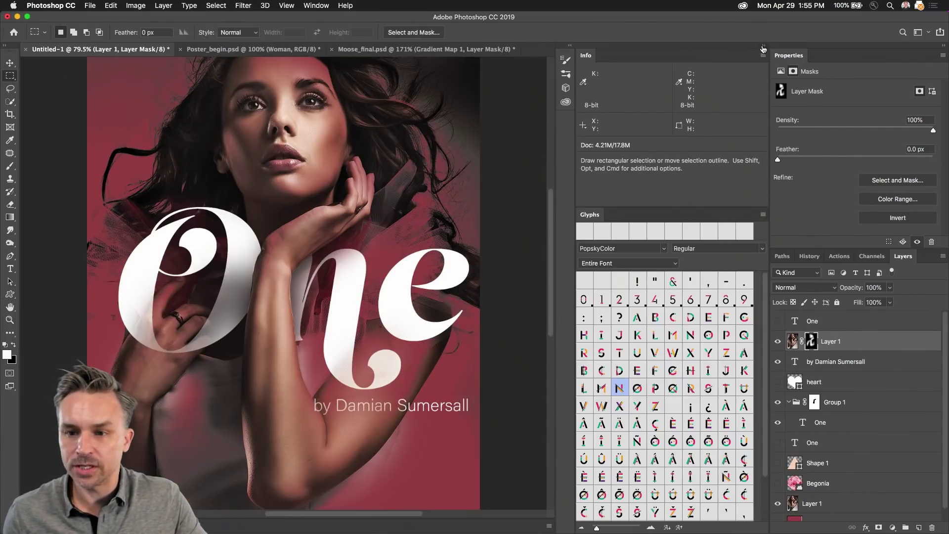
left_click(764, 48)
left_click(745, 45)
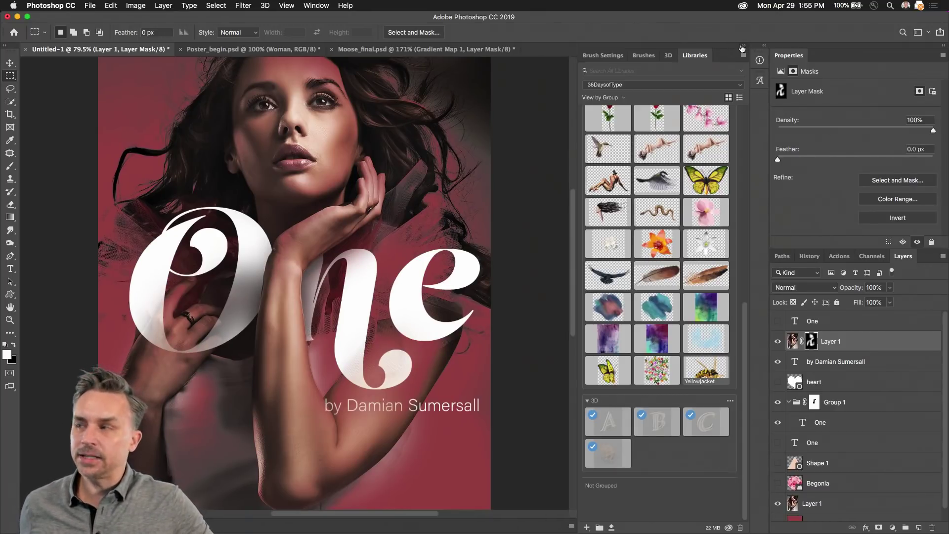
left_click(742, 47)
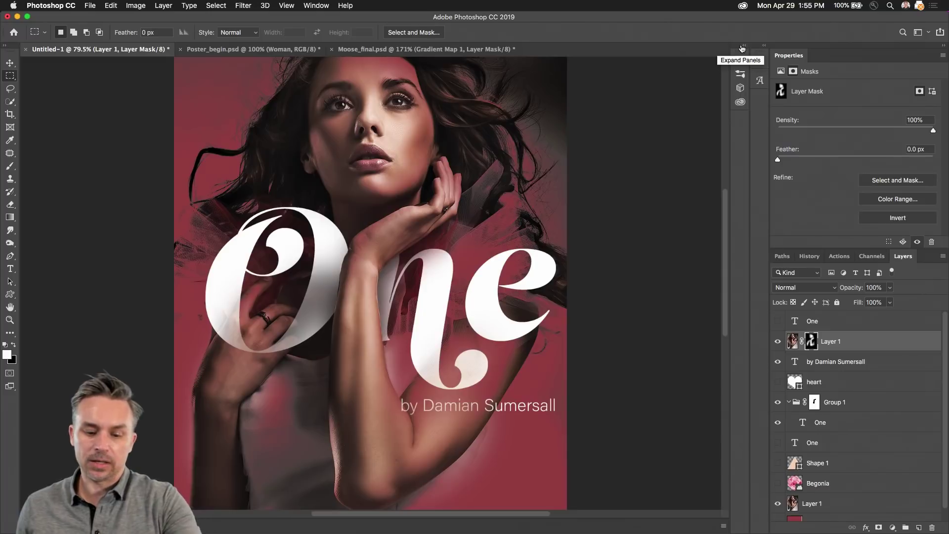
key("f")
key("f")
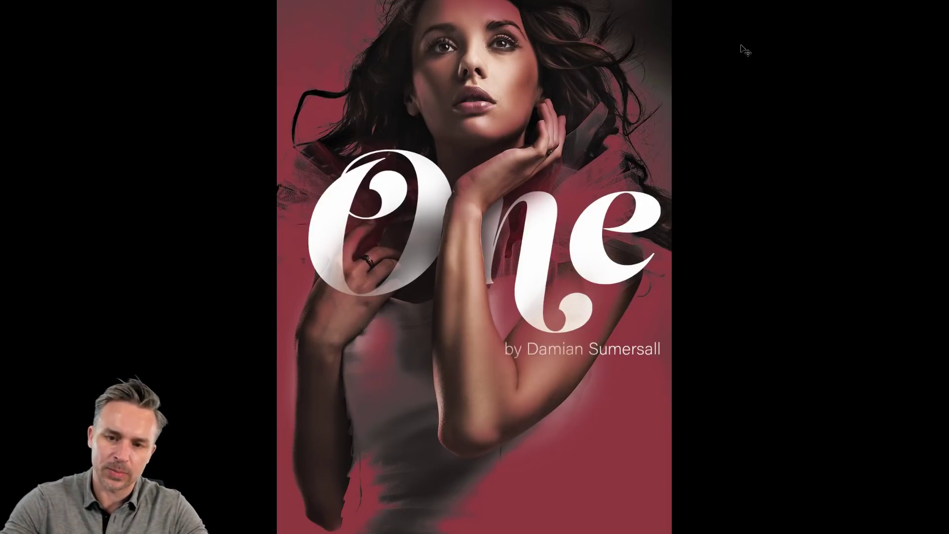
Step: Zoom in on the full-screen poster and pan to reframe it
key("ctrl+plus")
left_click_drag(433, 115, 419, 209)
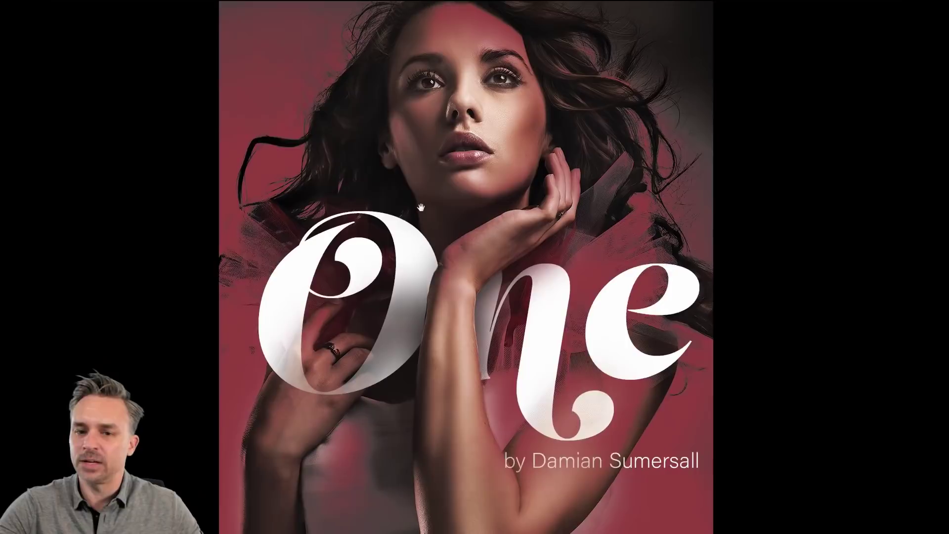